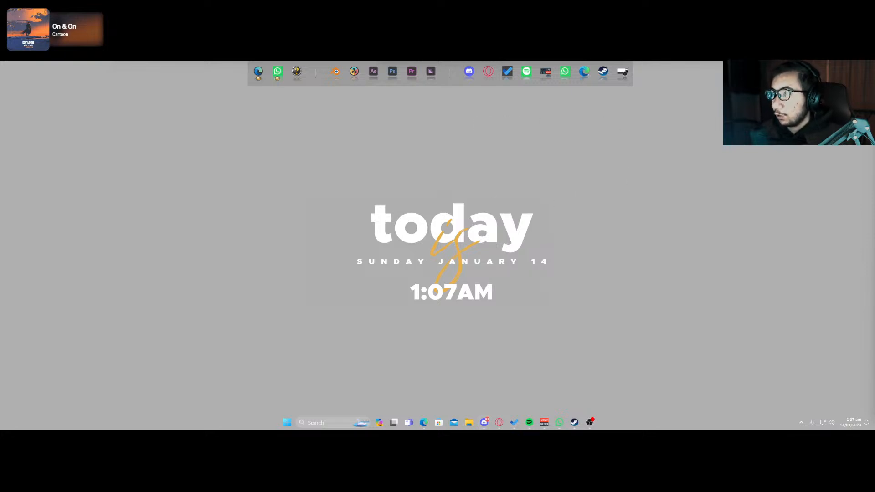
Launch the Octane build of Blender and bring up the Animation.blend project.
key(super)
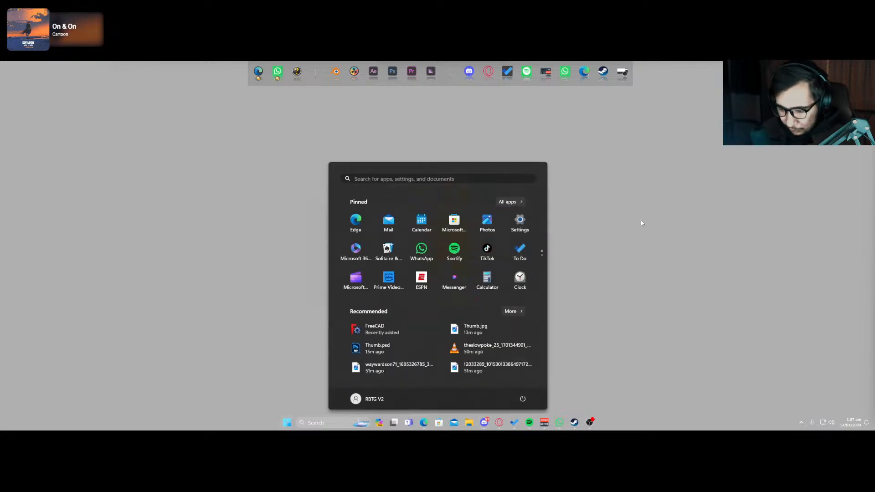
text(oc)
key(Return)
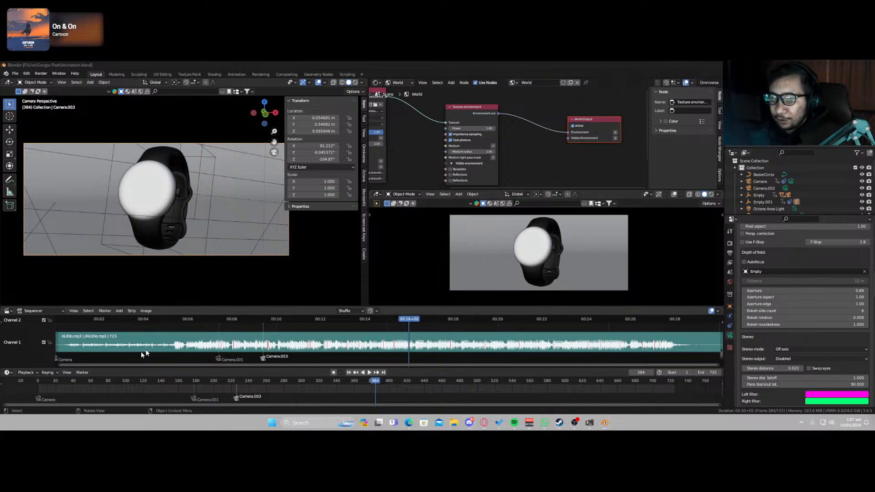
Play the animation from frame 0 to about frame 381 to review it, and save the file.
drag(44, 383, 37, 383)
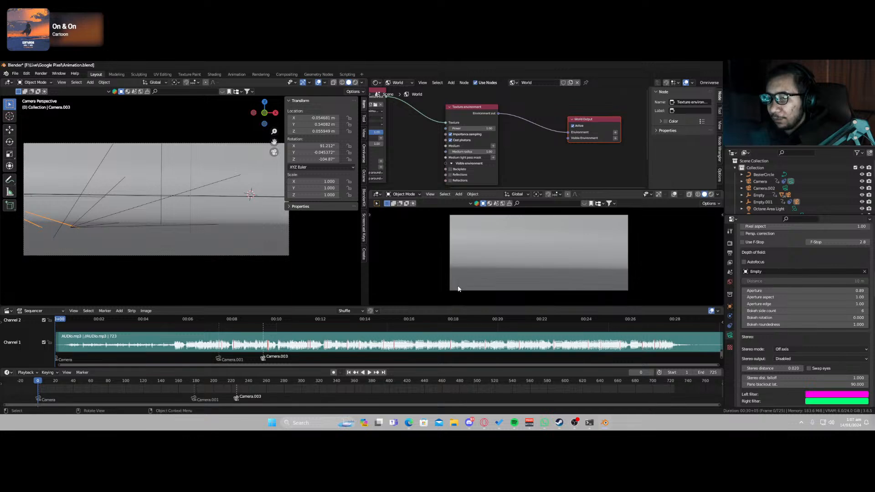
key(space)
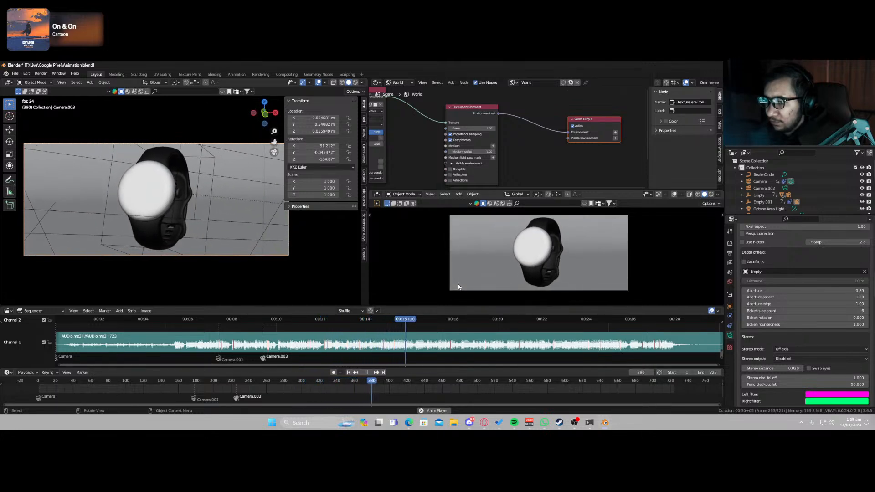
key(space)
key(ctrl+s)
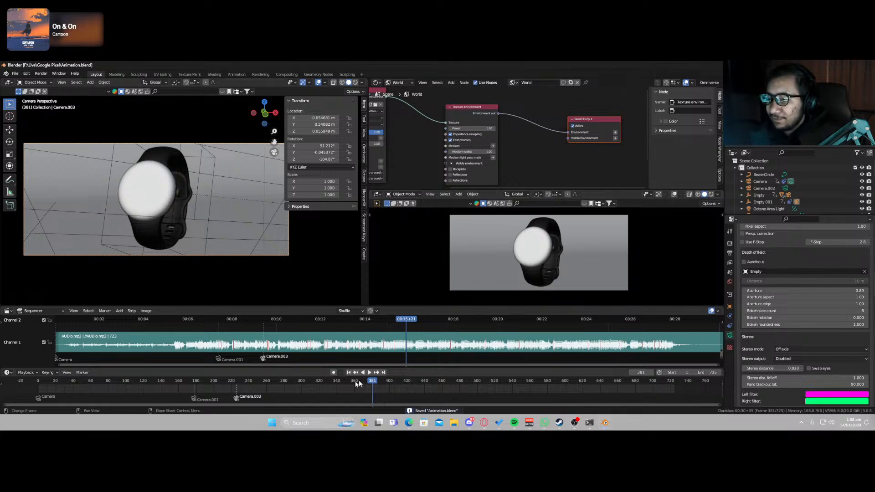
Preview frame 162 with rendered shading in the maximized camera viewport, and restore the normal layout.
mouse_move(359, 380)
mouse_down()
mouse_move(163, 389)
mouse_move(180, 388)
mouse_up()
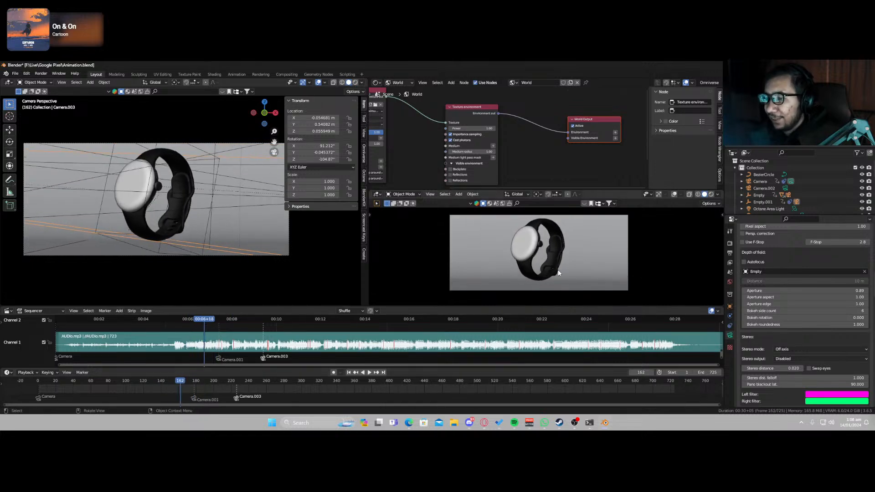
key(z)
click(568, 225)
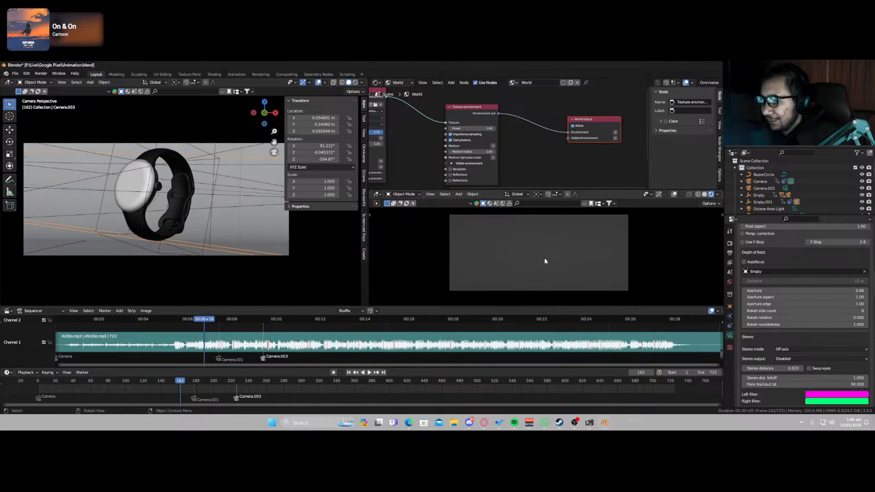
key(ctrl+space)
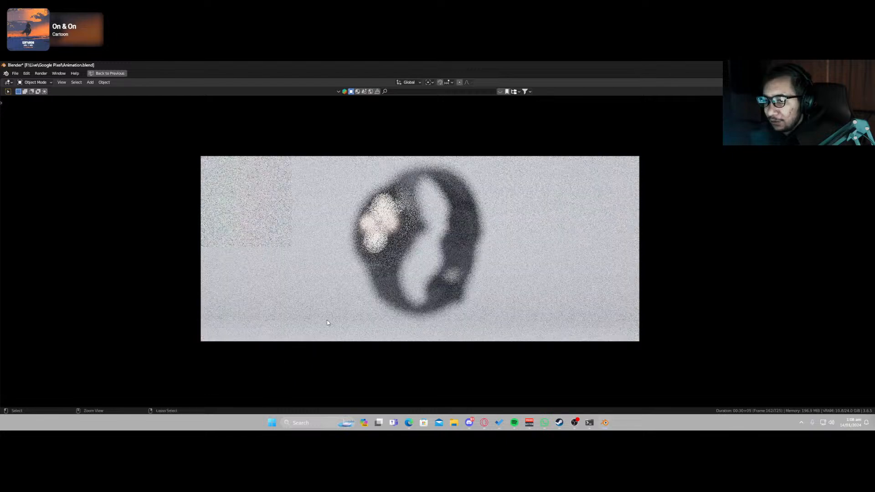
key(ctrl+space)
Examine the rendered watch face at frame 142 in the maximized camera viewport, and restore the normal layout.
drag(174, 380, 162, 381)
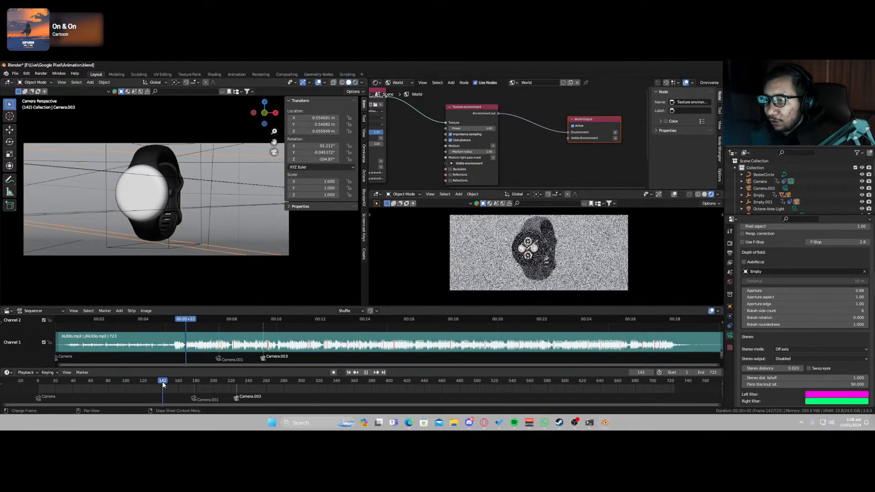
key(ctrl+space)
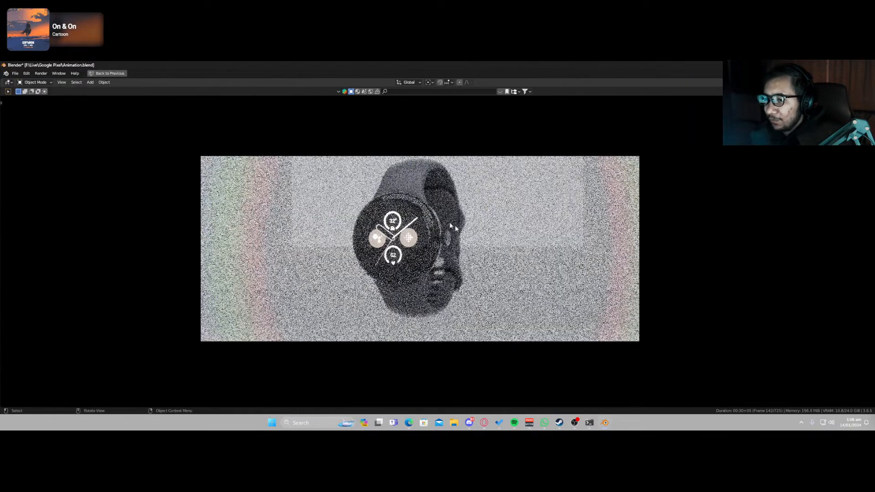
scroll(454, 237, up, 2)
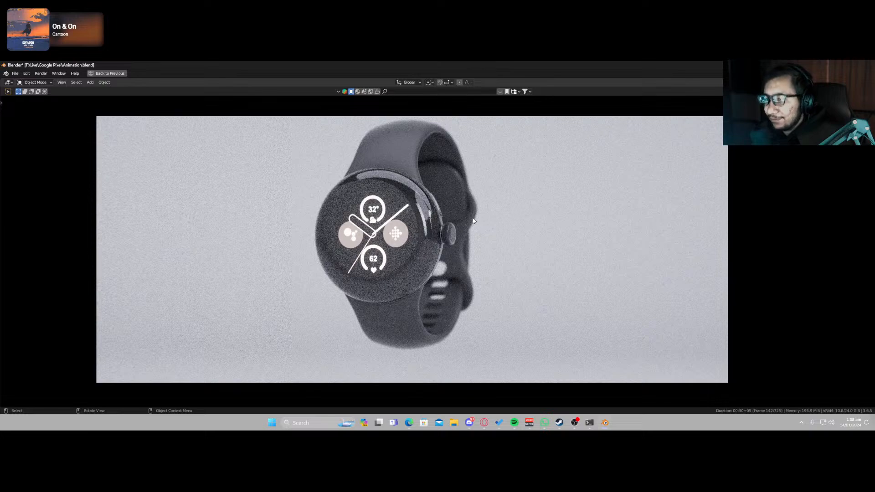
key(ctrl+space)
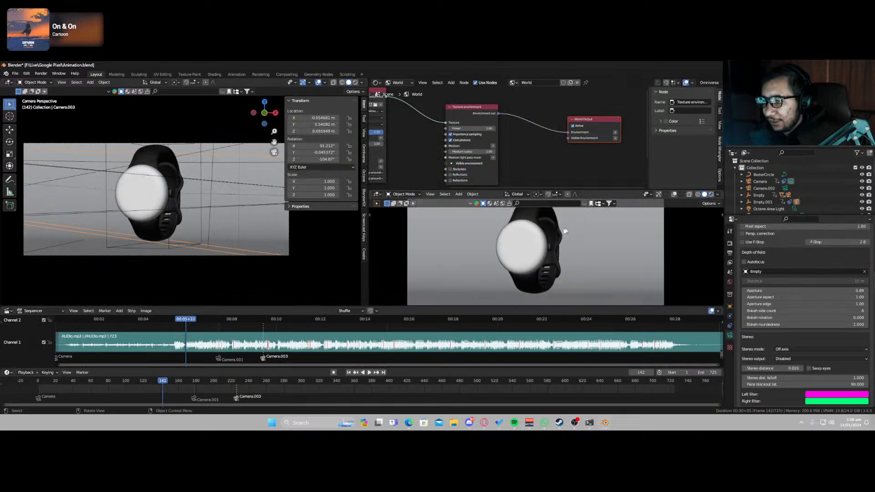
Preview the close-up at frame 279 with rendered shading, and return the viewport to solid shading.
drag(164, 388, 283, 392)
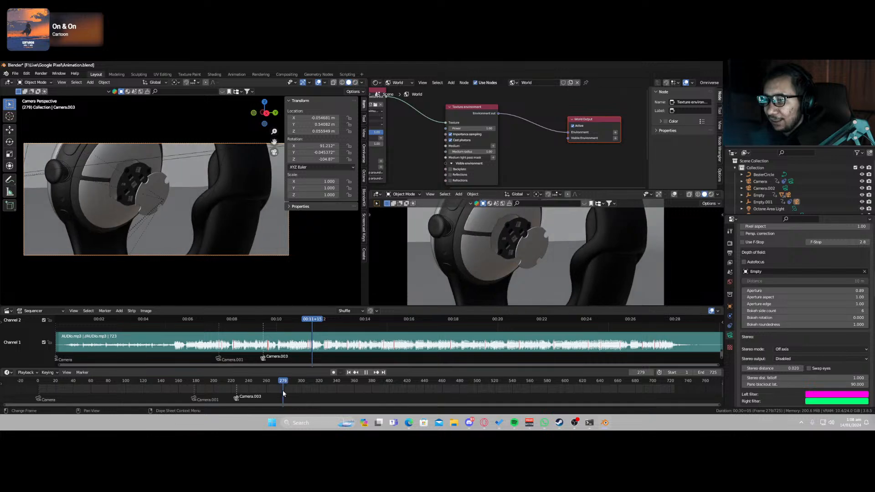
key(z)
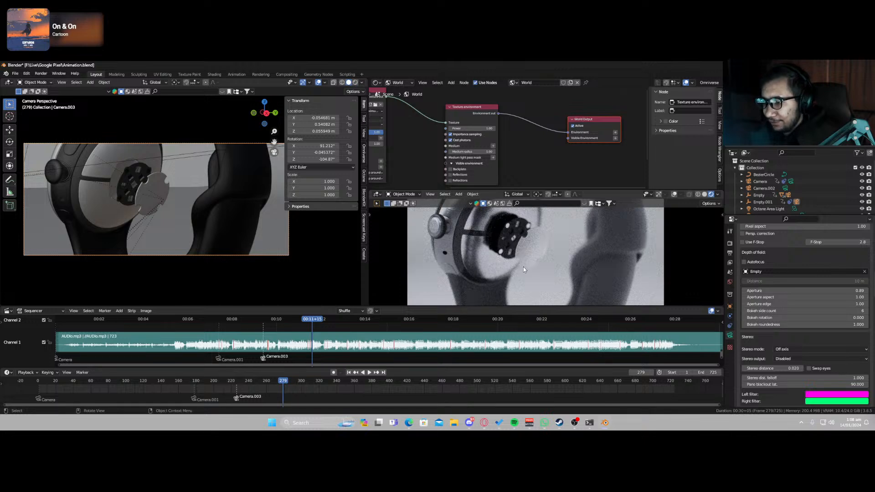
scroll(522, 259, down, 2)
key(z)
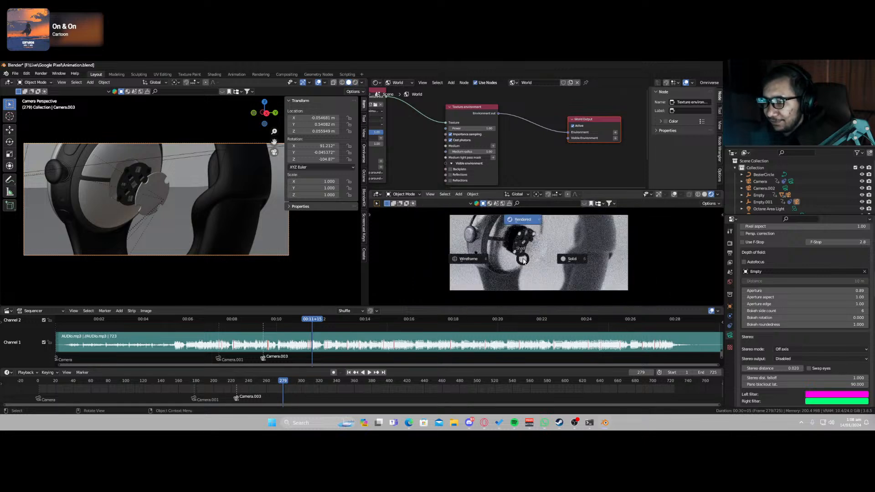
click(563, 259)
Replay the close-up shot and the transition to the full watch view several times, ending on frame 367.
key(space)
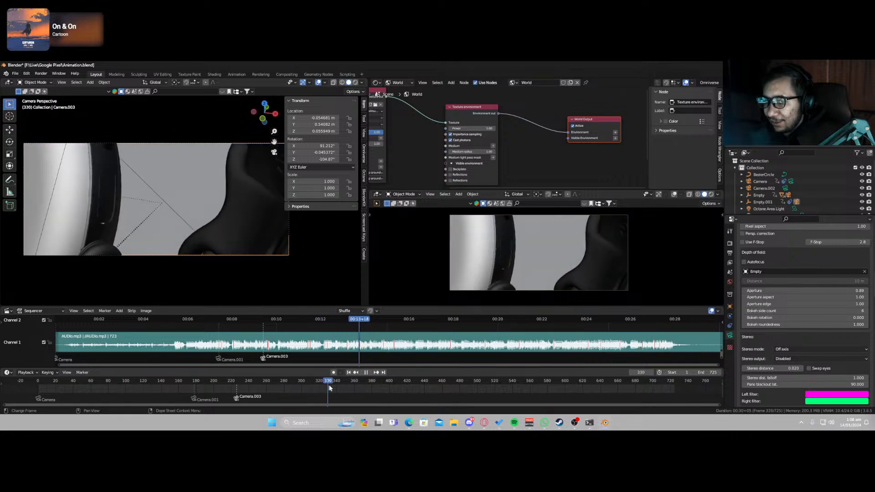
drag(337, 381, 311, 380)
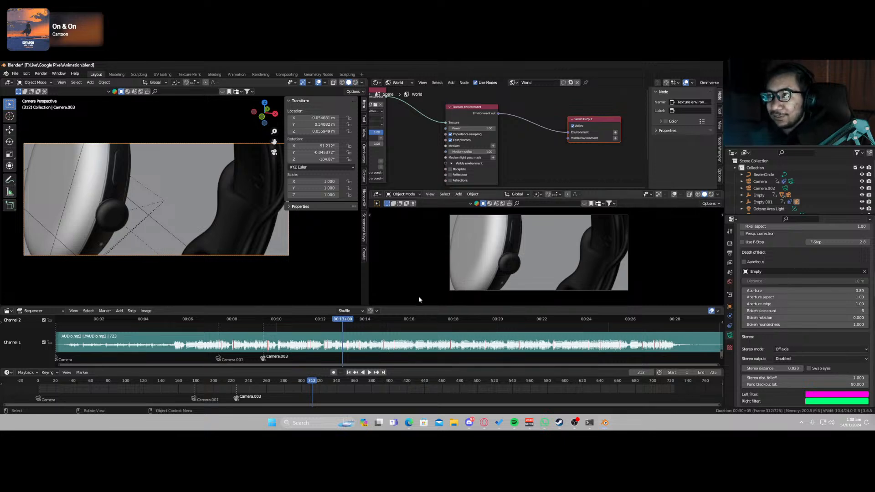
drag(319, 381, 232, 396)
key(space)
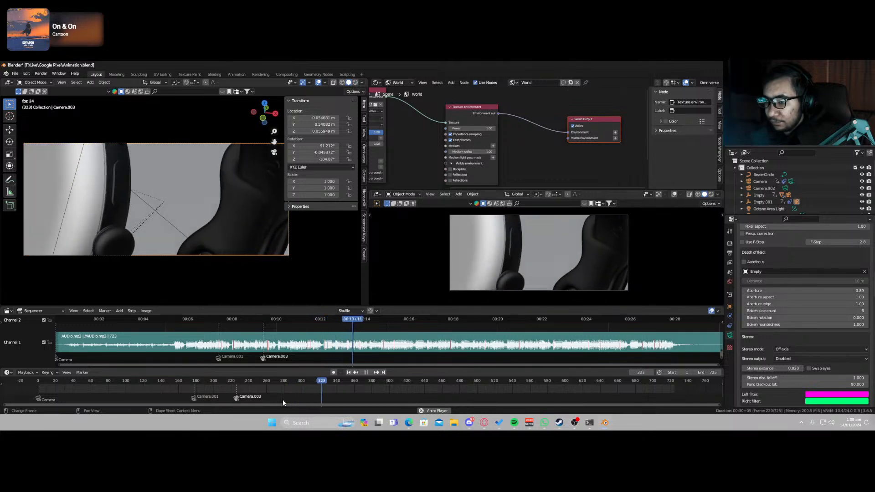
key(space)
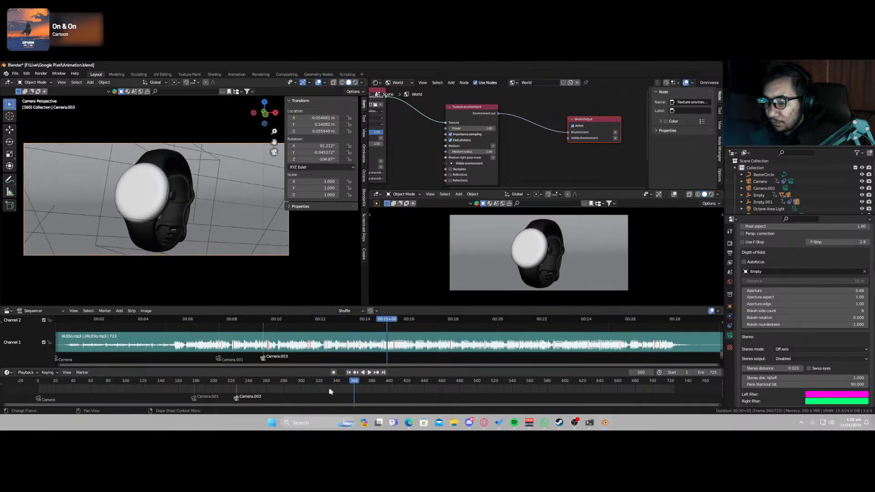
click(318, 386)
key(space)
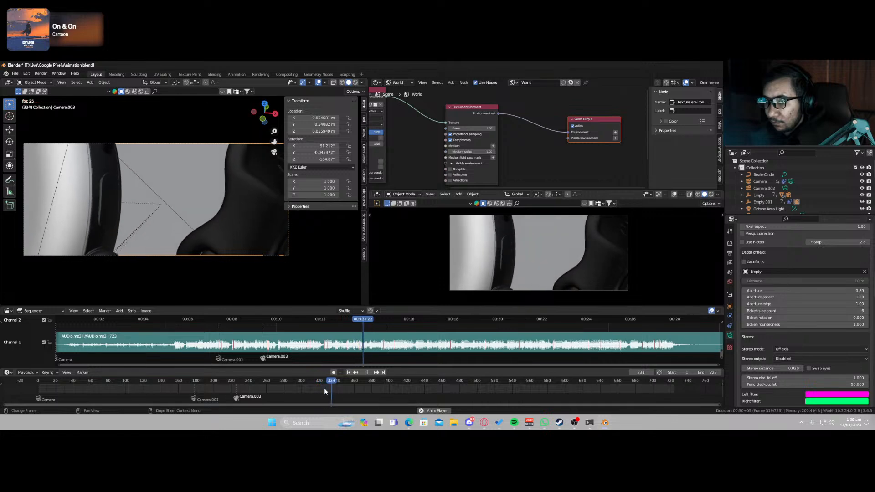
key(space)
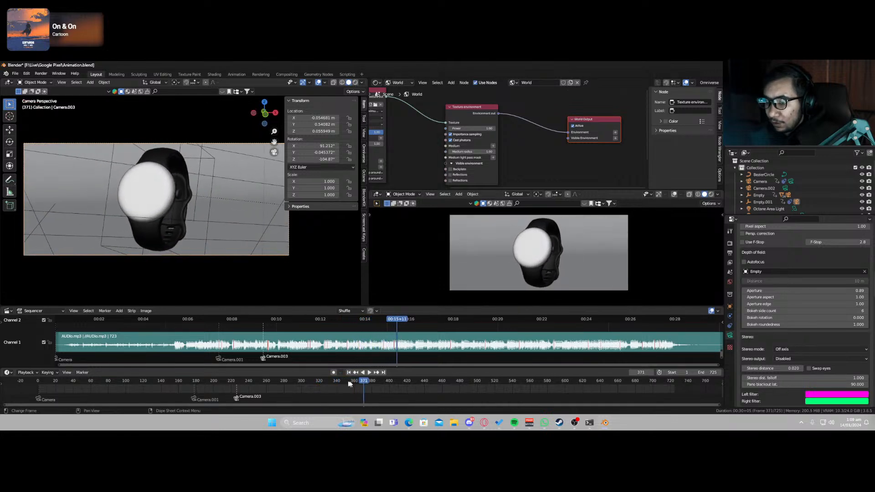
click(359, 384)
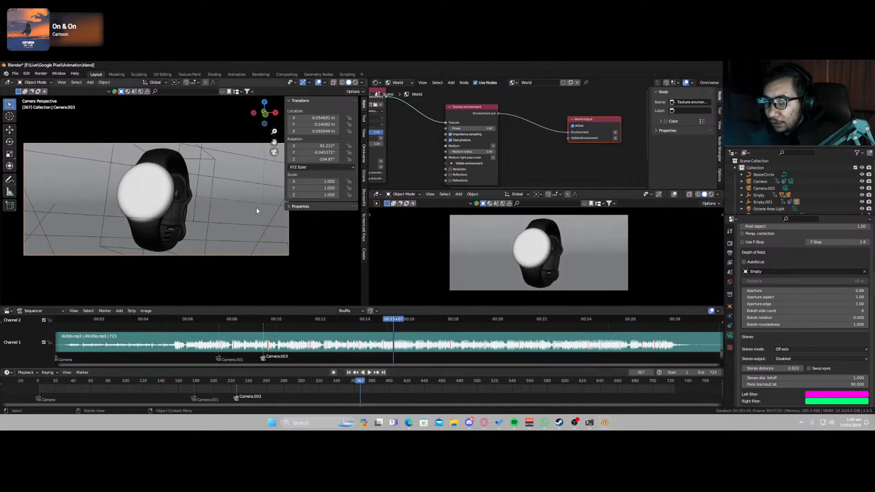
Extrude both side edges of the second backdrop plane upward along Z by about 1.74 m to form side walls.
scroll(256, 207, down, 4)
middle_drag(215, 202, 224, 215)
scroll(224, 215, down, 8)
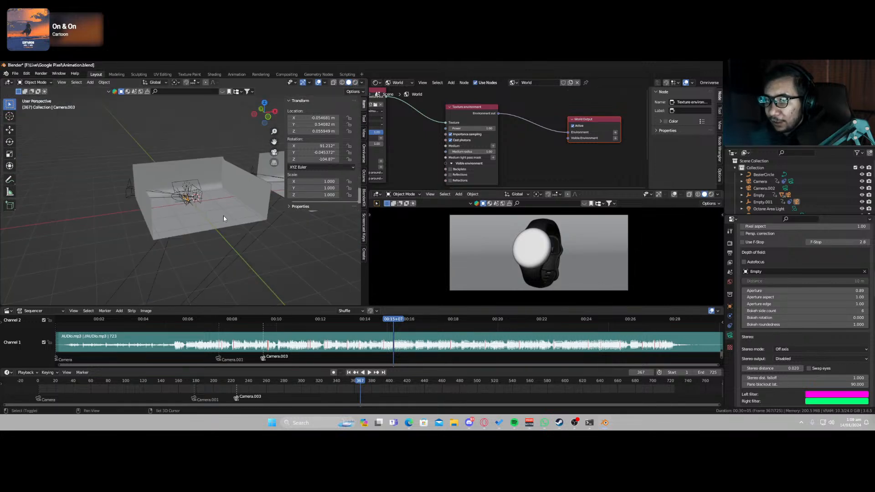
key(shift+grave)
key(w)
key(d)
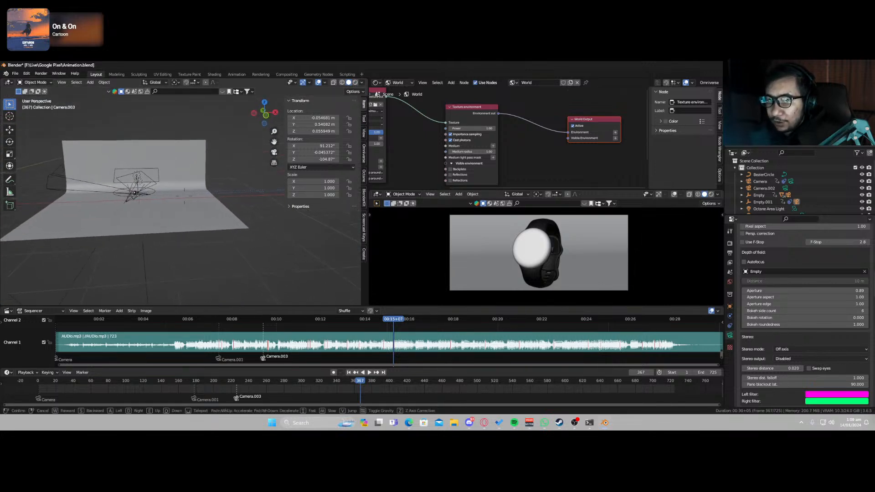
key(w)
key(s)
key(w)
click(184, 196)
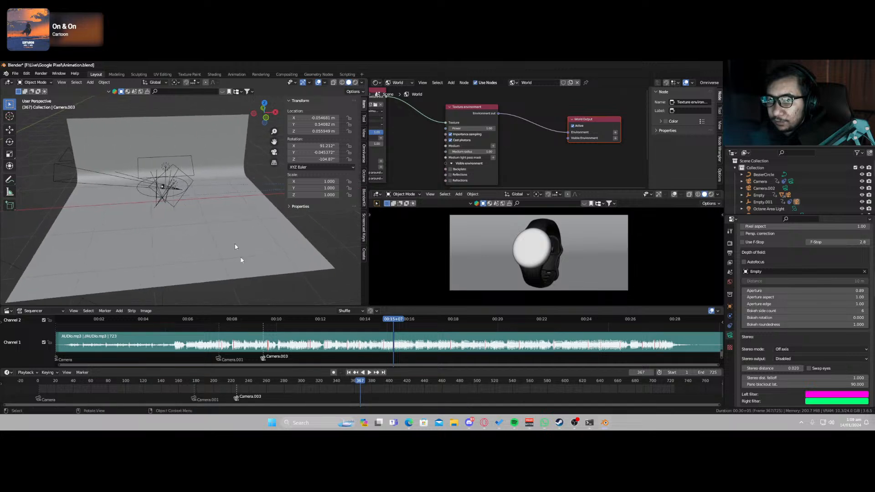
click(242, 252)
key(Tab)
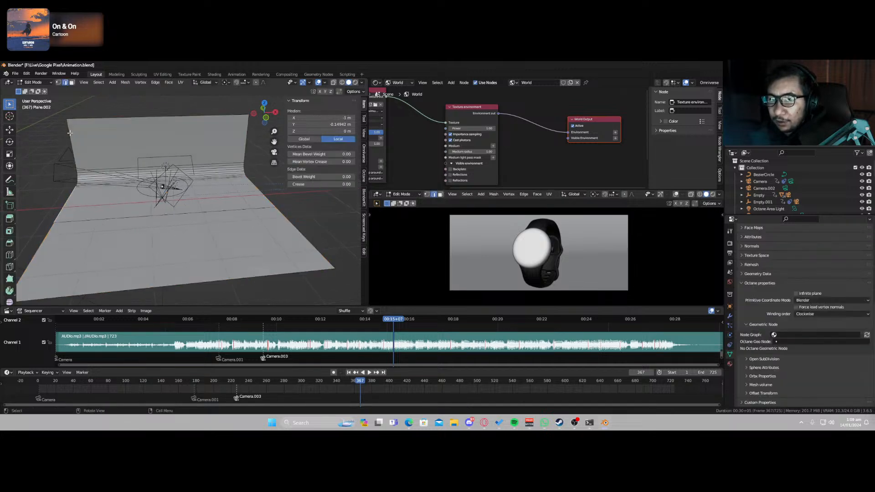
alt+click(70, 133)
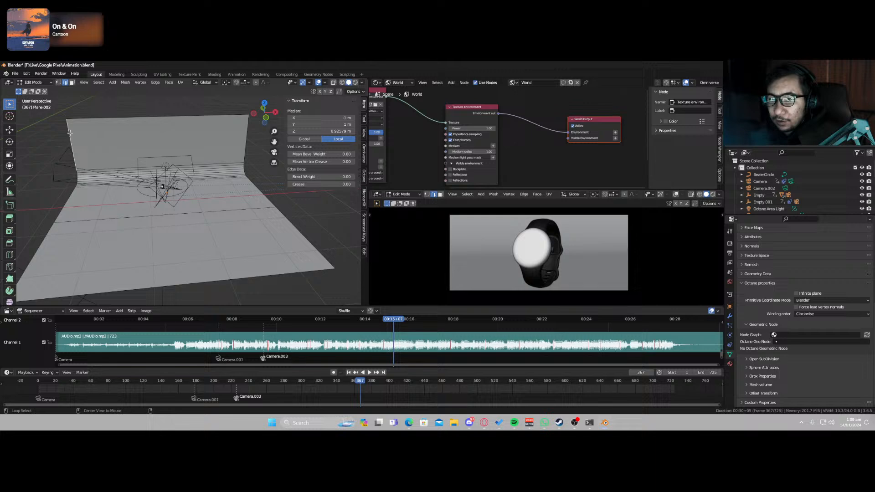
alt+shift+click(250, 139)
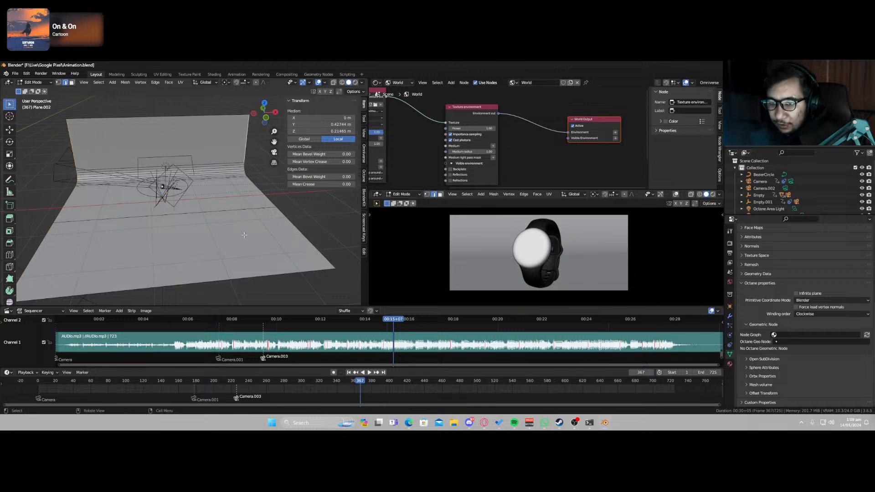
key(g)
key(z)
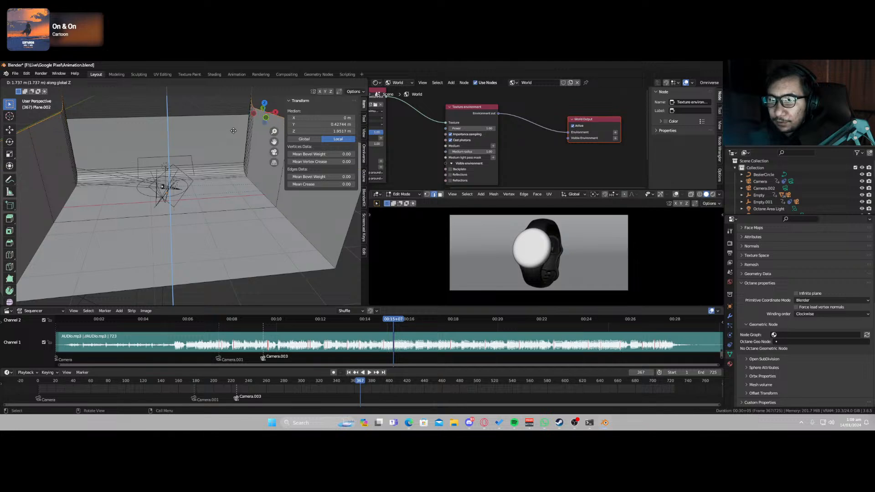
click(233, 131)
scroll(186, 224, down, 5)
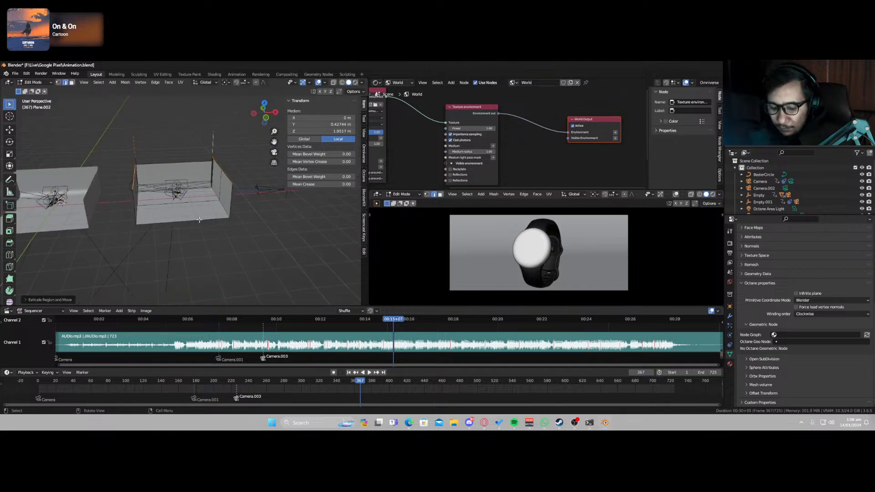
key(Tab)
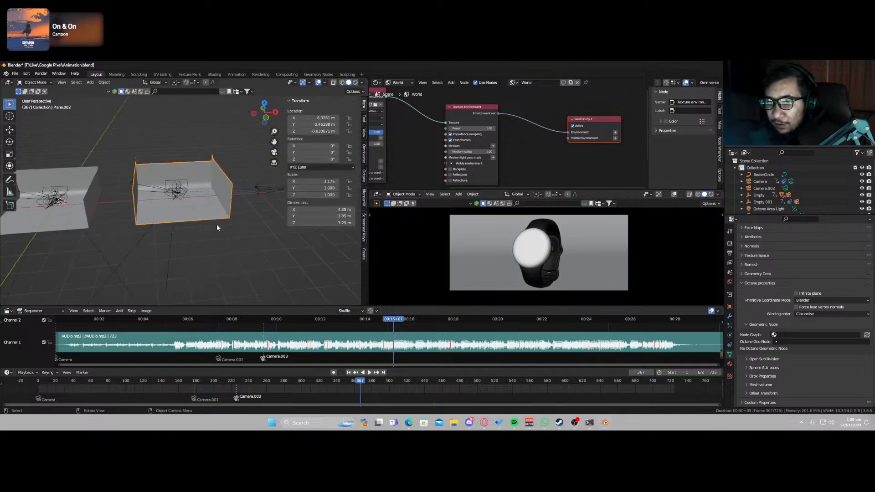
Delete the stray object lying outside the walled backdrop, on the side away from the first backdrop.
shift+middle_drag(259, 183, 221, 211)
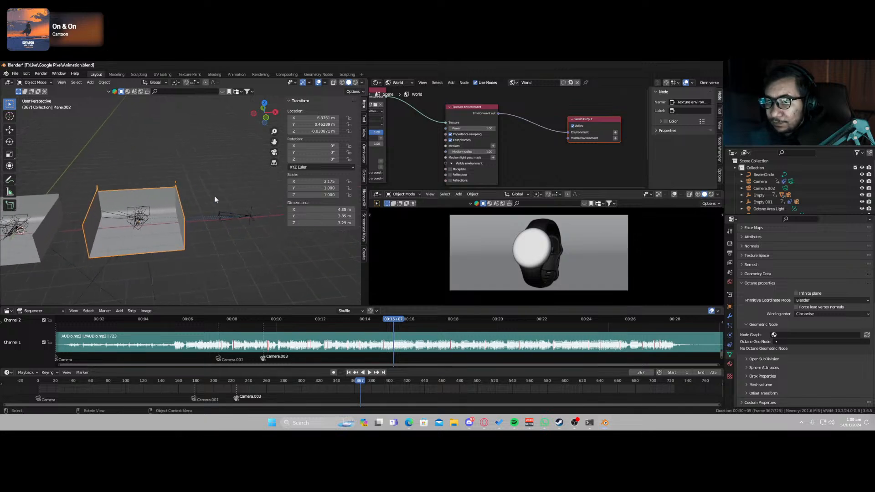
drag(214, 198, 257, 238)
key(Delete)
scroll(123, 248, up, 4)
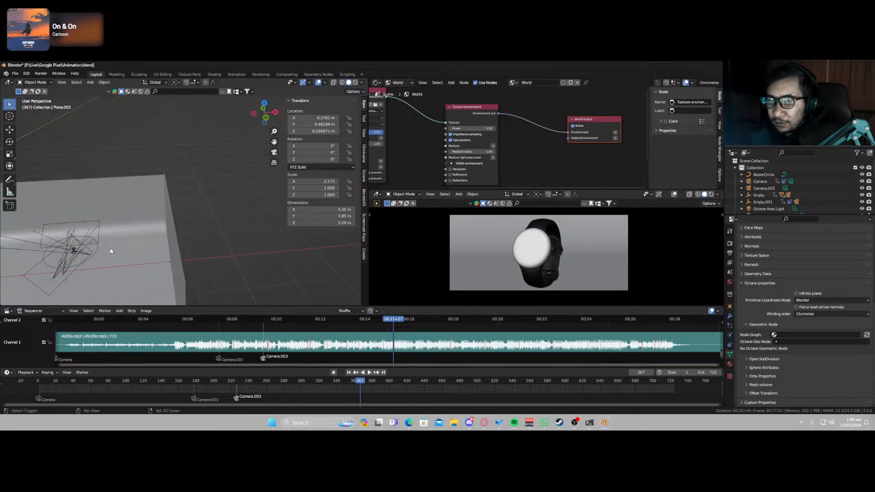
shift+middle_drag(109, 249, 166, 212)
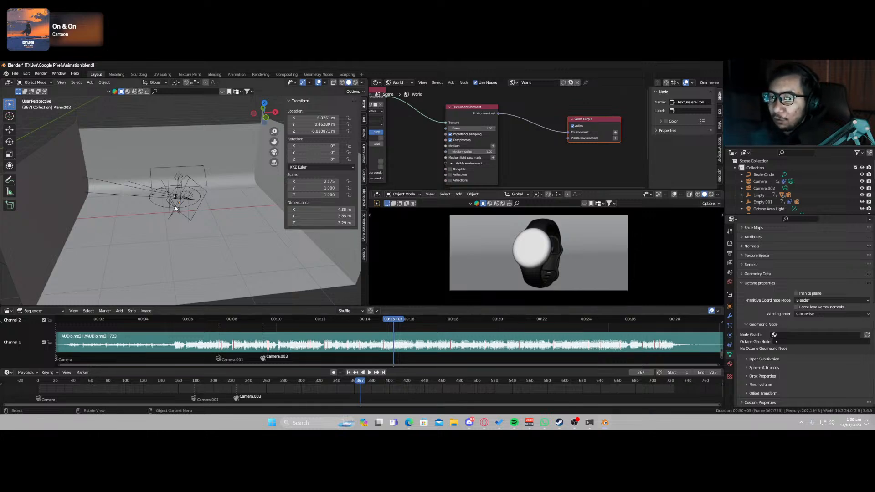
key(KP_0)
key(KP_0)
scroll(195, 221, up, 5)
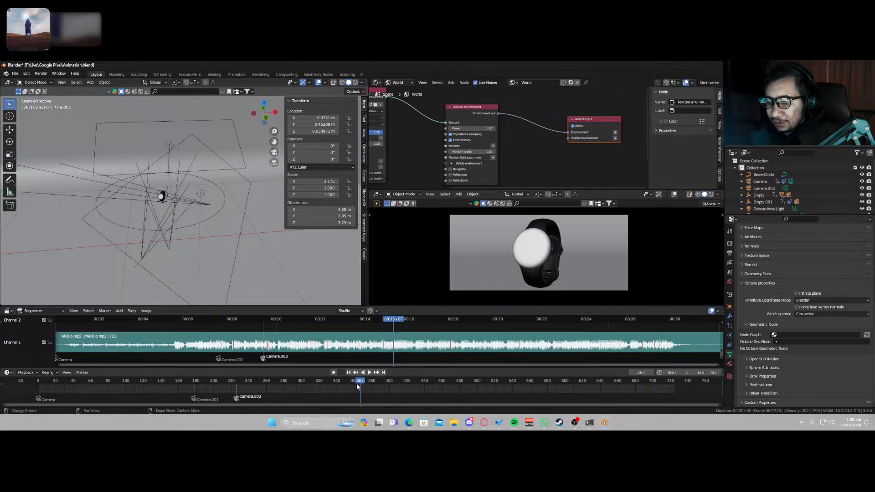
Bind Camera.004 to a timeline marker at frame 354.
drag(356, 383, 349, 385)
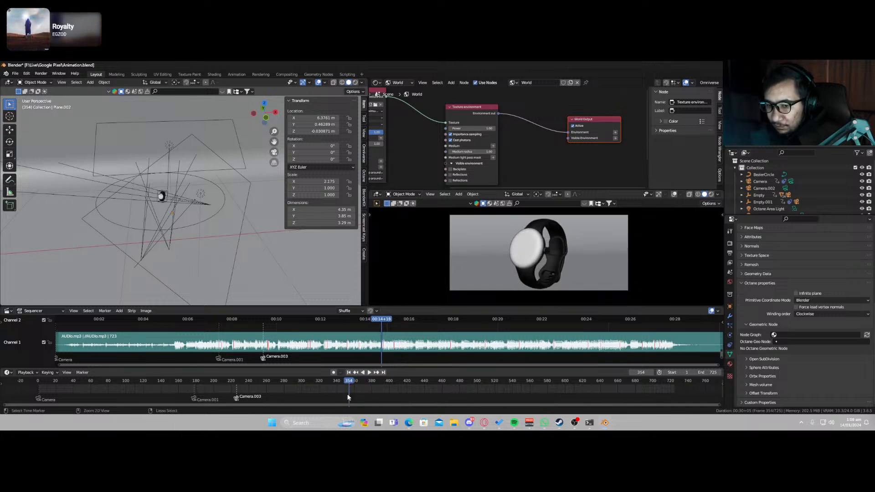
click(169, 244)
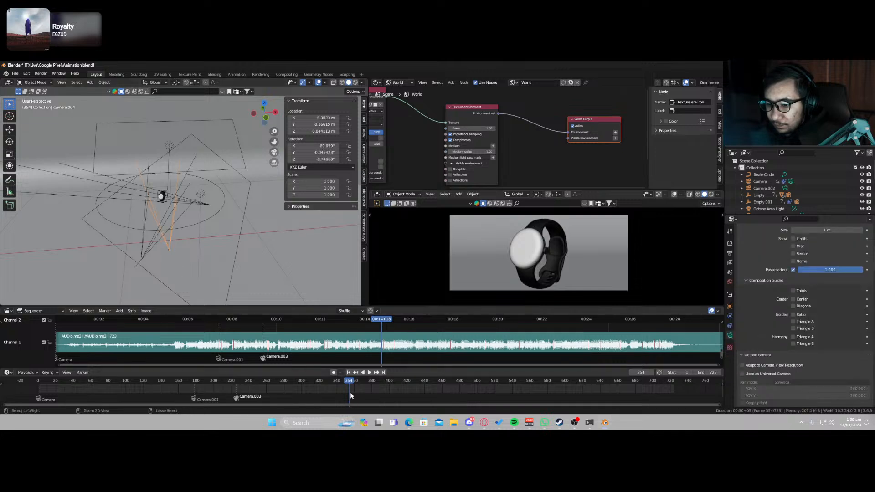
key(ctrl+b)
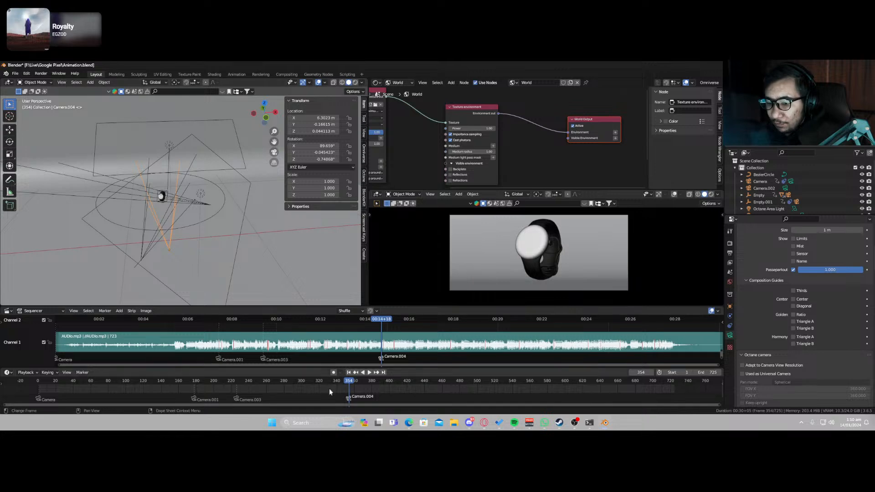
At frame 360, look through Camera.004 and remove its "The Wedding" camera shake.
drag(350, 384, 354, 383)
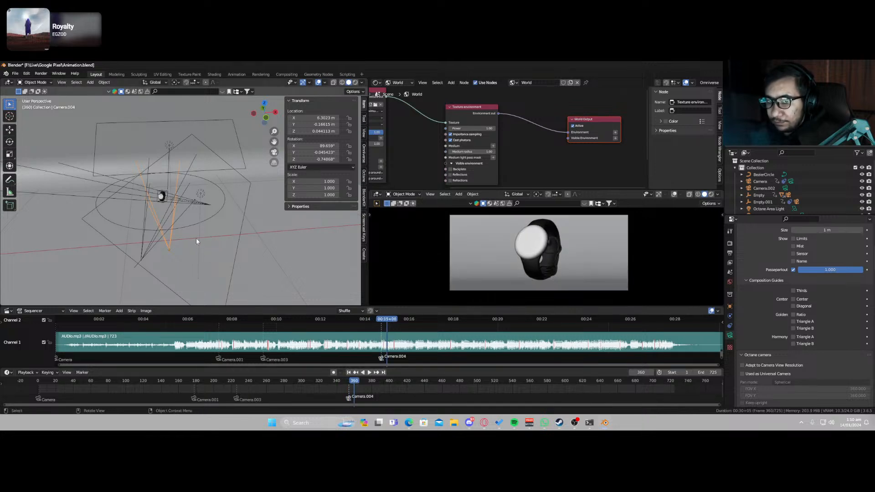
key(KP_0)
middle_drag(195, 231, 200, 209)
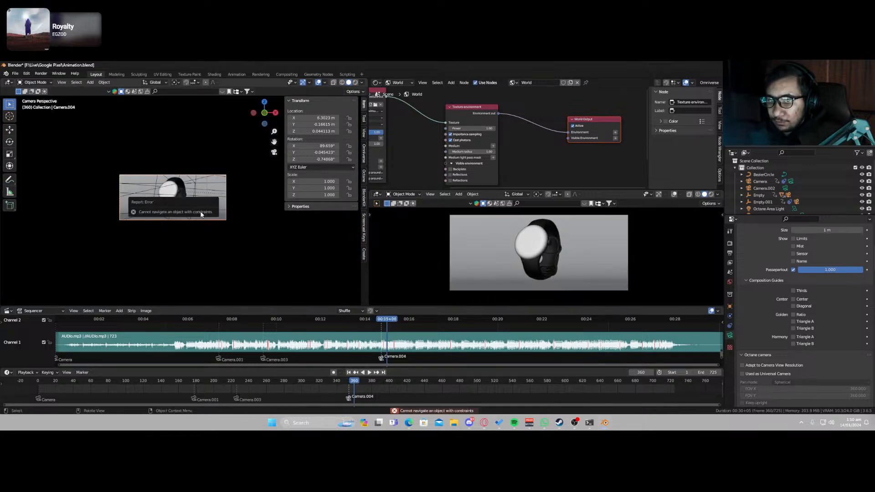
scroll(786, 313, down, 8)
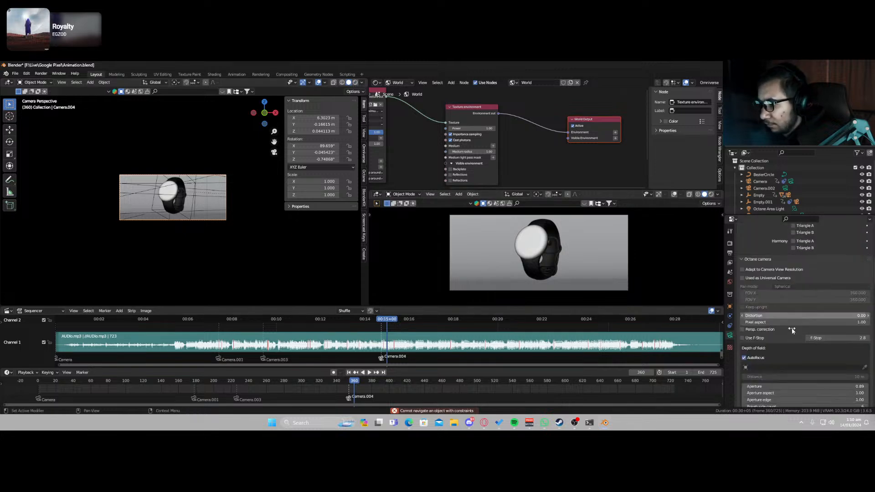
scroll(783, 330, down, 10)
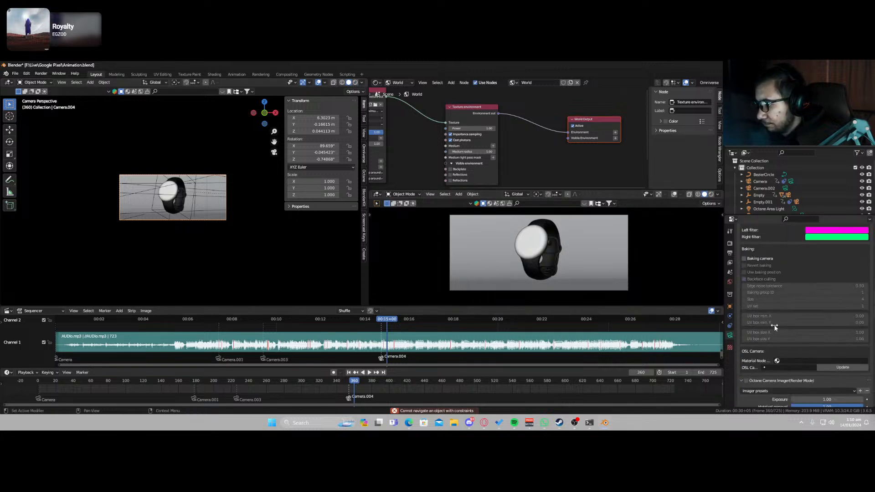
scroll(775, 328, down, 15)
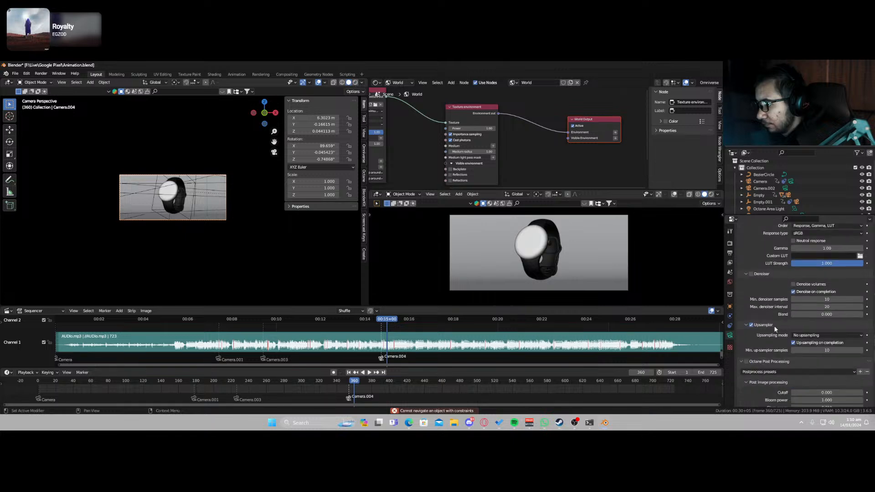
scroll(774, 328, down, 10)
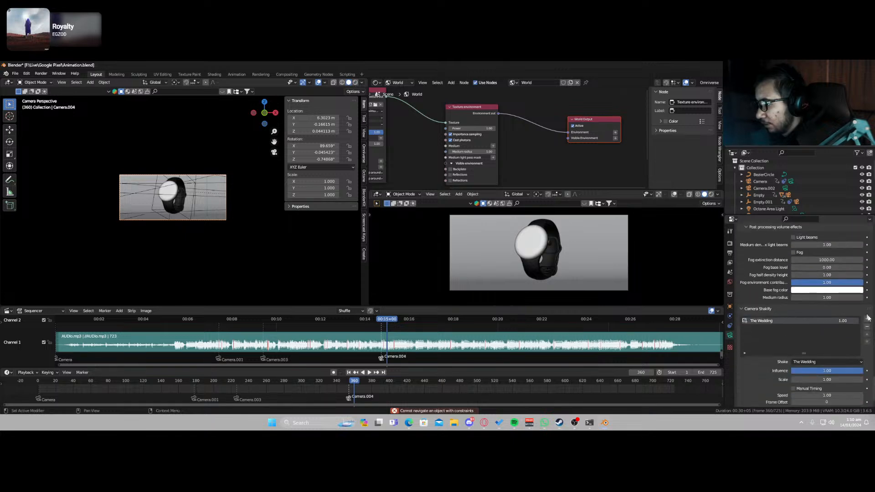
click(867, 327)
Reposition Camera.004 with walk navigation to look slightly down at the watch, and select the watch's parent empty.
key(shift+grave)
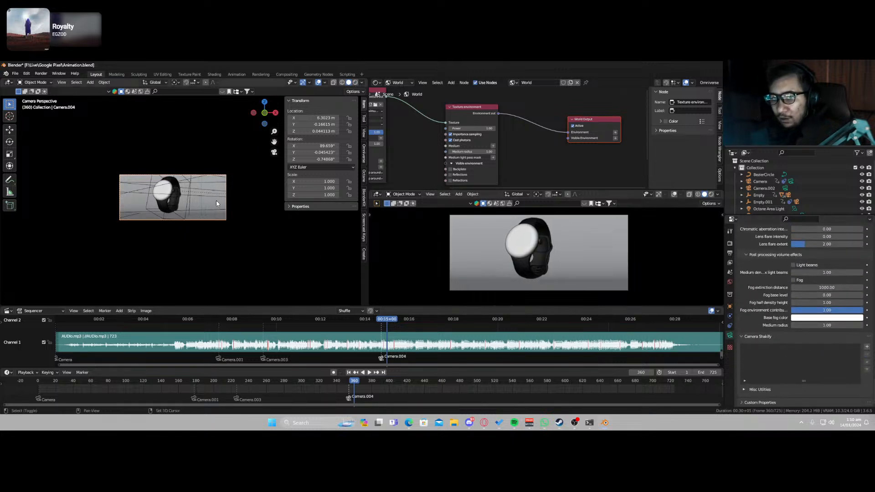
key(s)
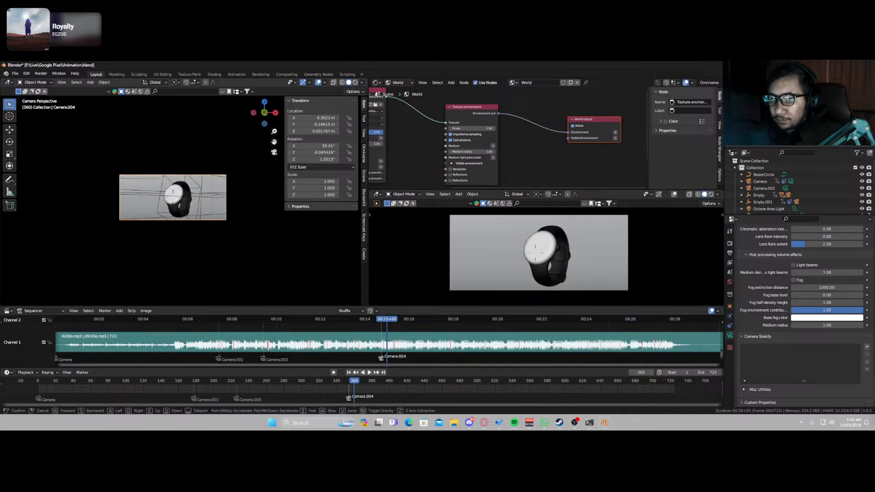
key(w)
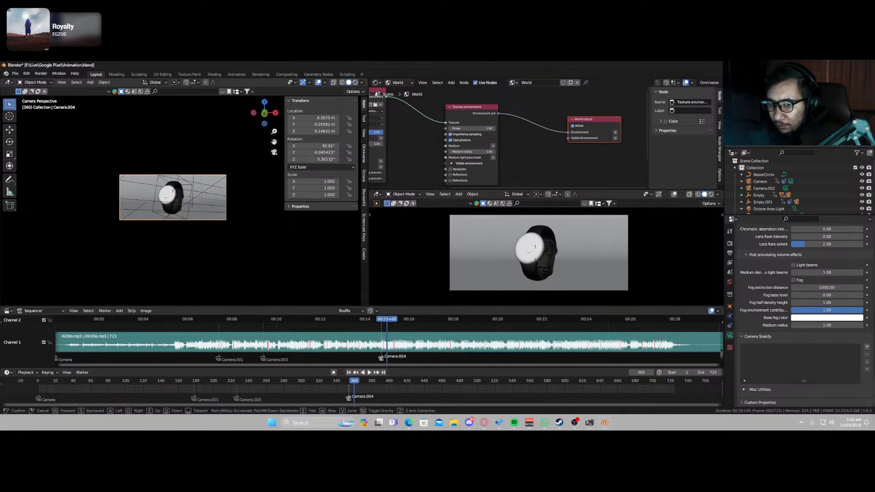
click(192, 208)
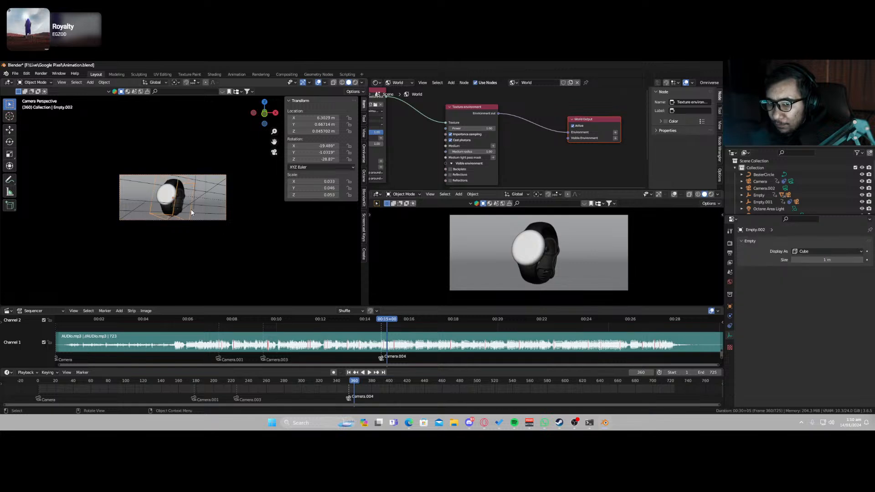
Rotate the watch's empty about global X and Z by eye until the dial faces the camera.
key(r)
key(x)
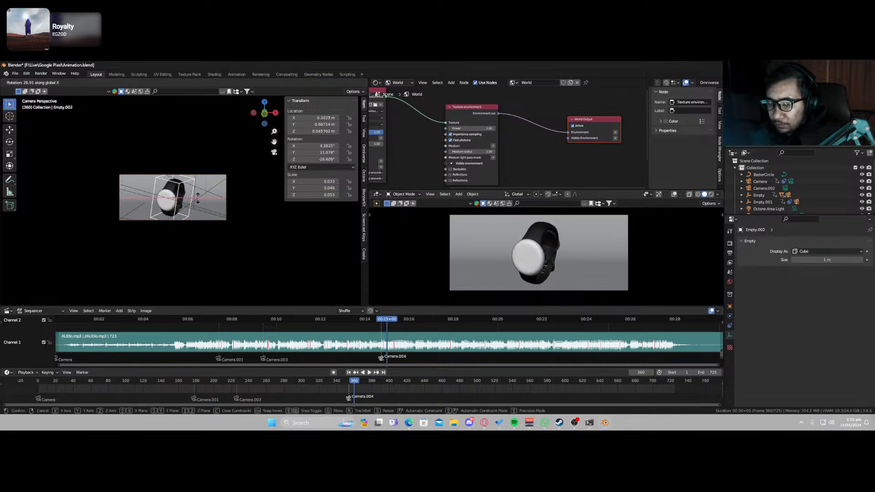
key(x)
click(197, 202)
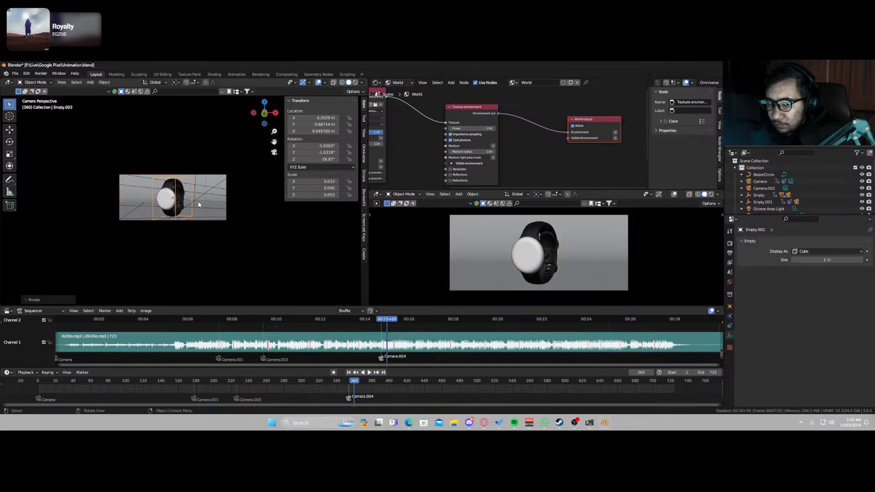
key(r)
key(z)
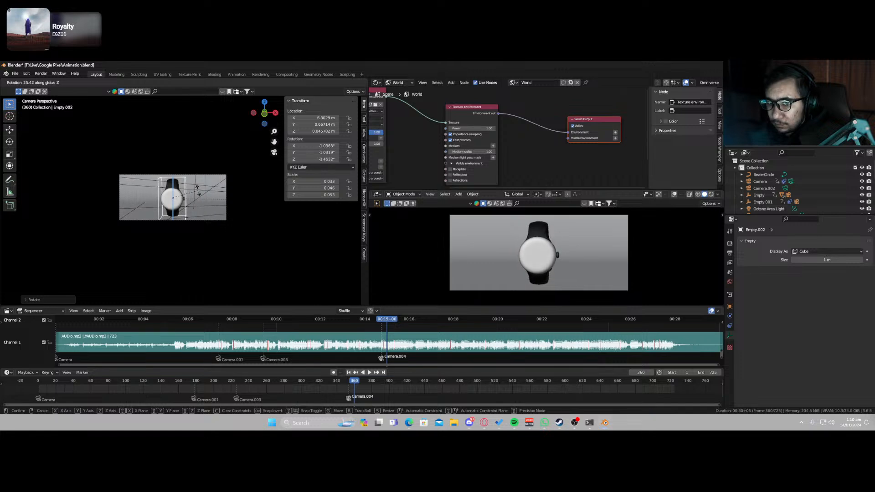
click(197, 209)
scroll(196, 212, up, 1)
Set the X, Y and Z rotation of the watch's empty to 0°.
double_click(329, 145)
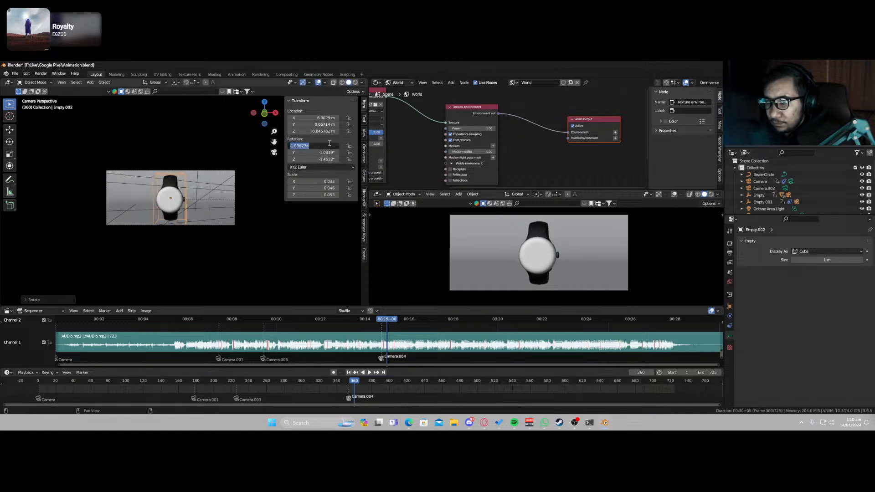
text(0)
key(Return)
double_click(321, 153)
text(0)
key(Return)
double_click(321, 159)
text(0)
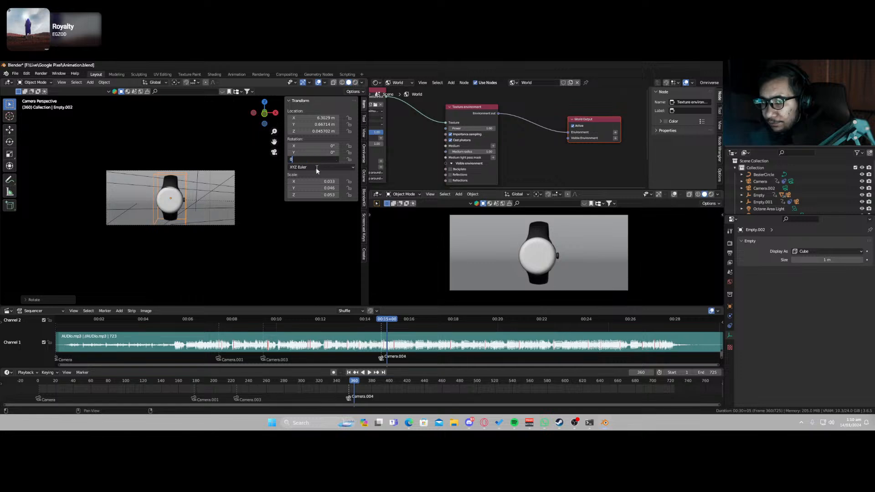
key(Return)
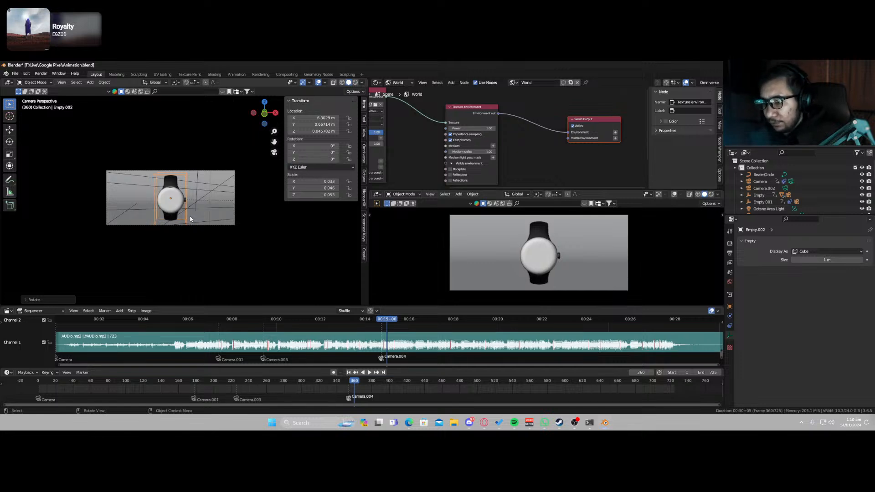
Scale the watch's empty down by a factor of about 0.64 and raise it about 0.011 m along Z.
scroll(194, 217, up, 2)
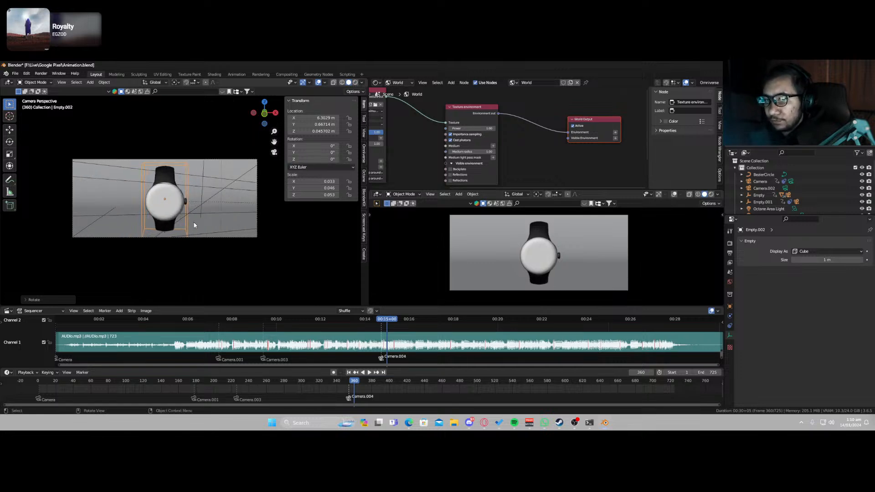
key(s)
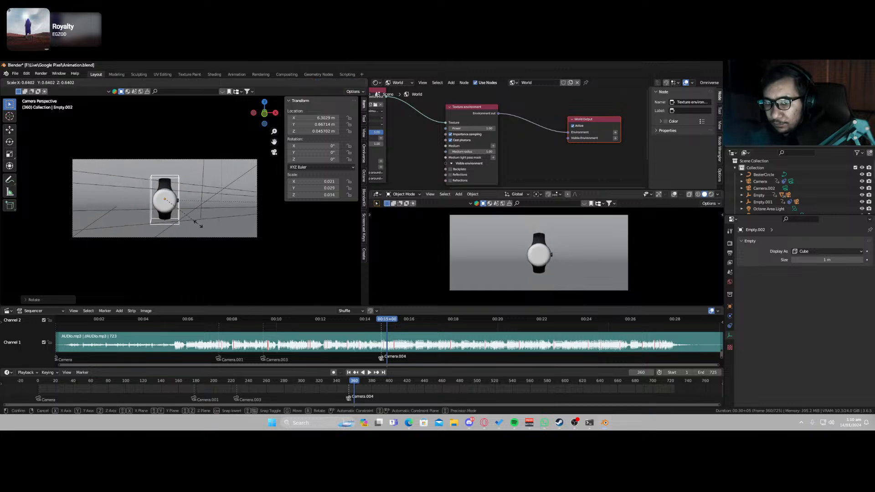
click(195, 224)
click(196, 197)
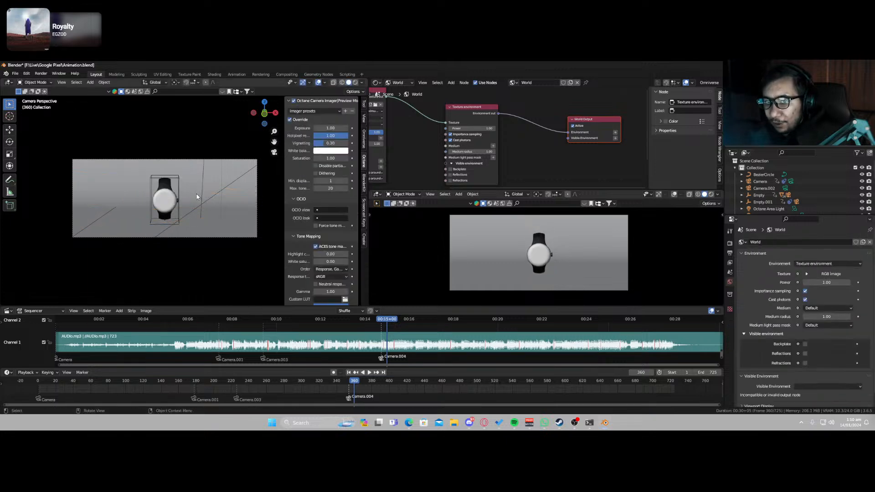
click(179, 214)
key(g)
key(z)
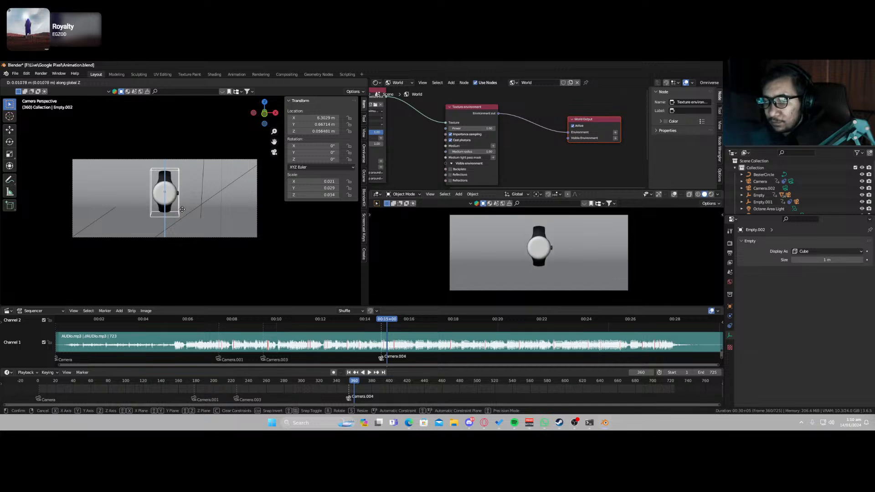
click(182, 209)
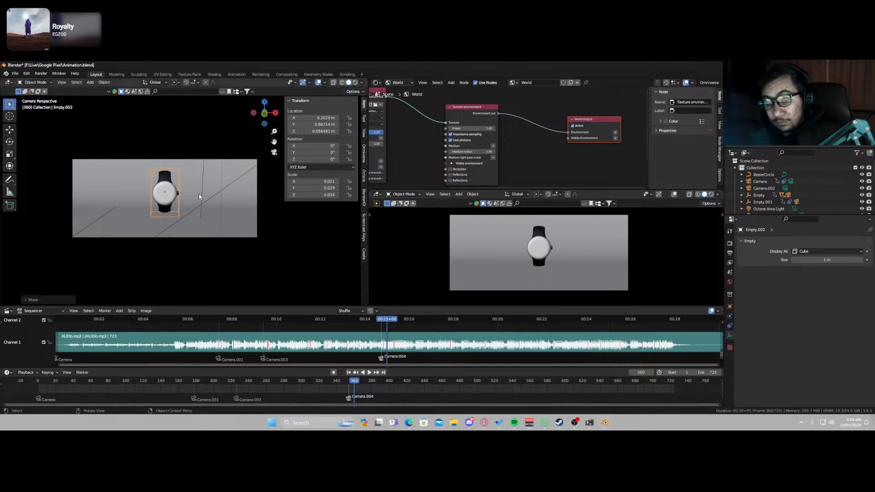
Preview the front-facing watch shot with rendered shading, and return the camera preview to solid shading.
key(z)
click(543, 241)
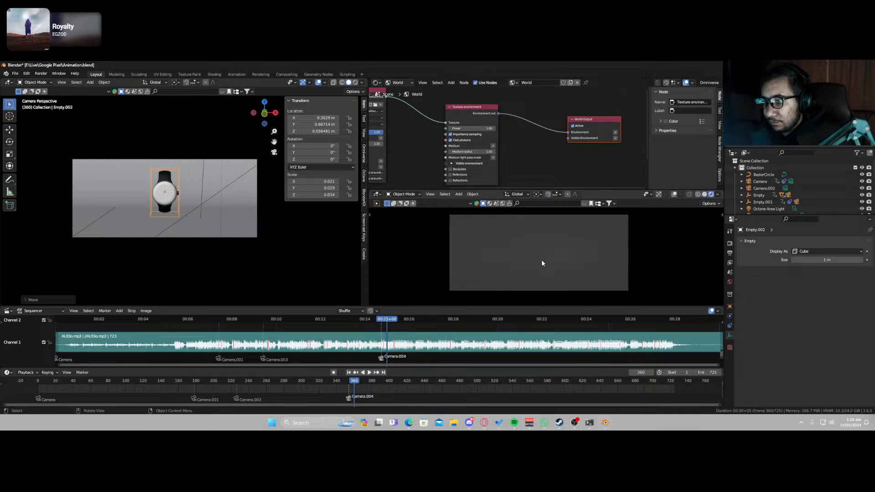
key(z)
click(542, 263)
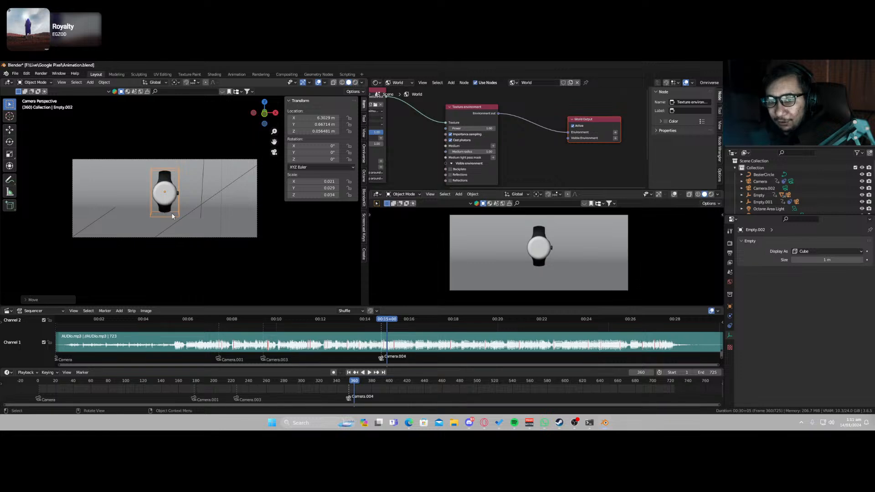
Lower the watch's empty about 0.007 m along Z.
key(g)
key(z)
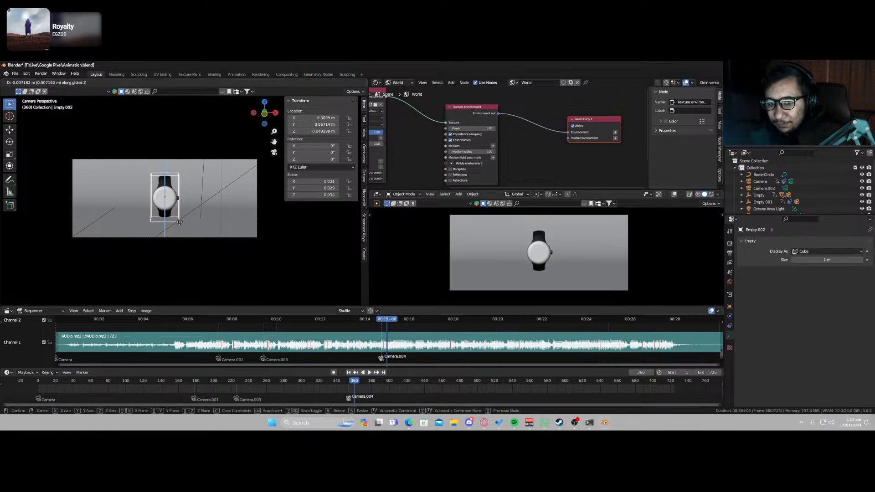
click(179, 222)
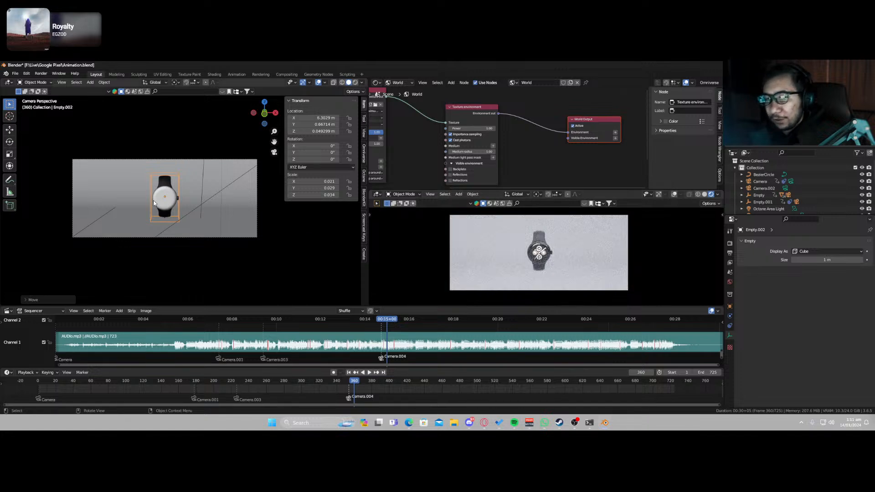
Duplicate Empty.002 with all its watch parts and place the copy about 0.044 m away along negative X.
scroll(164, 219, up, 5)
scroll(169, 227, down, 3)
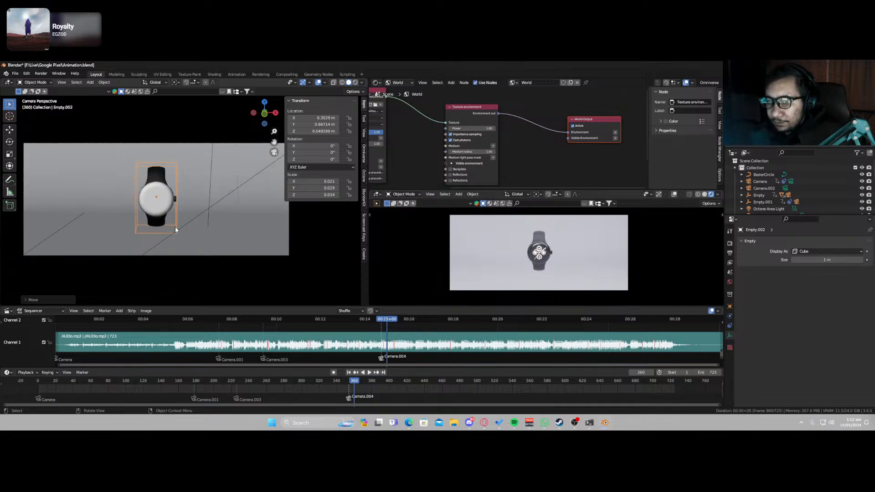
scroll(776, 189, down, 5)
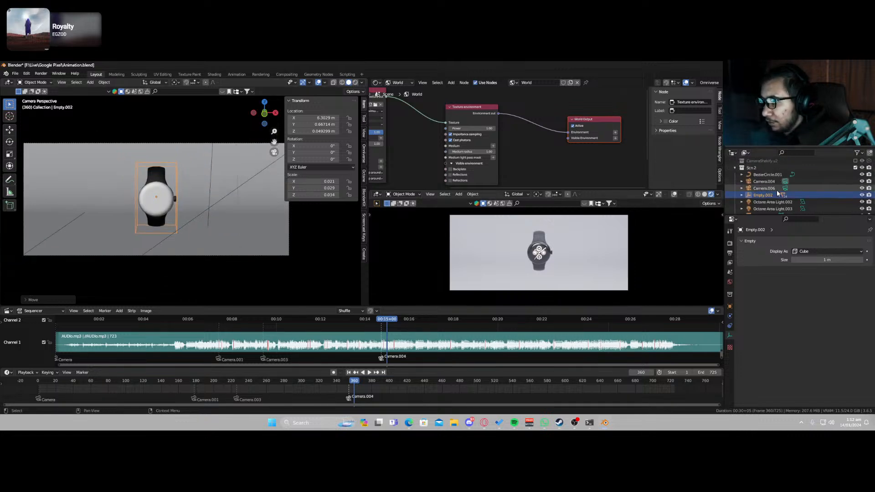
scroll(774, 195, down, 5)
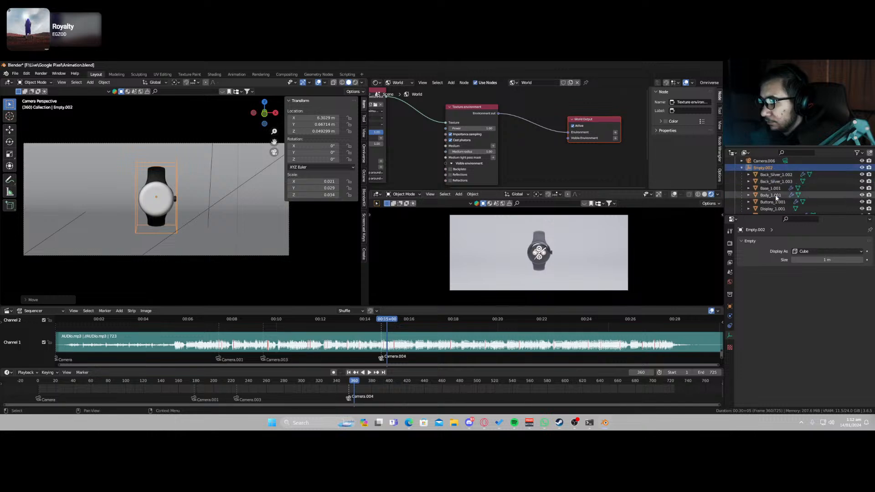
scroll(775, 195, down, 3)
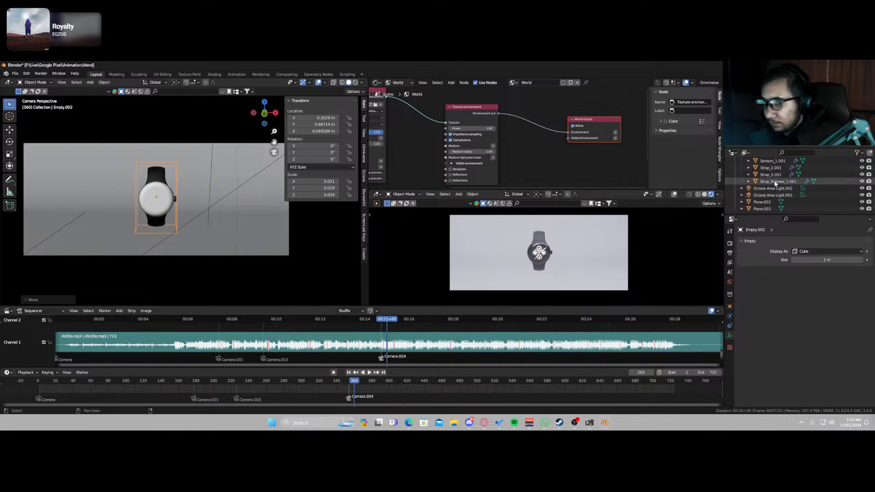
shift+click(774, 182)
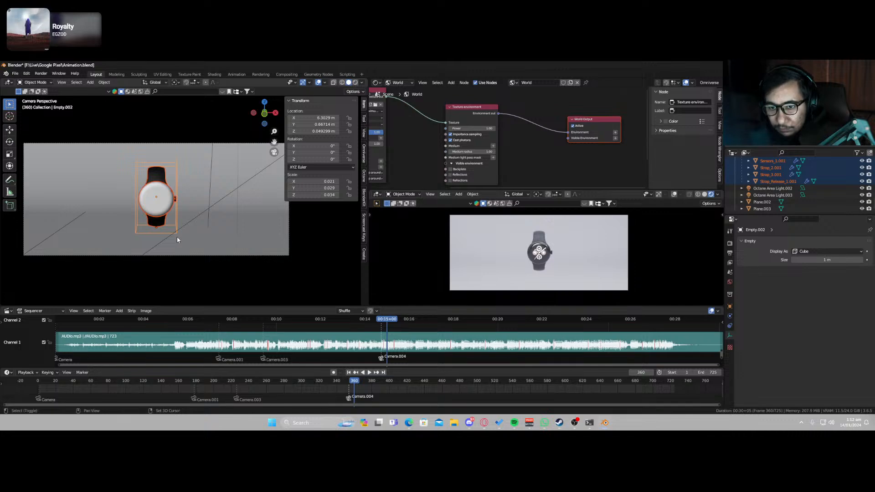
key(shift+d)
key(x)
key(x)
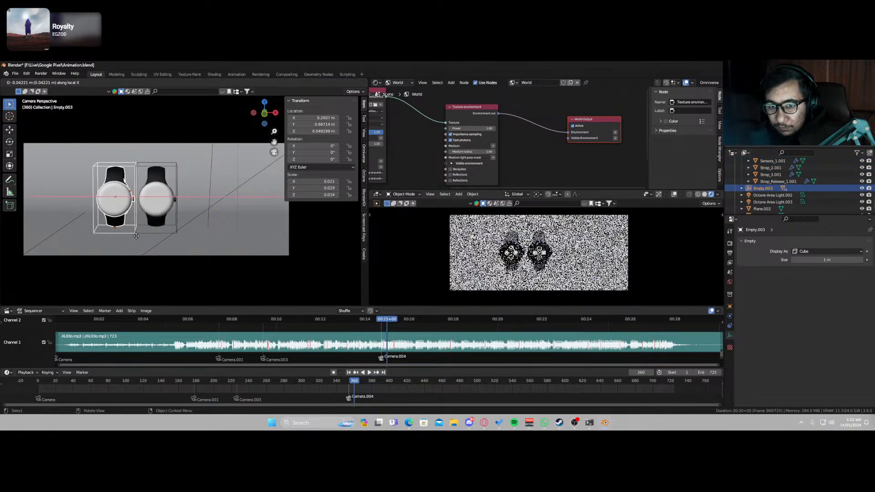
click(134, 235)
middle_drag(134, 235, 163, 196)
key(KP_Decimal)
scroll(168, 194, down, 6)
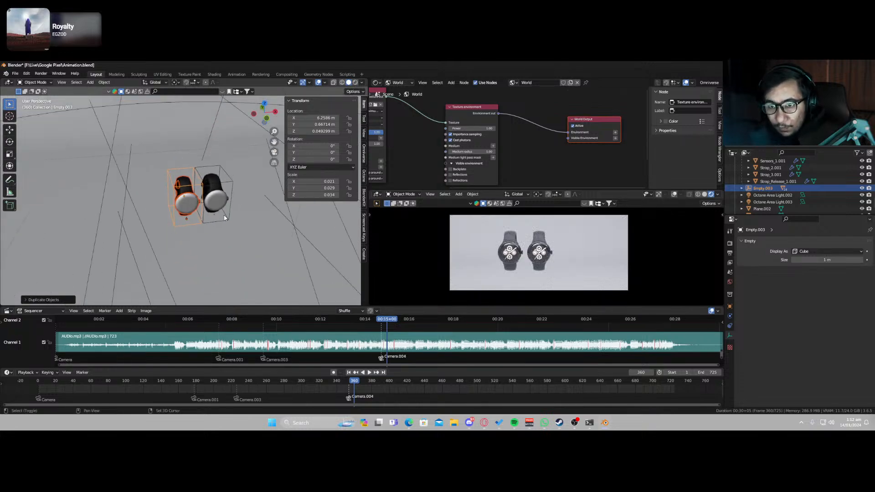
Duplicate Empty.003 about 0.047 m along negative X, and duplicate that copy about 0.136 m along positive X to form a row of four watches.
key(shift+d)
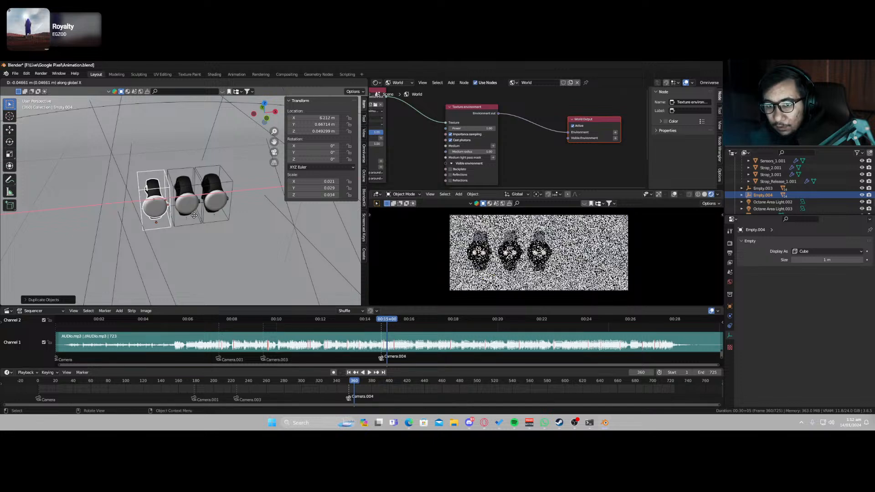
click(194, 218)
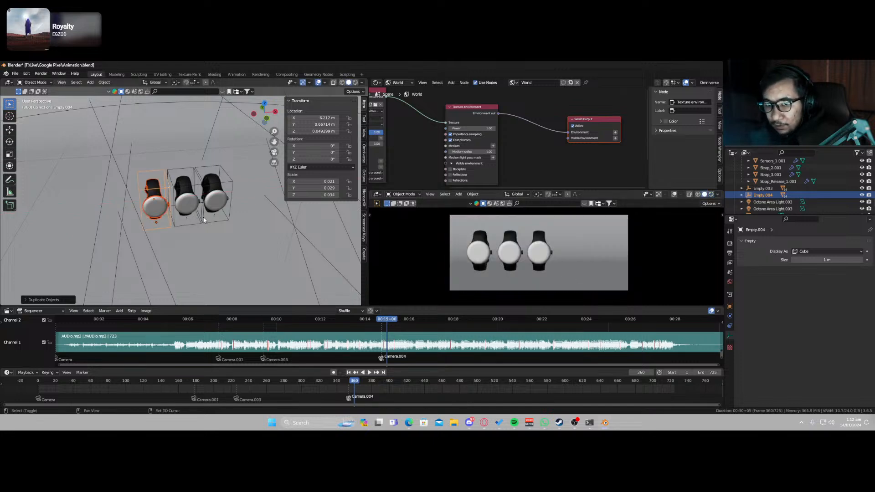
key(shift+d)
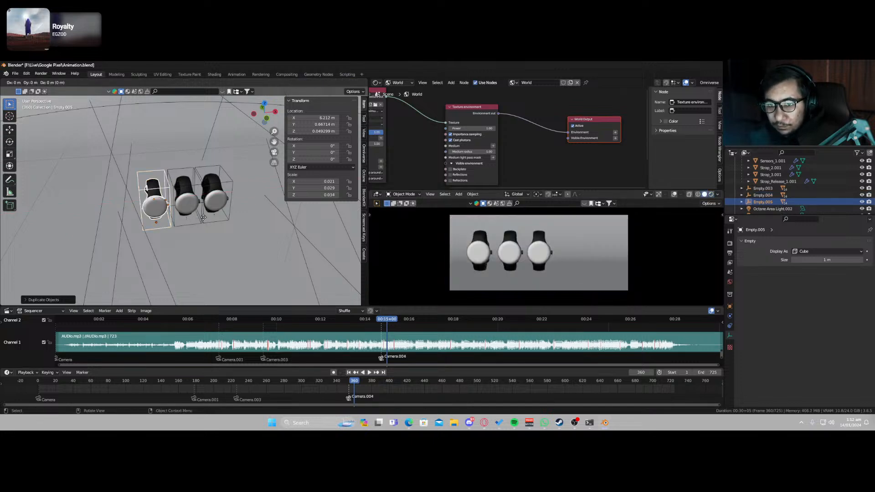
key(x)
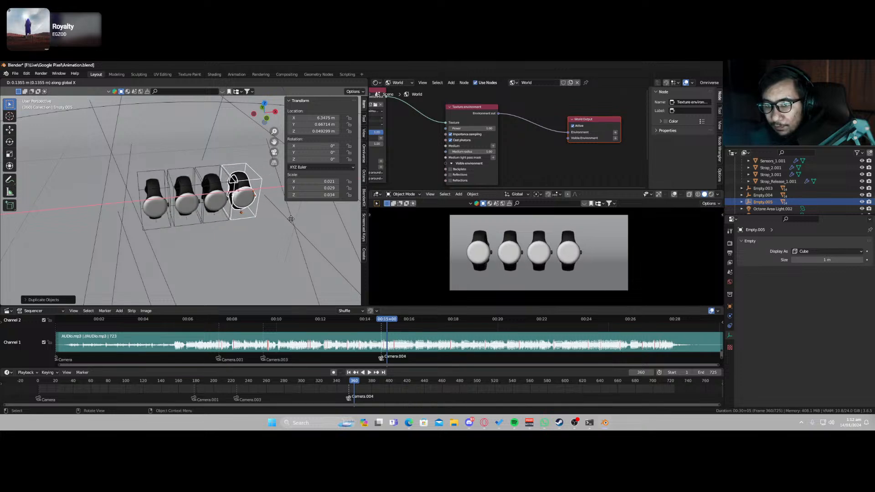
click(280, 224)
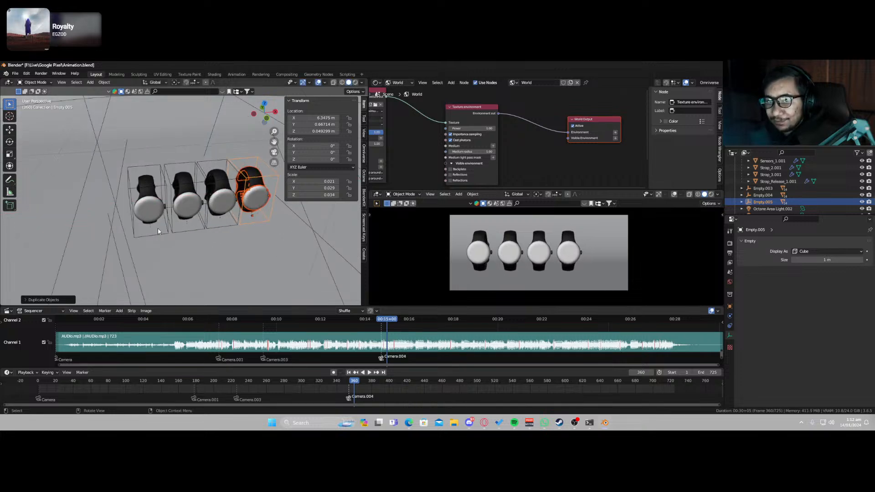
Move Camera.004 about 0.021 m along negative X to center the four watches in the frame, and save the file.
middle_drag(158, 228, 184, 226)
scroll(184, 228, up, 2)
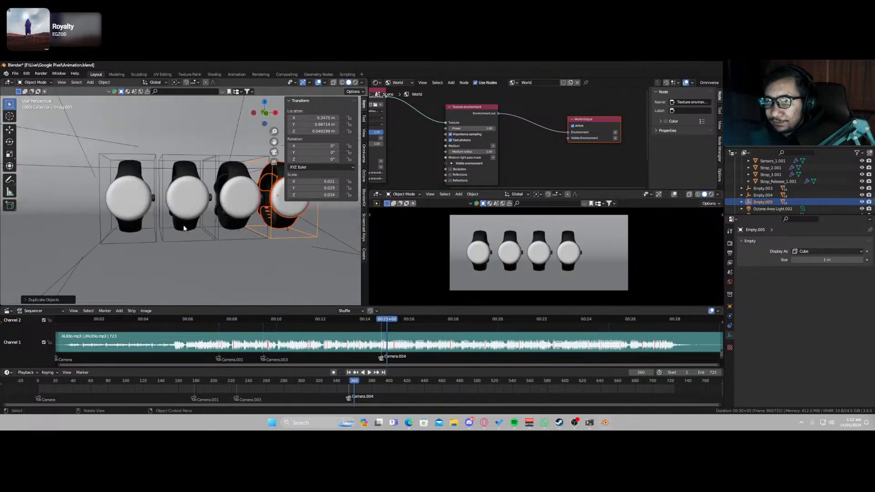
key(KP_0)
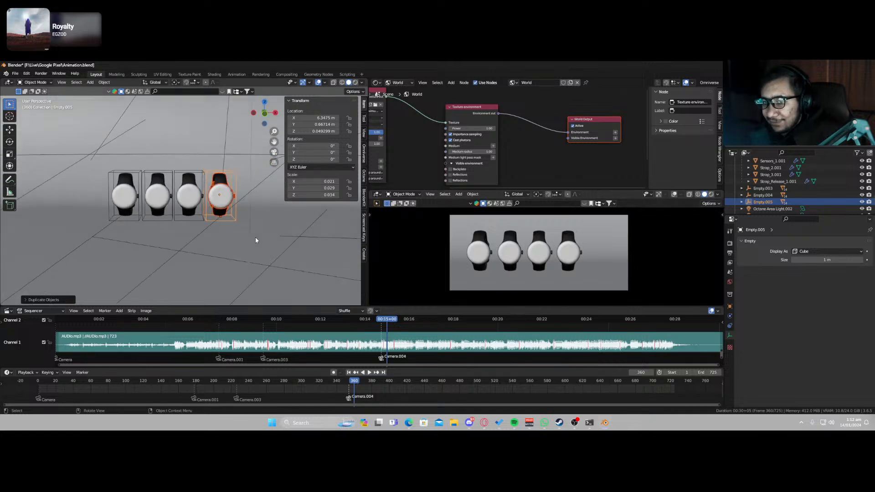
click(254, 253)
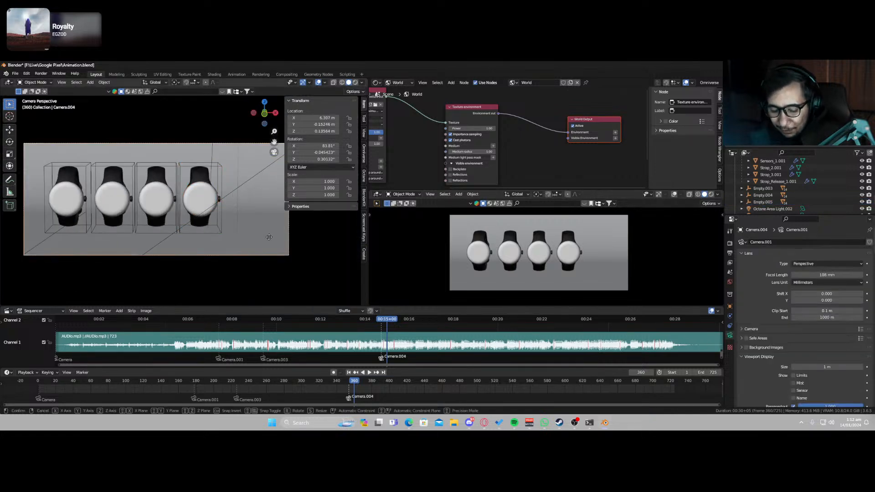
key(g)
key(x)
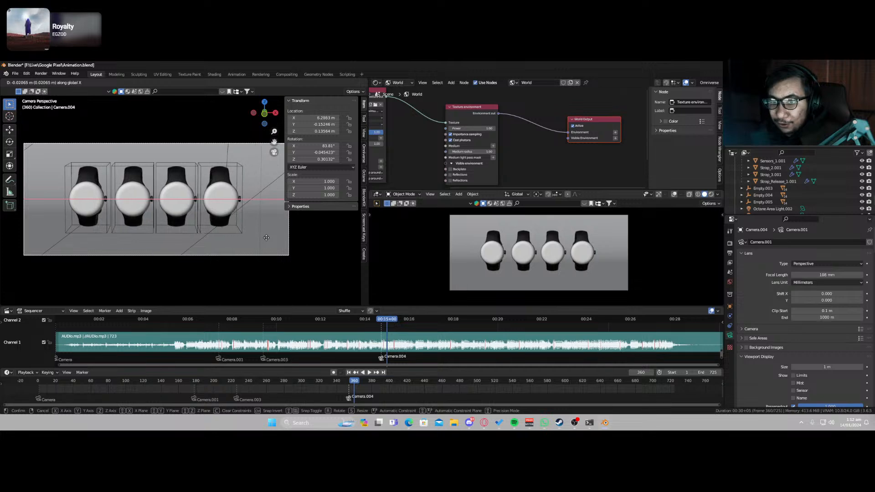
click(266, 240)
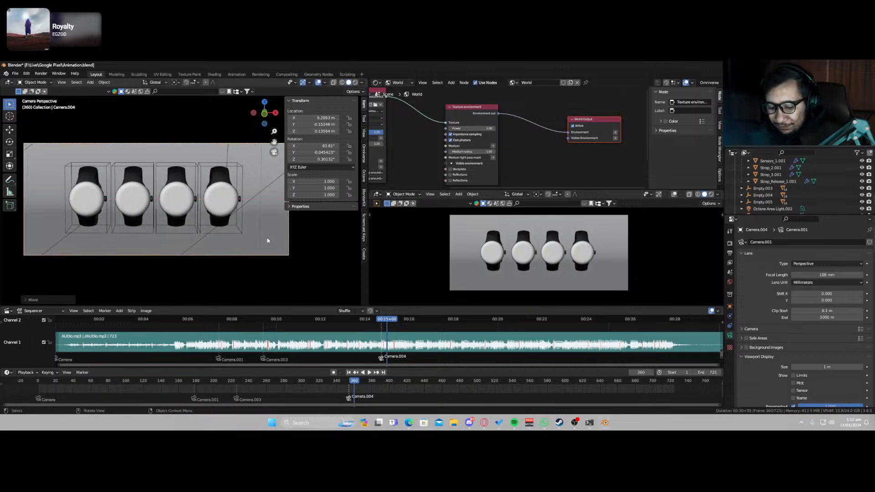
key(ctrl+s)
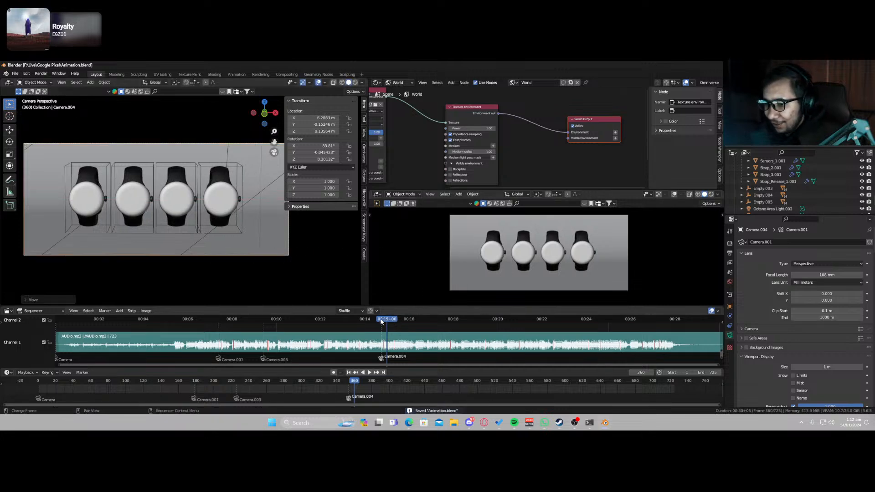
Set the current frame to 377 and scale BezierCircle.001 down uniformly to about 0.248.
drag(381, 320, 402, 324)
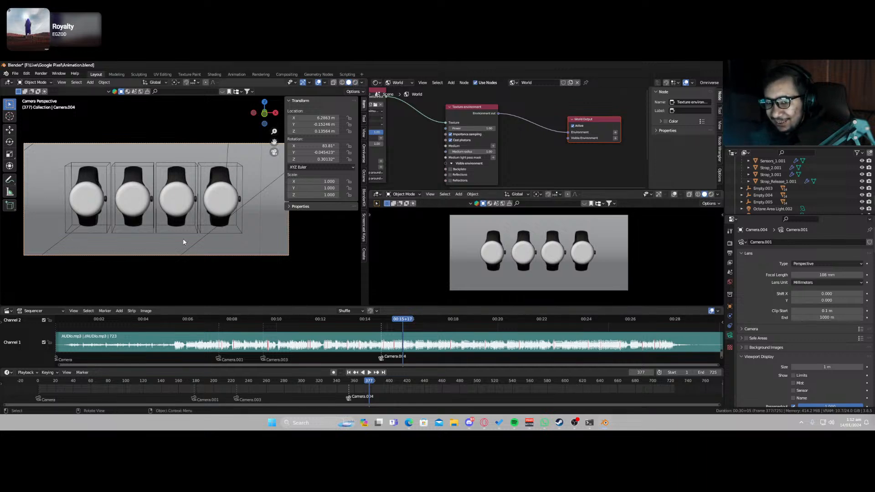
mouse_move(183, 242)
middle_down()
mouse_move(196, 254)
mouse_move(199, 241)
middle_up()
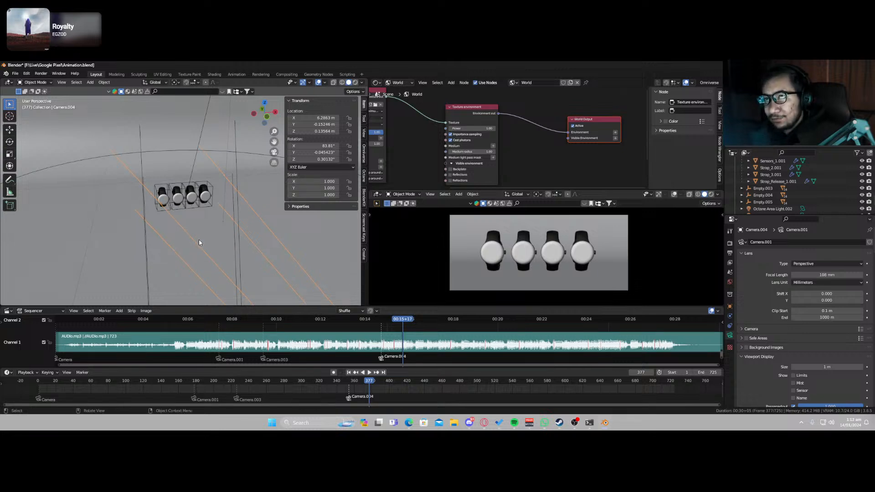
middle_drag(198, 240, 217, 237)
click(327, 261)
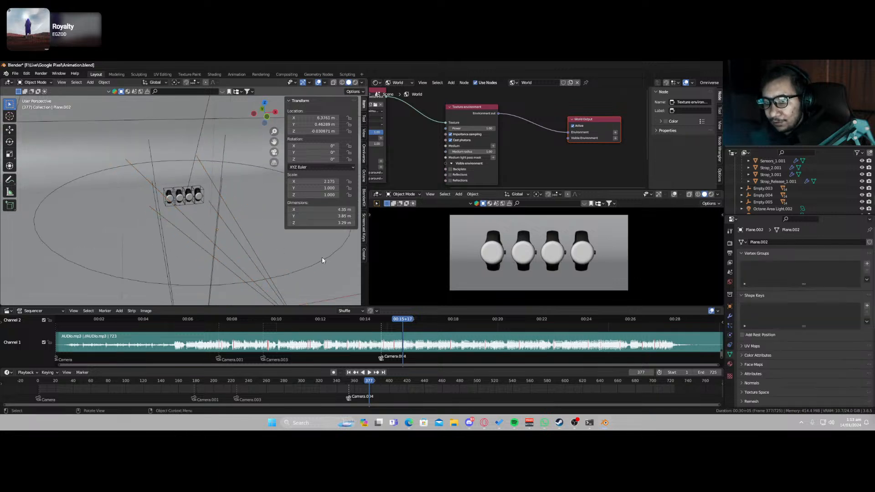
click(321, 259)
key(s)
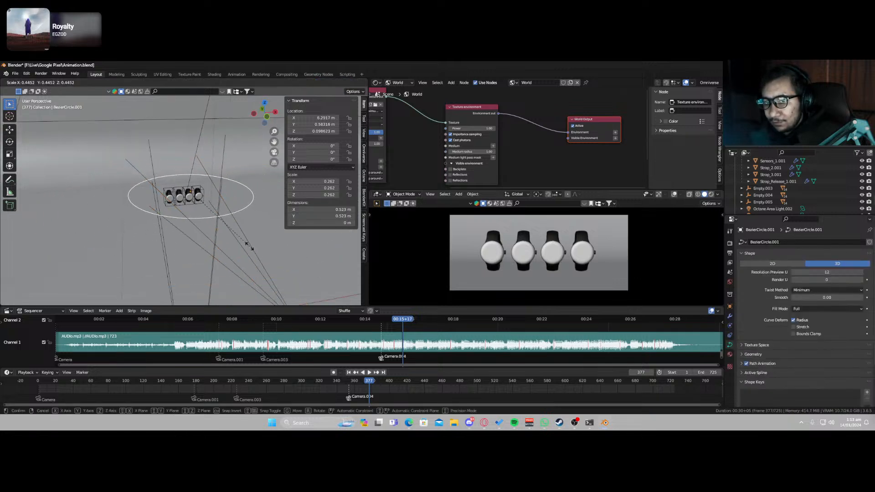
click(247, 246)
Rotate BezierCircle.001 -80° around X and lower it about 0.19 m along Z.
key(r)
key(x)
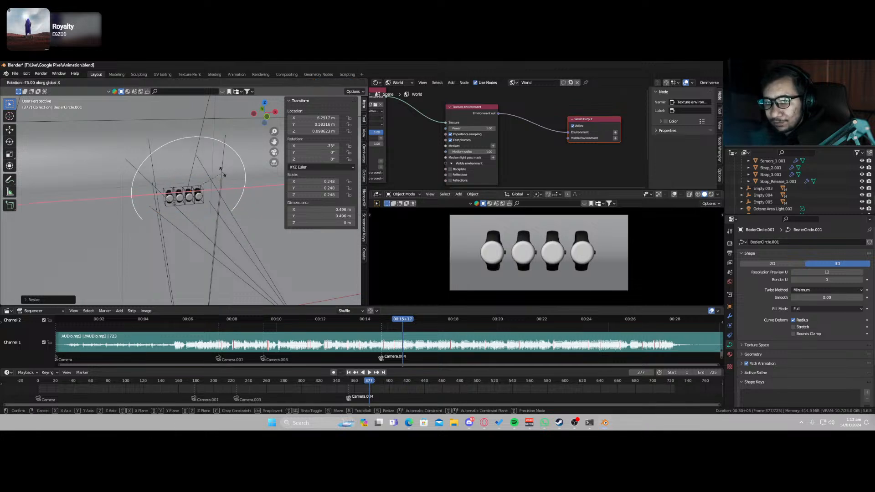
click(214, 173)
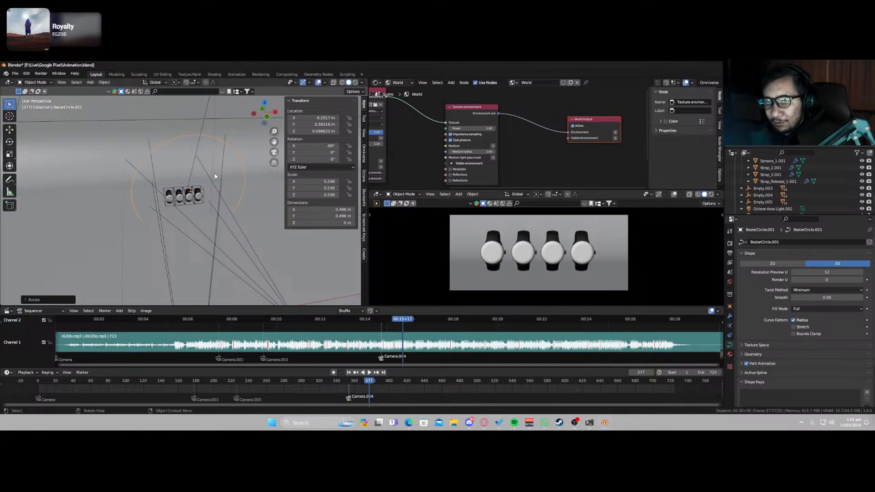
key(g)
key(z)
click(212, 213)
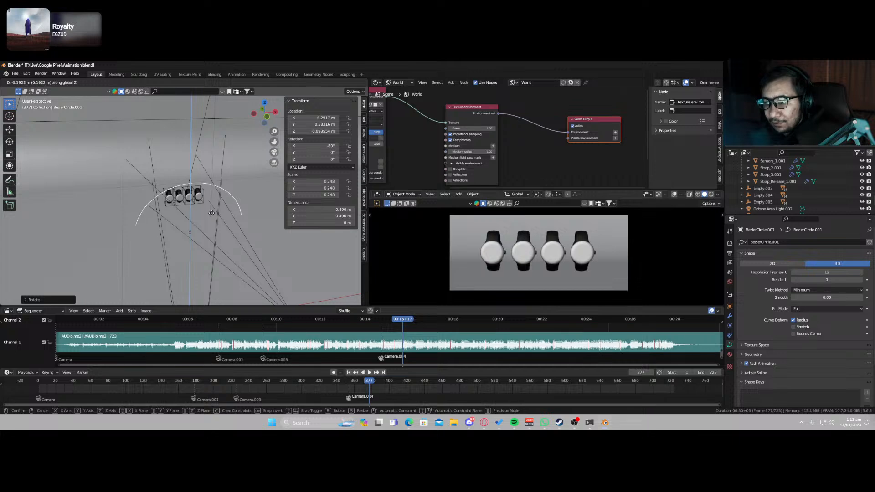
Add a Follow Path constraint to Empty.005 with BezierCircle.001 as its target.
scroll(209, 190, up, 5)
click(229, 181)
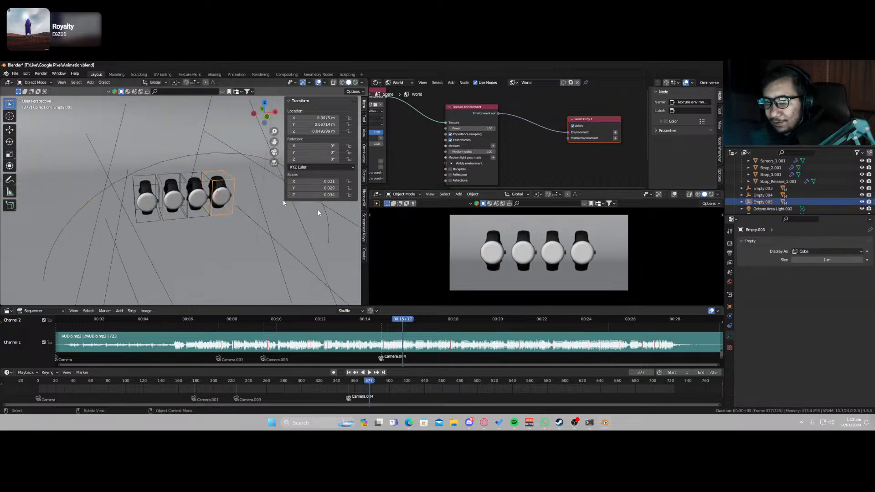
click(730, 325)
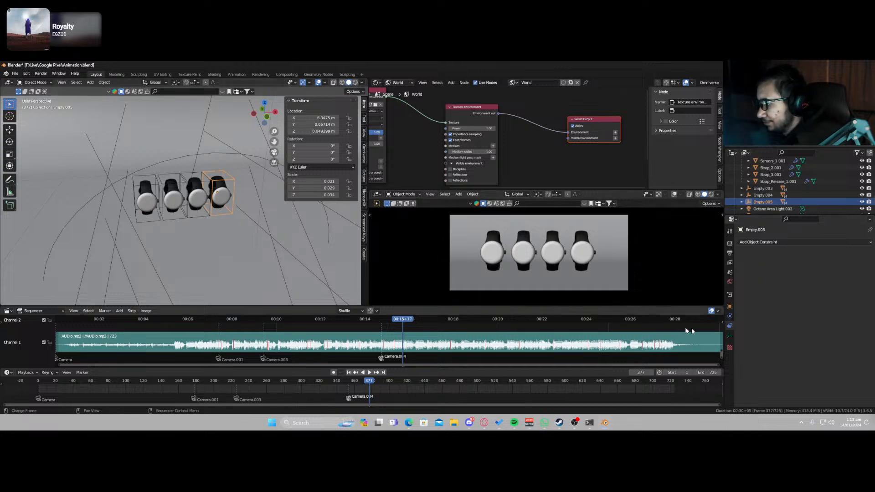
click(768, 243)
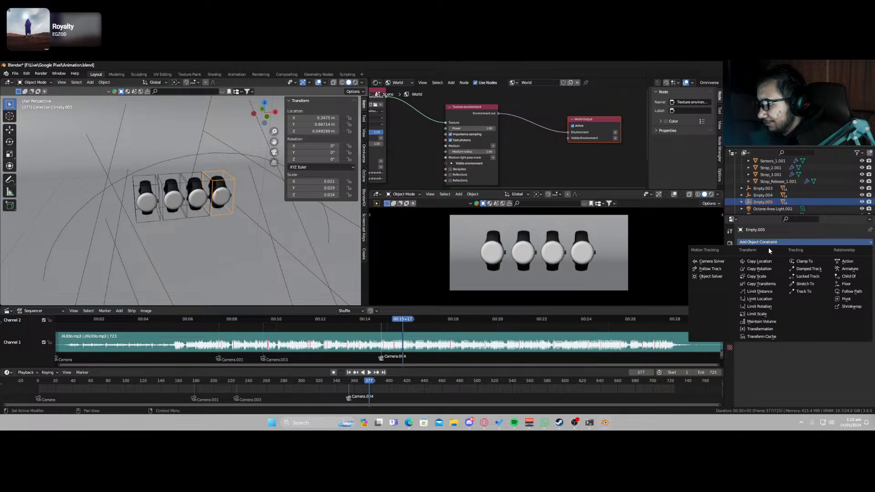
click(860, 292)
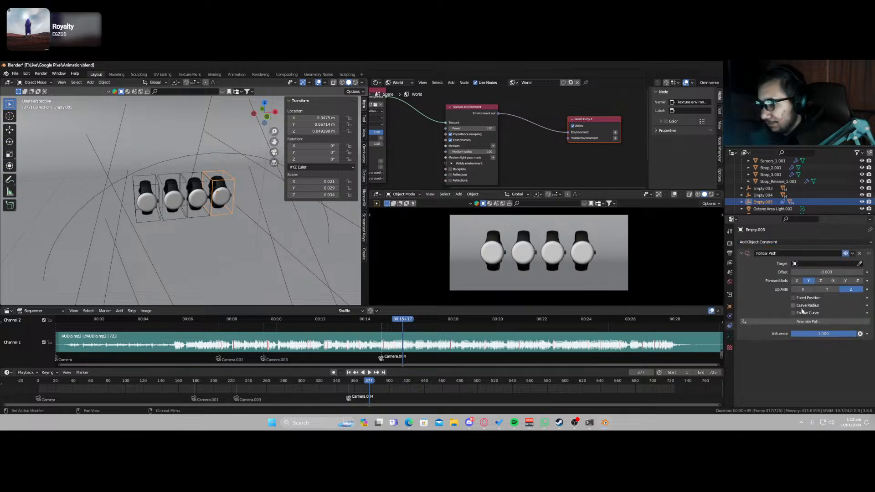
click(859, 263)
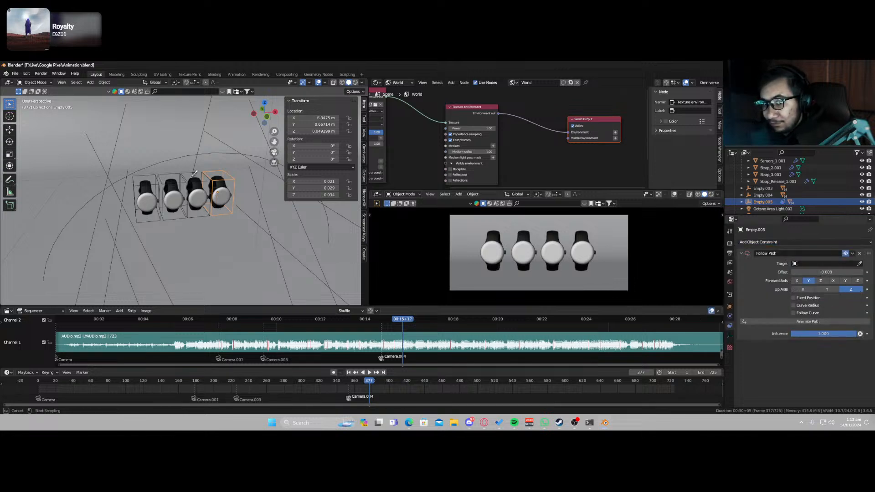
click(216, 151)
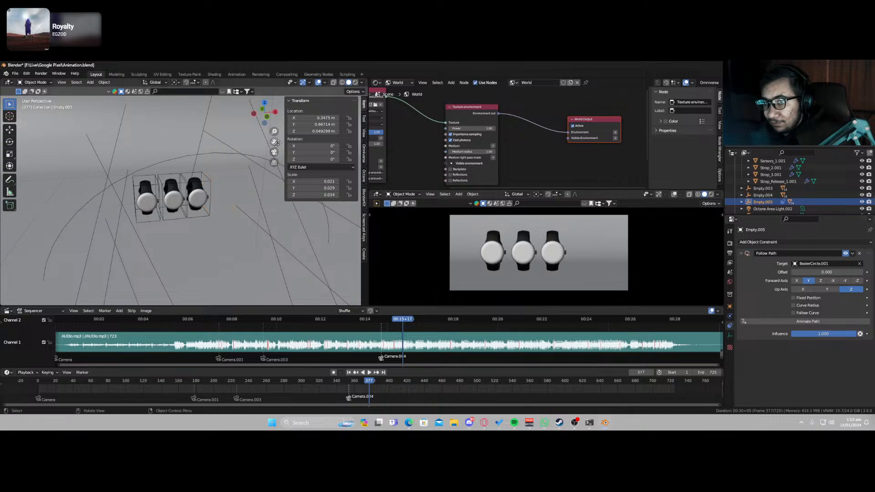
Set the X, Y and Z location of Empty.005 to 0 so the watch sits on the circle path.
double_click(316, 117)
text(0)
key(Return)
double_click(317, 124)
text(0)
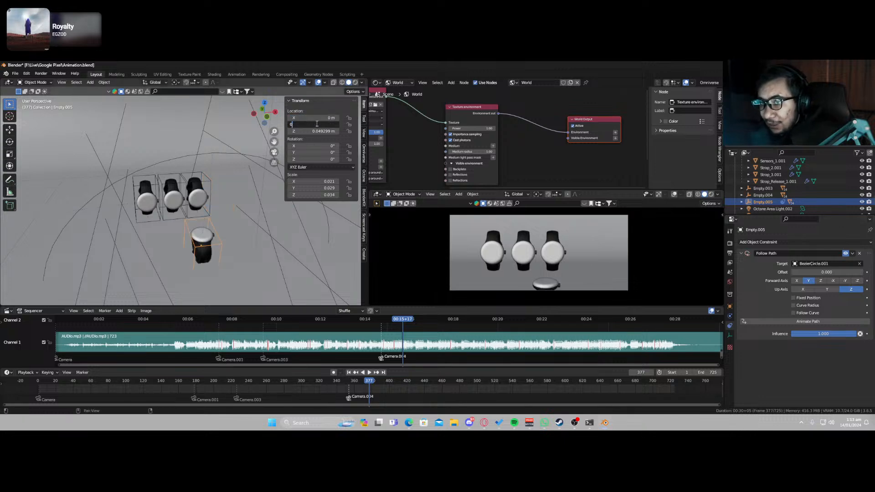
key(Return)
double_click(316, 130)
text(0)
key(Return)
middle_drag(210, 196, 185, 164)
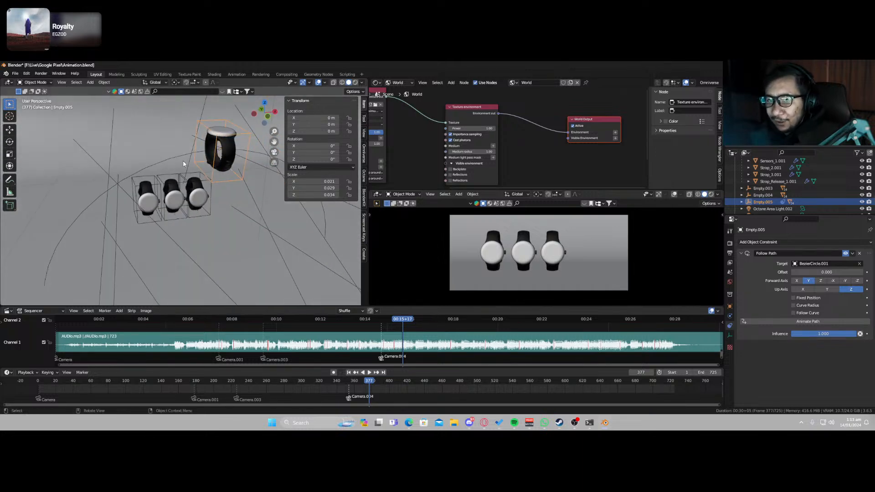
Add a Follow Path constraint to Empty.002 with BezierCircle.001 as its target.
click(211, 194)
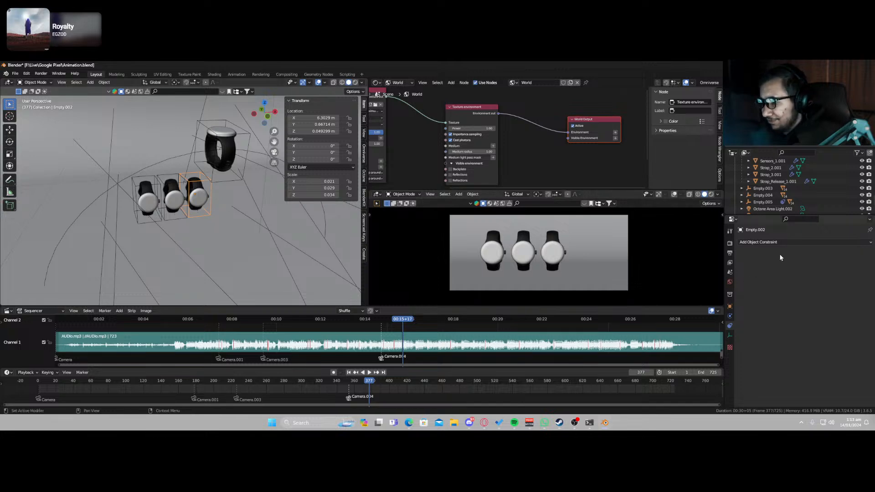
click(782, 242)
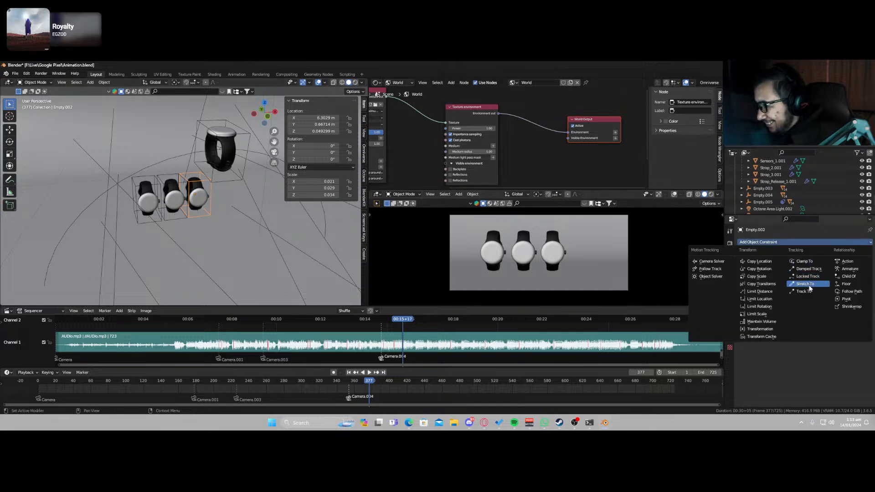
click(848, 292)
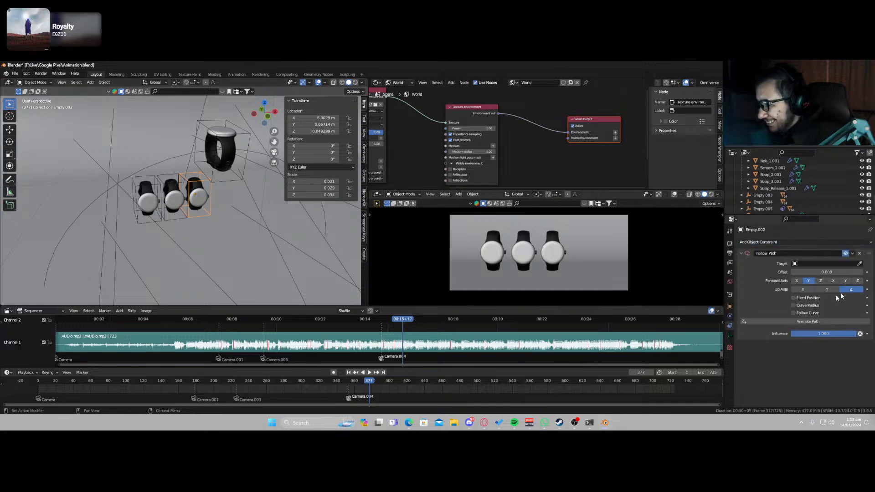
click(859, 265)
click(135, 171)
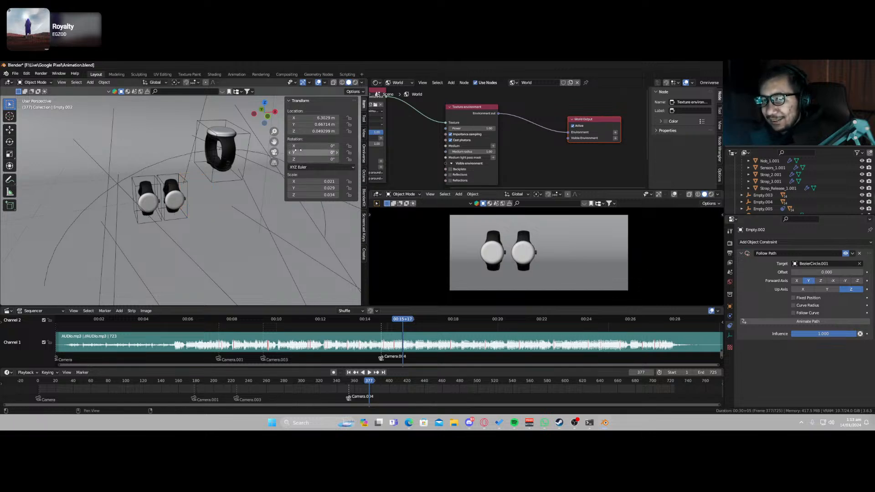
Set the X, Y and Z location of Empty.002 to 0.
click(314, 118)
text(0)
key(Return)
click(315, 125)
text(0)
key(Return)
click(316, 133)
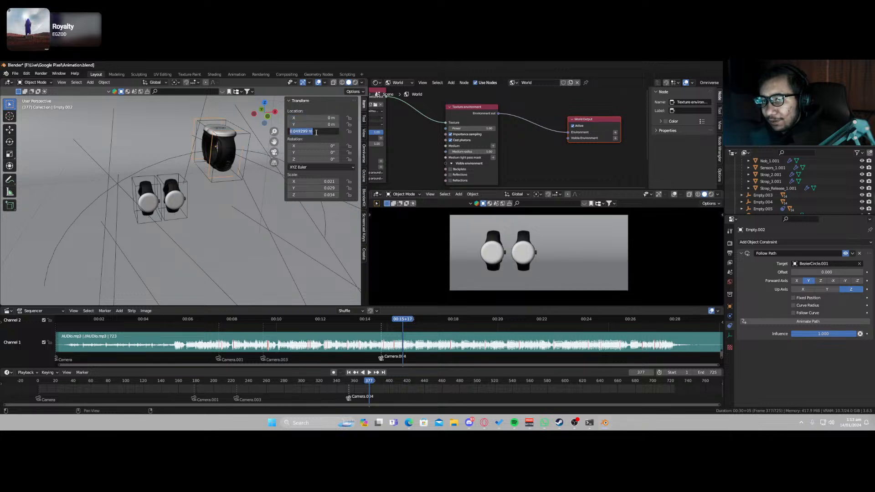
text(0)
key(Return)
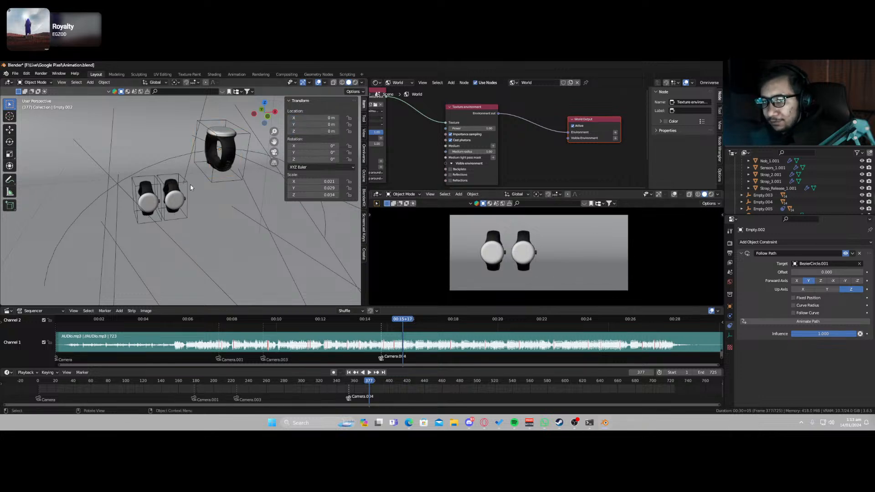
Set Empty.002's Follow Path offset to -2.9 and try the constraint's Curve Radius, Fixed Position and Follow Curve options.
mouse_move(824, 272)
mouse_down()
mouse_move(804, 272)
mouse_move(820, 272)
mouse_up()
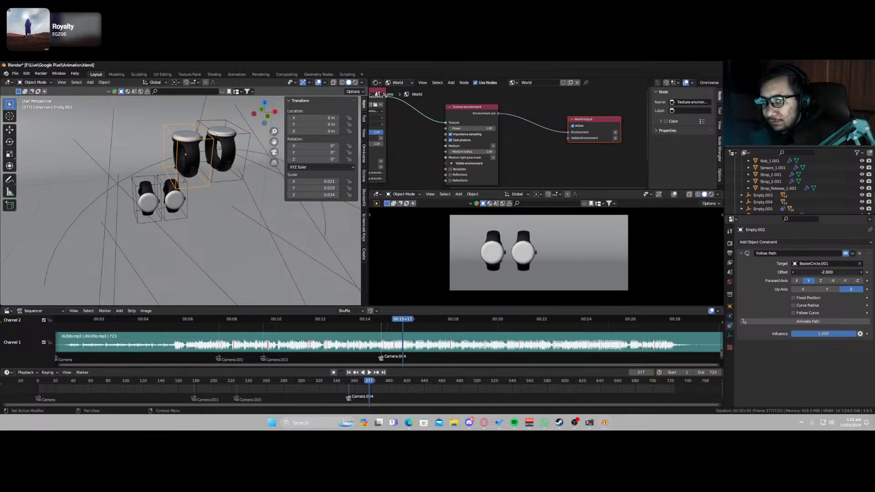
click(793, 305)
click(794, 305)
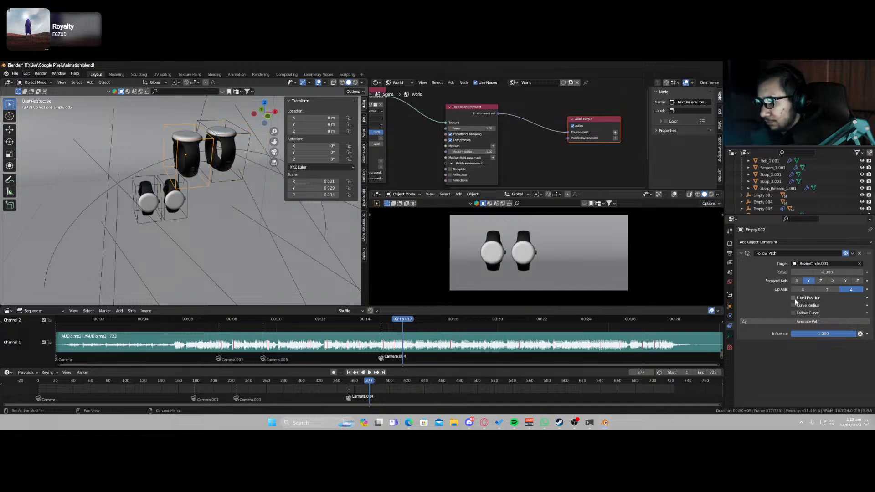
click(794, 298)
click(794, 298)
click(794, 313)
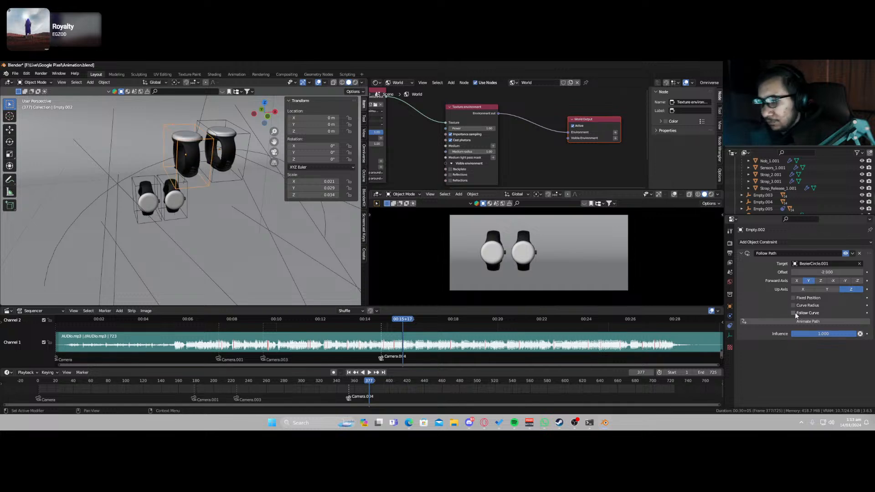
Try X and Y rotations on Empty.002, undo them, and turn its Z rotation to about -85° with Follow Curve enabled.
click(319, 152)
text(-38)
key(Return)
key(ctrl+z)
drag(325, 146, 296, 159)
key(ctrl+z)
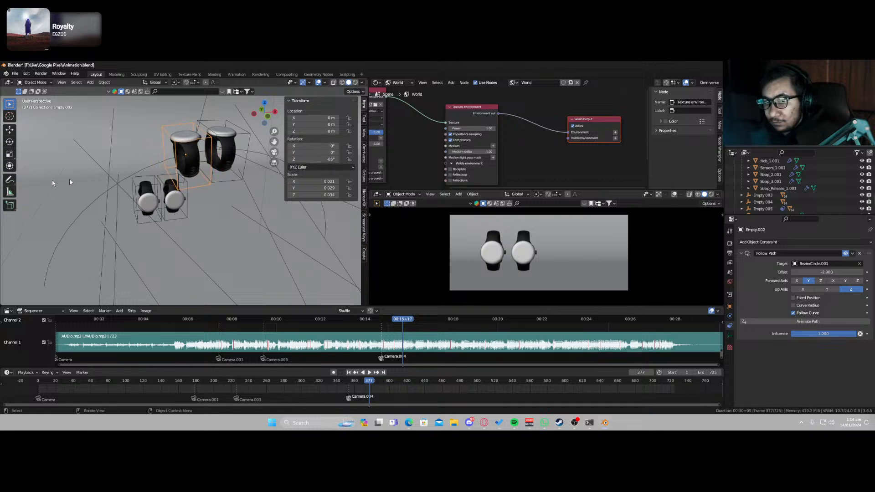
Enable Follow Curve on Empty.005's Follow Path constraint and set the empty's Z rotation to -90°.
click(245, 174)
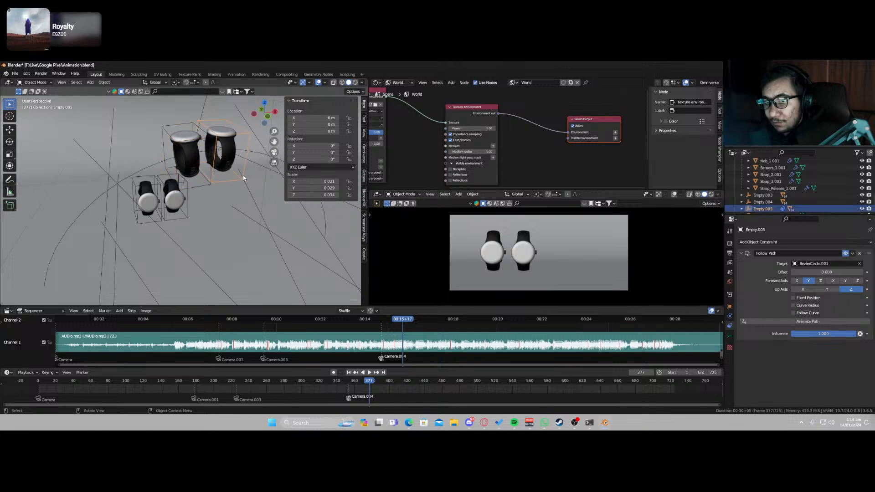
click(793, 312)
click(320, 159)
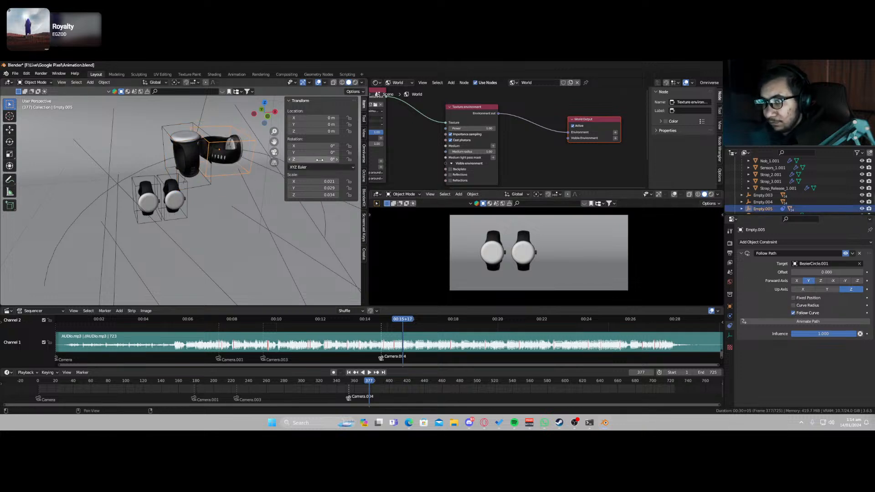
text(90)
key(Return)
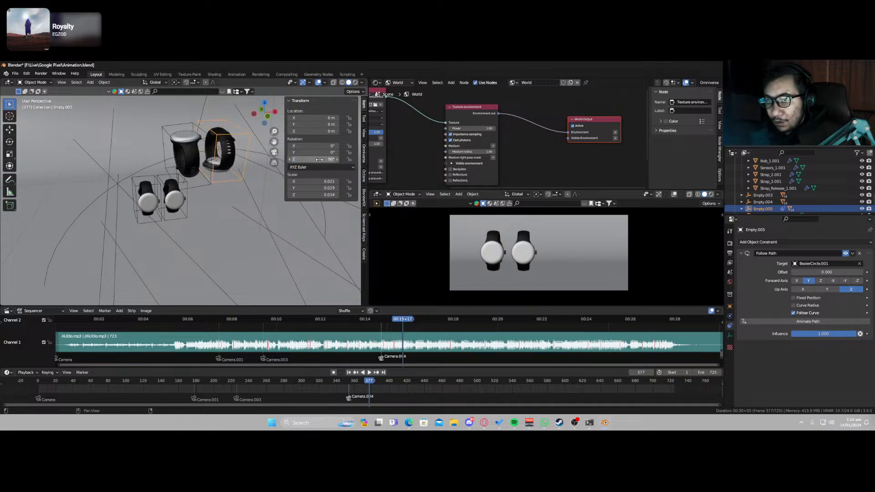
click(319, 159)
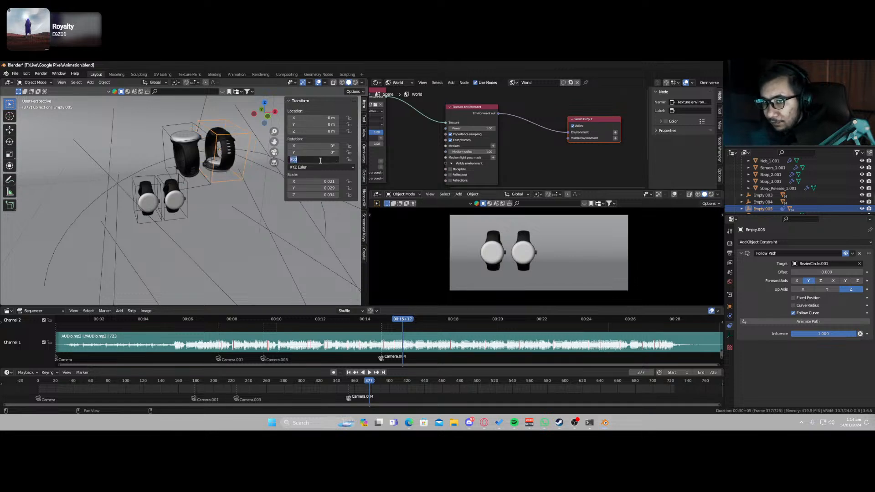
text(-)
key(Return)
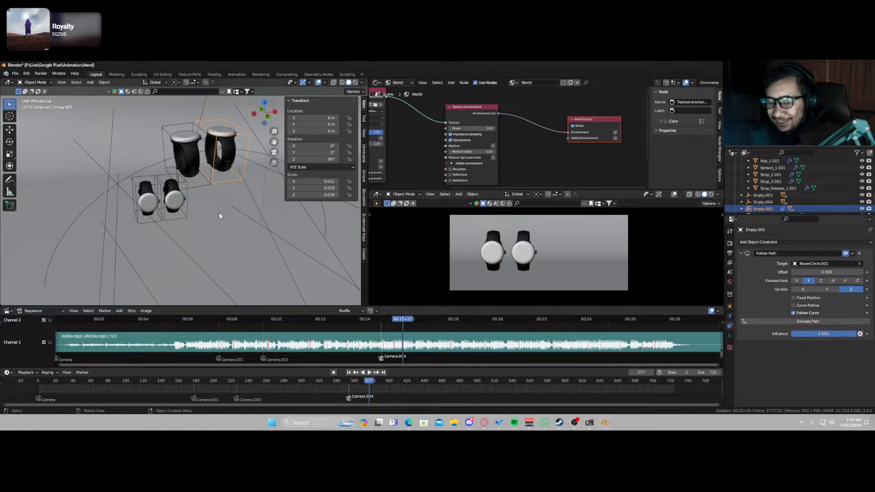
Add a Follow Path constraint to Empty.003 with BezierCircle.001 as its target.
click(169, 185)
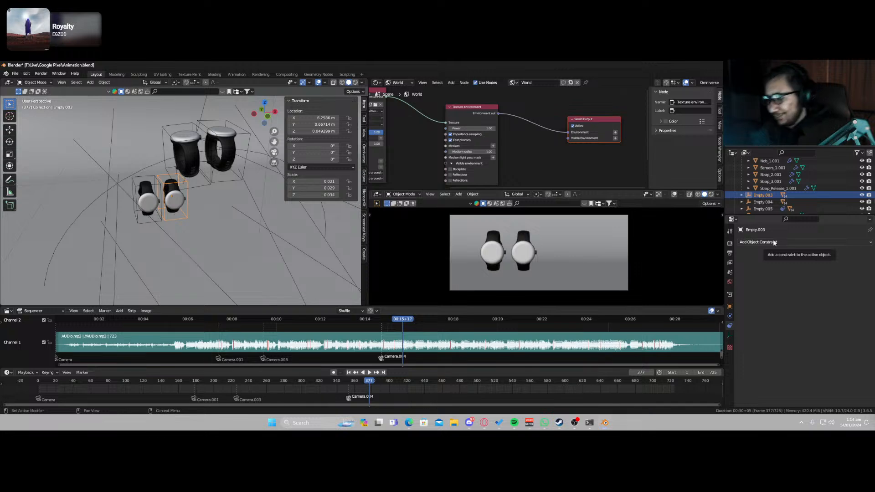
click(773, 242)
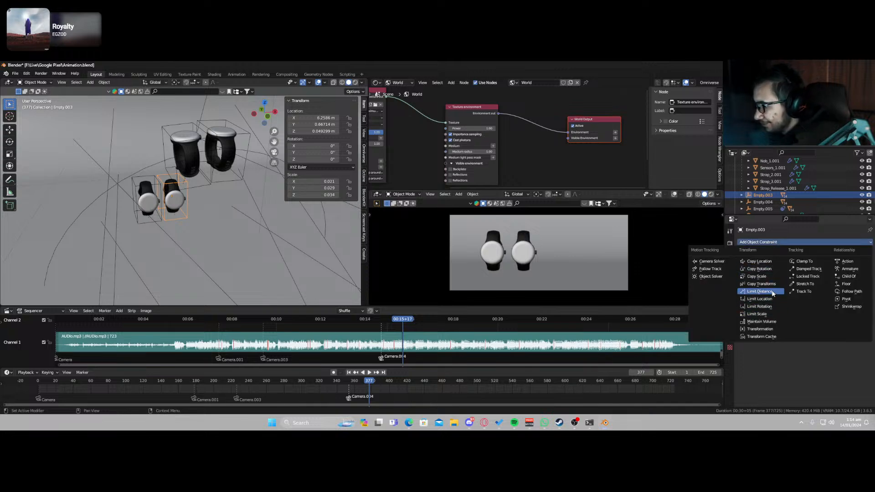
click(851, 292)
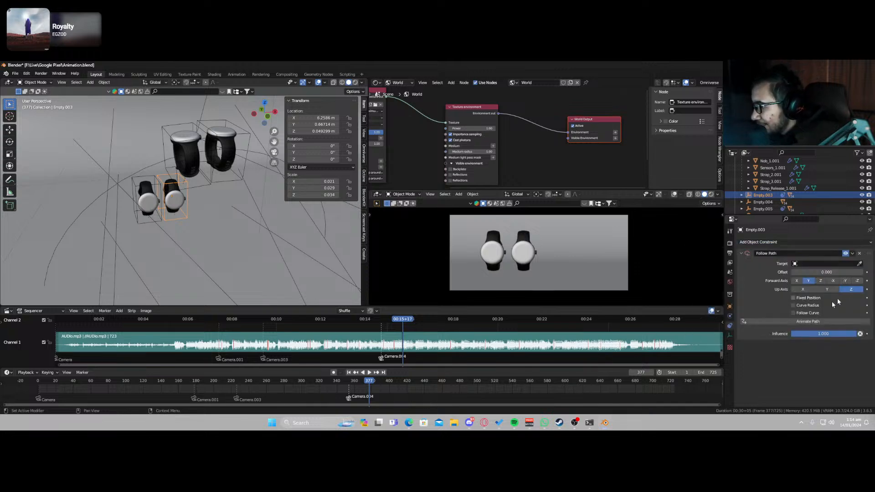
click(859, 263)
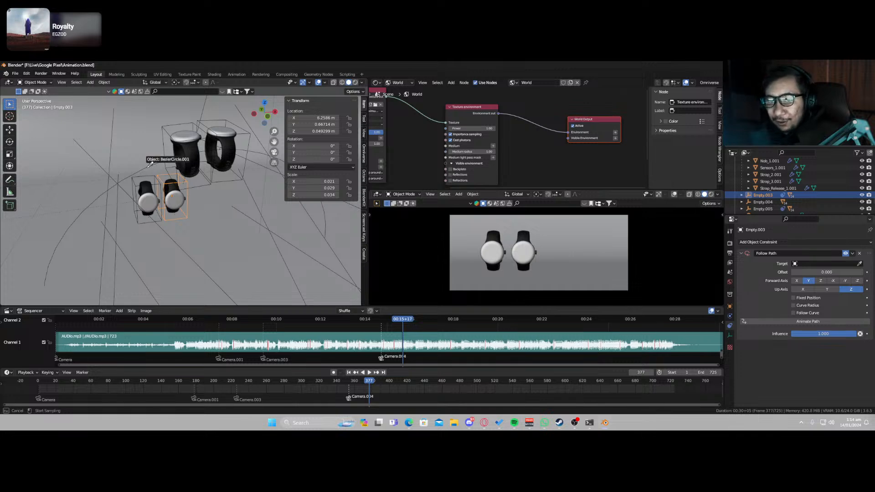
click(151, 177)
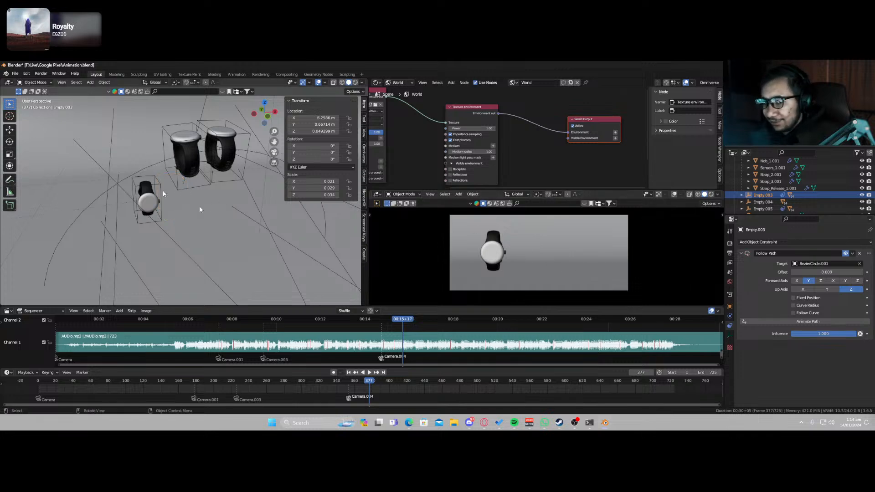
Set the X, Y and Z location of Empty.003 to 0.
click(328, 119)
text(0)
key(Return)
click(324, 126)
text(0)
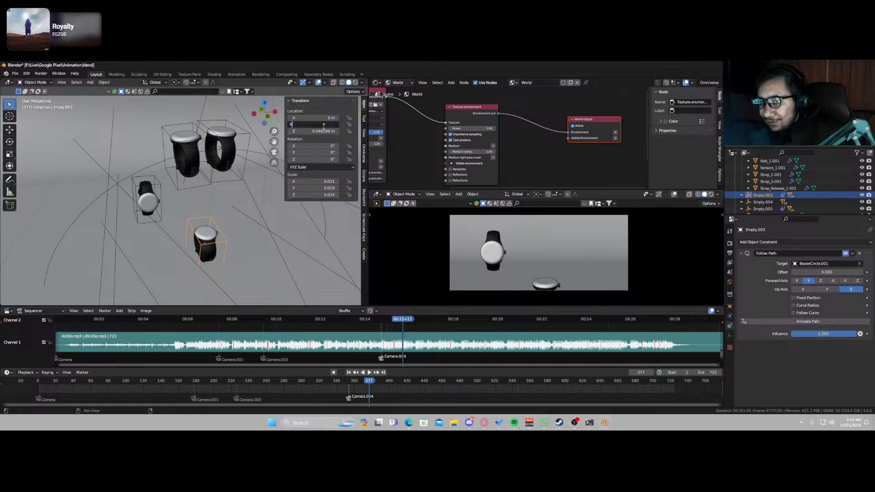
key(Return)
click(321, 131)
text(0)
key(Return)
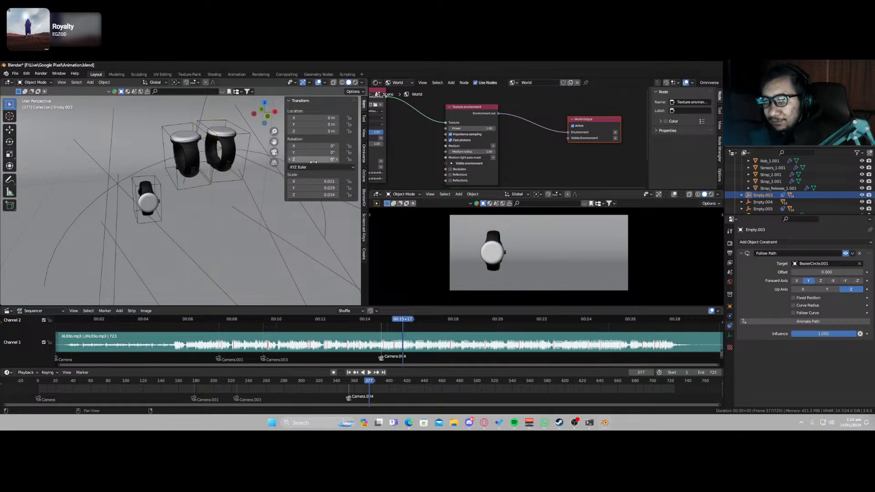
Set Empty.003's Follow Path offset to 3, enable Follow Curve, and set its Z rotation to -90°.
mouse_move(815, 272)
mouse_down()
mouse_move(834, 272)
mouse_move(825, 272)
mouse_up()
click(793, 313)
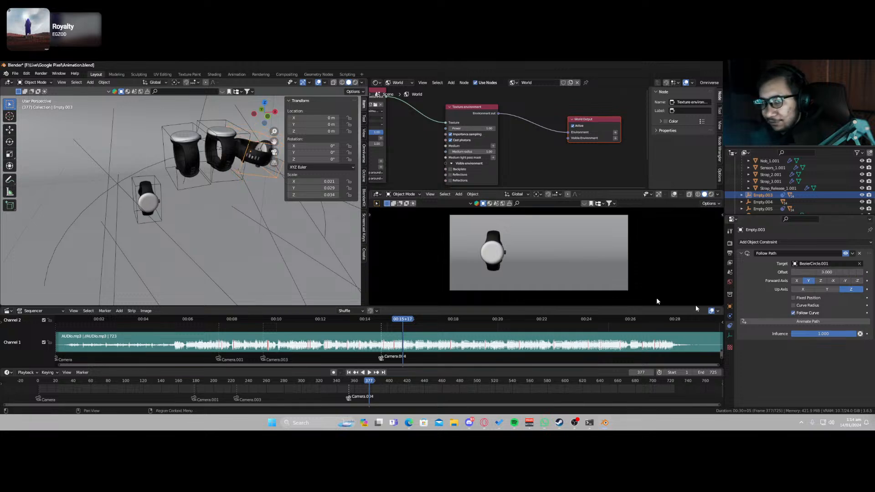
click(319, 159)
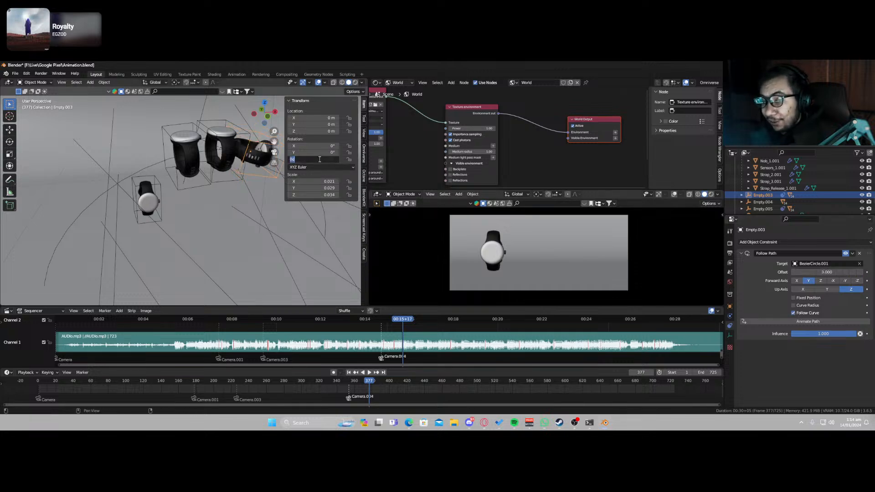
text(-90)
key(Return)
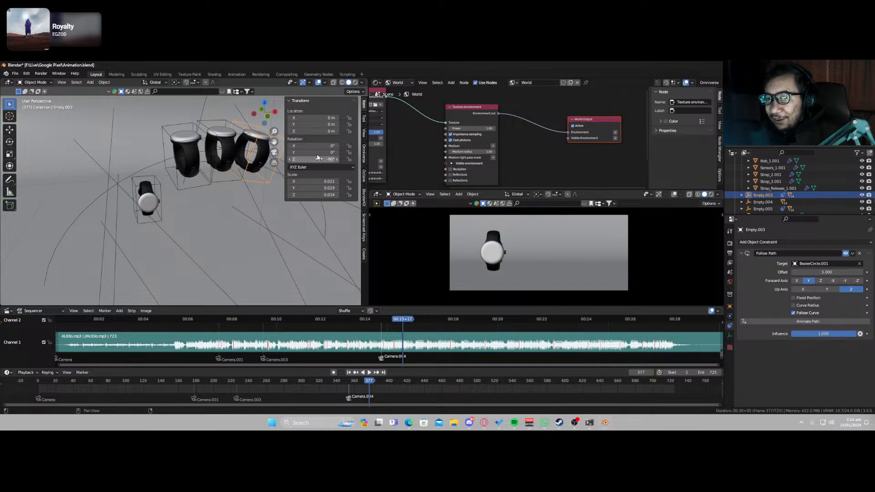
Add a Follow Path constraint to Empty.004 with BezierCircle.001 as its target.
click(166, 199)
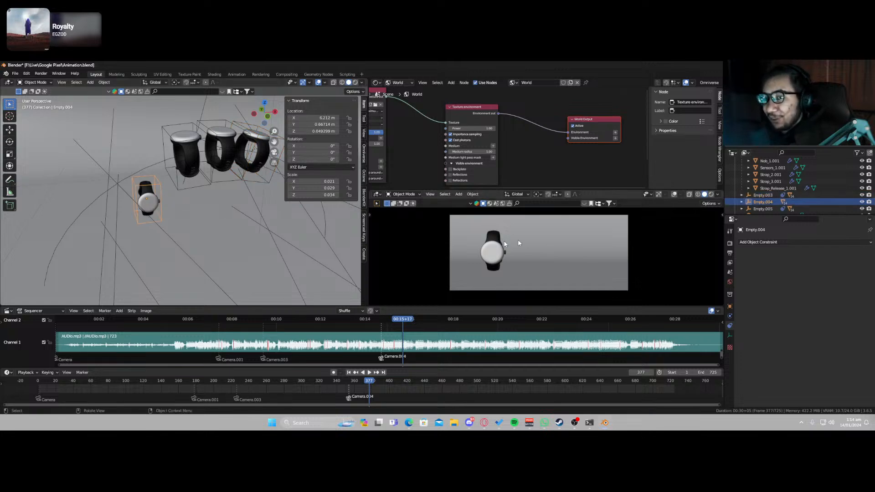
click(791, 242)
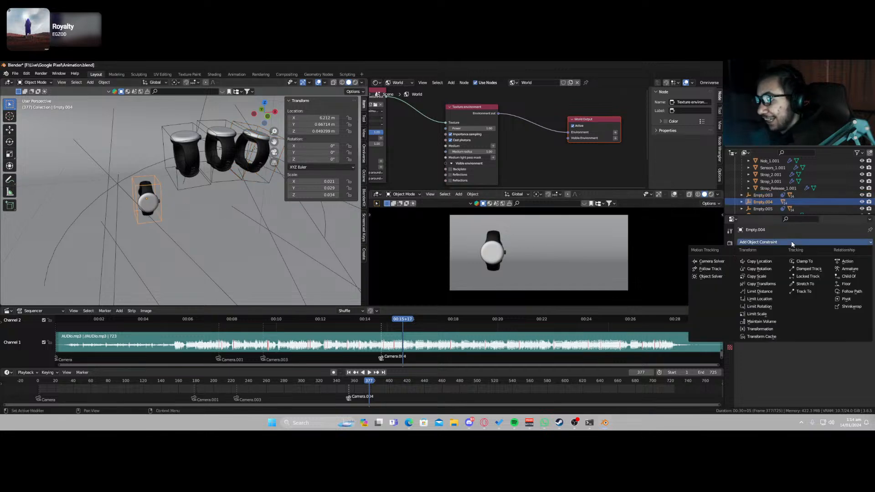
click(848, 299)
click(859, 264)
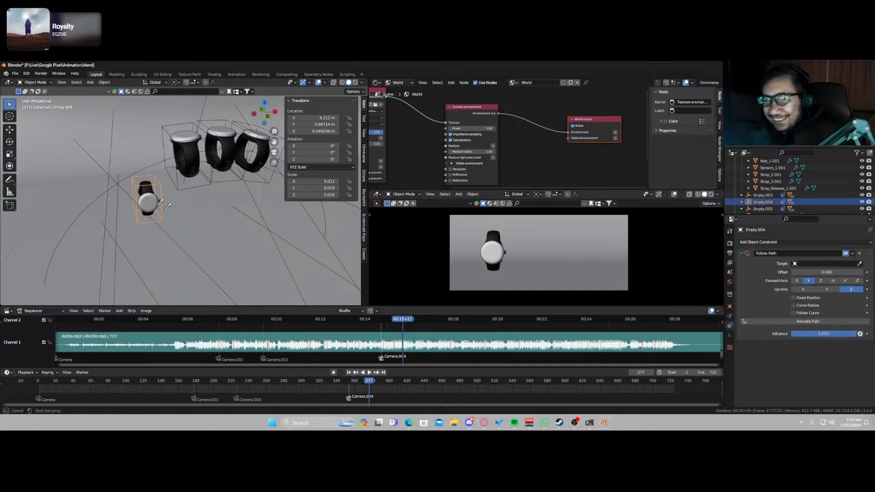
click(155, 163)
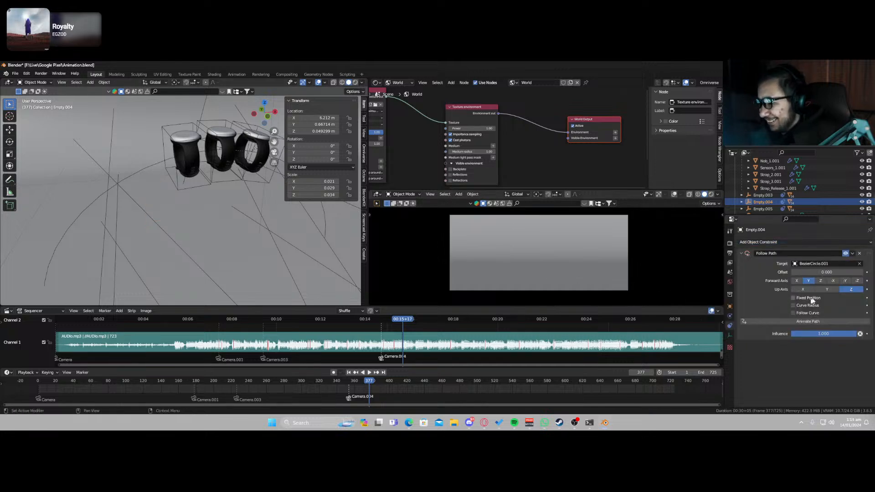
Set the X, Y and Z location of Empty.004 to 0.
click(310, 119)
text(0)
key(Return)
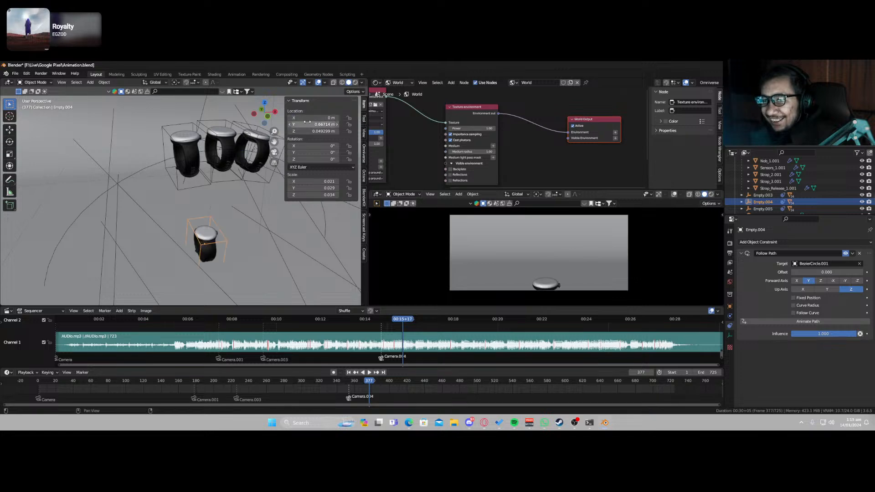
click(309, 125)
text(0)
key(Return)
click(308, 131)
text(0)
key(Return)
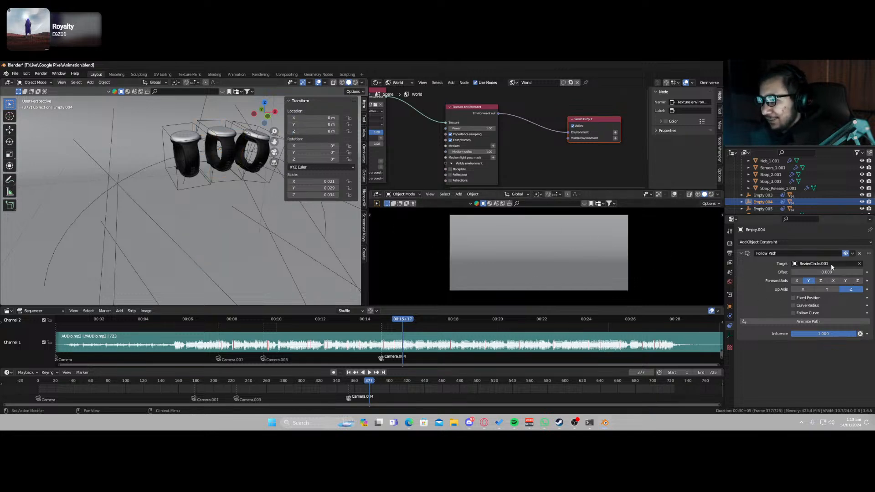
Set Empty.004's Follow Path offset to -5.6, its Z rotation to -90°, and enable Follow Curve.
drag(827, 272, 368, 182)
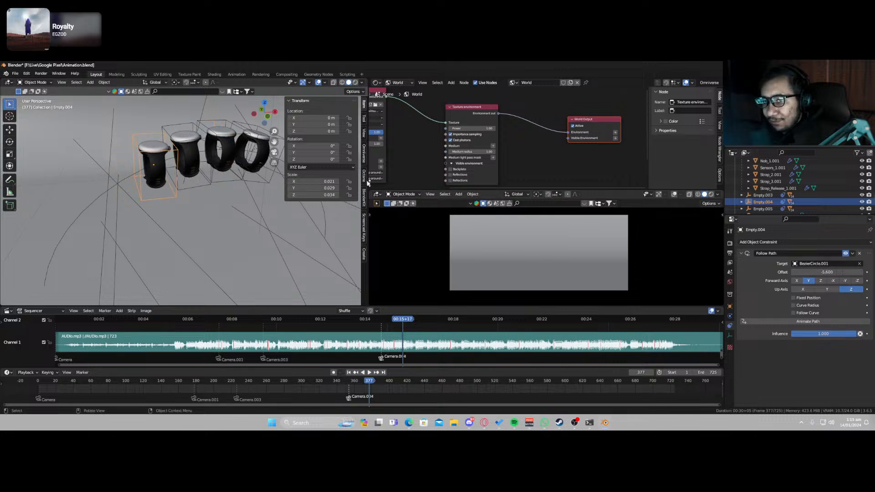
click(325, 159)
text(-9)
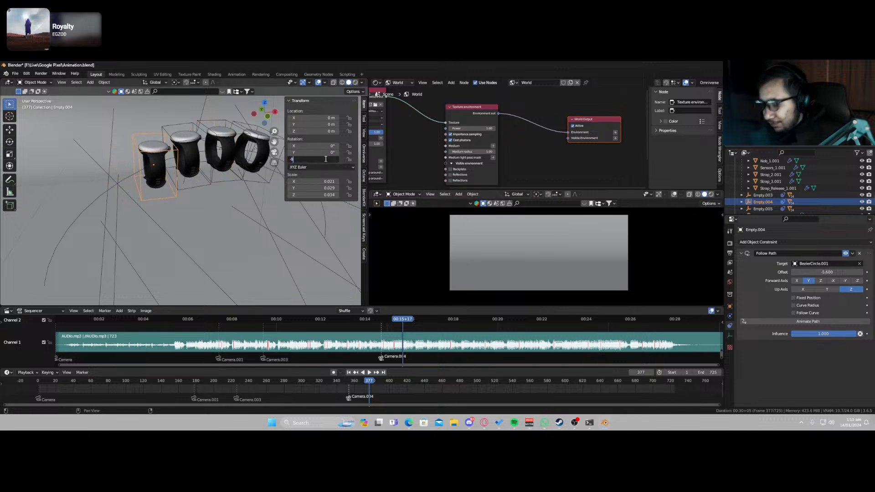
text(0)
key(Return)
click(793, 313)
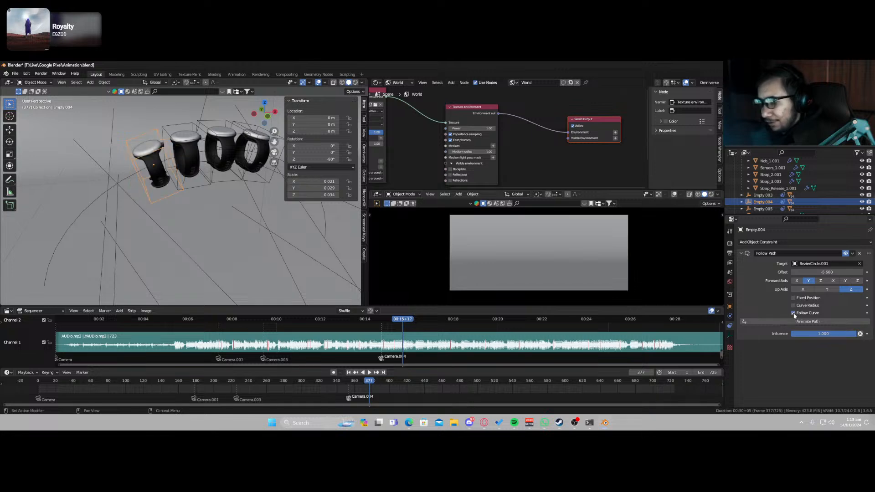
Move BezierCircle.001 down along the Z axis by about 0.07 m to bring the watches into the camera frame.
click(127, 178)
key(g)
key(z)
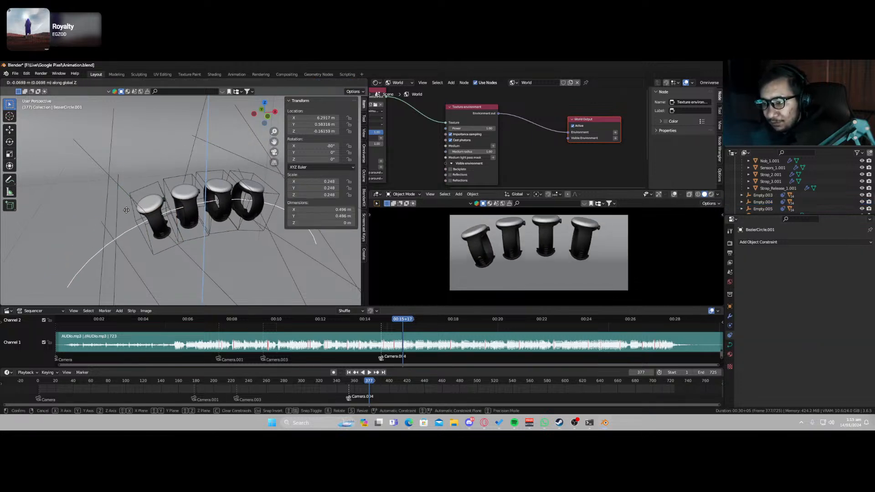
click(126, 210)
In Edit Mode, tilt BezierCircle.001's control point near the watches to about -56.6° so the watch faces turn to the camera.
key(Tab)
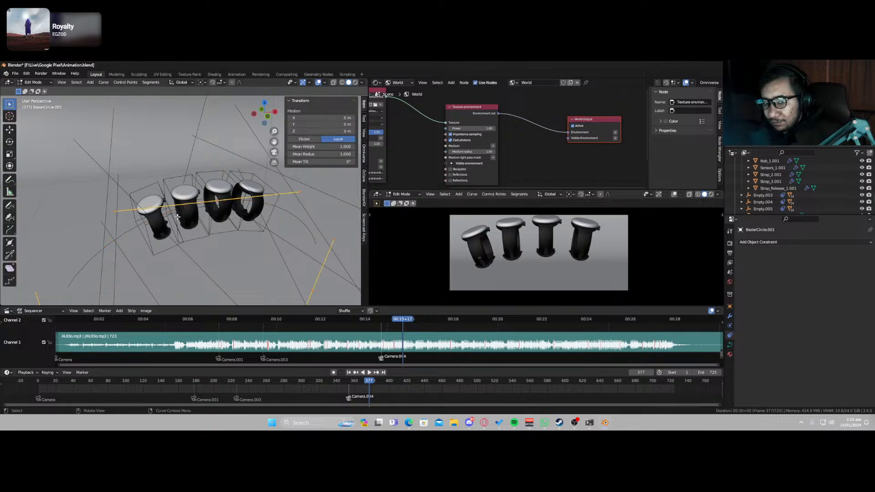
click(214, 204)
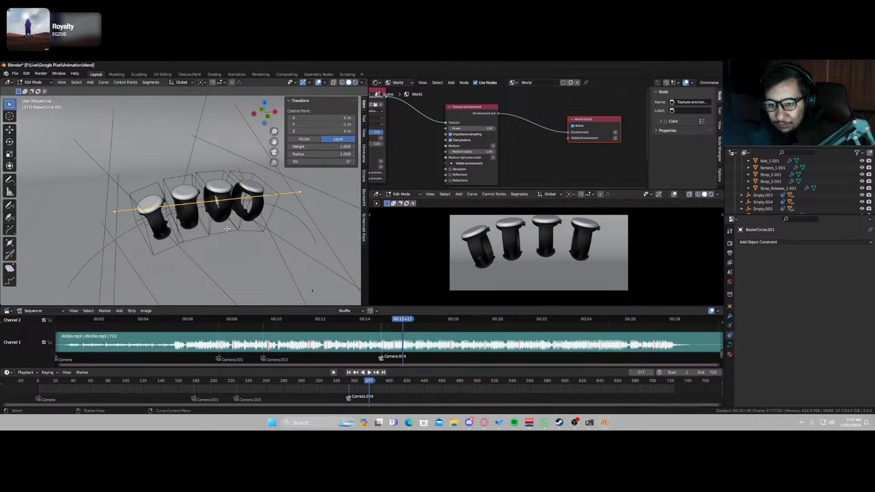
key(ctrl+t)
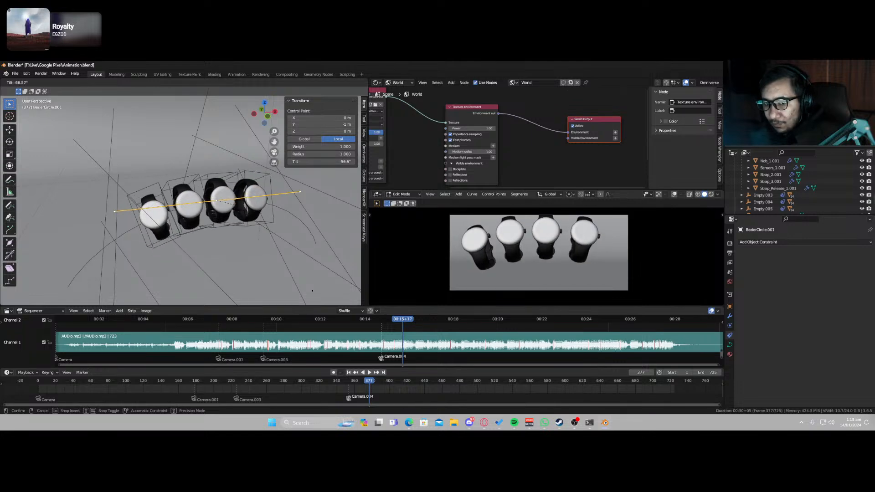
click(234, 206)
Subdivide the BezierCircle.001 segment beside the tilted control point to add a new point.
scroll(196, 234, down, 4)
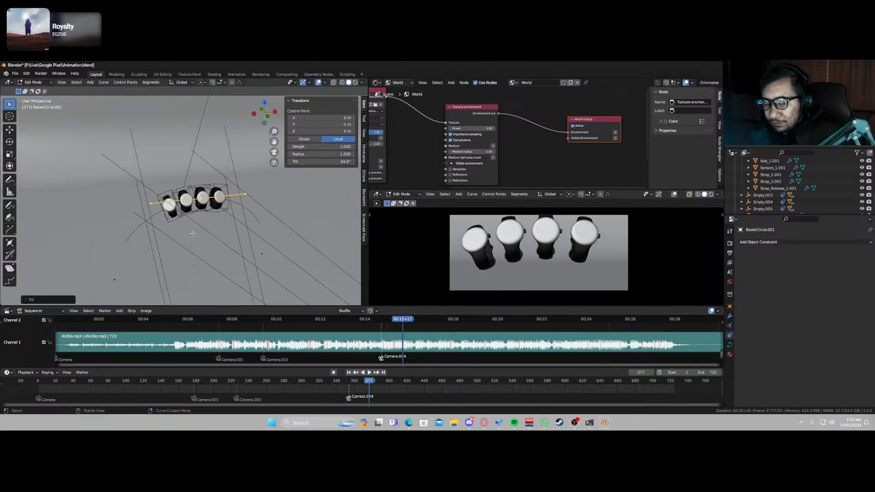
key(a)
right_click(145, 232)
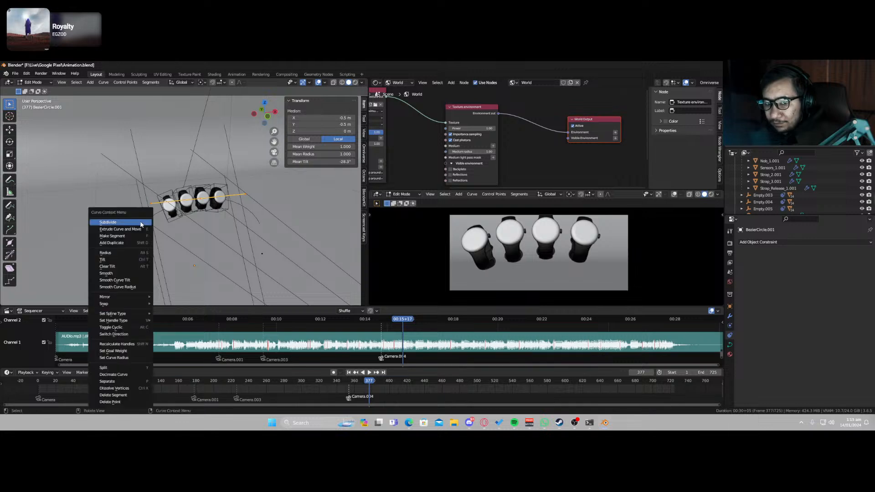
click(147, 228)
Tilt the new control point on BezierCircle.001 to about 129°, return to Object Mode and select Empty.003.
click(146, 231)
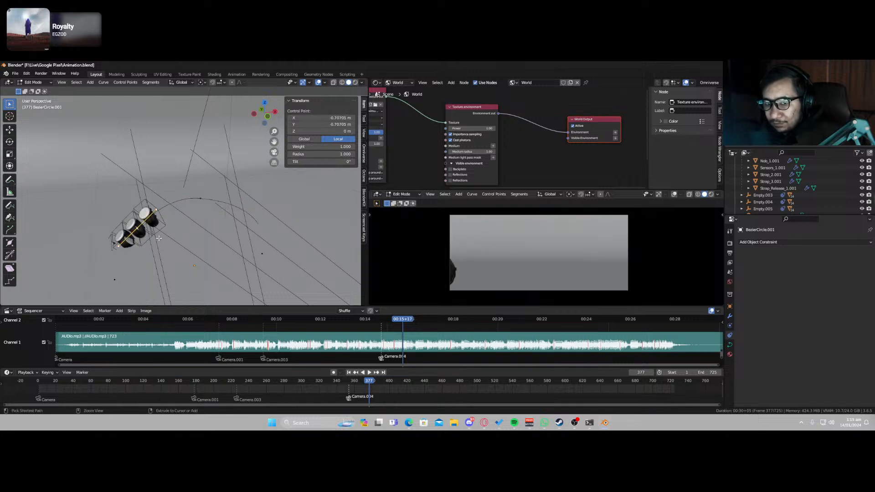
key(ctrl+t)
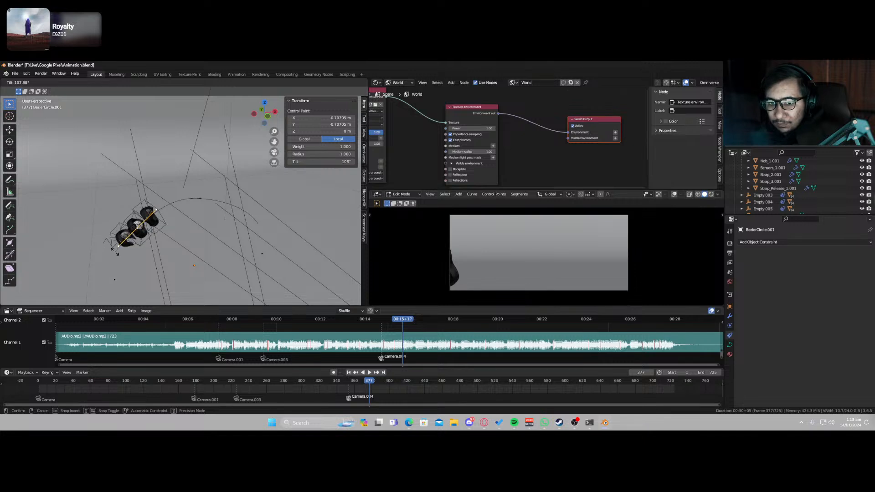
click(103, 245)
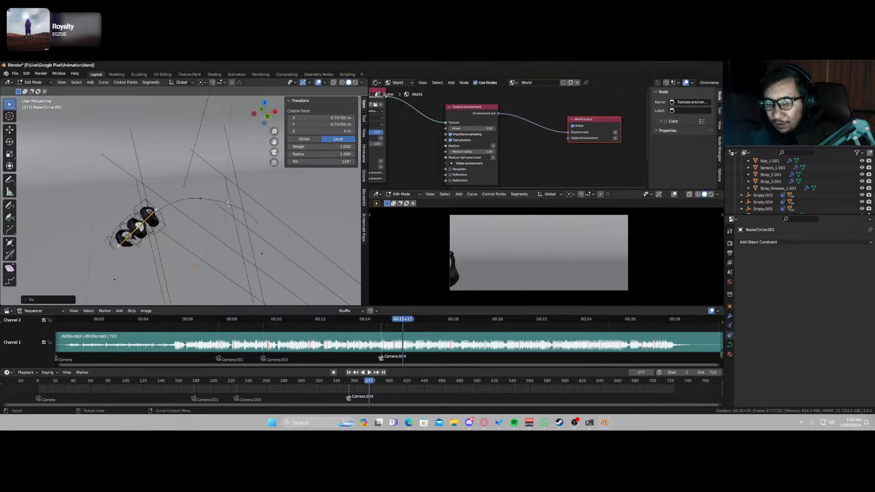
key(Tab)
click(163, 223)
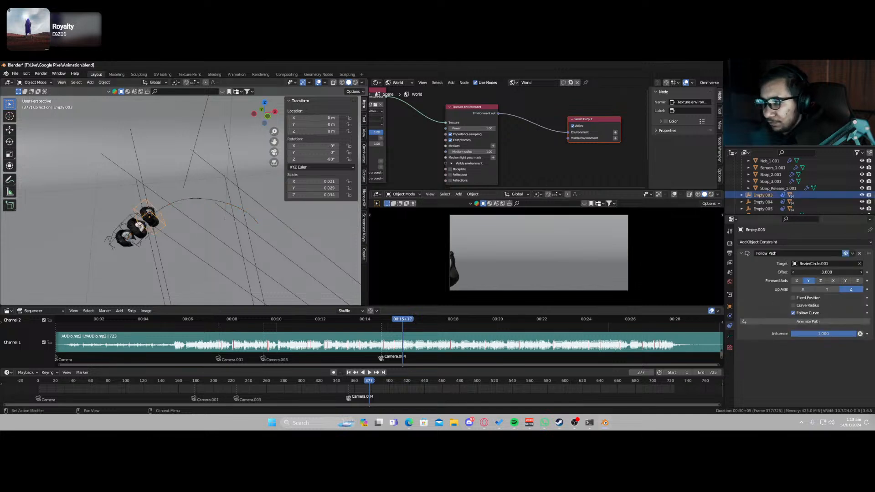
In Edit Mode, subdivide the untilted segment of BezierCircle.001 beside the -56.6° control point and select the new middle point.
mouse_move(827, 272)
mouse_down()
mouse_move(864, 271)
mouse_move(822, 272)
mouse_up()
key(ctrl+z)
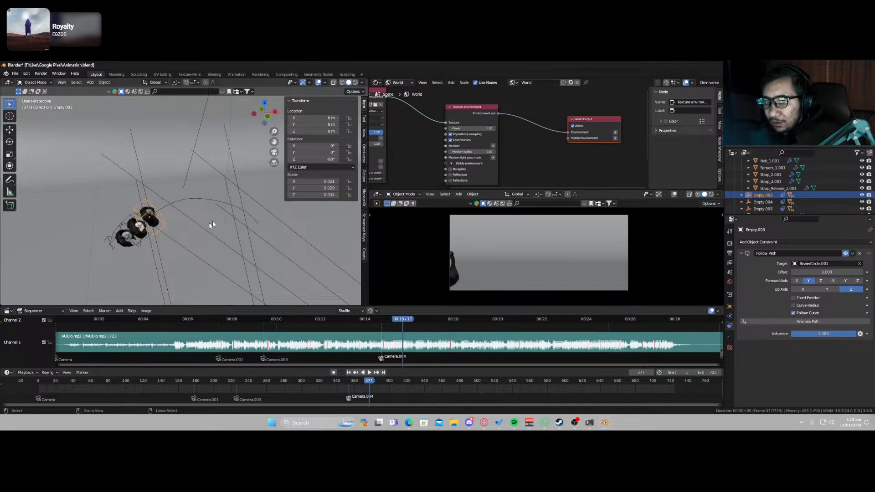
click(228, 204)
key(Tab)
click(203, 200)
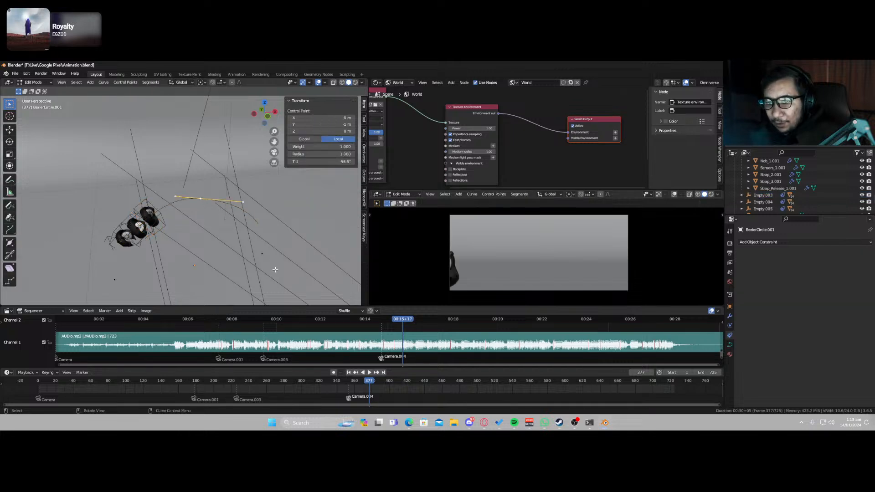
shift+click(263, 257)
right_click(231, 224)
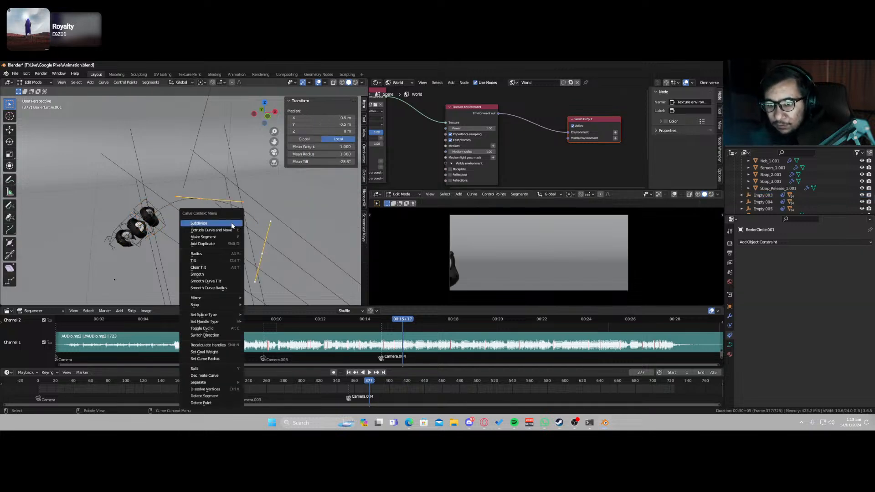
click(232, 226)
click(255, 221)
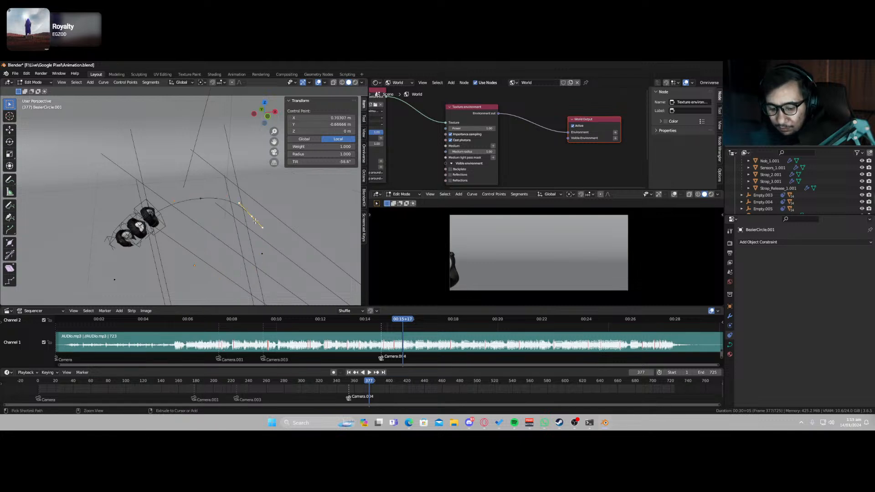
Tilt the new control point on BezierCircle.001 to about 130° and return to Object Mode.
key(ctrl+t)
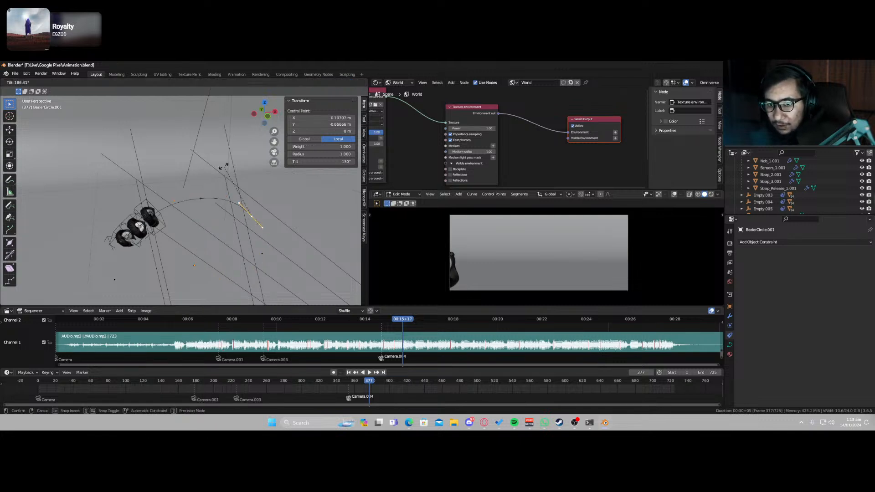
click(223, 167)
key(Tab)
Slide Empty.003 forward along BezierCircle.001 by setting its Follow Path offset to about 15.6.
click(146, 199)
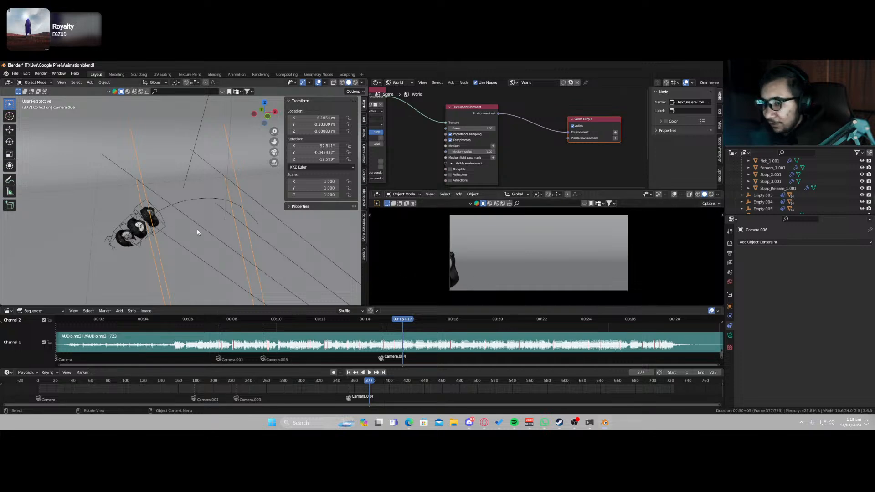
click(134, 209)
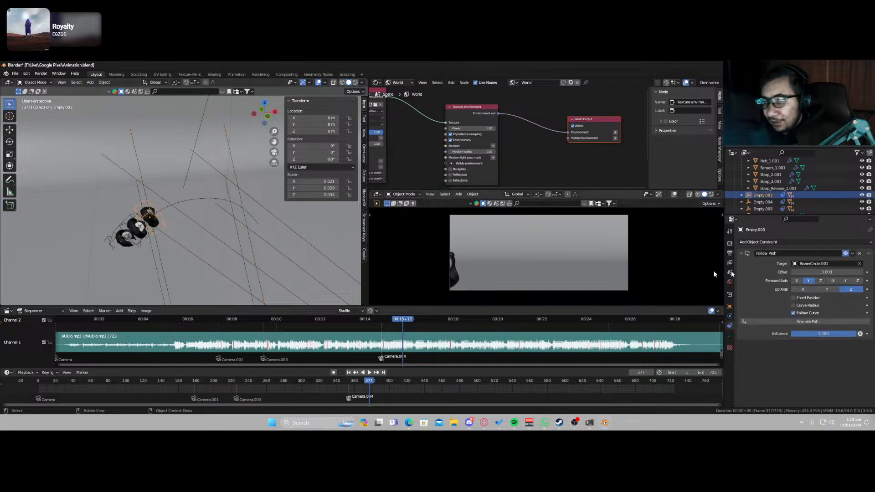
drag(827, 272, 863, 272)
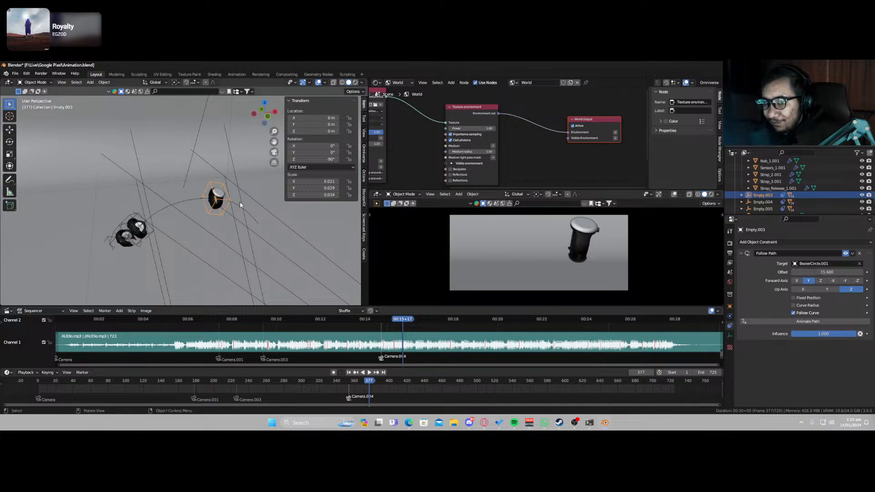
Retilt the selected BezierCircle.001 control point to about -610° and return to Object Mode.
click(237, 203)
key(Tab)
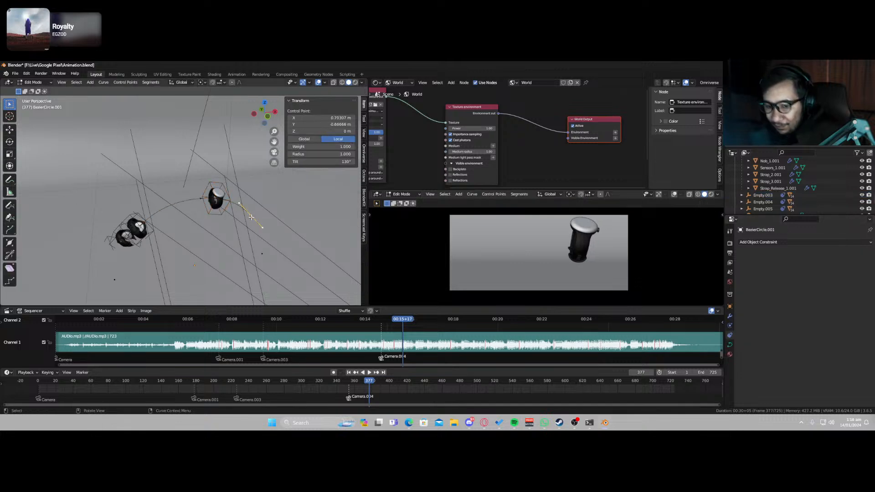
key(ctrl+t)
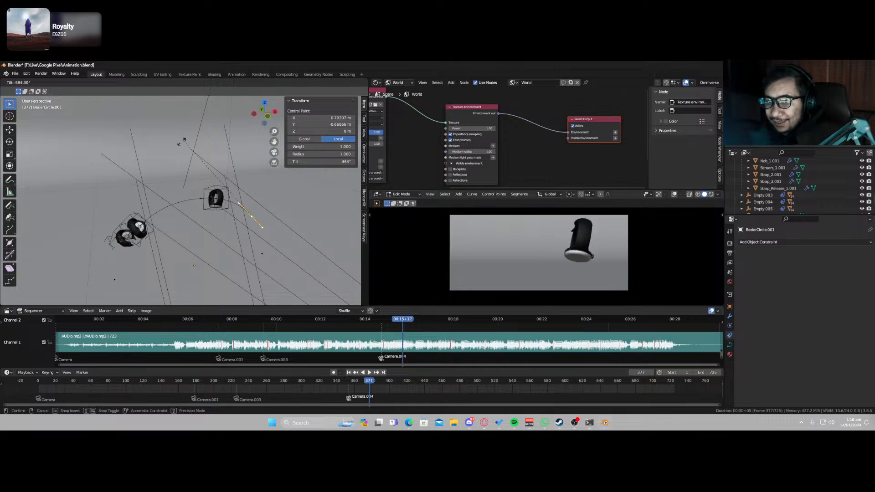
click(259, 269)
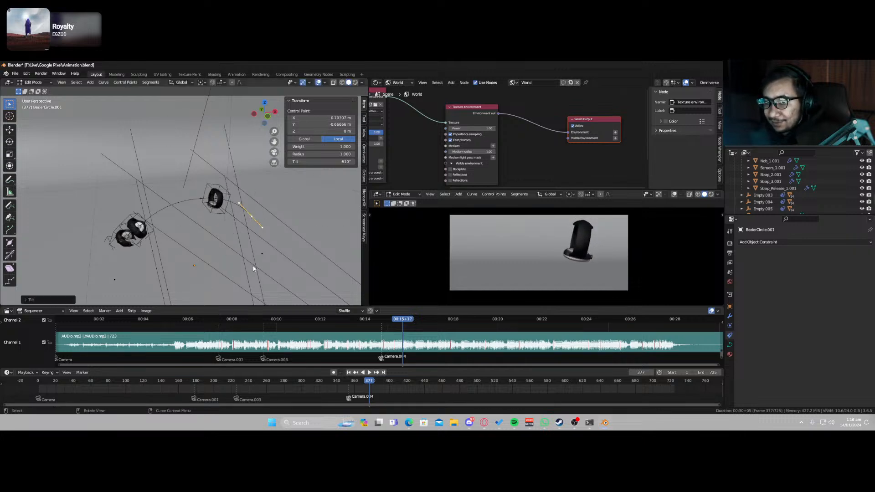
key(Tab)
Move Empty.003 back beside the other watches with a Follow Path offset of about 2.3.
click(225, 195)
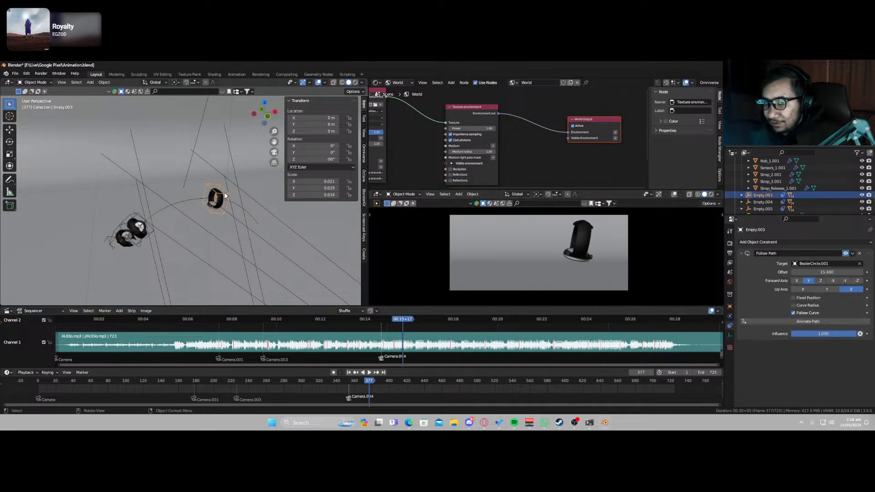
mouse_move(820, 272)
mouse_down()
mouse_move(843, 272)
mouse_move(804, 272)
mouse_move(833, 272)
mouse_move(819, 272)
mouse_up()
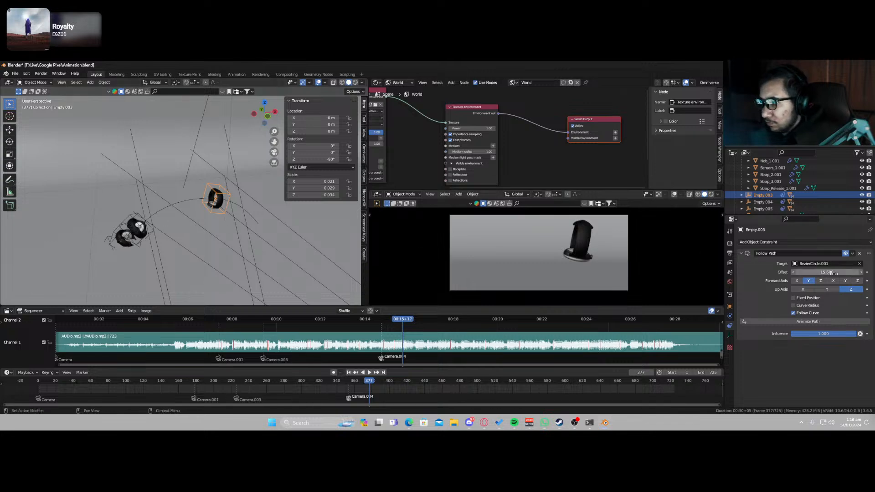
drag(838, 272, 797, 272)
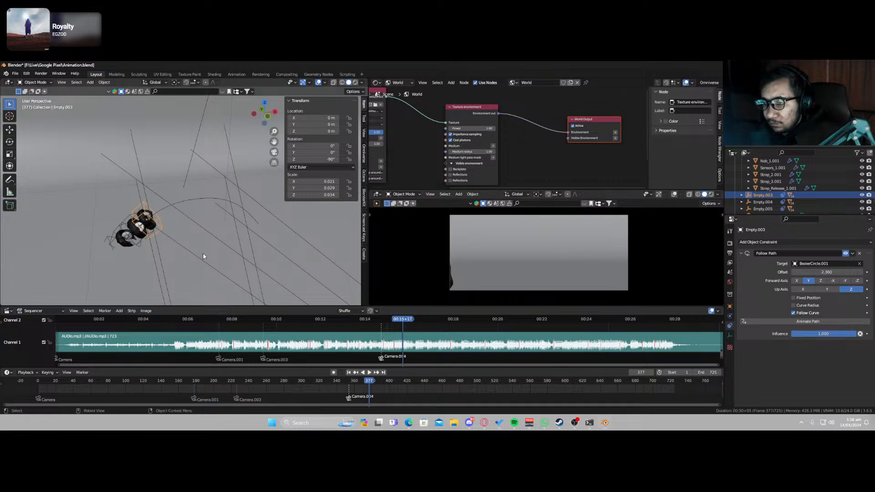
Slide the watches on Empty.003 and Empty.005 along BezierCircle.001 to Follow Path offsets of 26 and 25.
click(202, 201)
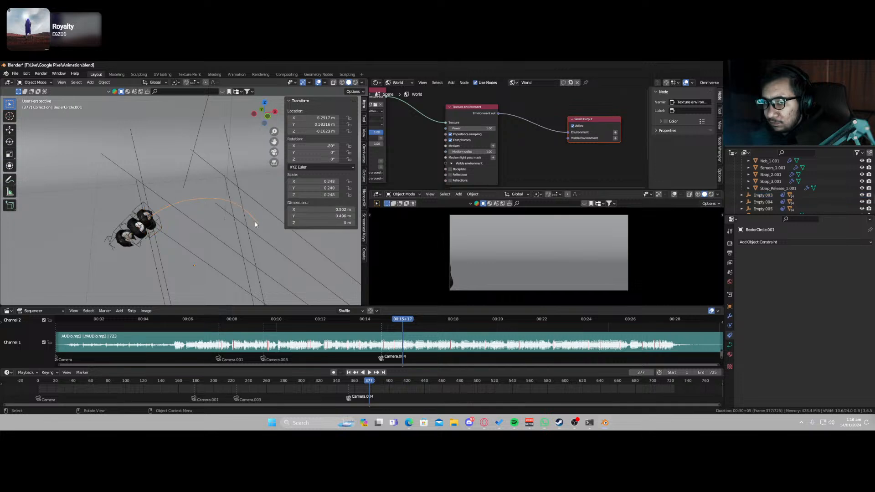
click(160, 228)
drag(826, 273, 874, 273)
click(150, 229)
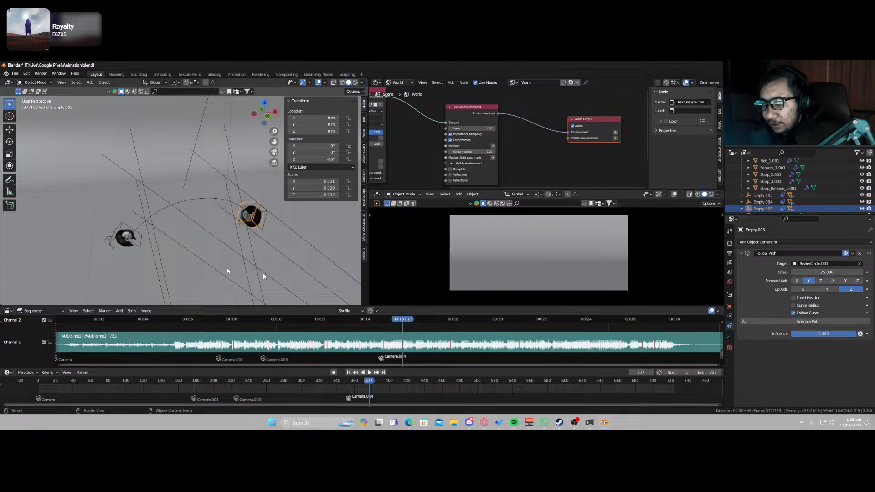
Slide the remaining watches along BezierCircle.001 to join the others, setting Empty.004's Follow Path offset to about 22.1.
click(117, 234)
drag(796, 274, 864, 274)
click(107, 242)
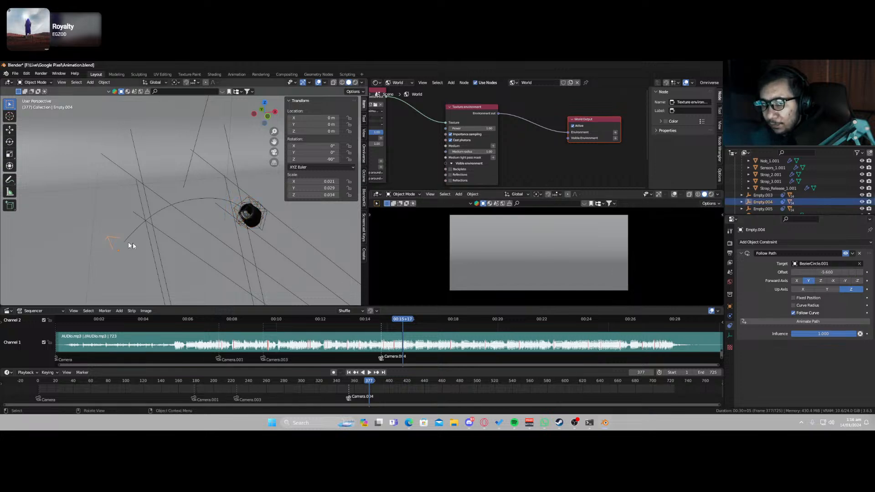
drag(809, 271, 864, 272)
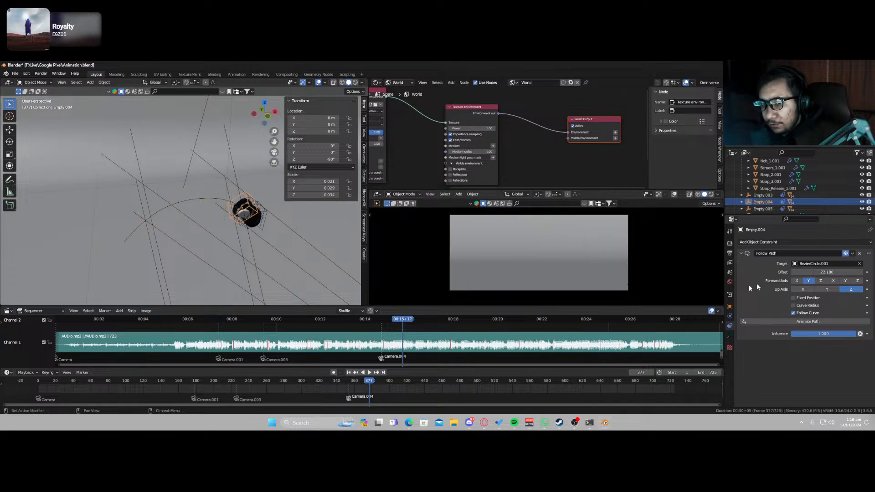
Nudge Empty.004's Follow Path offset slightly to bring its watch closer to the neighbouring ones.
scroll(214, 228, up, 3)
scroll(237, 233, down, 2)
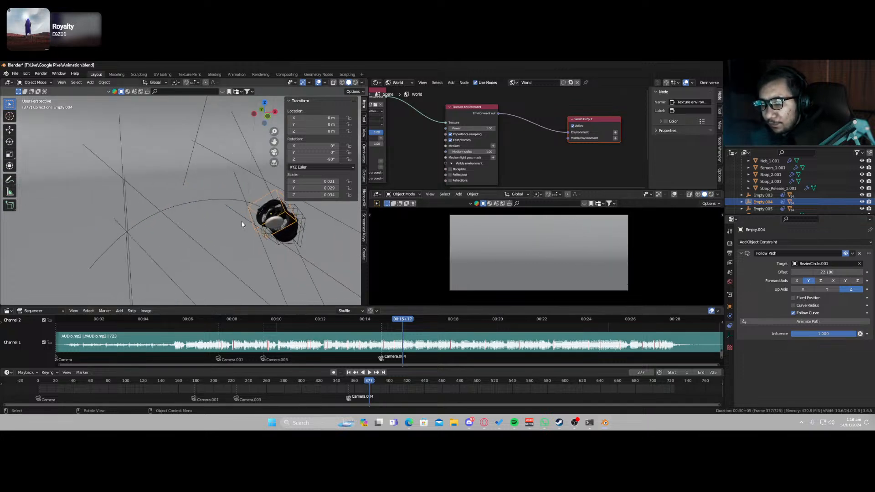
click(206, 202)
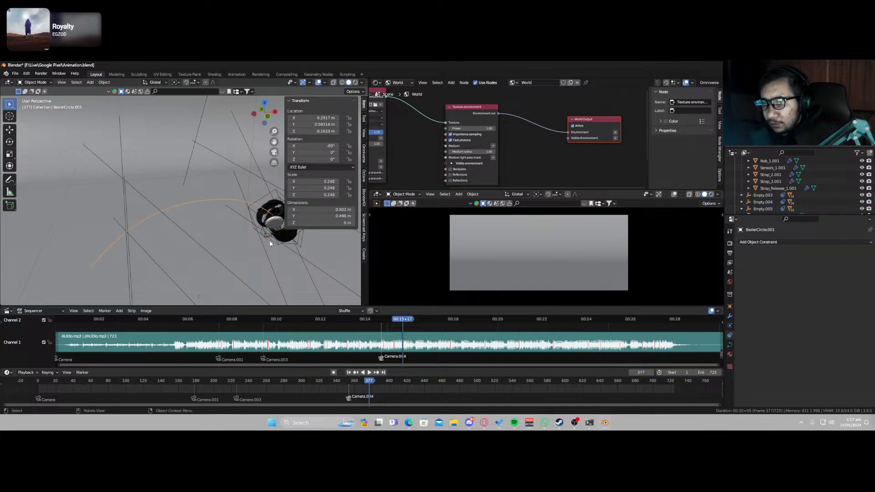
middle_drag(270, 243, 220, 234)
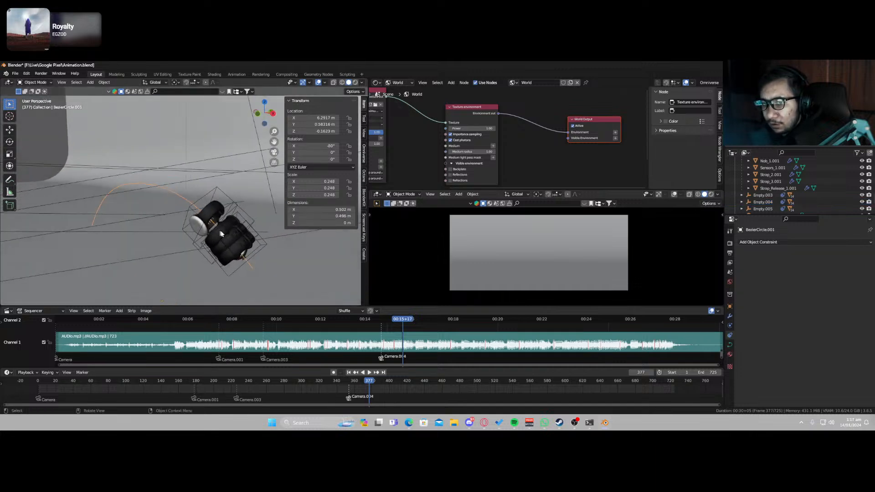
click(224, 197)
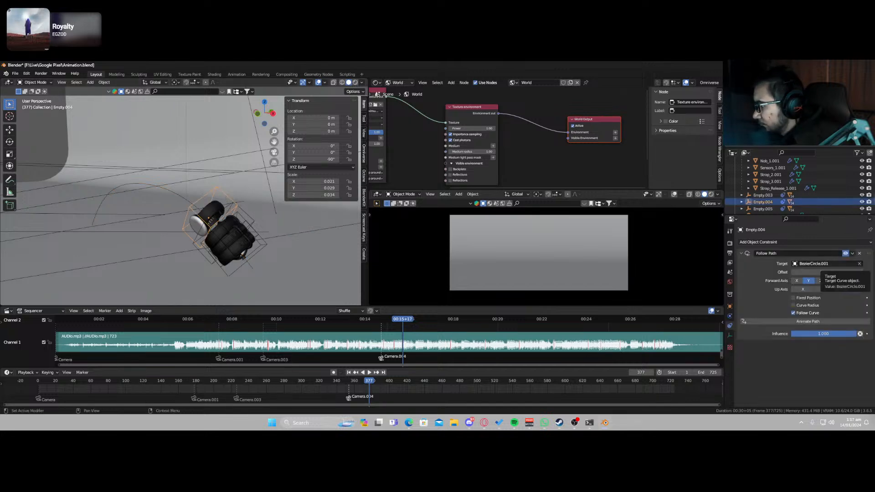
mouse_move(822, 273)
mouse_down()
mouse_move(840, 272)
mouse_move(825, 272)
mouse_up()
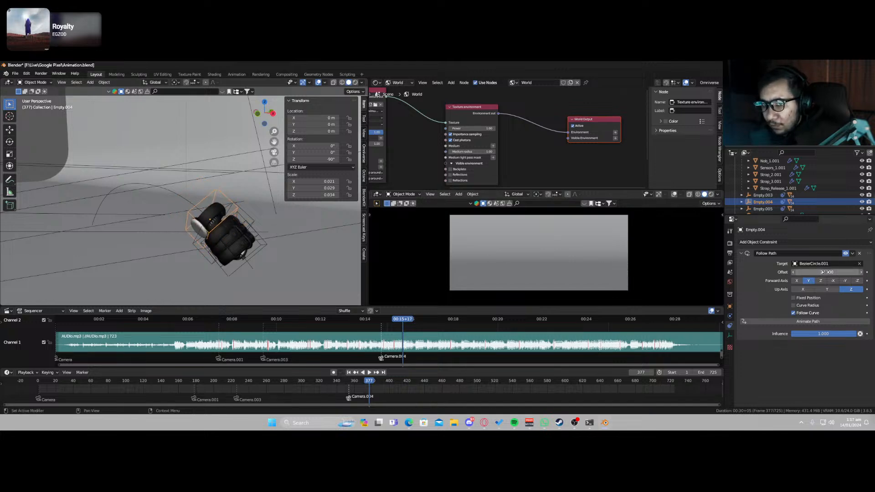
Rotate the tilt of the BezierCircle.001 control point beneath the watches to about -410° and return to Object Mode.
click(191, 202)
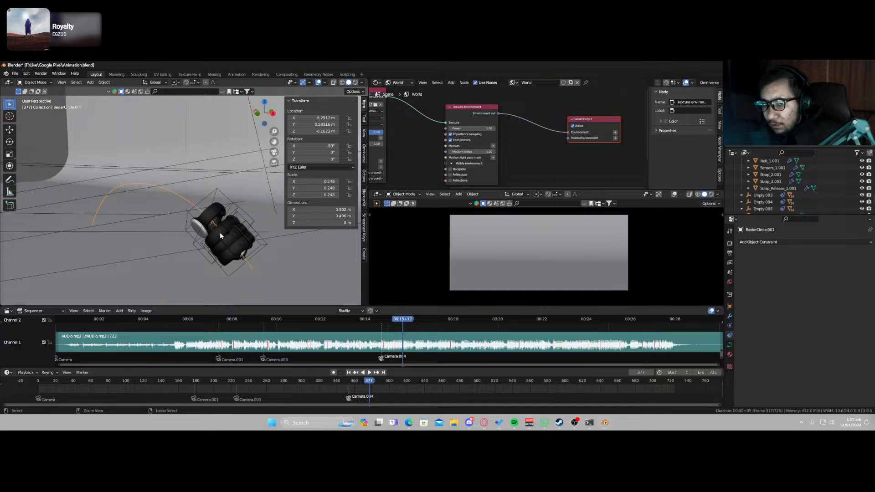
key(Tab)
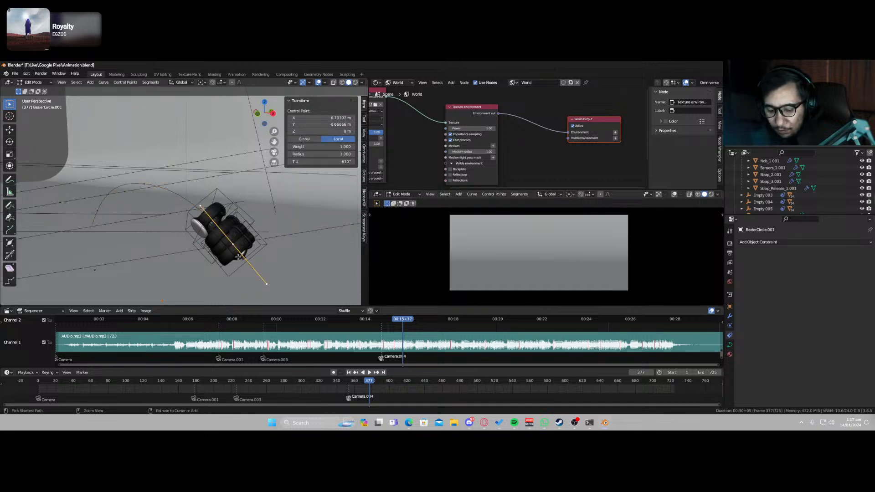
key(ctrl+t)
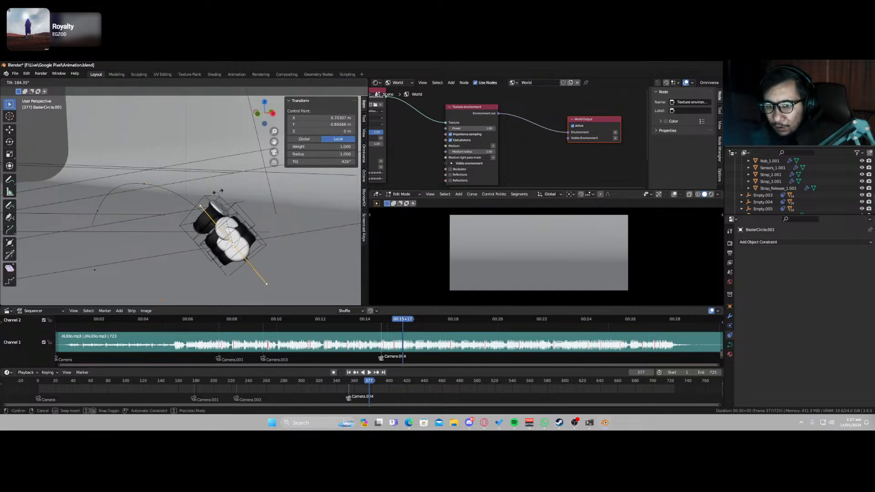
click(236, 199)
key(Tab)
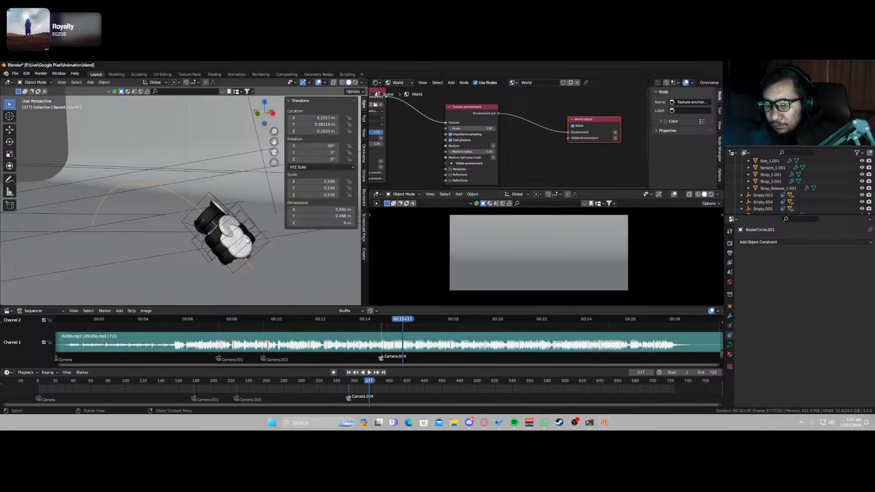
Try sliding Empty.003 along the curve with its Follow Path offset, and undo the change.
click(262, 246)
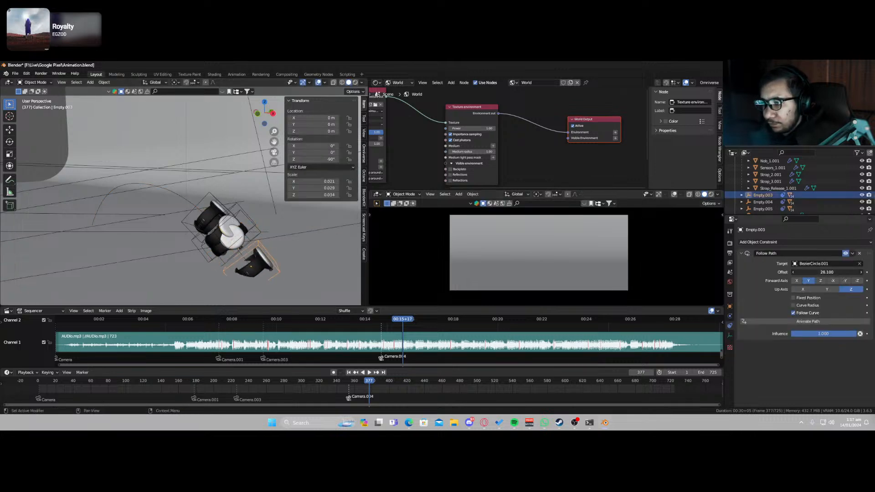
drag(827, 272, 781, 272)
key(ctrl+z)
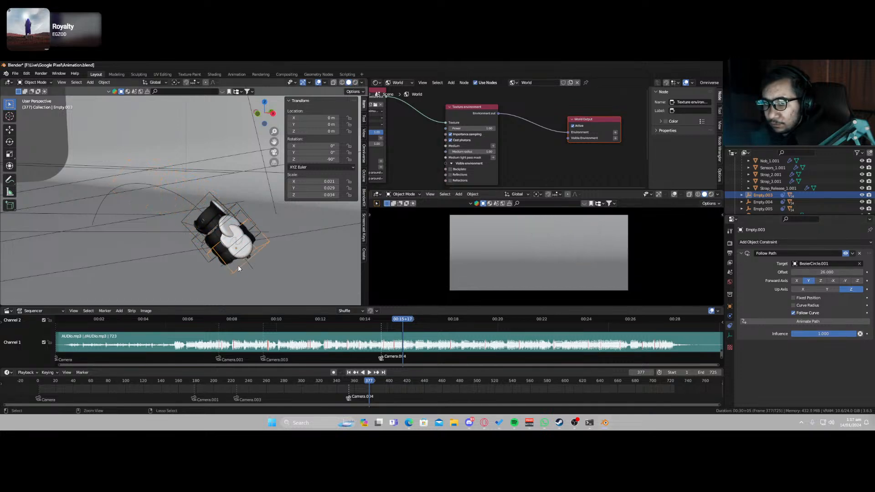
Set the tilt of the BezierCircle.001 control point beneath the watches to exactly -180°, return to Object Mode and select Empty.003.
click(248, 263)
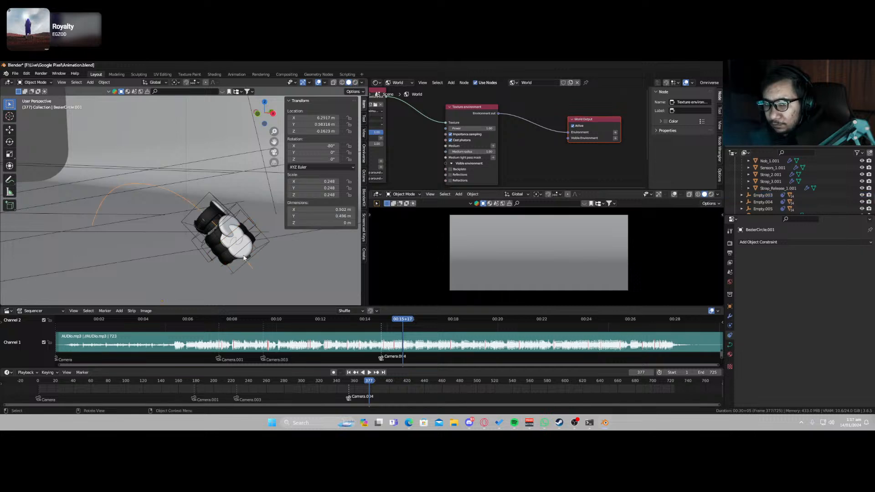
key(Tab)
key(r)
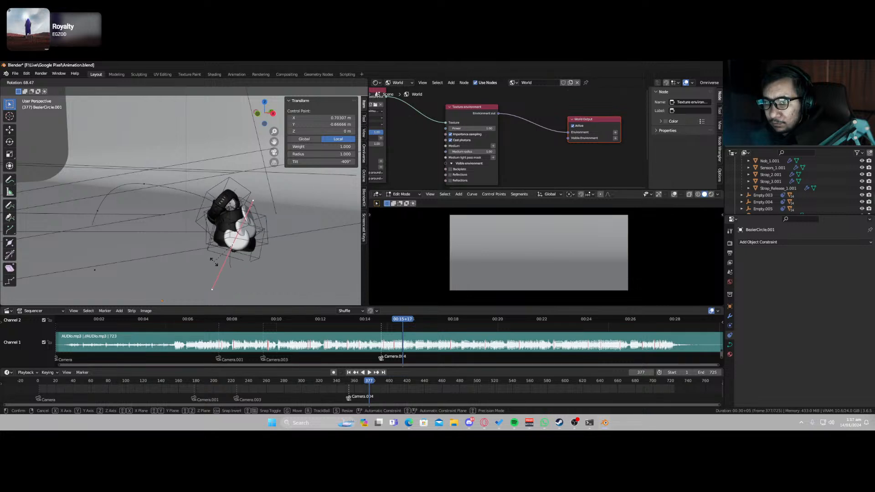
right_click(220, 263)
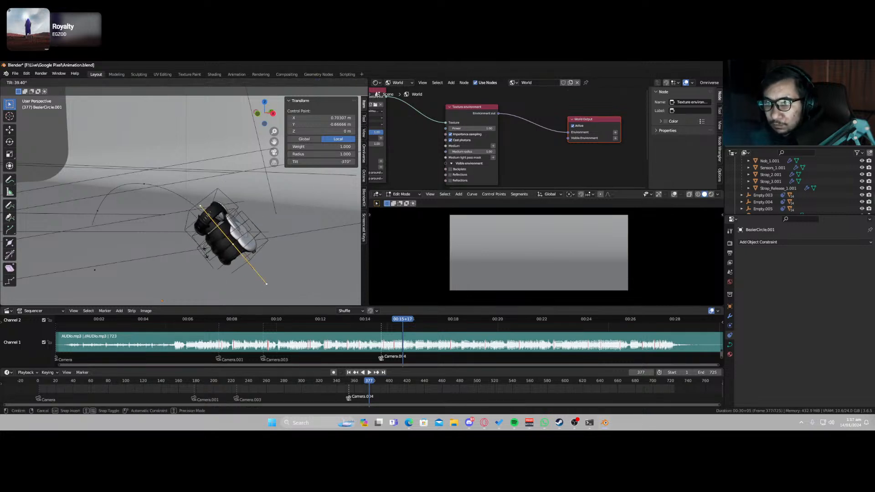
click(332, 162)
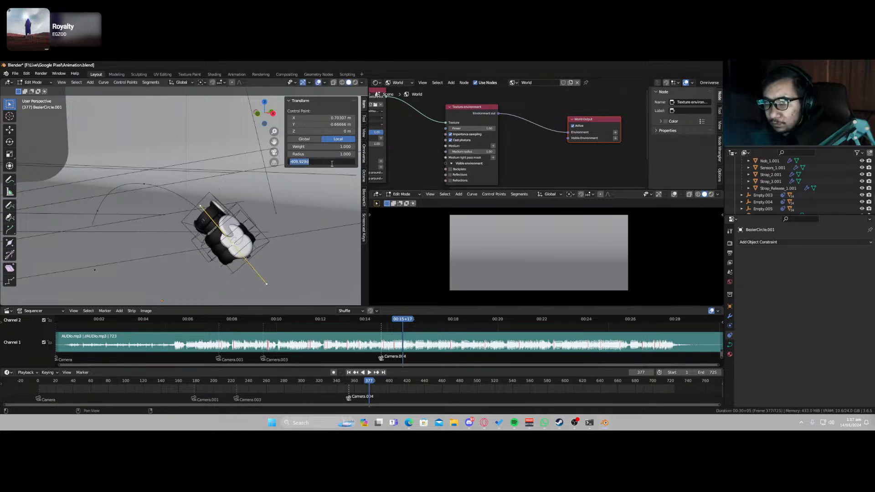
text(-180)
key(Return)
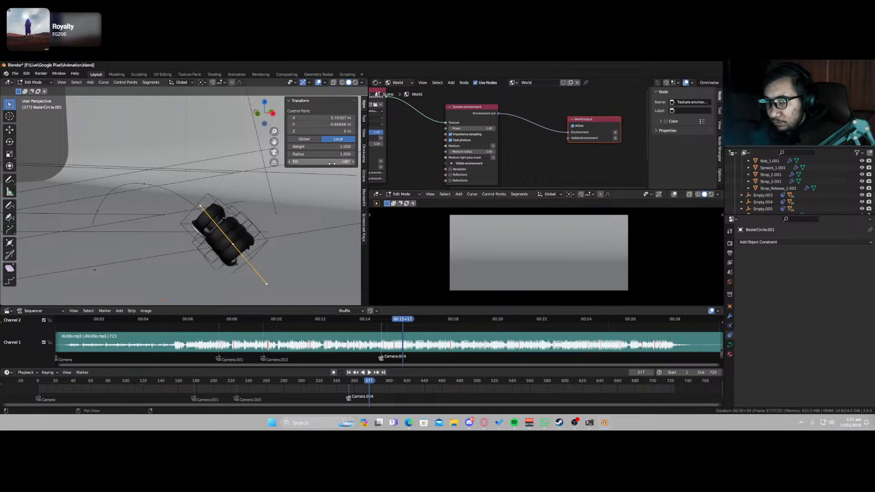
key(Tab)
click(263, 242)
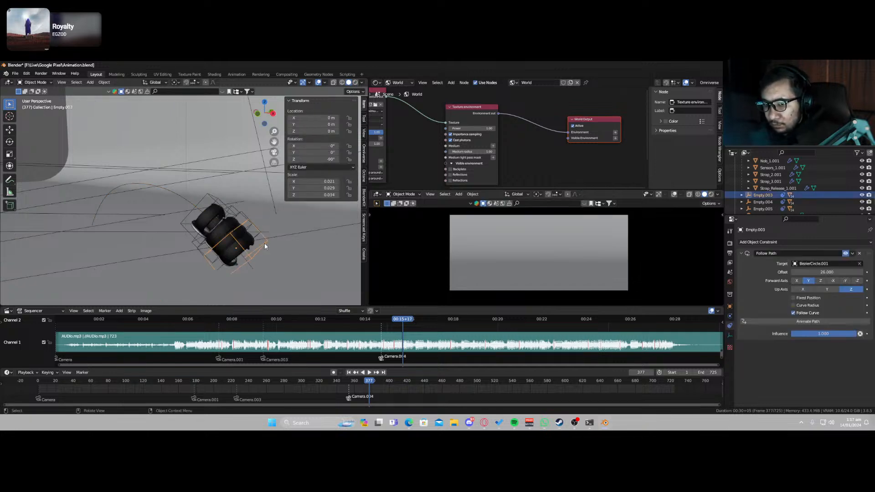
Select Empty.004 and set its Follow Path offset to 23.1, closing the gap to the neighbouring watches.
mouse_move(826, 272)
mouse_down()
mouse_move(730, 272)
mouse_move(820, 272)
mouse_up()
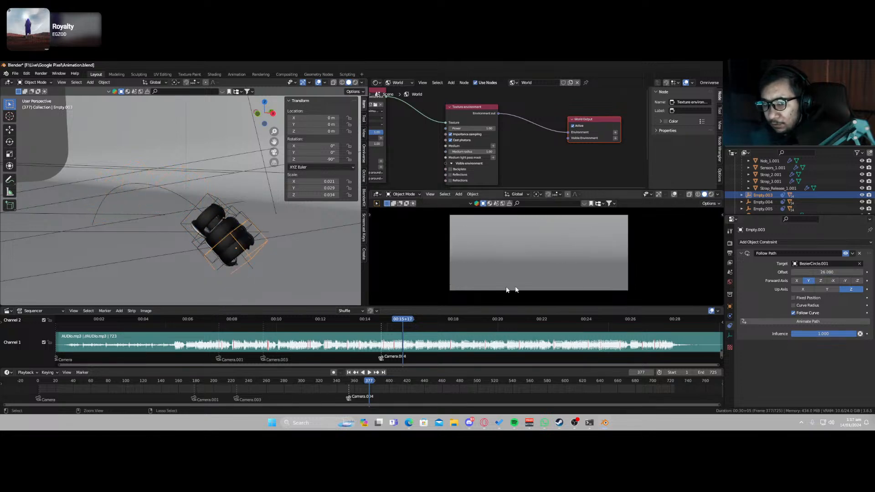
click(200, 198)
click(217, 204)
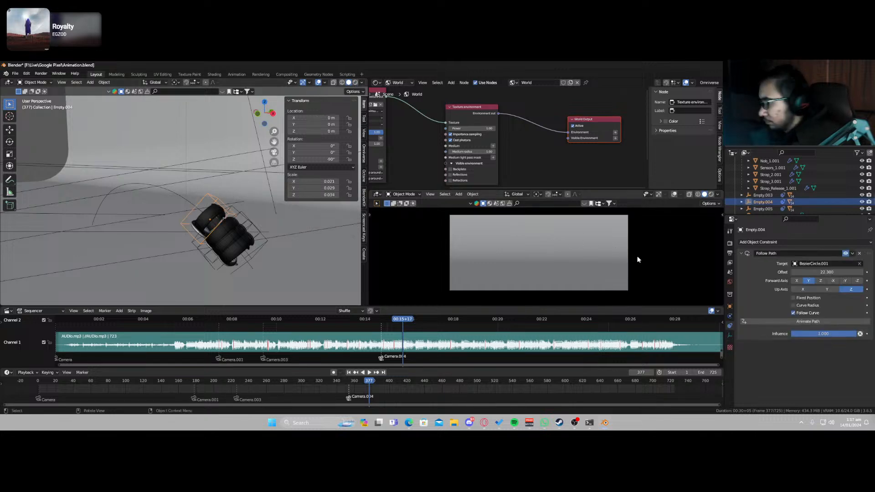
drag(820, 272, 821, 272)
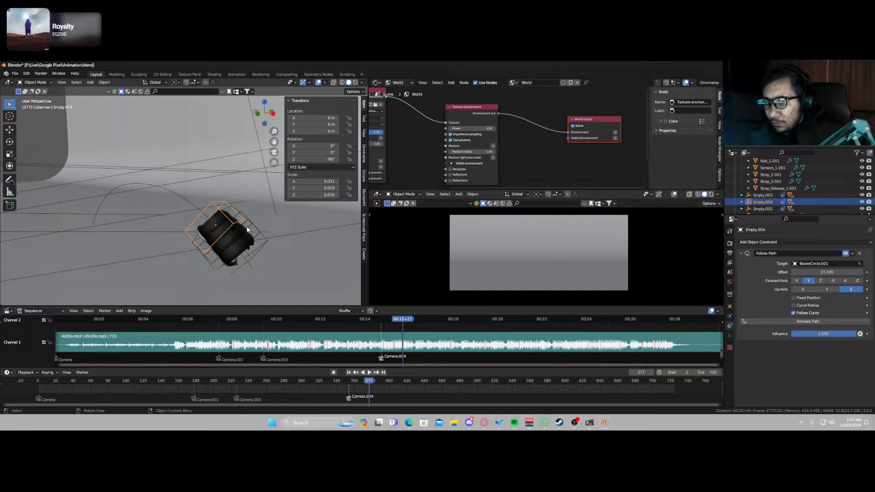
Look through the camera and lower BezierCircle.001 in the frame to about Z -0.18 m.
mouse_move(226, 237)
middle_down()
mouse_move(239, 236)
mouse_move(230, 228)
middle_up()
key(KP_0)
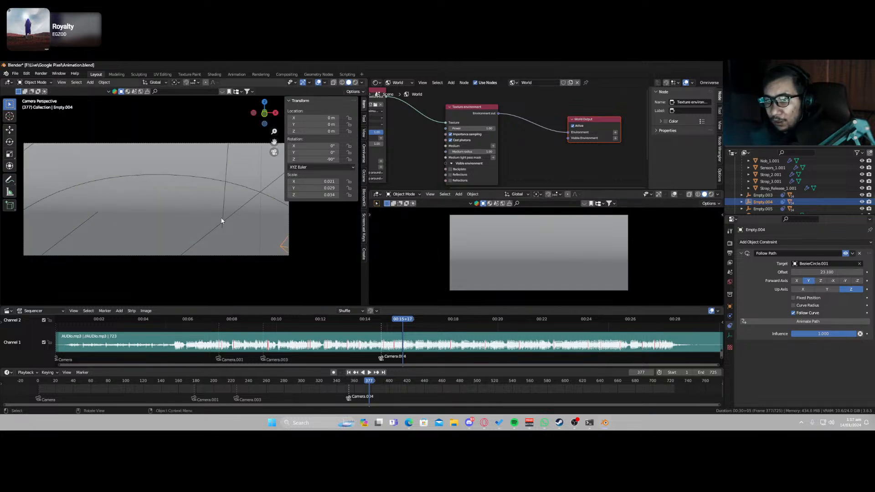
drag(181, 178, 179, 192)
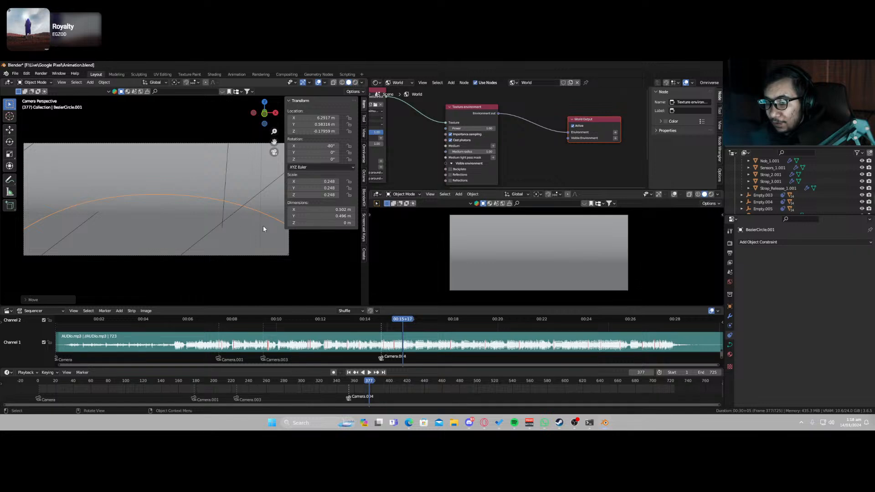
Go to frame 367 and keyframe Empty.004's Follow Path offset at 23.1.
click(359, 381)
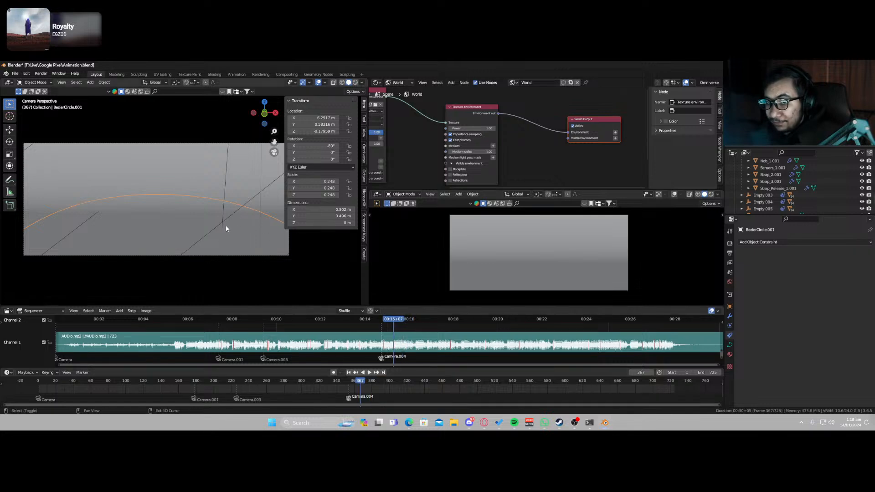
middle_drag(212, 229, 249, 218)
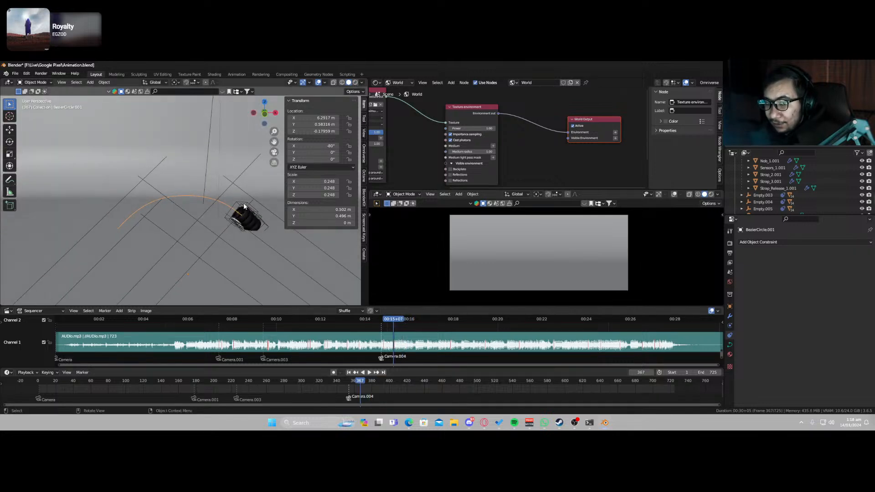
click(244, 206)
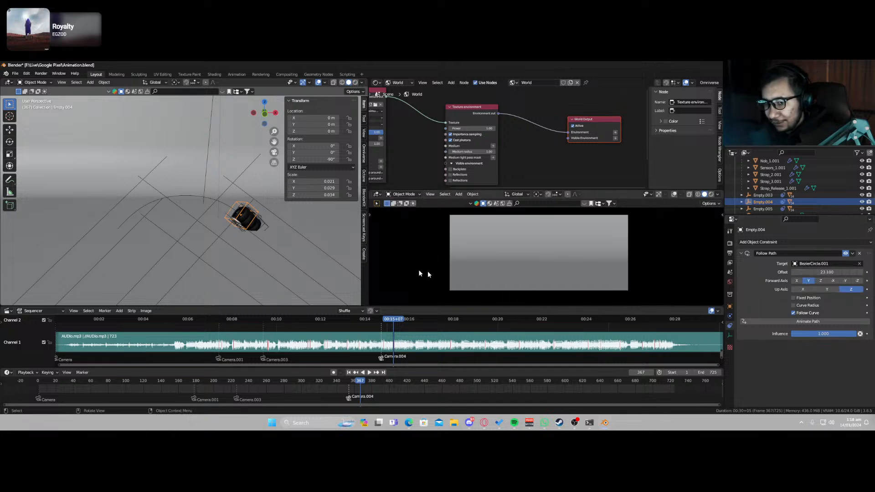
scroll(273, 225, up, 5)
shift+middle_drag(325, 236, 209, 205)
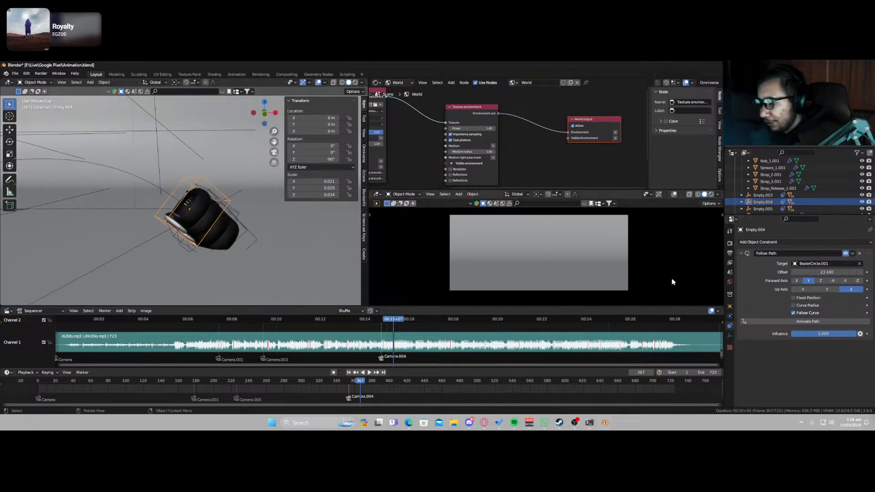
key(i)
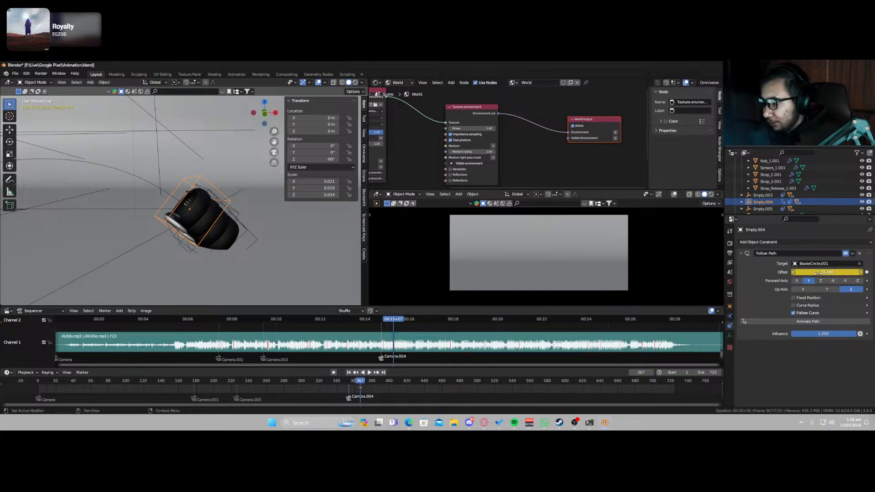
Keyframe the current Follow Path offsets of Empty.002, Empty.005 and Empty.003 at frame 367.
click(214, 196)
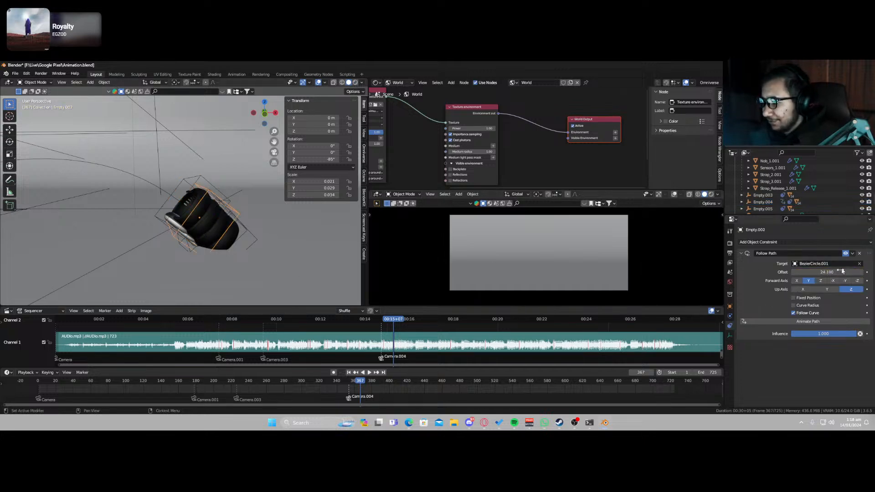
key(i)
scroll(229, 242, up, 3)
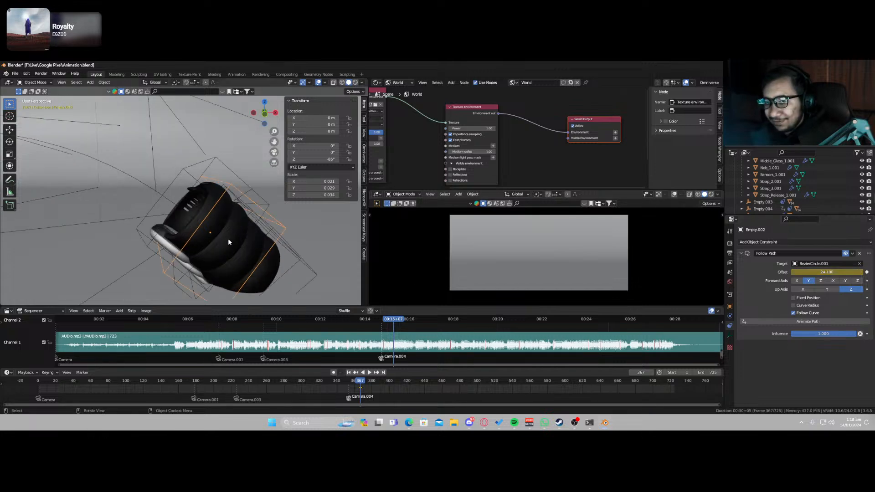
click(239, 199)
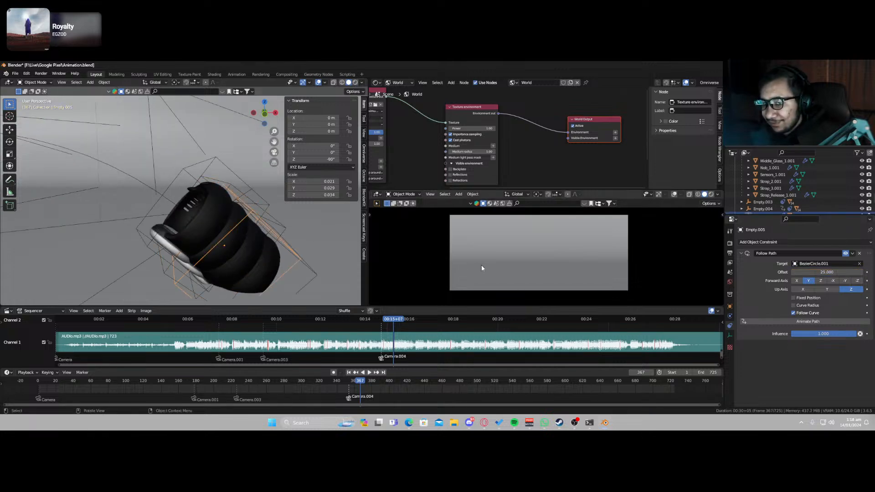
key(i)
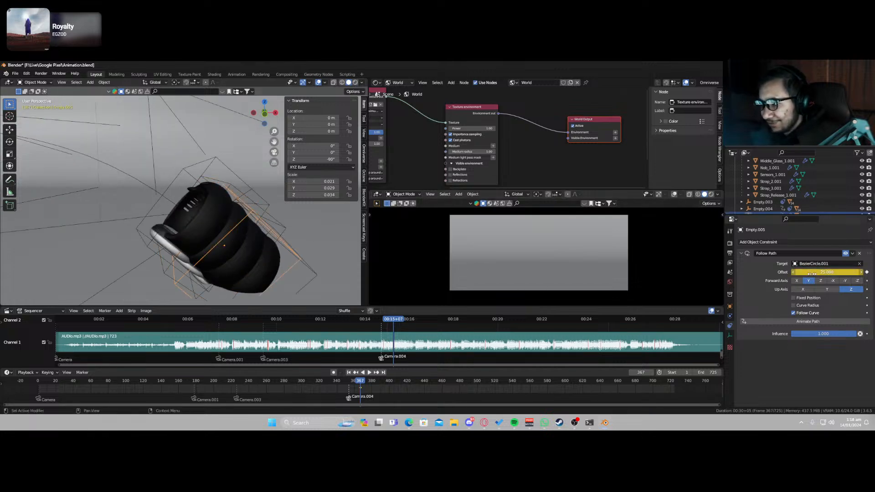
click(302, 266)
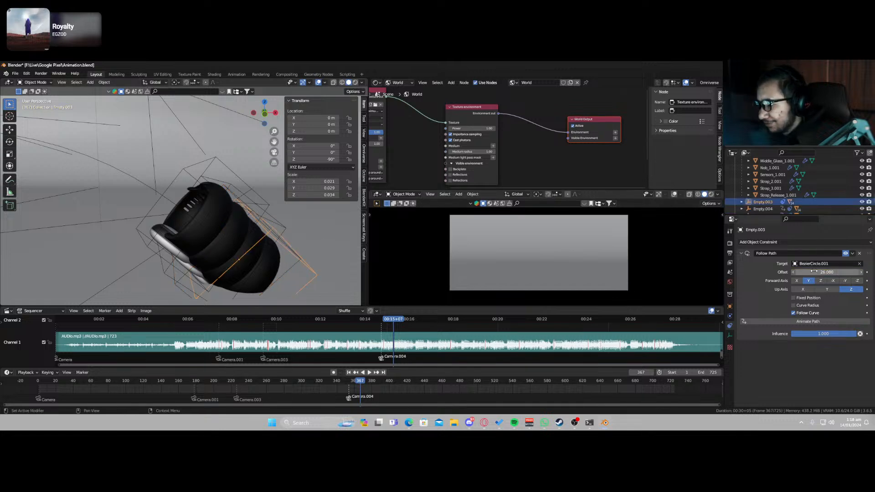
Check that the Follow Path offsets of all four watch empties are keyframed at frame 367, ending with Empty.004 selected.
scroll(774, 190, down, 2)
click(770, 201)
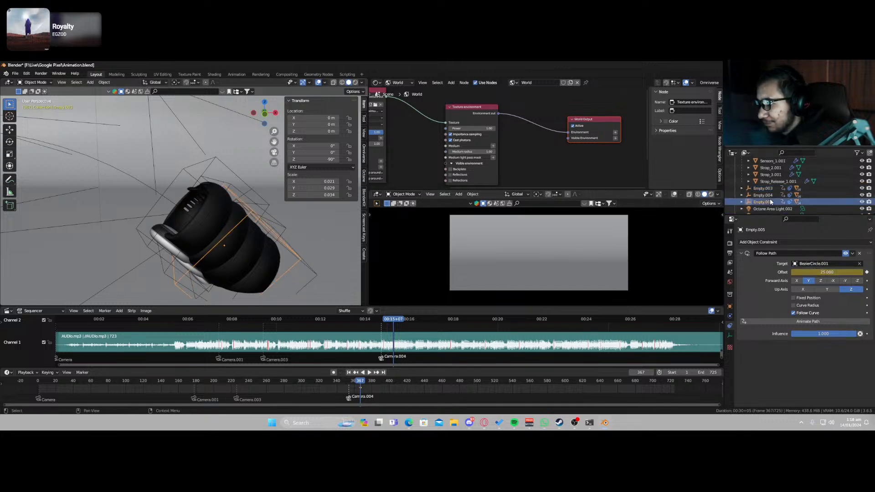
click(769, 195)
click(769, 189)
scroll(767, 194, up, 2)
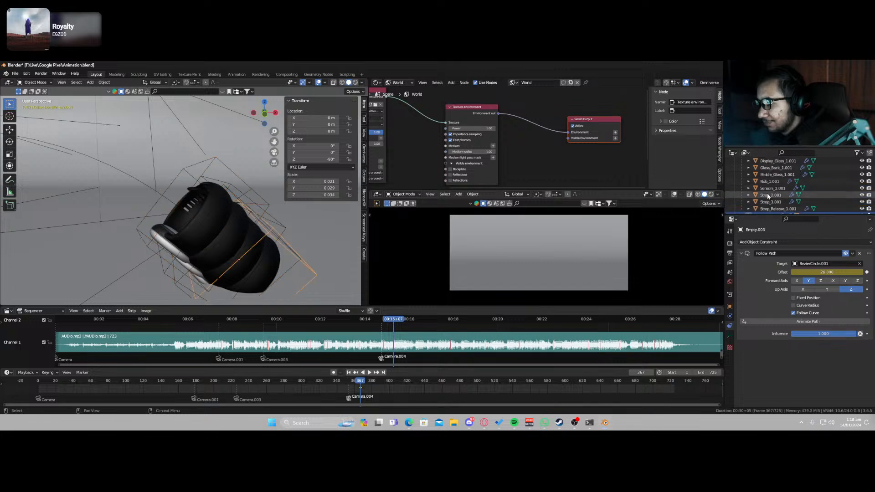
scroll(768, 196, up, 5)
click(761, 181)
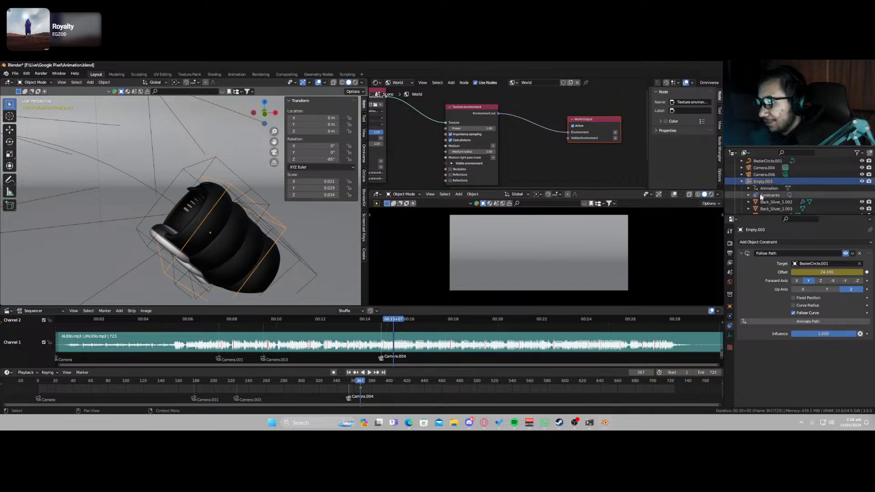
scroll(237, 191, down, 4)
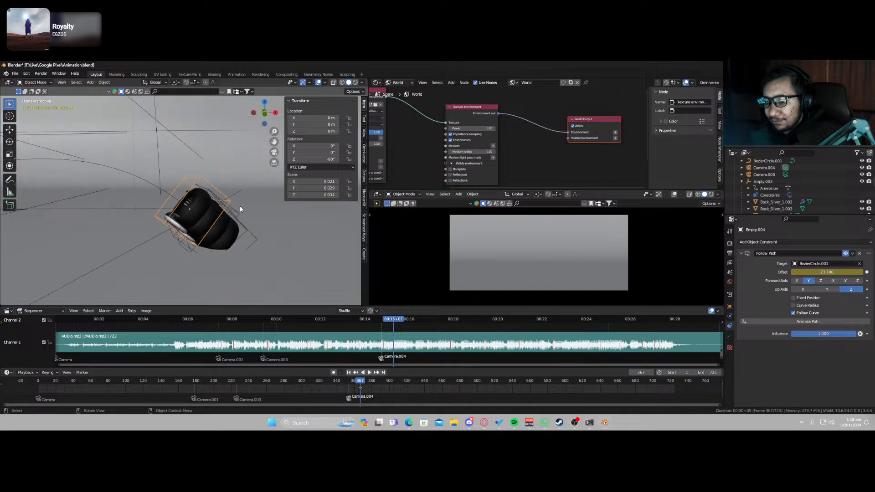
click(239, 206)
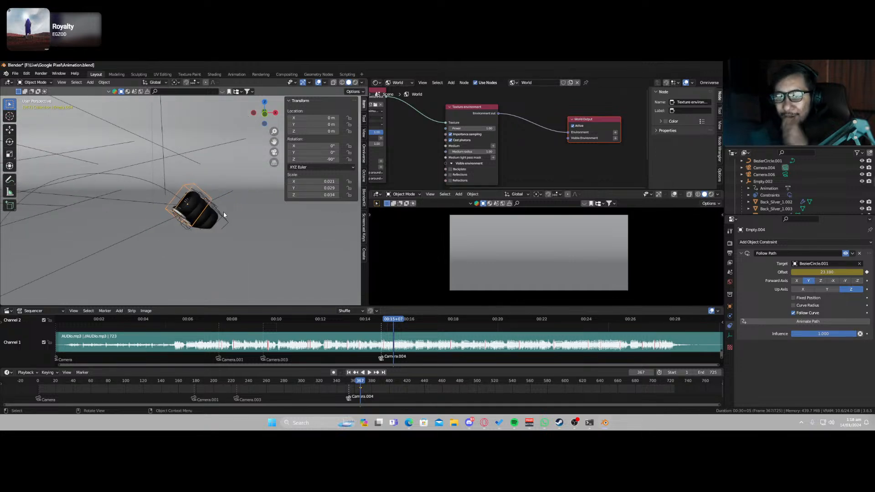
In camera view at frame 394, bring Empty.004's watch into the shot with a Follow Path offset of 7 and keyframe it.
key(KP_0)
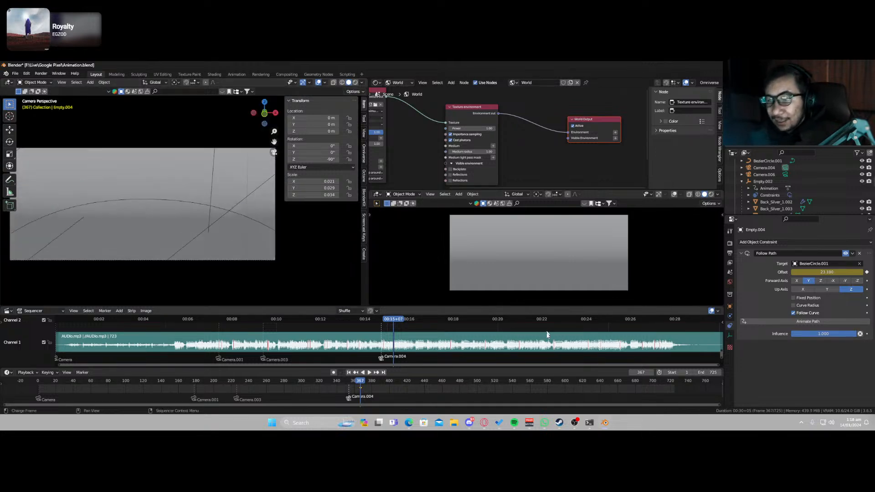
drag(820, 272, 727, 272)
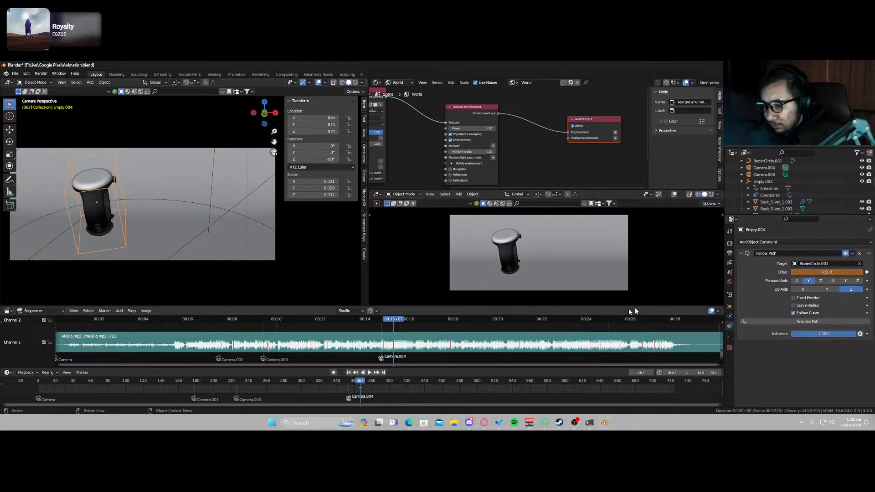
key(space)
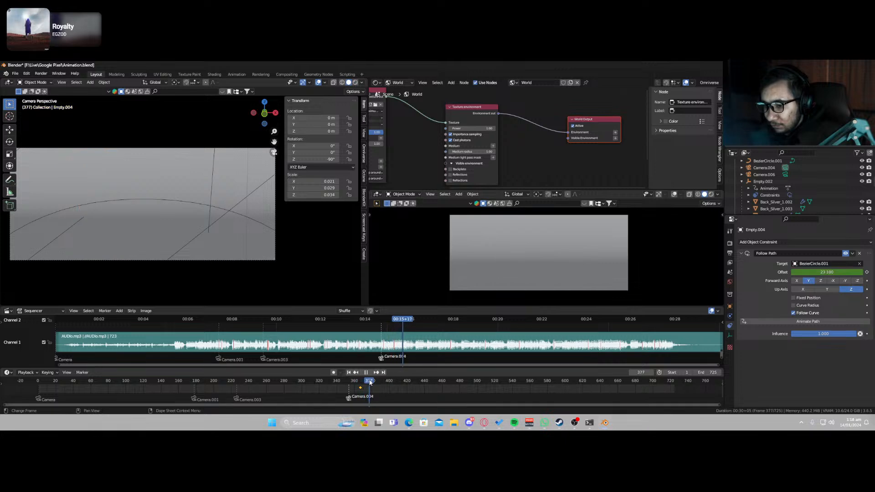
drag(369, 382, 384, 384)
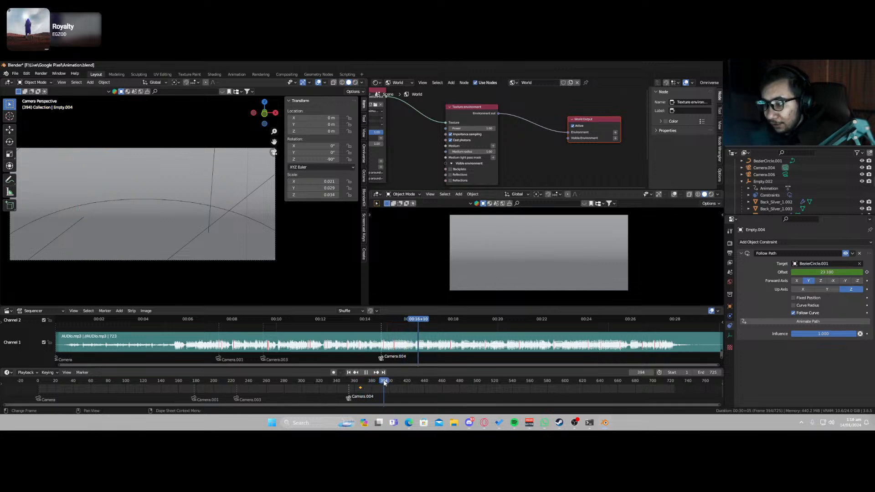
drag(826, 272, 753, 272)
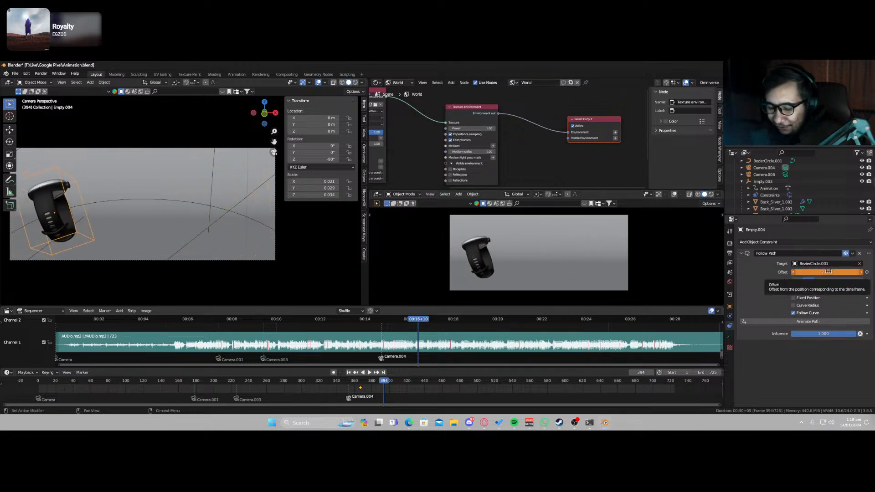
key(i)
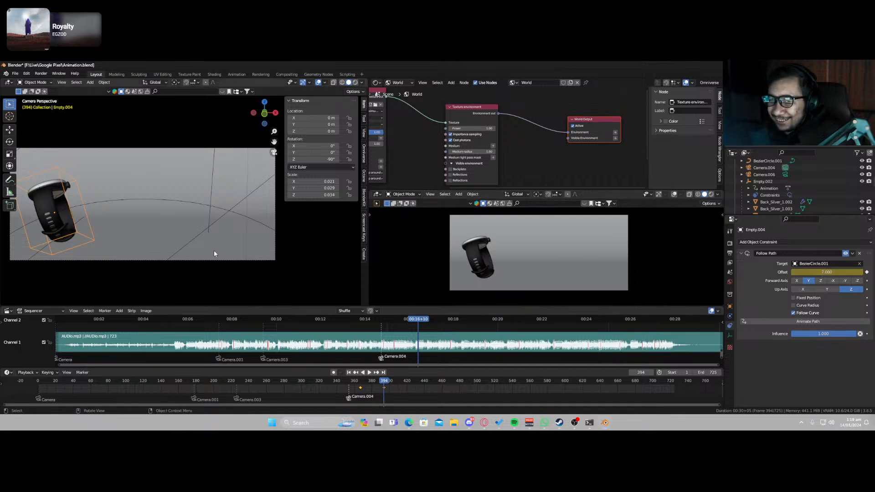
Slide Empty.002 along the curve until its watch stands beside Empty.004's, and keyframe its Follow Path offset at frame 394.
middle_drag(214, 253, 246, 217)
click(246, 208)
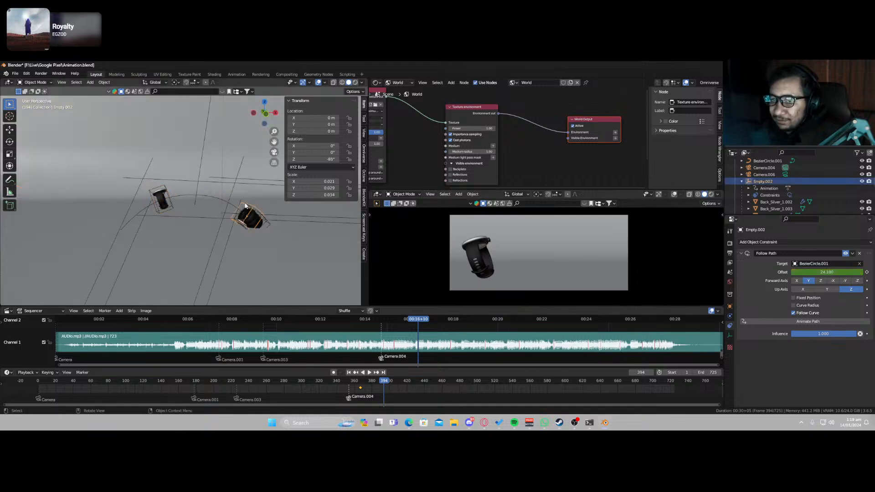
mouse_move(826, 272)
mouse_down()
mouse_move(843, 272)
mouse_move(817, 272)
mouse_move(830, 271)
mouse_up()
key(i)
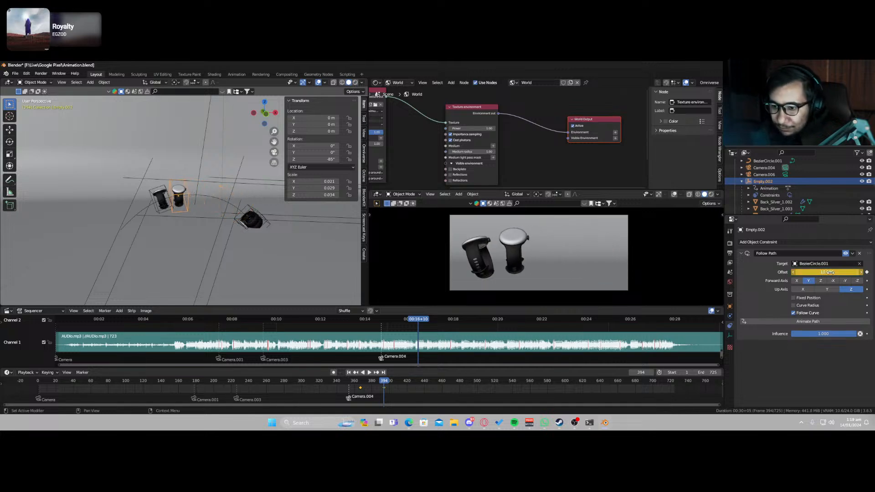
Slide Empty.005 along the curve to place its watch third in the row, and keyframe its Follow Path offset at frame 394.
click(253, 208)
drag(827, 272, 792, 272)
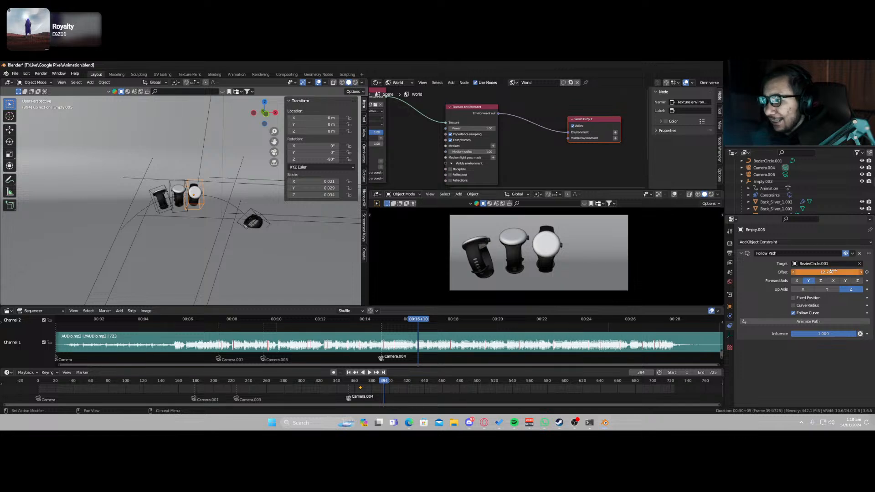
key(i)
Set Empty.003's Follow Path offset to 15, placing its watch fourth in the row, and keyframe it at frame 394.
click(256, 218)
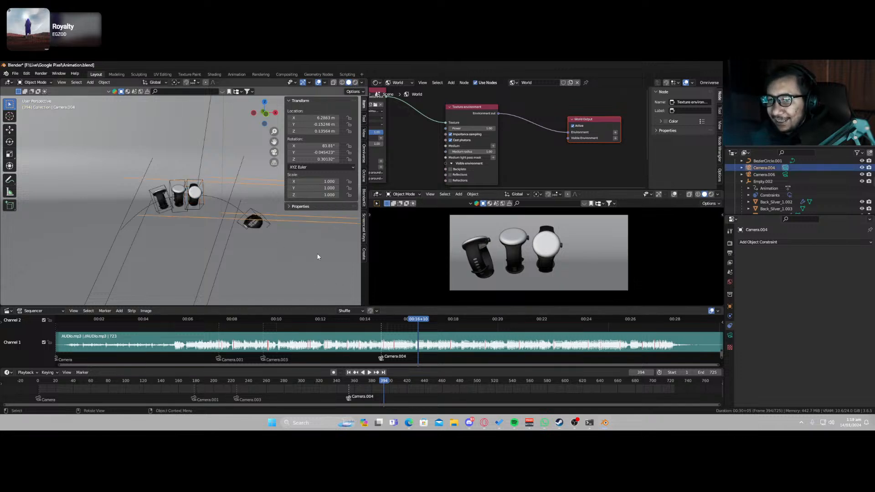
click(253, 214)
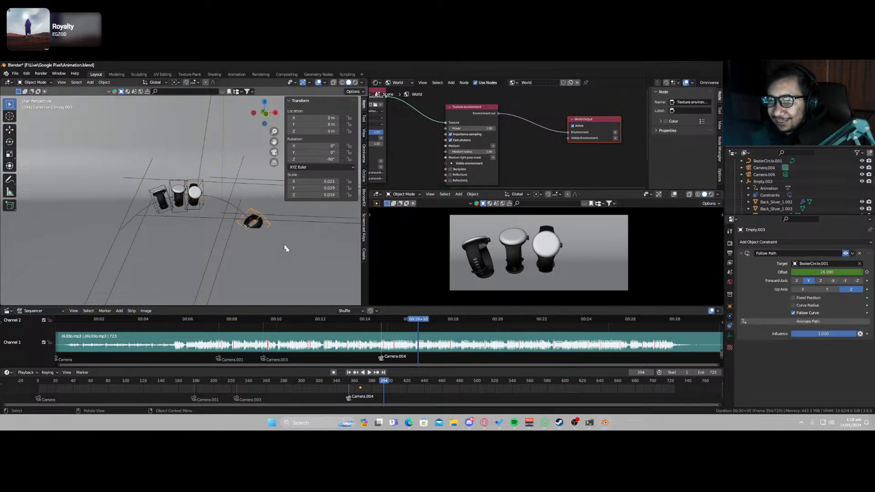
mouse_move(822, 272)
mouse_down()
mouse_move(792, 272)
mouse_move(825, 272)
mouse_up()
key(i)
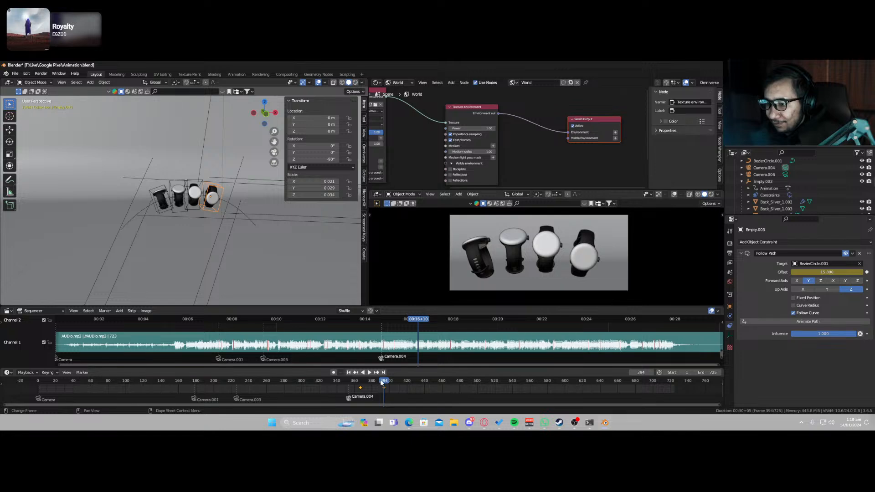
Move Camera.006 slightly along the X axis, to about X 6.1 m, away from the watches.
click(219, 242)
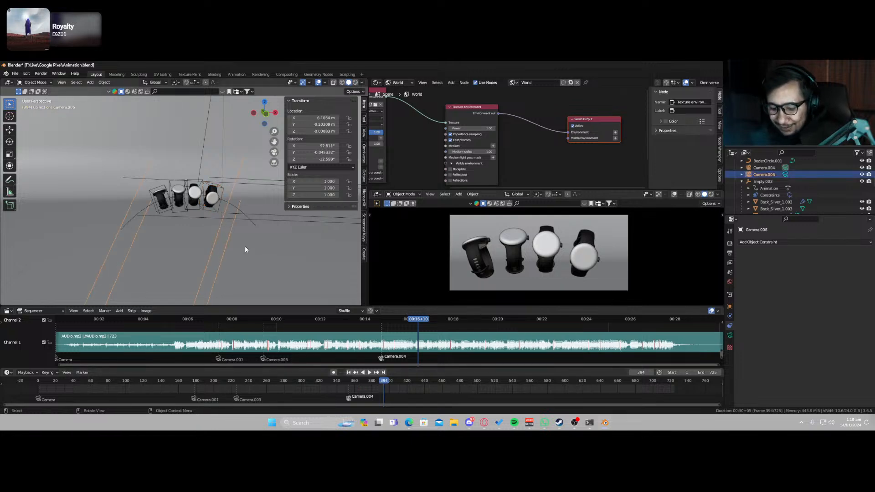
key(g)
key(x)
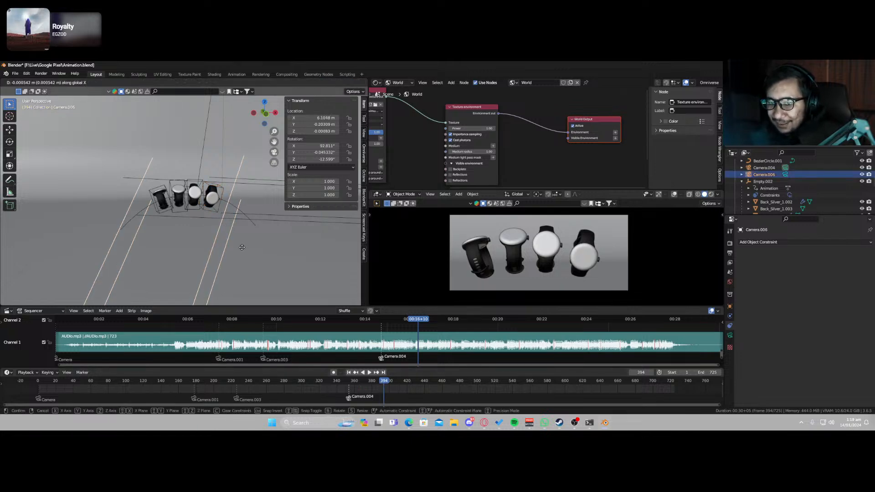
click(221, 252)
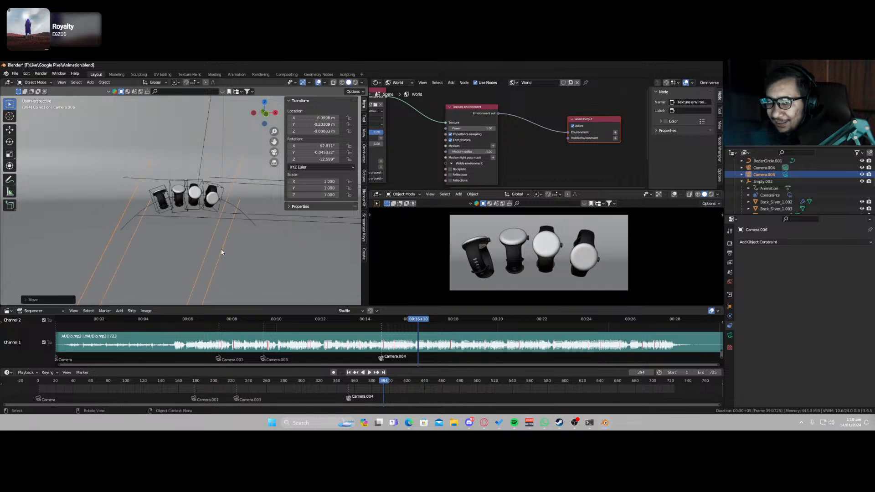
Look through the active camera and move Camera.004 along the X axis to about 6.27 m to reframe the four watches.
key(KP_0)
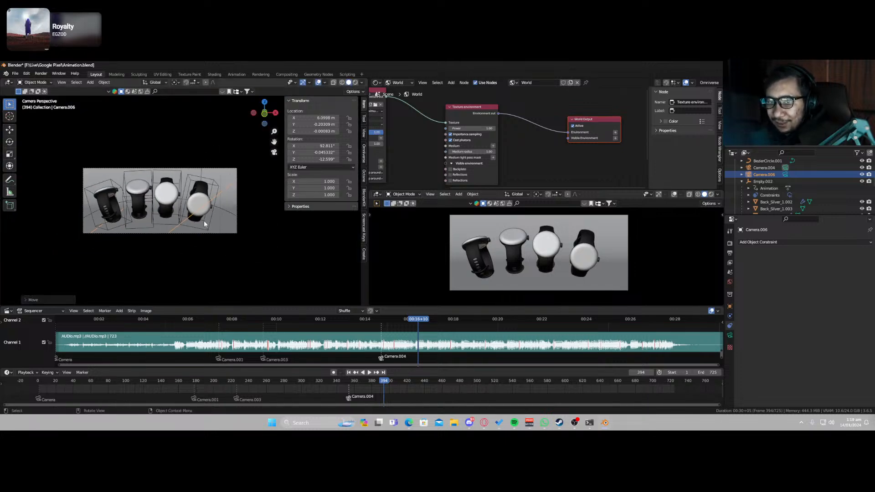
click(209, 234)
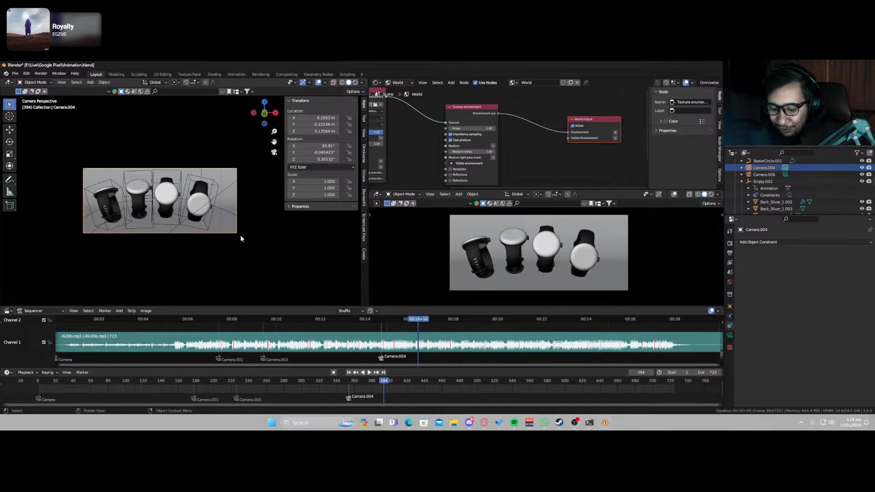
key(g)
key(x)
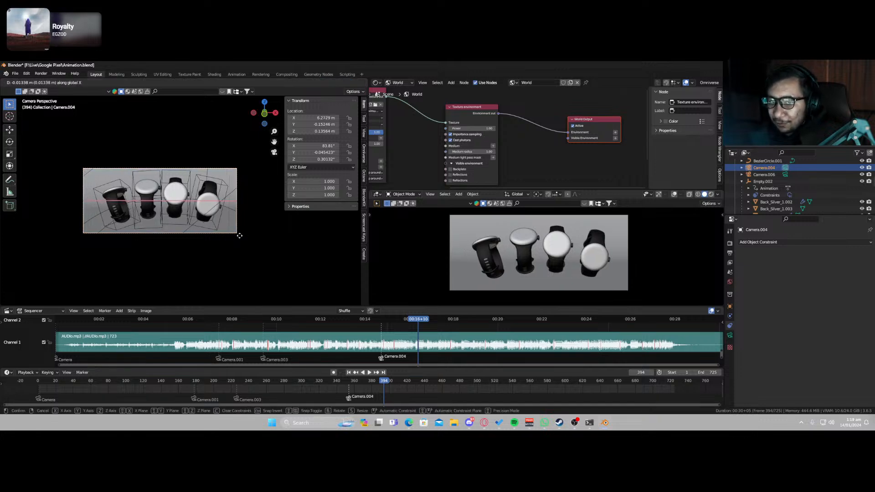
click(239, 235)
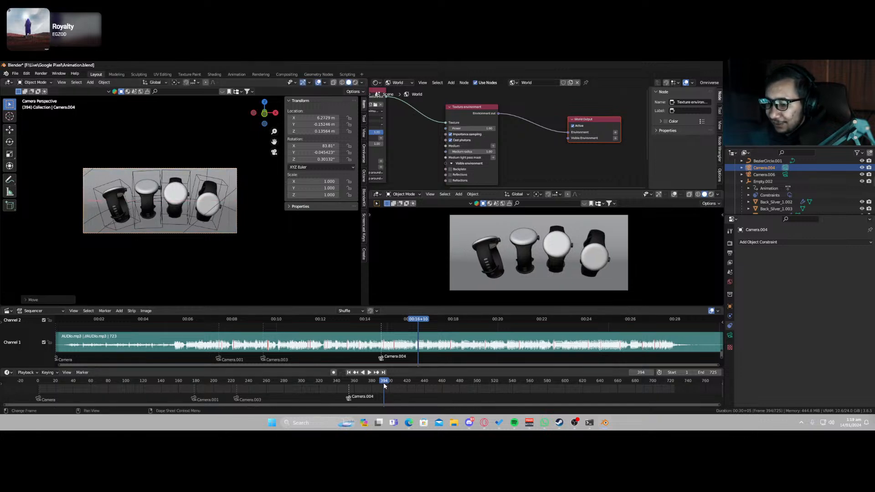
Play back the watches sliding in from the start of the Camera.004 shot and save the file.
drag(384, 386, 351, 388)
key(space)
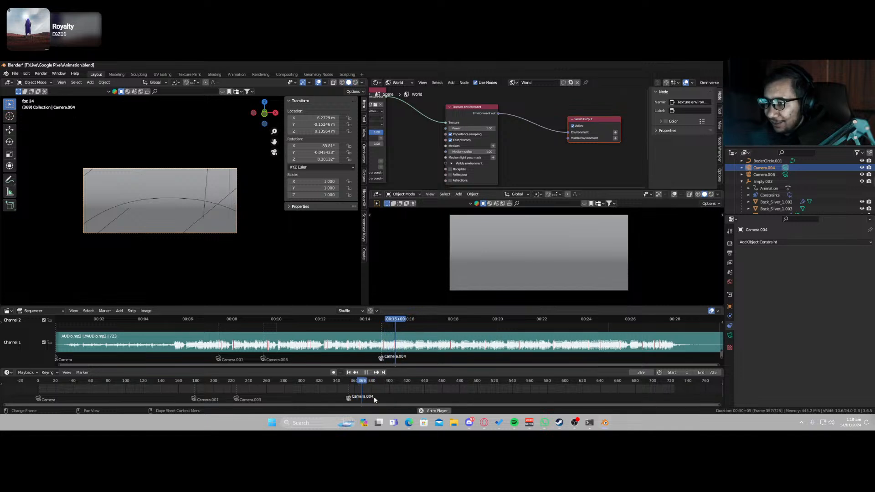
key(space)
key(ctrl+s)
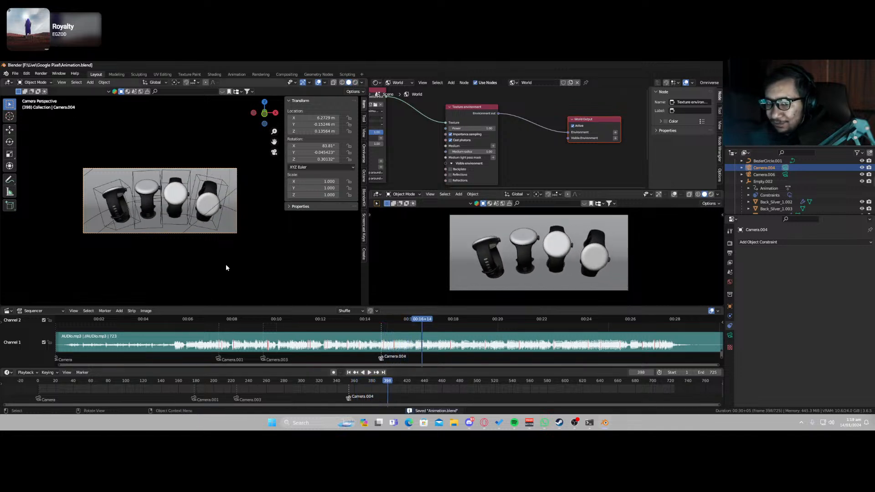
Shift the Follow Path offset keyframes of Empty.002, the second watch in the row, several frames later.
scroll(145, 218, up, 4)
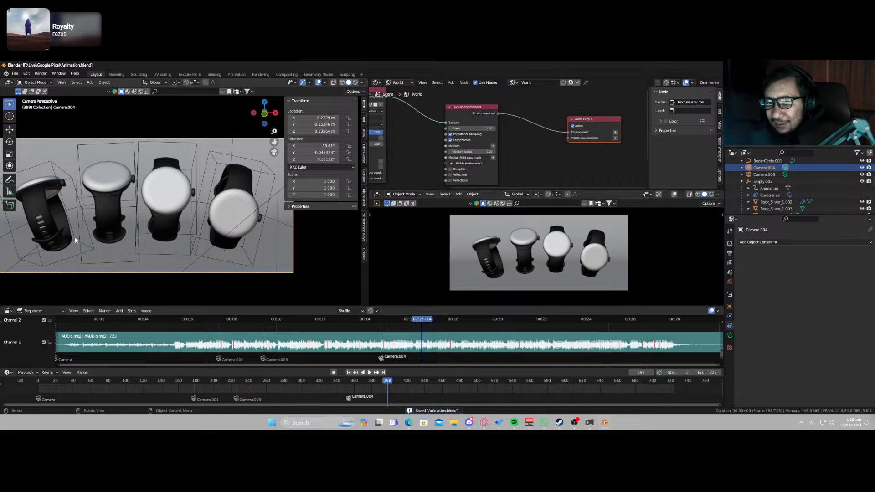
click(83, 246)
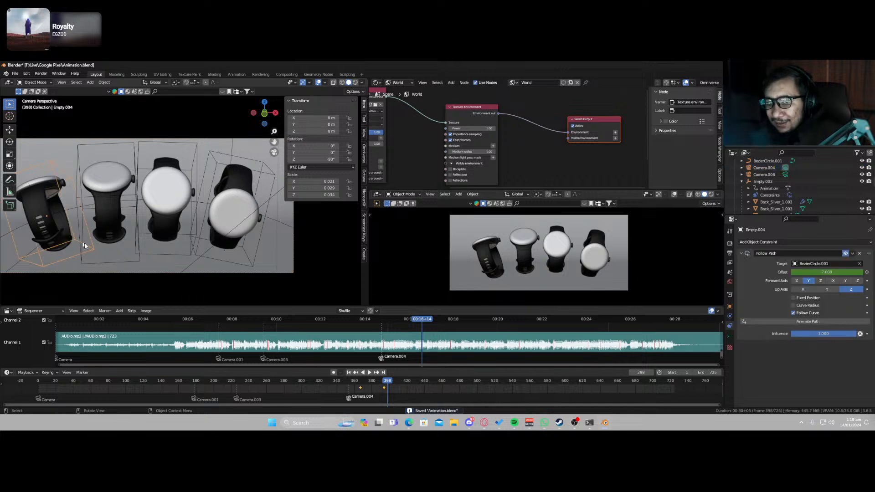
click(116, 262)
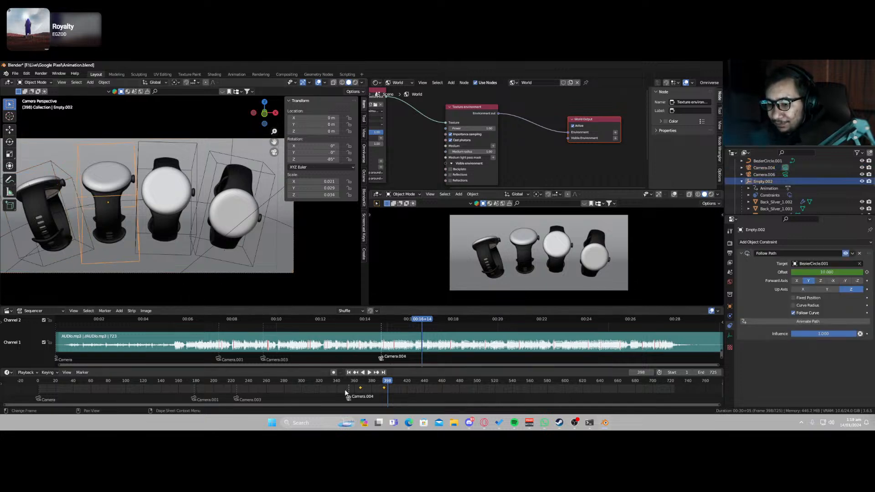
mouse_move(384, 390)
mouse_down()
mouse_move(391, 390)
mouse_move(367, 389)
mouse_up()
key(ctrl+z)
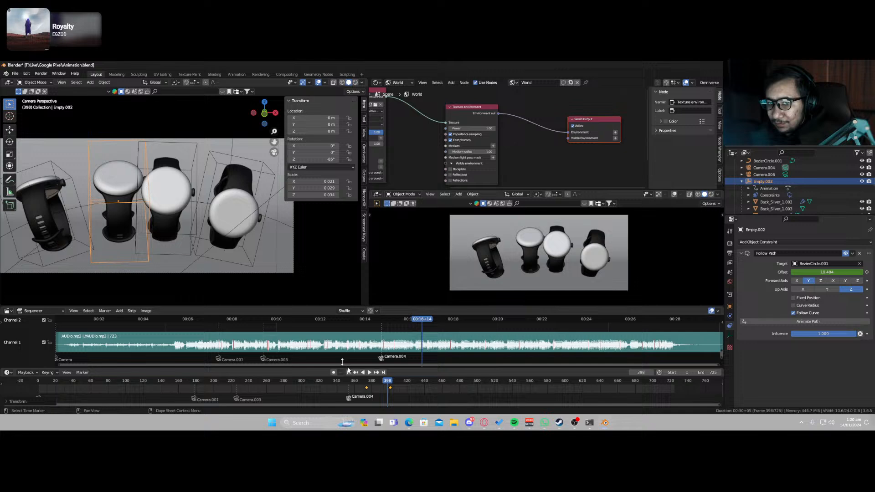
Delay the offset keyframes of Empty.005 and Empty.003 to stagger the watches, ending Empty.003's at frame 405, and save the file.
click(177, 256)
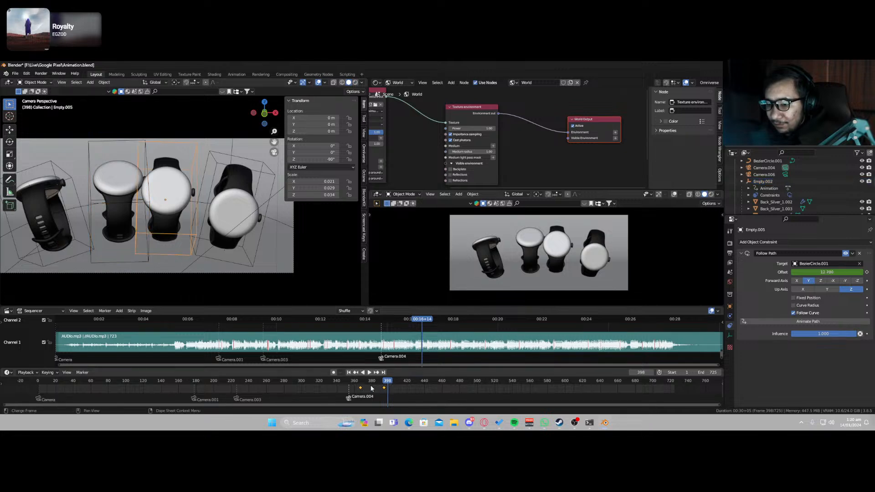
drag(361, 388, 369, 390)
click(230, 262)
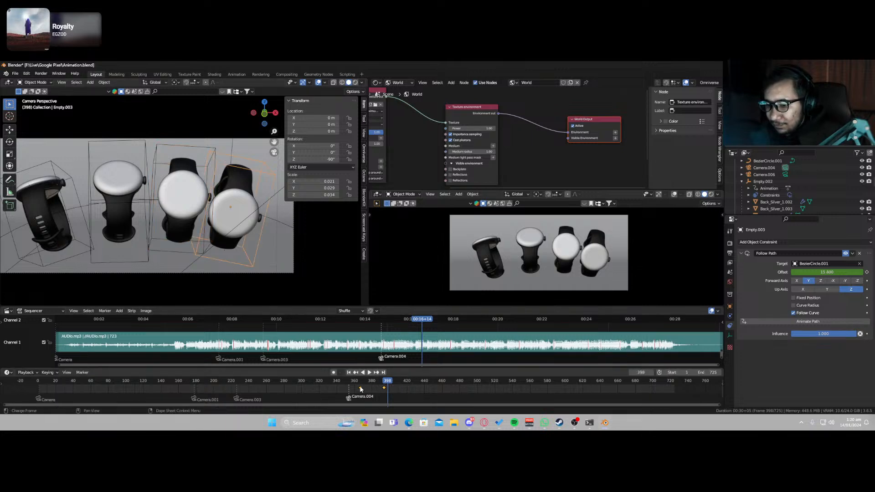
mouse_move(361, 388)
mouse_down()
mouse_move(370, 388)
mouse_move(348, 384)
mouse_up()
key(ctrl+s)
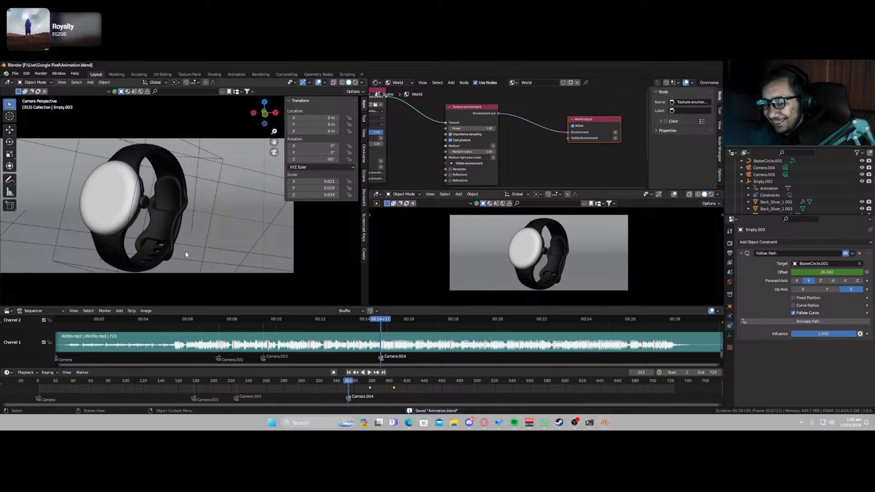
key(space)
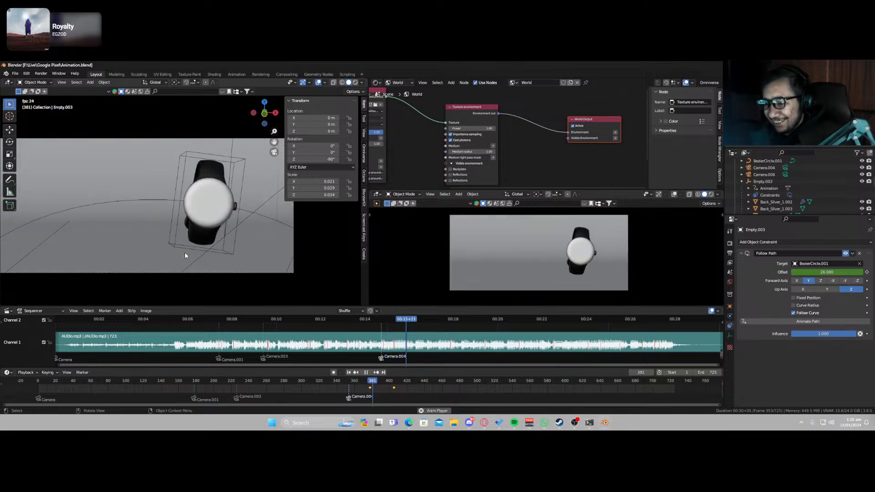
key(ctrl+s)
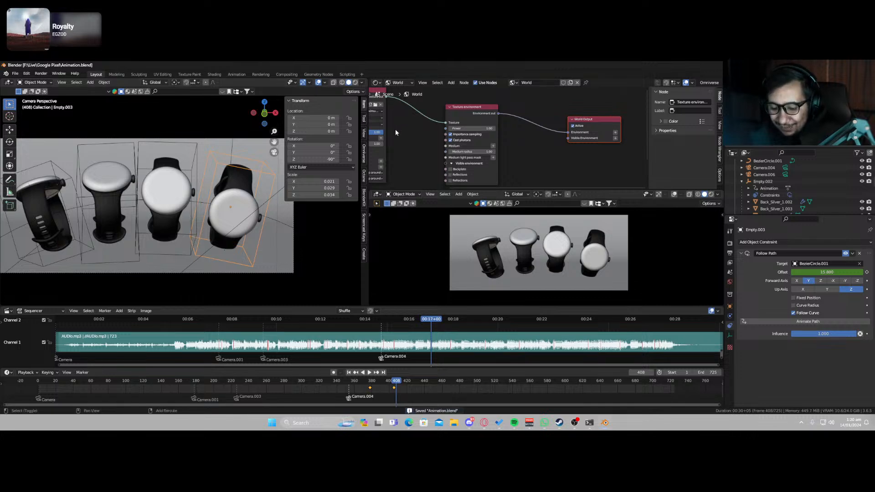
Switch the node editor area to the Graph Editor and select Empty.003's Follow Path offset channel.
key(shift+F3)
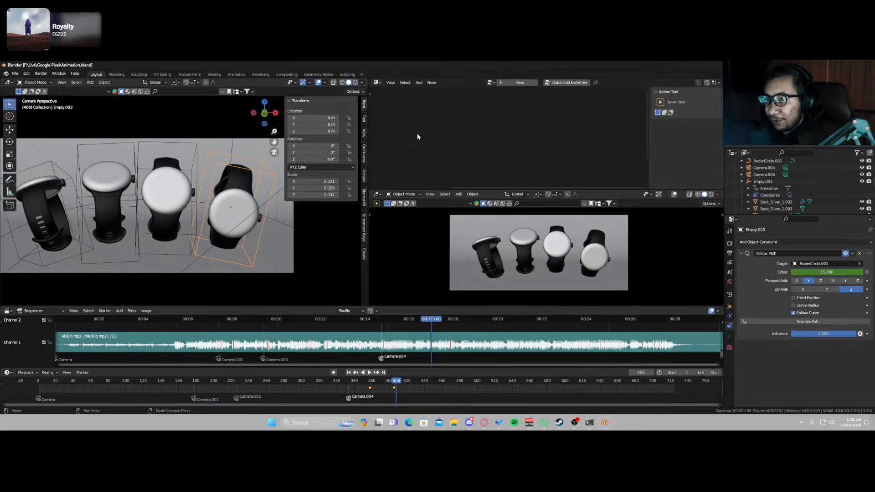
click(376, 83)
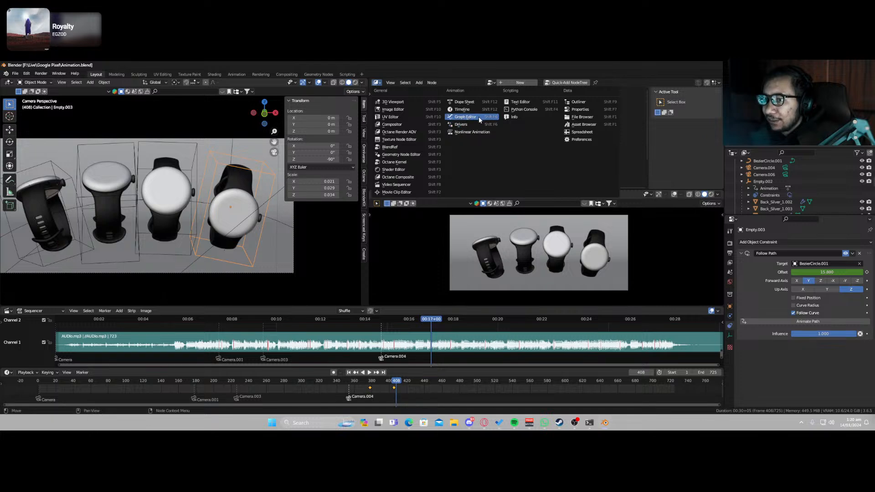
key(Escape)
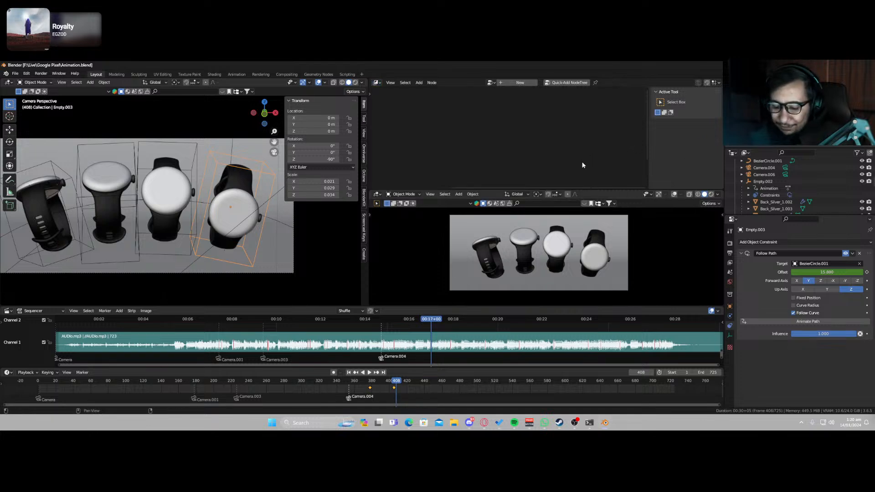
key(shift+F6)
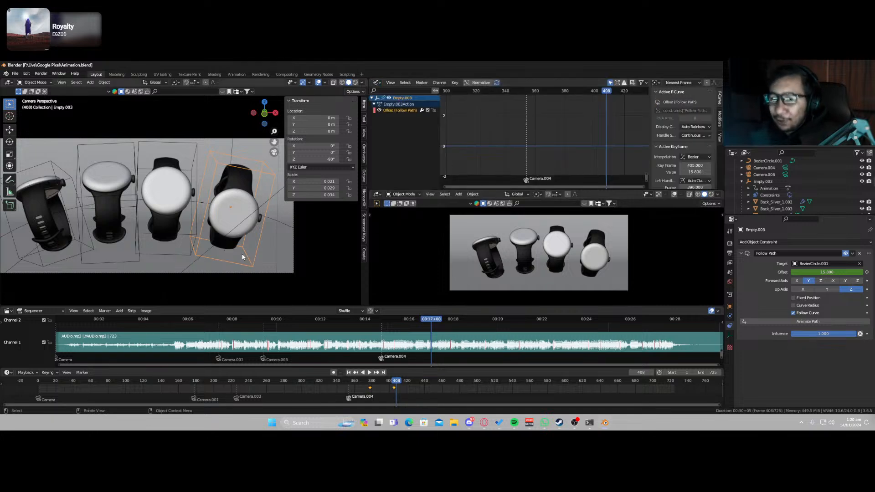
scroll(450, 117, down, 1)
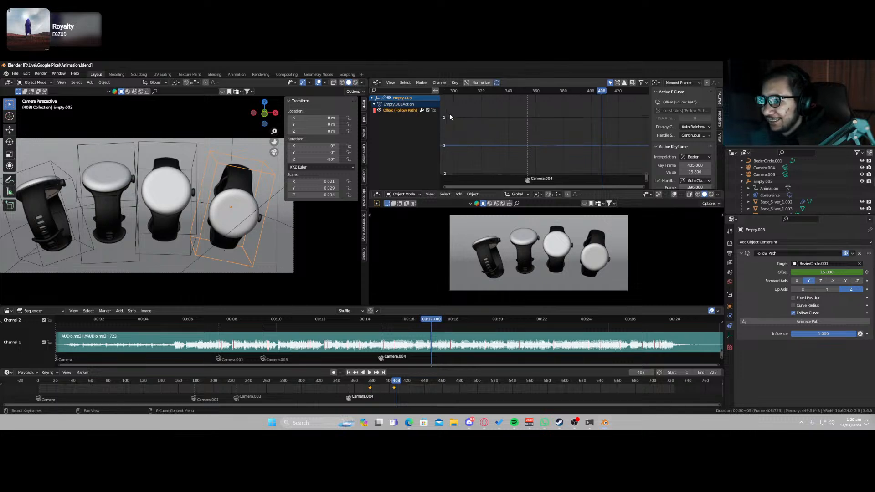
click(395, 109)
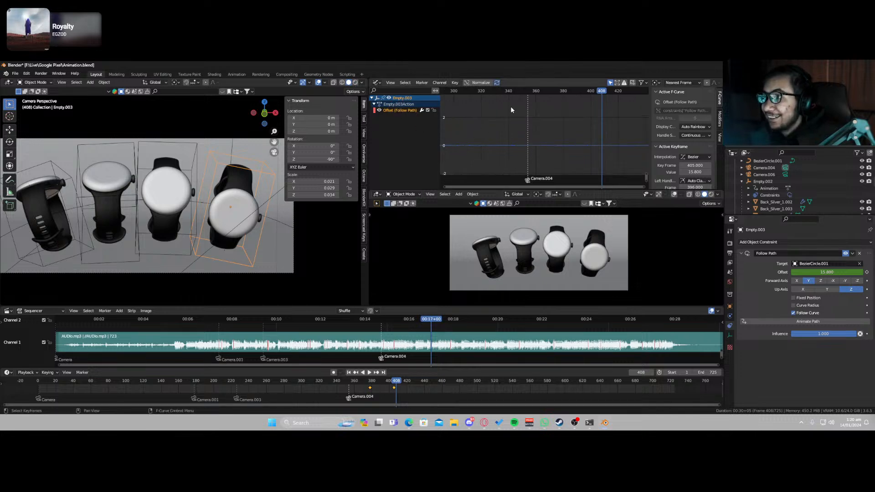
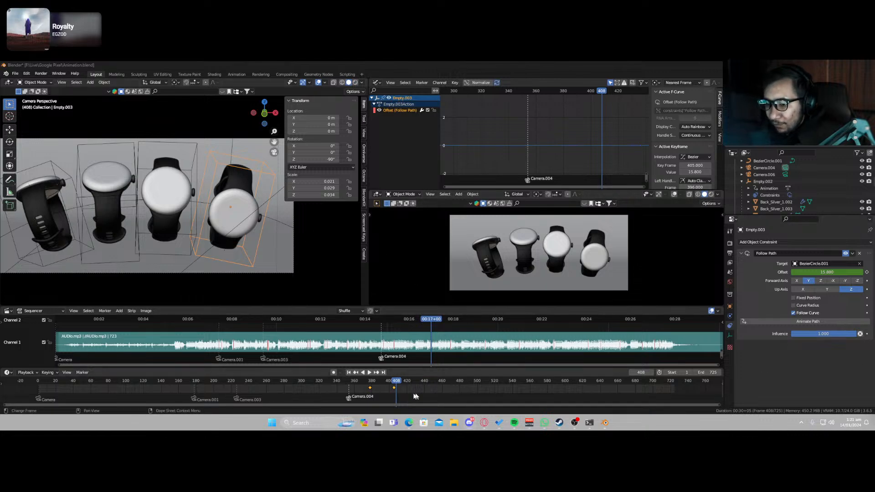
Play back the staggered slide-in from about frame 340 to check the timing of the watches.
drag(370, 384, 341, 386)
key(space)
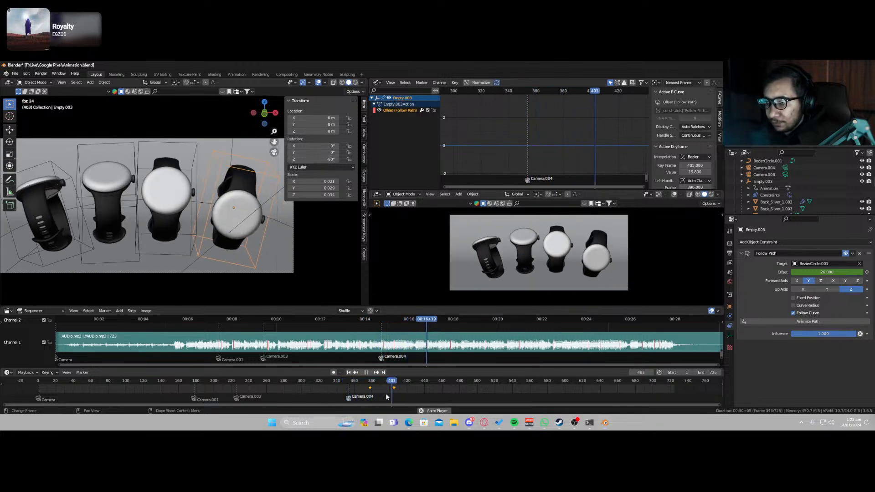
key(space)
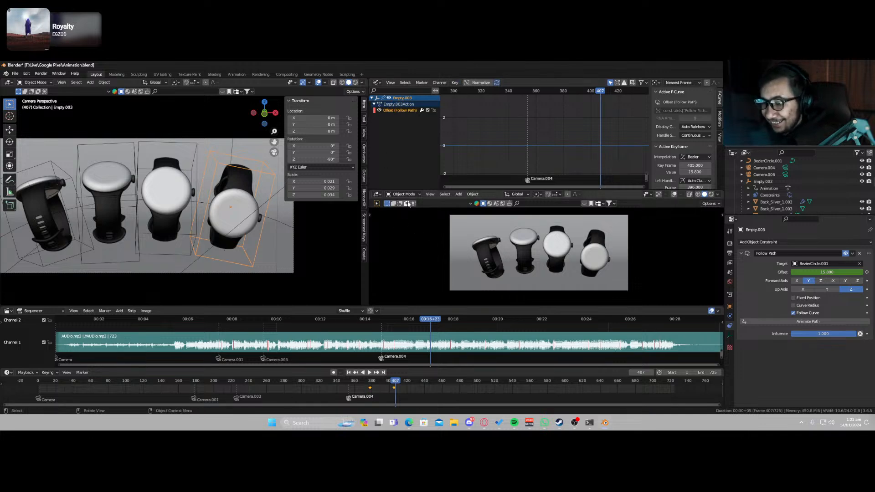
Shorten Empty.003's slide by scaling its offset keyframes closer together in time, with the last one at frame 401.
scroll(472, 122, down, 1)
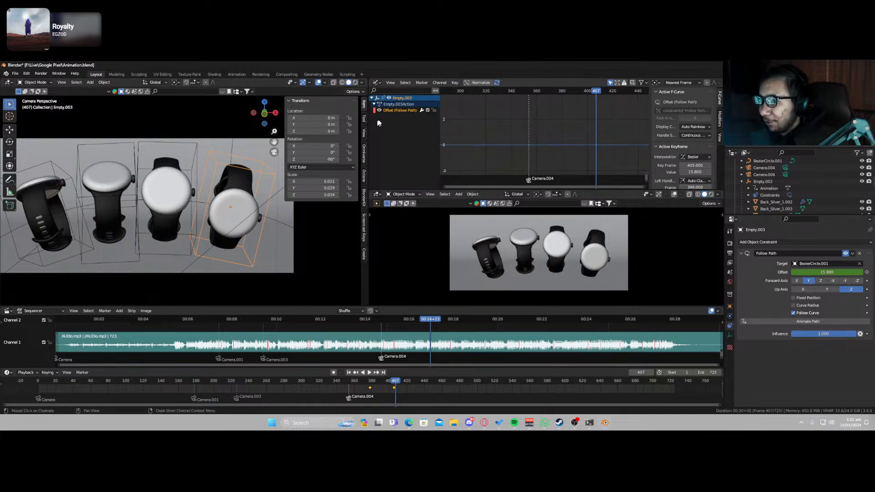
click(493, 122)
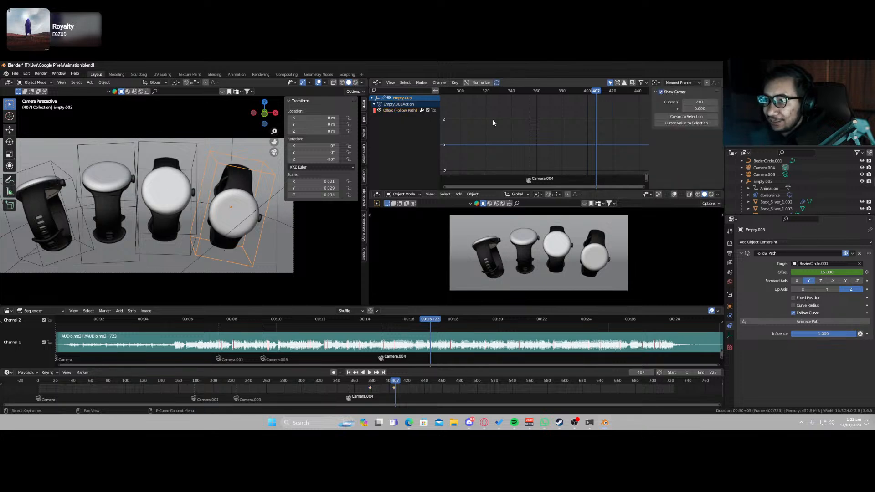
key(Home)
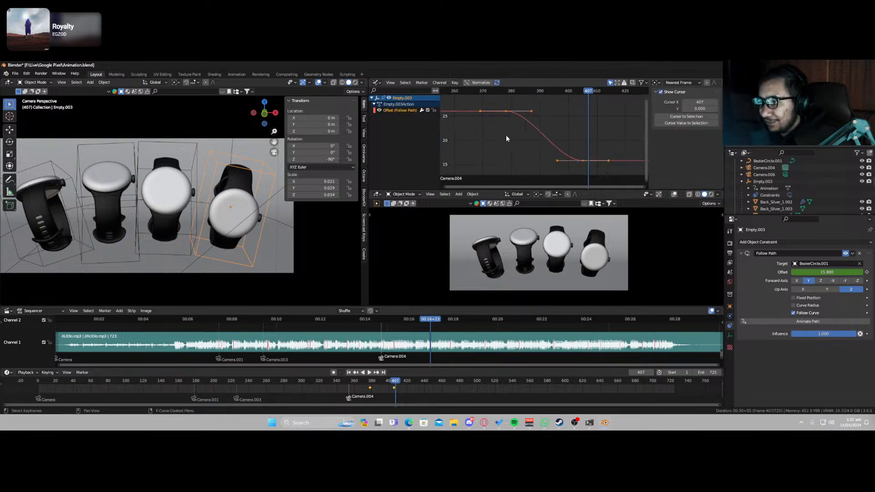
click(511, 117)
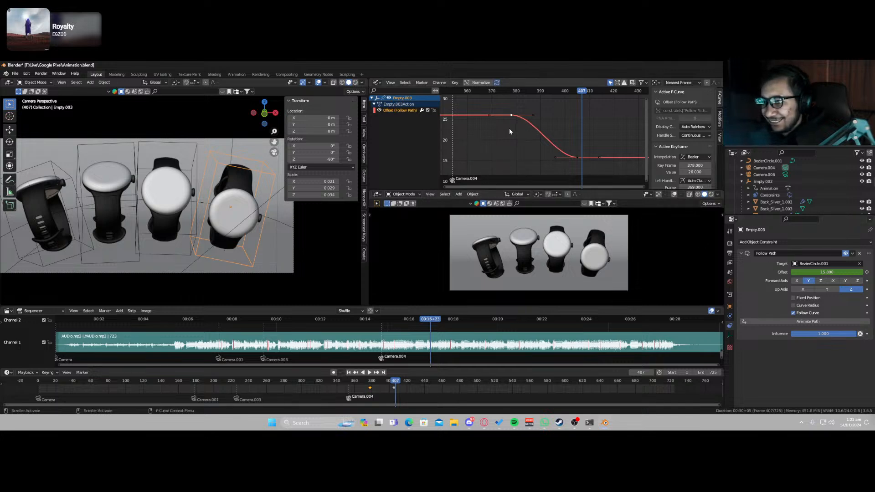
click(576, 157)
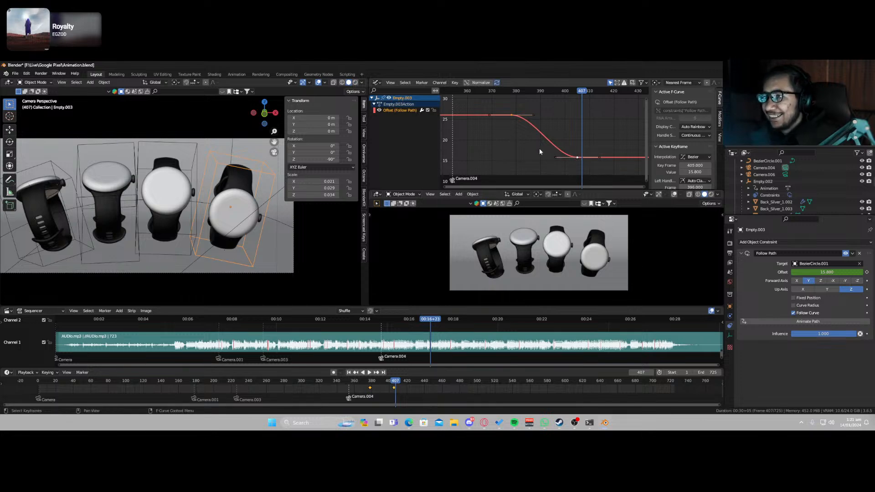
key(s)
key(x)
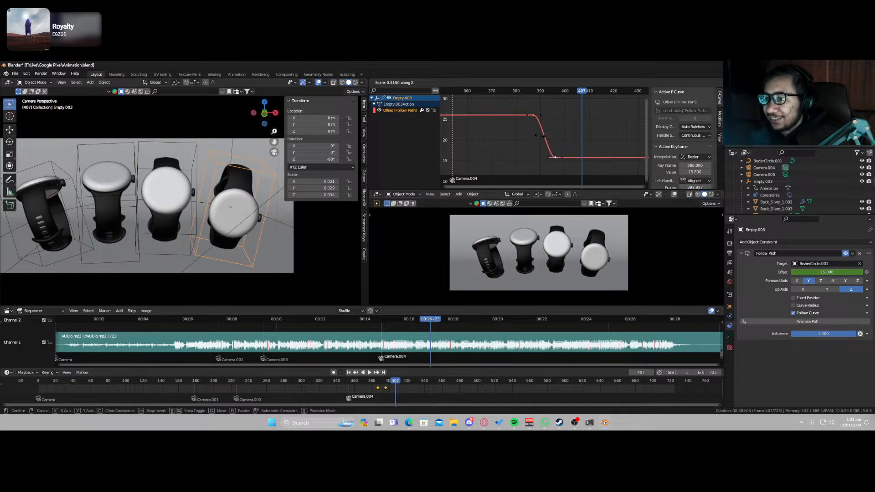
click(475, 92)
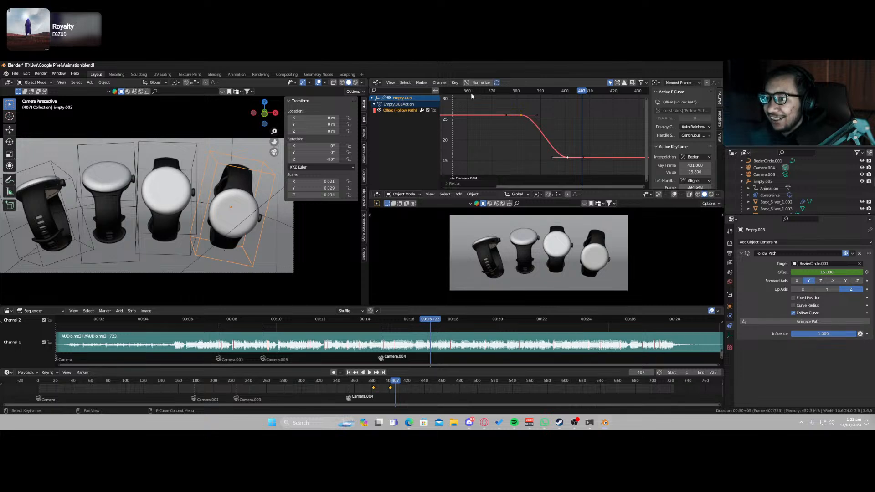
Play back the shot from about frame 361 to check the shortened slide of Empty.003.
click(471, 92)
key(space)
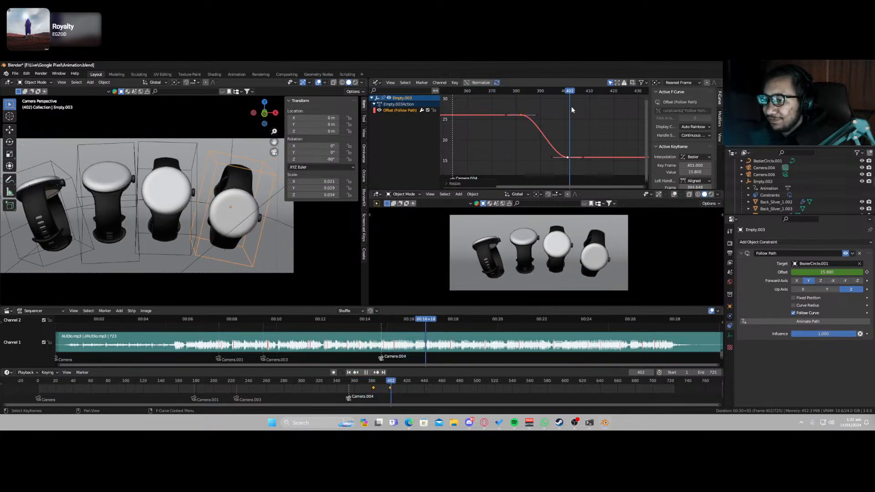
key(space)
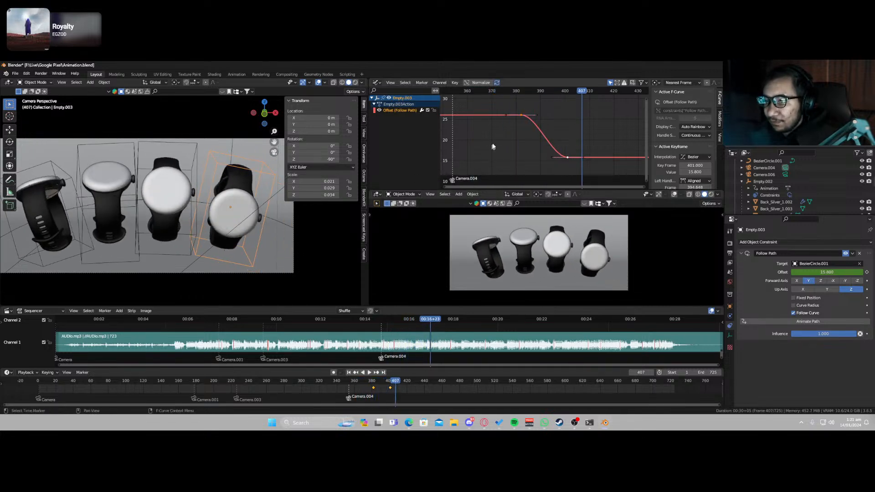
Set the interpolation of Empty.003's offset keyframes to Exponential and scrub through the slide to frame 402.
key(t)
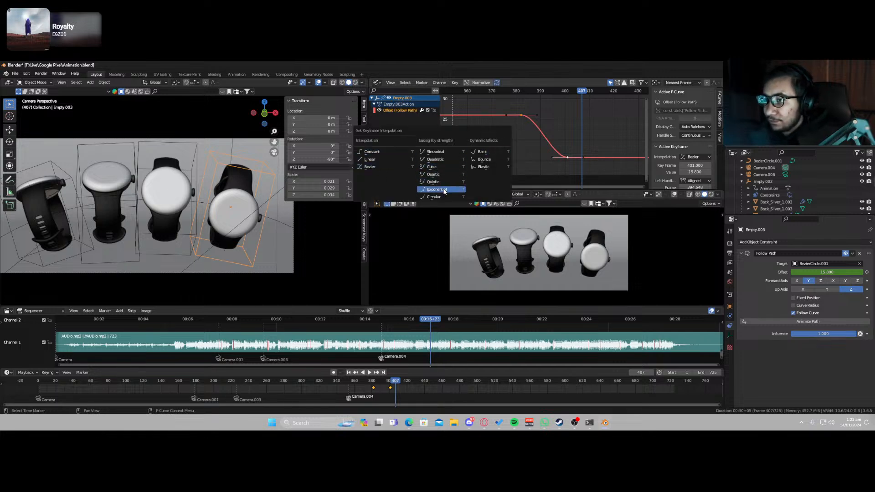
click(458, 188)
drag(519, 91, 569, 106)
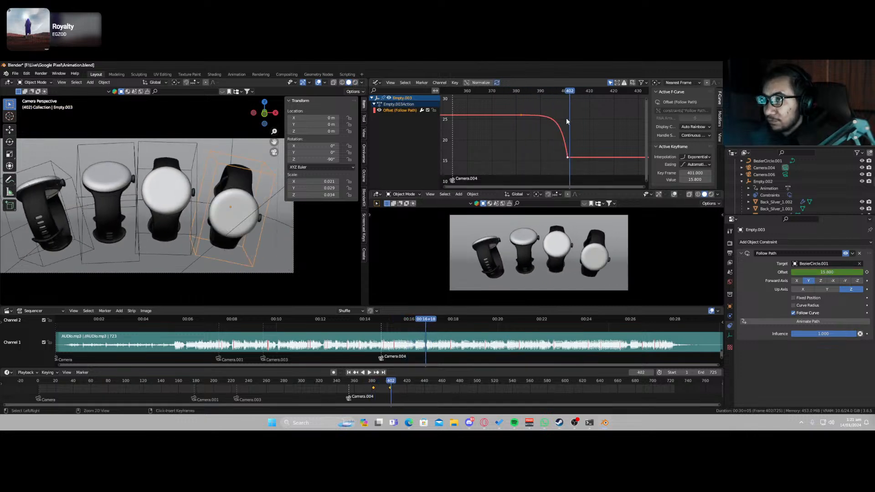
Undo the Exponential interpolation on Empty.003's offset keyframes and try rotating the last keyframe's handles.
key(ctrl+z)
key(ctrl+z)
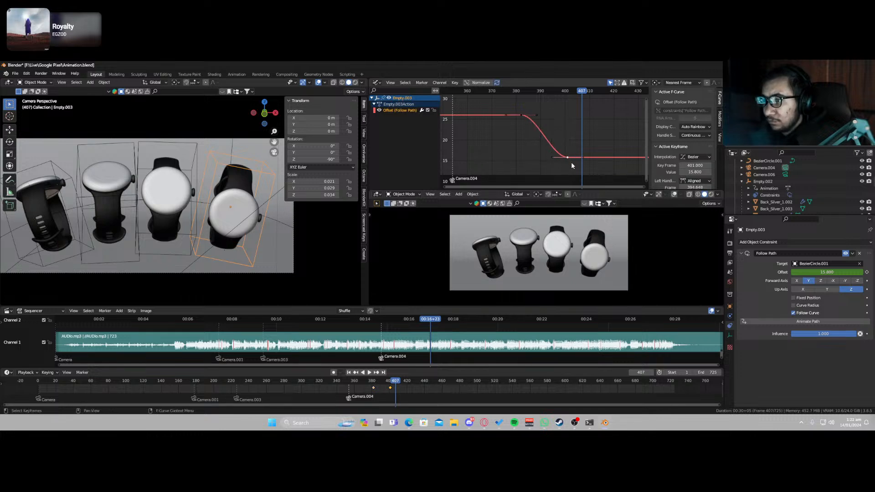
key(r)
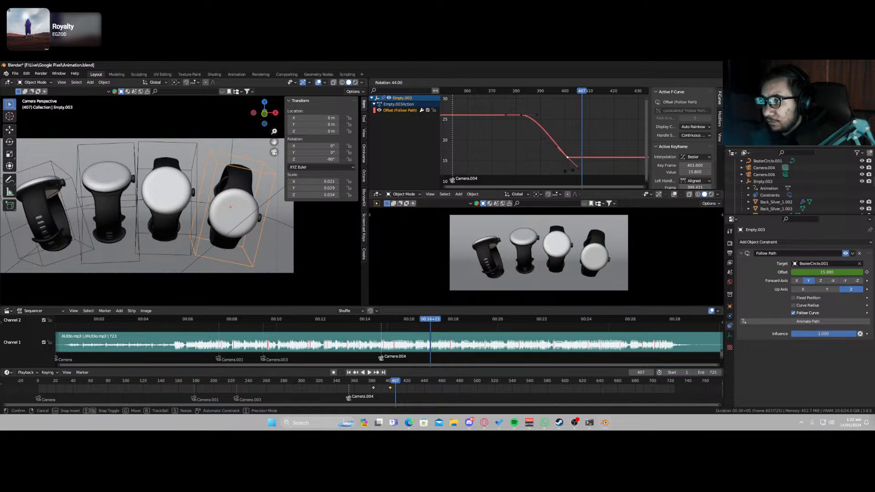
right_click(568, 168)
Lengthen the Bezier handles of Empty.003's two offset keyframes at frames 382 and 401 by scaling each one up.
click(521, 114)
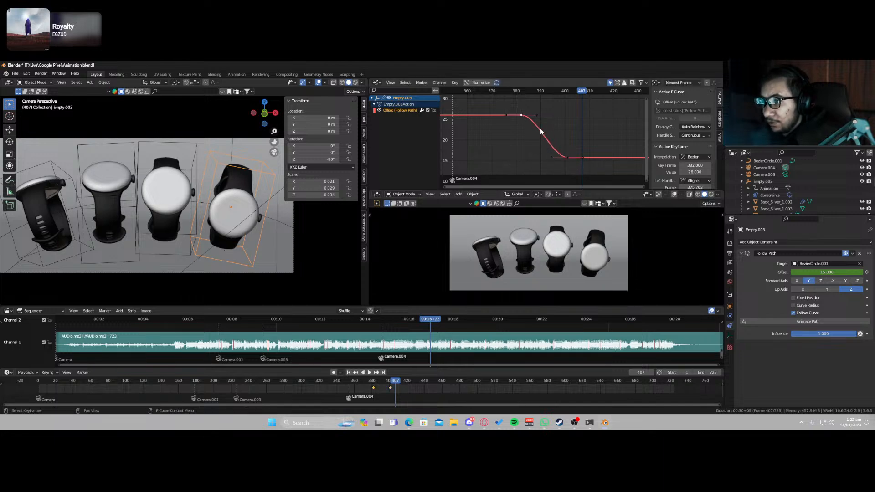
key(s)
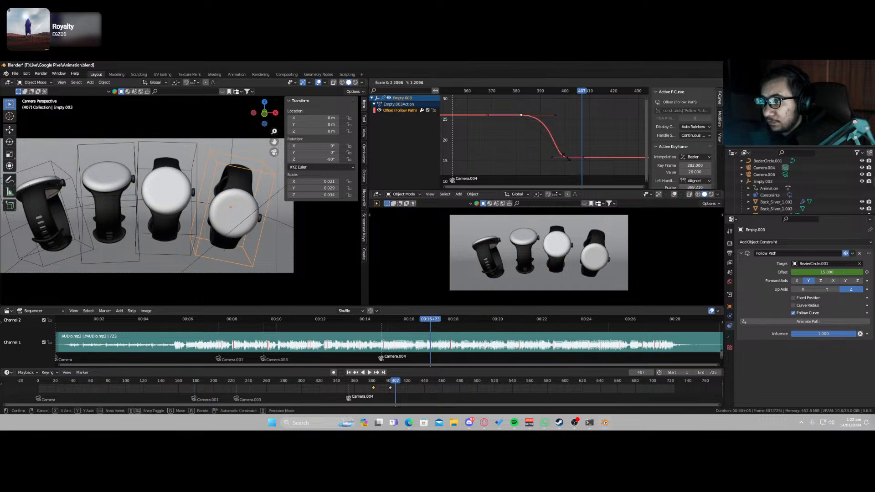
click(567, 156)
click(568, 159)
key(s)
click(529, 131)
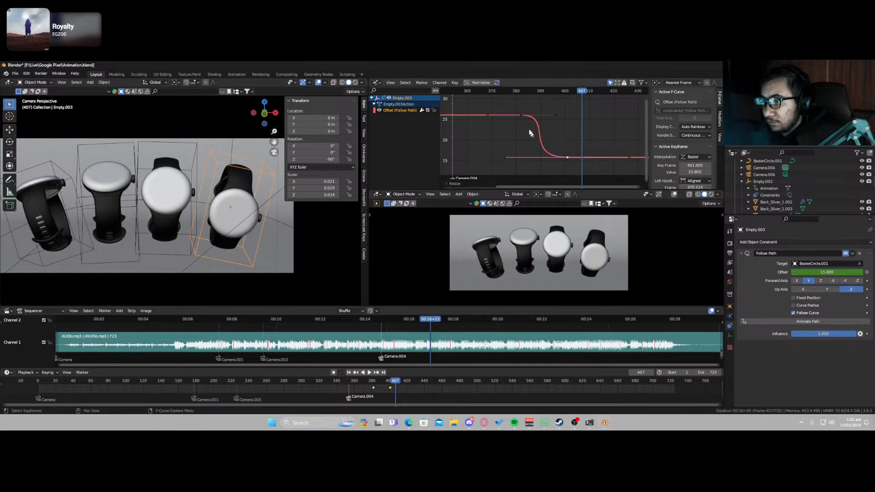
Play back the shot from about frame 366 to check the easing of Empty.003's slide.
click(483, 91)
key(space)
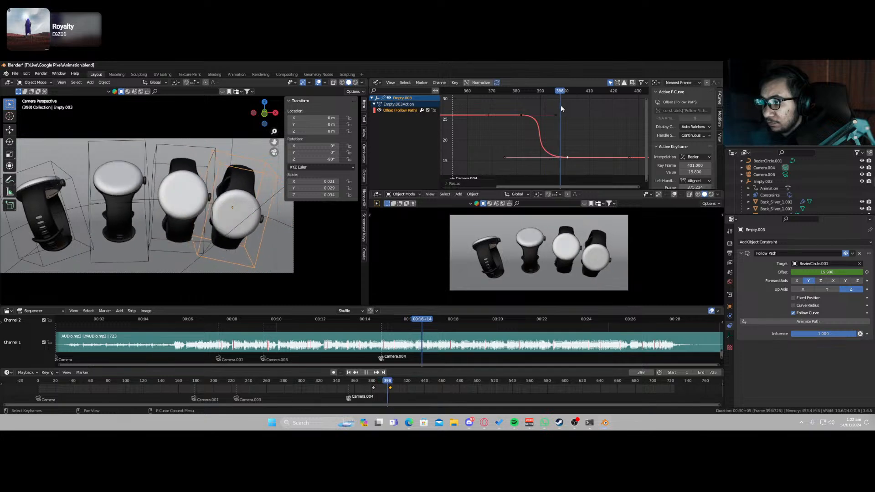
mouse_move(558, 109)
mouse_down()
mouse_move(507, 108)
mouse_move(567, 116)
mouse_up()
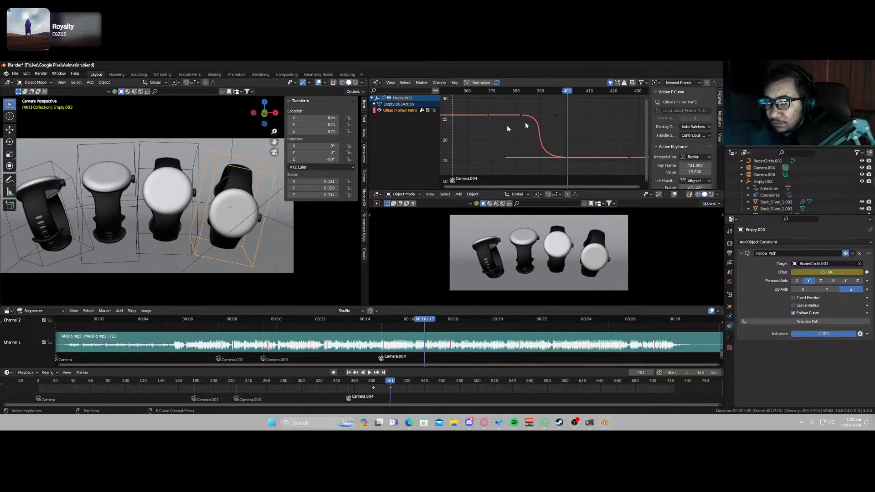
Select Empty.005 and try scaling its offset keyframes along the time axis.
click(156, 147)
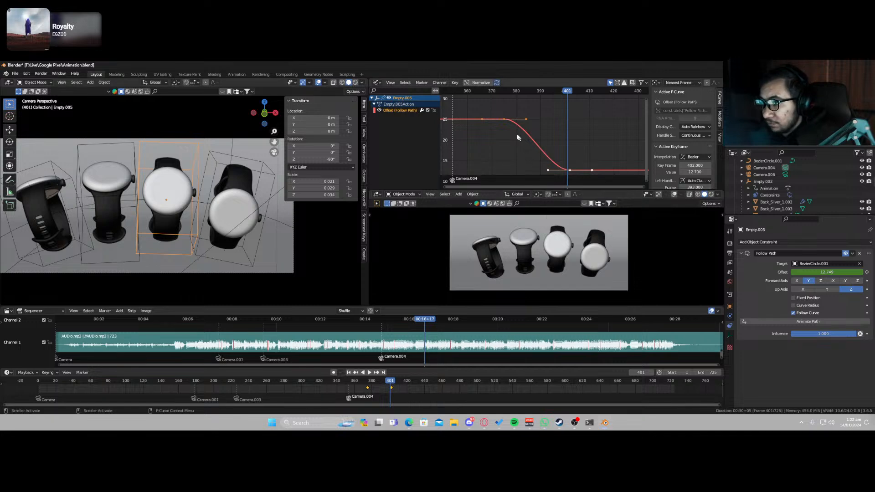
key(s)
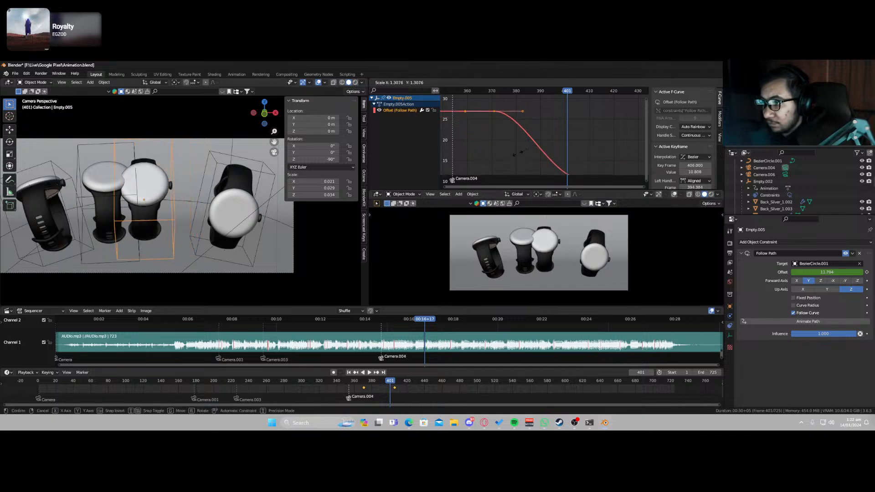
key(x)
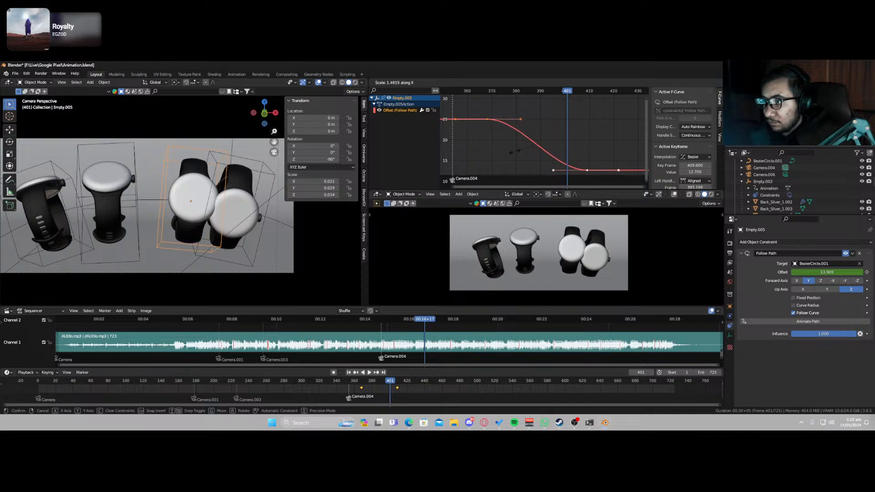
click(510, 124)
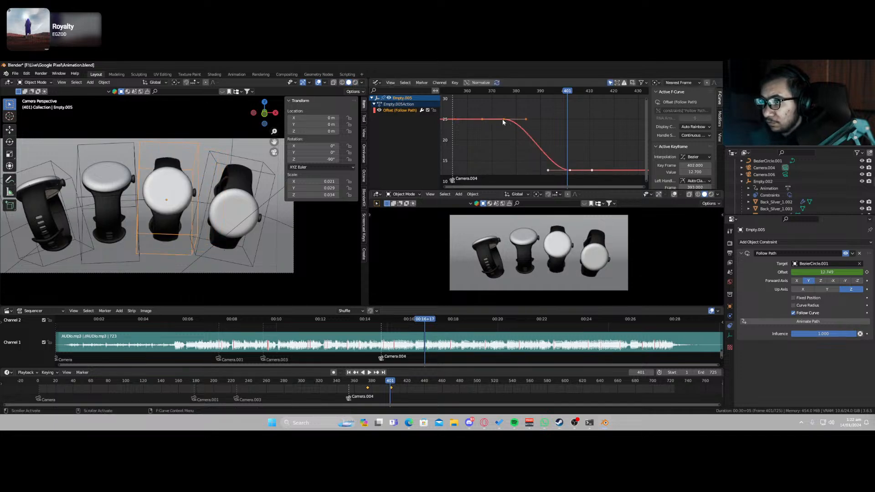
With the pivot point set to Individual Centers, stretch the handles of Empty.005's offset keyframes about 2.4 times along X and play back the slide.
click(656, 82)
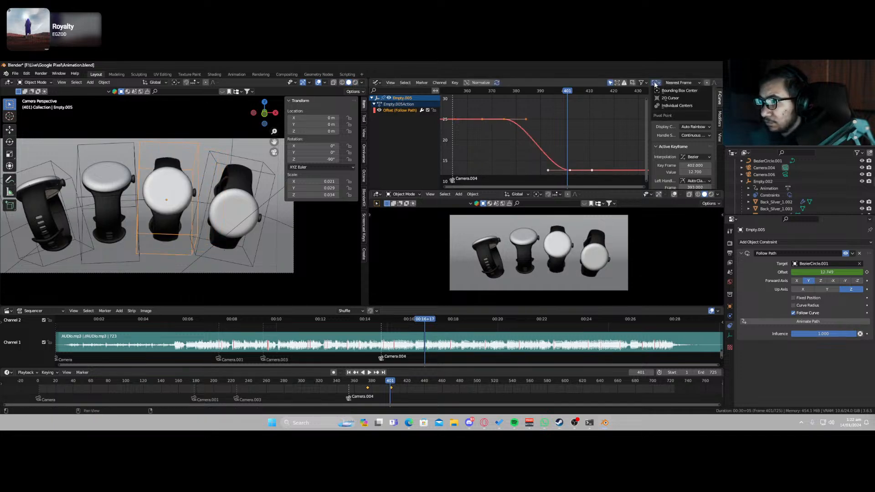
click(661, 106)
key(s)
key(x)
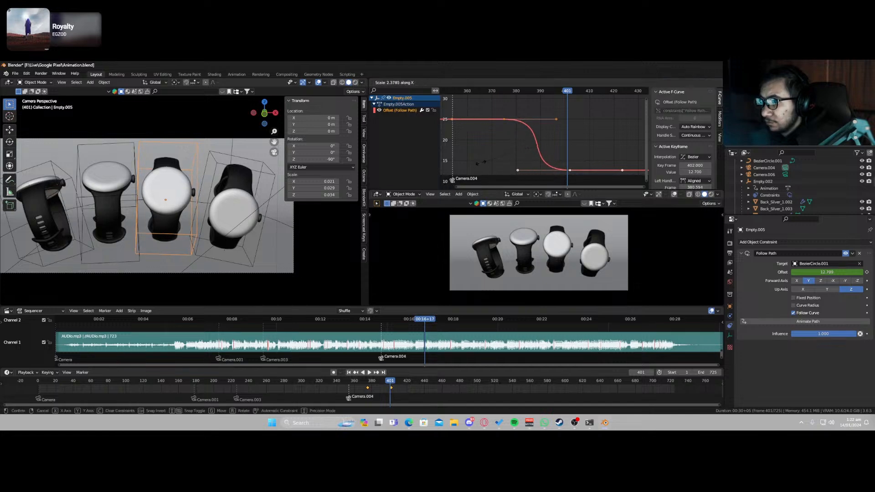
click(480, 166)
key(space)
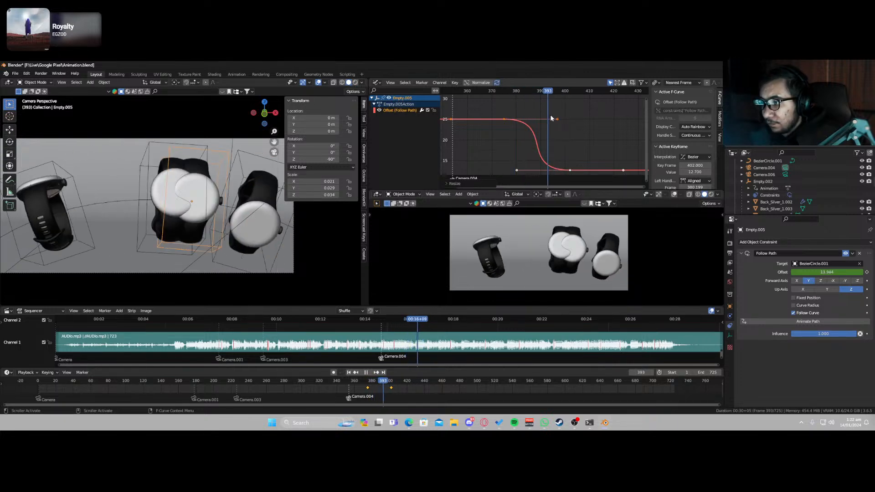
key(Escape)
Stretch the handles of Empty.002's offset keyframes strongly along X and play back the slide.
click(85, 158)
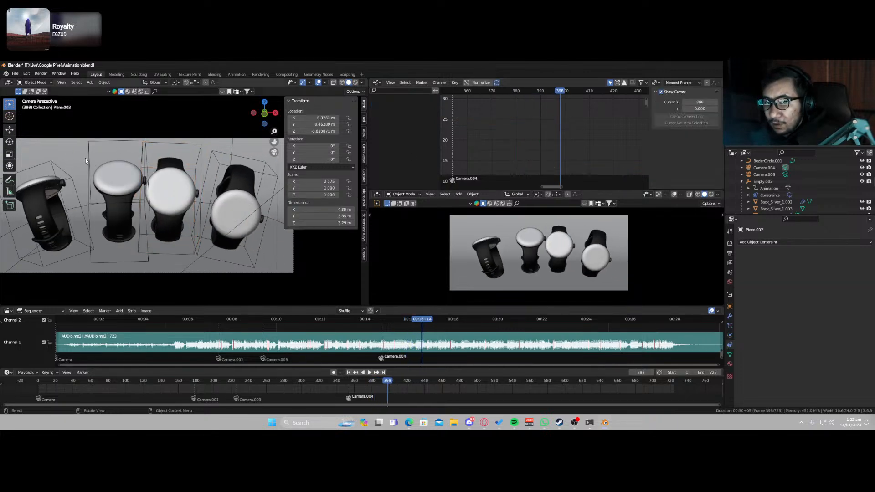
click(89, 157)
scroll(513, 129, down, 1)
scroll(513, 129, down, 1)
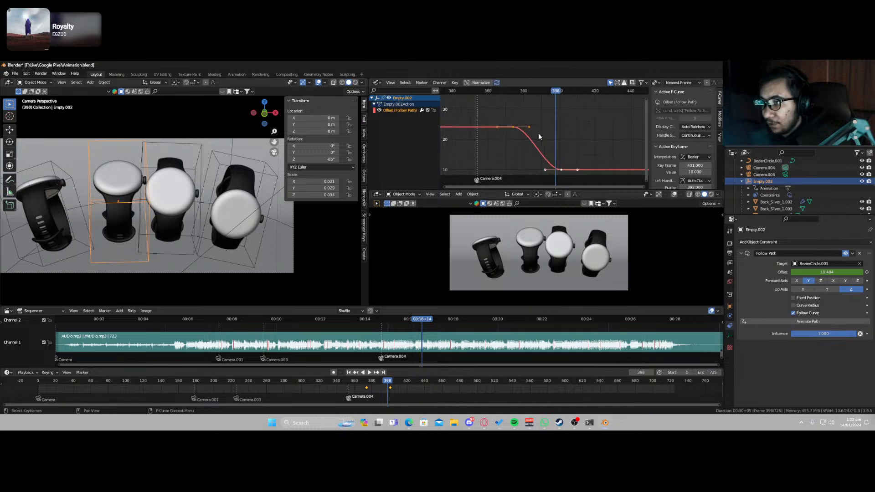
key(s)
key(x)
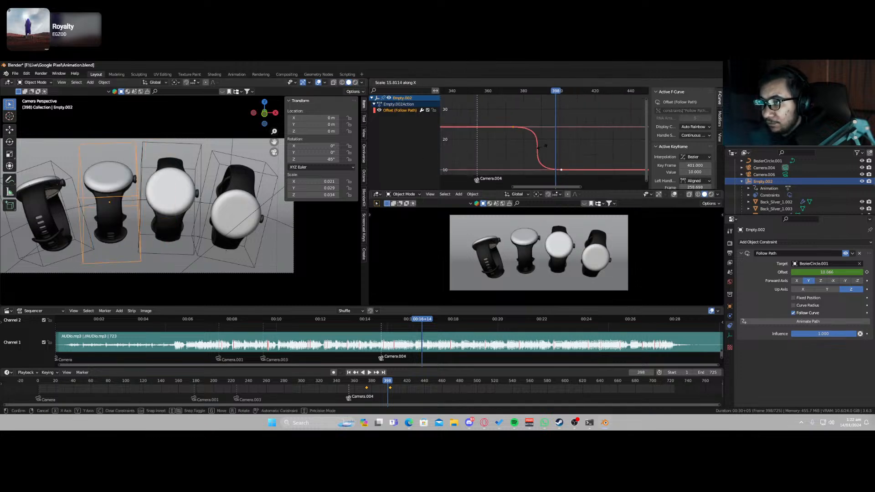
click(541, 152)
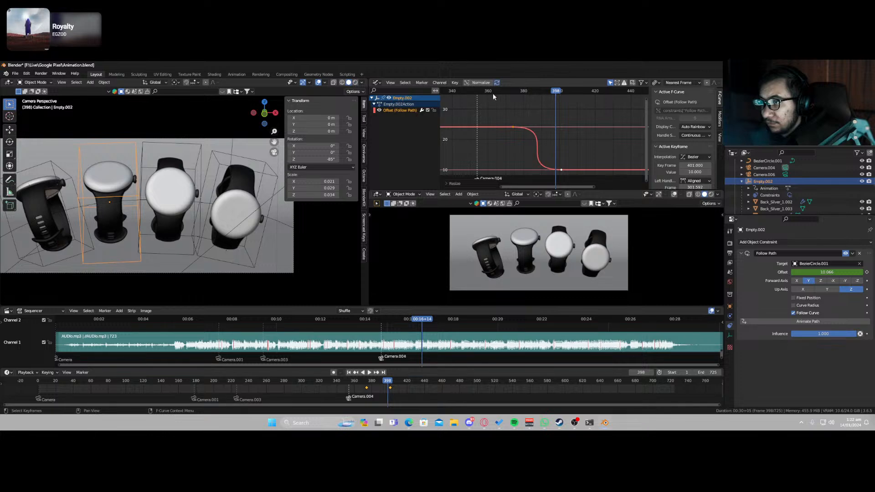
key(space)
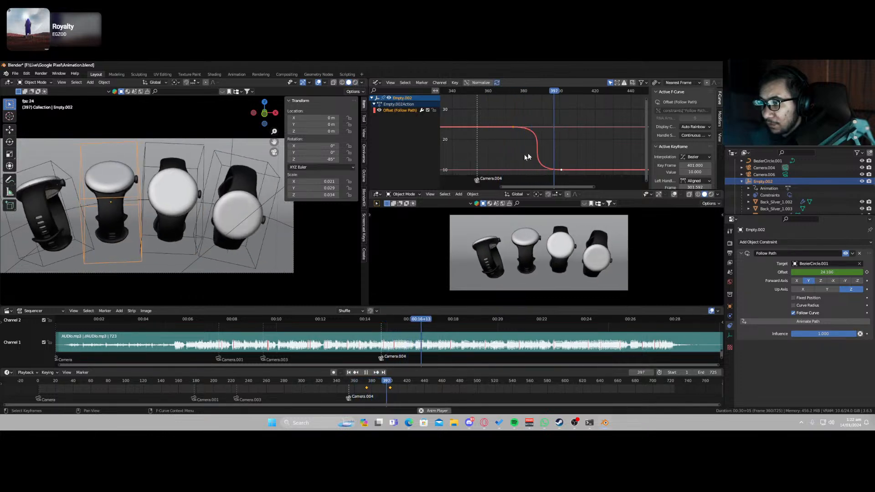
key(space)
Lengthen the handles of Empty.004's offset keyframes by scaling them along X.
click(57, 166)
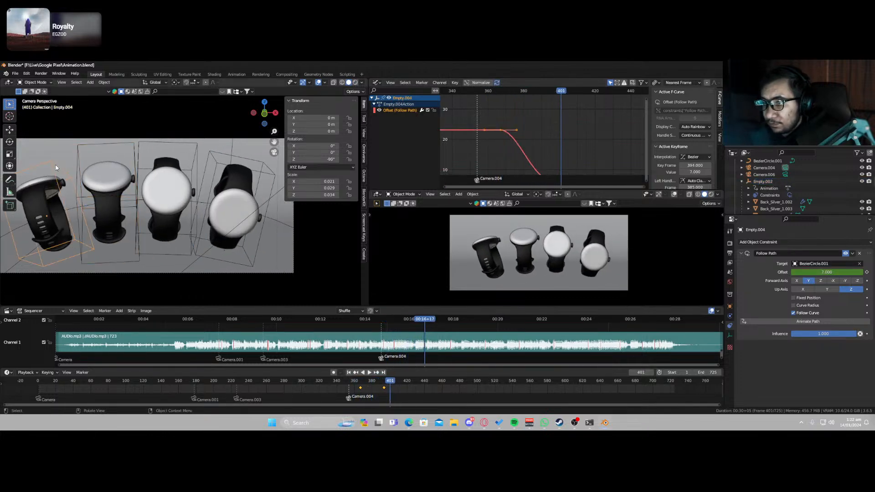
key(Home)
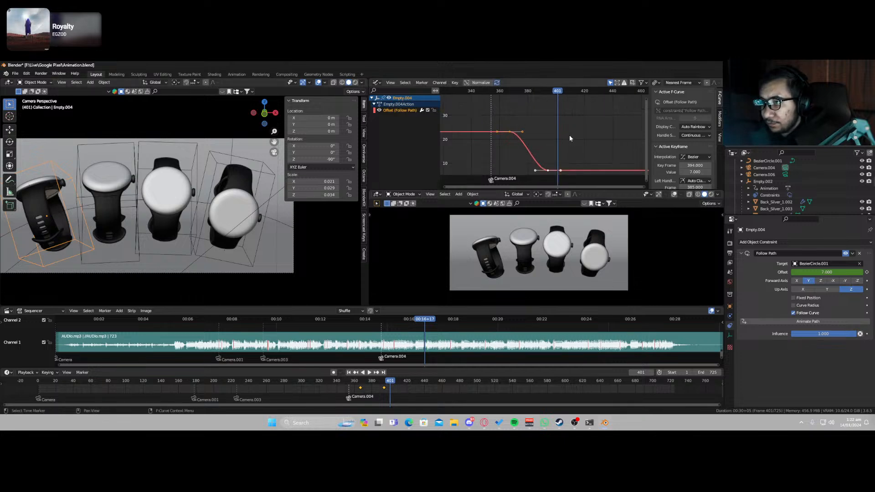
key(s)
key(x)
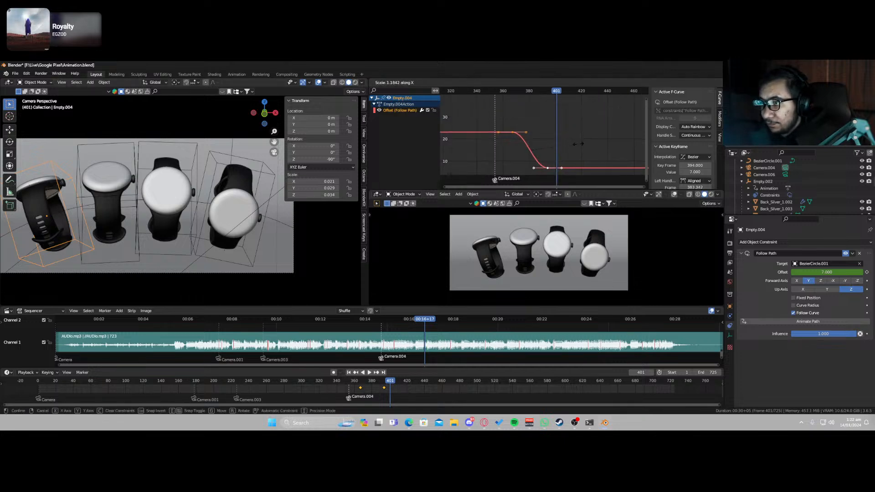
click(629, 155)
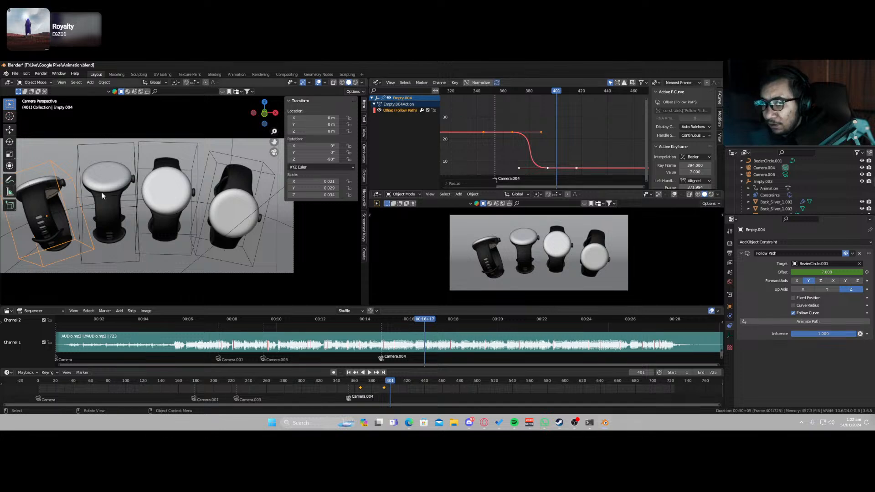
Scale down the overlong handles of Empty.002's offset keyframes and play back the shot from about frame 360.
click(103, 146)
key(s)
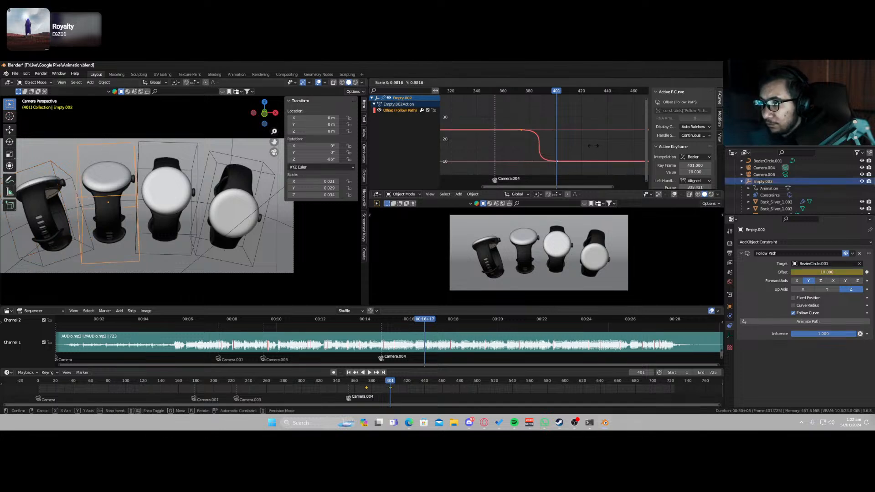
click(548, 153)
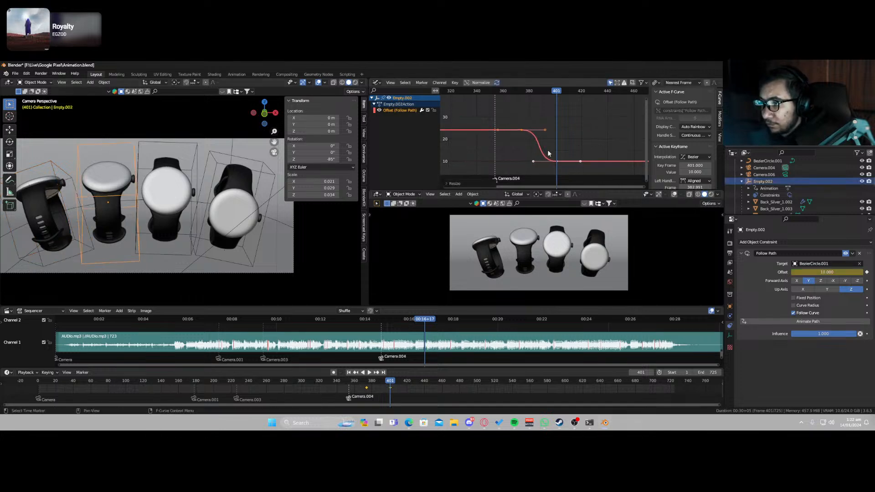
click(501, 91)
key(space)
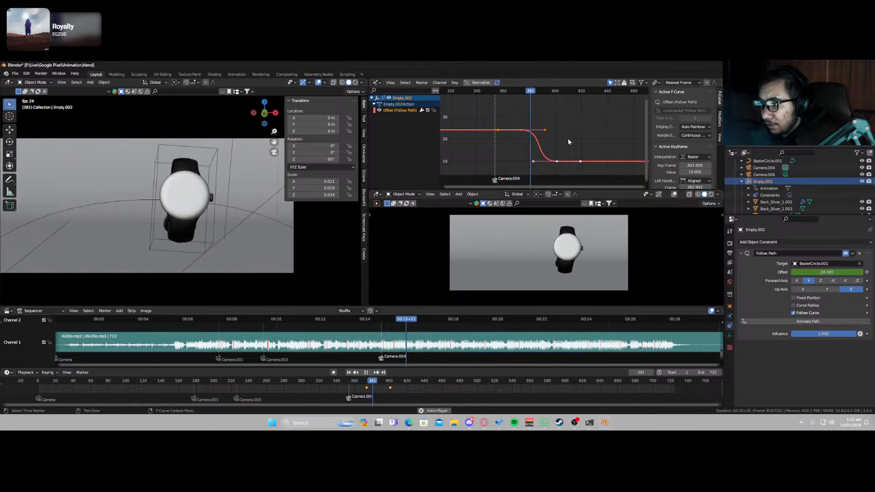
key(space)
Shift Empty.004's offset keyframes later so the last one is at frame 400, play back the shot, and save the file.
click(52, 168)
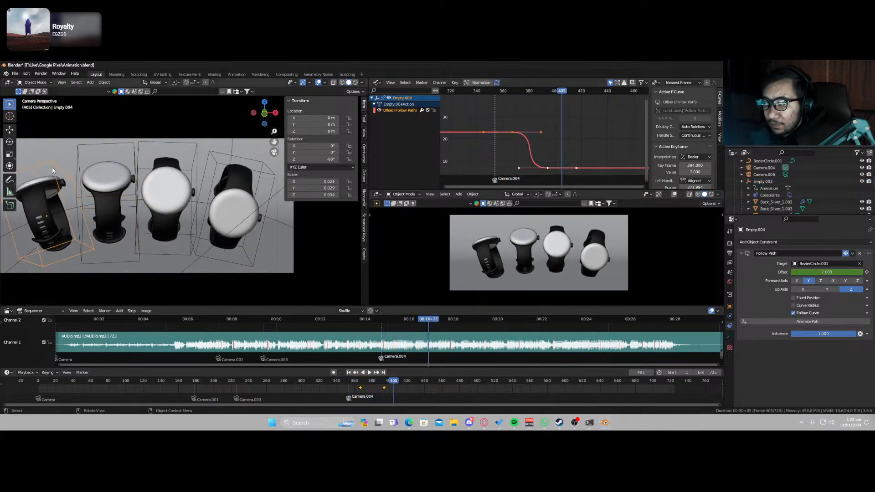
drag(375, 381, 378, 384)
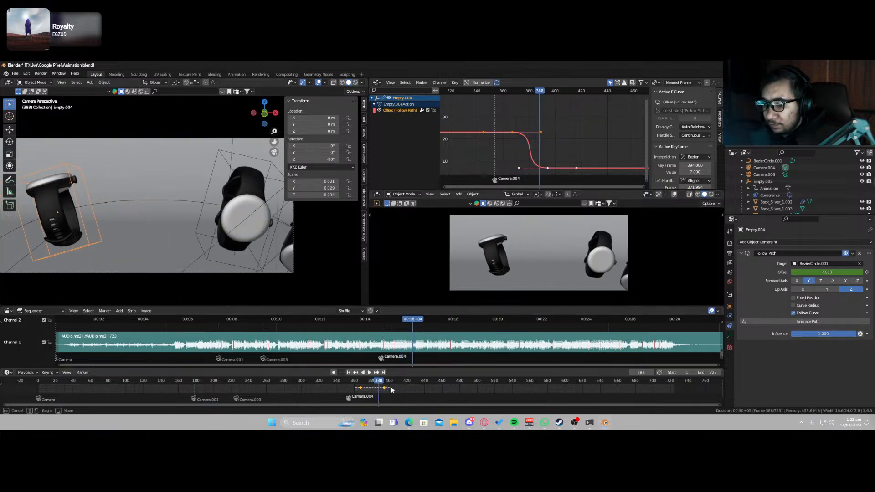
drag(386, 389, 391, 388)
click(341, 382)
key(space)
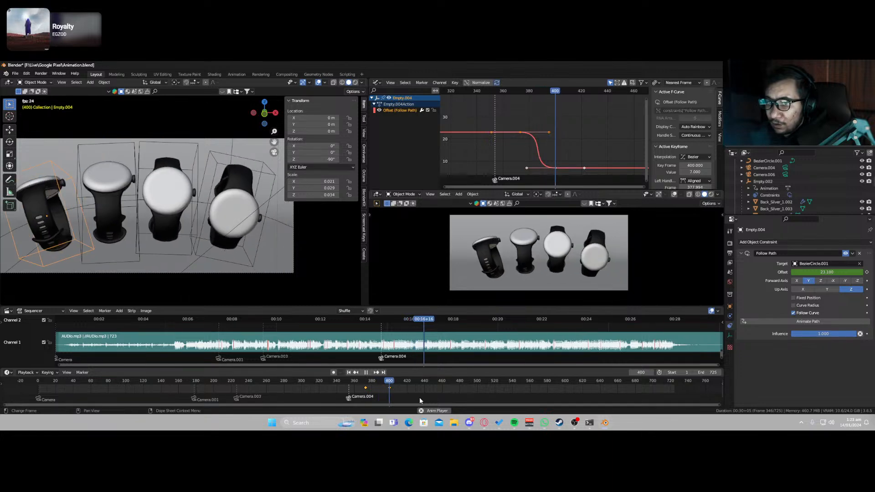
key(space)
key(ctrl+s)
Move the Camera.004 marker later to about frame 366, play back from about frame 291, and save the file.
click(351, 386)
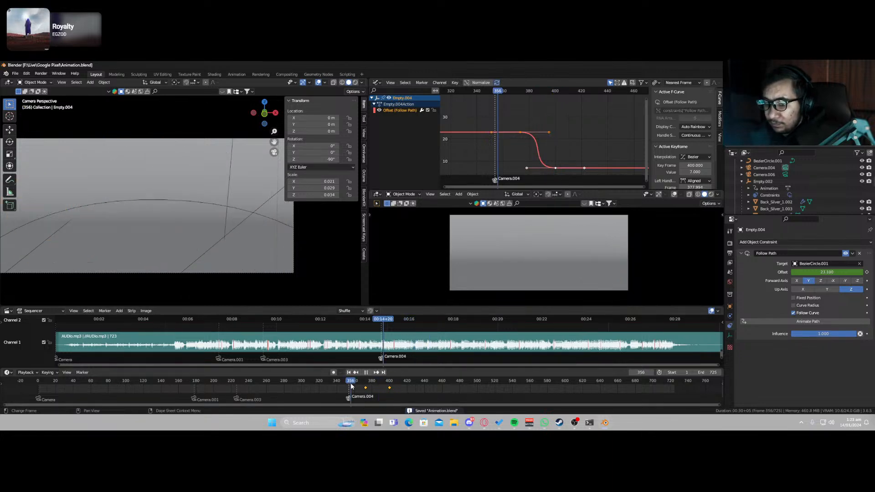
drag(351, 386, 358, 401)
click(294, 383)
key(space)
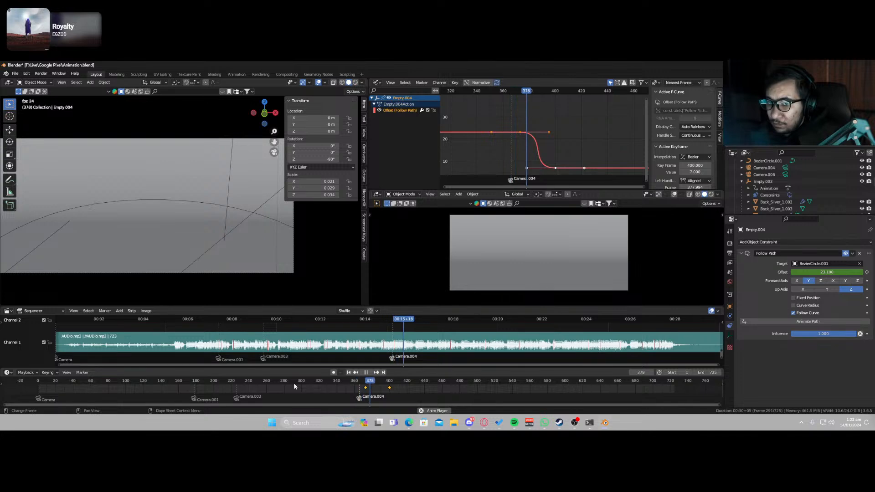
key(space)
key(ctrl+s)
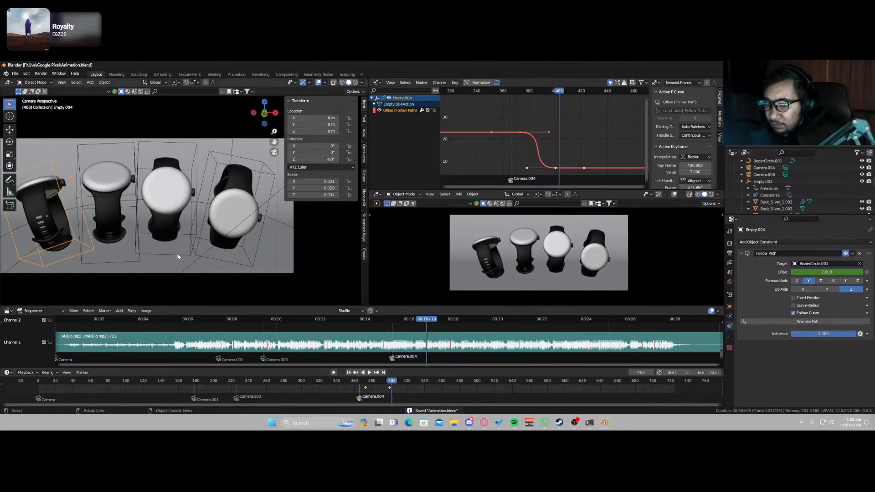
Select Camera.004 with the camera preview rendered, and replace the Graph Editor with the Shader Editor showing the World nodes.
click(201, 273)
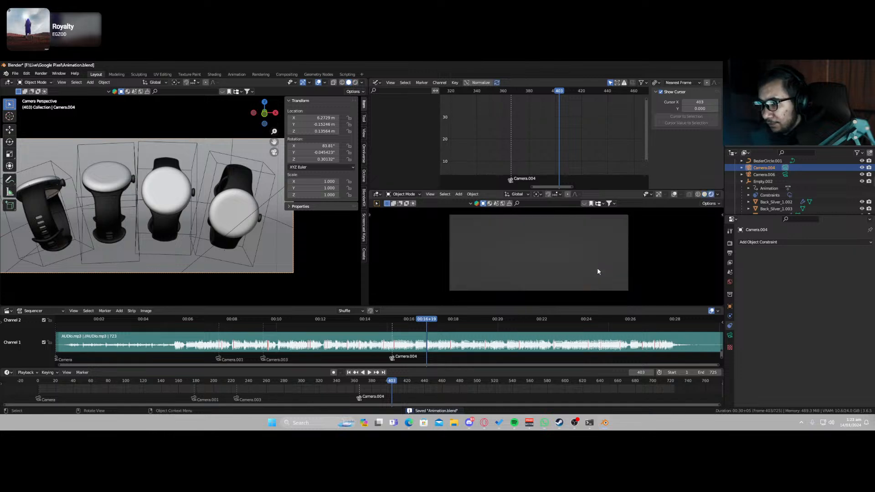
click(376, 82)
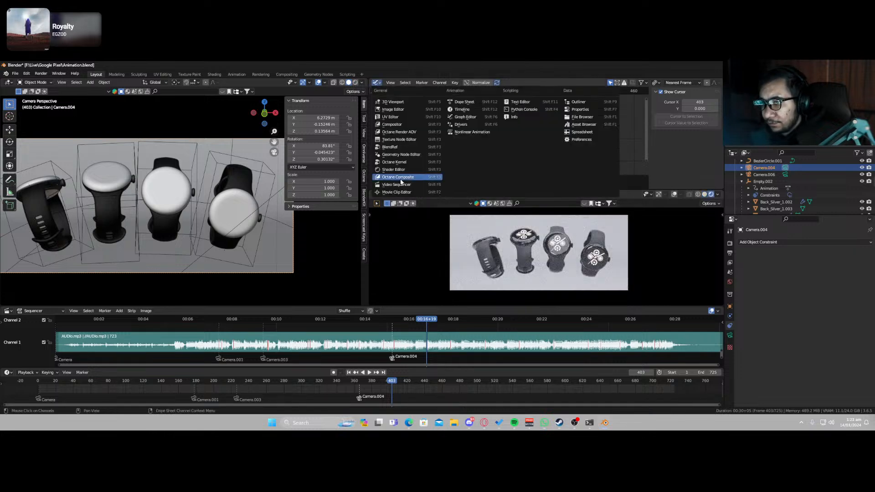
click(411, 170)
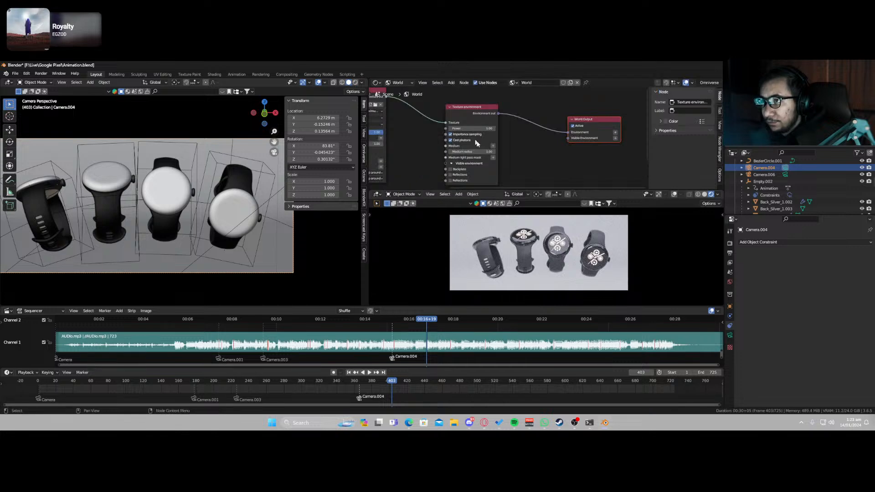
Switch the Shader Editor from World to Object shading and save the file.
click(395, 82)
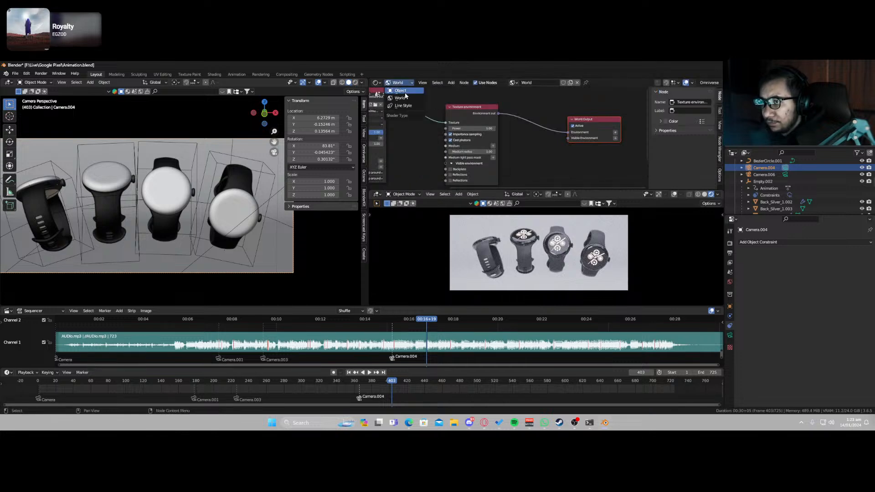
click(399, 92)
key(ctrl+s)
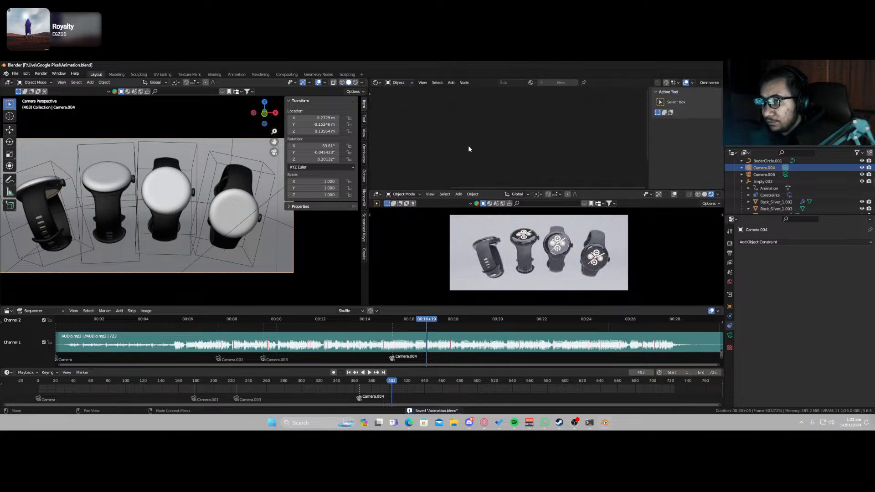
Select the leftmost watch's strap and make its Strap material a single-user copy.
click(67, 207)
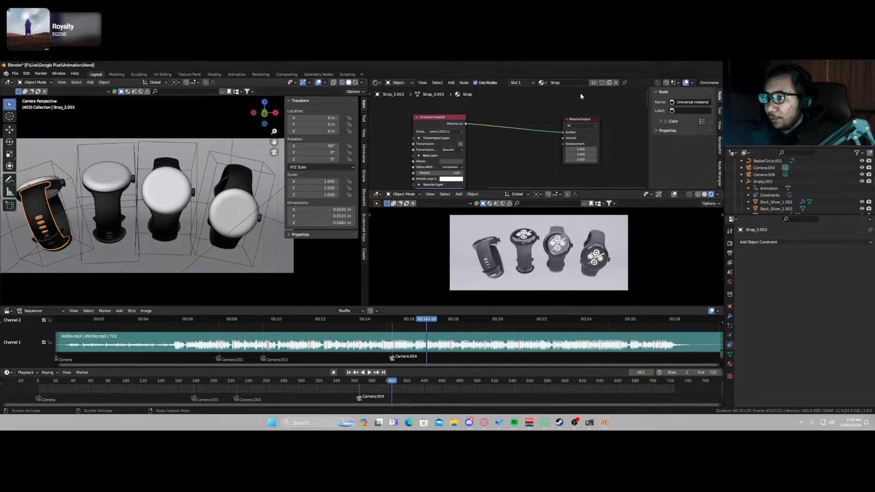
click(592, 82)
scroll(502, 167, up, 5)
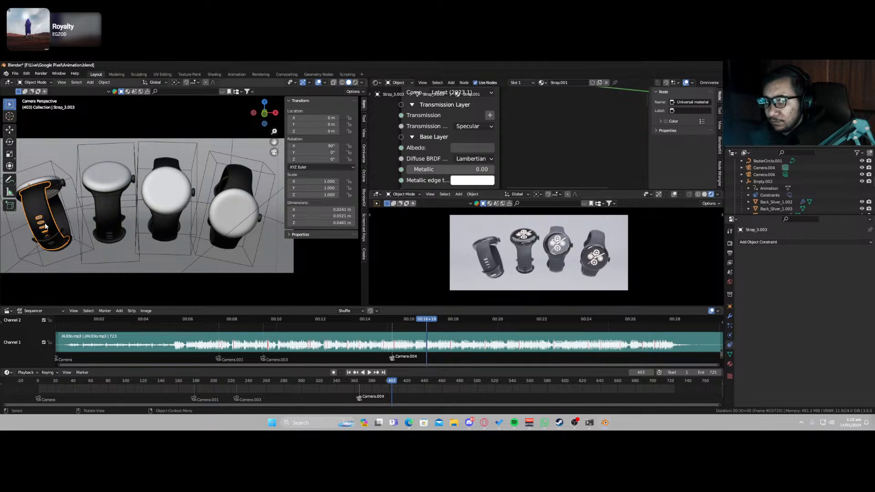
scroll(46, 228, up, 3)
shift+middle_drag(45, 230, 184, 234)
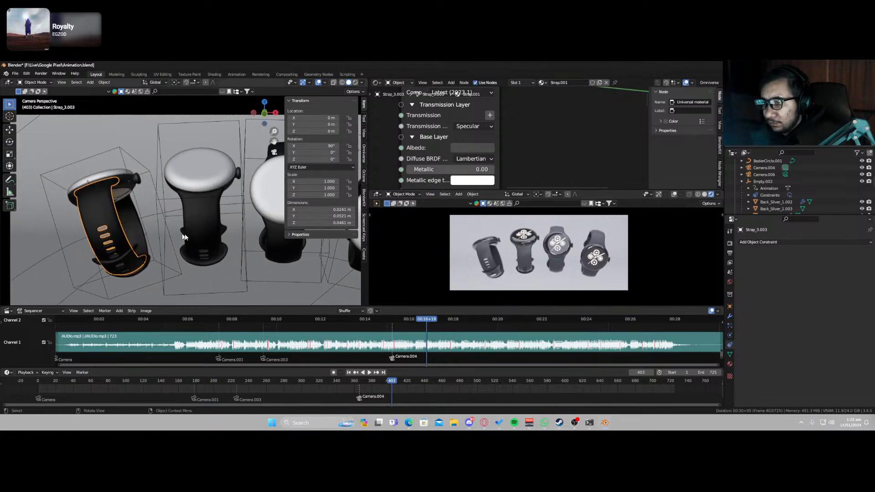
scroll(485, 282, up, 4)
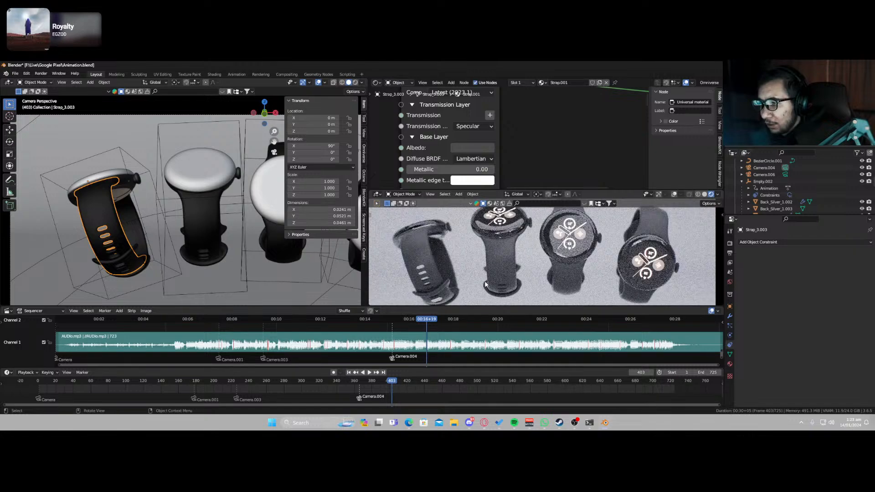
scroll(485, 283, down, 2)
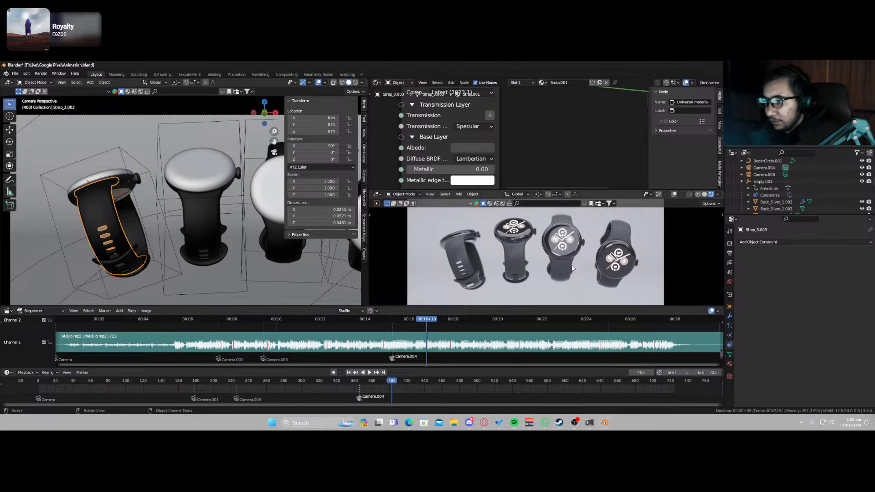
scroll(564, 270, down, 2)
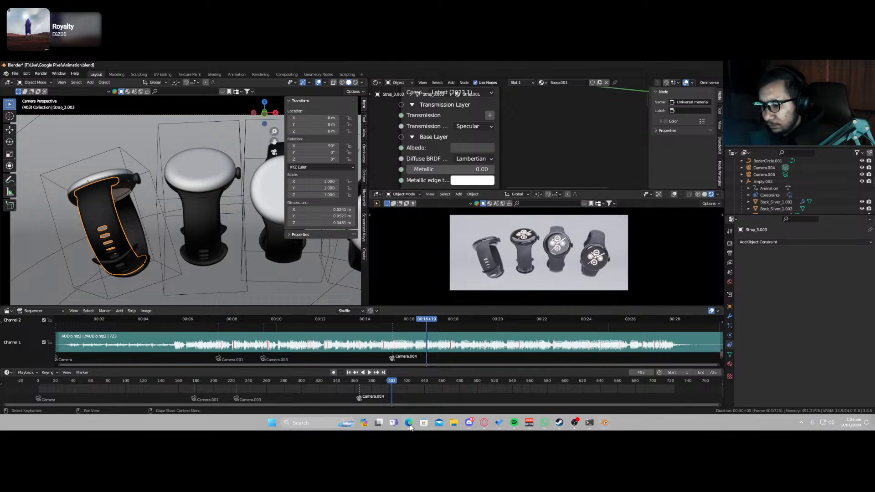
Switch to the Opera GX browser and search the web for "google" in the update page's tab.
mouse_move(409, 426)
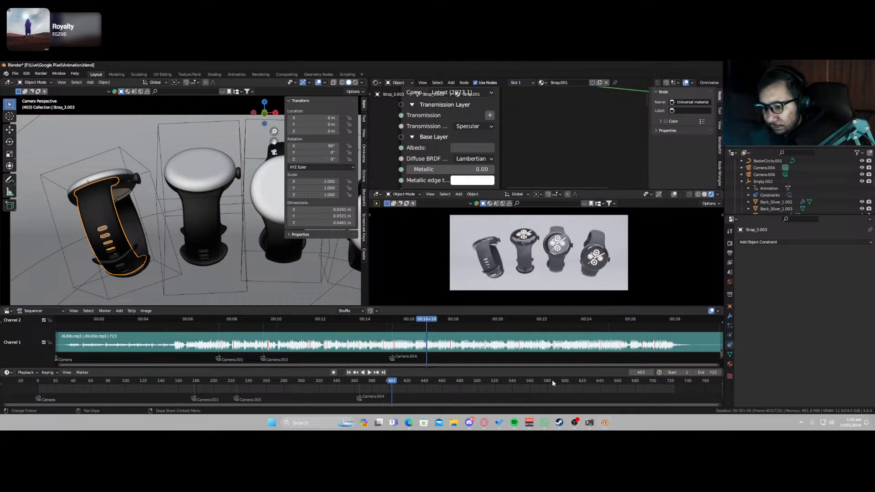
click(483, 423)
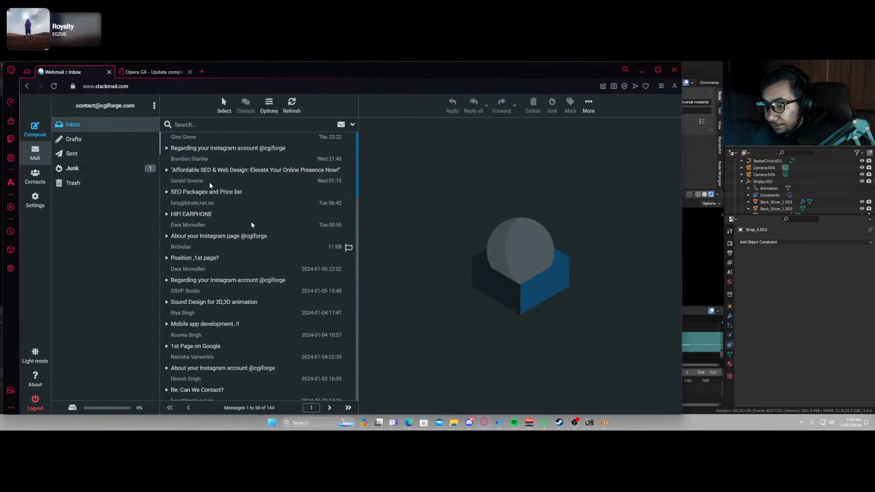
click(168, 72)
click(166, 87)
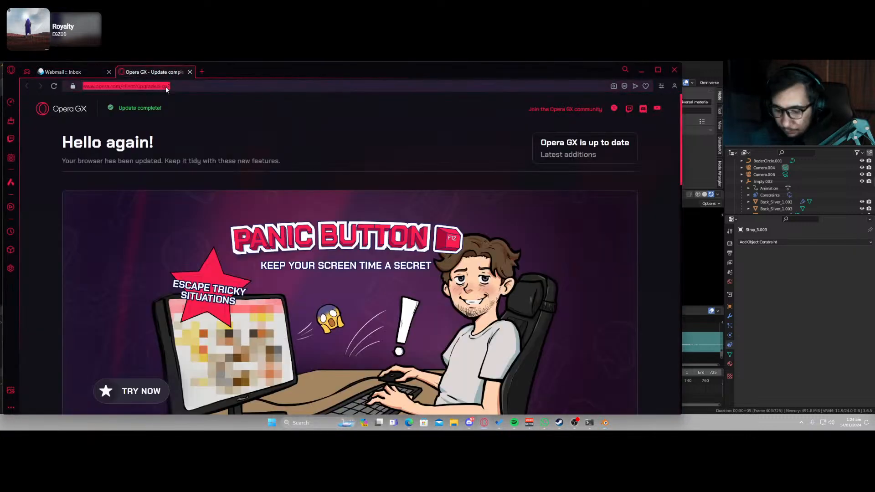
text(goog)
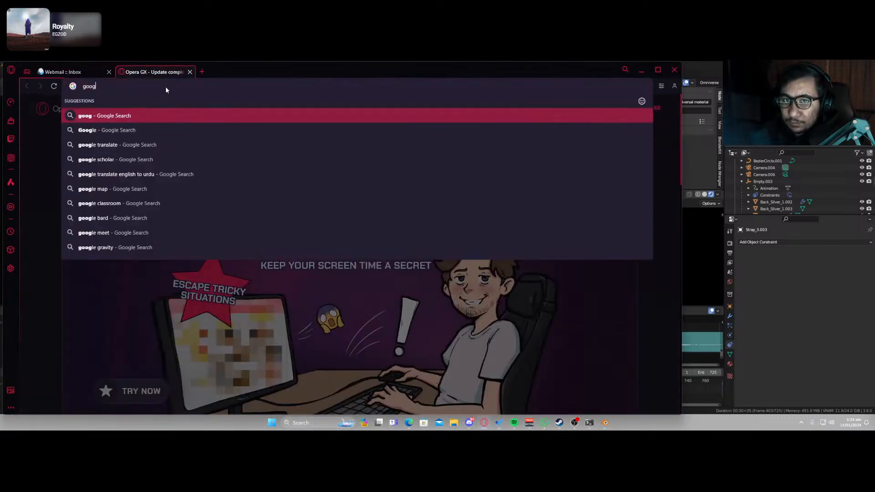
text(le)
key(Return)
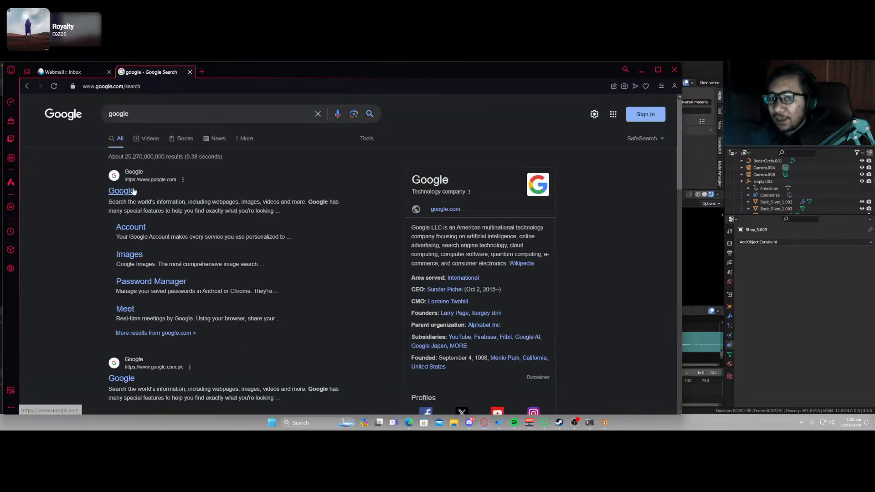
click(186, 138)
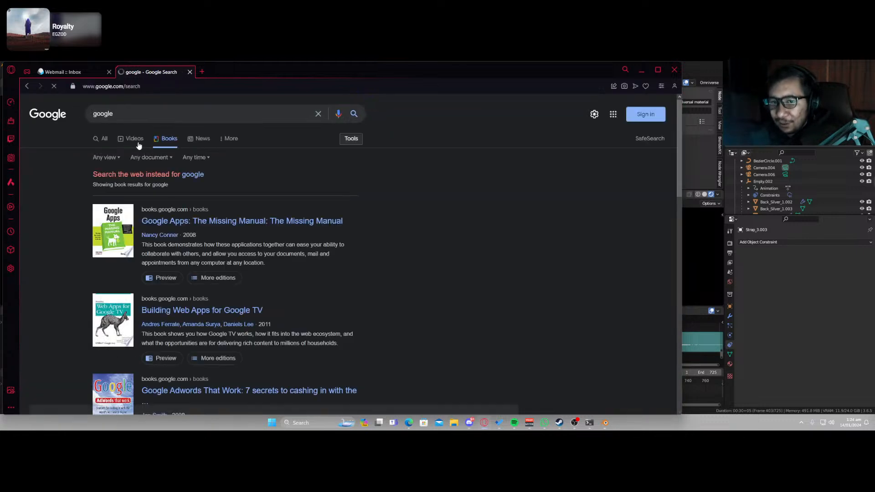
Search Google for "google pixel 2 watch" and show the image results.
click(125, 114)
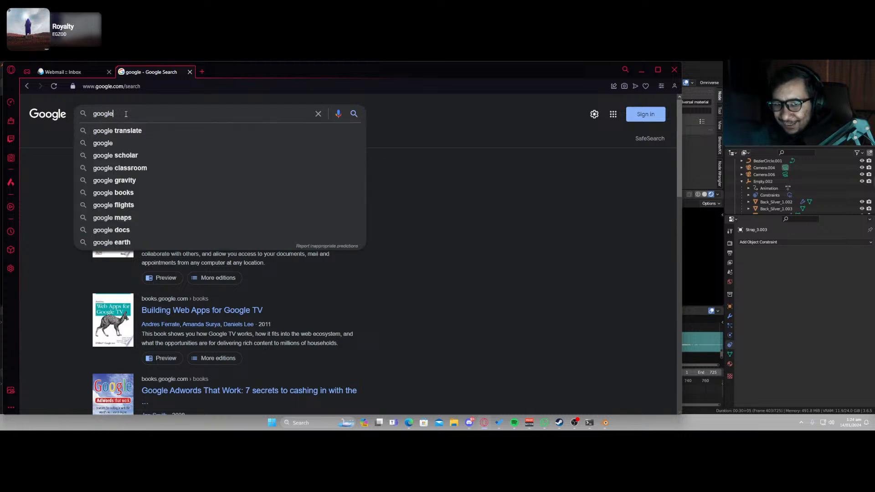
key(BackSpace)
key(BackSpace)
key(BackSpace)
key(BackSpace)
key(BackSpace)
key(BackSpace)
text(google)
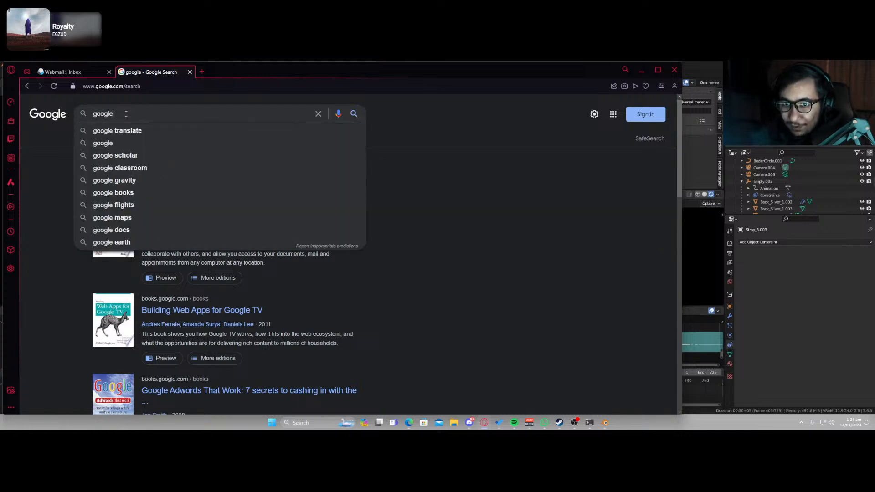
text( pe)
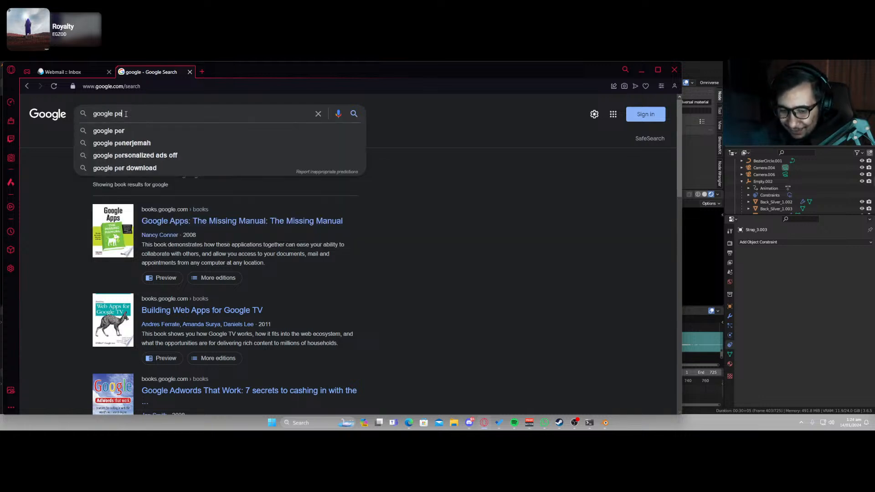
key(BackSpace)
text(ixel 3)
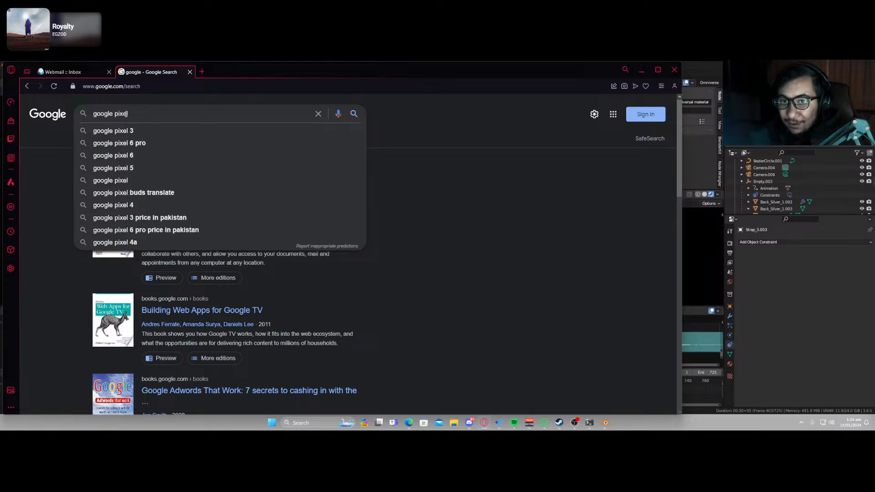
key(BackSpace)
key(BackSpace)
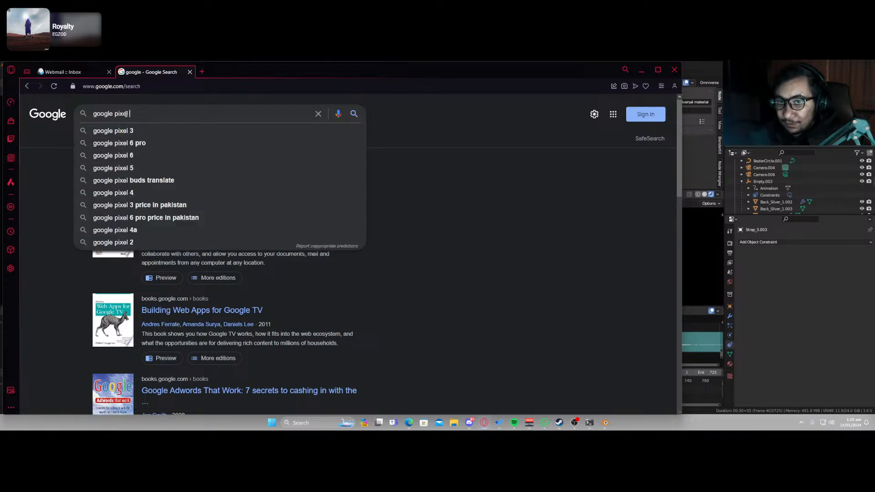
text(2 )
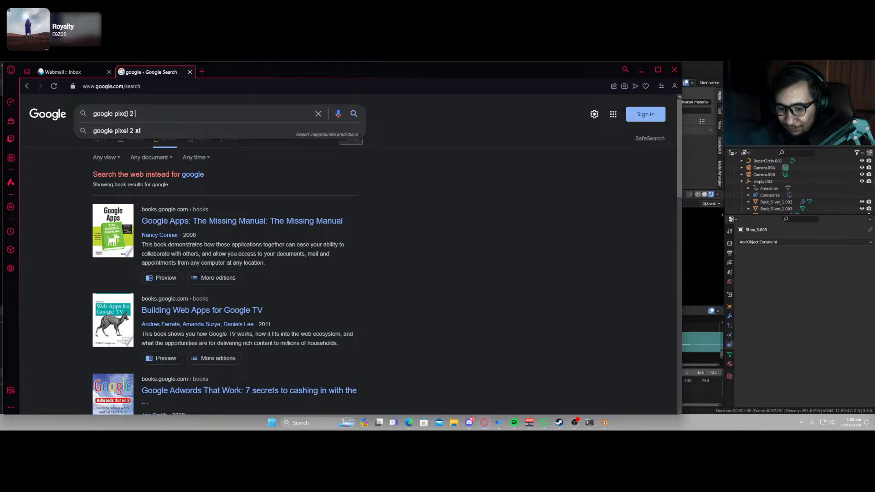
text(watch)
key(Return)
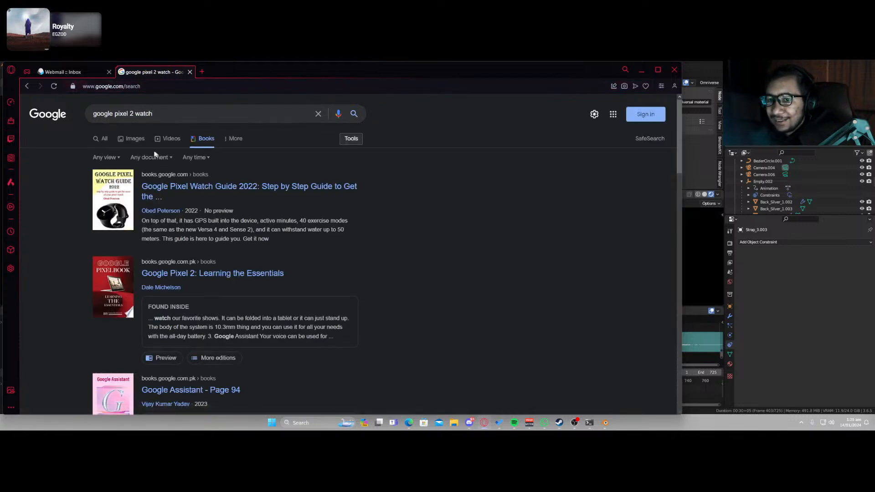
click(133, 142)
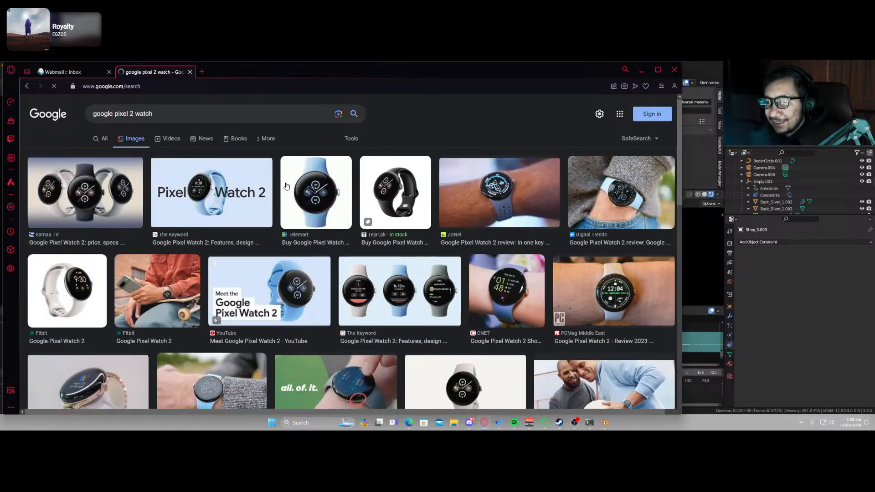
Examine the Pixel Watch 2 images for strap colour references, and close the browser to return to Blender.
scroll(393, 289, down, 1)
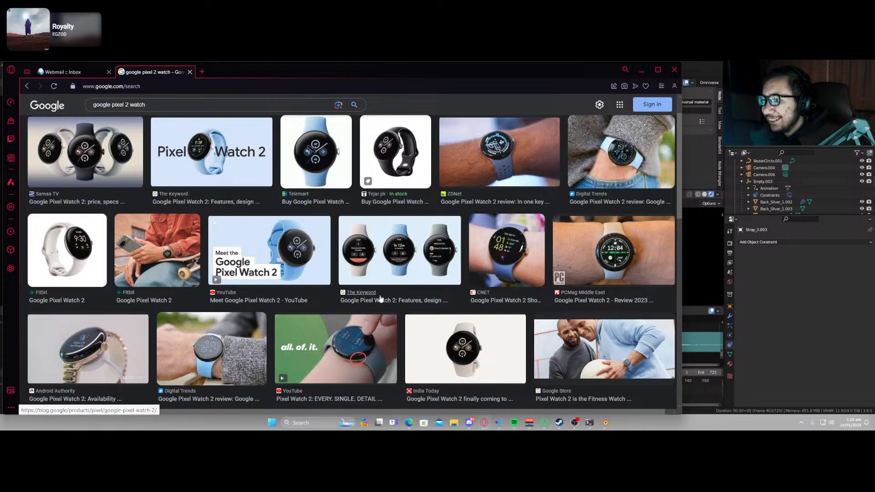
scroll(378, 304, down, 5)
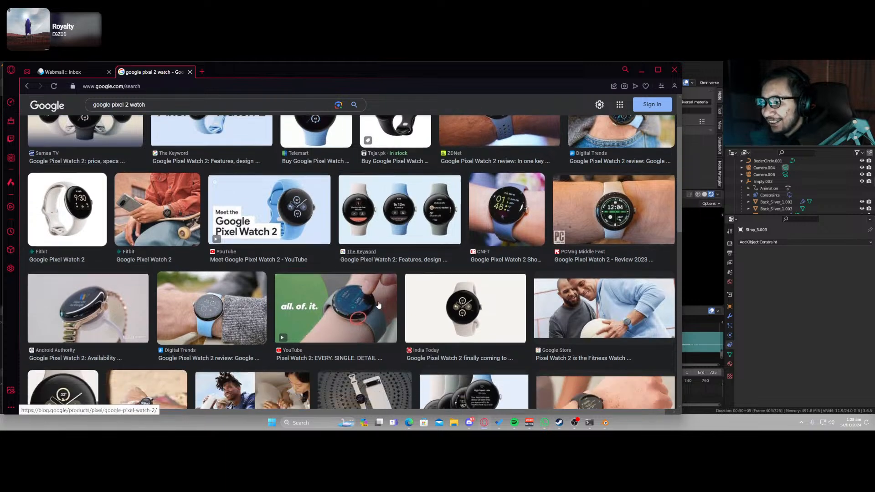
scroll(378, 304, down, 3)
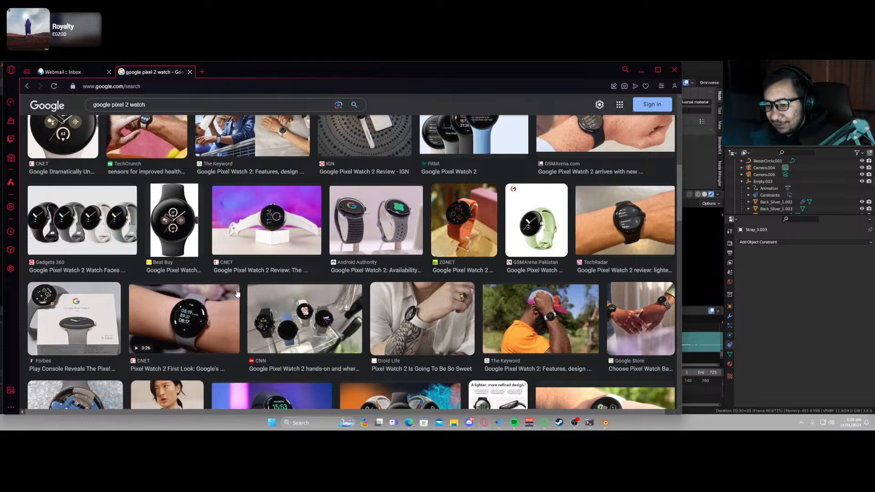
scroll(237, 293, down, 3)
scroll(237, 294, up, 2)
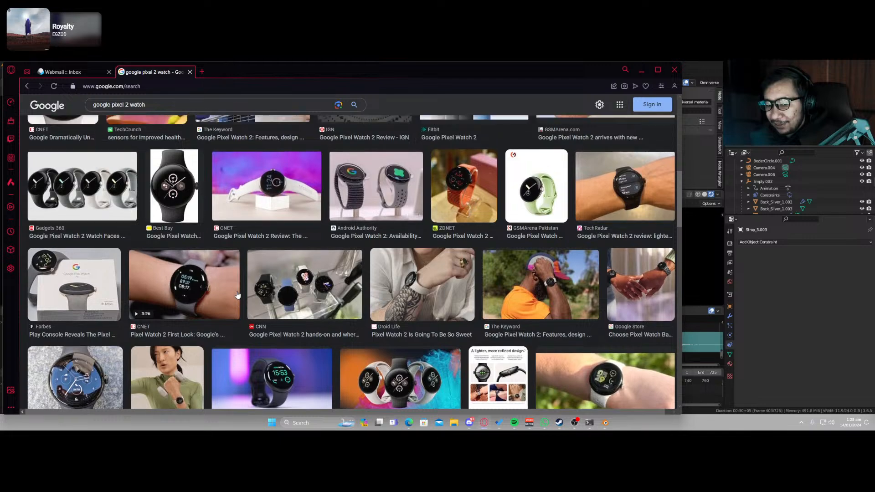
scroll(237, 294, up, 3)
scroll(236, 295, up, 4)
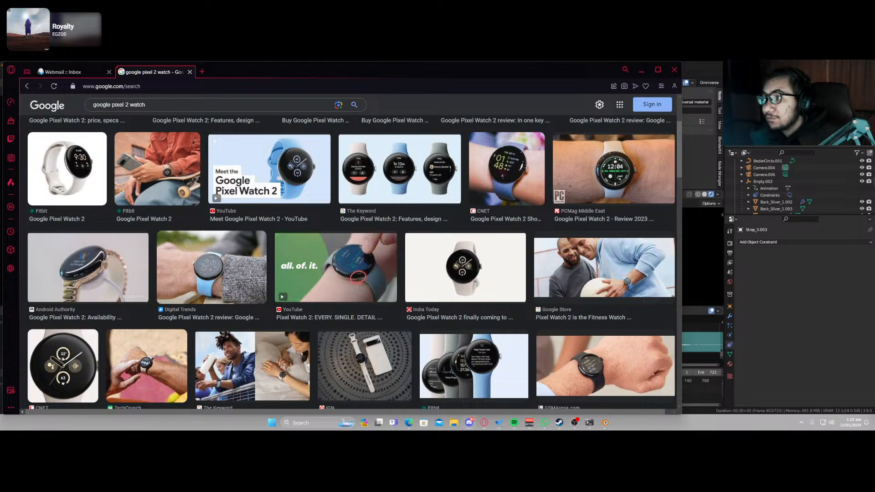
click(674, 69)
click(376, 263)
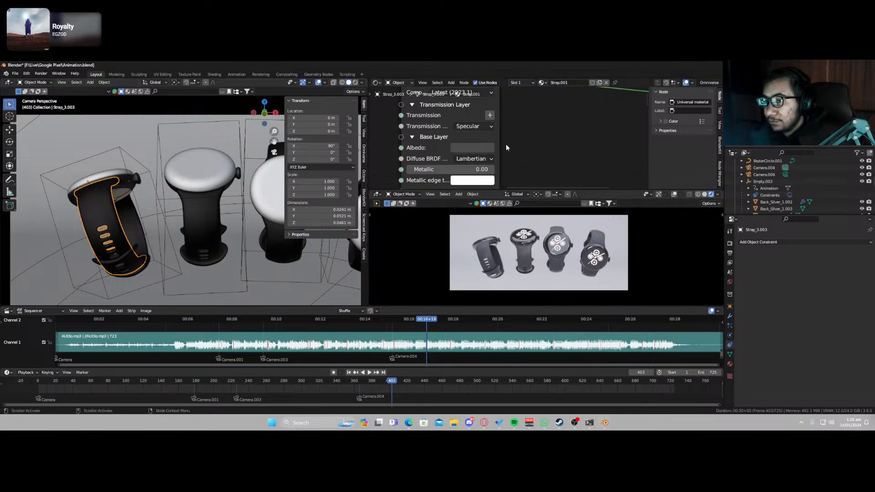
Set the leftmost strap's albedo to a bright light blue with hue 0.596 and saturation 0.658, and inspect it in the rendered preview.
click(483, 148)
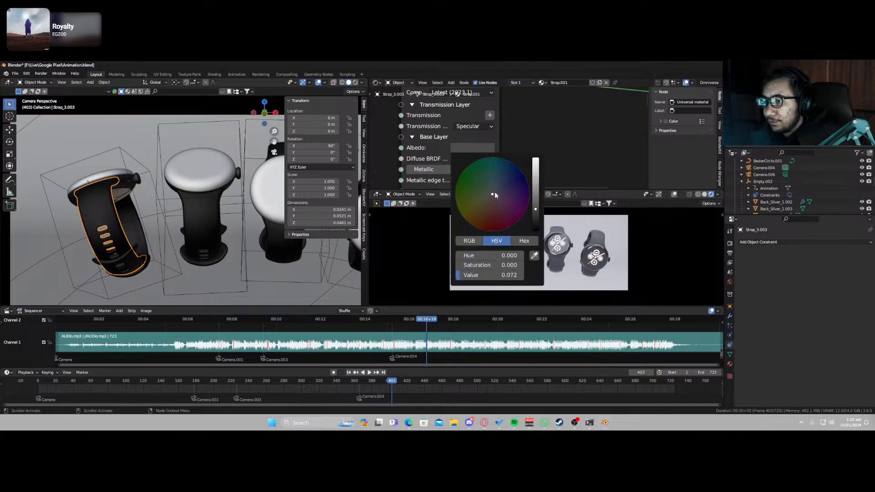
drag(494, 192, 500, 181)
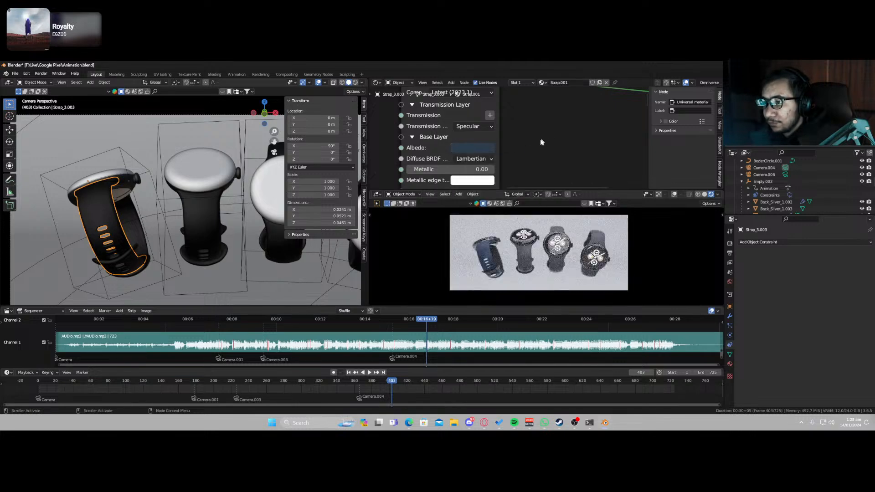
click(478, 148)
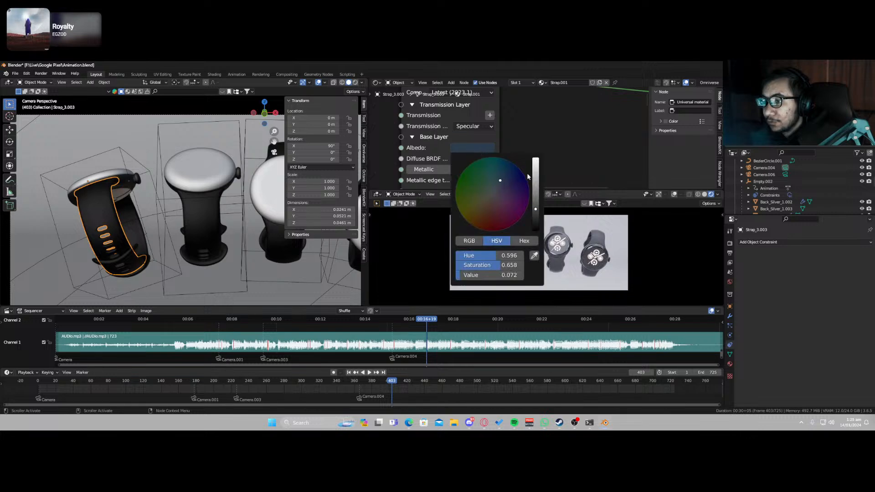
click(534, 175)
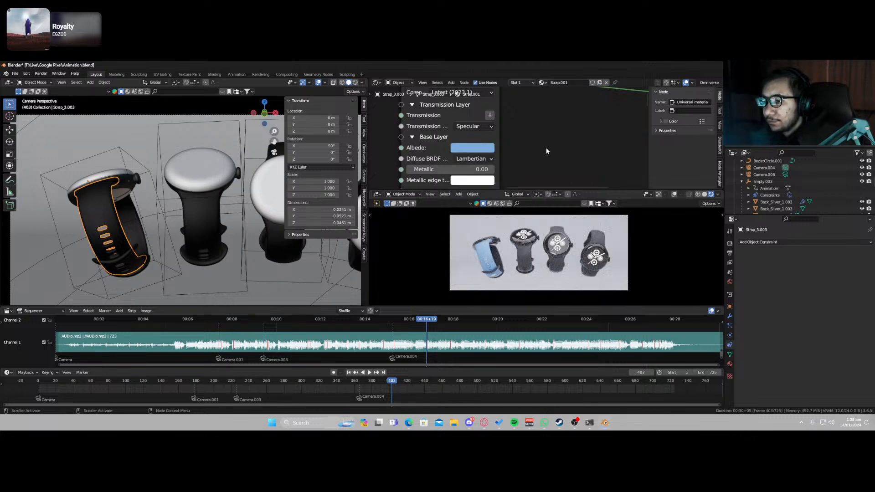
scroll(476, 269, up, 5)
scroll(478, 255, down, 5)
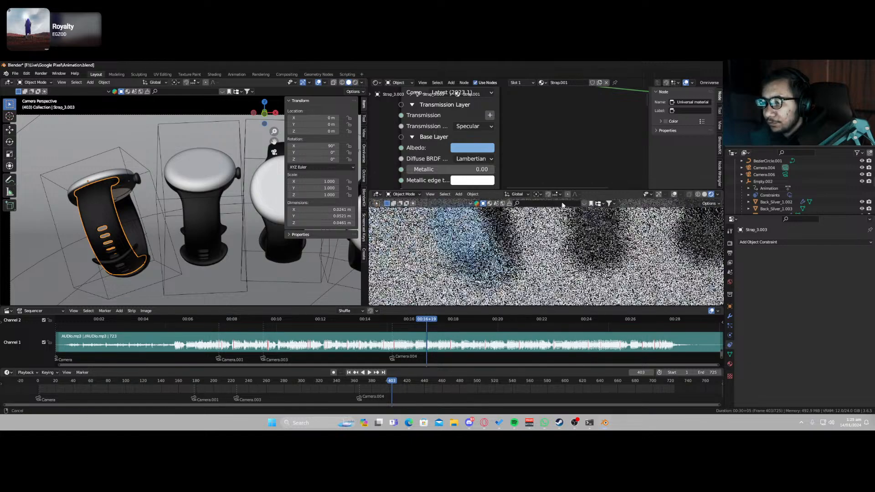
scroll(511, 242, down, 3)
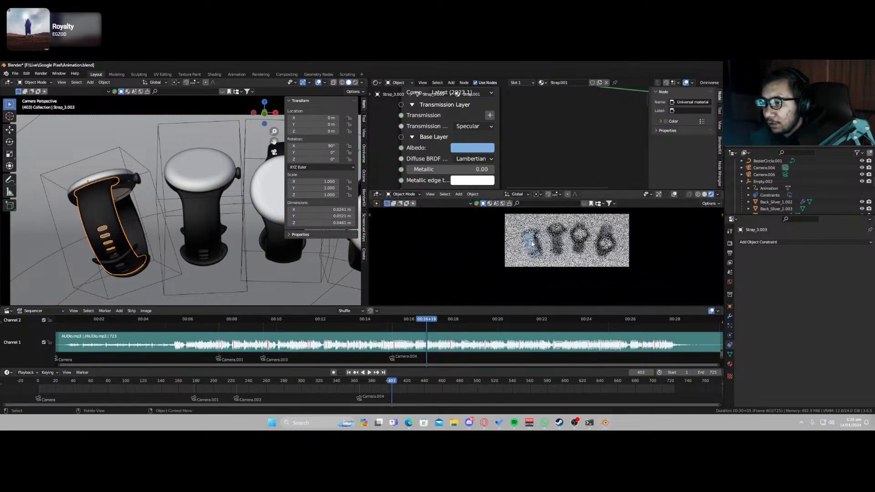
scroll(509, 259, up, 8)
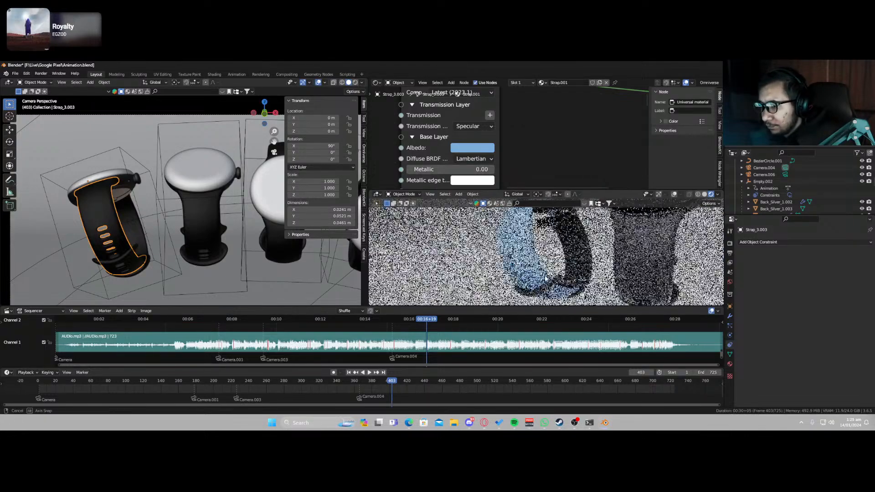
Link the light blue strap material to the black buckle half of the leftmost watch's strap.
scroll(565, 246, down, 2)
click(569, 239)
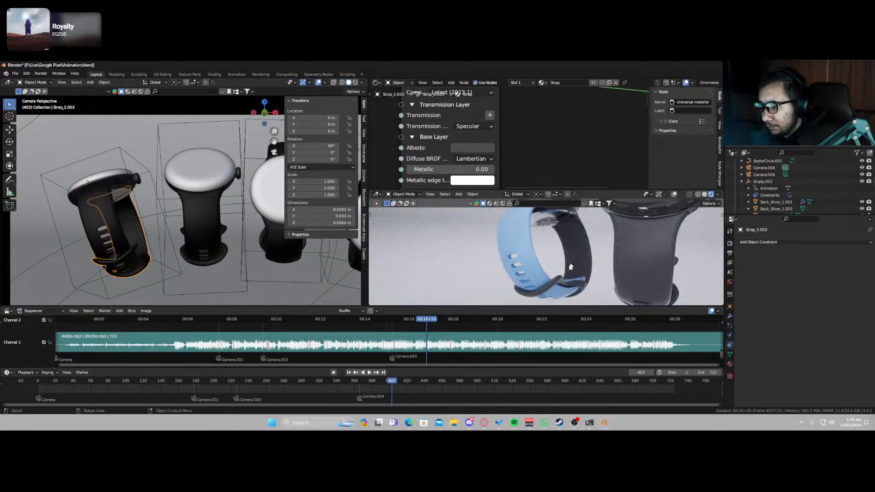
click(532, 273)
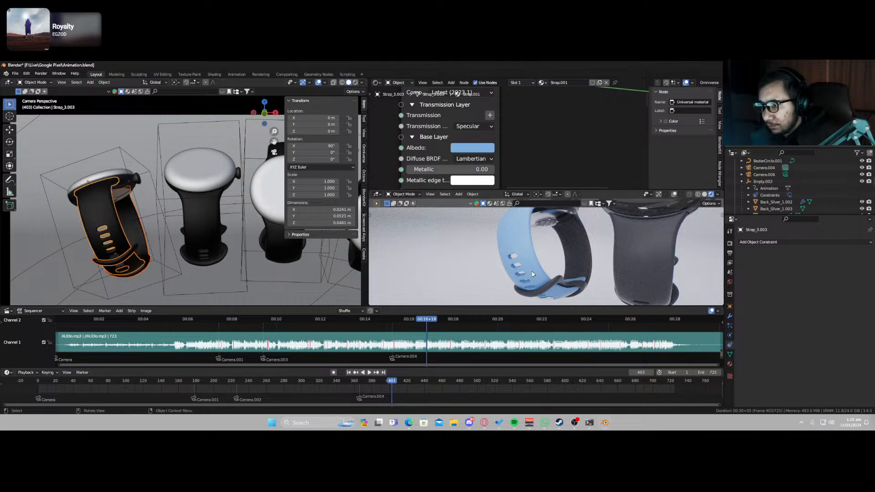
key(ctrl+l)
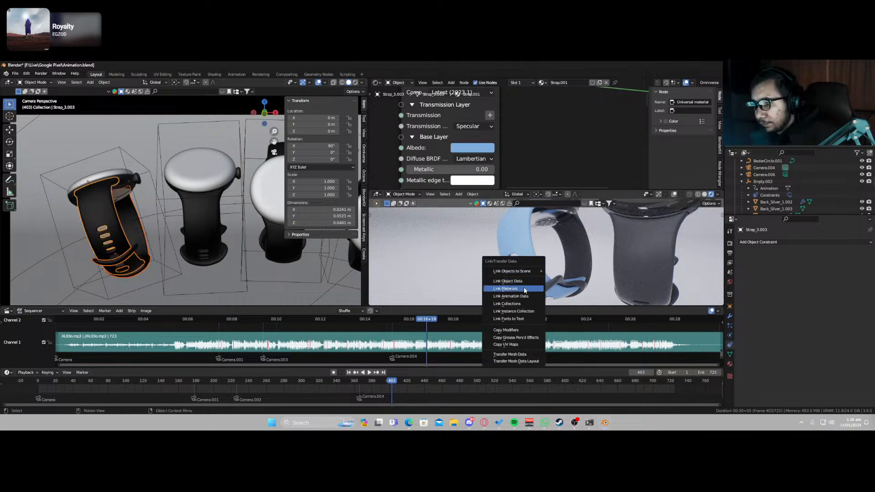
click(524, 289)
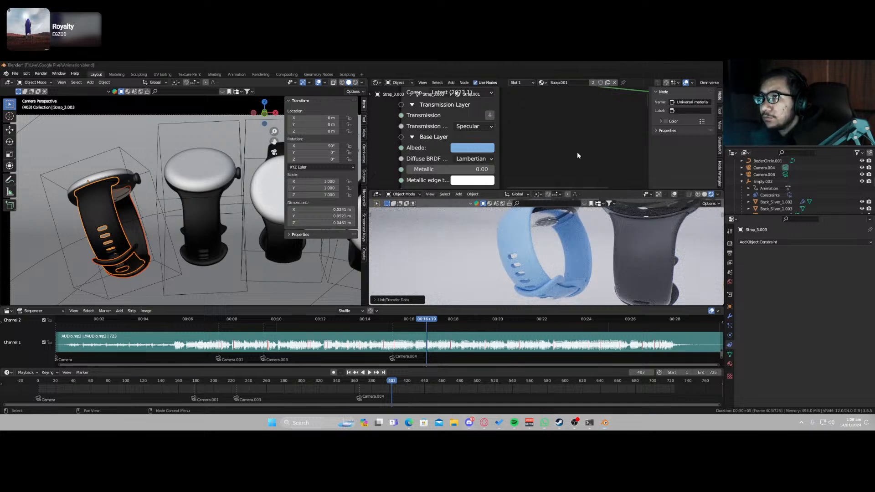
Select the leftmost watch's crown and make its Winder and Frame_Metal materials single-user copies.
click(560, 236)
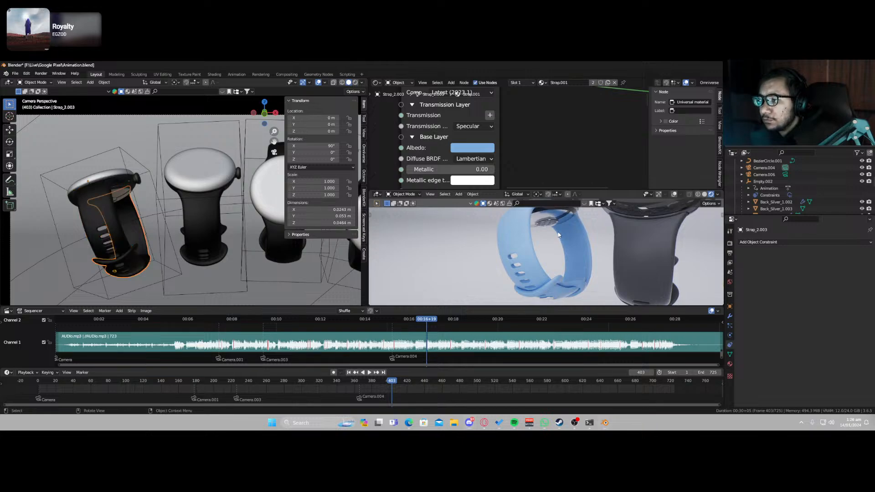
middle_drag(559, 235, 568, 268)
shift+middle_drag(569, 223, 568, 257)
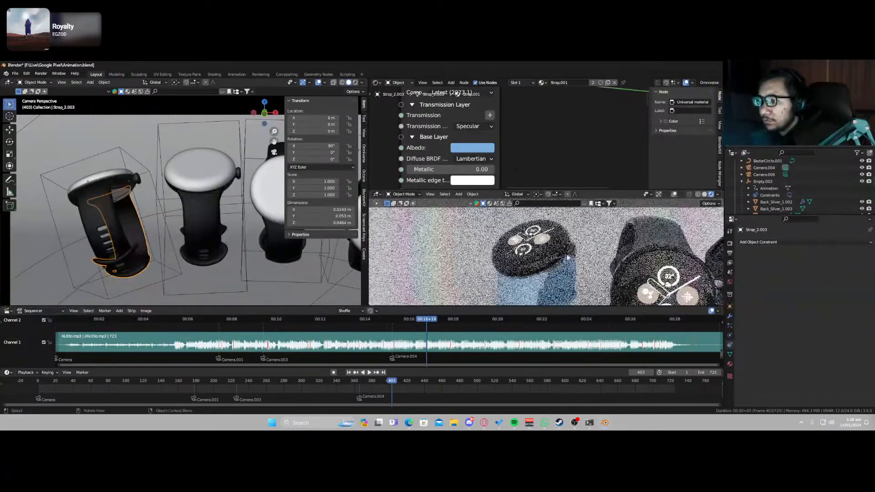
click(574, 250)
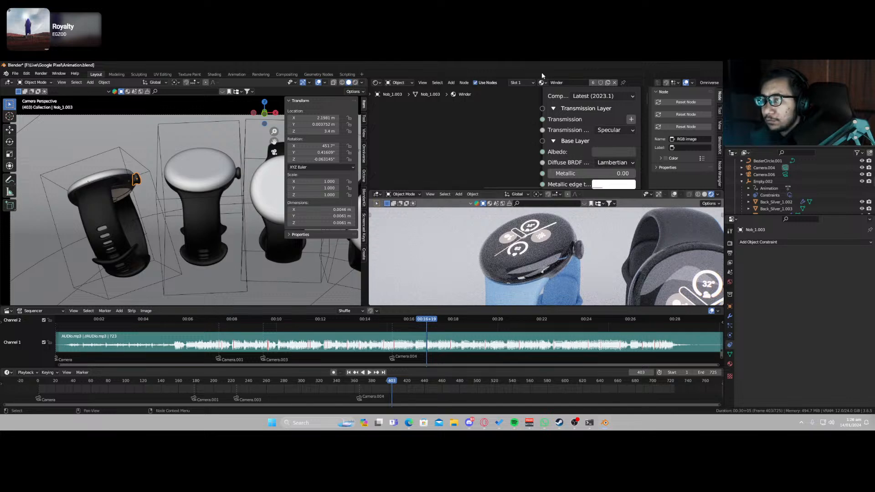
key(Home)
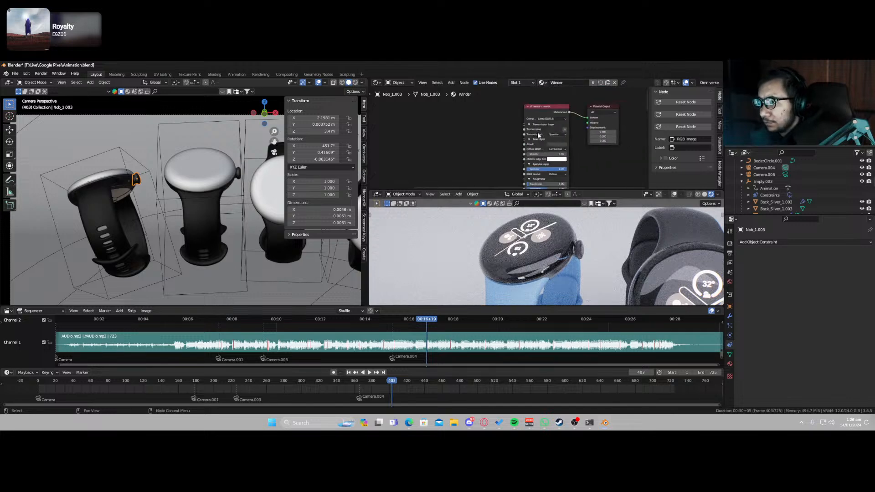
click(729, 363)
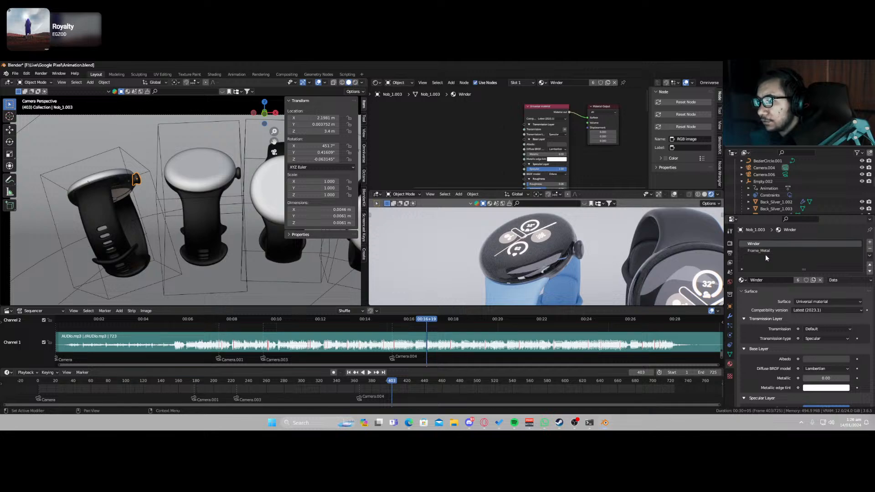
click(796, 280)
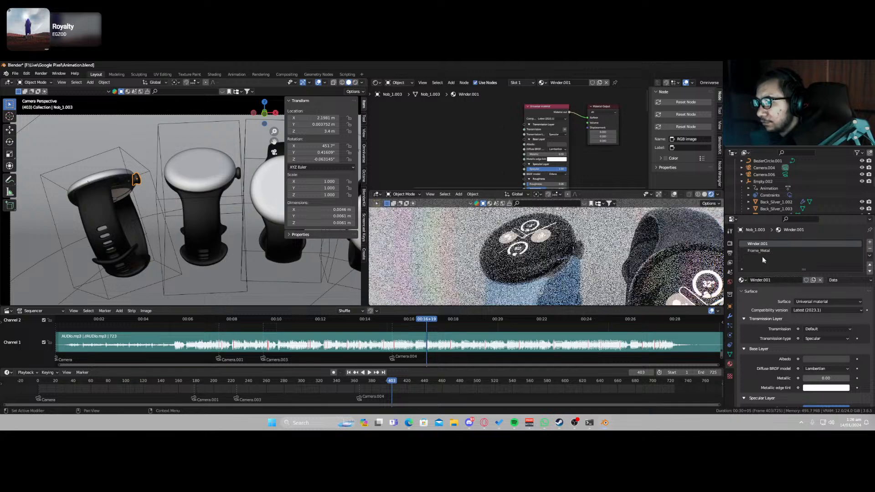
click(761, 251)
click(796, 279)
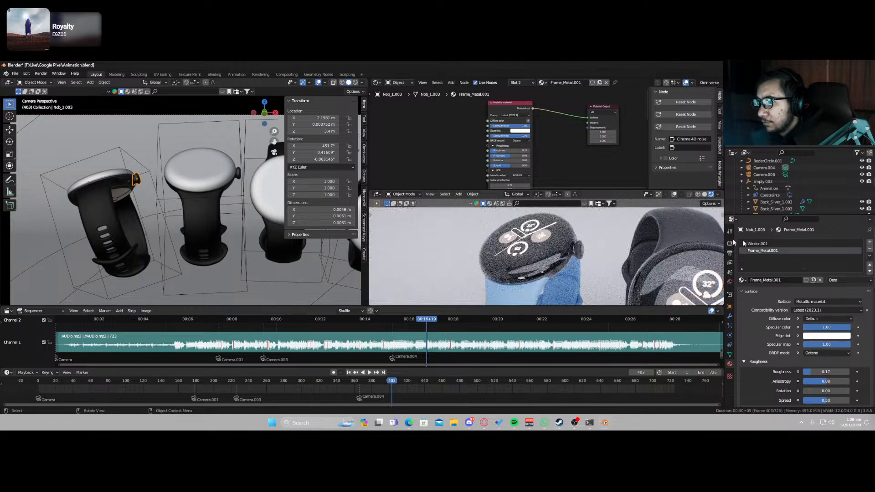
Lighten the albedo of the crown's Winder.001 material to a medium grey.
click(756, 244)
click(558, 144)
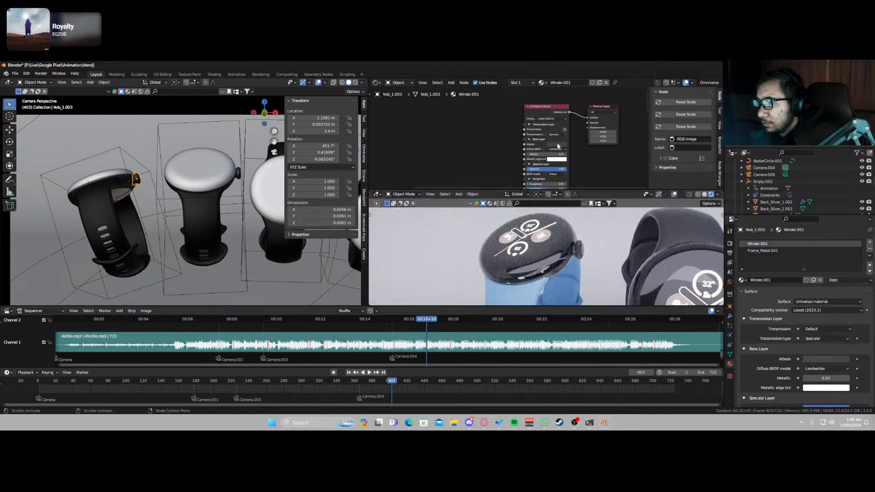
click(557, 144)
mouse_move(586, 105)
mouse_down()
mouse_move(586, 89)
mouse_move(586, 104)
mouse_up()
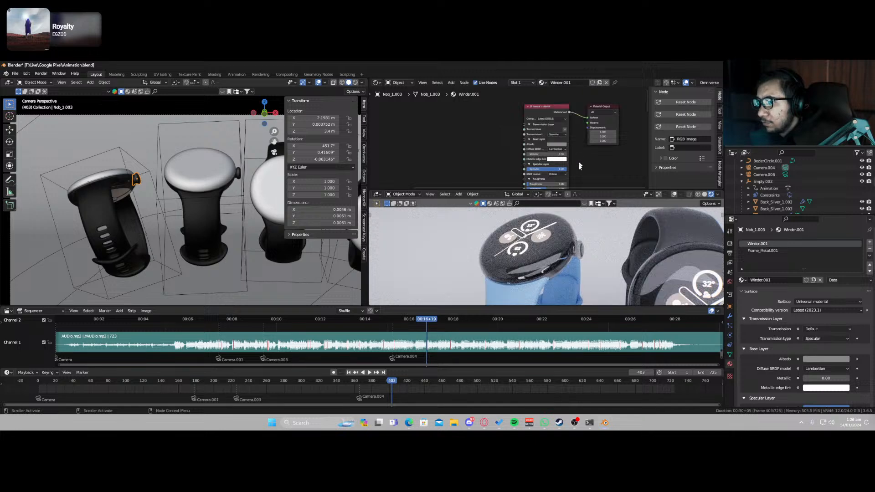
Check the edge tint colour of the Frame_Metal.001 material and inspect the crown up close in the rendered preview.
click(762, 250)
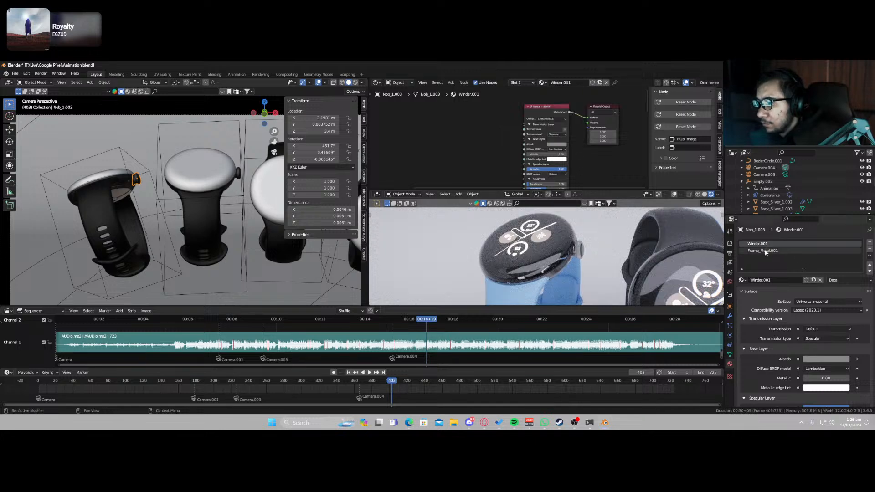
click(522, 131)
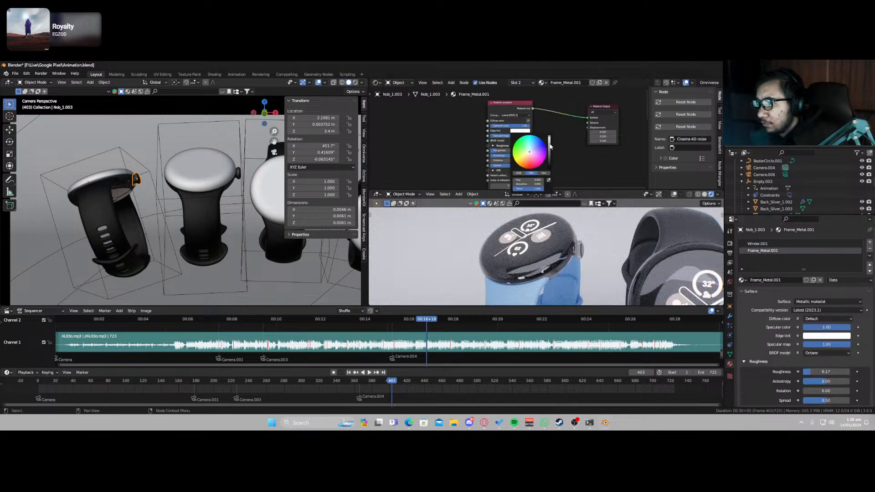
scroll(583, 256, up, 1)
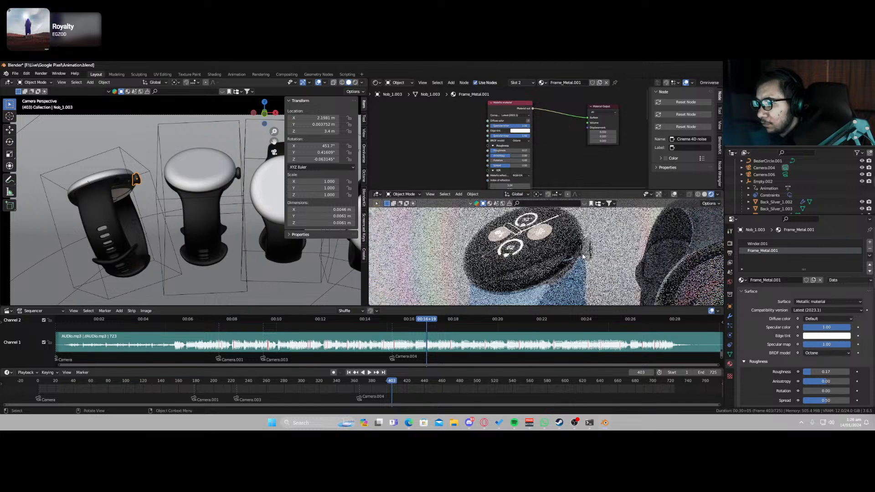
scroll(583, 257, up, 1)
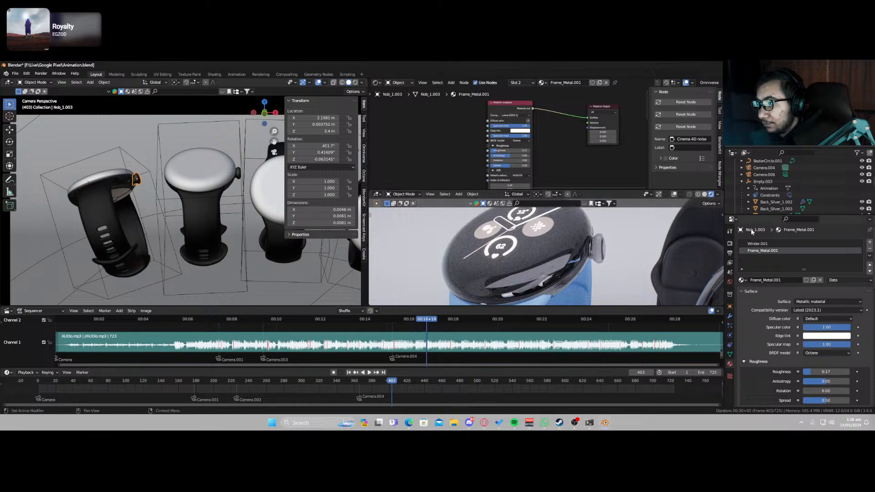
Brighten the Winder.001 albedo to a light grey and compare the crown with the watch body in the rendered preview.
click(757, 244)
click(556, 144)
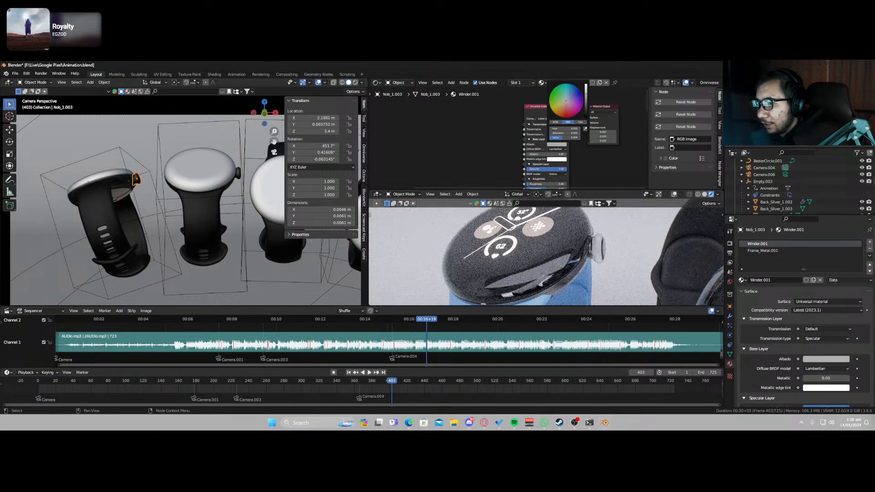
scroll(612, 248, up, 2)
scroll(613, 248, down, 3)
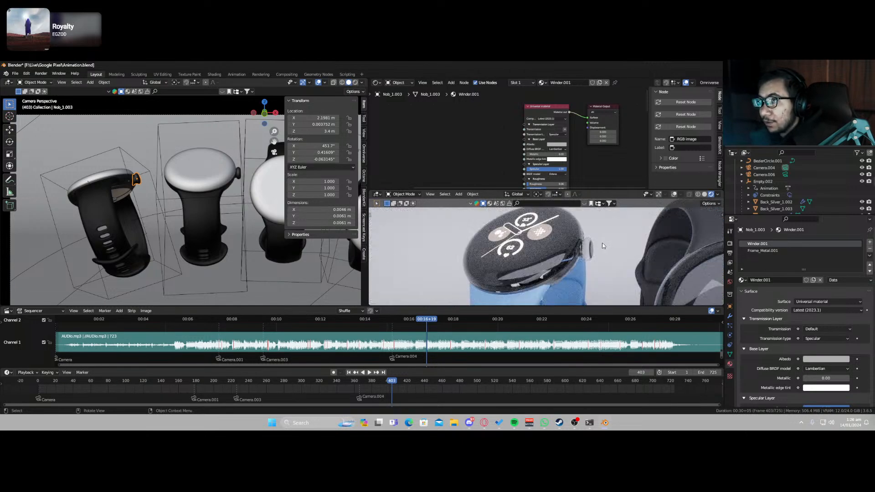
scroll(600, 244, down, 2)
scroll(599, 244, down, 2)
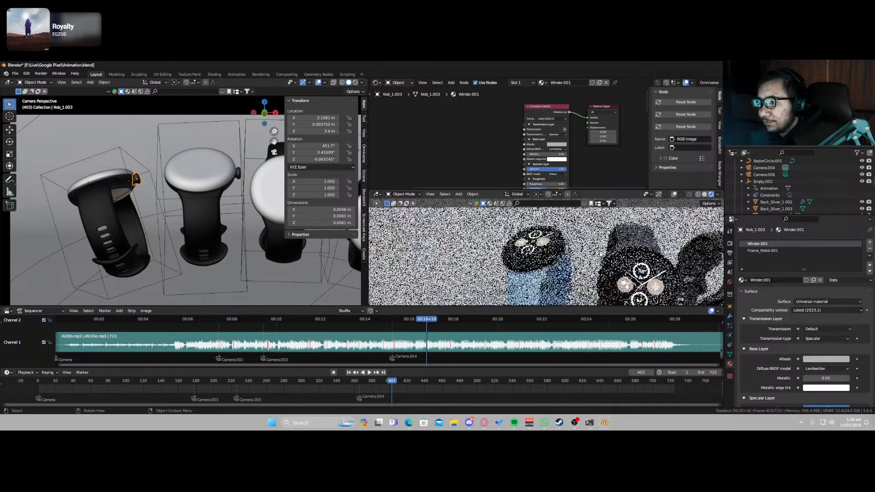
Give the buckle half of the third watch's strap its own single-user copy of the Strap material.
click(193, 212)
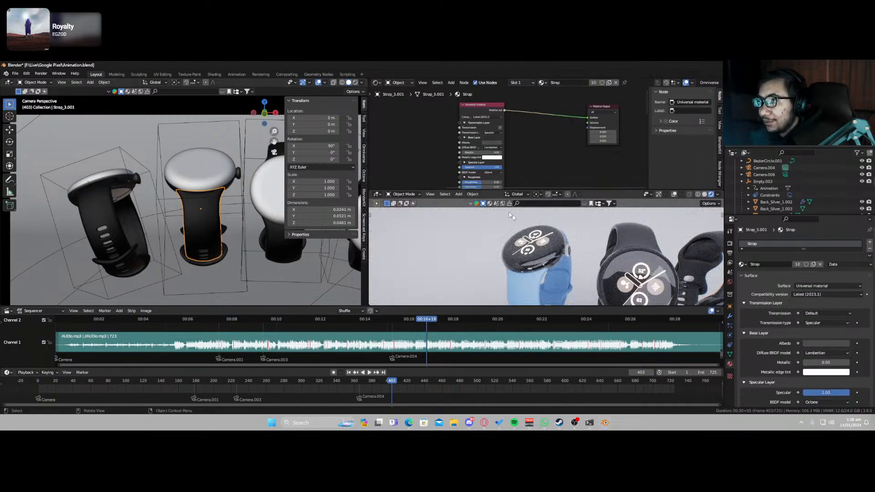
scroll(581, 260, down, 3)
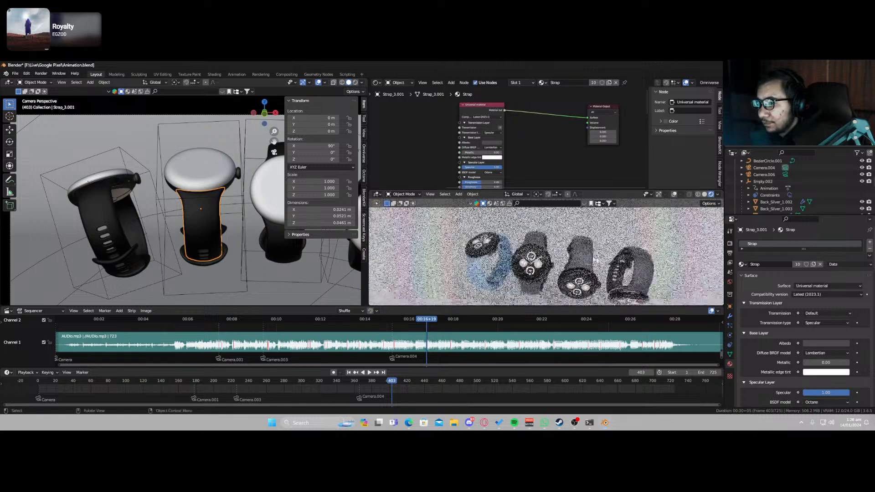
click(590, 248)
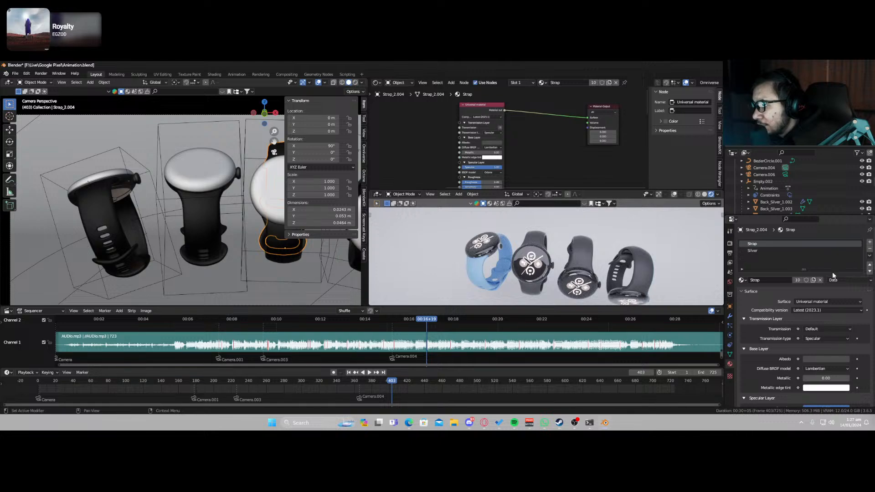
click(797, 280)
shift+middle_drag(275, 234, 169, 249)
scroll(507, 146, up, 4)
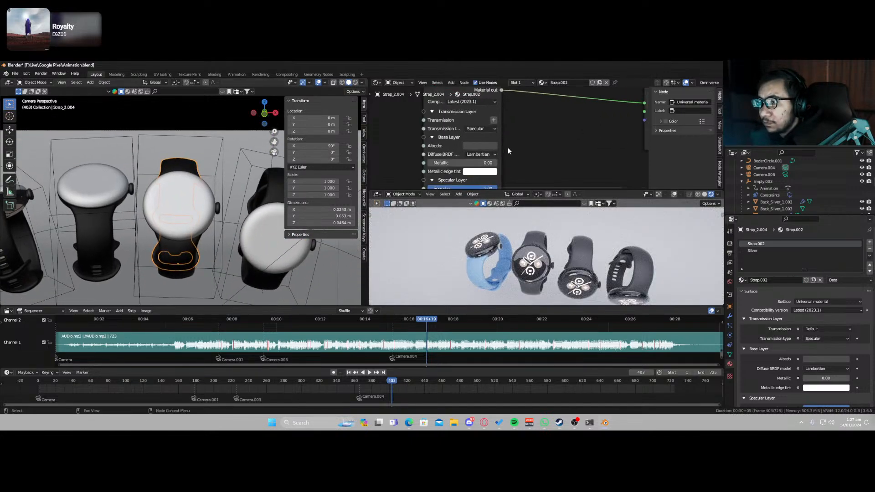
Set the Strap.002 albedo to a muted grey-green with a value of 0.291.
click(479, 146)
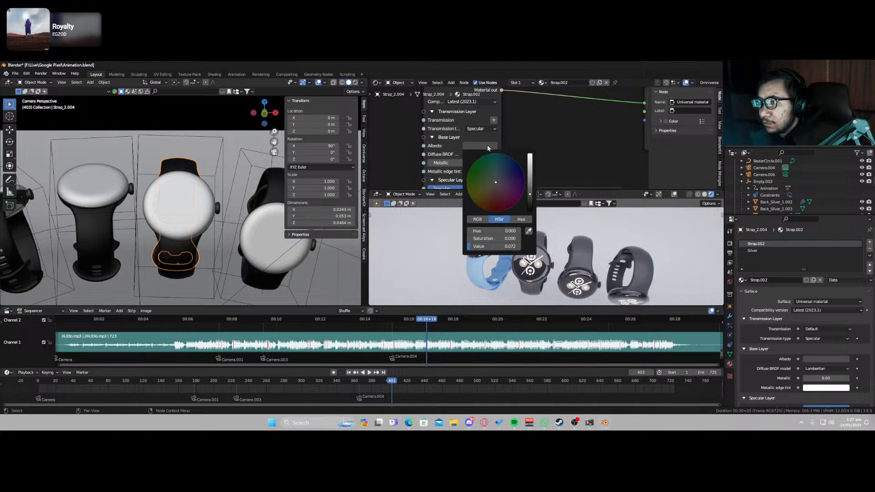
click(529, 178)
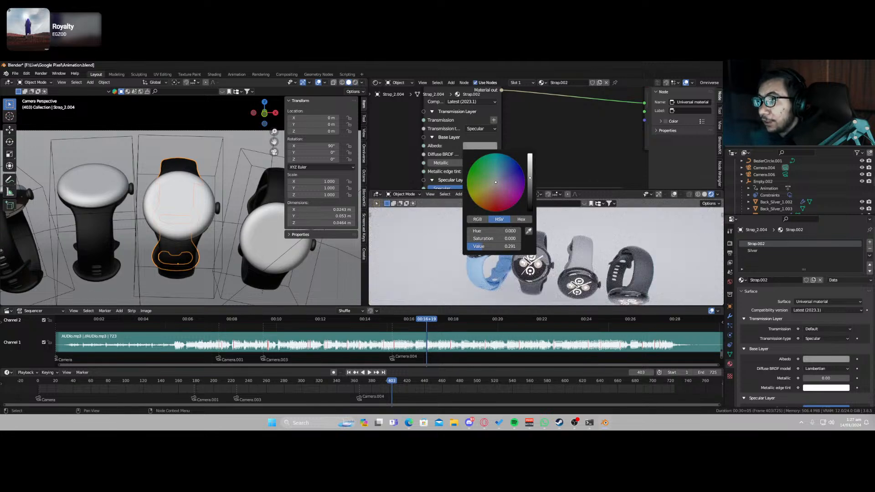
click(495, 181)
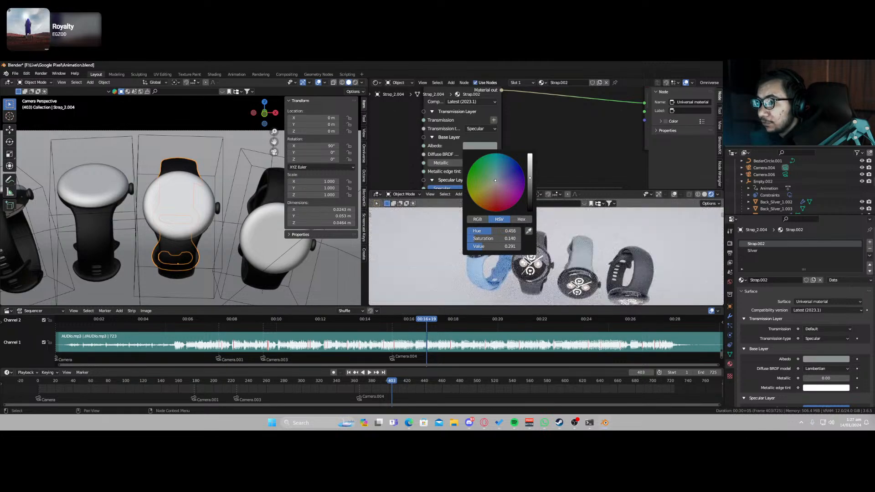
click(495, 182)
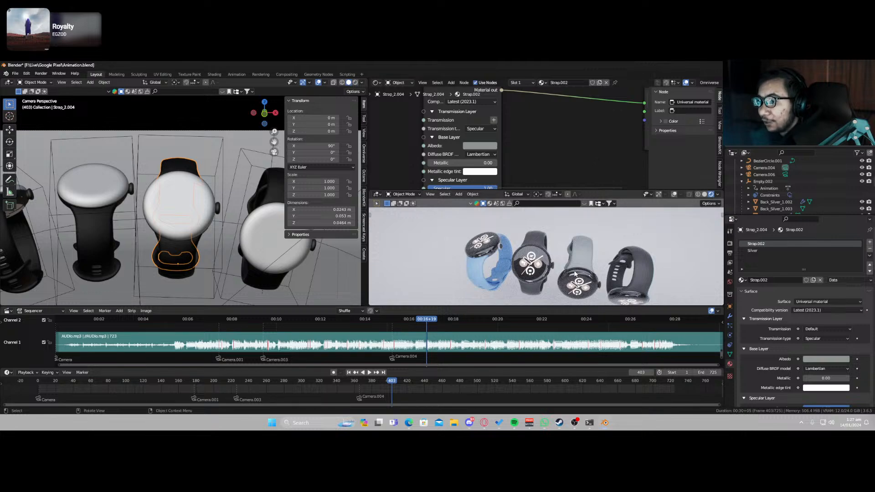
Link the grey-green Strap.002 material to the remaining black half of the third watch's strap.
scroll(575, 274, up, 1)
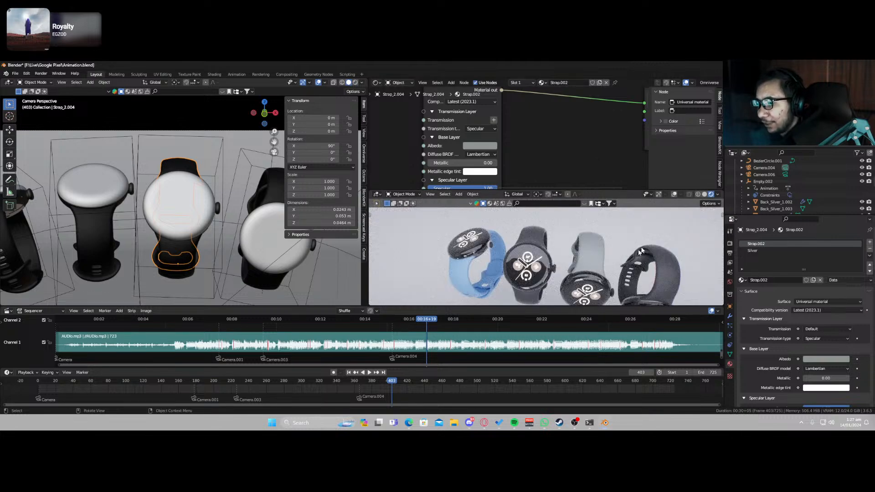
middle_drag(599, 272, 569, 295)
click(545, 298)
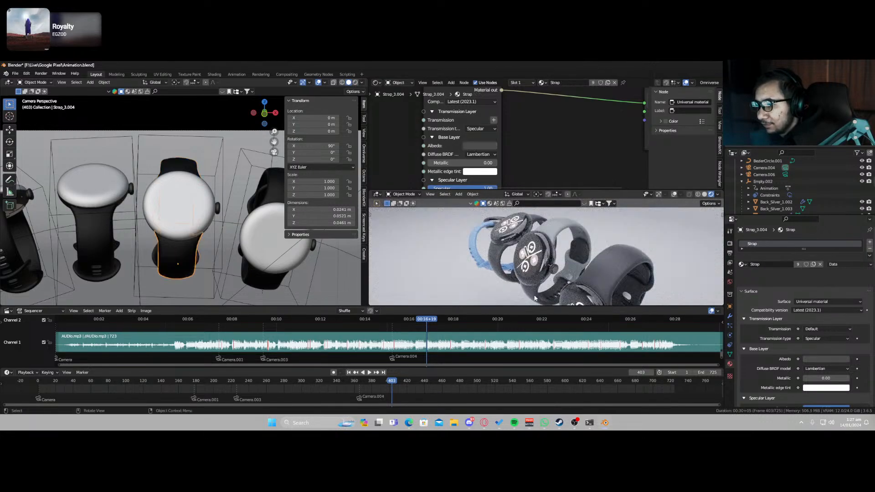
click(575, 269)
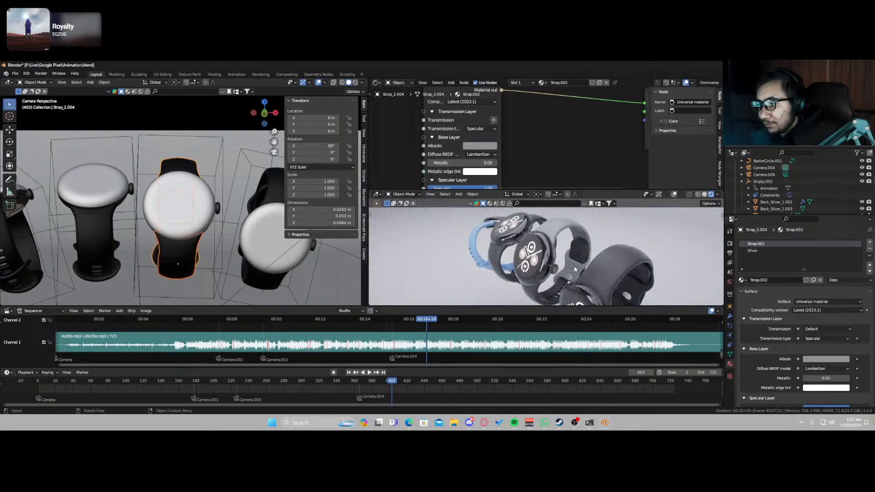
key(ctrl+l)
click(575, 257)
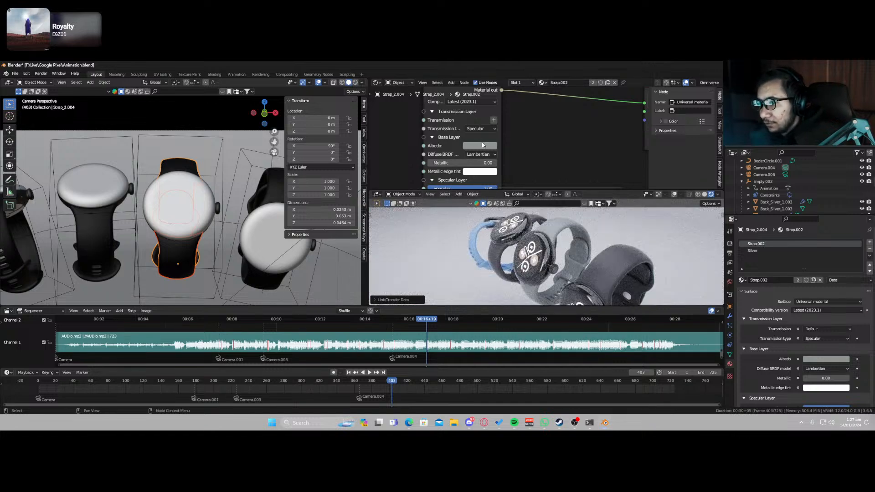
Return the rendered preview to the camera view and inspect the strap colours at frame 394.
key(KP_0)
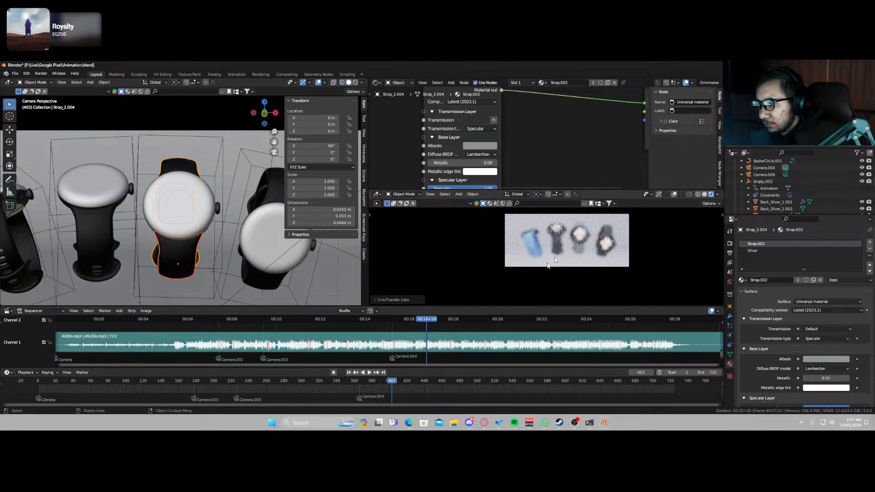
click(385, 386)
key(space)
scroll(602, 253, up, 6)
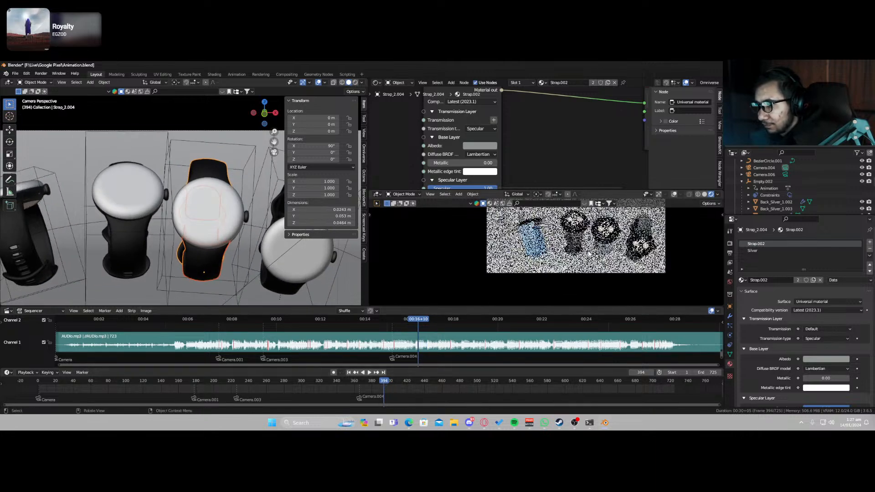
shift+middle_drag(605, 250, 504, 286)
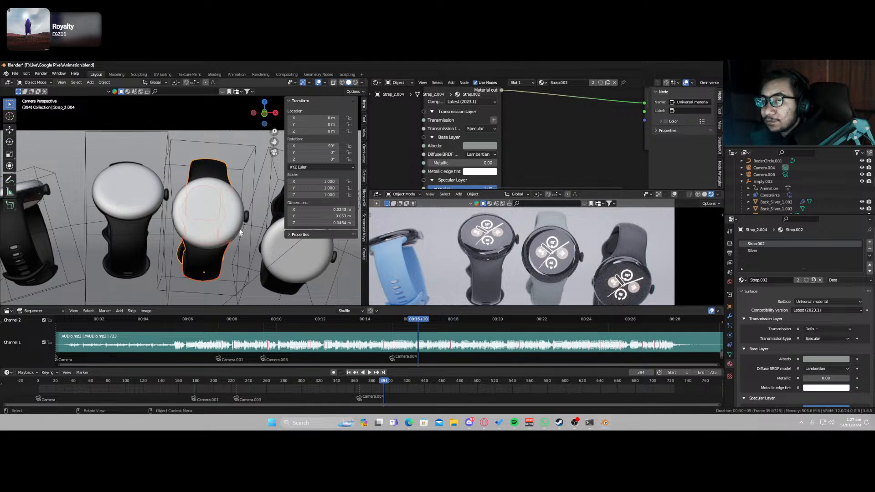
Give the third watch's crown its own single-user copy of the Winder material.
click(246, 217)
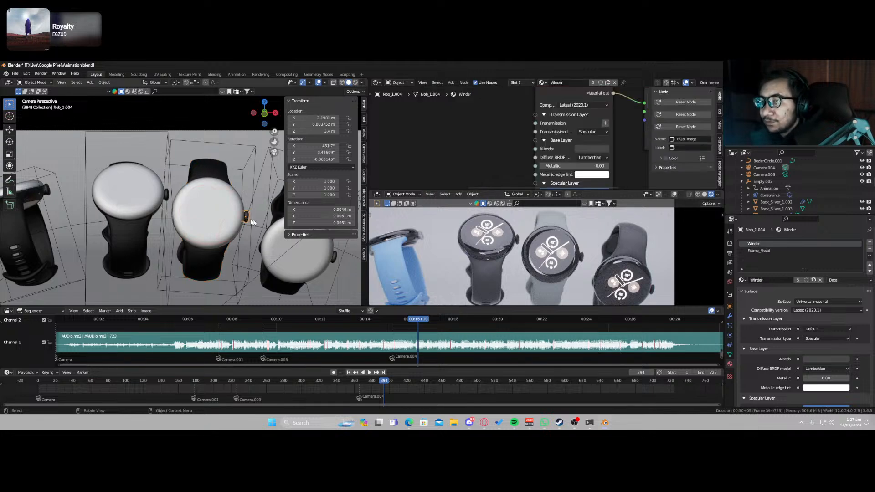
scroll(499, 135, down, 1)
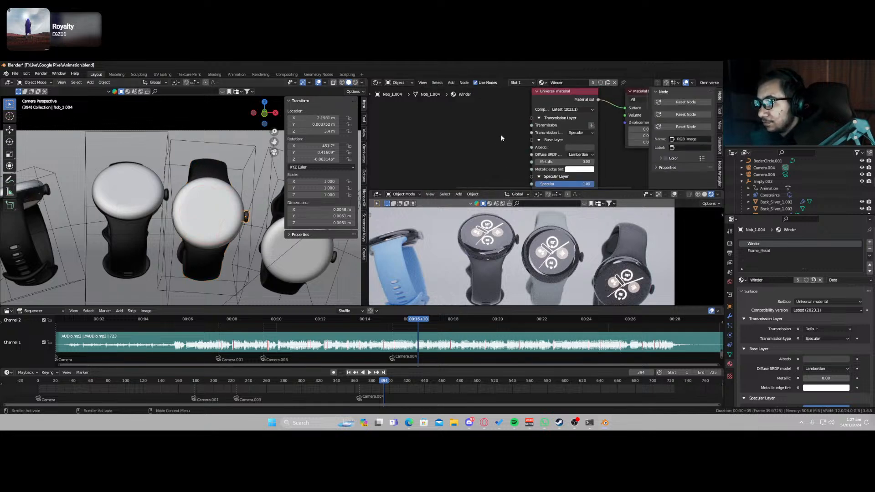
click(798, 280)
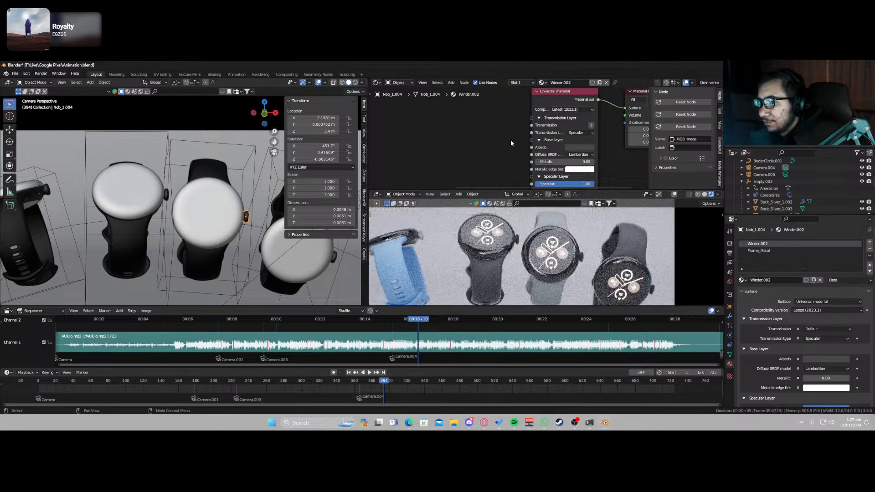
Set the Winder.002 albedo to a muted olive with hue 0.170, saturation 0.370 and value 0.350.
middle_drag(510, 140, 410, 138)
scroll(497, 140, up, 2)
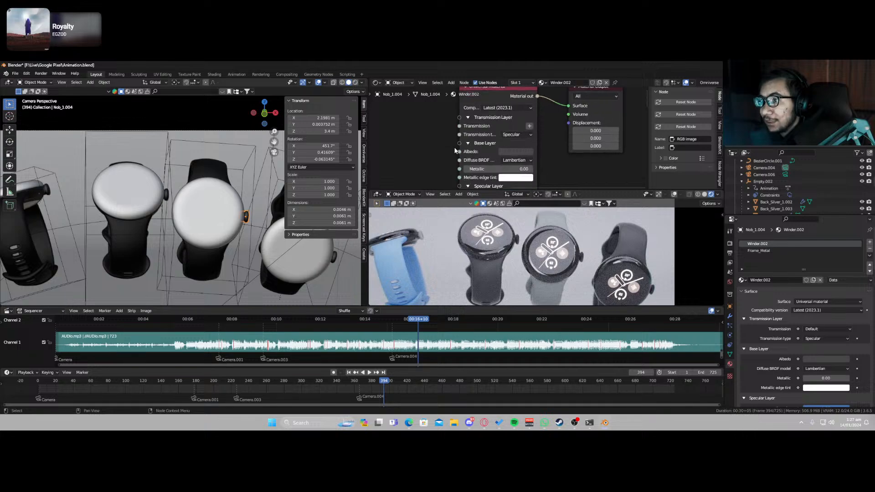
click(531, 156)
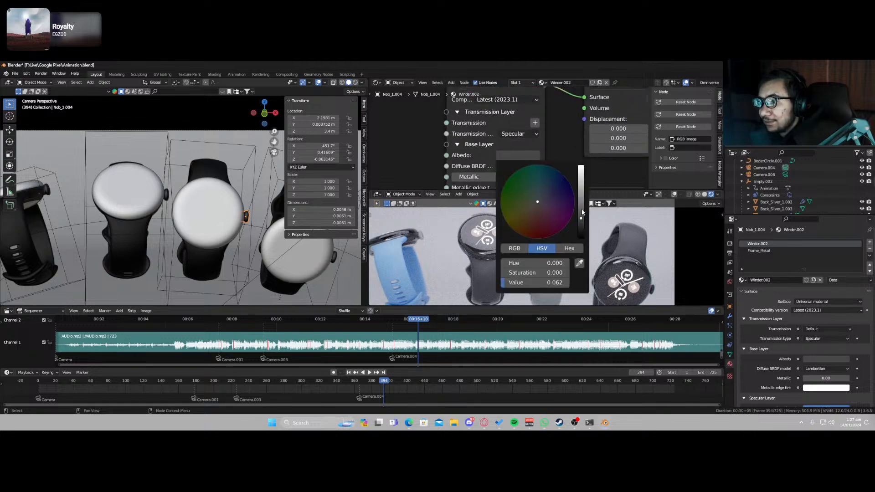
drag(581, 213, 529, 206)
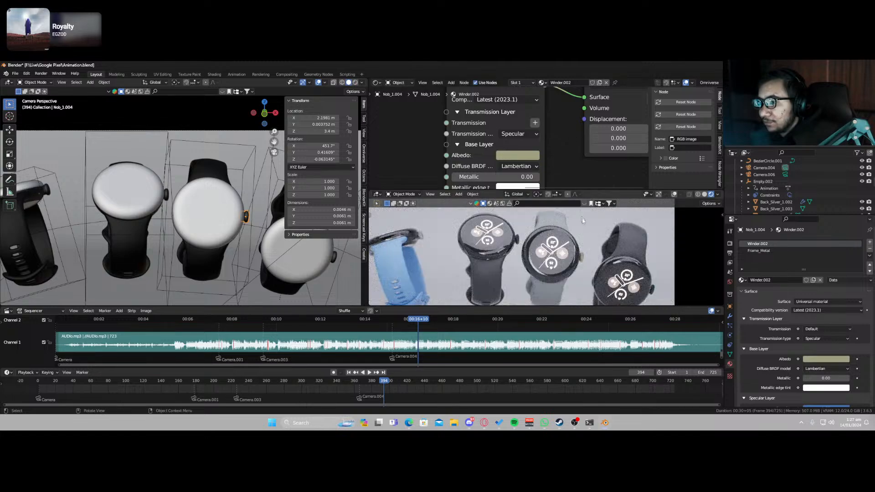
Shift the third watch's crown albedo to a warm tan with hue 0.085 and saturation 0.420, checking it close up in the render.
scroll(616, 254, up, 5)
scroll(616, 254, up, 5)
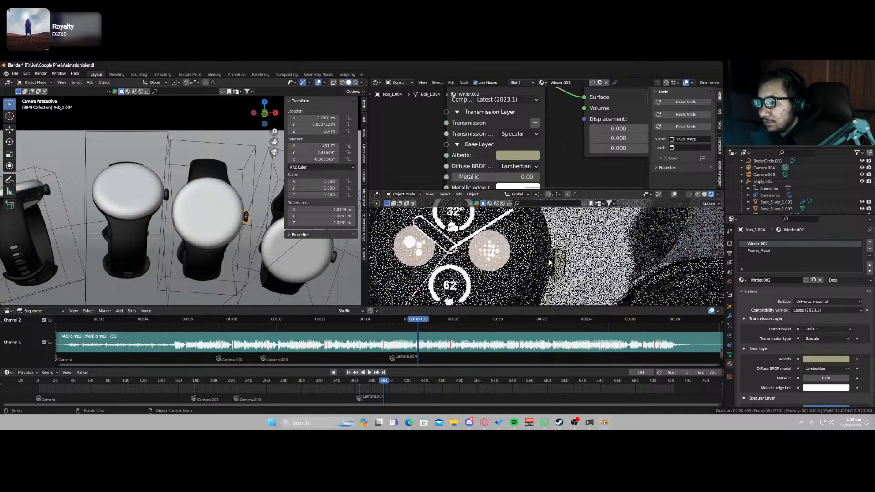
click(514, 157)
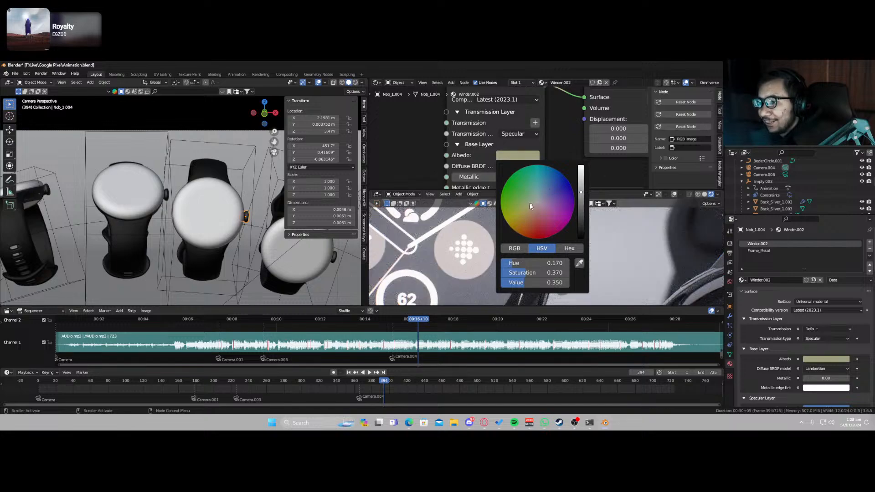
drag(532, 204, 533, 209)
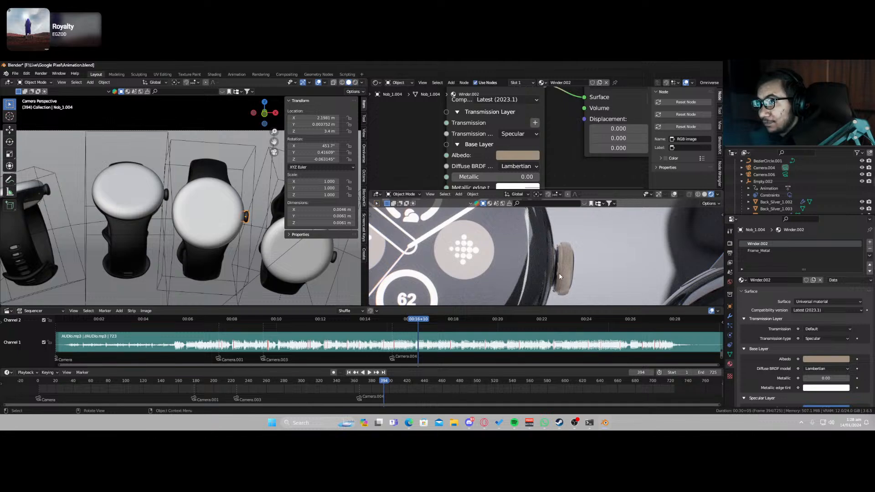
Lower the saturation of the Winder.002 albedo to turn the crown a warm light grey.
scroll(559, 275, up, 2)
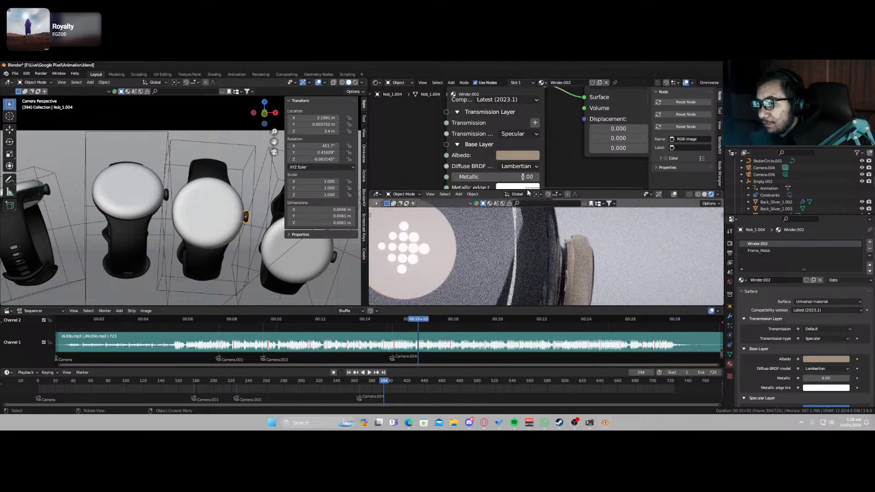
scroll(531, 158, up, 2)
click(530, 158)
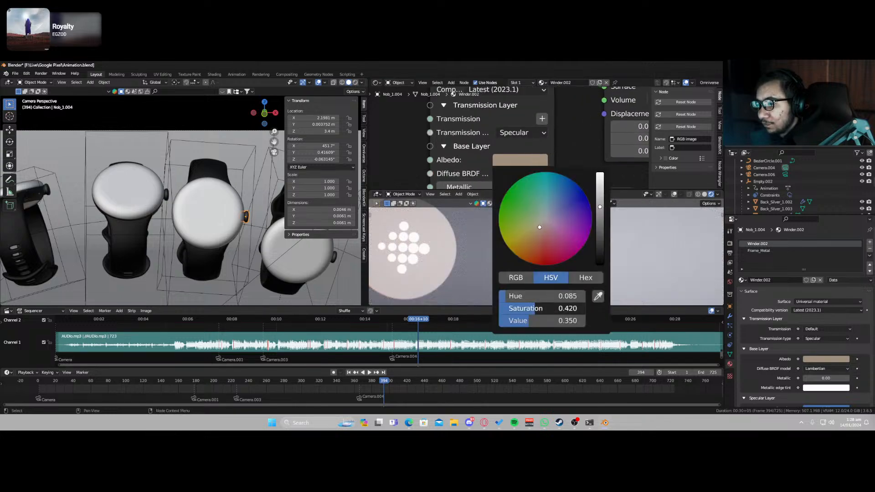
click(513, 160)
drag(535, 309, 529, 308)
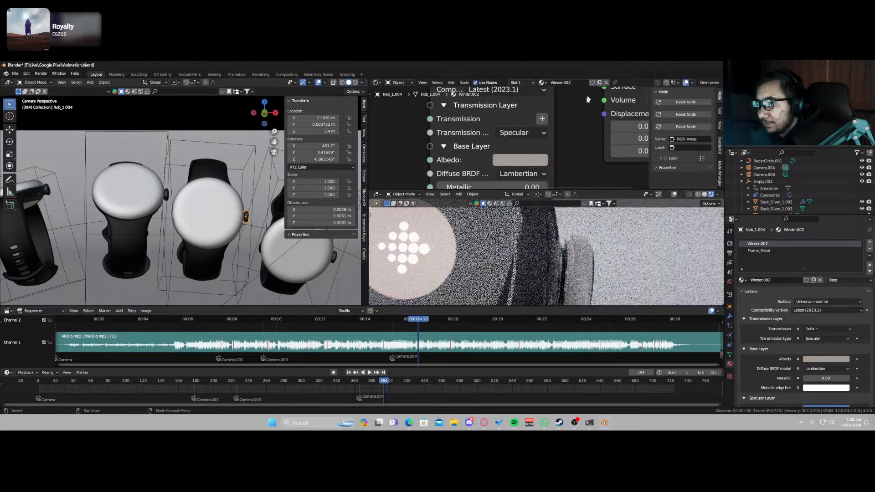
Give the buckle half of the fourth watch's strap its own single-user copy of the Strap material.
scroll(574, 266, down, 6)
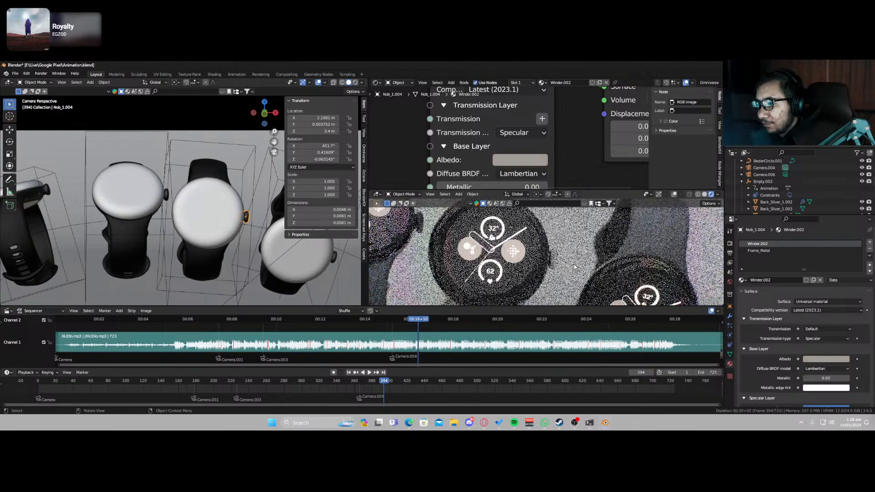
scroll(575, 266, down, 3)
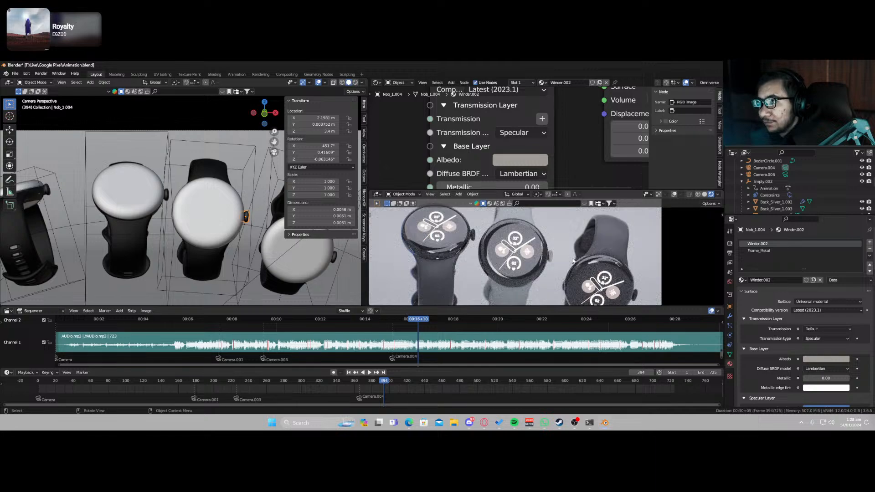
scroll(573, 257, down, 3)
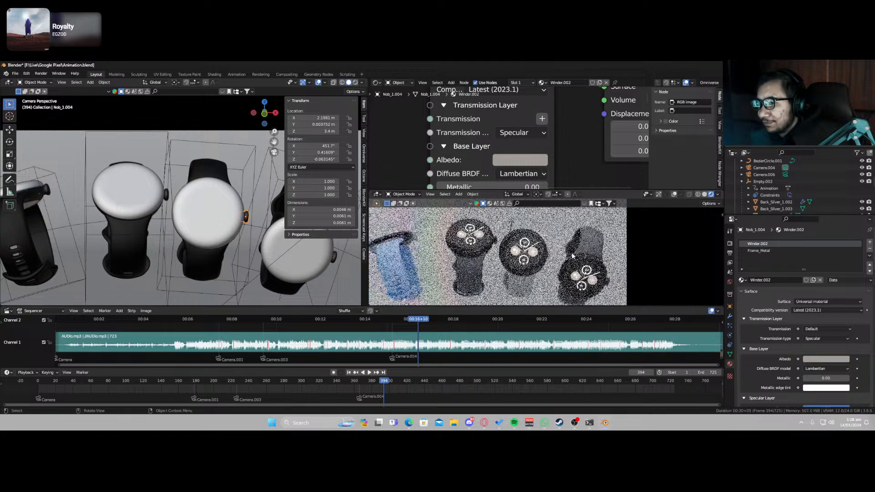
click(572, 256)
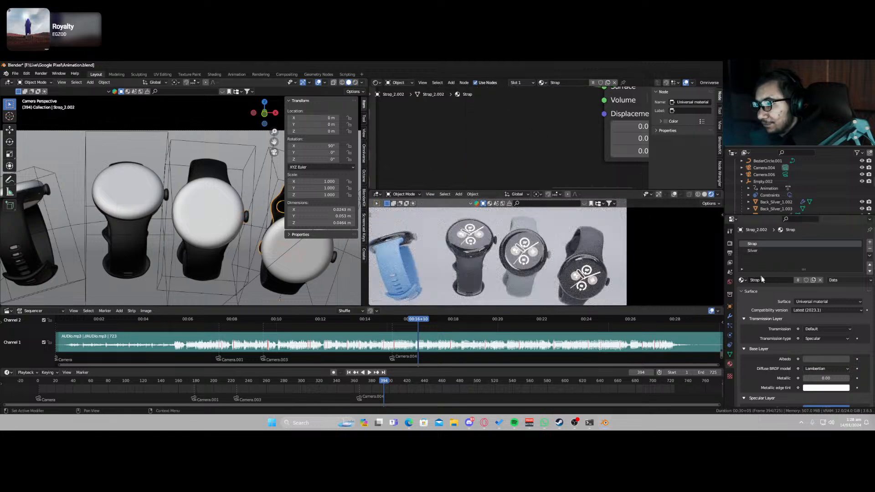
click(805, 281)
Set the Strap.003 albedo to a muted beige-grey, much lighter than the original near-black.
key(Home)
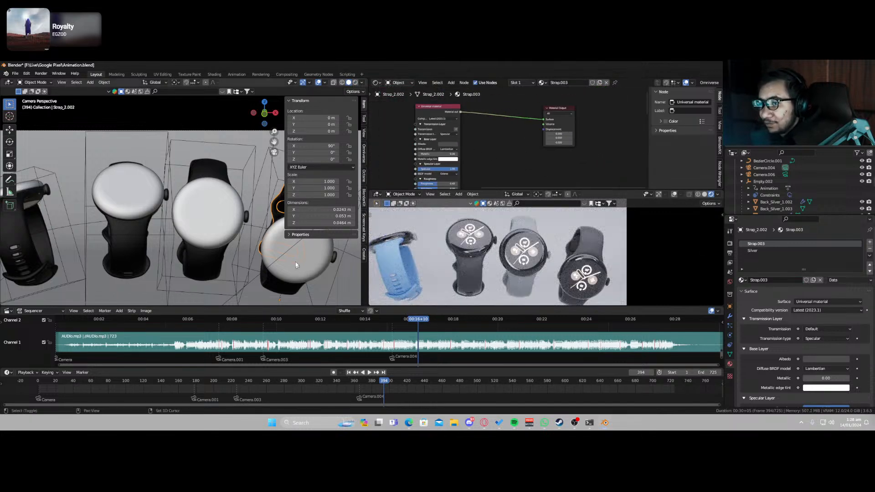
shift+middle_drag(288, 258, 228, 261)
scroll(488, 129, up, 2)
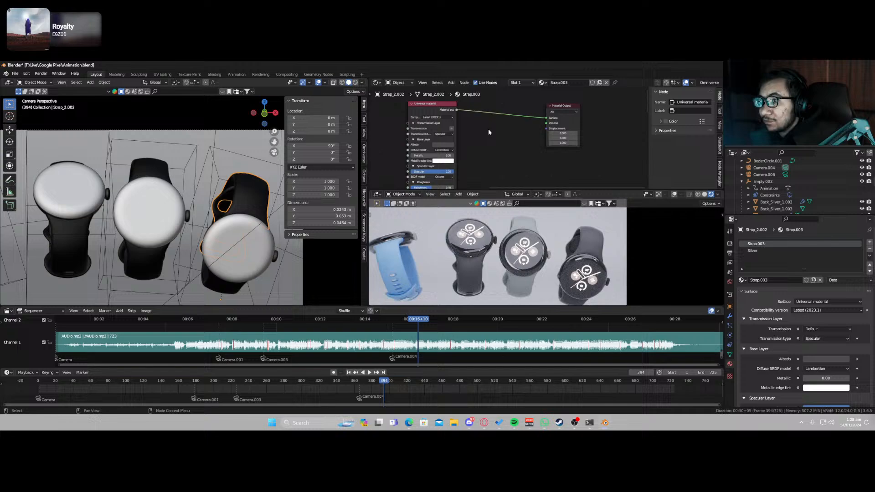
click(427, 147)
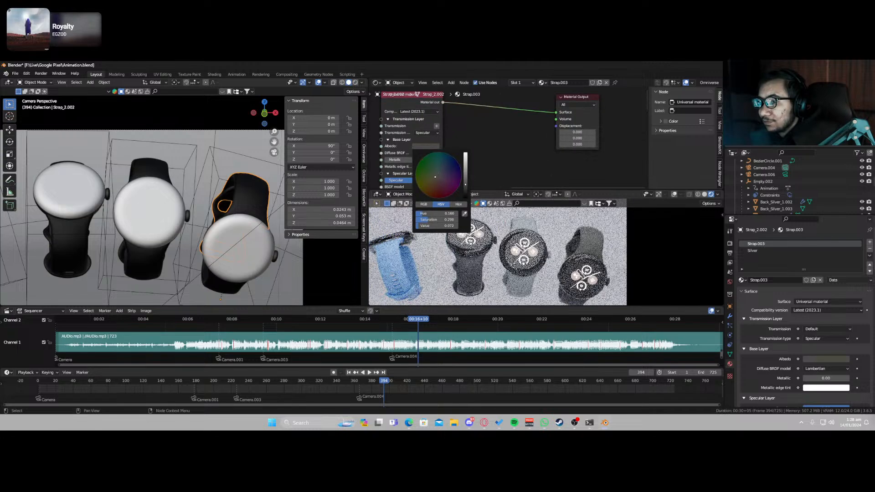
mouse_move(435, 180)
mouse_down()
mouse_move(465, 161)
mouse_move(432, 180)
mouse_up()
drag(444, 219, 433, 219)
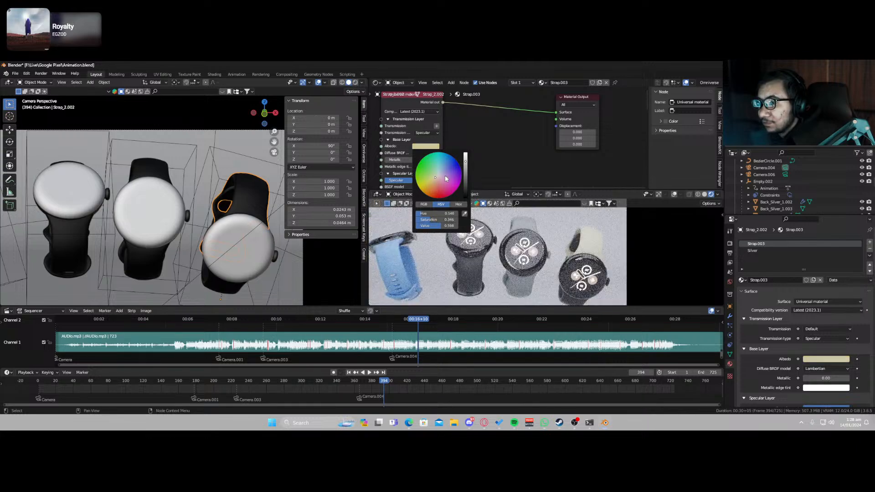
drag(435, 178, 465, 172)
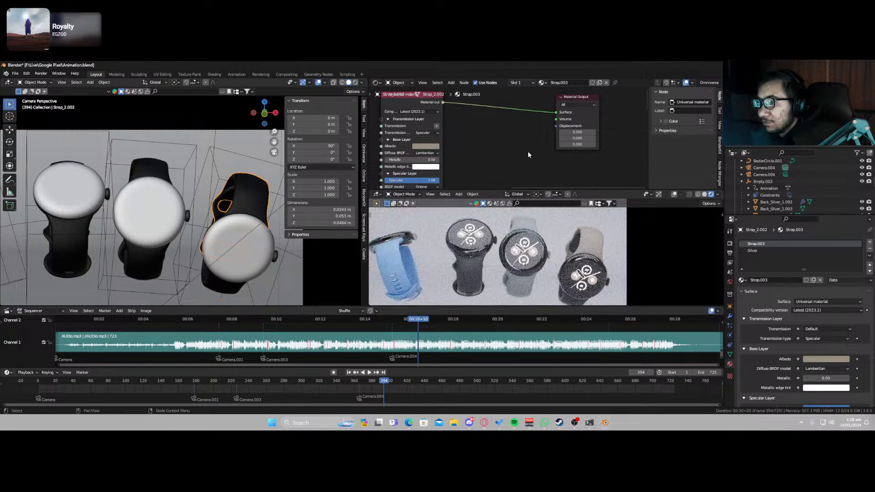
Link the beige-grey Strap.003 material to the remaining black half of the fourth watch's strap.
click(223, 210)
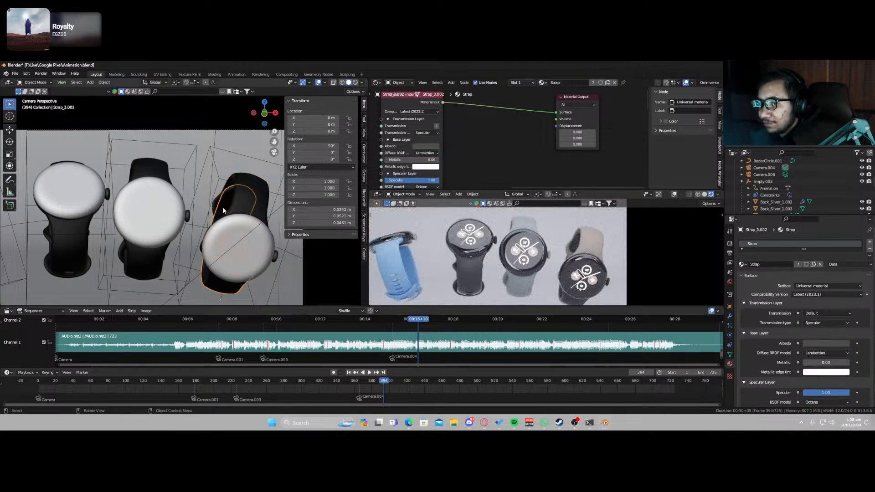
ctrl+click(249, 208)
key(ctrl+l)
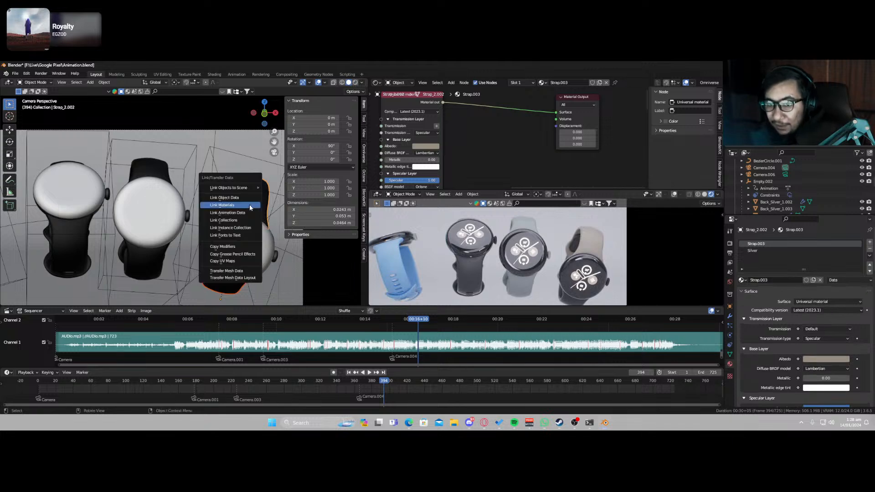
Link the beige strap material to the rightmost watch's other strap part and make its crown's Winder material a separate copy.
click(250, 205)
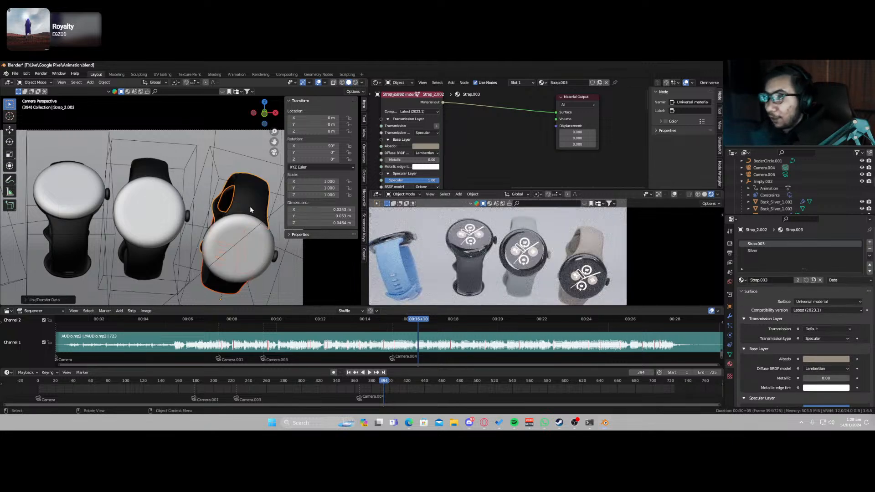
click(275, 257)
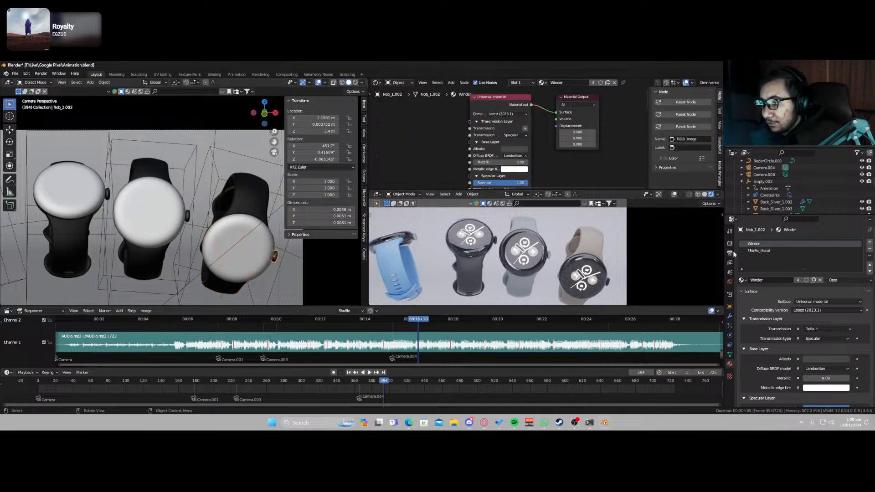
click(742, 280)
key(Escape)
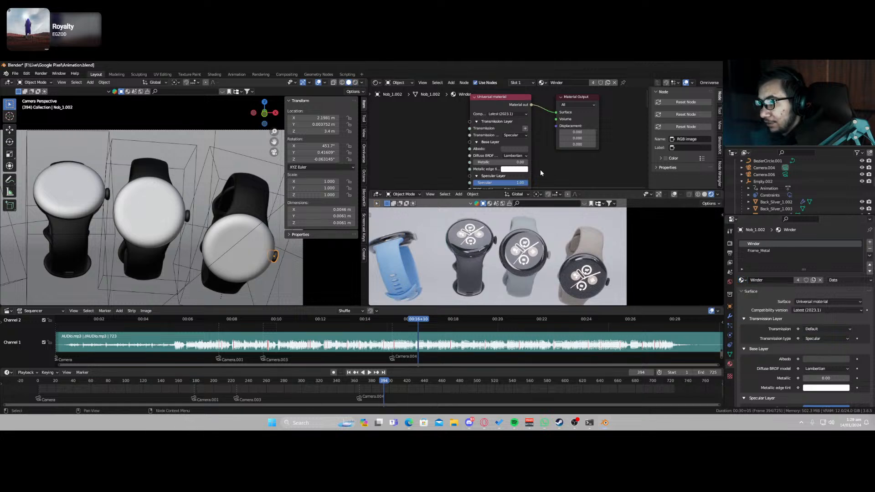
click(798, 280)
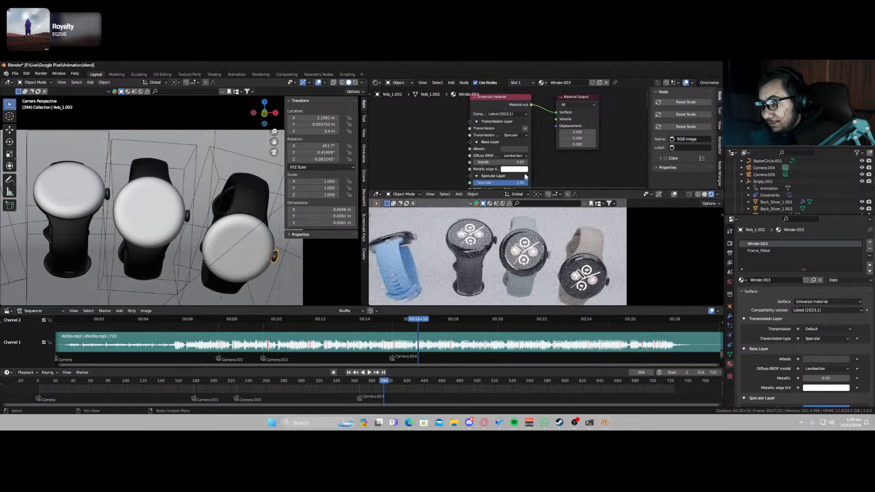
Set the albedo of the rightmost watch's crown material to a light neutral grey.
scroll(540, 159, up, 2)
scroll(540, 159, up, 1)
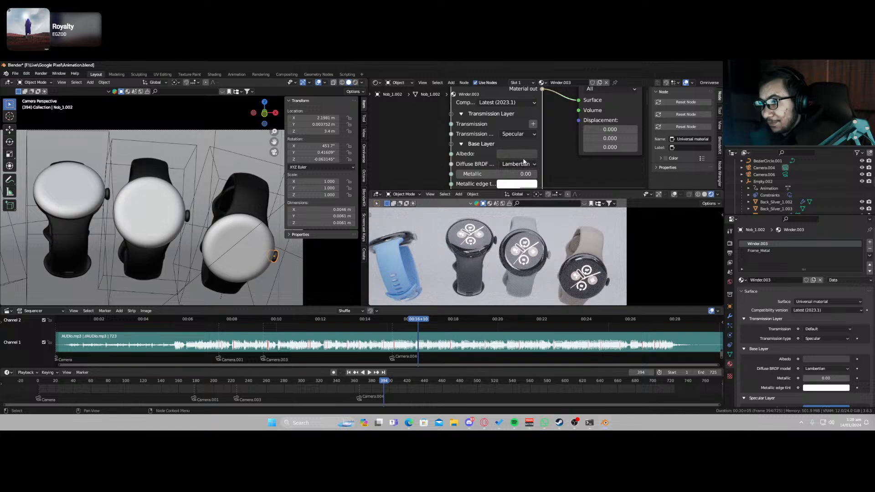
click(524, 156)
drag(572, 212, 575, 175)
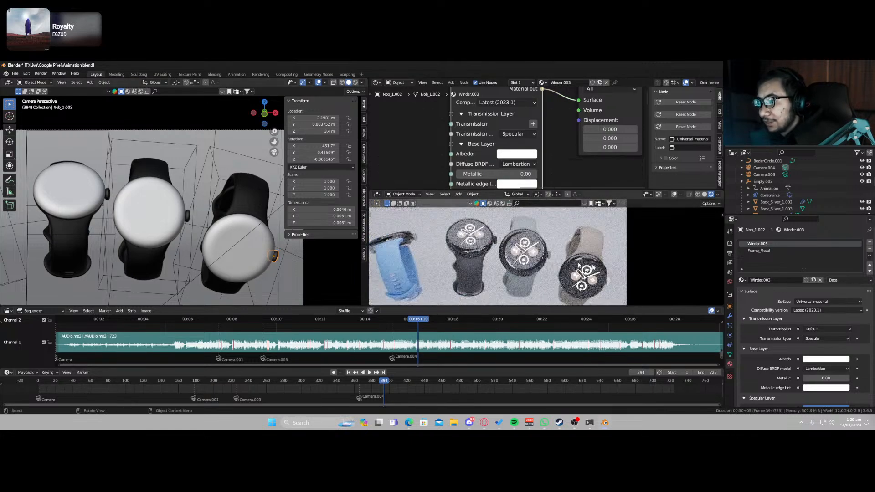
scroll(572, 262, up, 6)
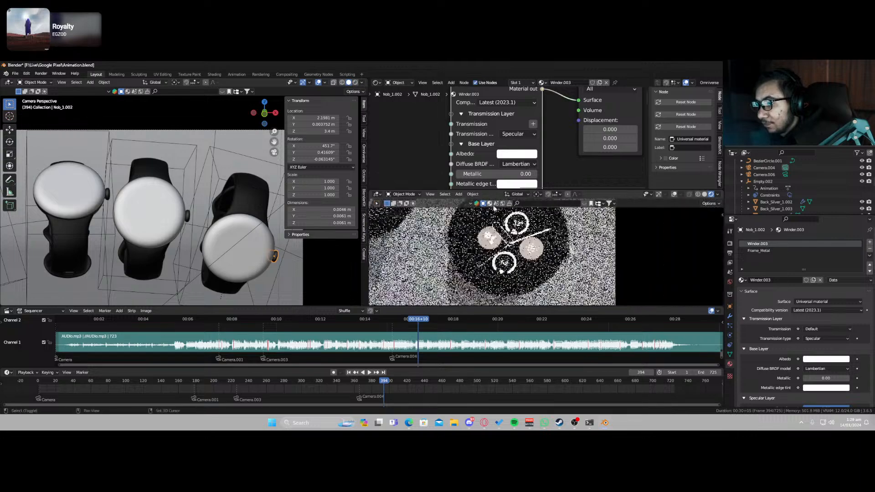
click(522, 154)
drag(574, 175, 575, 174)
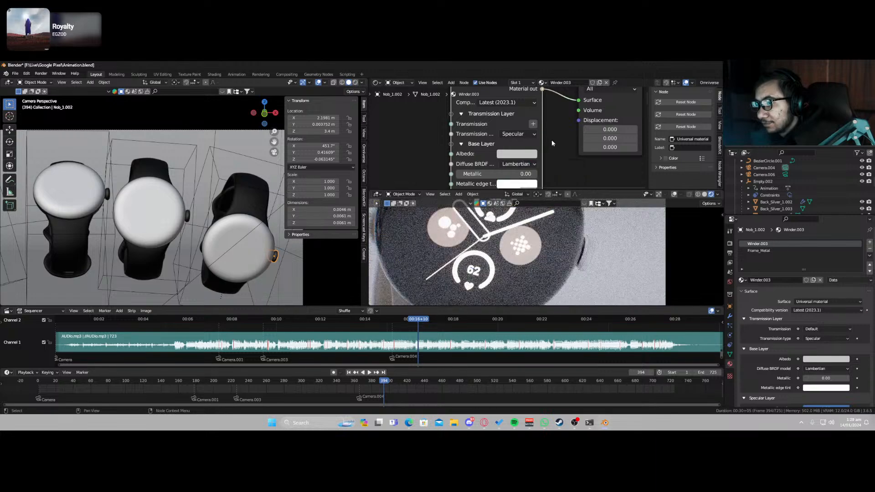
click(528, 155)
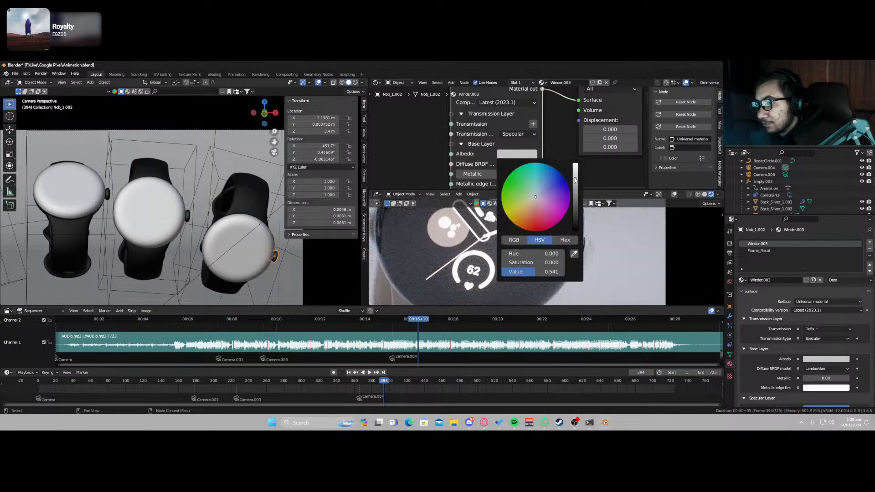
drag(575, 179, 575, 176)
click(559, 133)
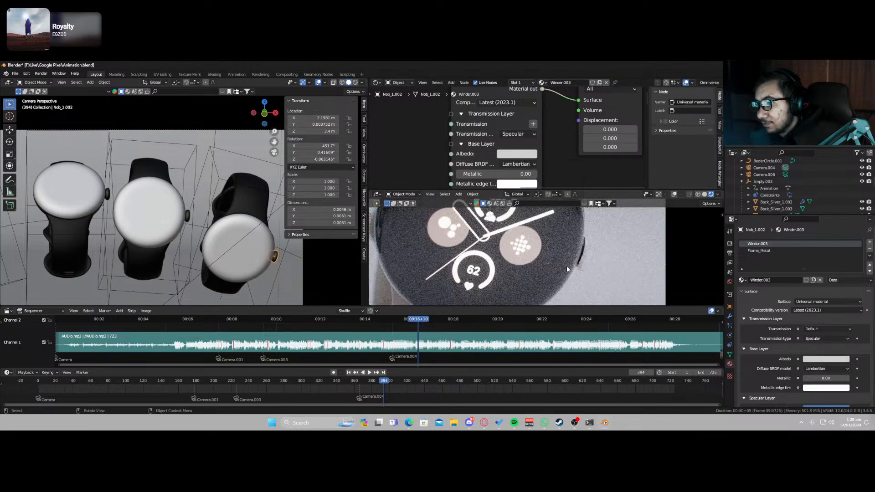
Switch the rendered camera preview to solid shading, go back to frame 355 and save the file.
scroll(564, 266, down, 5)
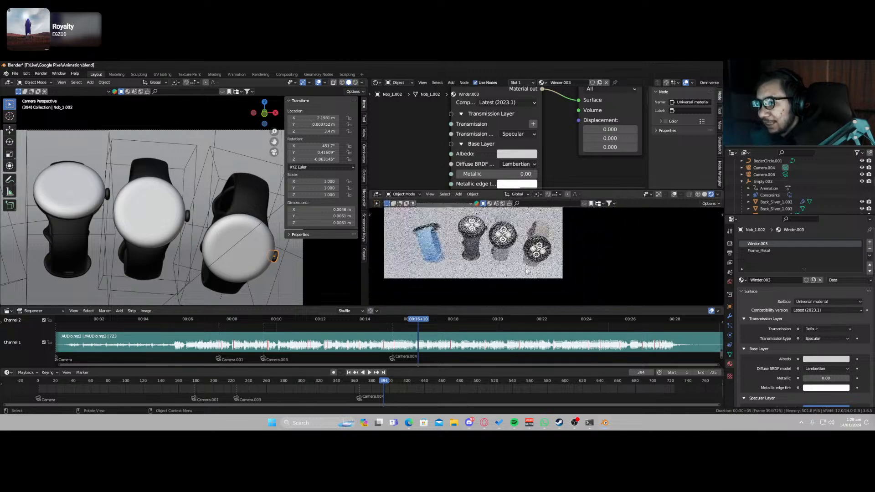
shift+middle_drag(471, 263, 518, 273)
key(z)
click(553, 275)
drag(385, 381, 350, 382)
key(ctrl+s)
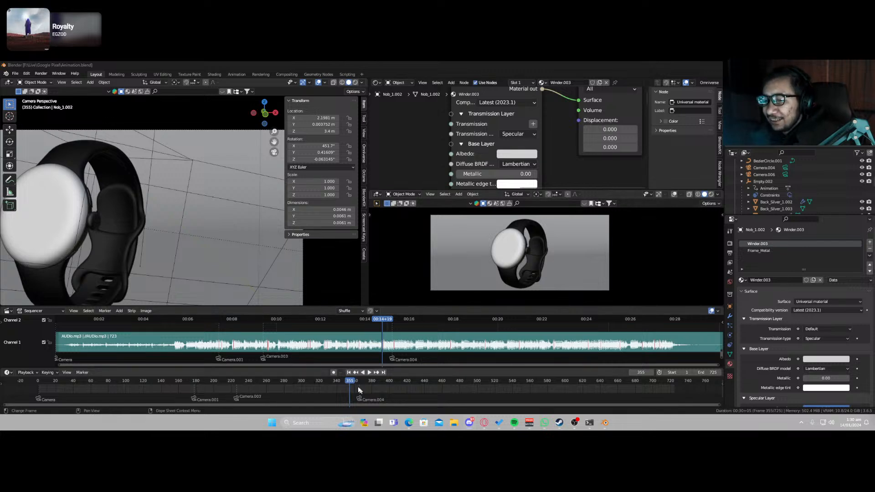
Play back the animation from frame 1 into the shot with the four watches.
drag(349, 382, 179, 384)
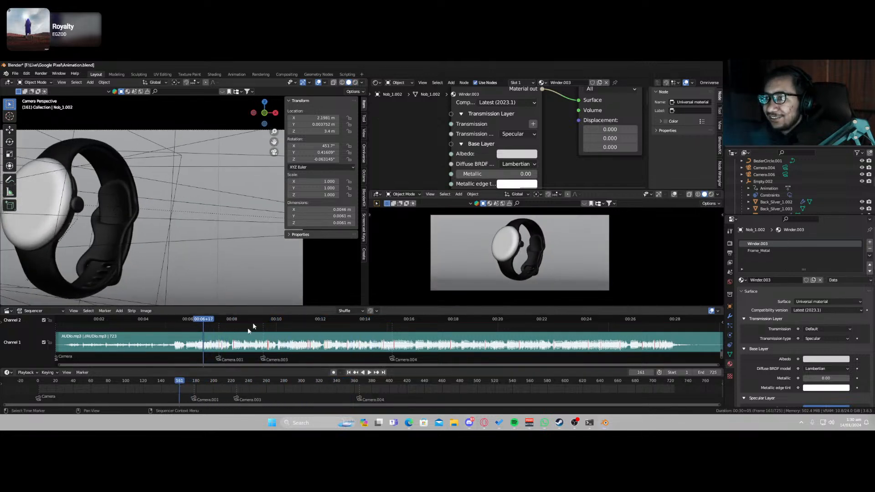
click(349, 373)
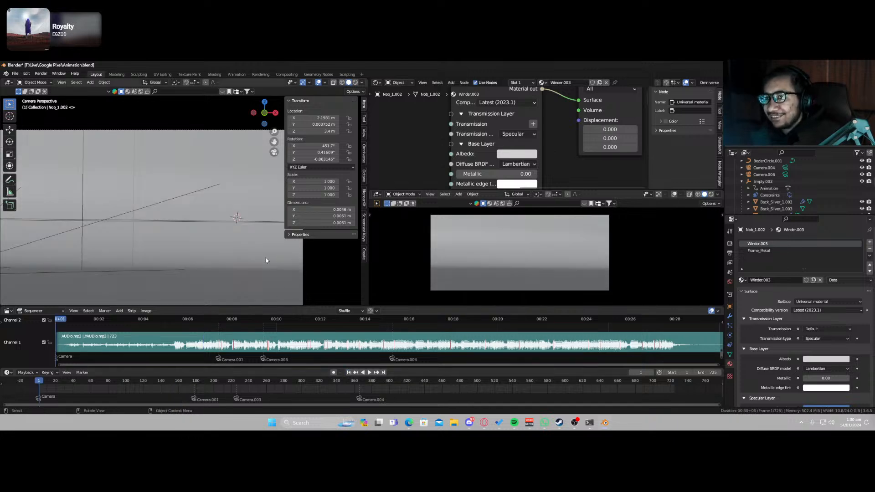
key(space)
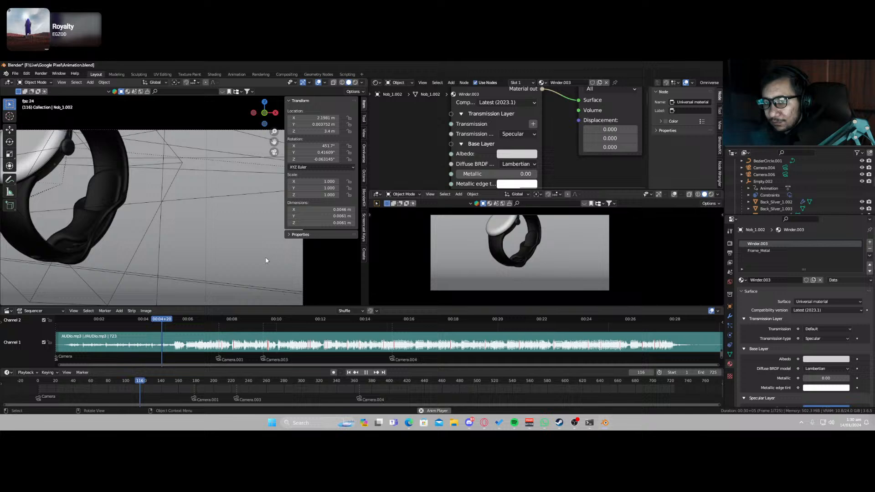
scroll(251, 254, down, 4)
shift+middle_drag(200, 240, 230, 240)
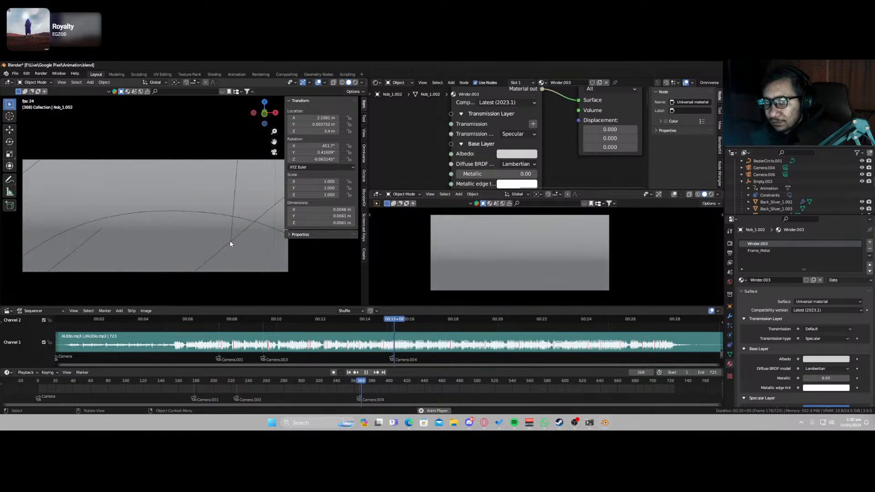
key(space)
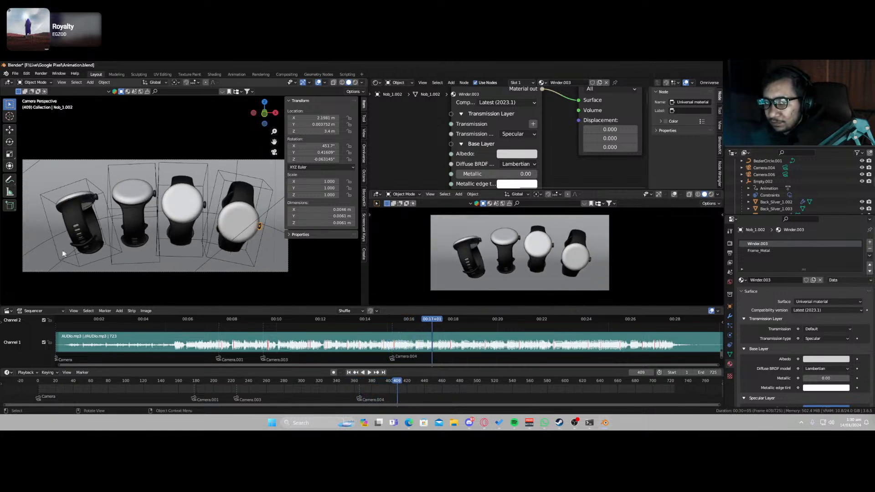
At frame 373, rotate the Bezier circle path of the four watches about 0.56° around the global Y axis.
click(46, 240)
middle_drag(46, 240, 216, 252)
click(365, 382)
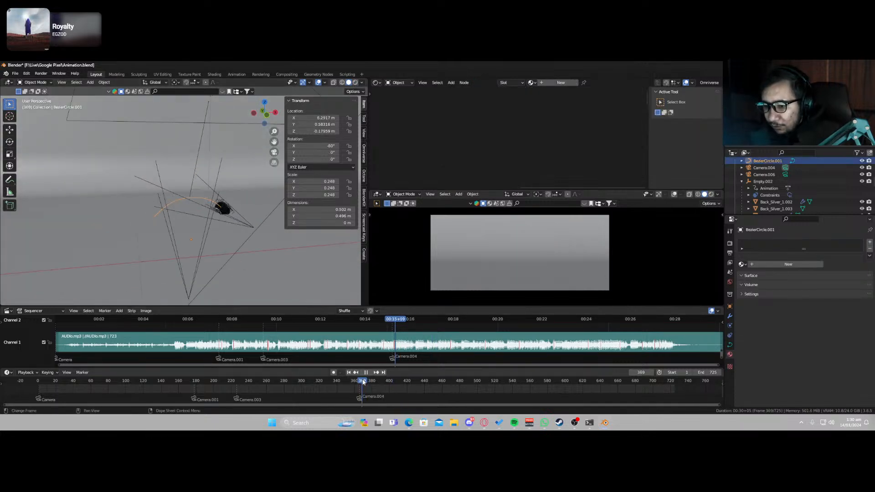
key(r)
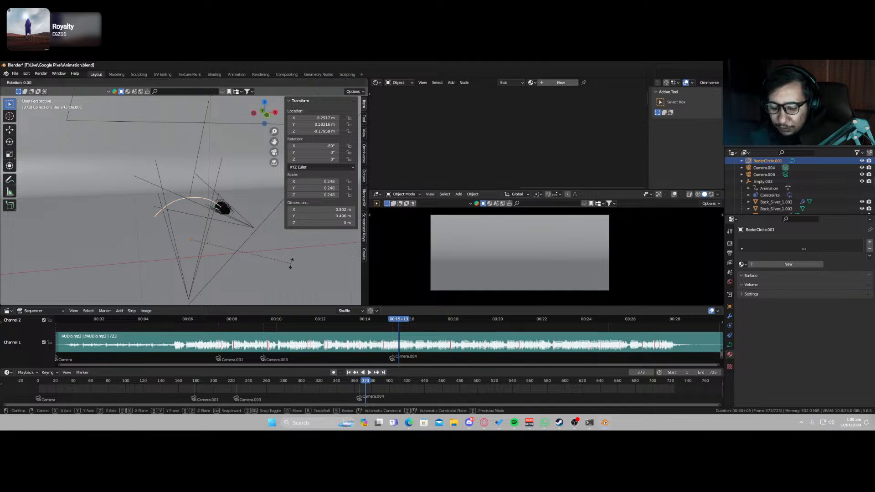
key(y)
click(292, 267)
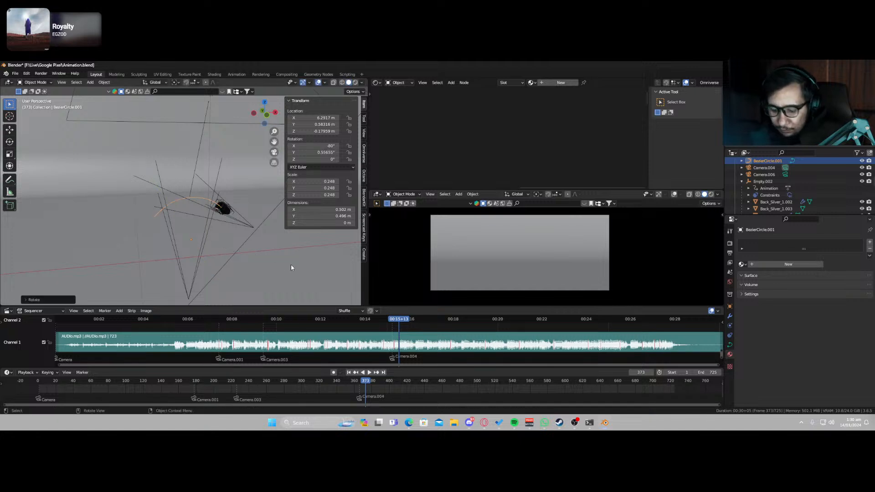
Insert a rotation keyframe on the path and move it back to about frame 363.
key(i)
click(282, 276)
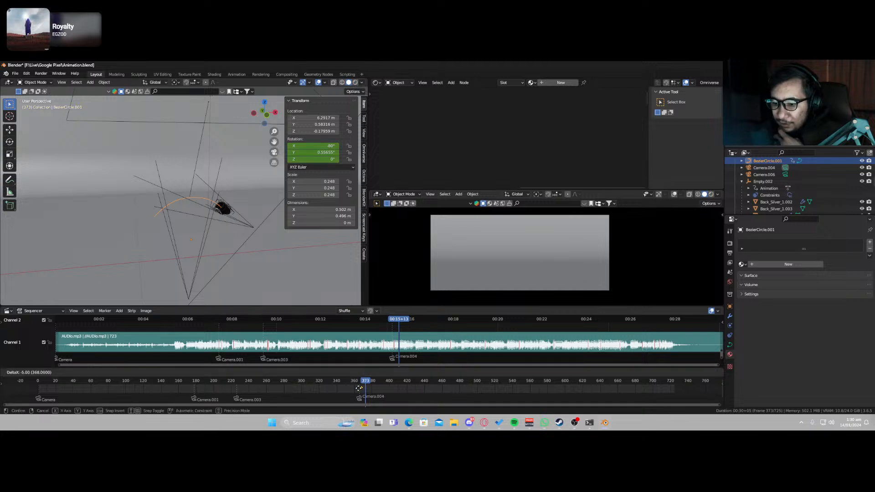
drag(365, 387, 357, 388)
Rotate the path around global Y to about -9.44° and insert a second rotation keyframe at frame 373.
key(r)
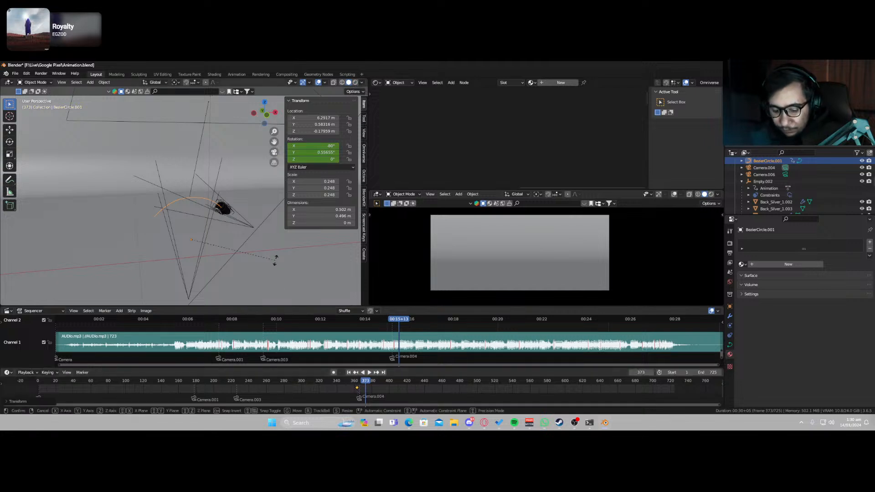
key(y)
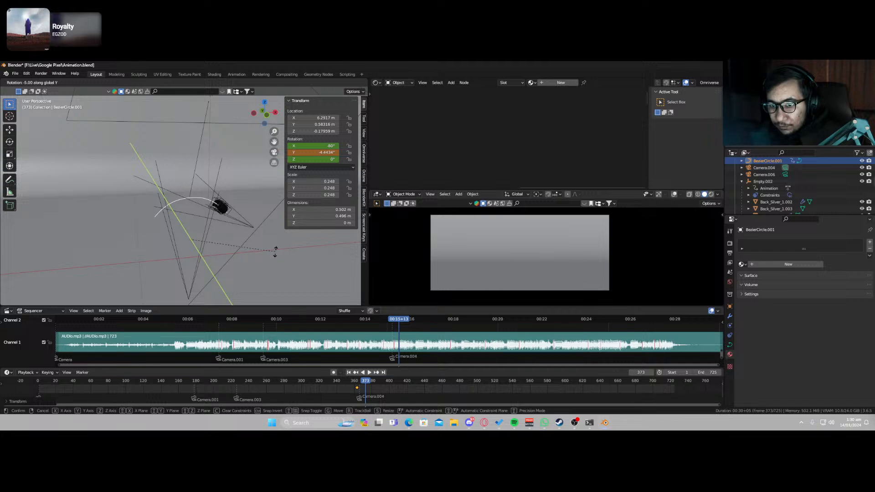
click(274, 246)
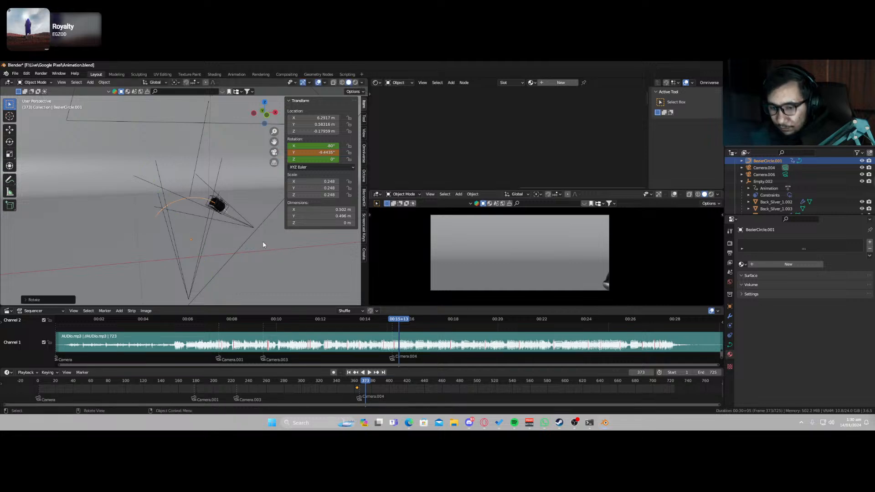
key(i)
click(262, 230)
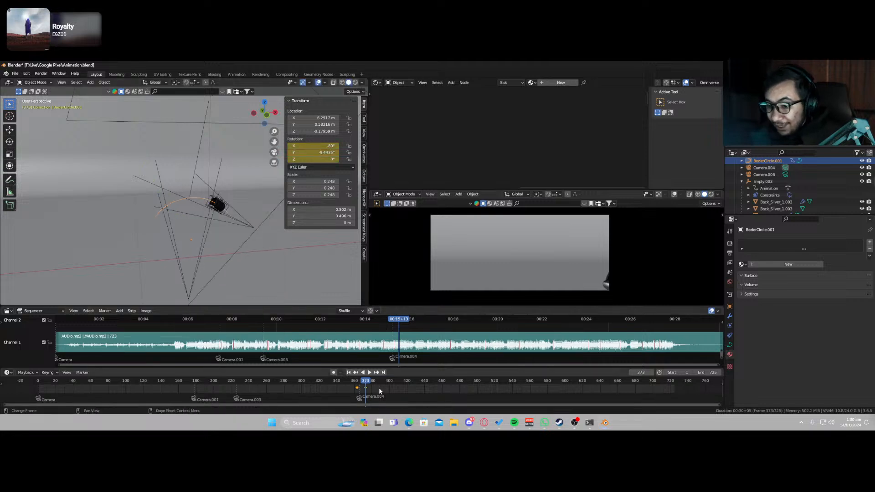
Move the path's second rotation keyframe to about frame 520 and play back the four-watch shot to judge the speed.
key(g)
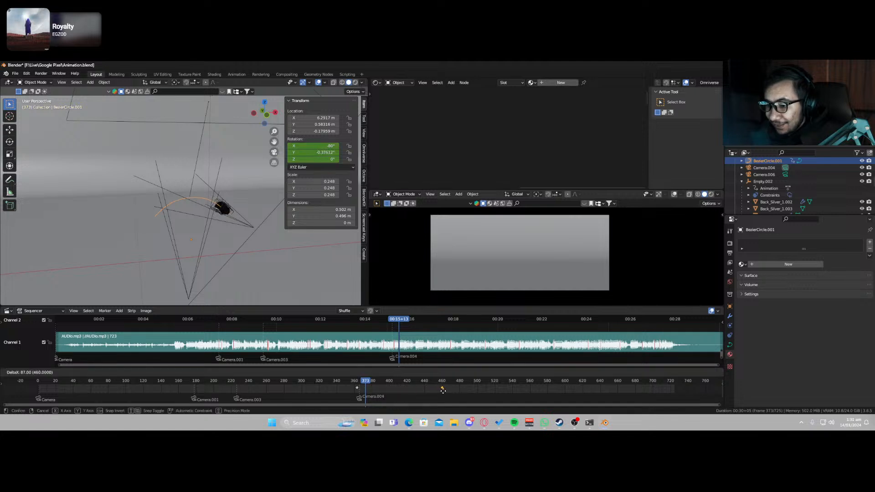
click(442, 389)
key(space)
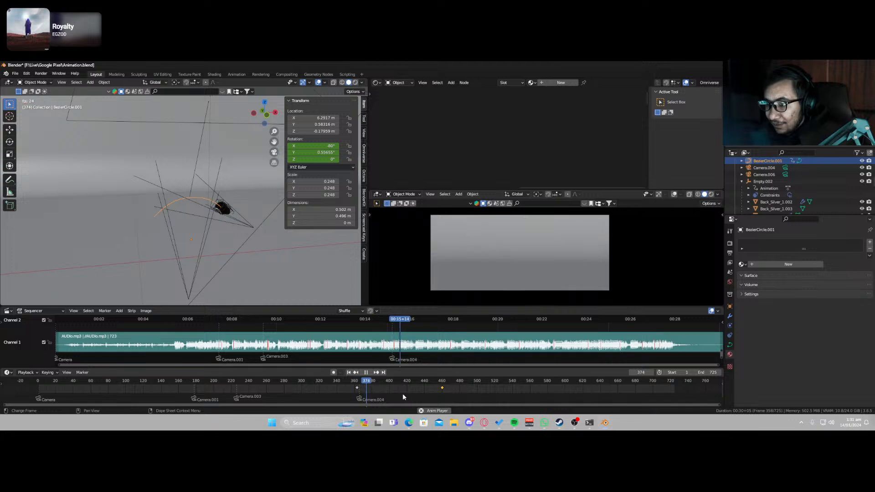
key(space)
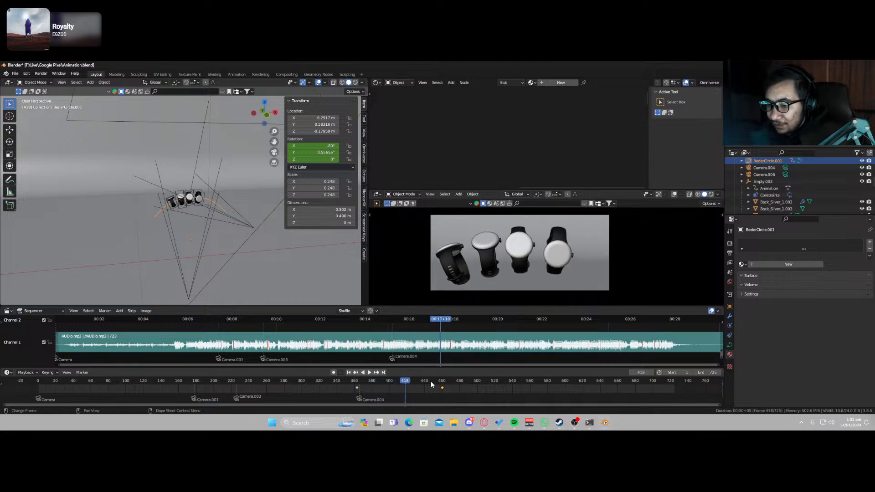
key(g)
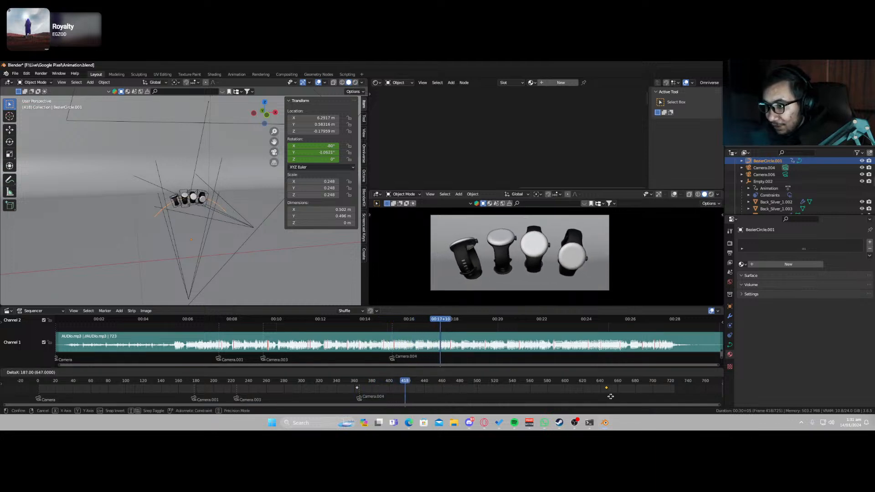
click(496, 397)
click(351, 382)
key(space)
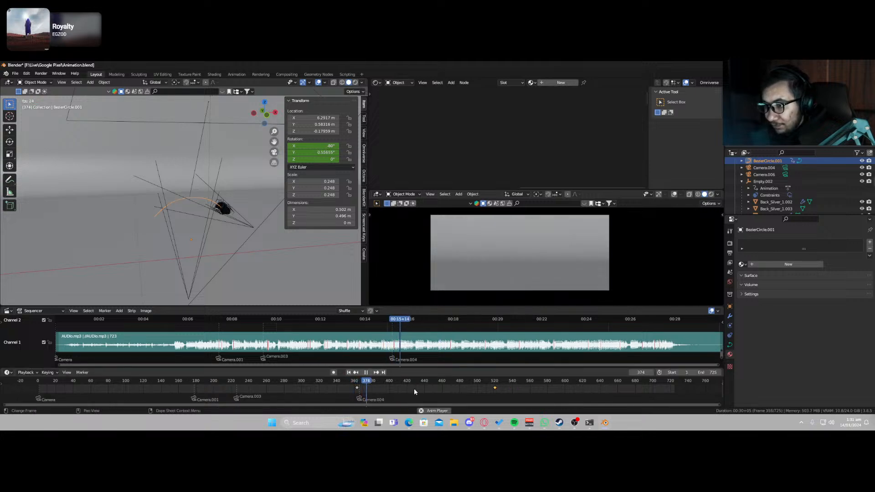
key(space)
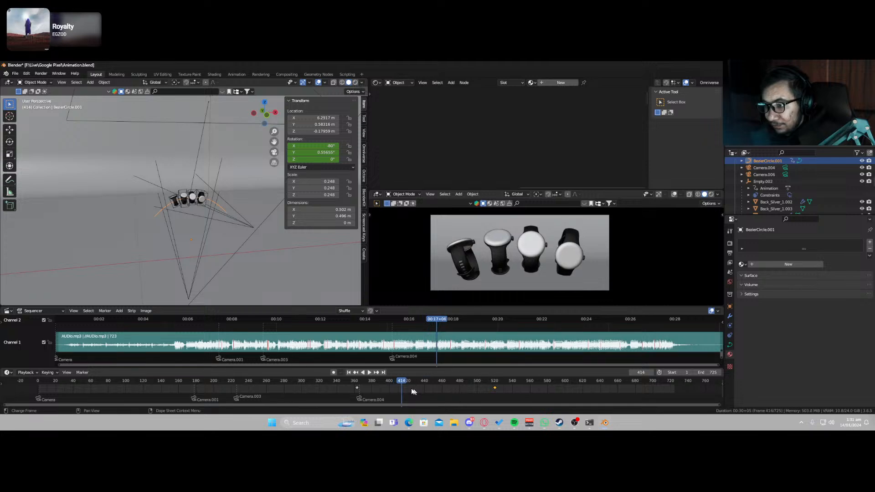
In camera view, move Camera.004 along the global X axis to about 6.26 m to reframe the four watches.
key(KP_0)
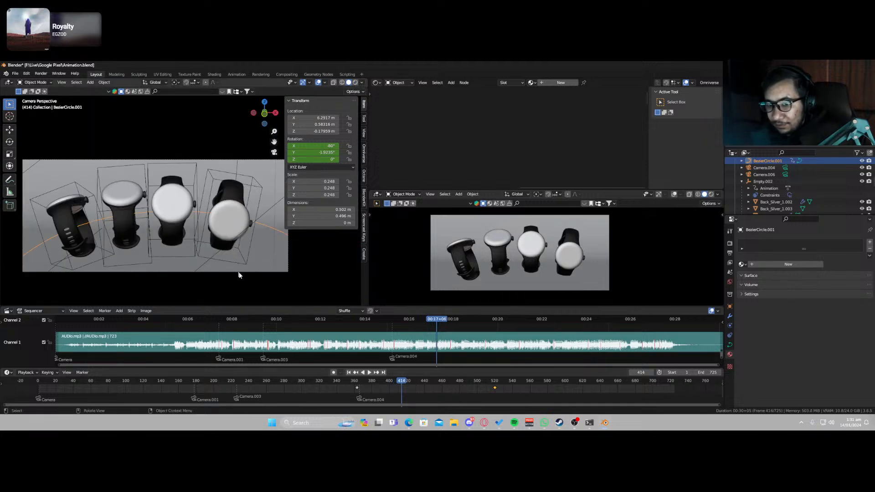
click(241, 271)
key(g)
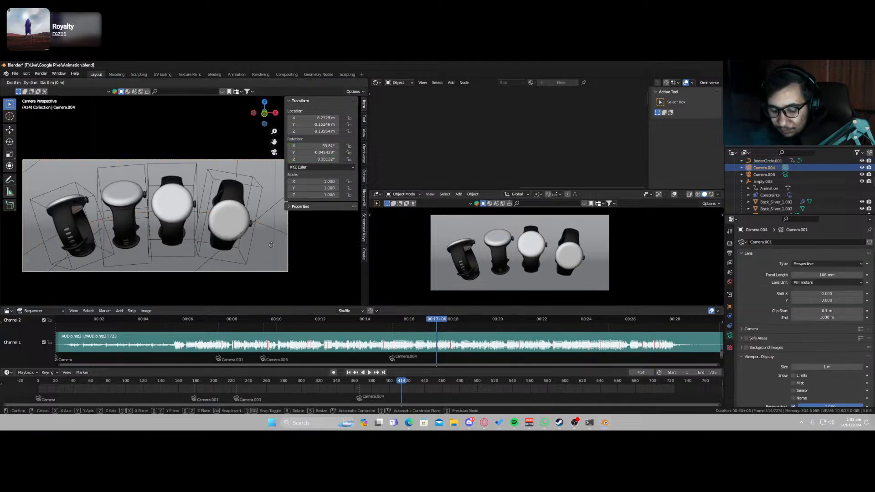
key(x)
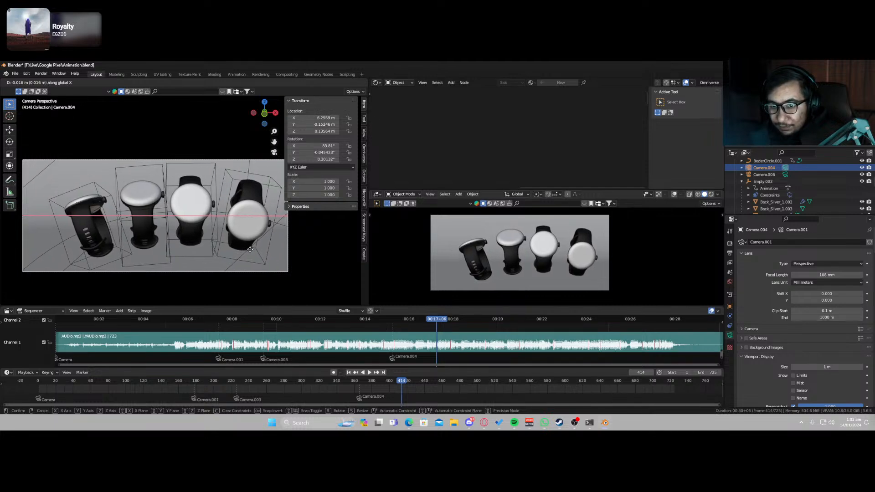
click(255, 252)
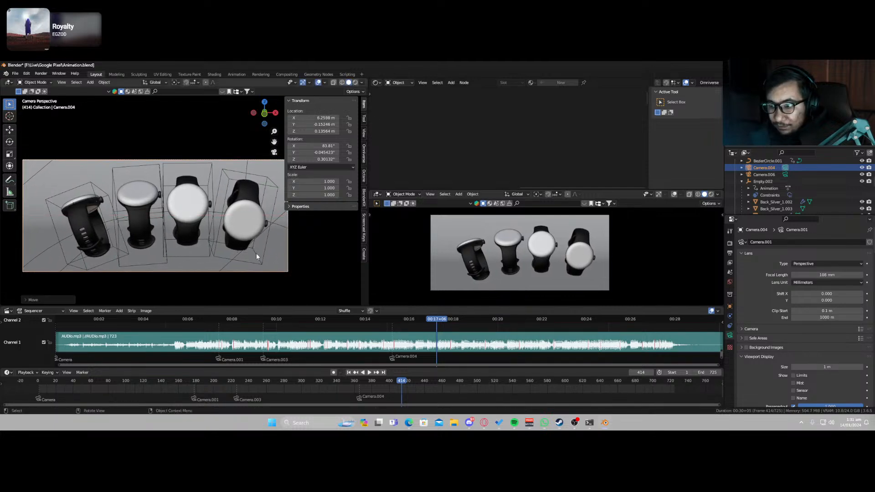
Play back the transition into the four-watch shot from about frame 343 to check the camera framing, and save the file.
click(339, 381)
key(space)
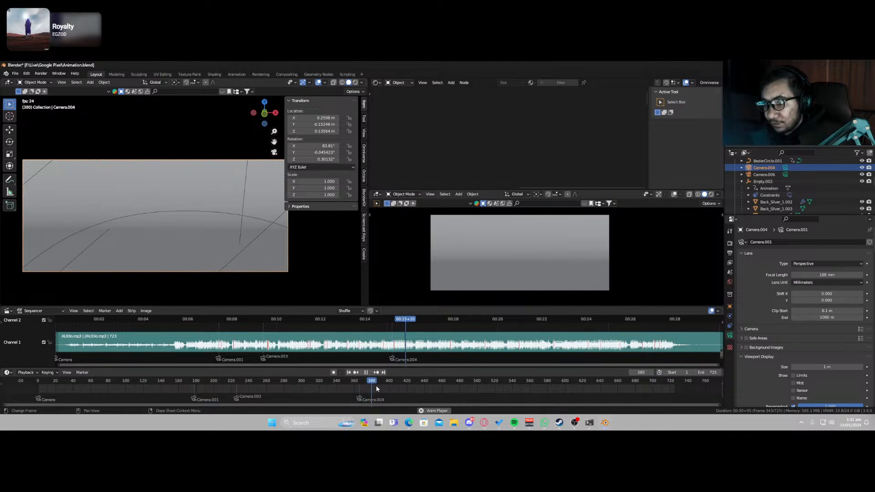
key(space)
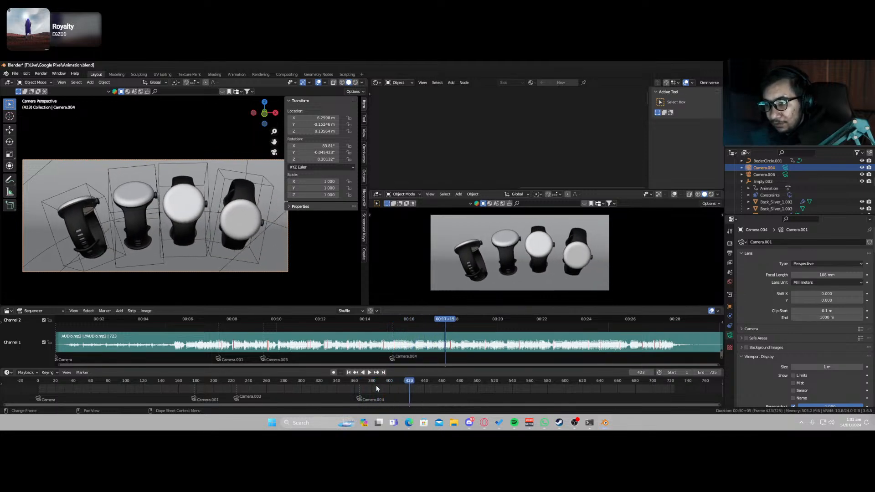
key(ctrl+s)
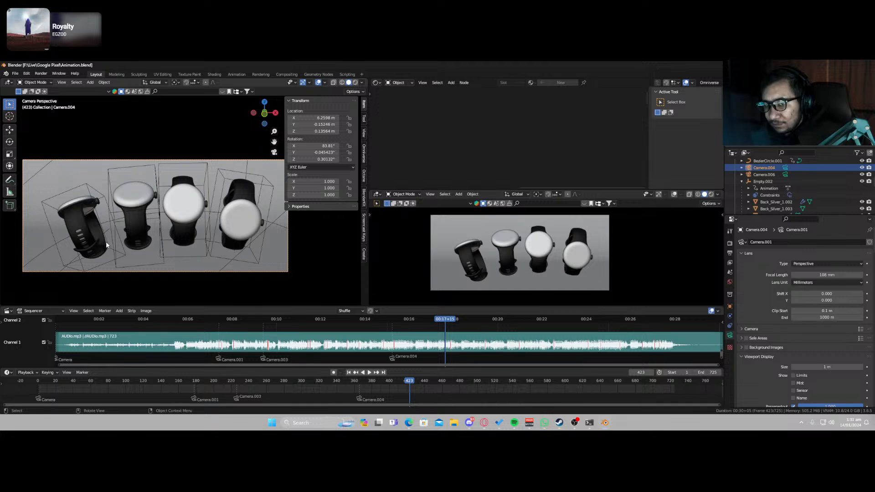
click(350, 383)
key(space)
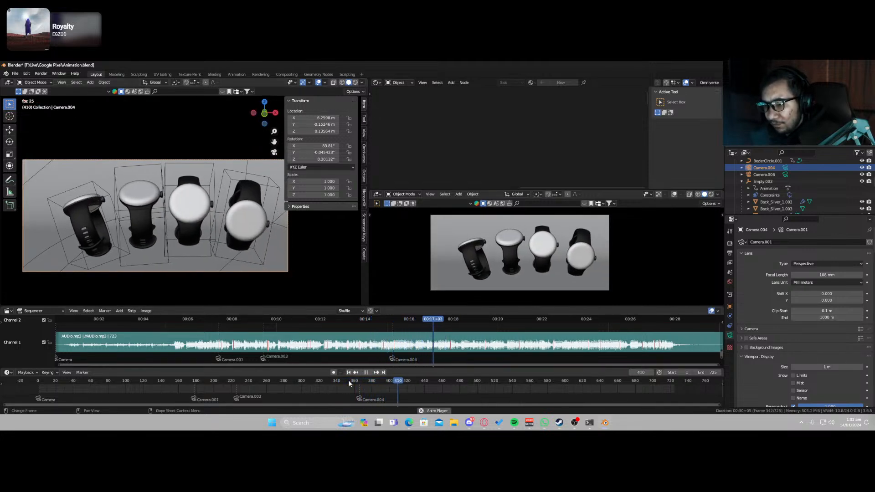
key(space)
key(ctrl+s)
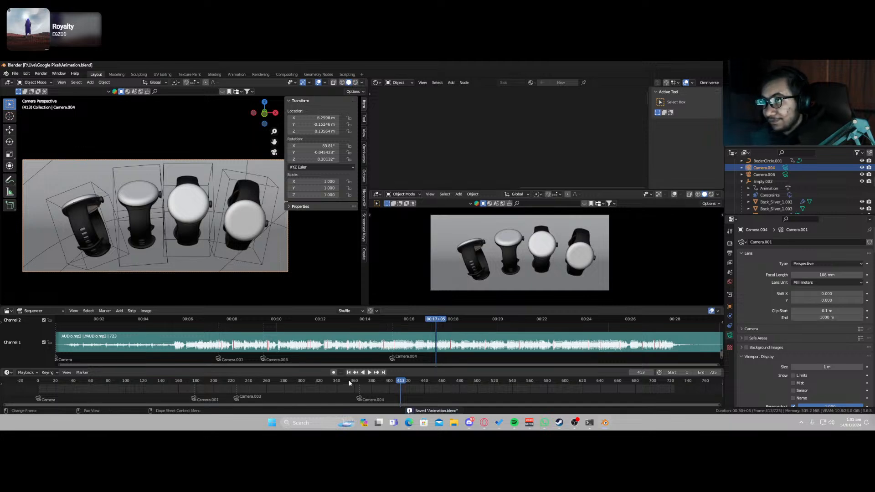
Play back the animation from about frame 321 into the four-watch shot and return the timeline to frame 0.
click(336, 382)
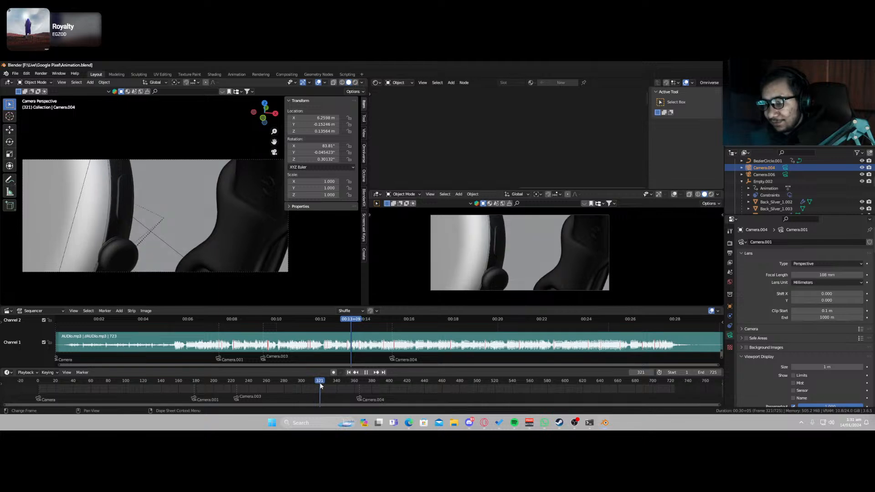
key(space)
drag(365, 388, 34, 384)
key(space)
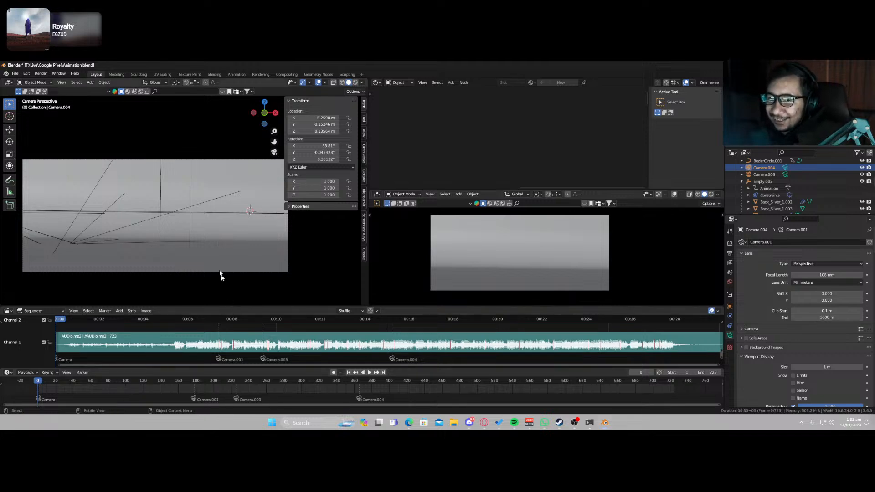
Hide the 3D viewport's sidebar and toolbar and fit the camera frame to the viewport.
key(n)
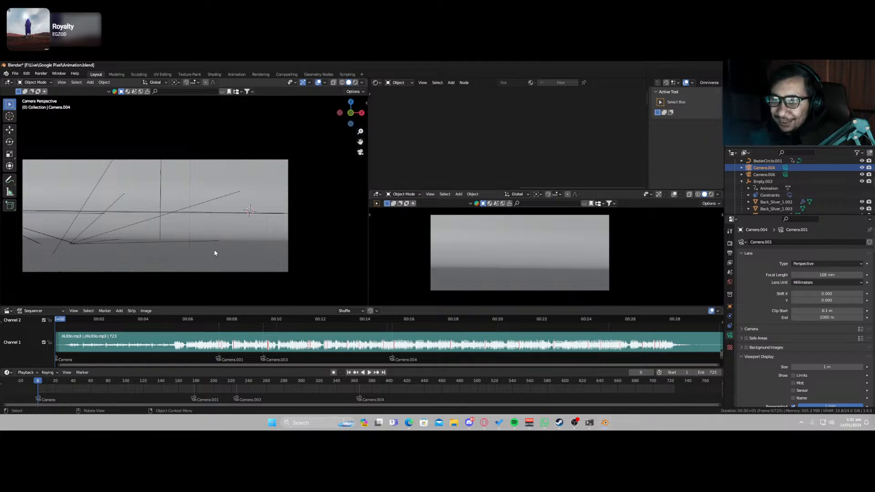
key(Home)
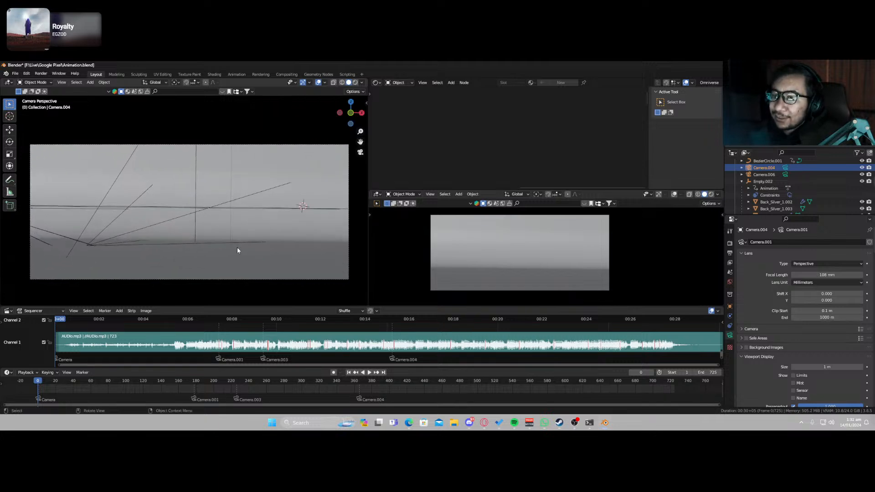
key(t)
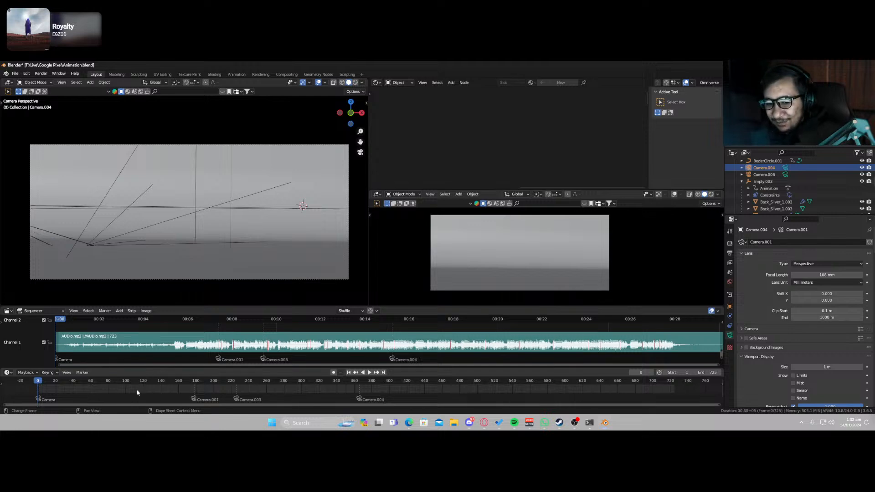
Play back the animation from frame 0 and replay the four-watch shot, saving the file.
key(space)
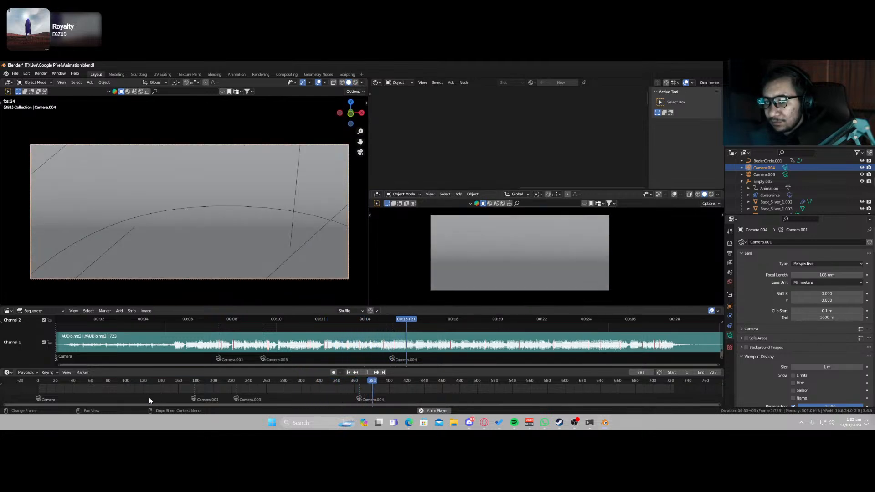
key(ctrl+s)
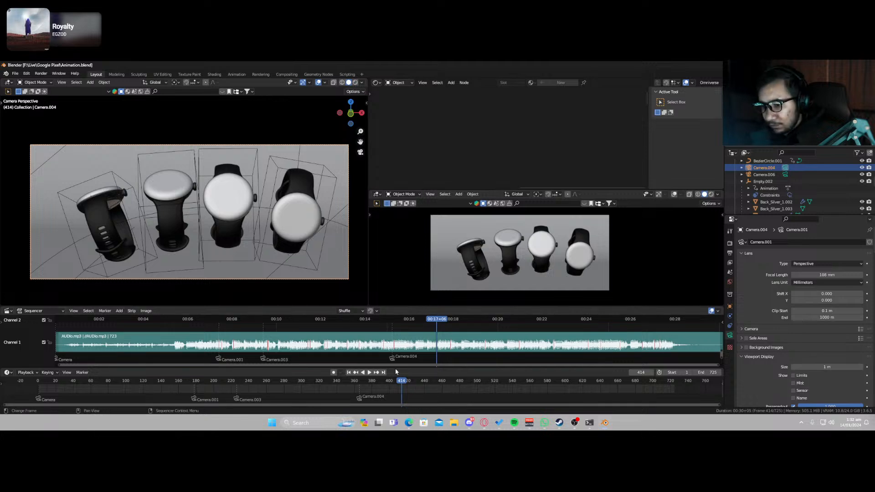
drag(358, 385, 378, 394)
key(space)
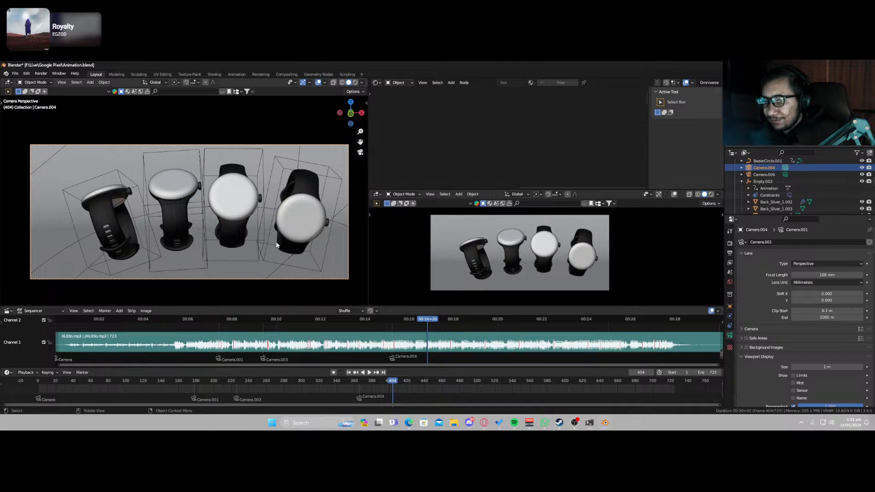
key(ctrl+s)
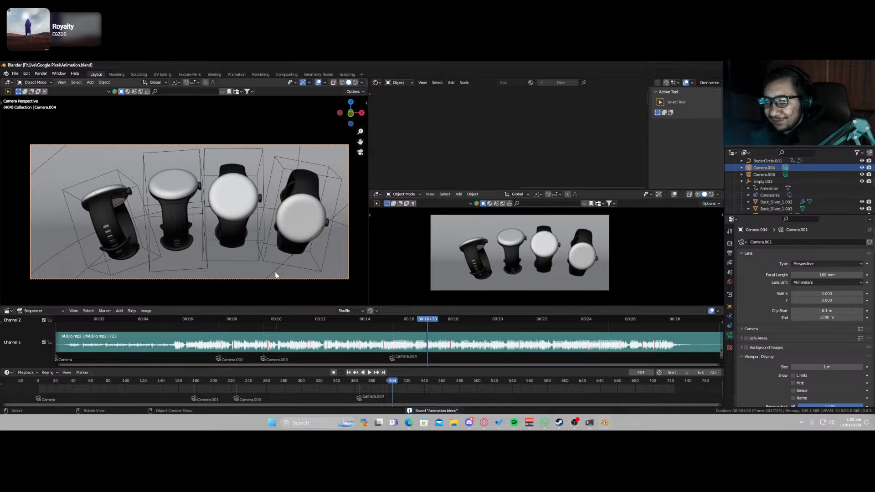
Lower Camera.004 slightly along global Z and shift it about 0.004 m along global X to recenter the four watches.
key(g)
key(z)
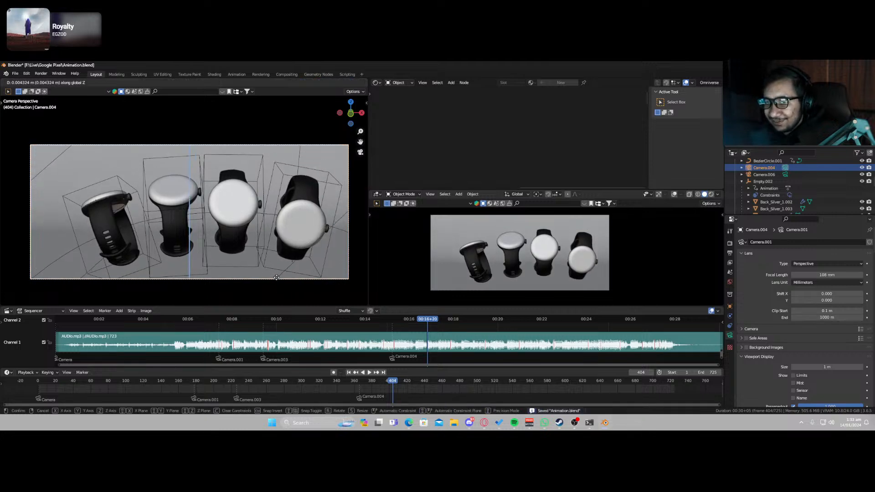
click(276, 278)
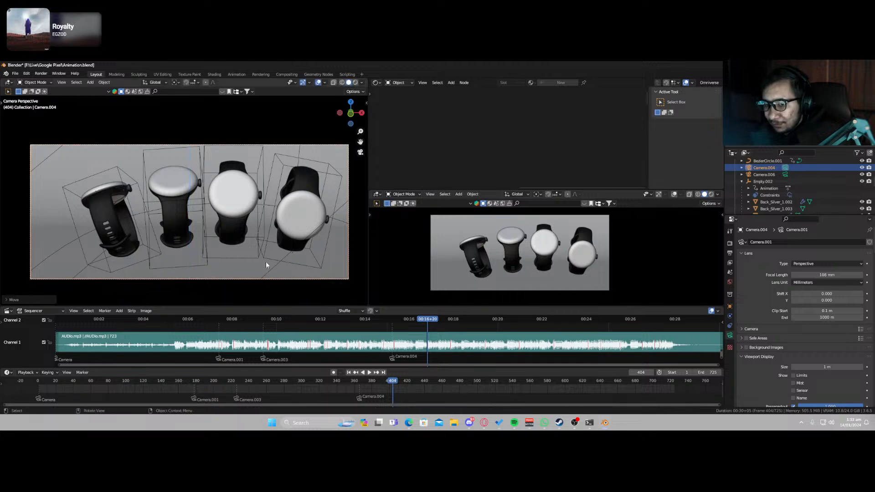
key(g)
key(x)
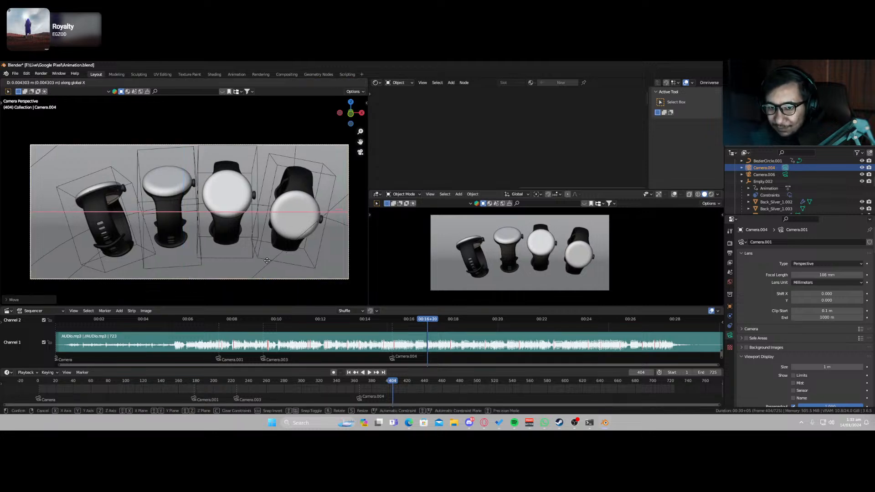
click(274, 278)
Replay the four-watch shot from about frame 360 to check the new framing, stop at frame 429 and save the file.
drag(389, 381, 354, 381)
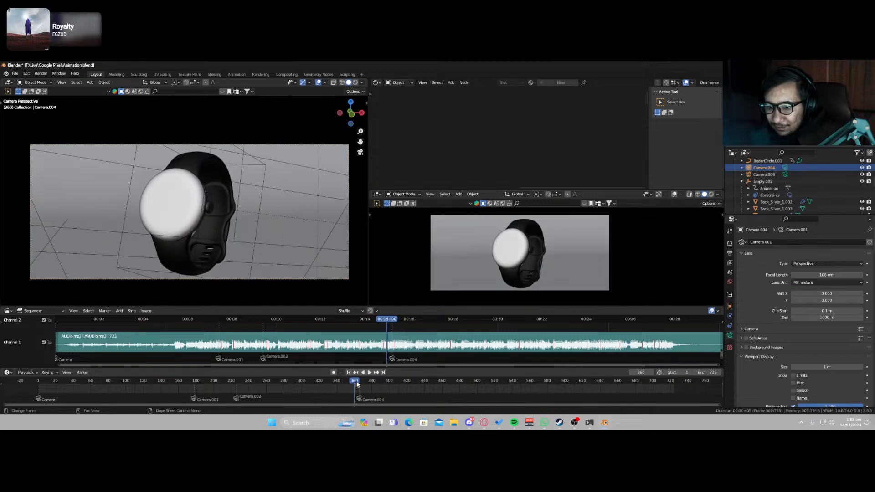
key(space)
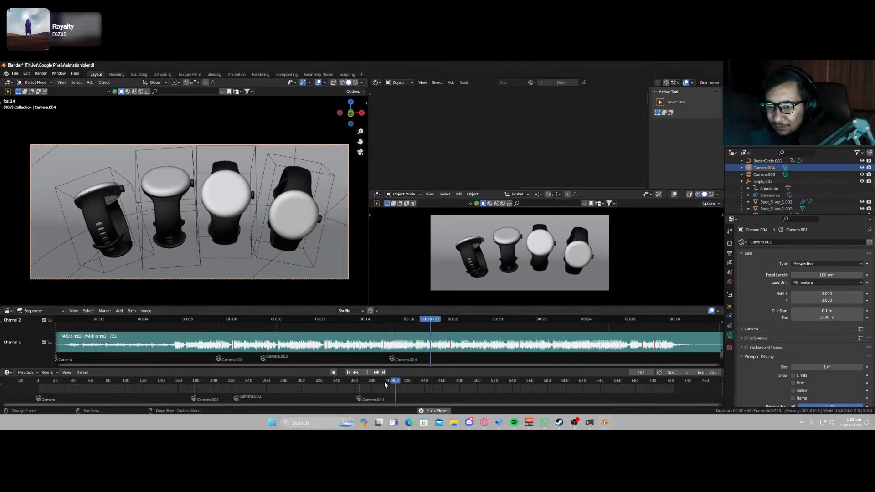
key(space)
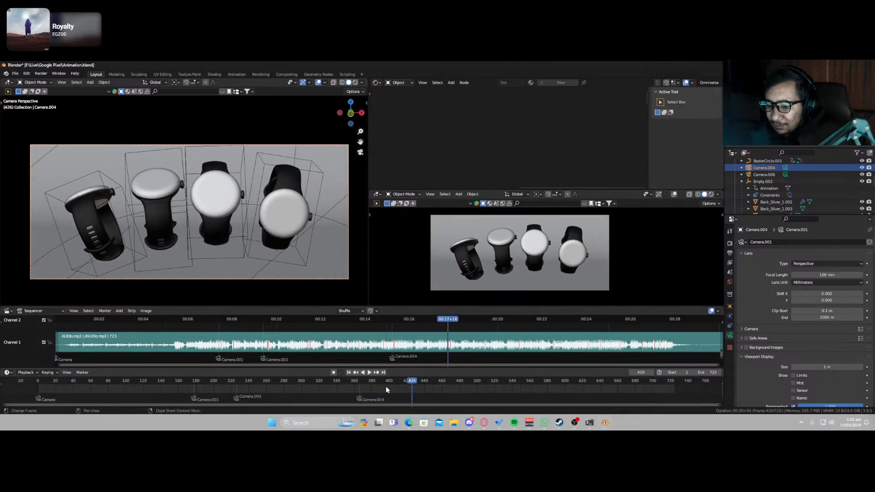
drag(396, 383, 355, 383)
key(space)
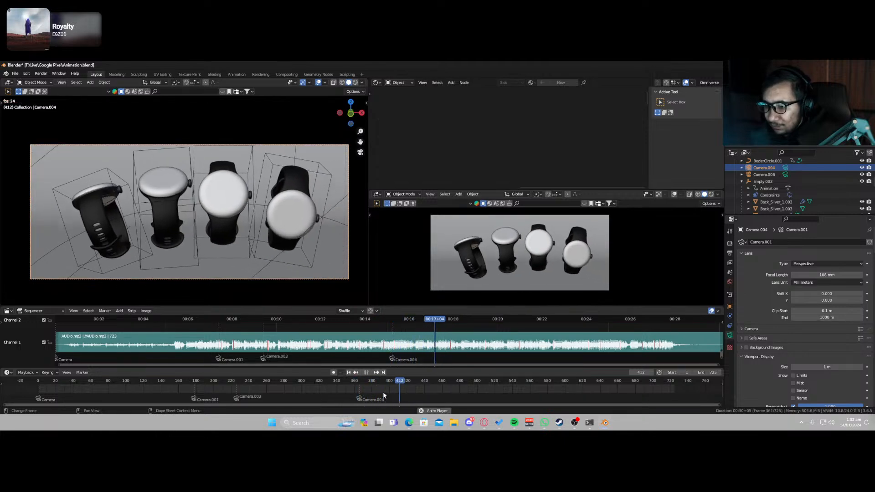
key(space)
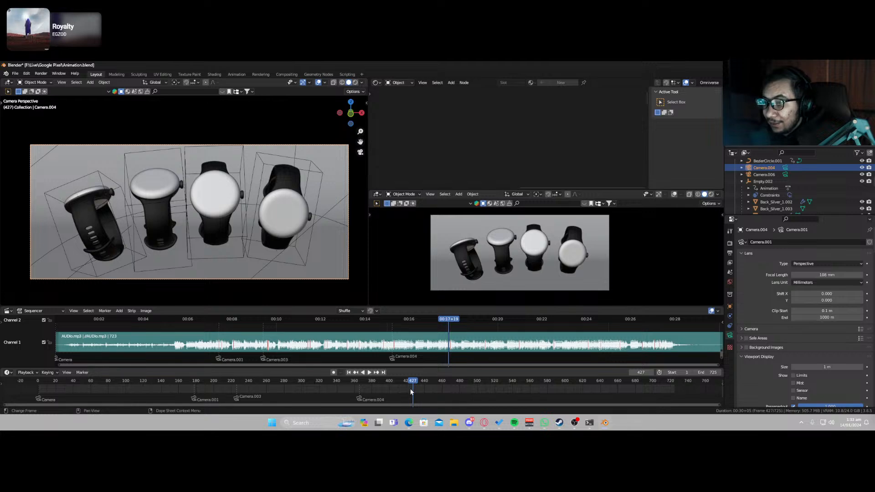
drag(412, 385, 415, 383)
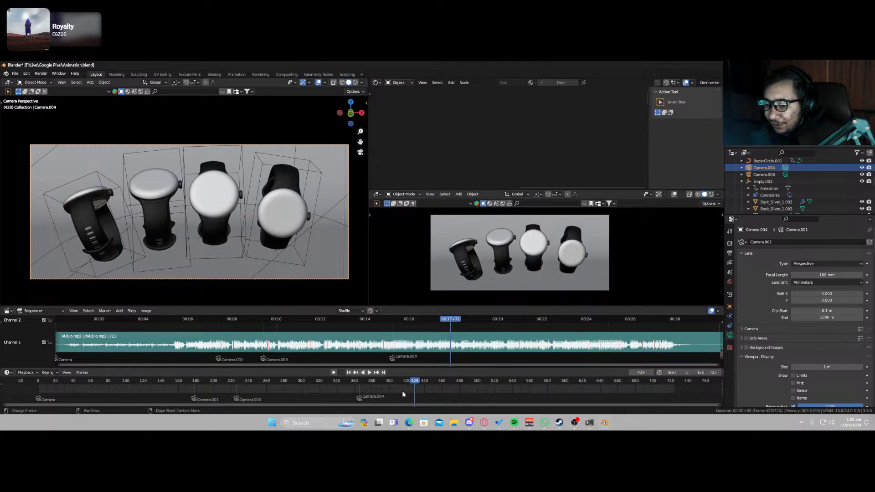
key(ctrl+s)
Leave camera view in the main viewport and switch the camera preview viewport to rendered shading.
mouse_move(280, 231)
middle_down()
mouse_move(295, 246)
mouse_move(271, 235)
middle_up()
scroll(296, 247, down, 5)
key(z)
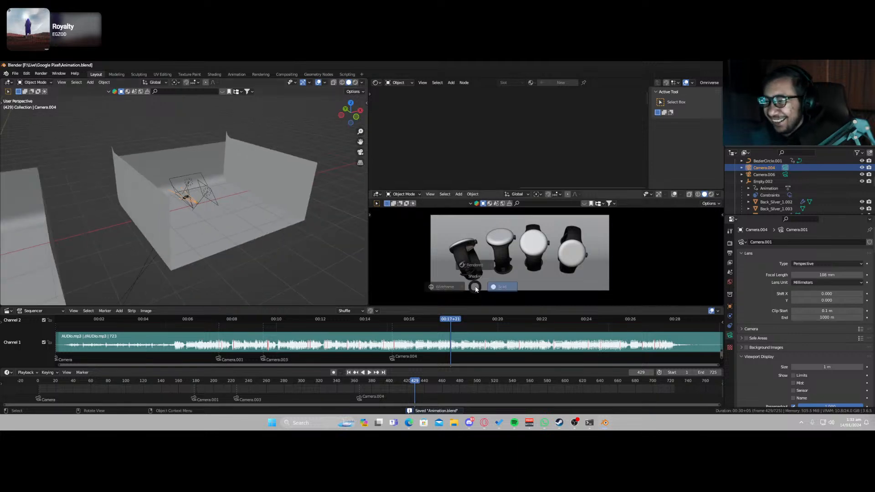
click(485, 245)
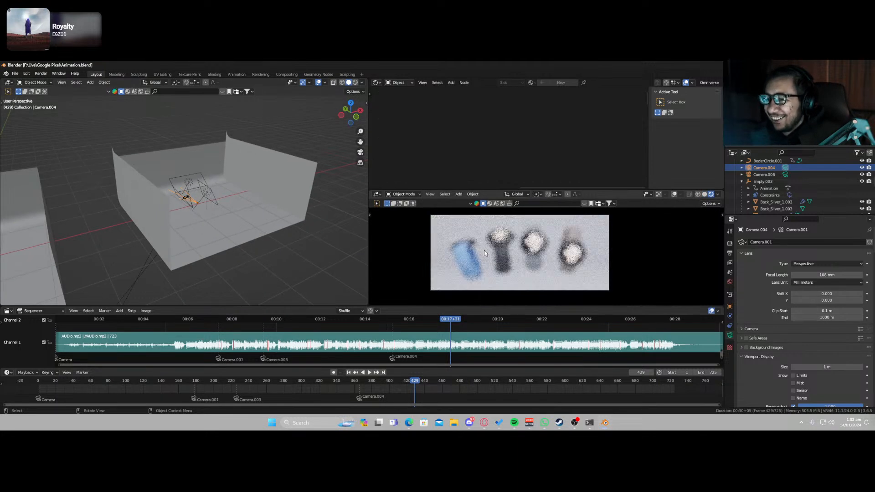
scroll(222, 220, up, 9)
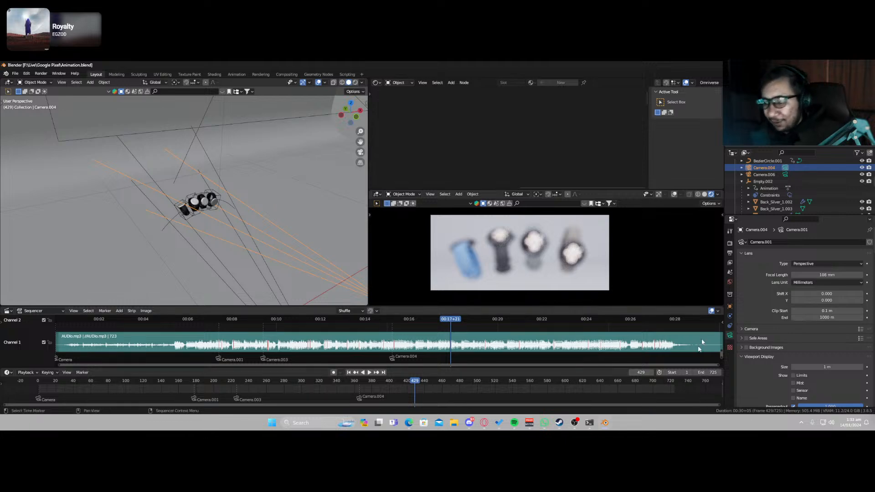
Turn off Autofocus in Camera.004's Octane depth of field and reduce the focus distance to 8.3 m.
scroll(768, 338, down, 6)
scroll(769, 337, down, 7)
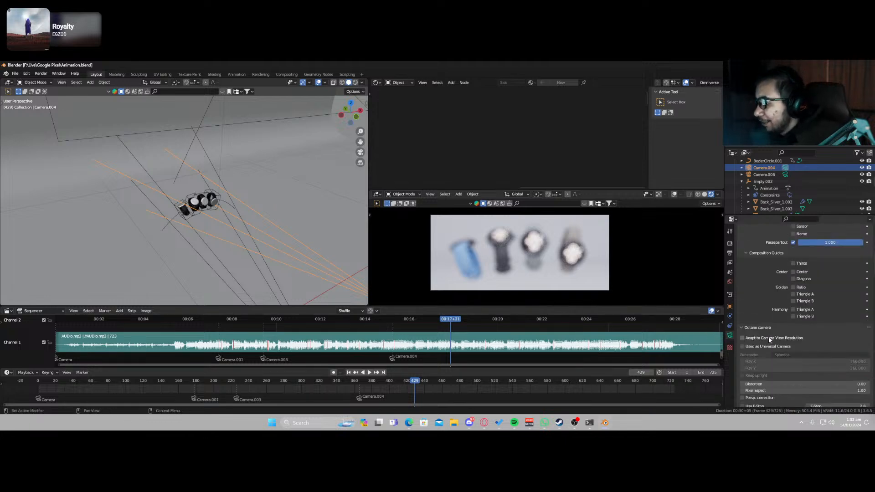
click(754, 344)
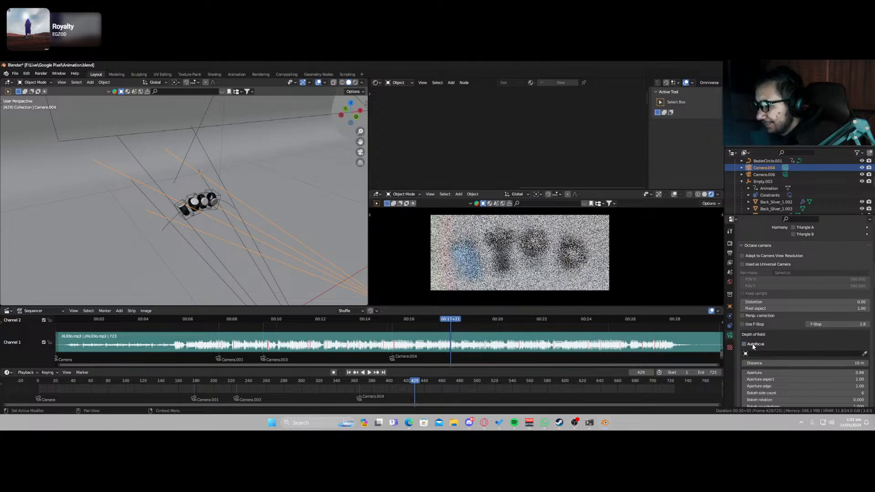
scroll(772, 354, down, 1)
drag(787, 352, 770, 351)
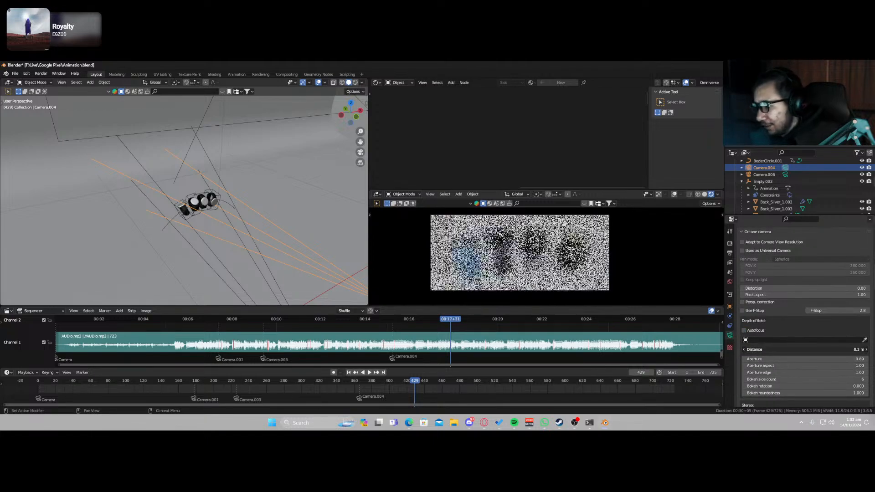
Enable the Limits display for Camera.004 to show its focus point in the viewport.
scroll(772, 325, up, 6)
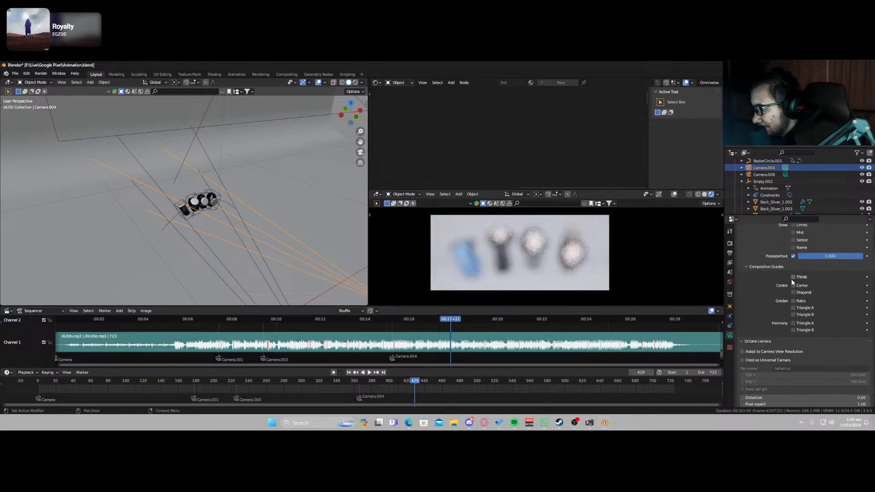
scroll(790, 279, up, 2)
click(794, 252)
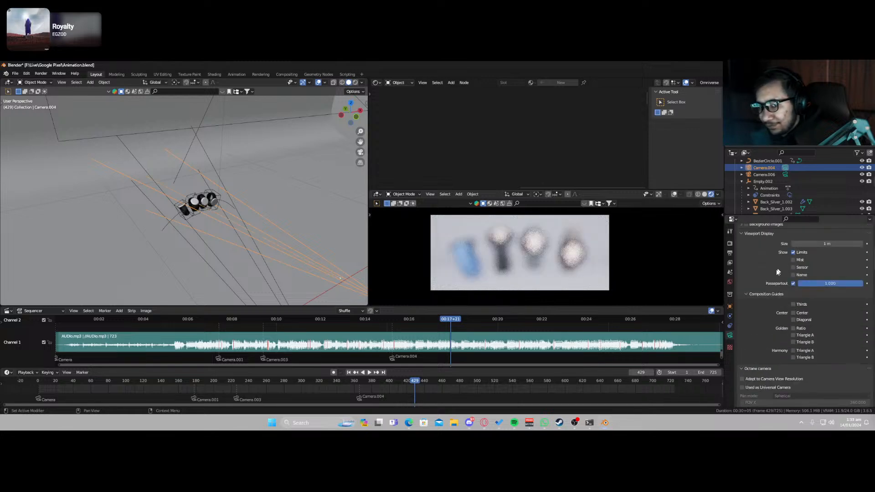
Set Camera.004's Octane focus distance to about 0.71 m and inspect the watches' sharpness up close.
scroll(760, 348, down, 7)
scroll(760, 349, down, 3)
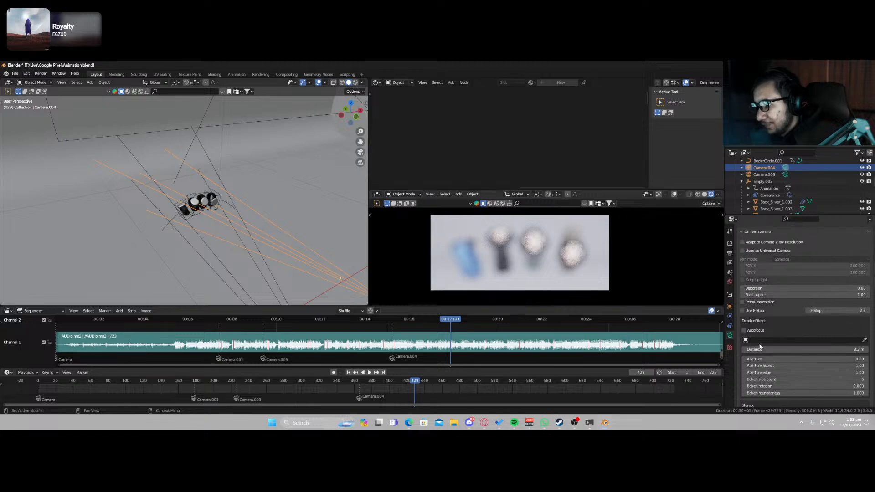
drag(760, 349, 722, 349)
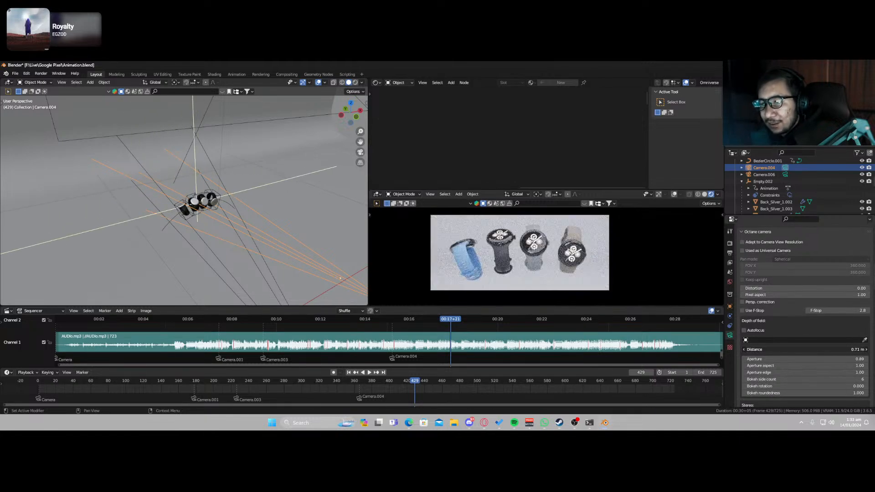
scroll(497, 263, up, 5)
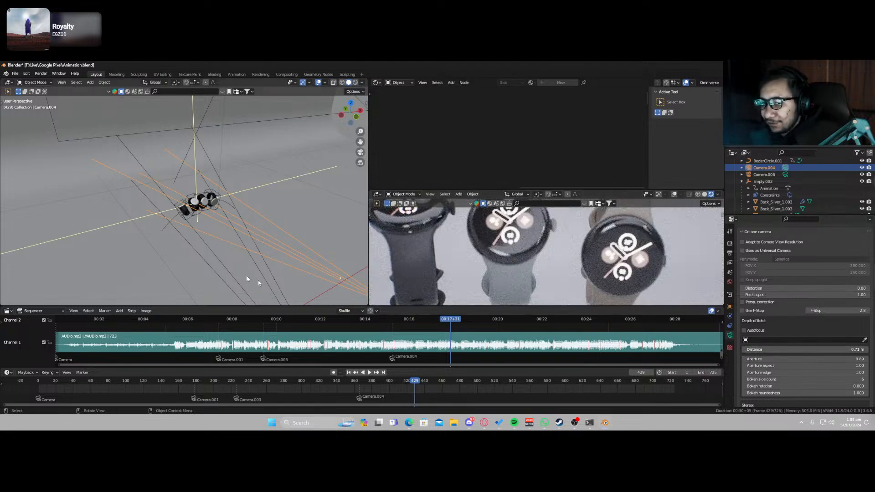
scroll(210, 234, up, 2)
scroll(209, 234, up, 3)
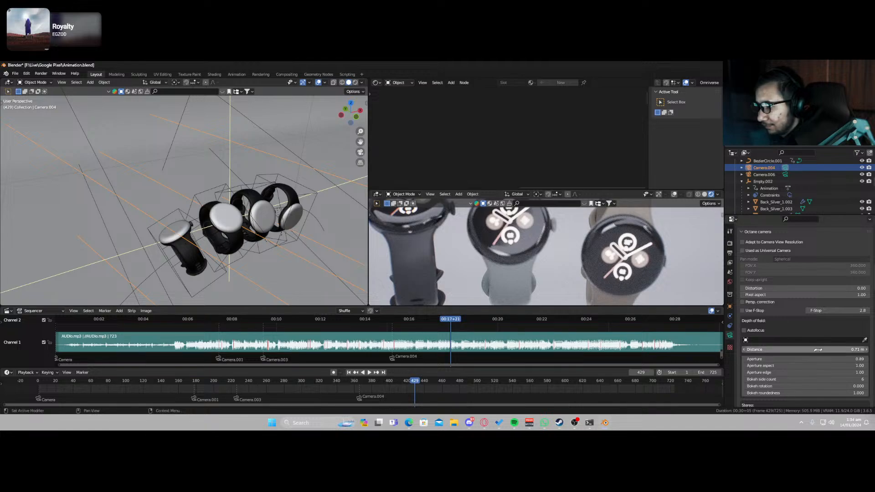
Set Camera.004's Octane focus distance to 0.67 m, fit the whole camera frame in the preview, and save the file.
drag(824, 348, 808, 348)
key(Home)
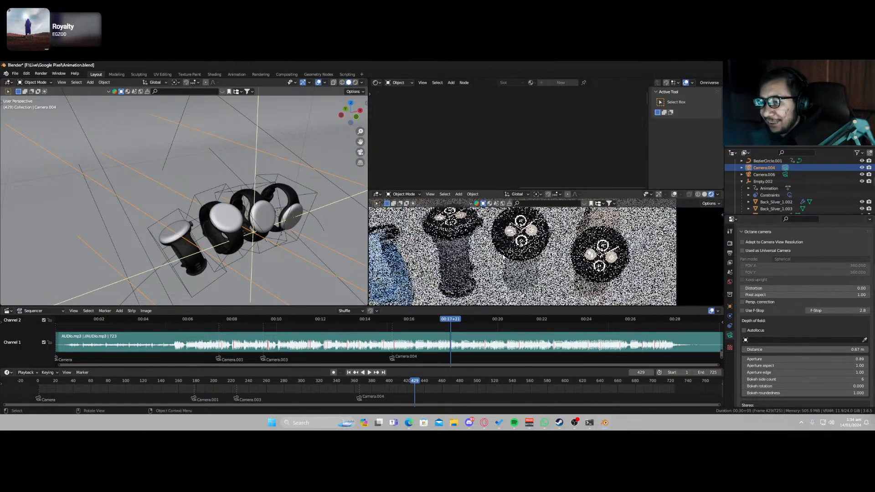
key(ctrl+s)
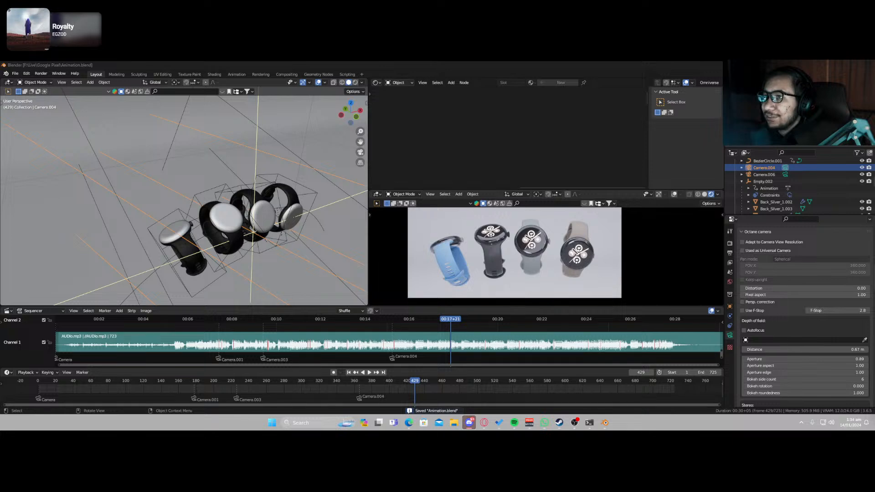
click(832, 423)
click(832, 422)
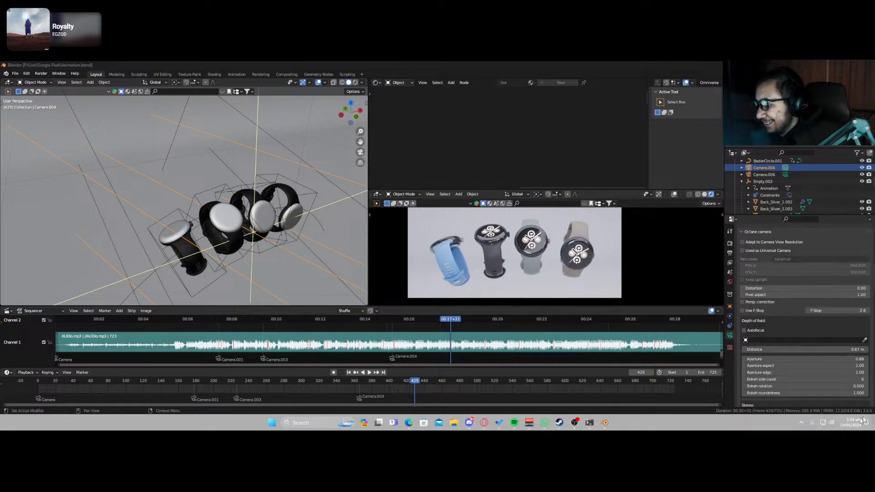
click(867, 421)
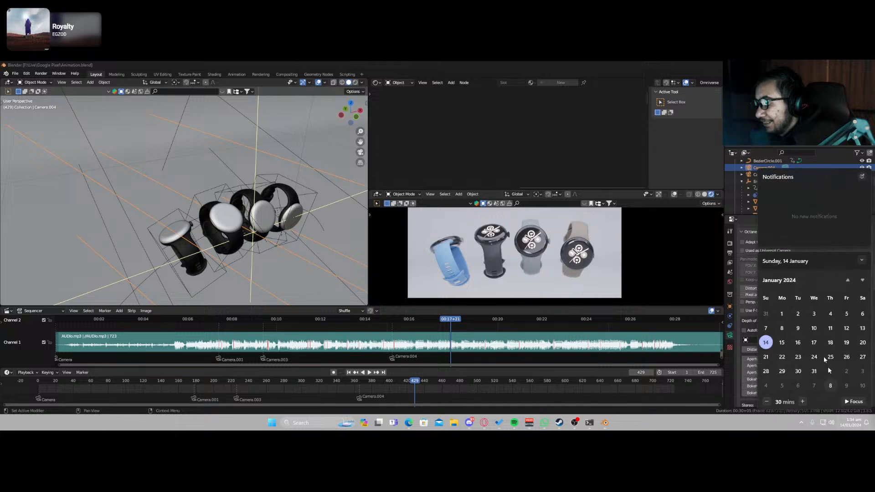
click(861, 176)
click(654, 432)
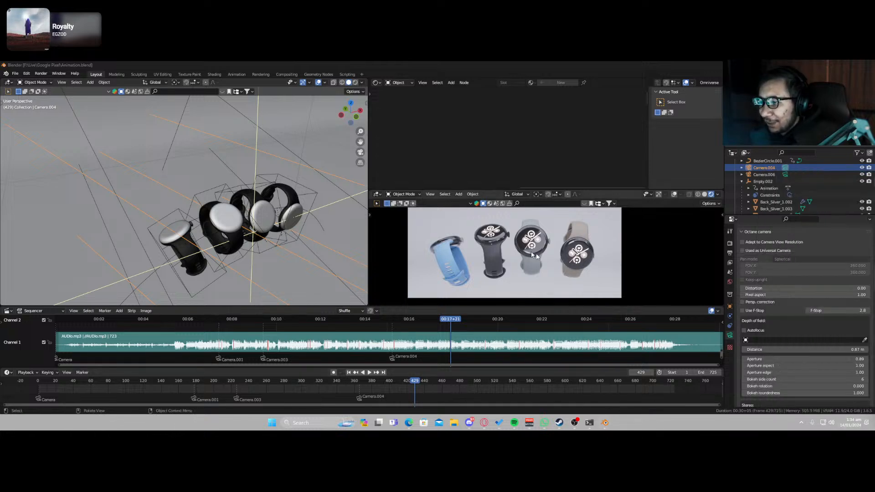
Play the four-watch shot to frame 416 and check the watches' focus in the rendered camera preview.
click(507, 255)
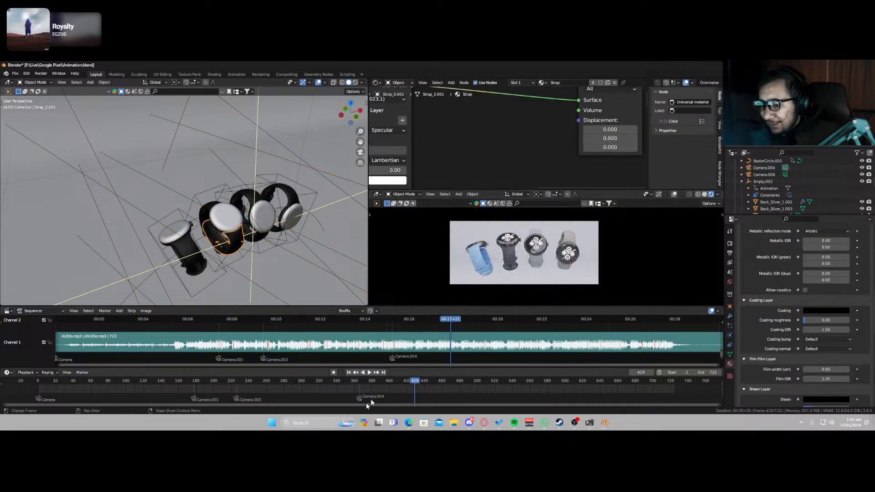
click(356, 381)
key(space)
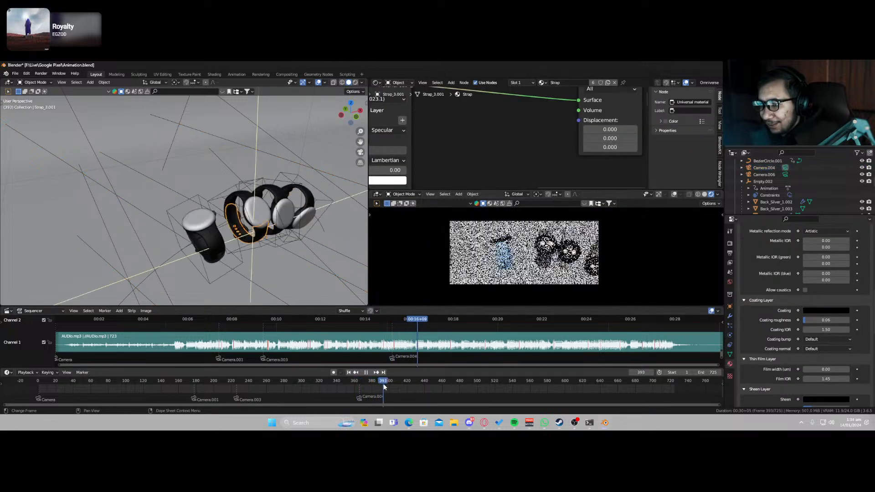
key(space)
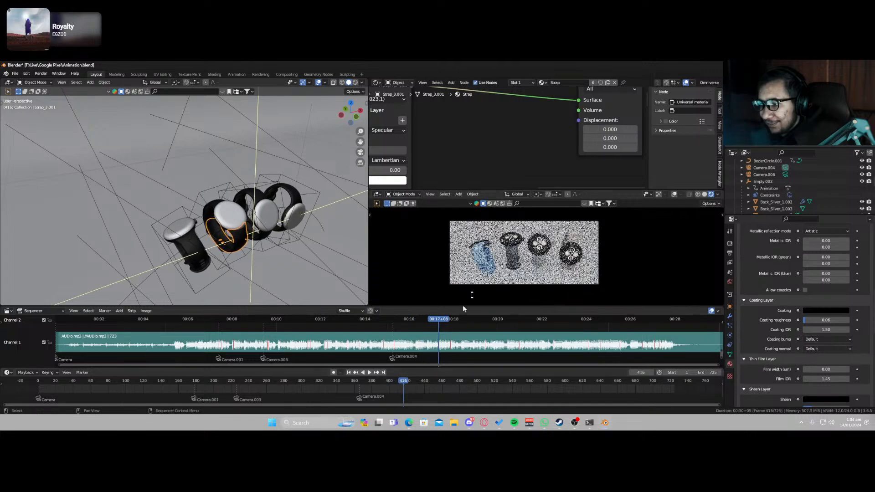
scroll(500, 254, up, 5)
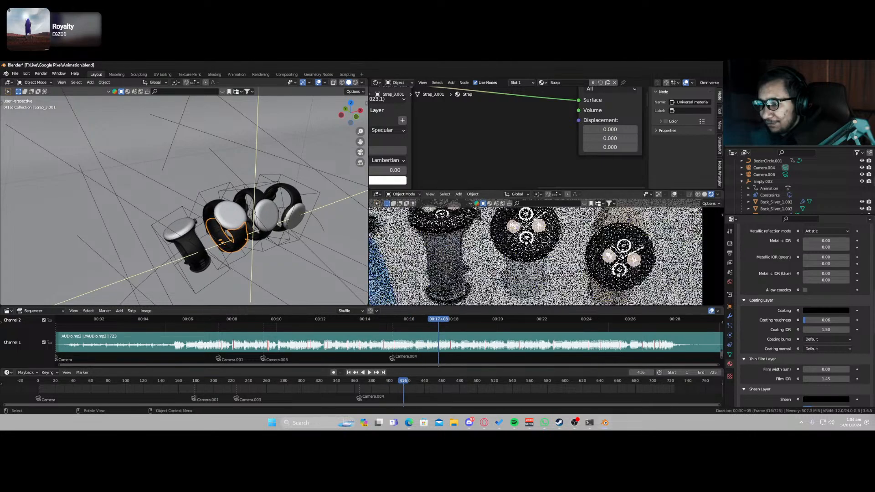
scroll(496, 260, down, 3)
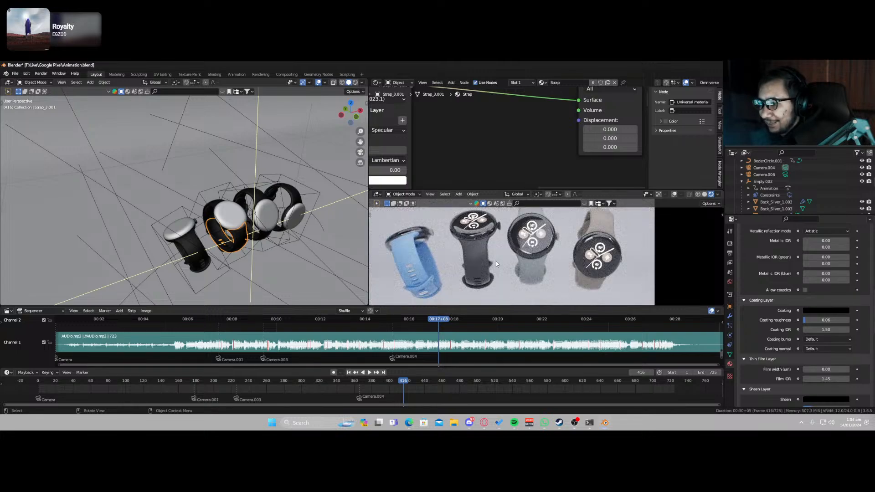
Save the file, render a still of frame 388, and inspect the moving watches in the render before closing it.
drag(403, 384, 379, 383)
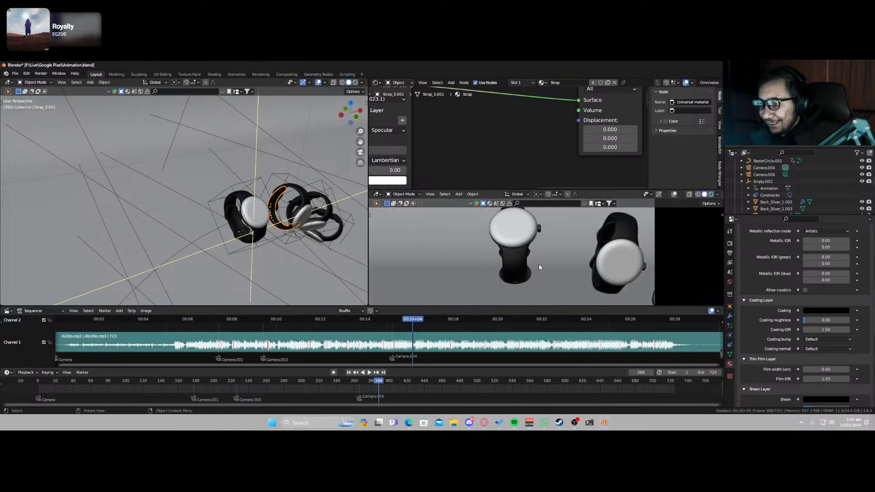
key(ctrl+s)
key(F12)
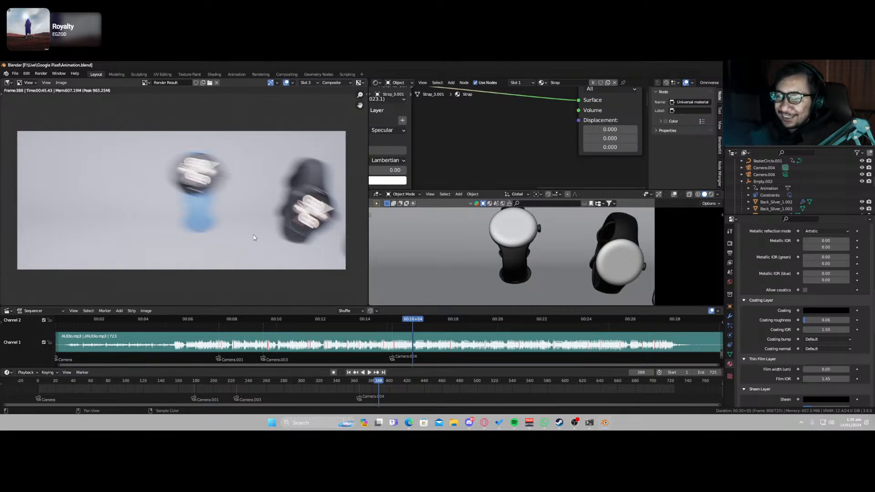
scroll(254, 237, up, 3)
scroll(256, 222, down, 5)
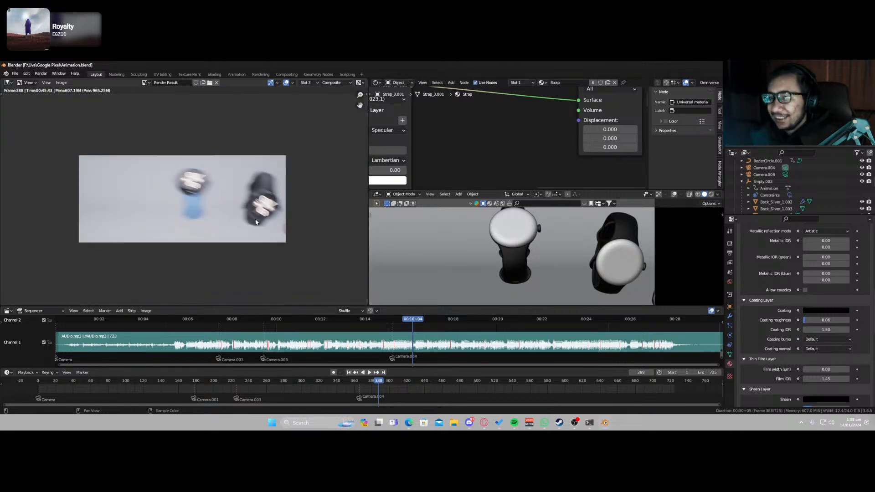
key(Escape)
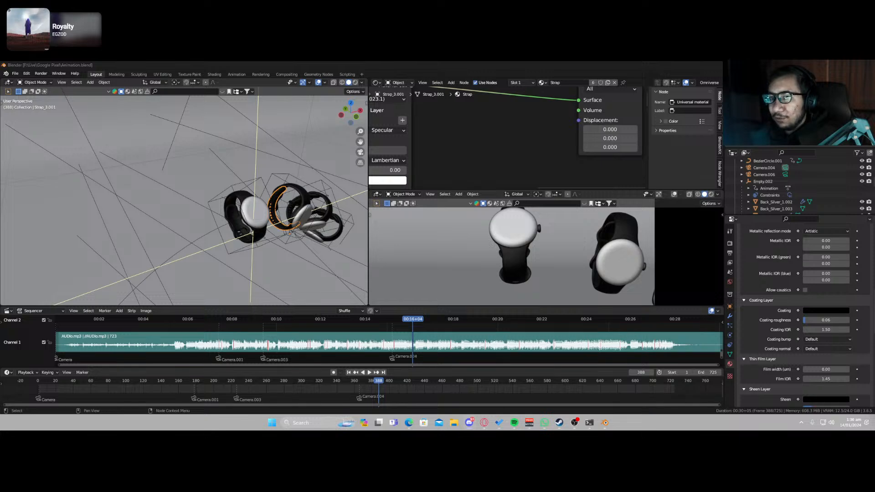
Play and scrub the four-watch shot from frame 388 in the solid-shaded preview, stopping at frame 409.
scroll(470, 272, down, 3)
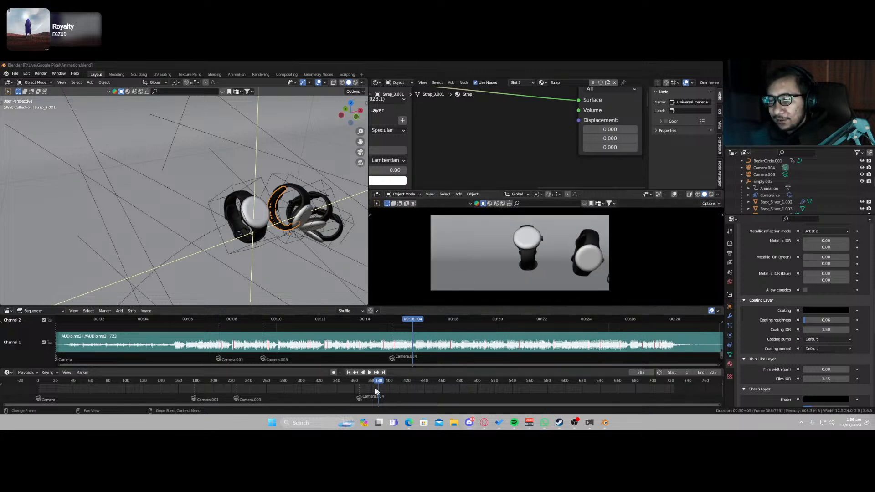
key(space)
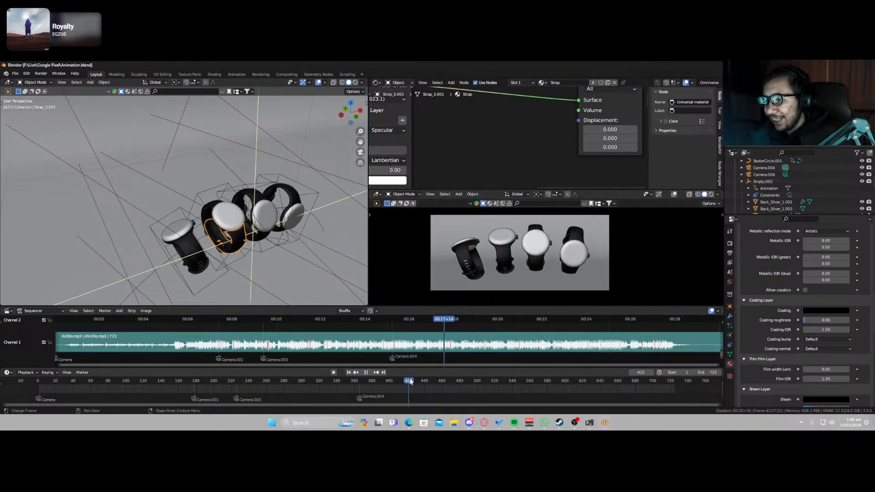
drag(410, 381, 372, 366)
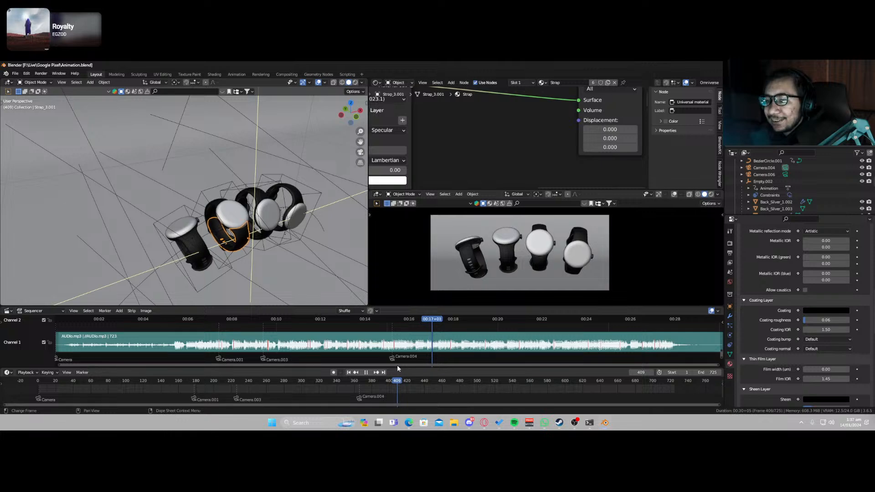
key(space)
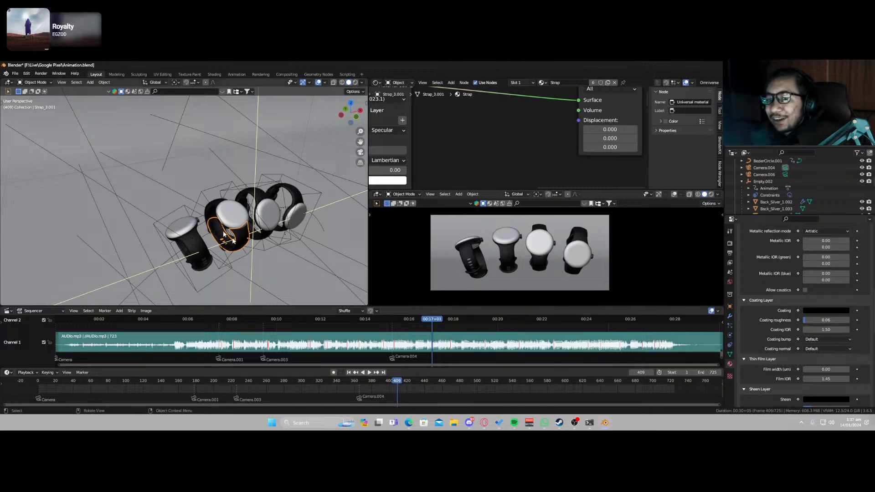
Display the Follow Path constraint of Empty.004, which holds the watch with the blue strap, and save the file at frame 363.
click(200, 225)
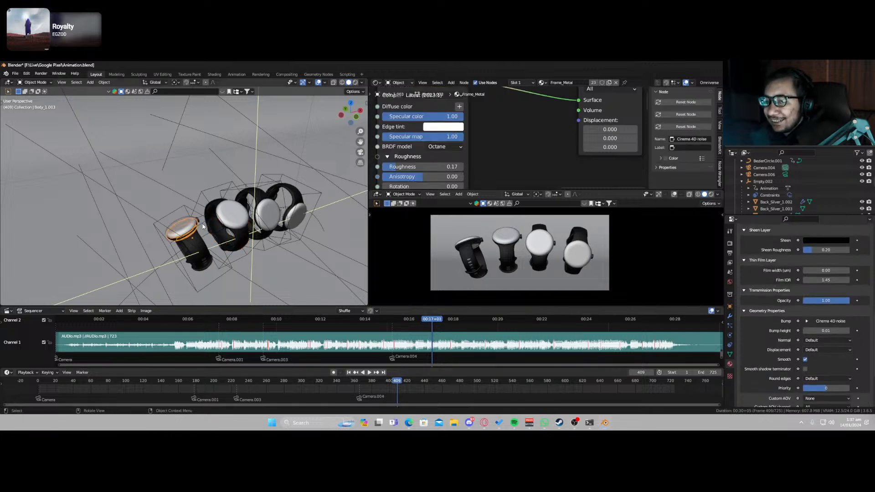
click(203, 225)
drag(397, 384, 405, 384)
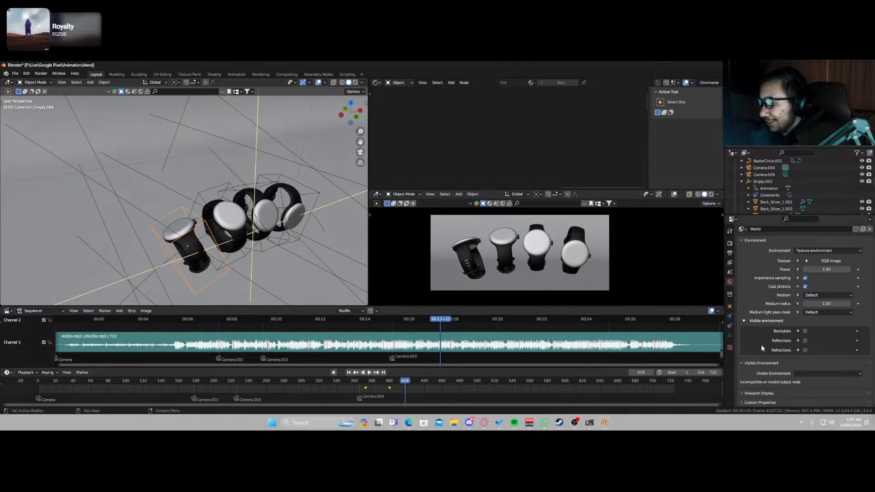
click(729, 325)
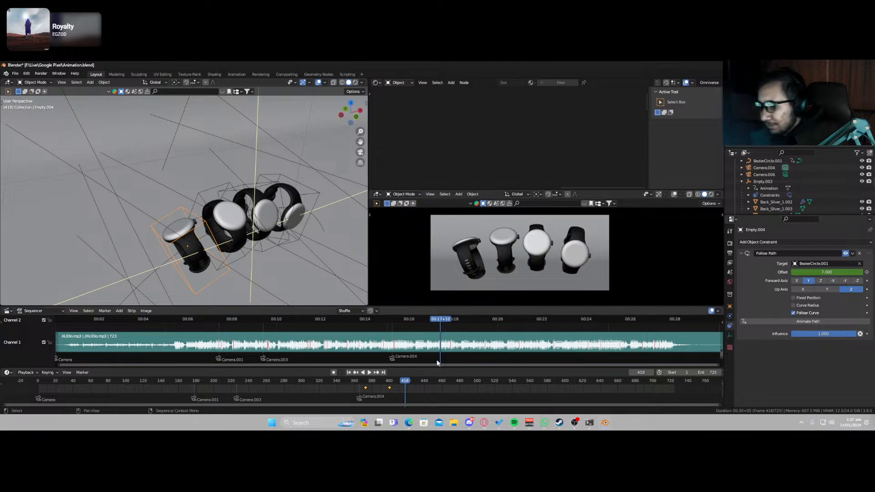
click(355, 384)
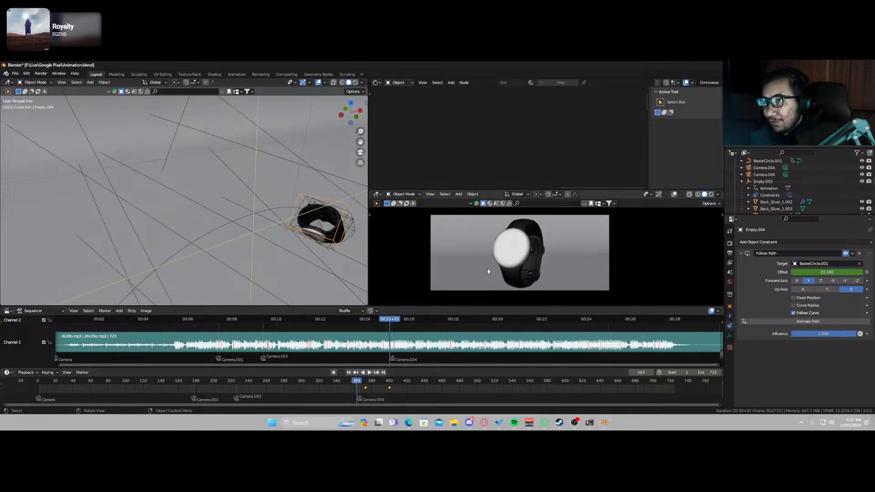
key(ctrl+s)
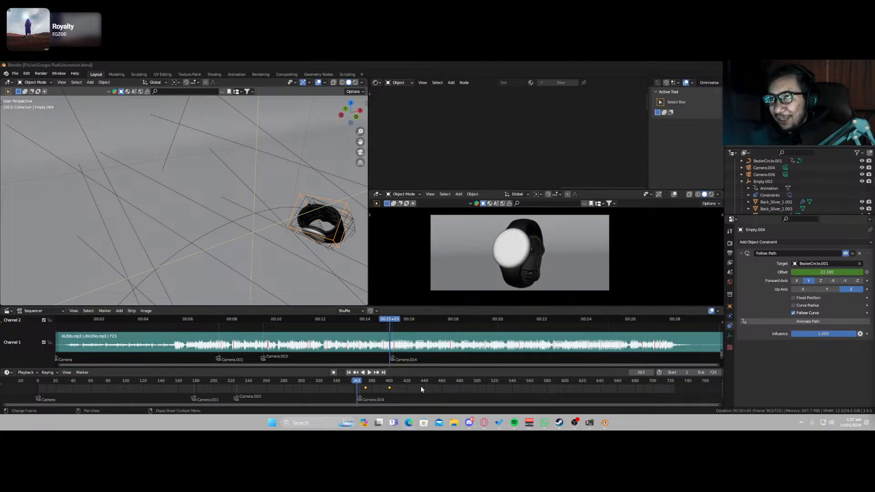
Review the animation from frame 212 up to the start of the four-watch shot, and save the file.
click(224, 389)
key(space)
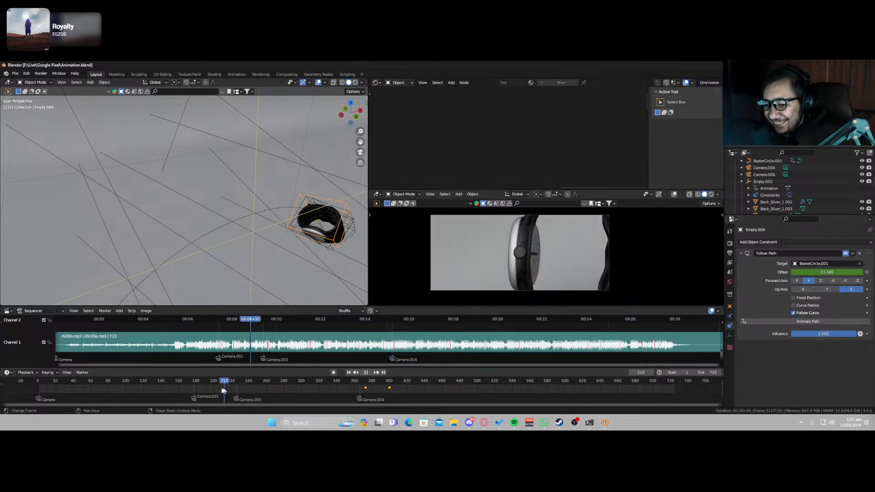
drag(223, 390, 368, 378)
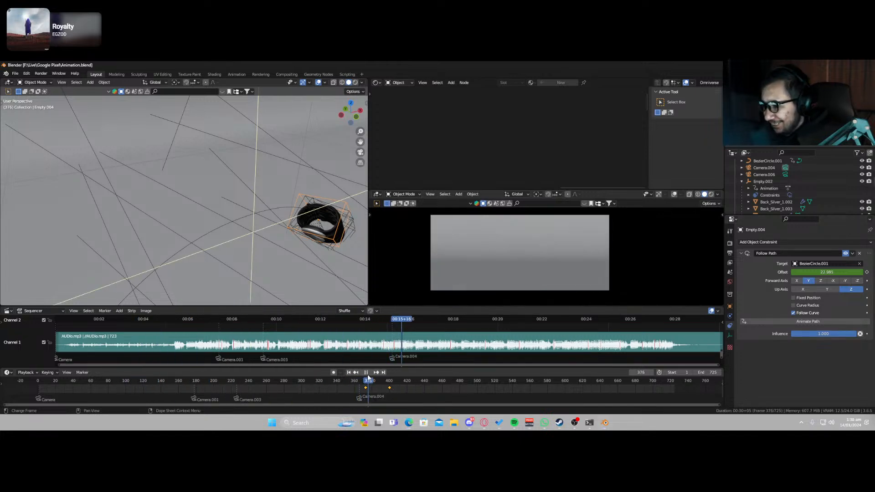
key(space)
key(ctrl+s)
Play the transition from frame 354 into the four-watch shot, return to frame 367, and save the file.
click(351, 384)
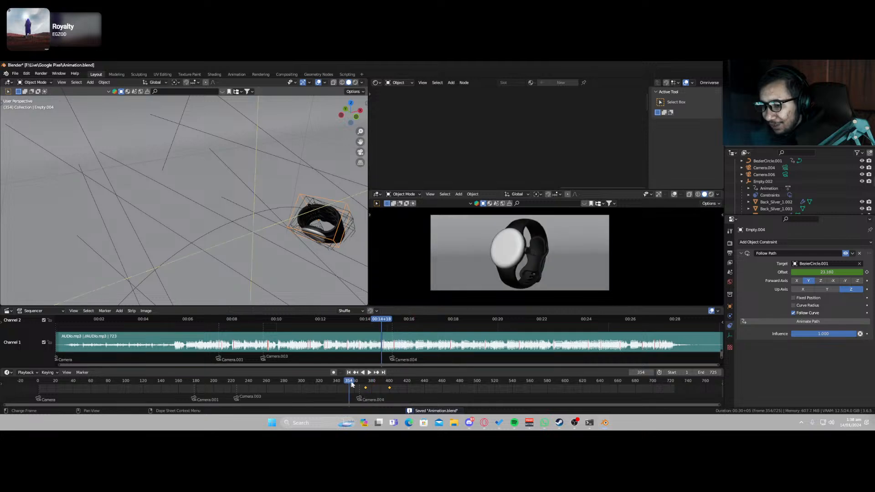
key(space)
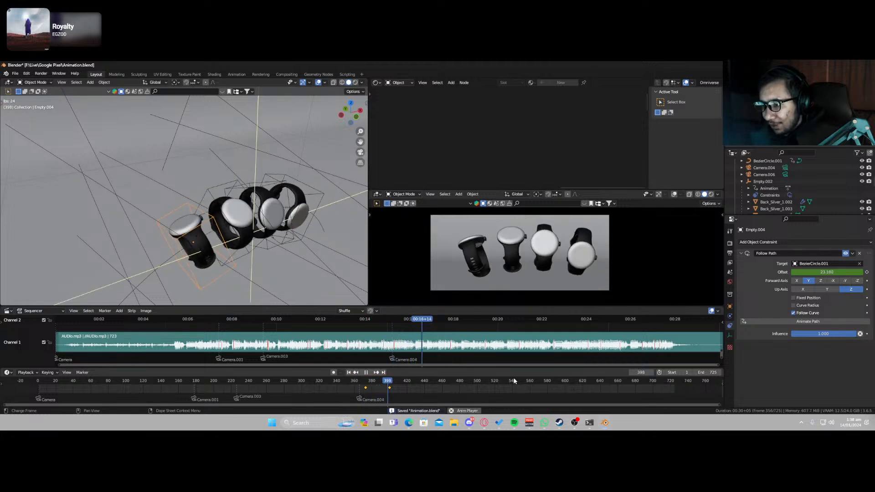
key(space)
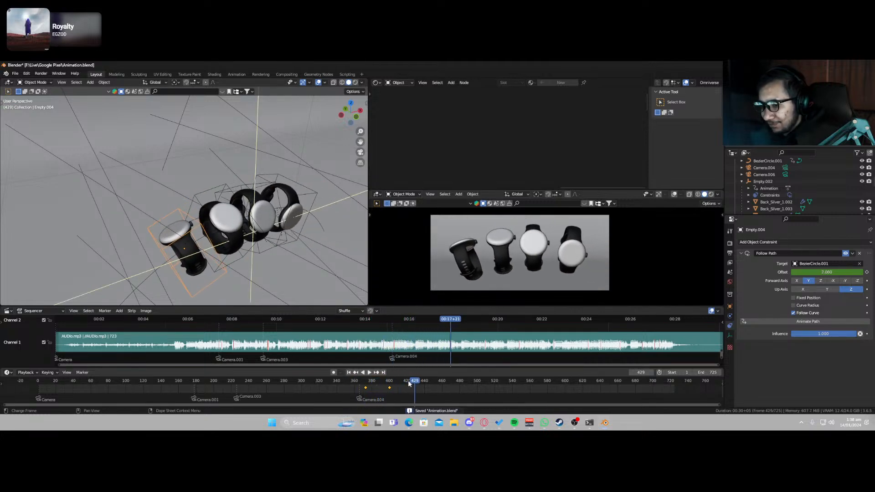
drag(408, 382, 360, 387)
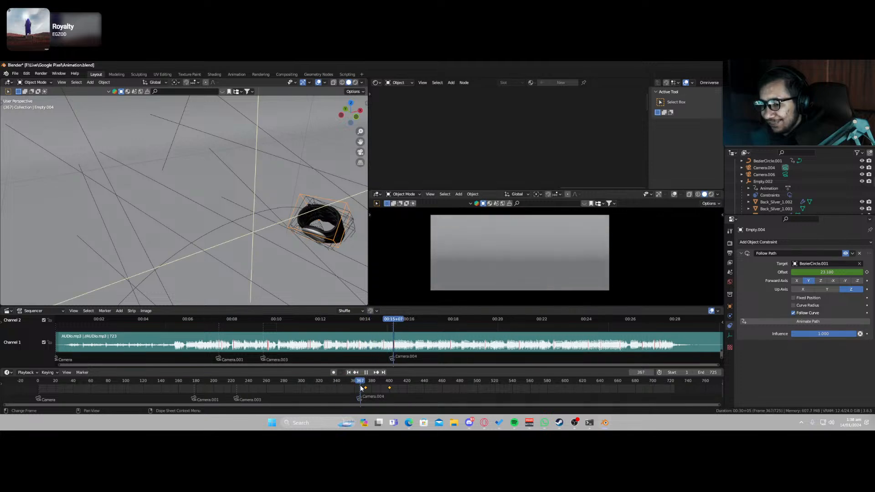
key(ctrl+s)
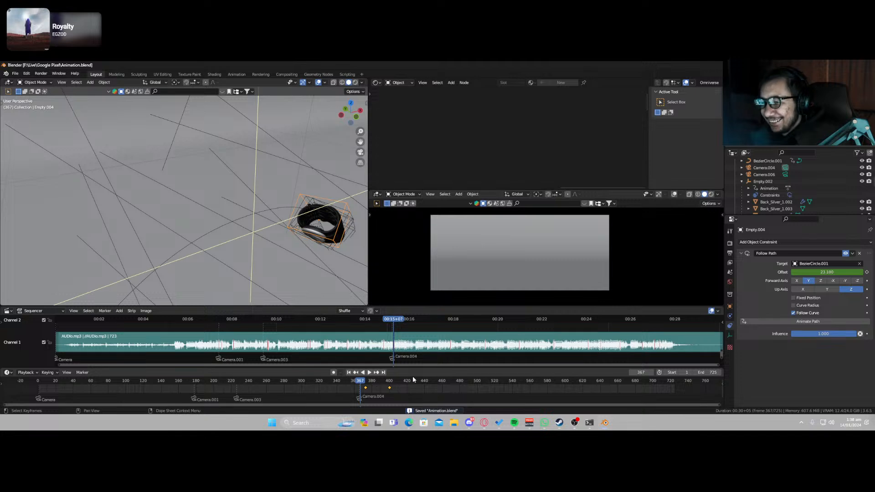
Replay the four-watch shot from frame 367, stop on frame 429, and save the file.
key(space)
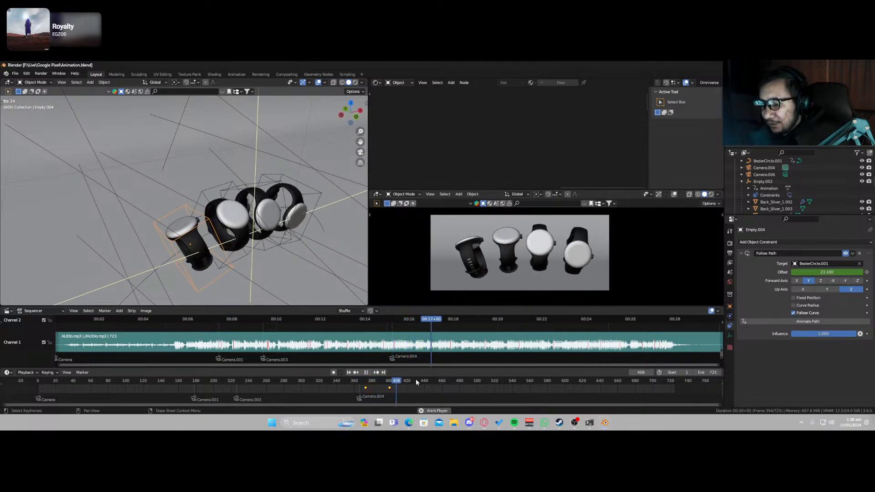
key(space)
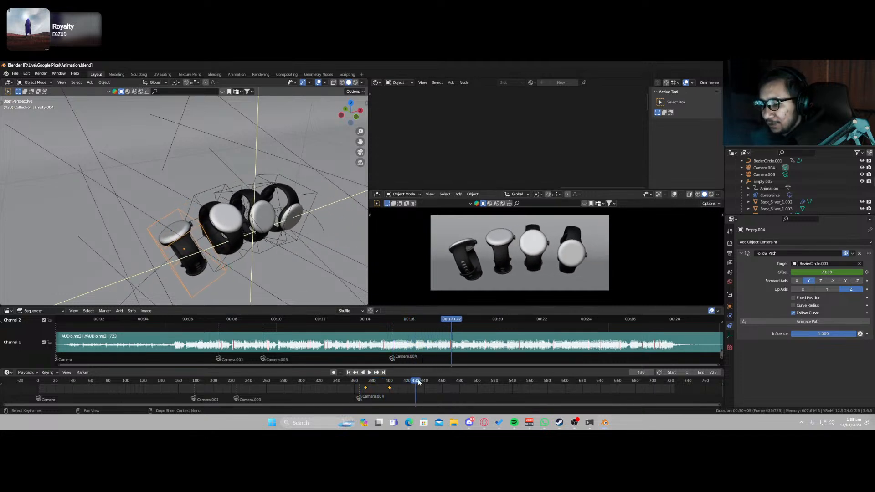
key(Left)
key(ctrl+s)
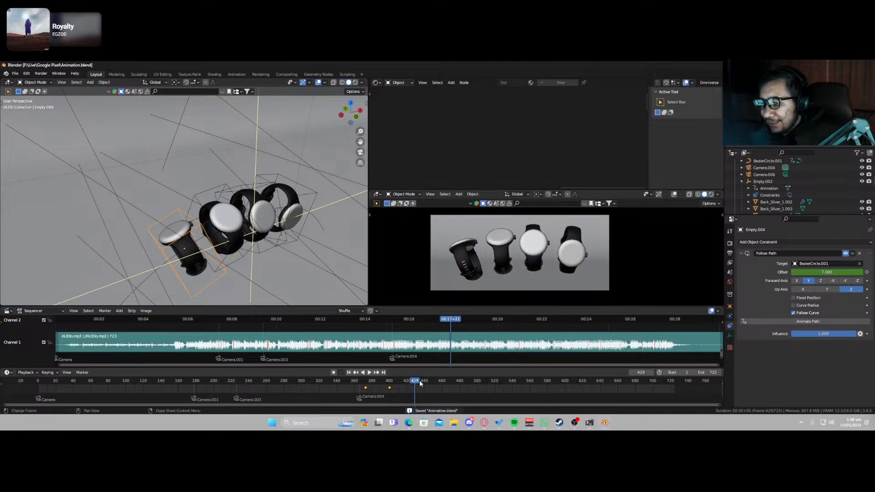
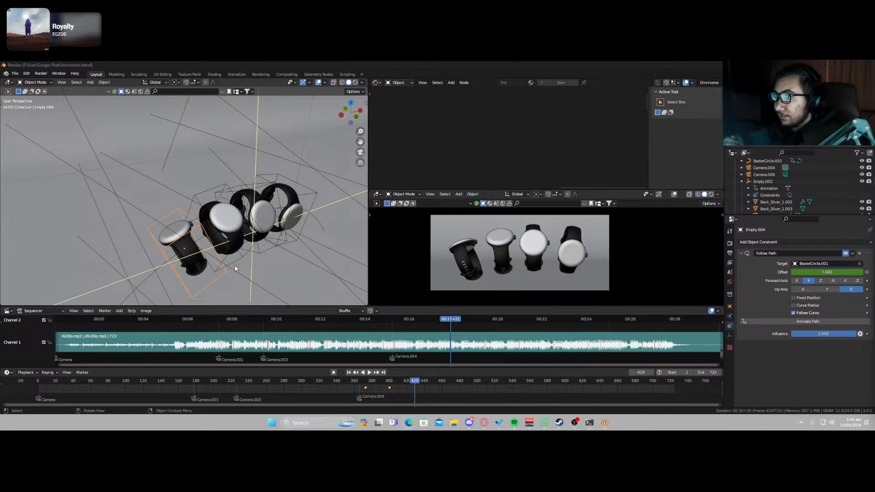
Replay the four-watch shot, stop on frame 431, and return to frame 409.
click(374, 384)
key(space)
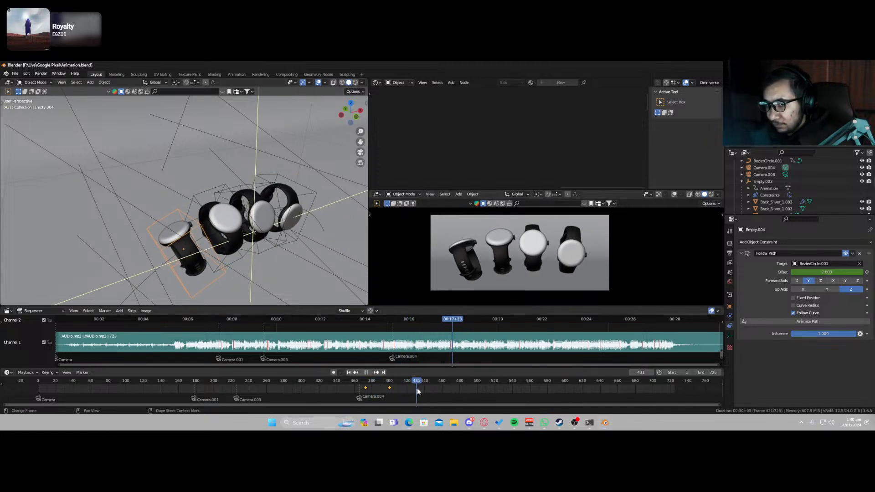
key(space)
drag(423, 390, 397, 390)
scroll(294, 286, down, 8)
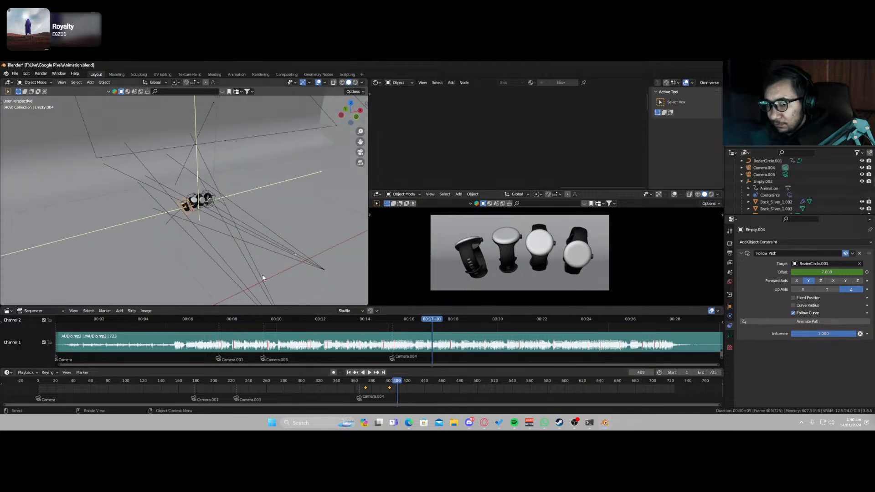
click(261, 276)
key(r)
key(z)
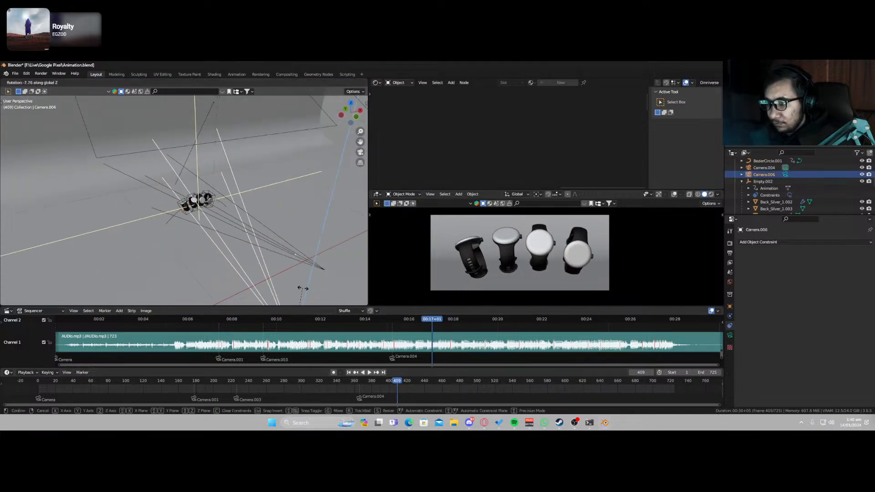
right_click(297, 267)
click(318, 263)
key(r)
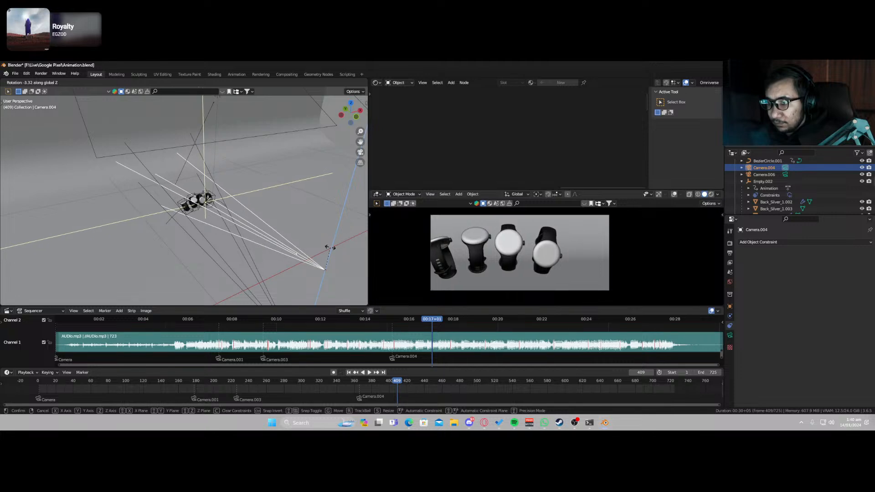
right_click(266, 218)
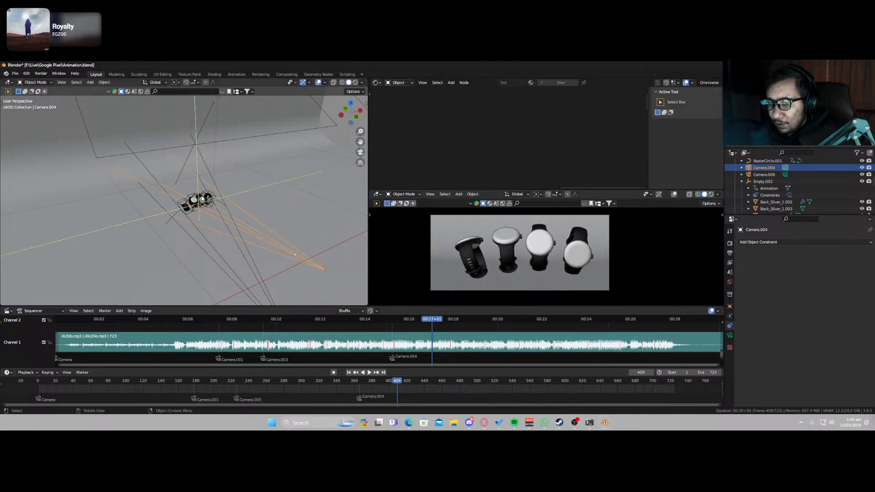
Review the timing of the four-watch shot up to frame 415 and save the file.
key(ctrl+s)
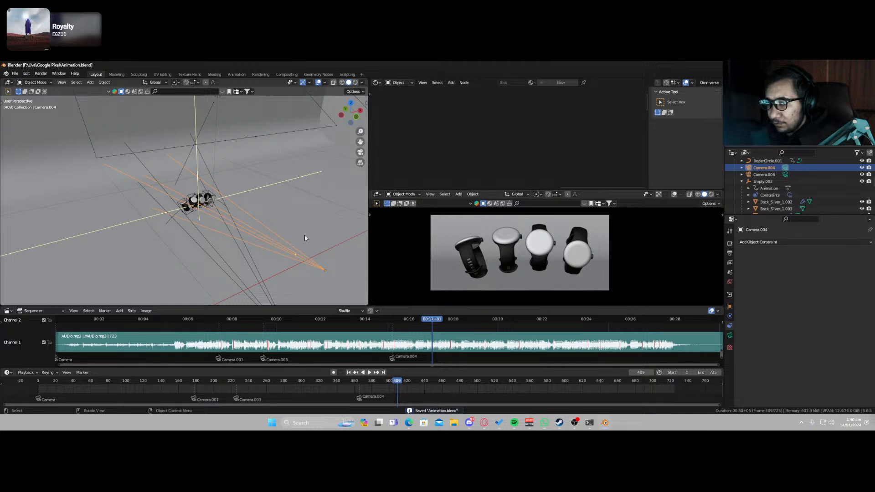
scroll(304, 235, down, 8)
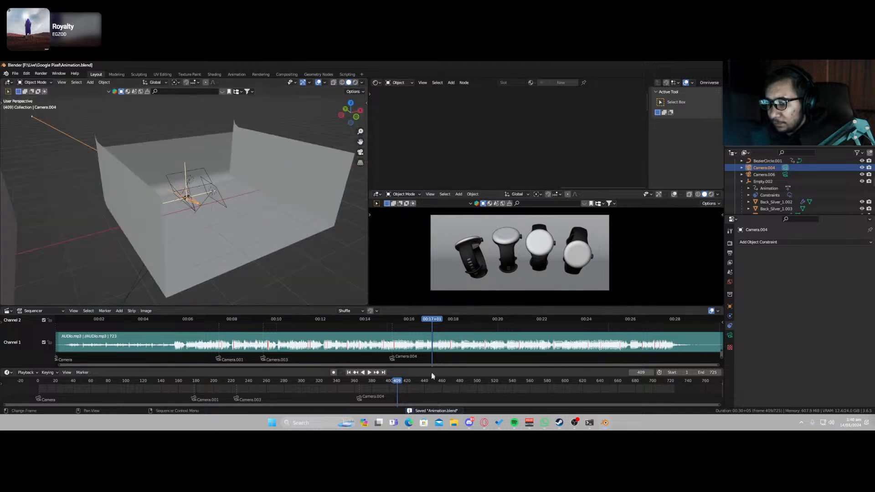
drag(433, 381, 394, 381)
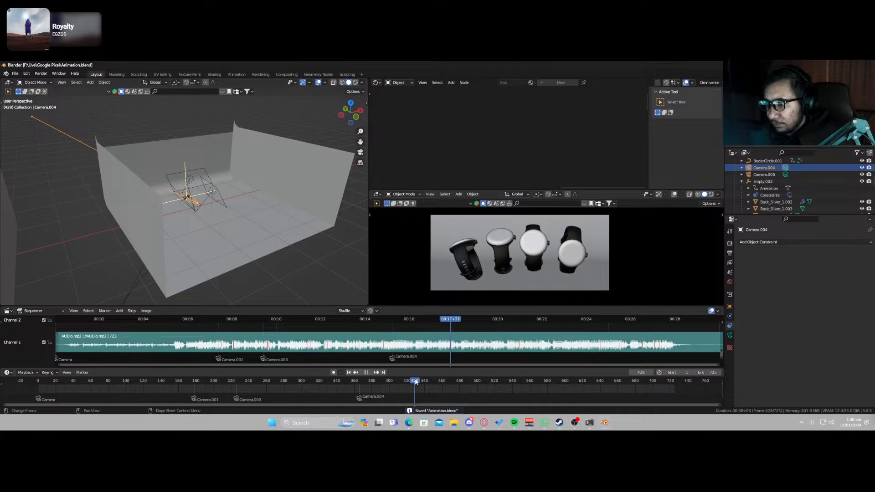
key(space)
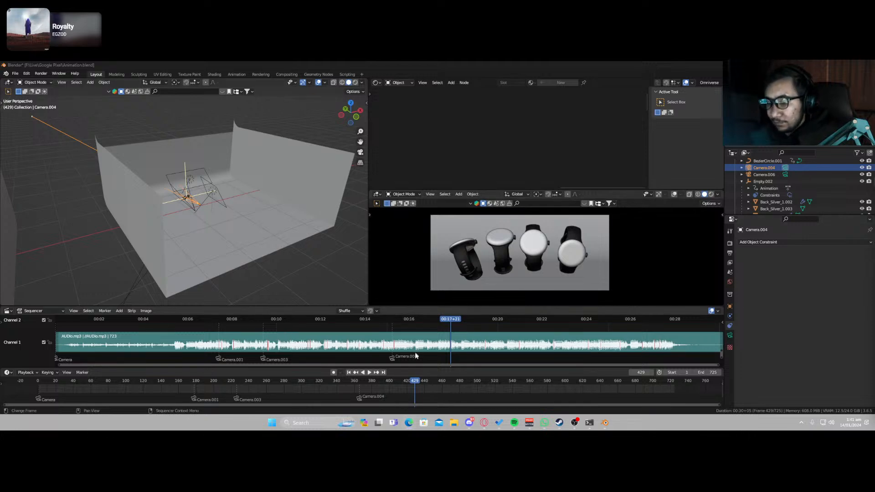
drag(351, 380, 402, 391)
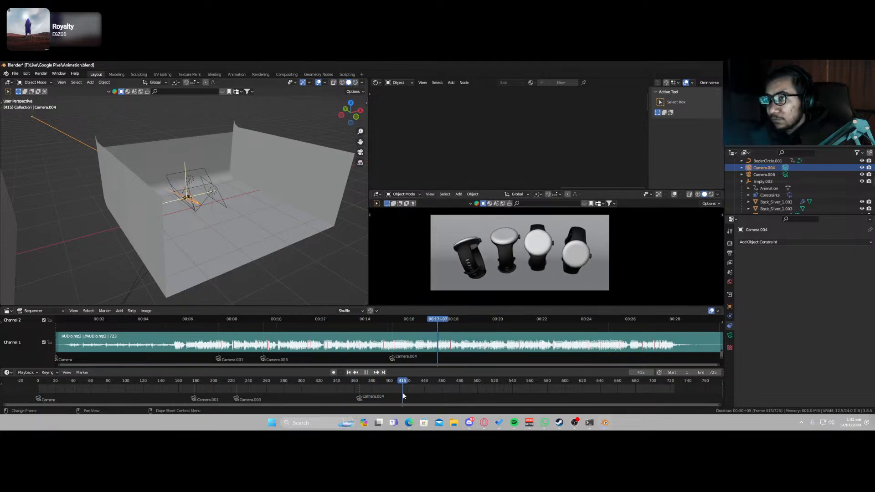
key(ctrl+s)
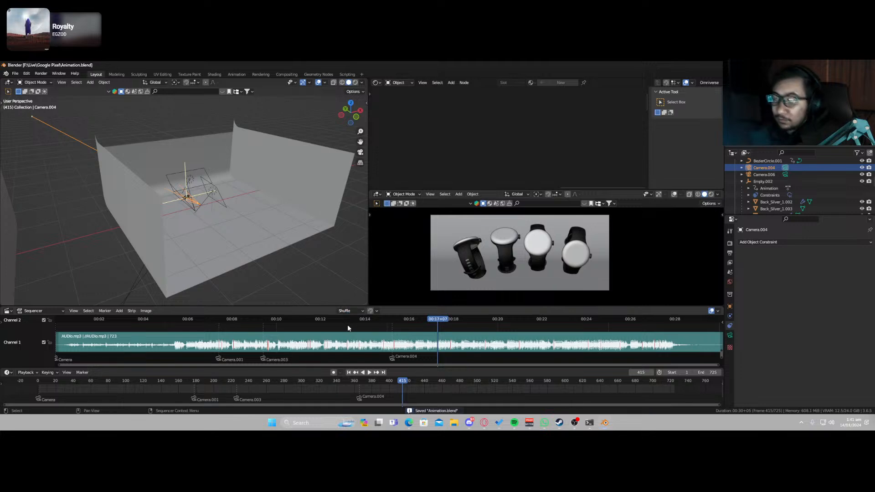
Inspect the rendered camera view of the four watches at frame 408, return it to solid shading, and save the file.
drag(338, 382, 399, 385)
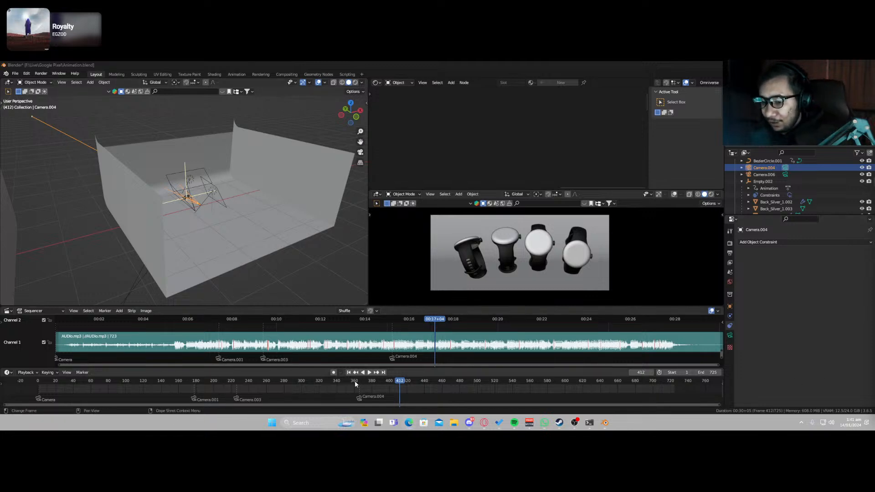
mouse_move(356, 384)
mouse_down()
mouse_move(404, 386)
mouse_move(396, 384)
mouse_up()
key(z)
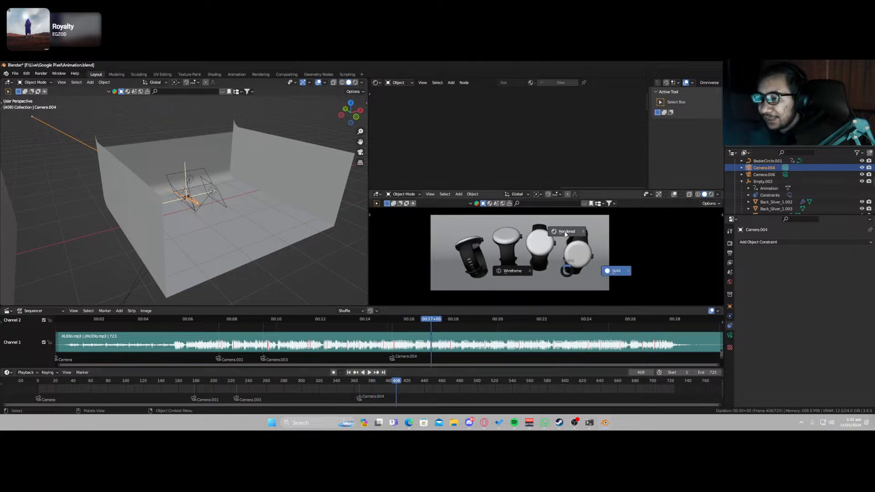
click(565, 233)
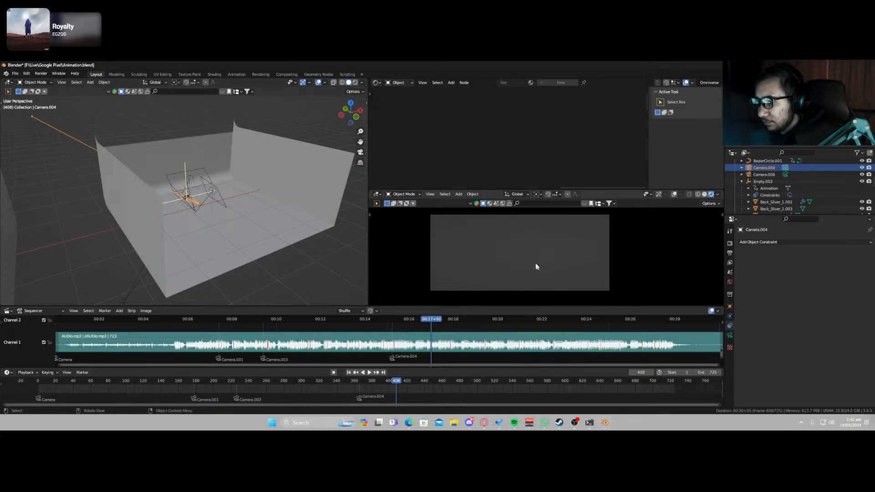
scroll(528, 264, up, 3)
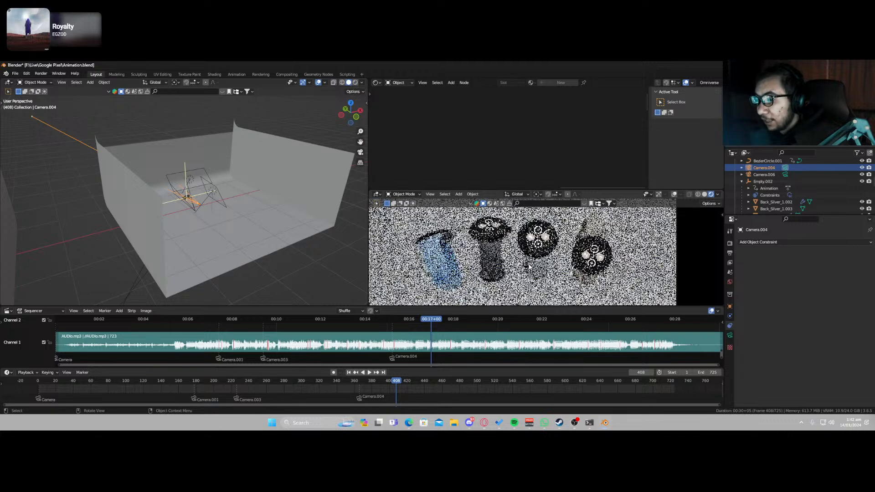
scroll(529, 266, up, 2)
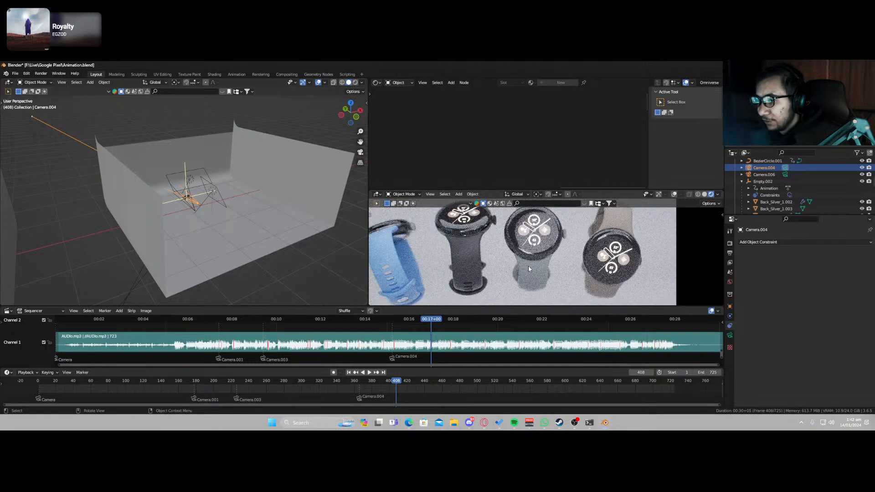
scroll(528, 269, down, 4)
key(z)
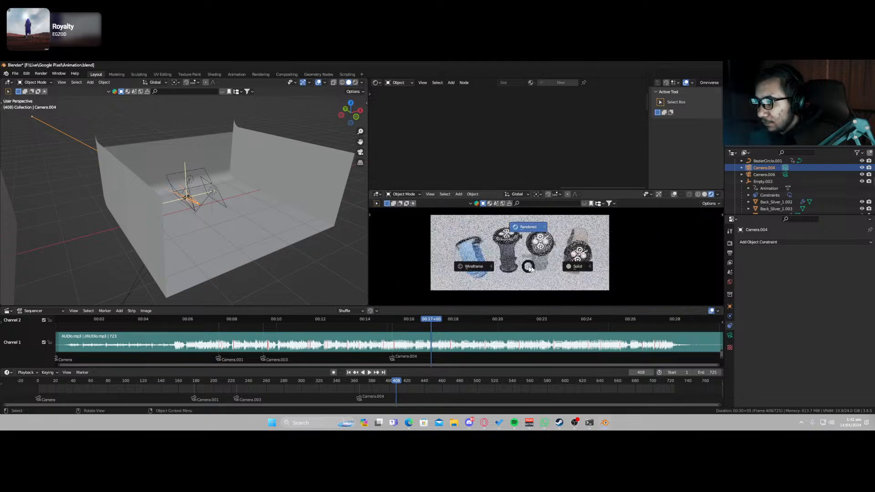
click(543, 274)
key(ctrl+s)
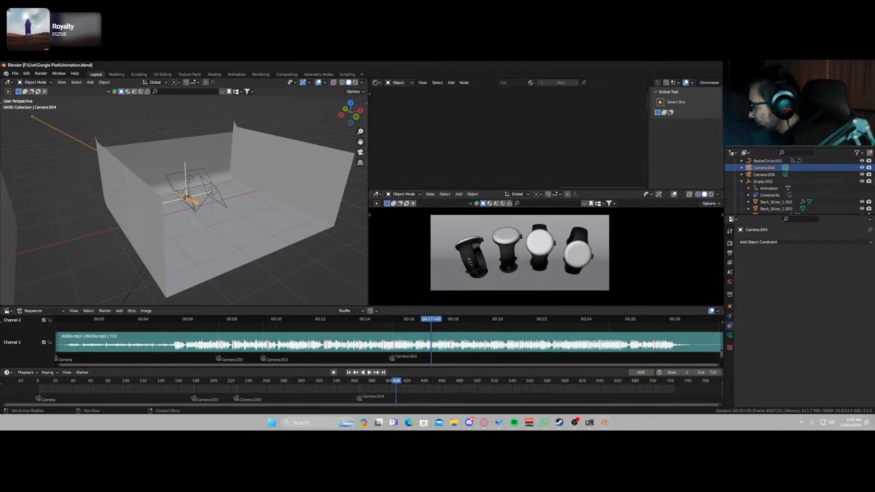
Go to frame 286, examine the focus on the watch's back parts in the rendered camera view, and return to solid shading.
drag(385, 382, 288, 385)
key(space)
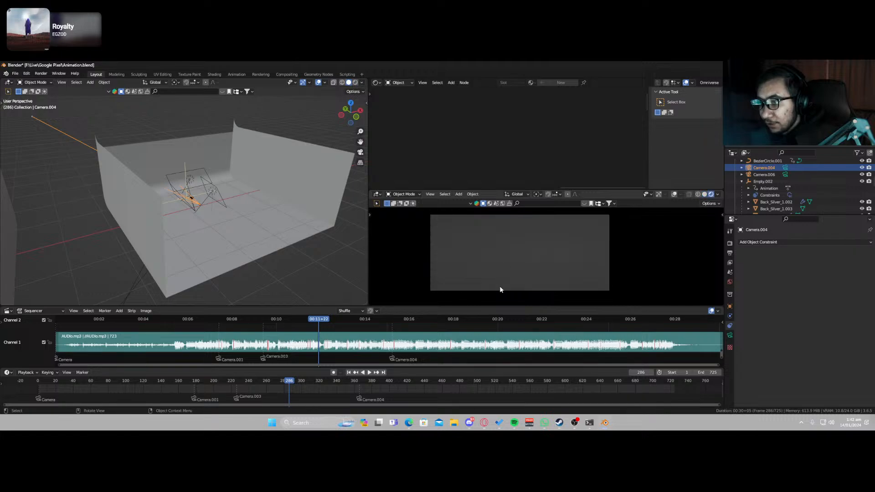
scroll(517, 245, up, 4)
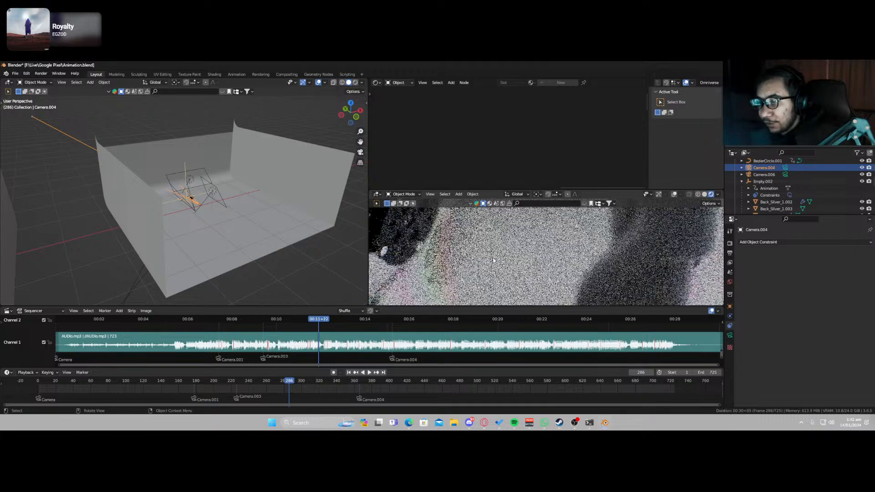
shift+middle_drag(512, 251, 608, 267)
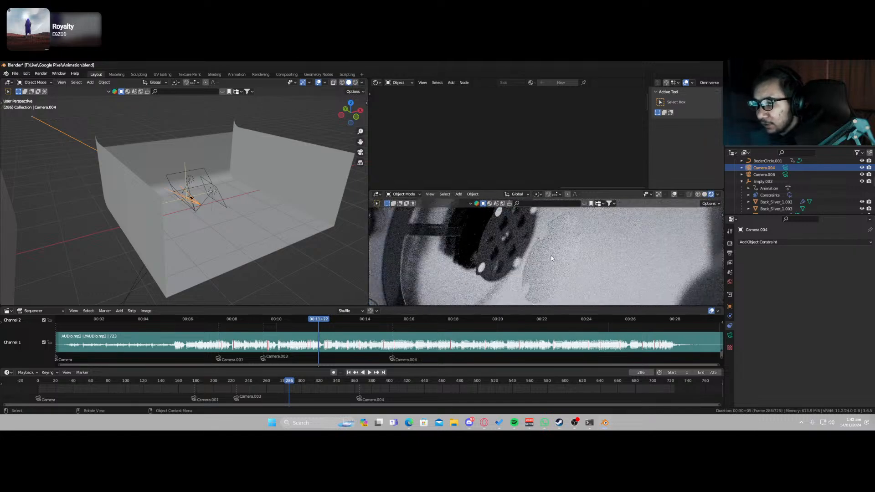
key(Home)
key(z)
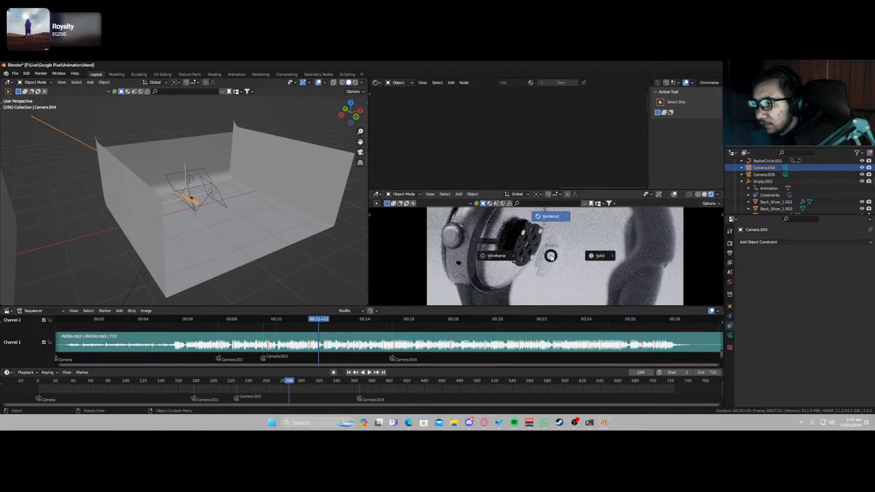
click(551, 258)
key(z)
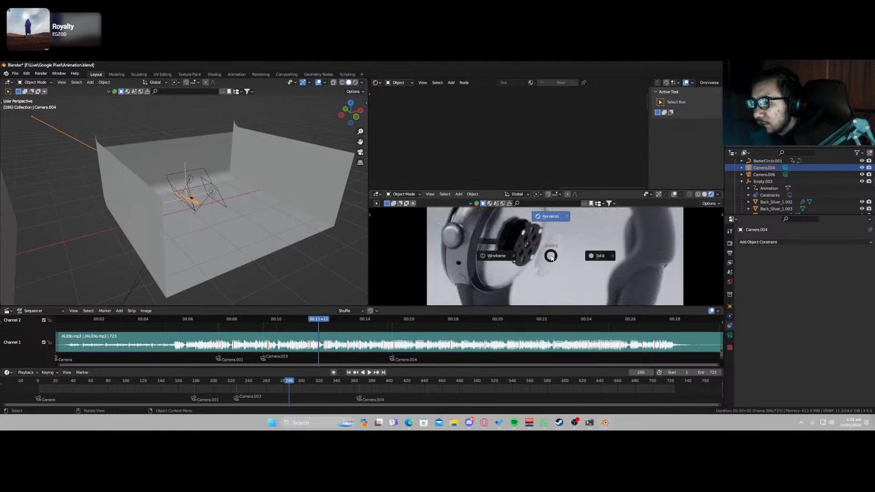
click(589, 258)
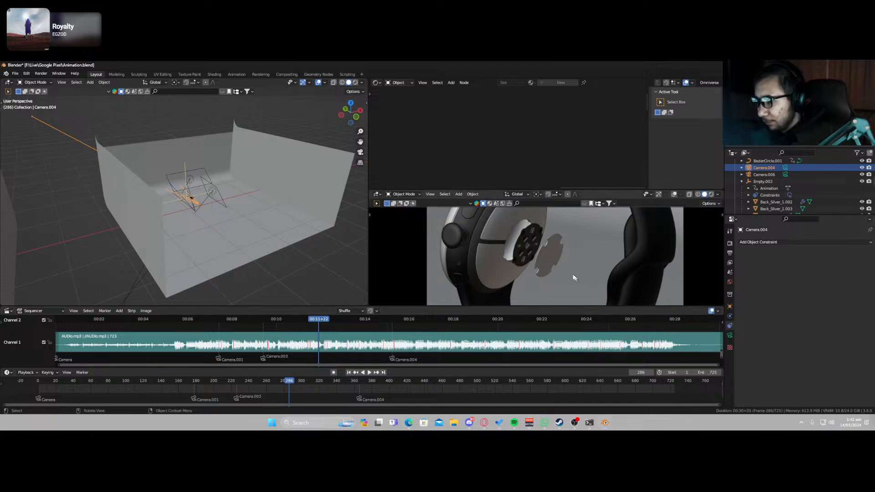
Look through the active camera, select Camera.003, and display its Octane depth-of-field settings.
key(KP_0)
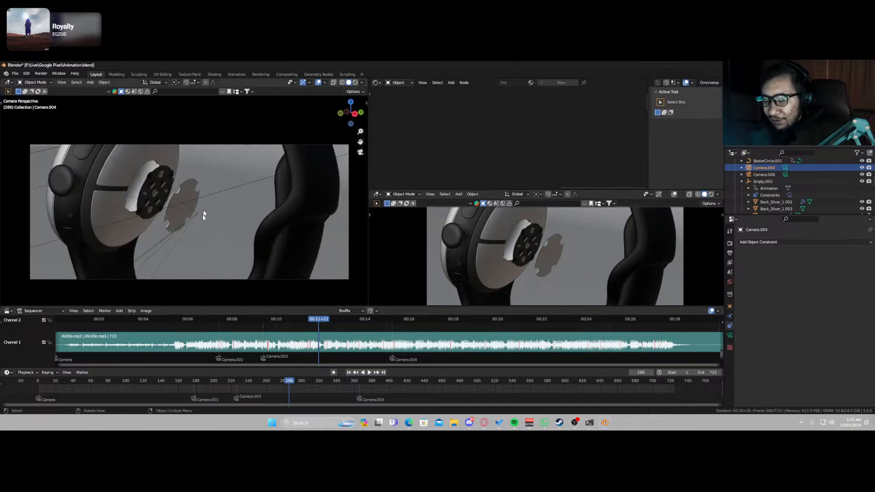
click(239, 279)
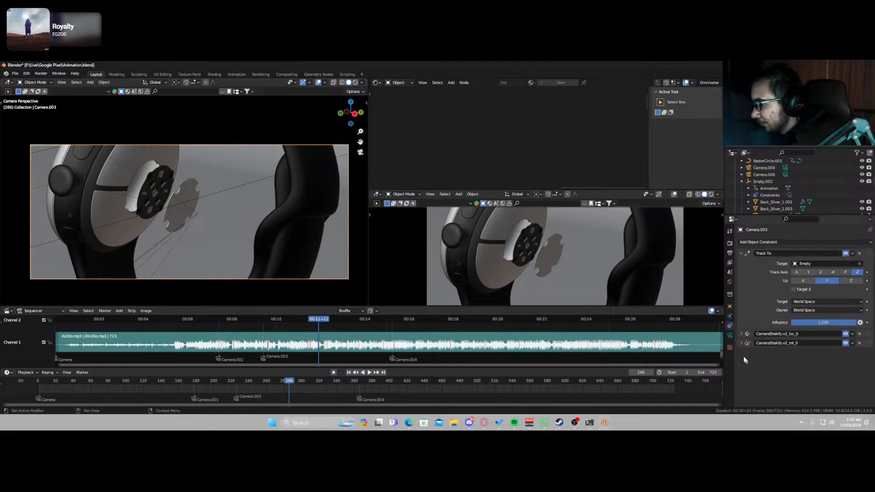
click(729, 335)
scroll(770, 341, down, 10)
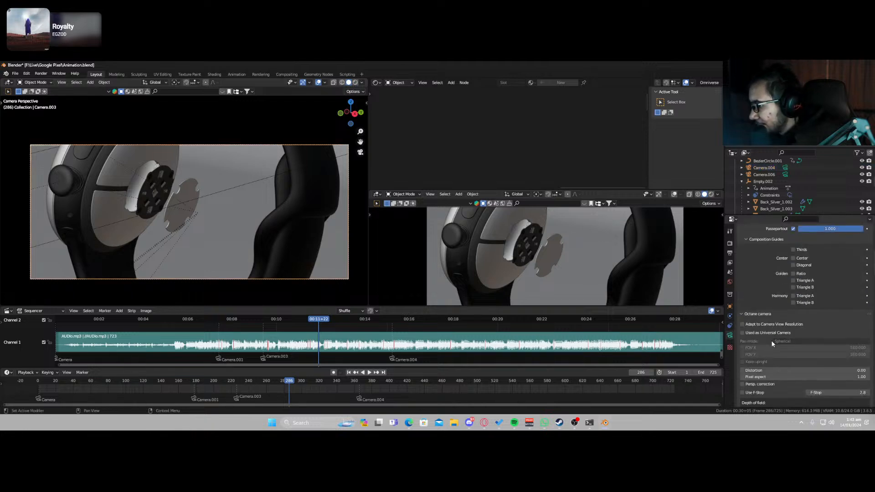
scroll(769, 341, down, 5)
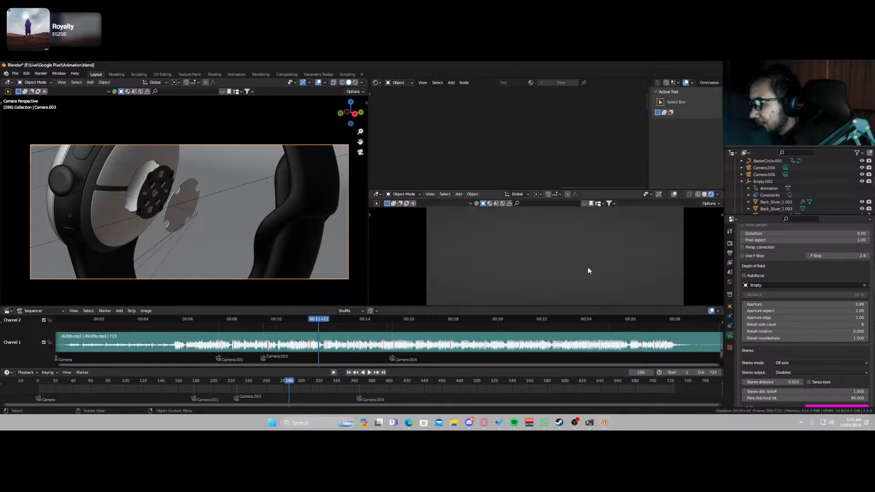
Set Camera.003's depth-of-field aperture to 0.59 and examine the blur around the sensor parts in the rendered view.
mouse_move(806, 305)
mouse_down()
mouse_move(779, 304)
mouse_move(810, 304)
mouse_up()
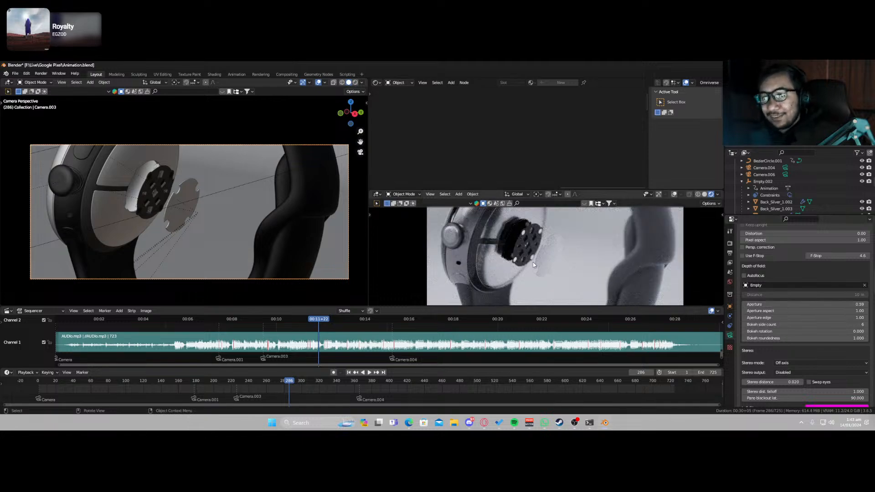
scroll(533, 264, up, 5)
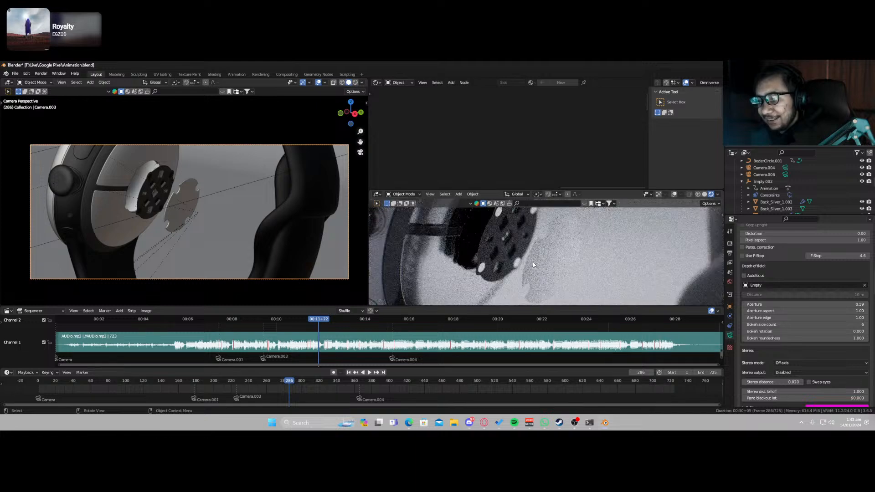
scroll(533, 264, down, 5)
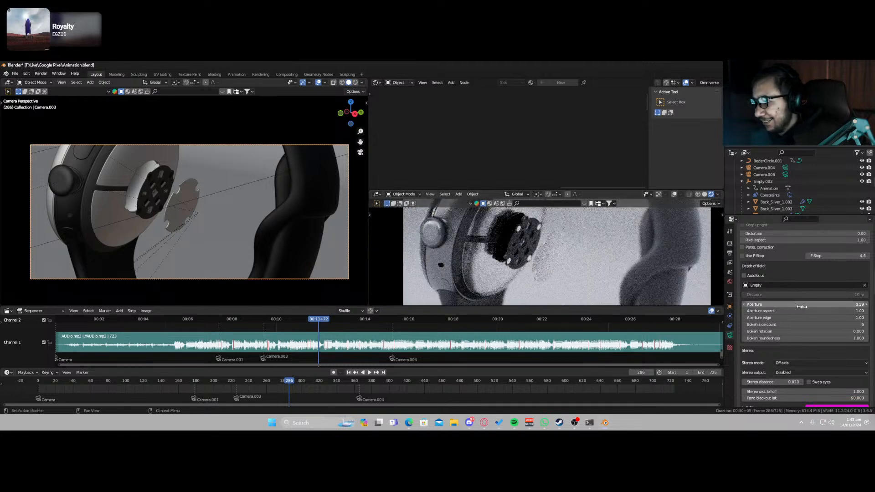
Set Camera.003's depth-of-field aperture to 0.39 and compare the rendered and solid views at frame 286.
mouse_move(814, 305)
mouse_down()
mouse_move(781, 306)
mouse_move(808, 302)
mouse_up()
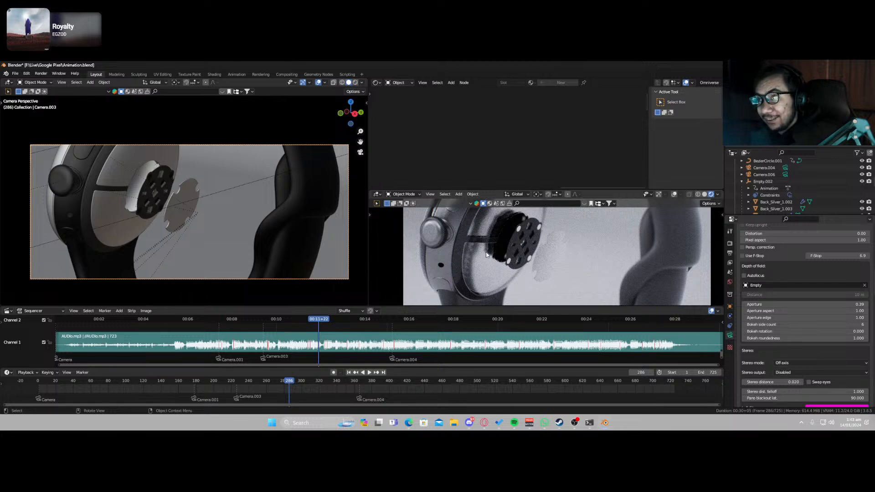
key(z)
click(523, 253)
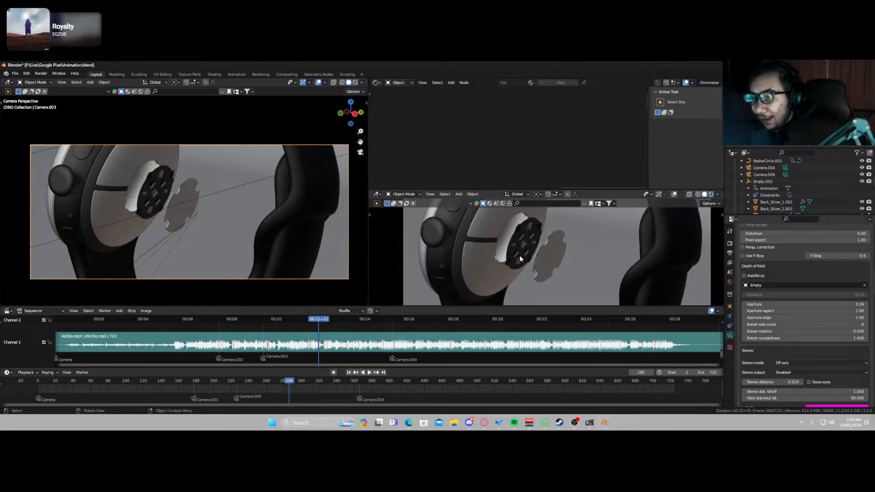
key(z)
click(496, 259)
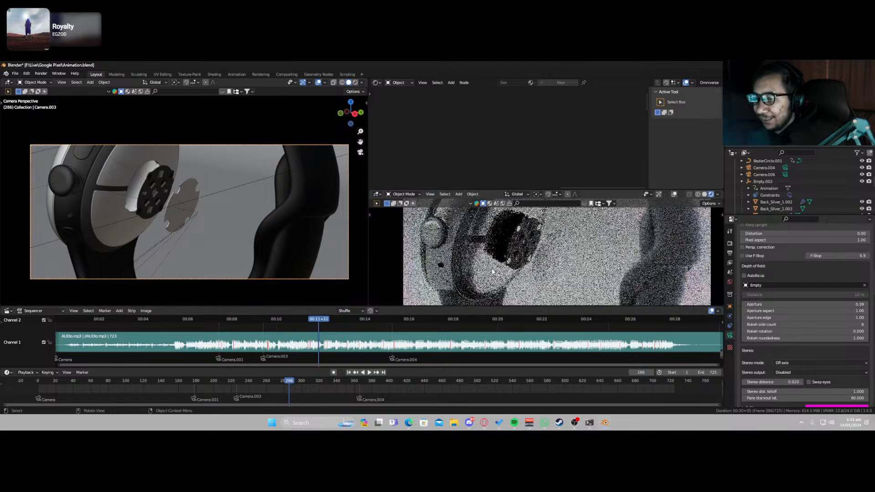
key(z)
click(516, 269)
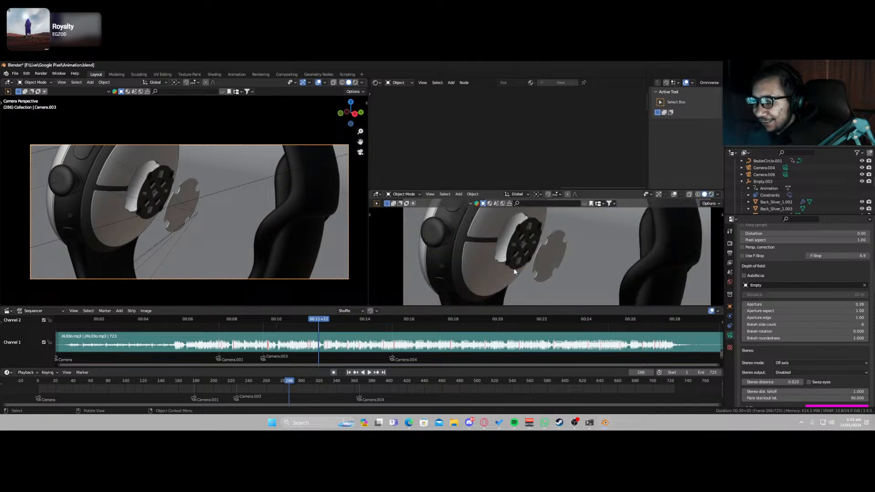
Compare the rendered and solid camera views at frame 286, and again on the watch face at frame 232.
key(z)
click(512, 258)
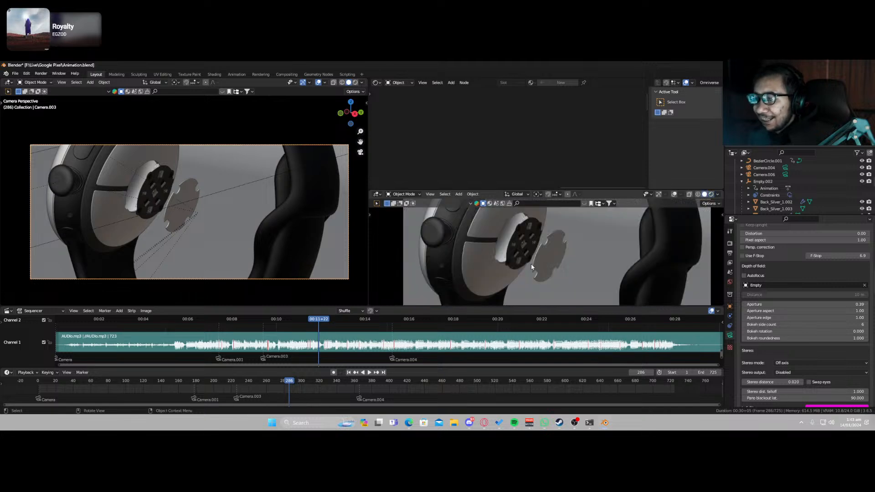
key(z)
click(524, 270)
scroll(494, 242, down, 3)
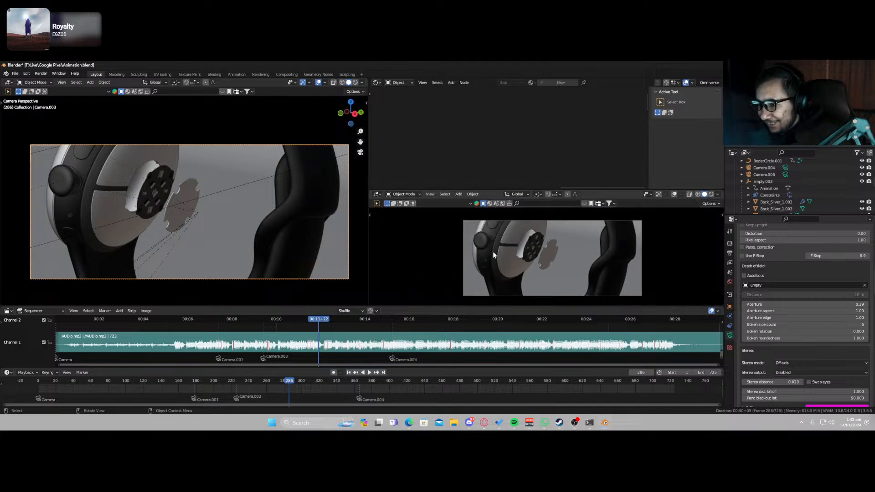
mouse_move(269, 380)
mouse_down()
mouse_move(216, 380)
mouse_move(242, 382)
mouse_up()
key(space)
key(z)
click(563, 265)
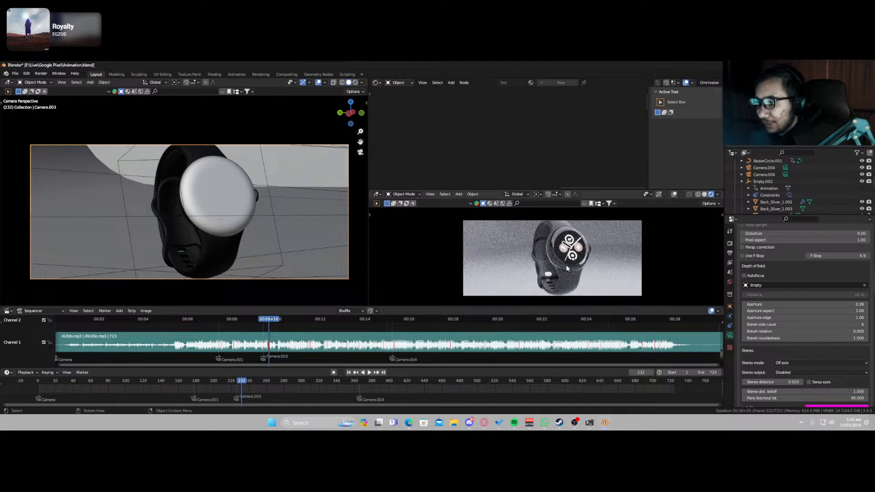
key(z)
click(638, 269)
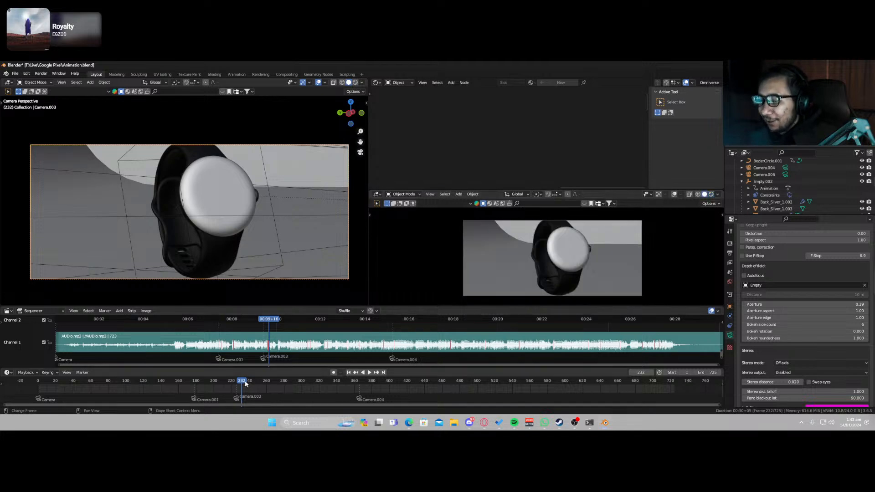
Go to frame 334 in the rendered camera view and set Camera.003's depth-of-field aperture to 0.00.
drag(245, 383, 326, 389)
drag(345, 388, 333, 384)
key(space)
click(515, 249)
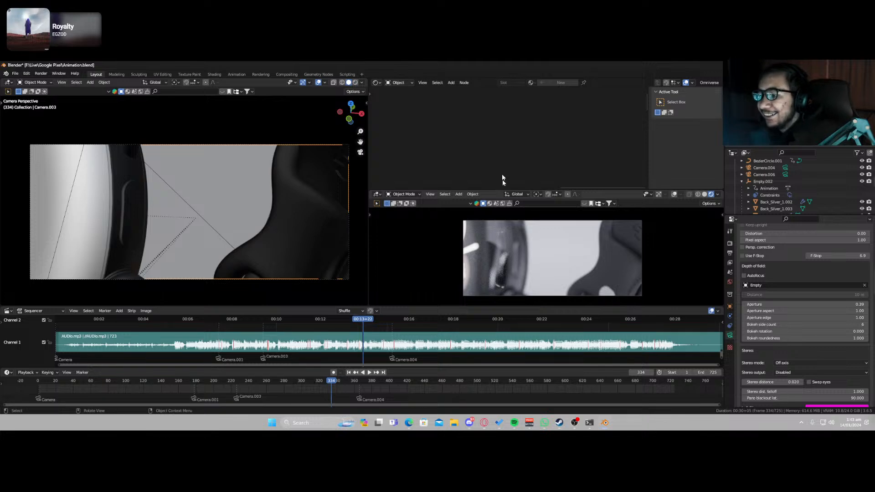
scroll(215, 238, down, 3)
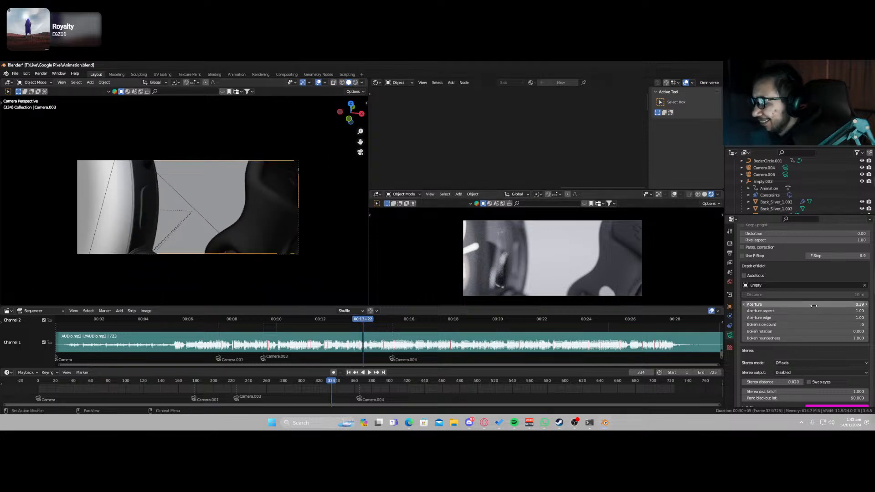
drag(806, 305, 761, 304)
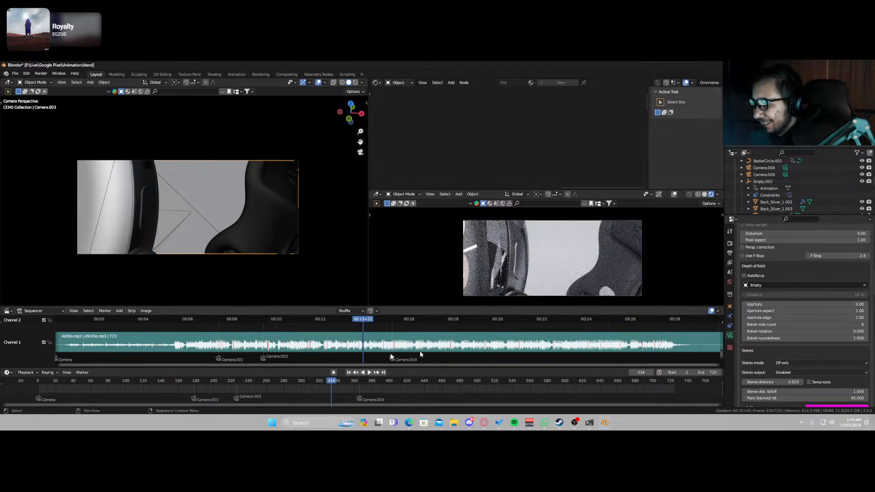
Go to frame 268, set Camera.003's depth-of-field aperture to 0.30, and examine the rendered sensor parts.
key(space)
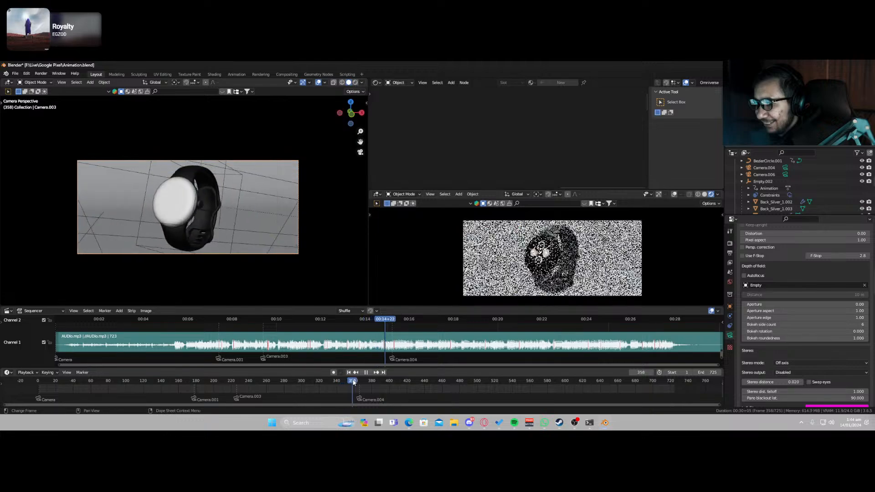
drag(343, 384, 274, 376)
key(space)
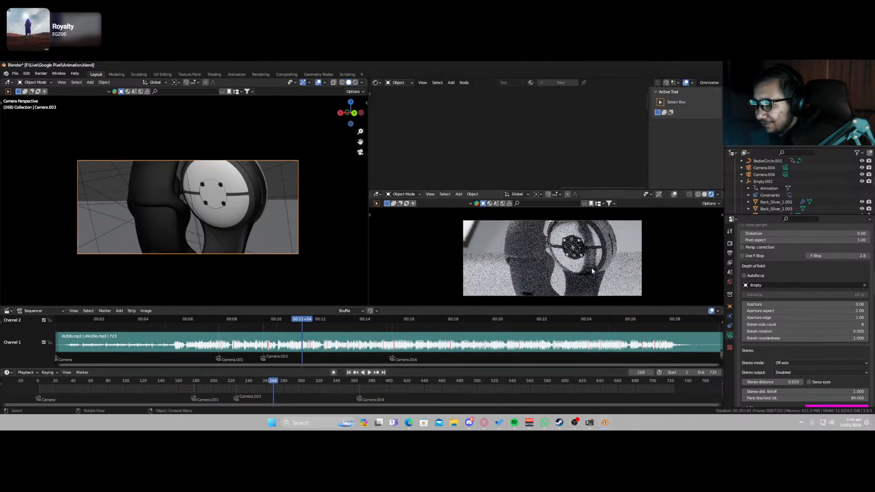
scroll(582, 272, up, 5)
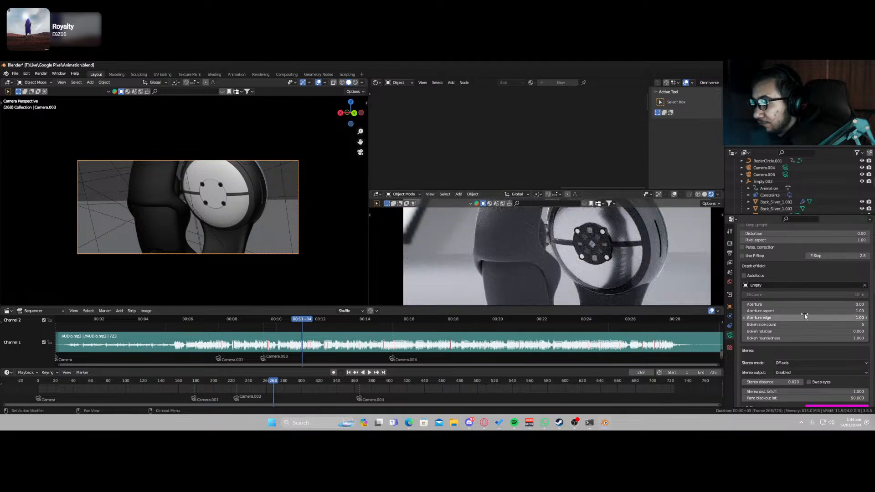
mouse_move(810, 305)
mouse_down()
mouse_move(852, 304)
mouse_move(823, 304)
mouse_up()
scroll(588, 262, down, 3)
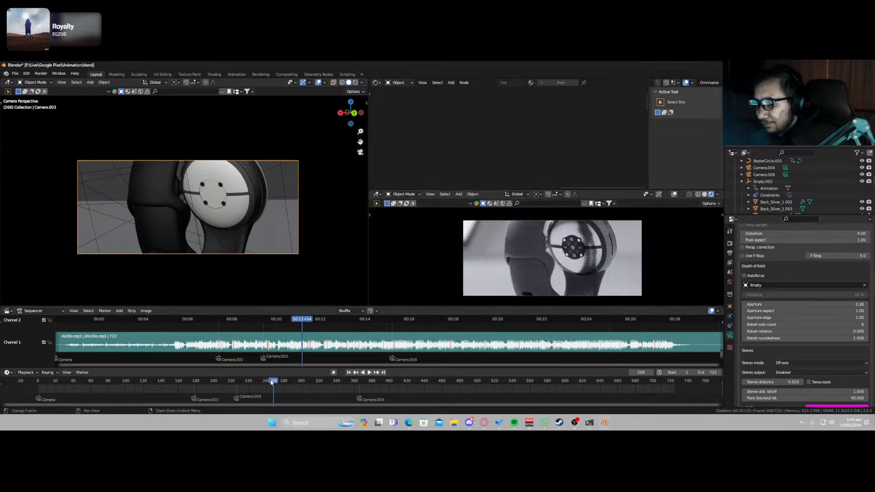
Inspect the backdrop plane from outside the camera at frame 275, and check the rendered watch back at frames 261 and 271.
mouse_move(272, 382)
mouse_down()
mouse_move(321, 383)
mouse_move(250, 384)
mouse_move(280, 384)
mouse_up()
middle_drag(152, 219, 187, 240)
scroll(198, 244, down, 9)
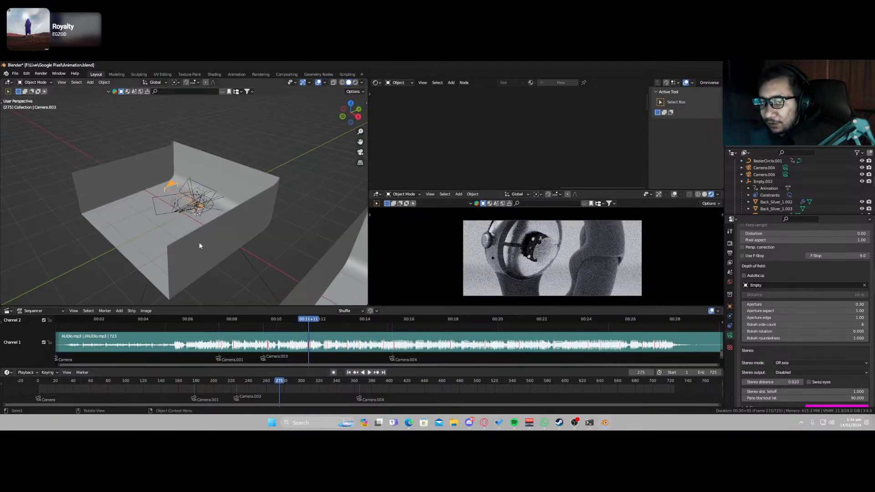
click(143, 259)
key(Tab)
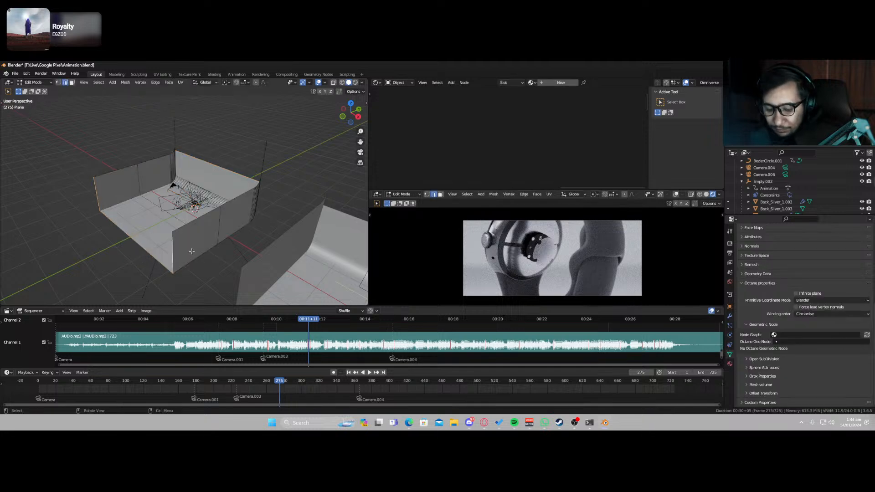
key(Tab)
click(266, 384)
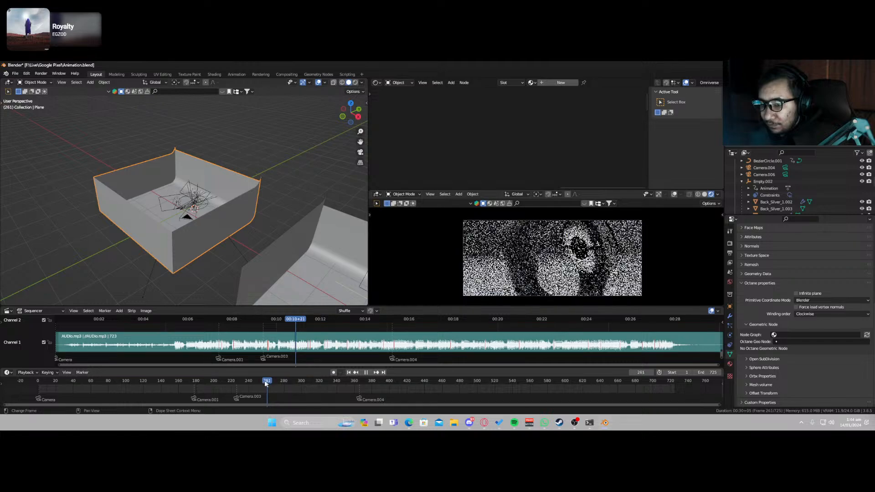
mouse_move(266, 383)
mouse_down()
mouse_move(245, 379)
mouse_move(283, 377)
mouse_move(276, 375)
mouse_up()
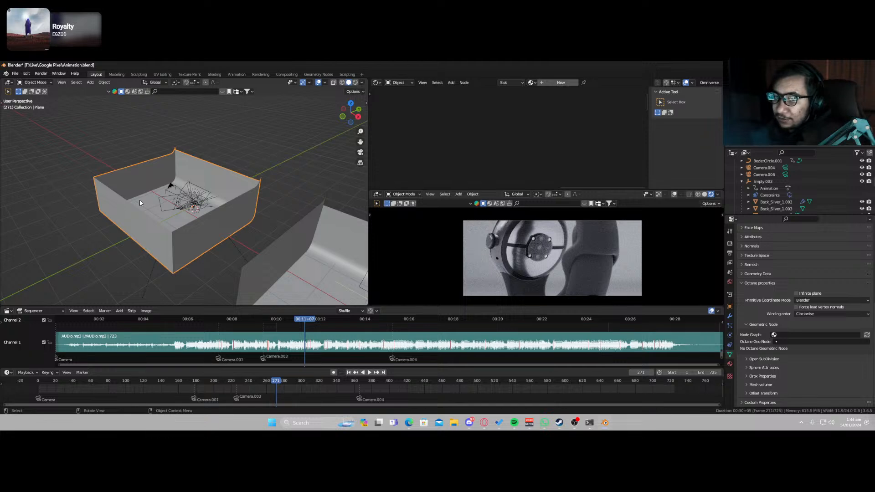
Look through the active camera, select Camera.003, and set its depth-of-field aperture to 0.00.
key(KP_0)
click(226, 255)
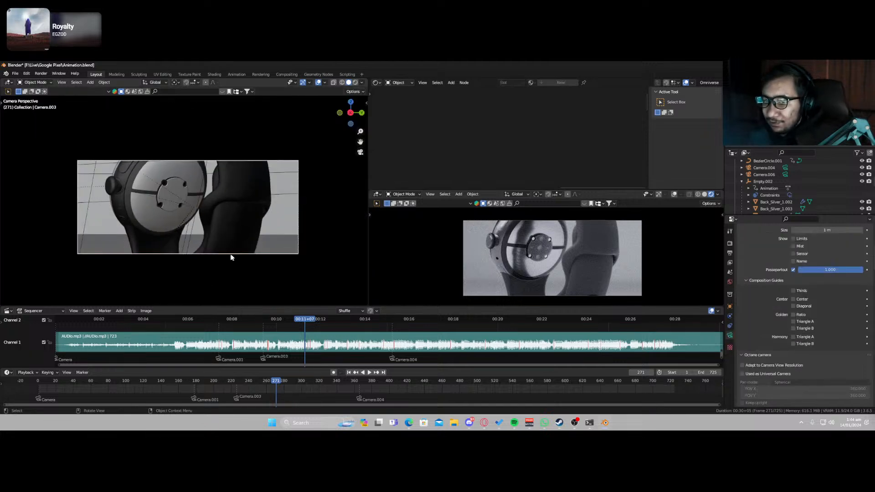
scroll(779, 348, down, 3)
drag(763, 347, 745, 347)
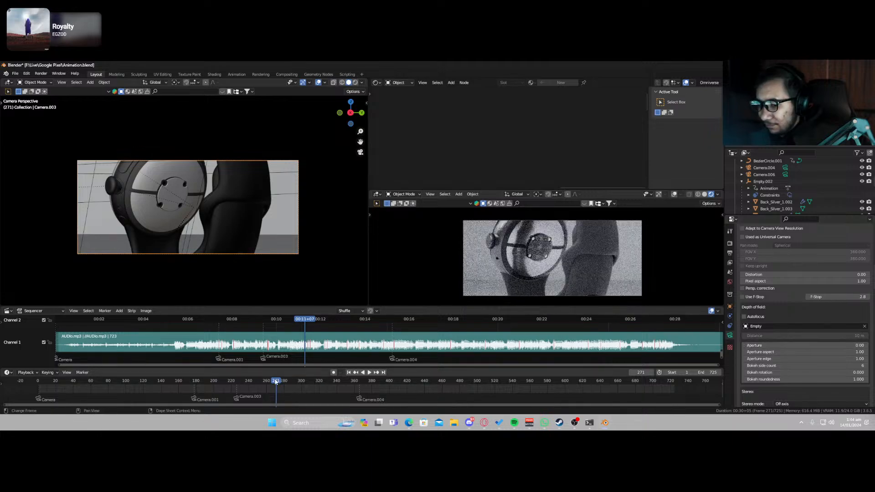
Review the rendered shots from frame 294 to frame 402, and save the animation file in solid shading.
drag(276, 382, 296, 383)
key(space)
key(space)
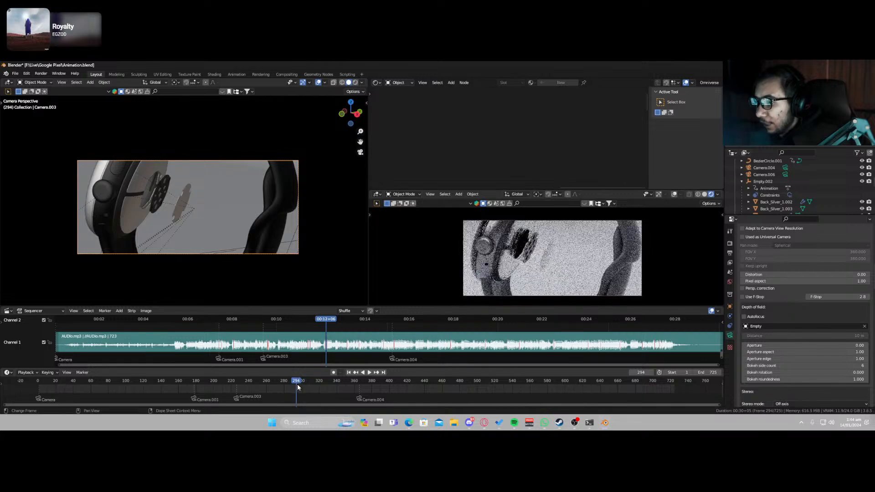
key(space)
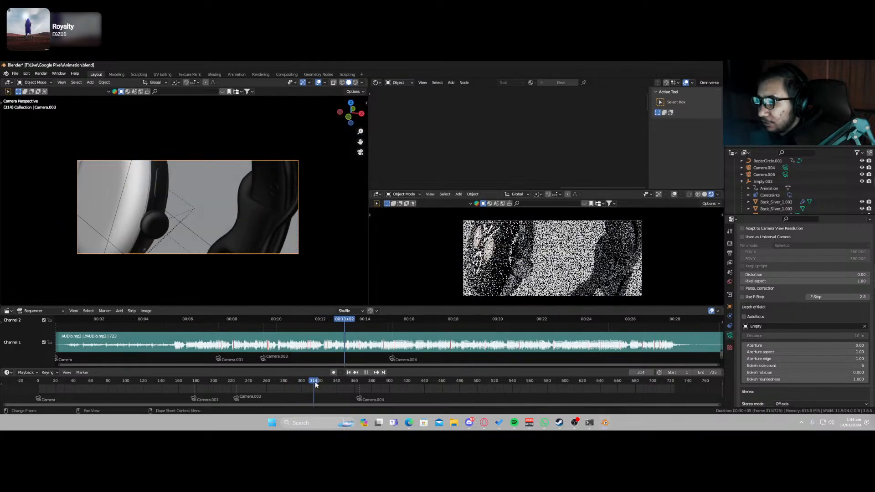
drag(332, 383, 338, 385)
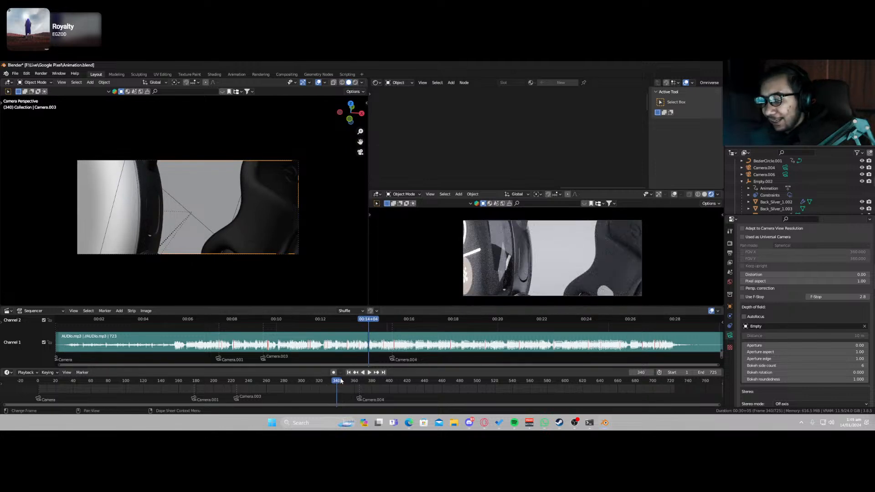
drag(349, 383, 390, 382)
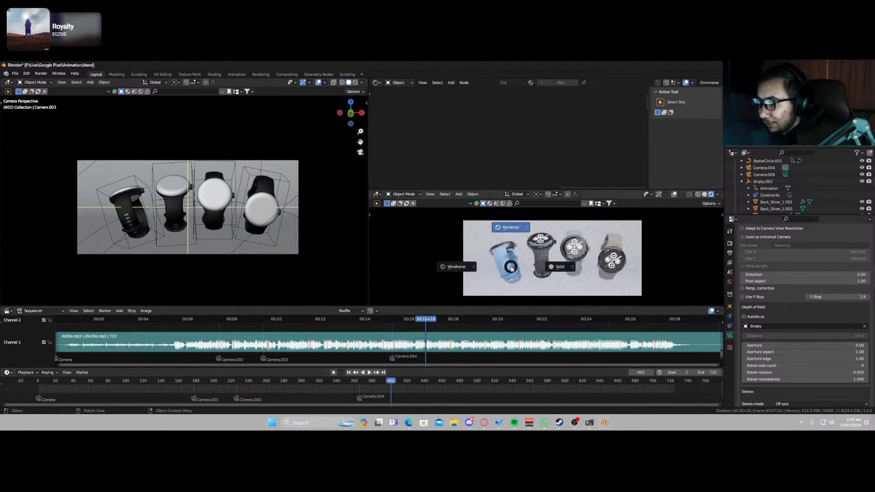
key(ctrl+s)
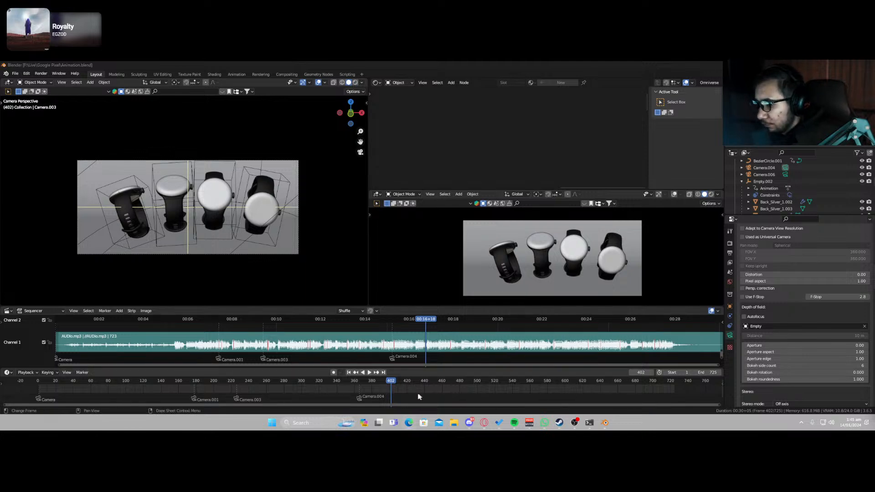
Play the transition from the single watch to the four-watch lineup in solid shading and save the file.
drag(363, 383, 345, 387)
key(space)
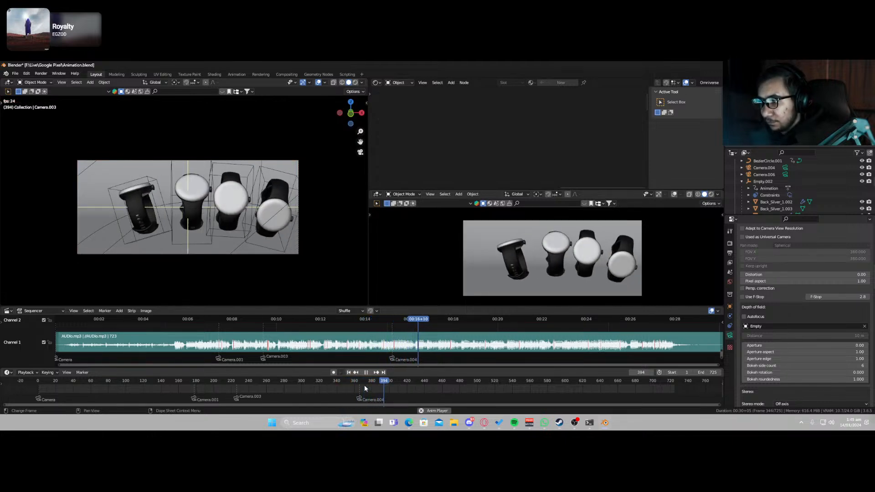
key(space)
key(ctrl+s)
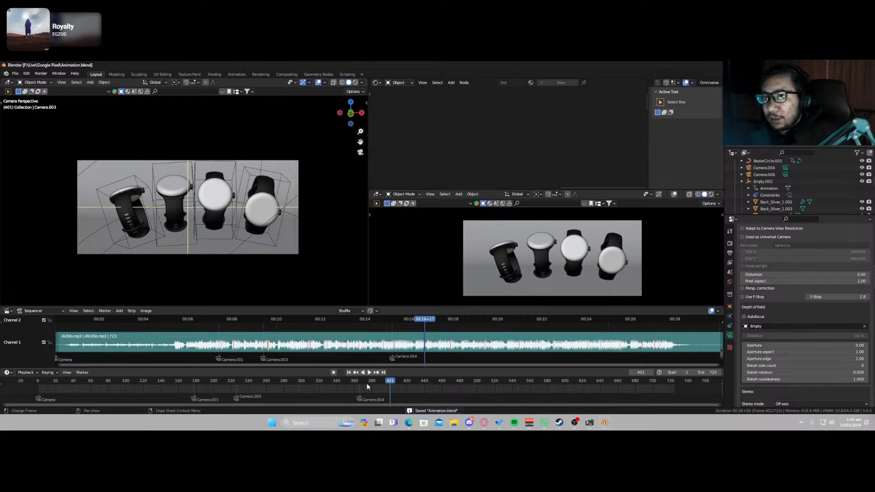
Replay the four-watch entrance, return to frame 363 at the Camera.004 cut, and save the file again.
click(368, 383)
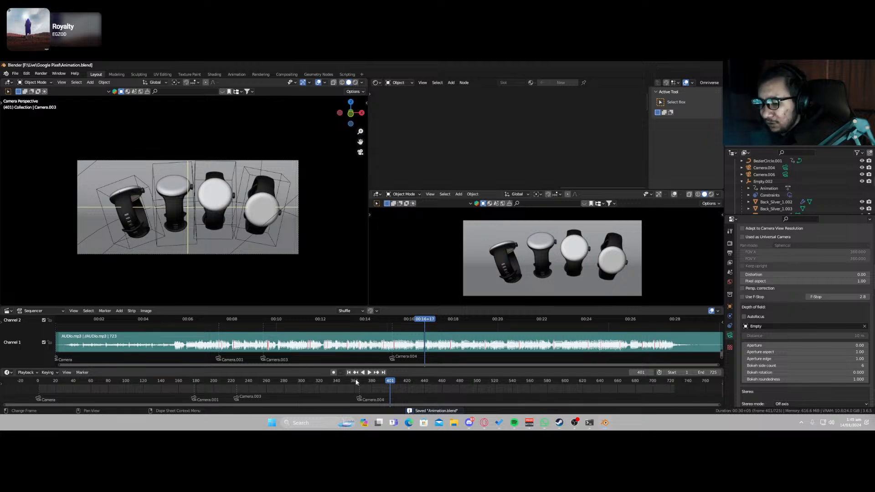
key(space)
key(space)
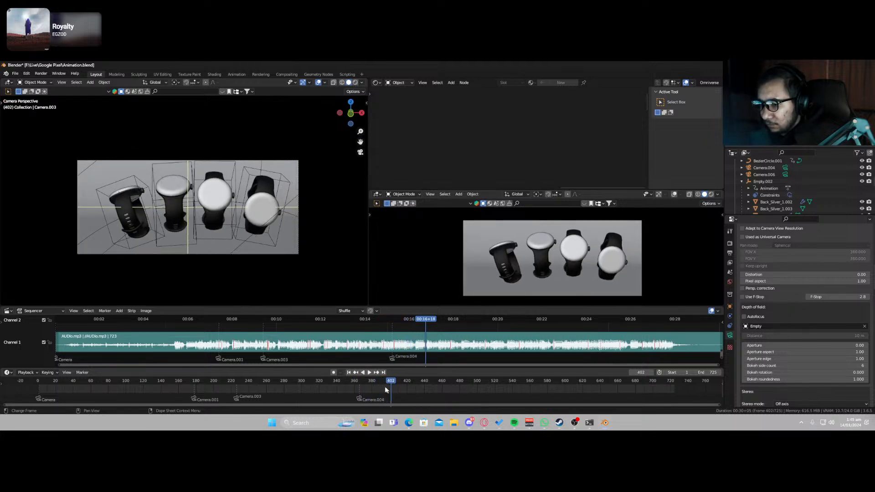
click(357, 383)
key(ctrl+s)
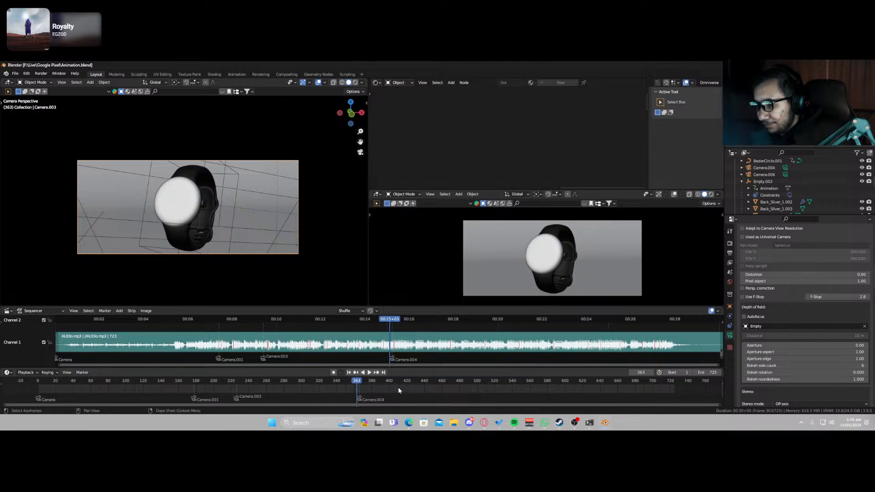
Play the cut into the four-watch lineup from frames 363 and 352 to check its timing, stopping at frame 415.
key(space)
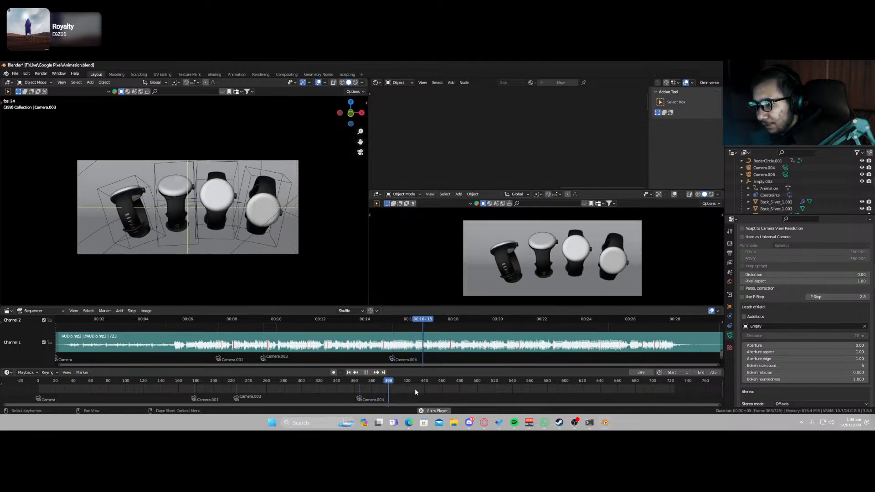
key(space)
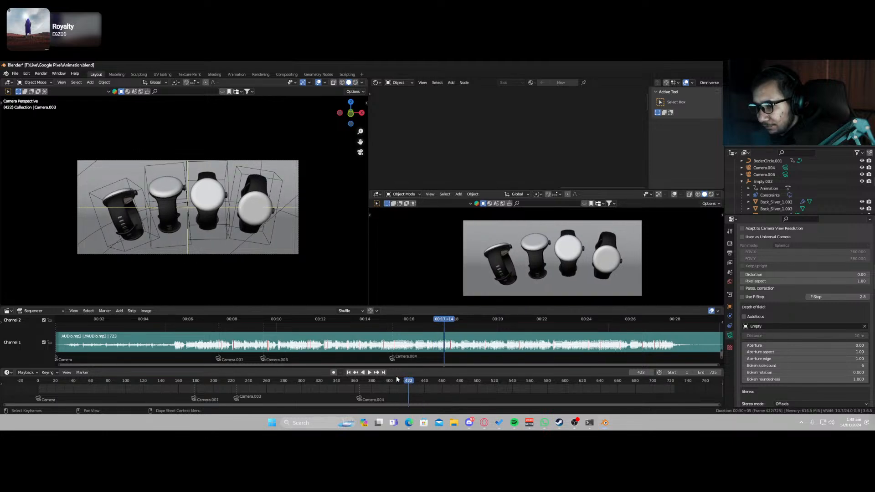
drag(396, 379, 346, 384)
key(space)
key(space)
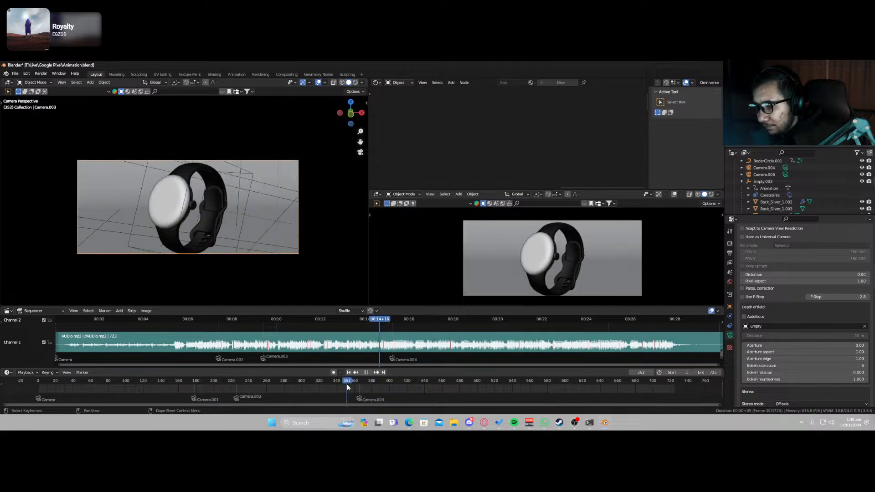
key(space)
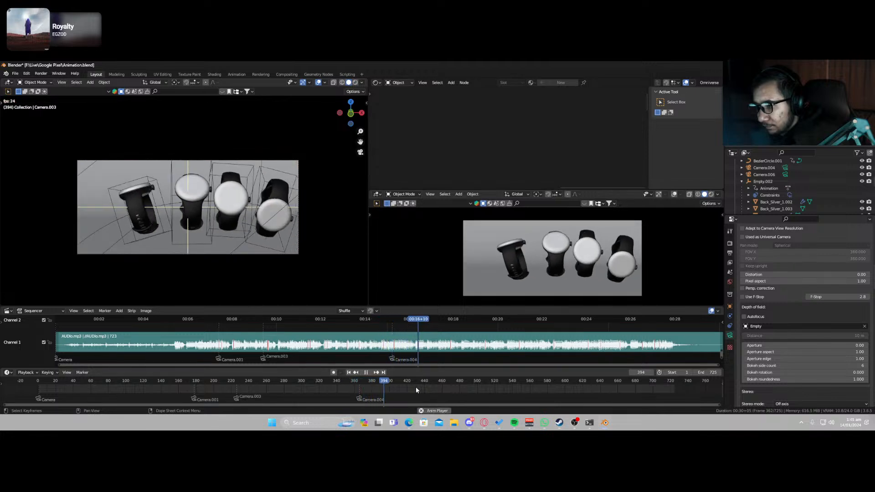
key(space)
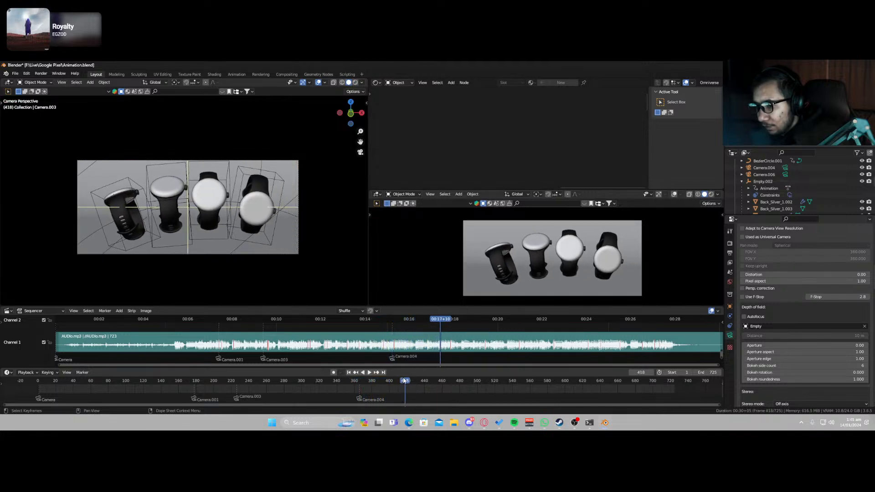
click(404, 381)
key(space)
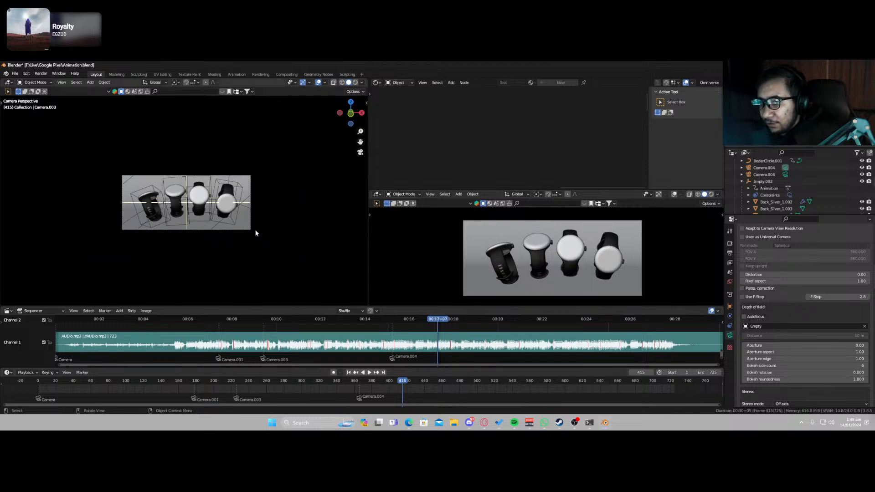
middle_drag(255, 228, 250, 185)
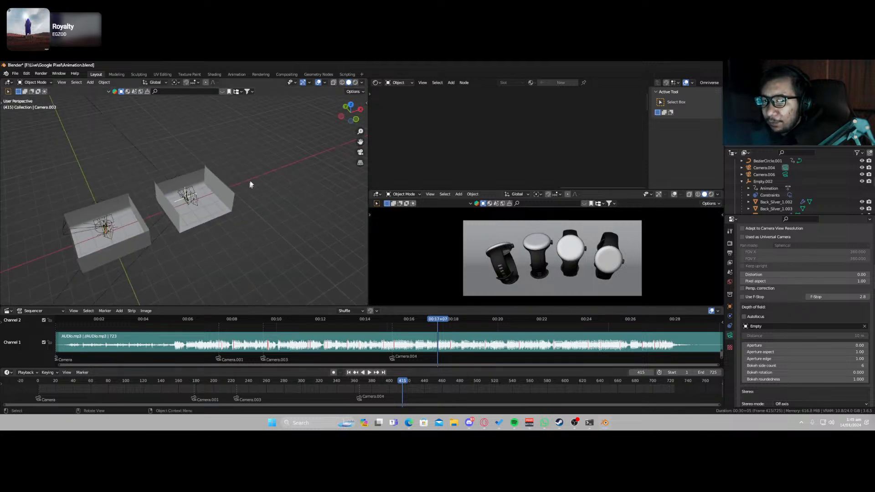
mouse_move(255, 149)
mouse_down()
mouse_move(233, 190)
mouse_move(161, 231)
mouse_move(190, 212)
mouse_up()
key(alt+z)
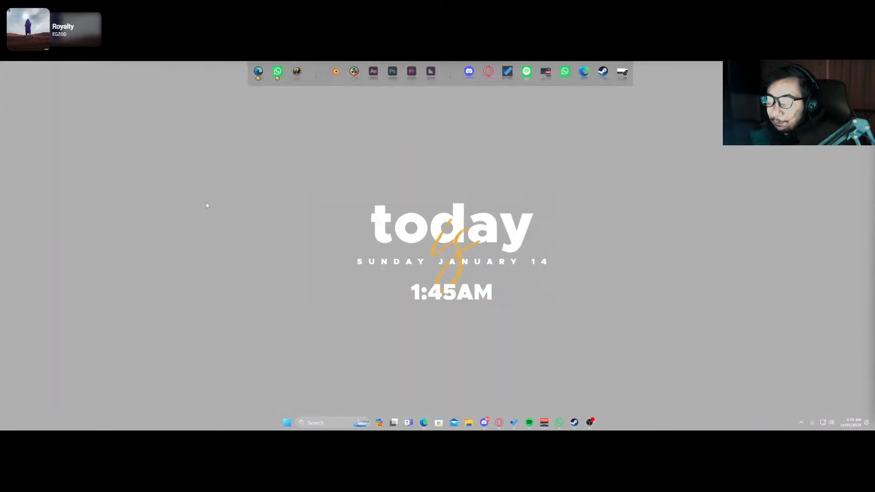
Relaunch Blender Octane Edition from the desktop and open the recent file Animation.blend.
right_click(264, 200)
click(282, 229)
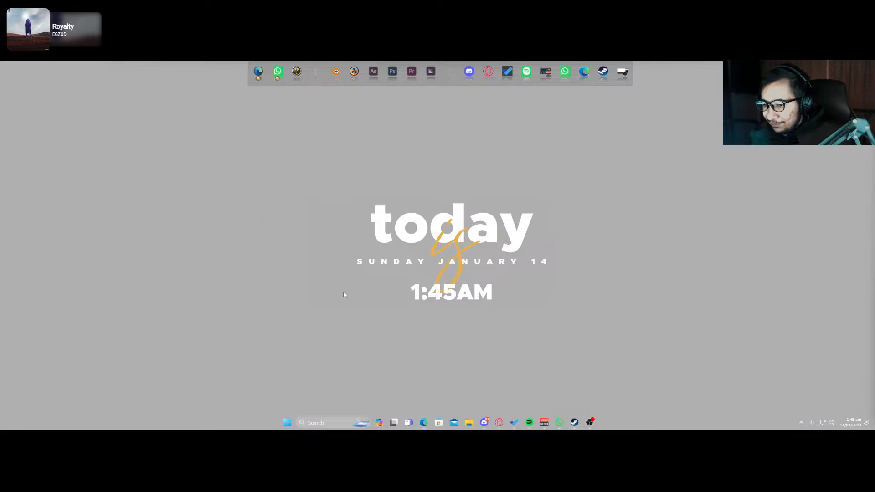
key(super)
text(oc)
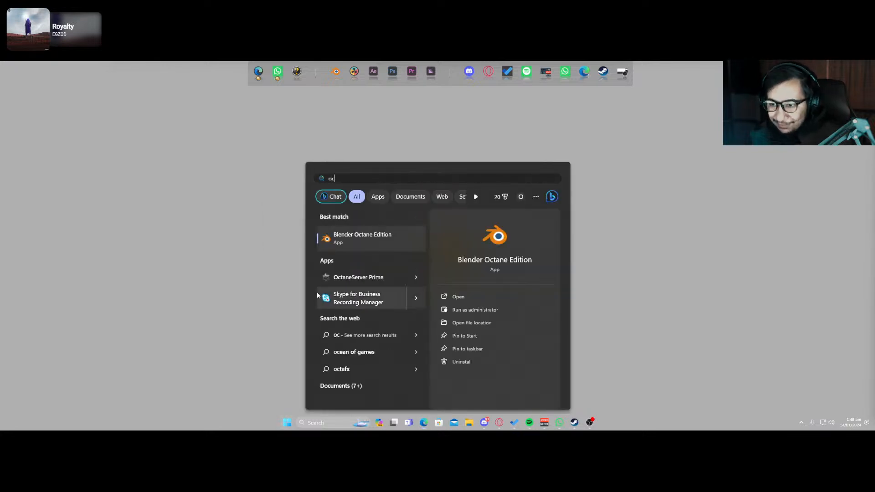
click(344, 240)
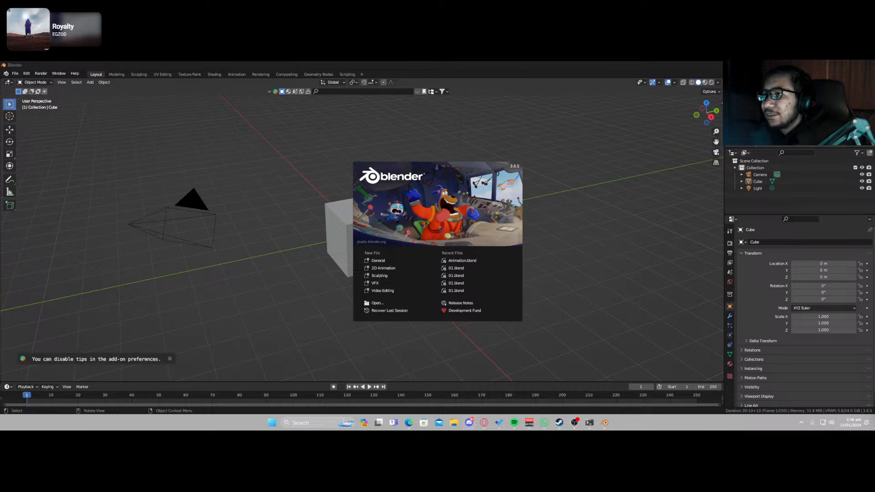
click(459, 261)
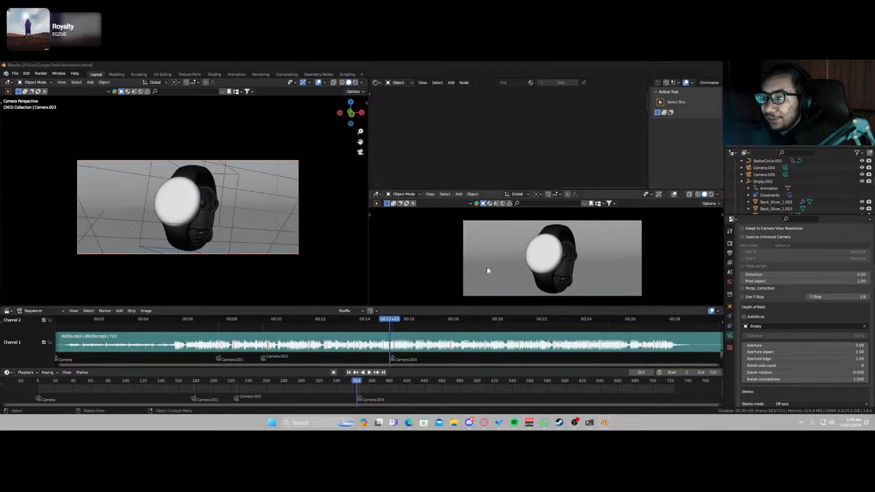
Play the cut from the single watch at frame 351 to the four-watch lineup, stopping at frame 403, and save the file.
mouse_move(351, 381)
mouse_down()
mouse_move(390, 381)
mouse_move(239, 382)
mouse_move(378, 385)
mouse_move(347, 380)
mouse_up()
key(ctrl+s)
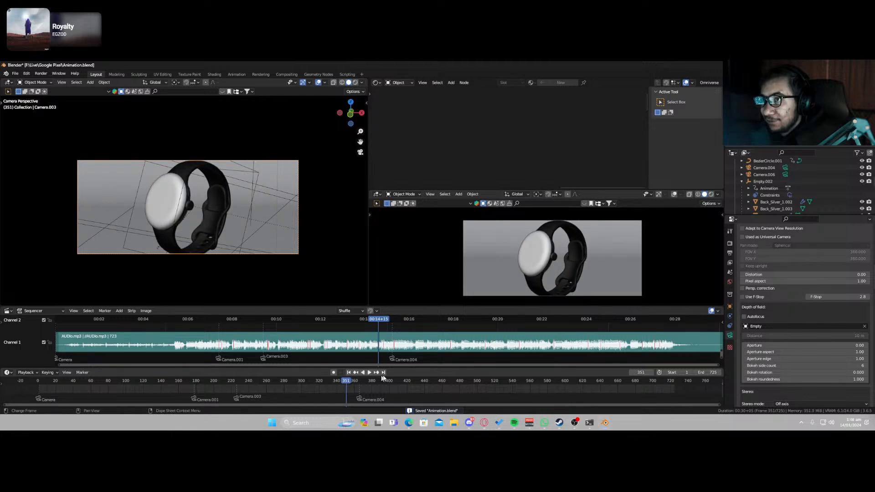
key(space)
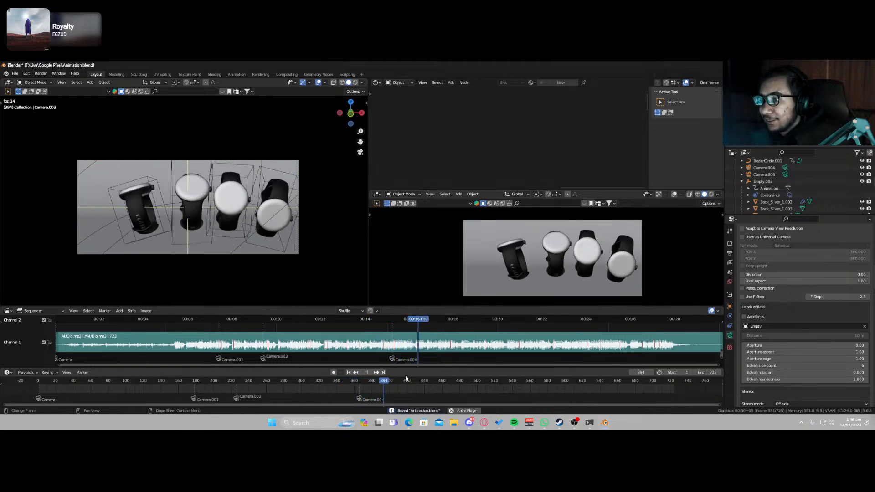
key(space)
key(ctrl+s)
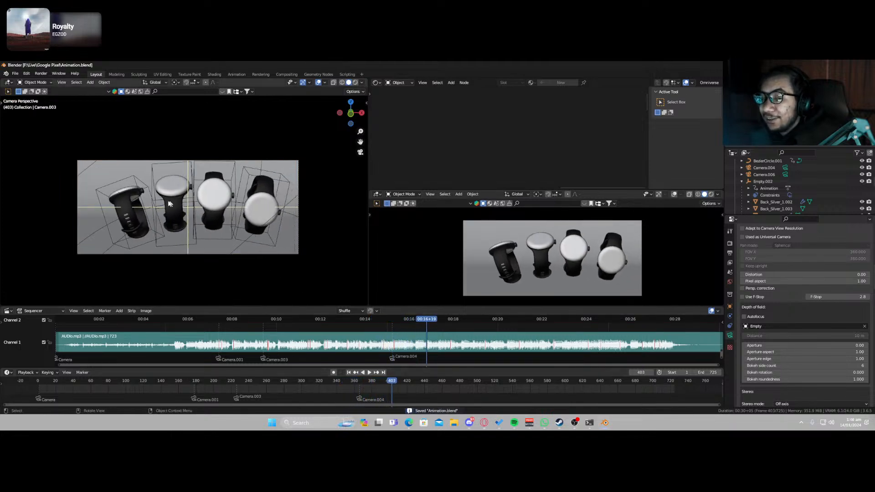
Move the Camera.004 marker to about frame 383, checking the cut in playback, and save the file.
click(151, 226)
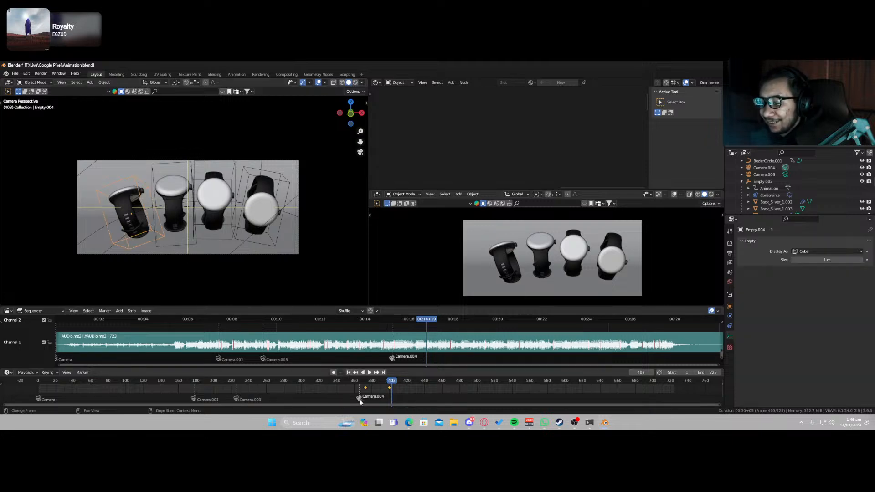
drag(363, 400, 368, 400)
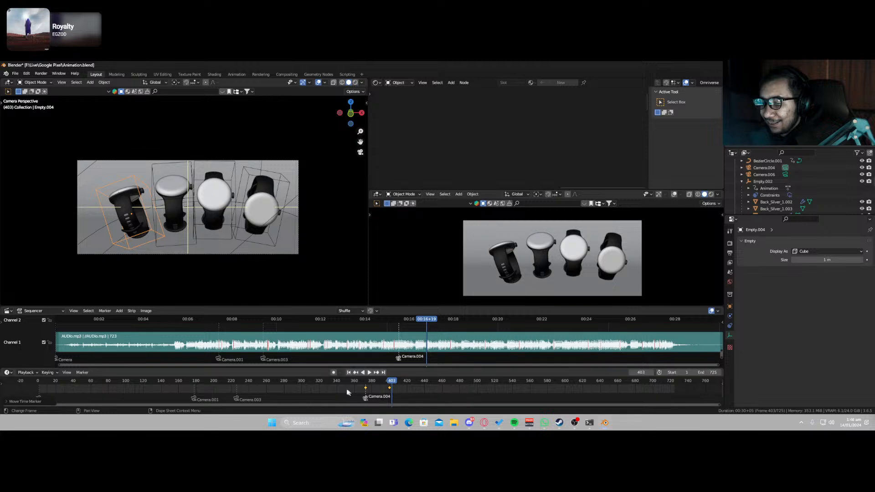
click(323, 383)
key(space)
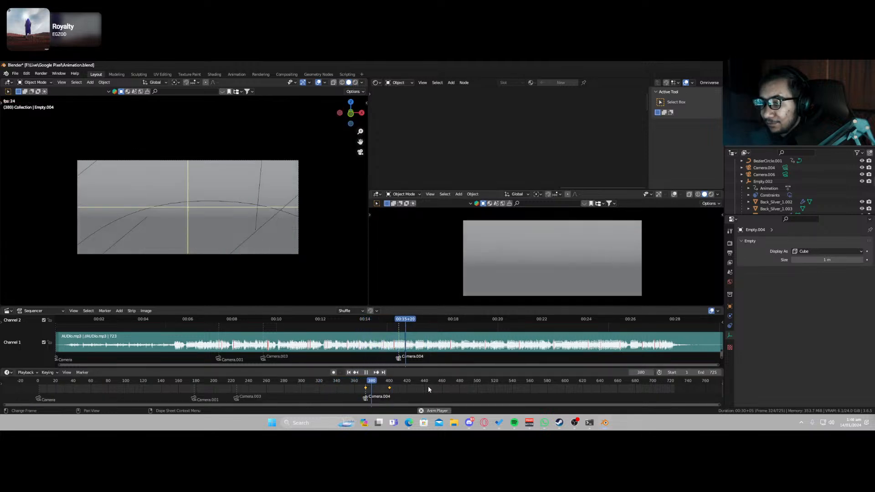
drag(372, 382, 375, 402)
key(space)
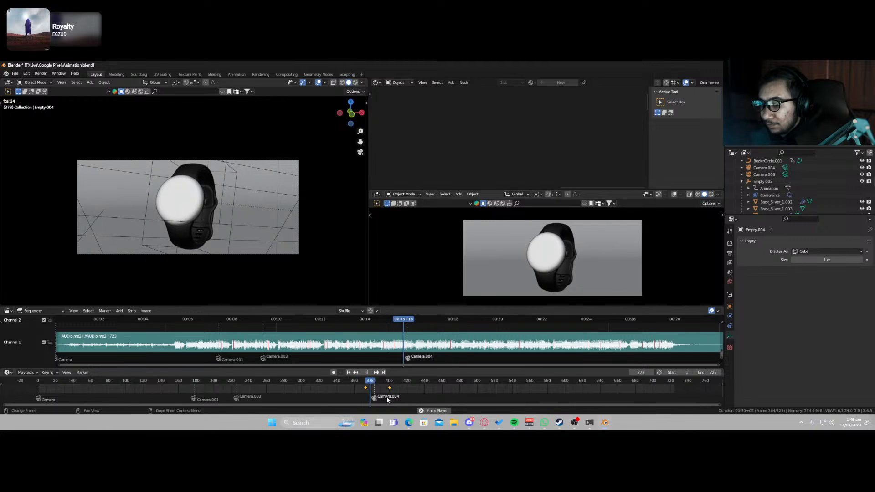
key(ctrl+s)
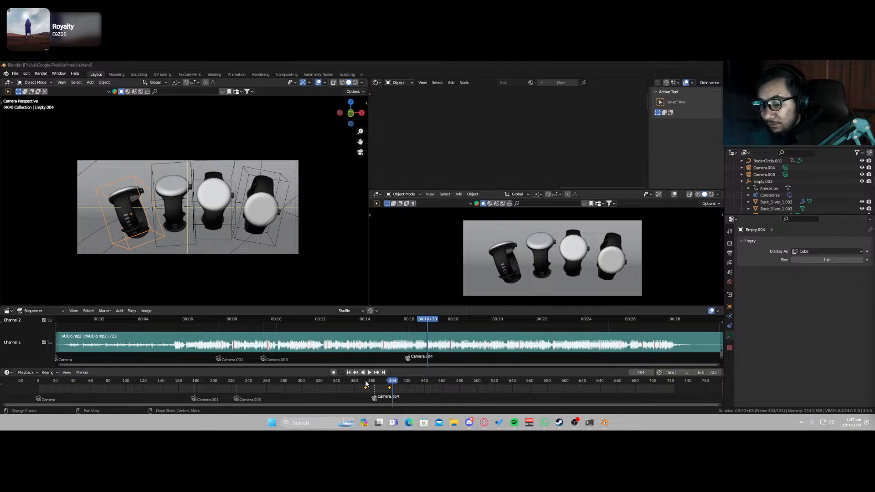
Scrub and replay the retimed Camera.004 cut between frames 365 and 404, saving the file along the way.
drag(366, 384, 395, 388)
key(ctrl+s)
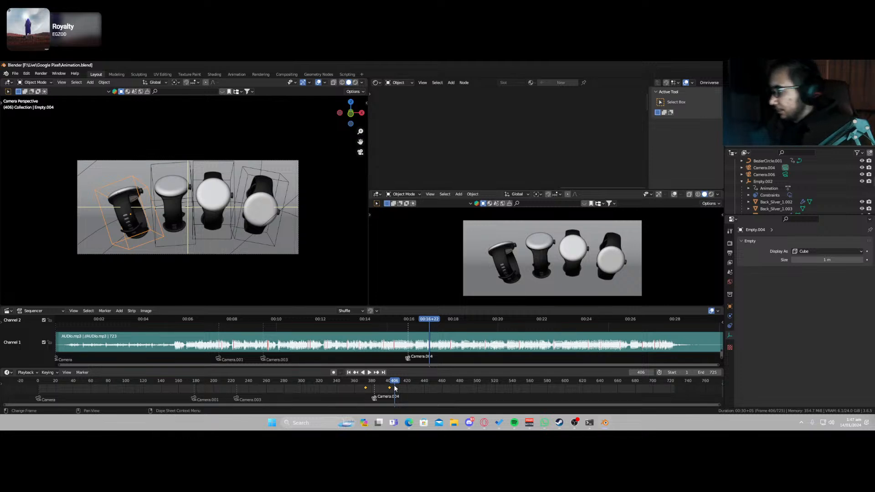
click(368, 385)
key(space)
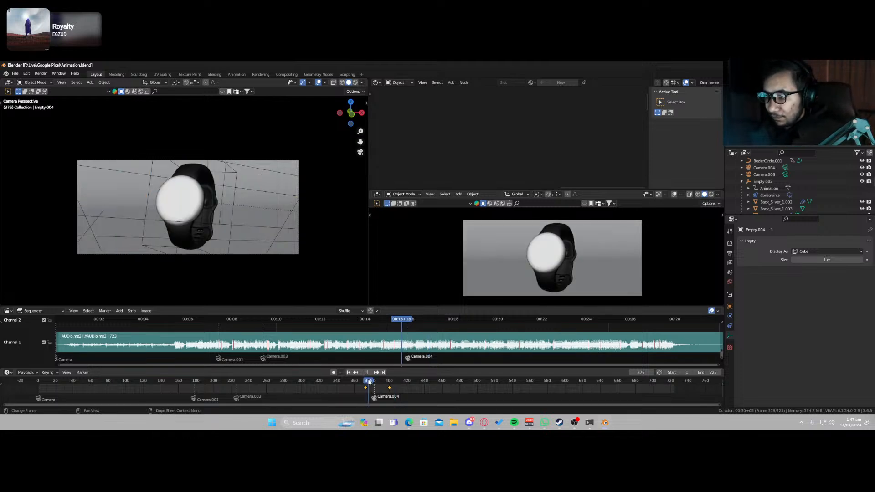
click(368, 385)
key(Escape)
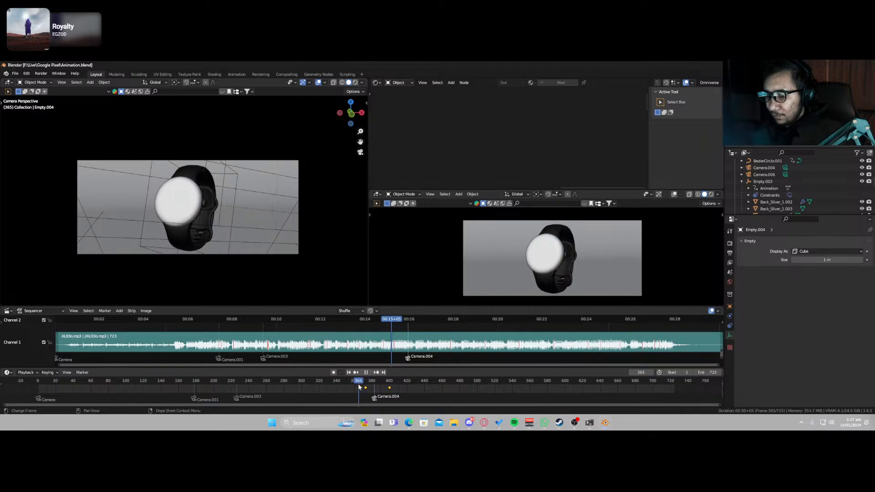
key(ctrl+s)
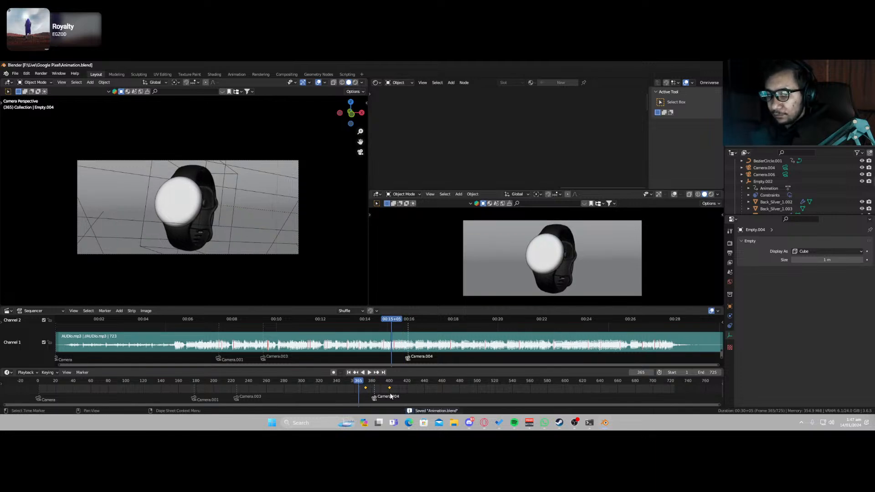
key(space)
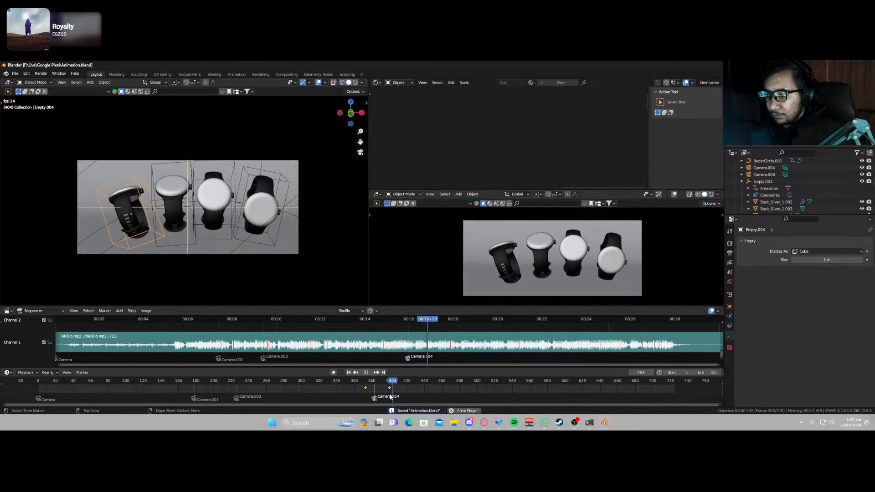
key(space)
drag(368, 382, 393, 382)
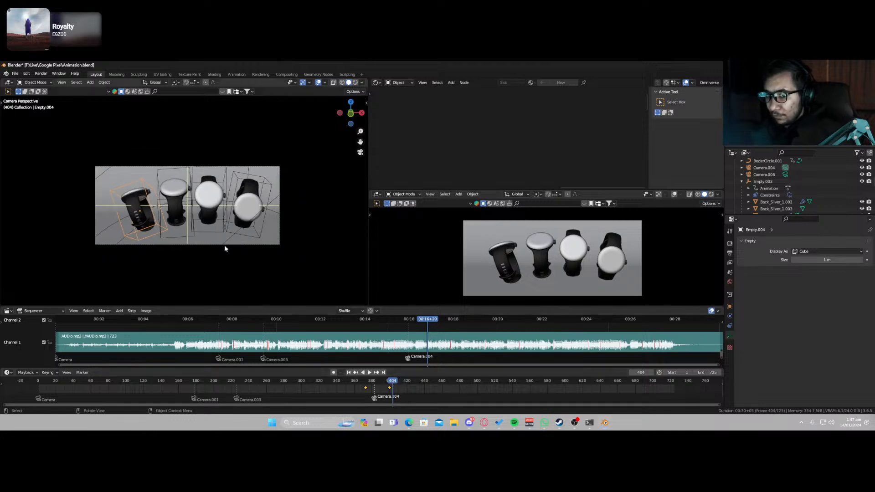
Save the file and duplicate the whole four-watch studio set about 6.7 m along the global X axis.
mouse_move(224, 245)
middle_down()
mouse_move(234, 259)
mouse_move(240, 247)
mouse_move(211, 251)
middle_up()
key(ctrl+s)
scroll(229, 249, down, 5)
key(alt+z)
drag(251, 133, 147, 265)
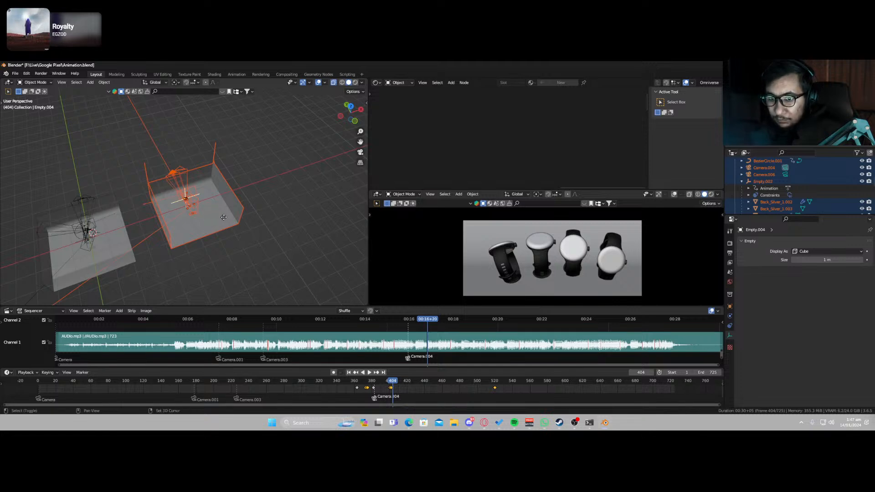
key(shift+d)
key(x)
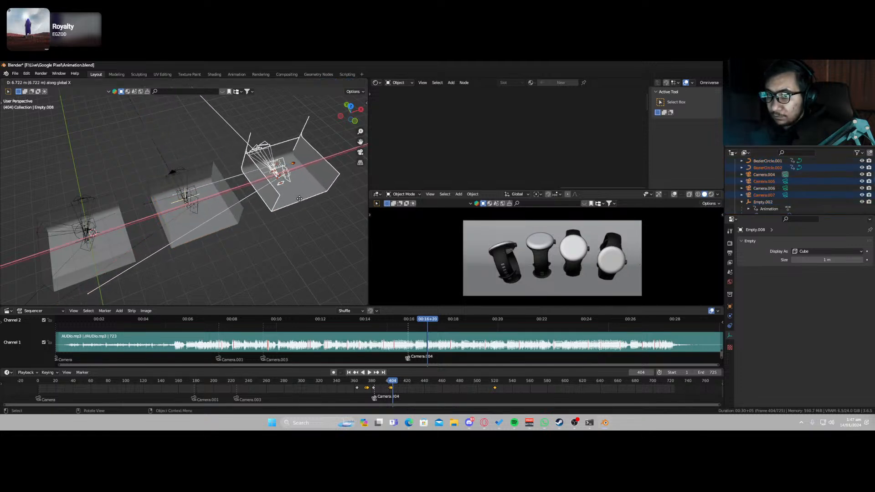
click(300, 200)
click(308, 222)
Inspect the objects in the duplicated studio set and undo the duplication.
scroll(310, 217, up, 2)
shift+middle_drag(325, 211, 183, 261)
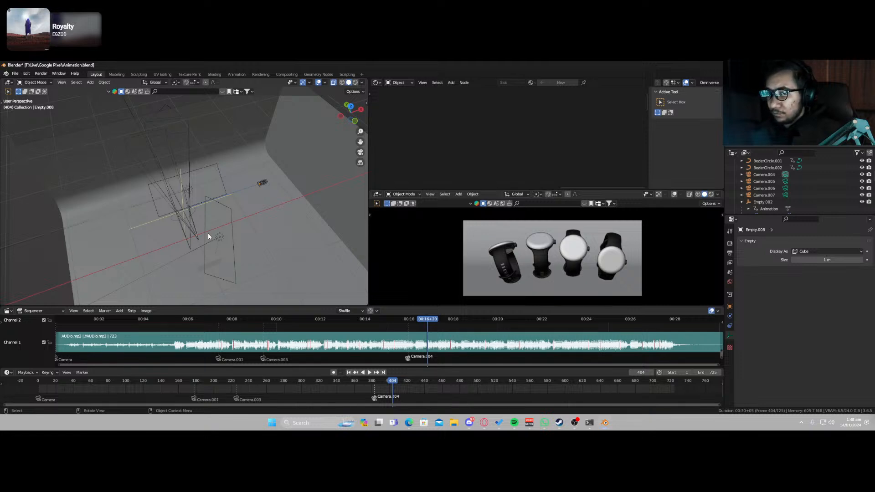
middle_drag(206, 248, 195, 213)
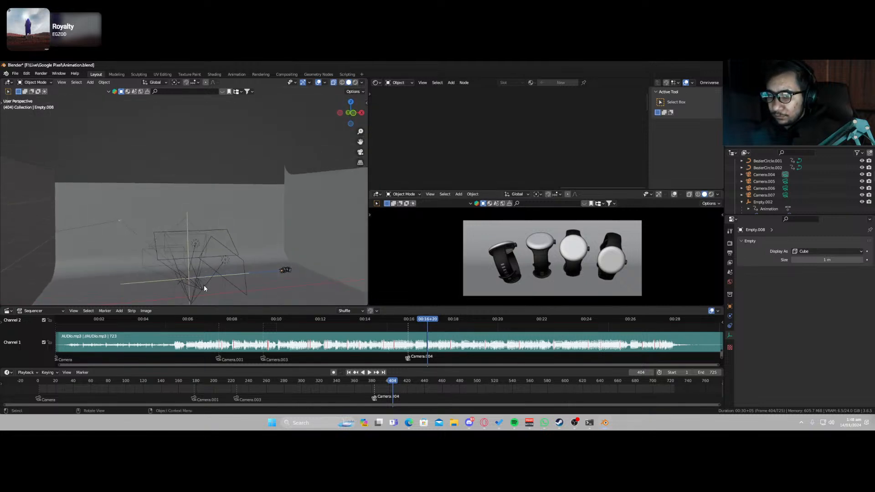
shift+middle_drag(203, 288, 220, 137)
scroll(202, 220, up, 6)
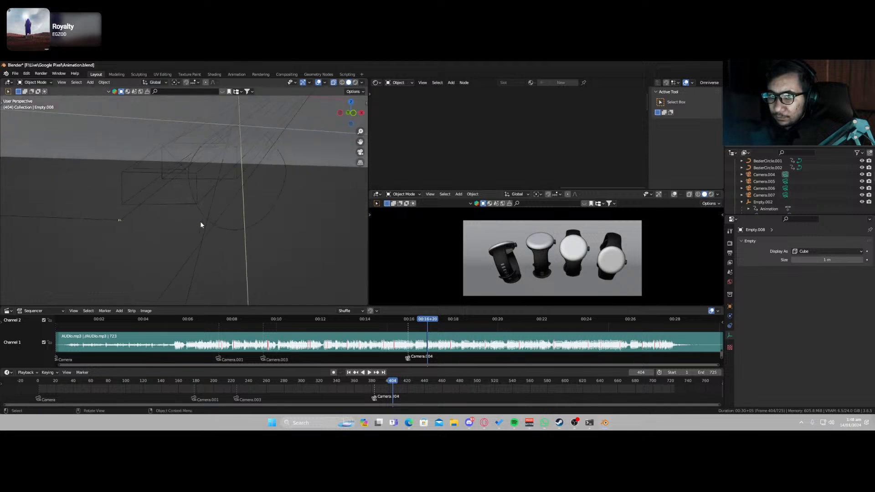
scroll(201, 222, down, 5)
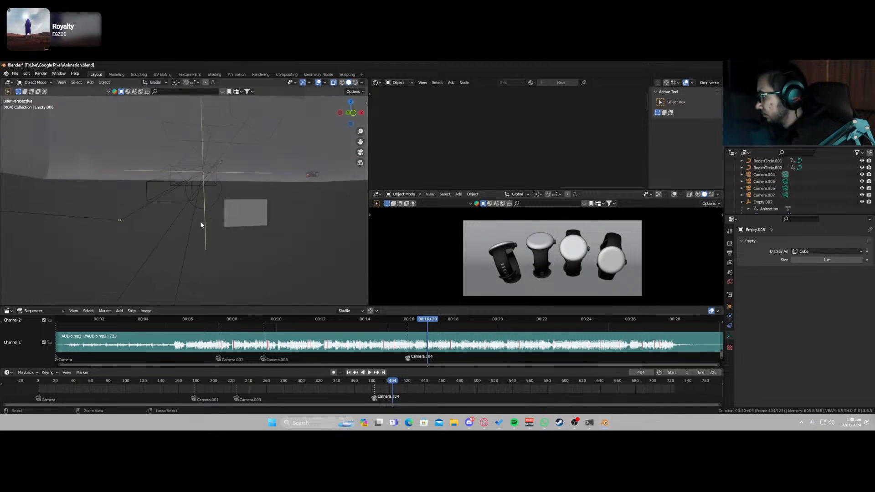
key(a)
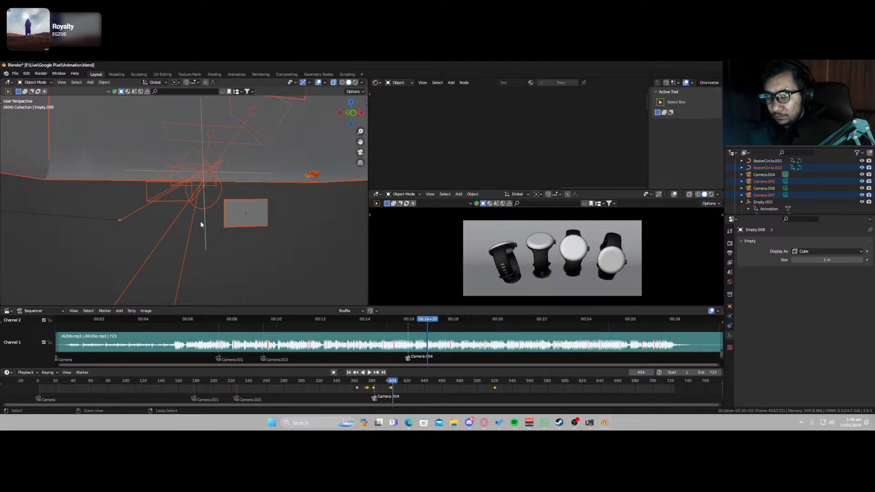
key(ctrl+z)
Delete the animation keyframes of the selected four-watch set's objects.
scroll(138, 219, down, 8)
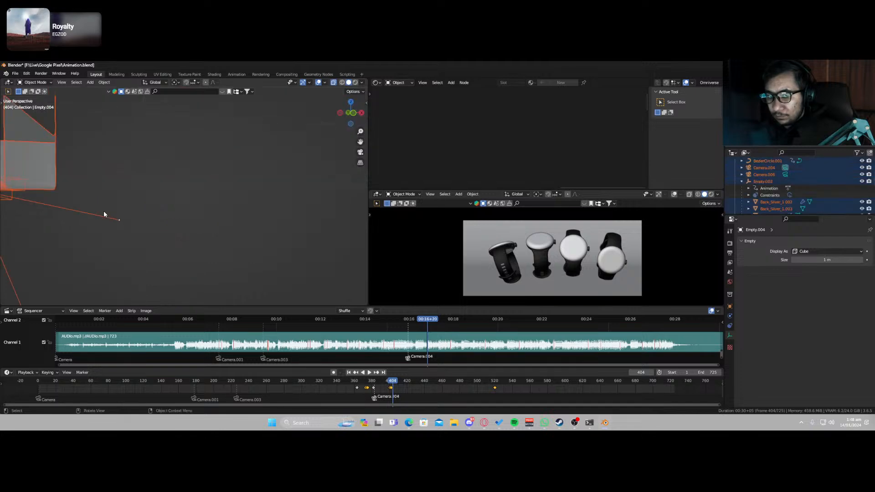
middle_drag(101, 213, 225, 233)
scroll(224, 233, up, 3)
scroll(225, 233, up, 4)
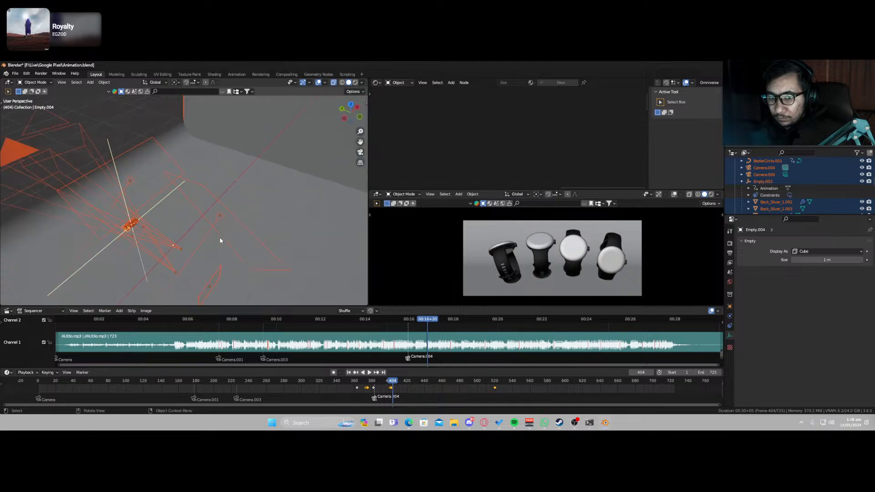
key(x)
click(436, 387)
scroll(251, 228, down, 6)
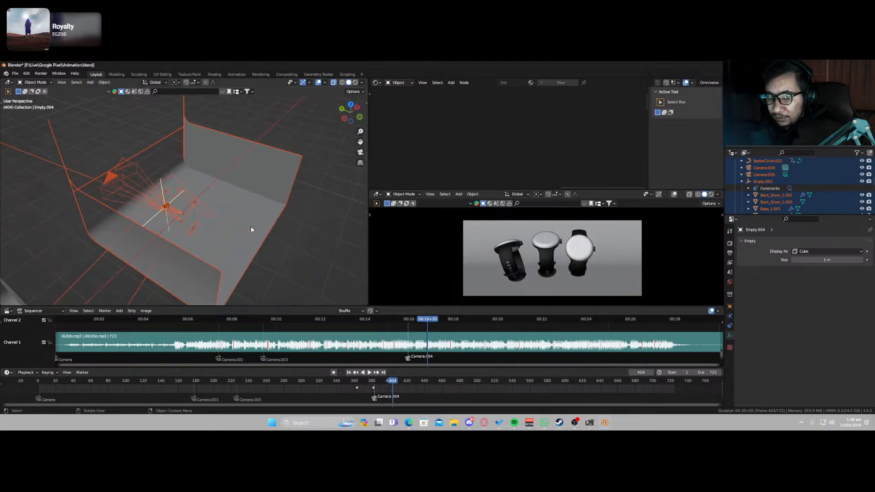
Try to move the selected four-watch set along the global X axis.
key(g)
key(x)
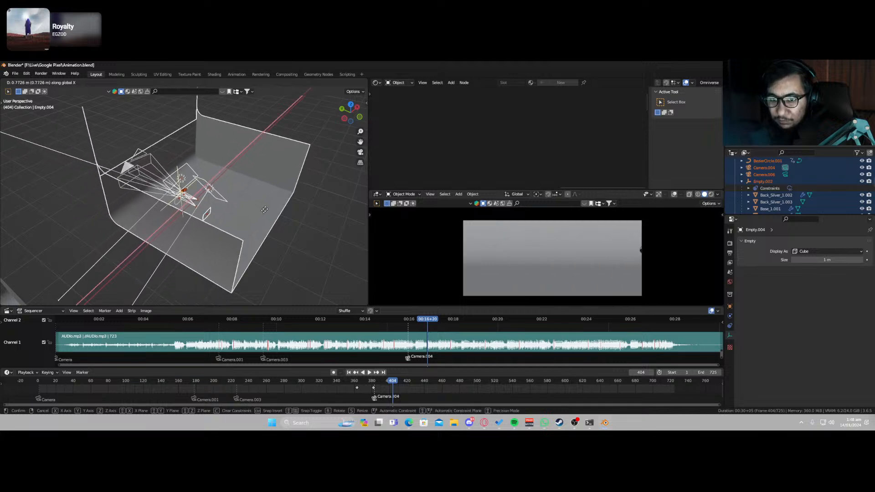
click(220, 247)
scroll(220, 249, down, 5)
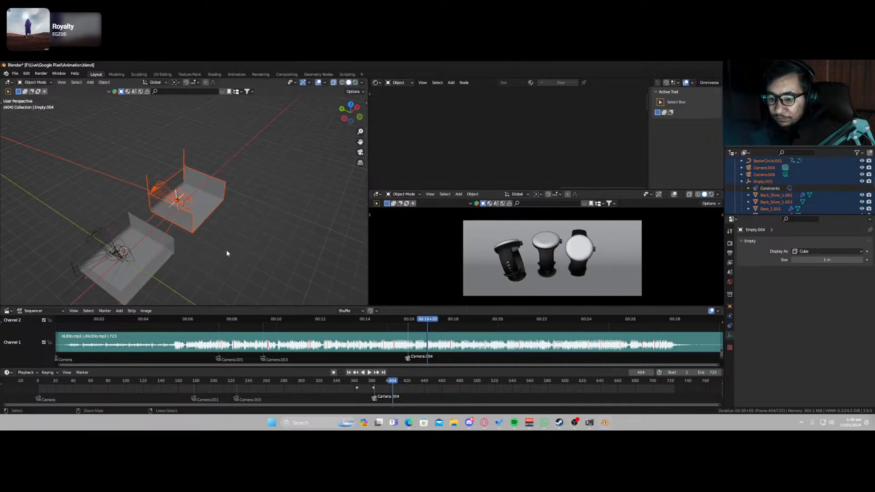
Undo the keyframe deletion and the earlier selection of the four-watch set, going back to frame 383.
key(ctrl+z)
key(ctrl+z)
key(ctrl+z)
key(ctrl+z)
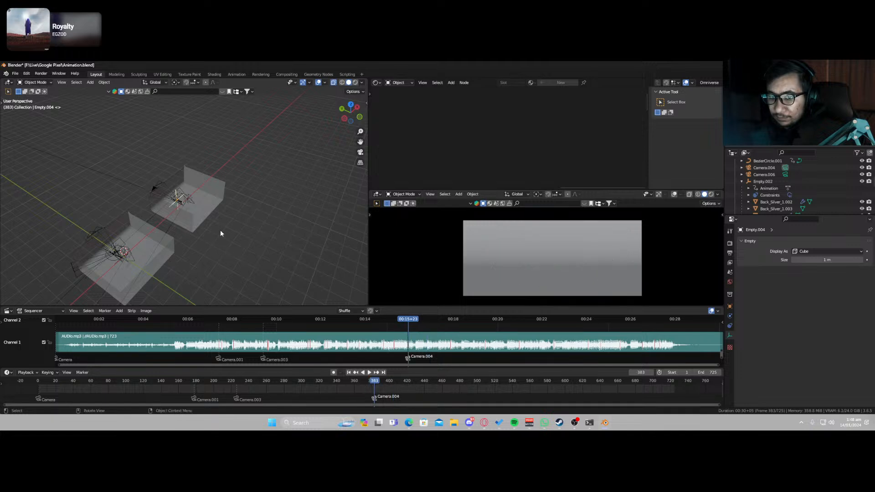
Examine the four-watch set in perspective and play the animation from frame 334 to frame 395.
scroll(221, 233, up, 4)
middle_drag(220, 236, 209, 256)
middle_drag(157, 222, 272, 250)
scroll(245, 225, up, 4)
drag(372, 385, 331, 391)
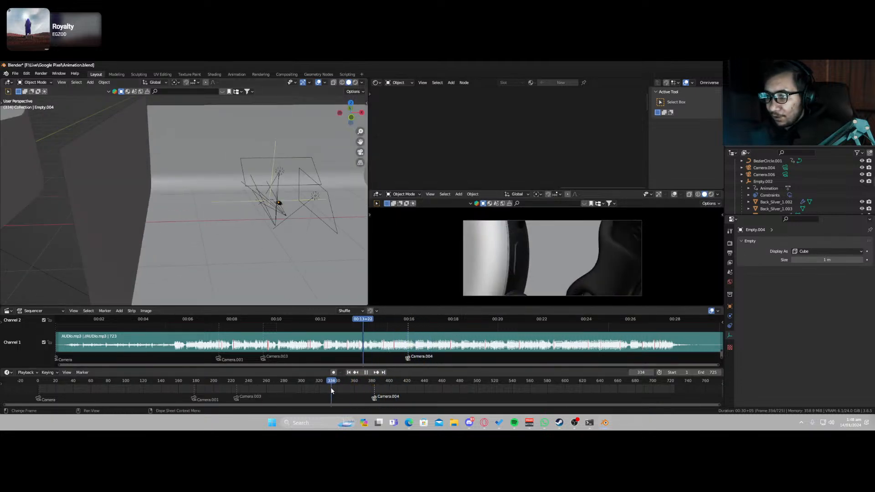
key(space)
scroll(312, 225, down, 5)
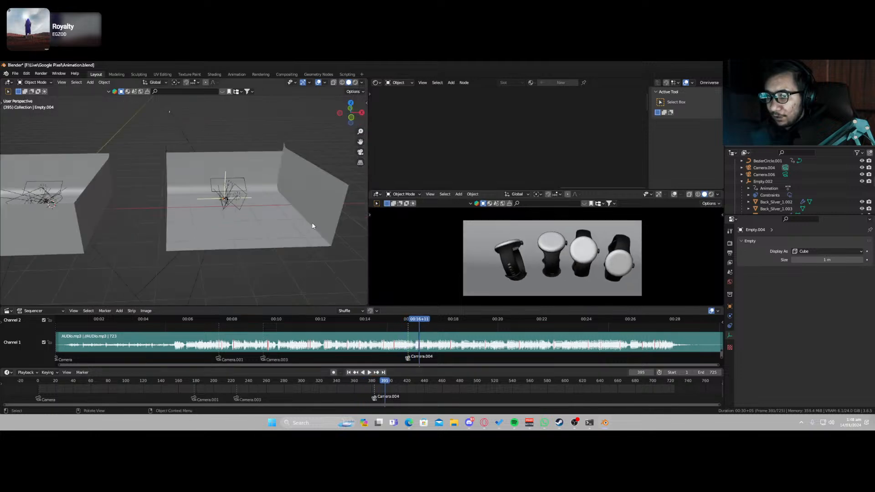
Select the whole original studio set at the world origin and duplicate it along the global X axis, away from the four-watch set.
middle_drag(312, 226, 267, 253)
scroll(267, 253, down, 2)
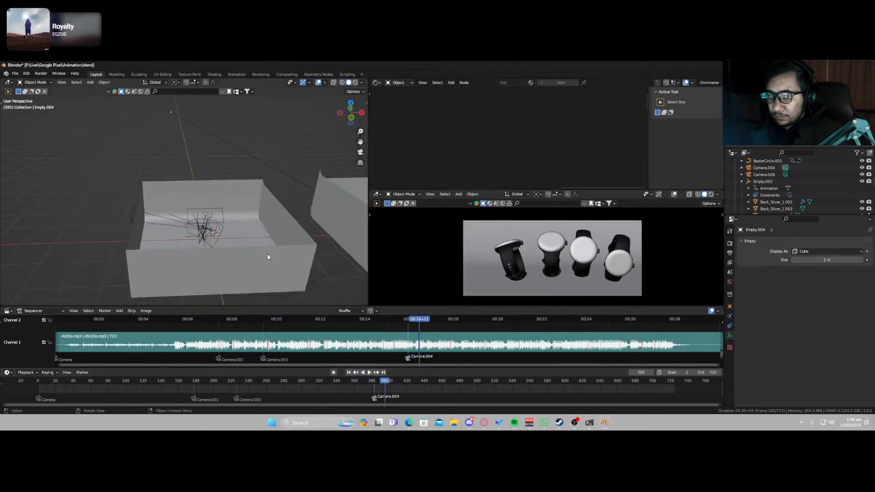
middle_drag(199, 225, 182, 205)
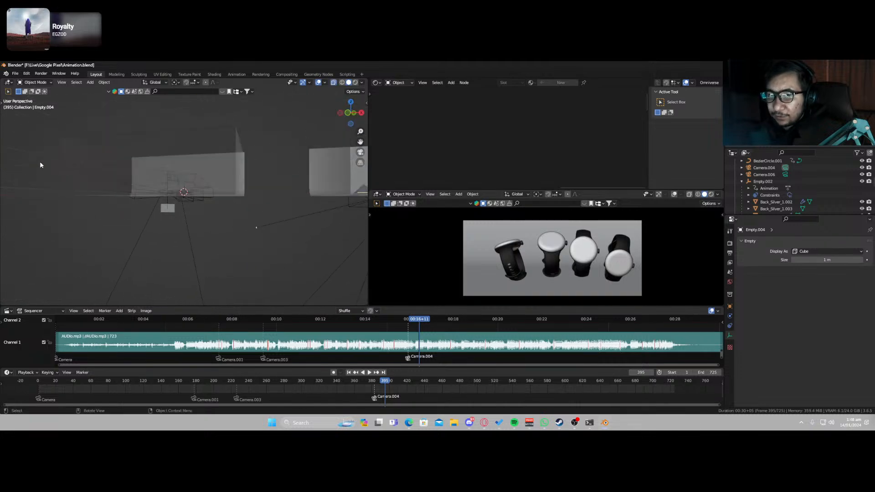
drag(40, 165, 247, 201)
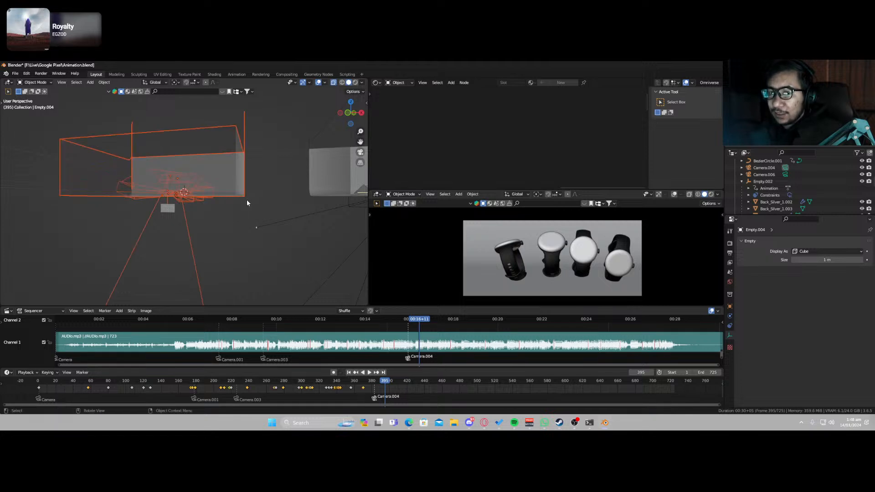
scroll(231, 187, down, 3)
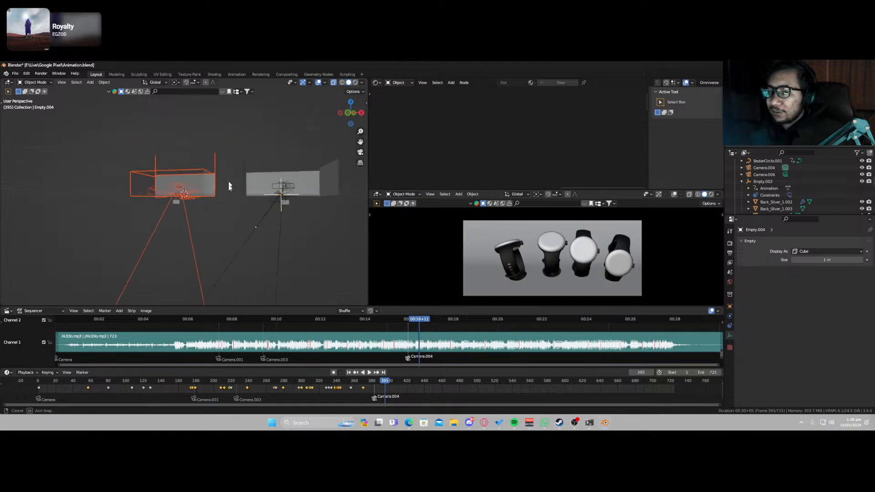
middle_drag(232, 188, 231, 226)
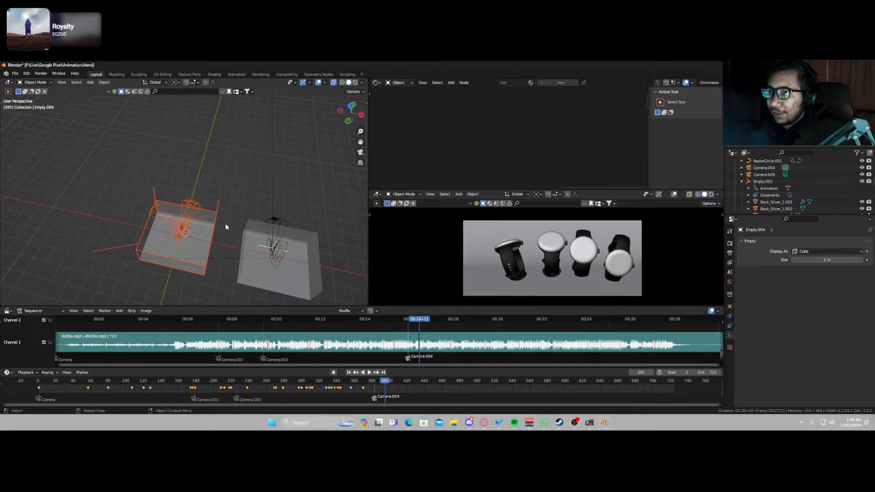
scroll(225, 223, down, 2)
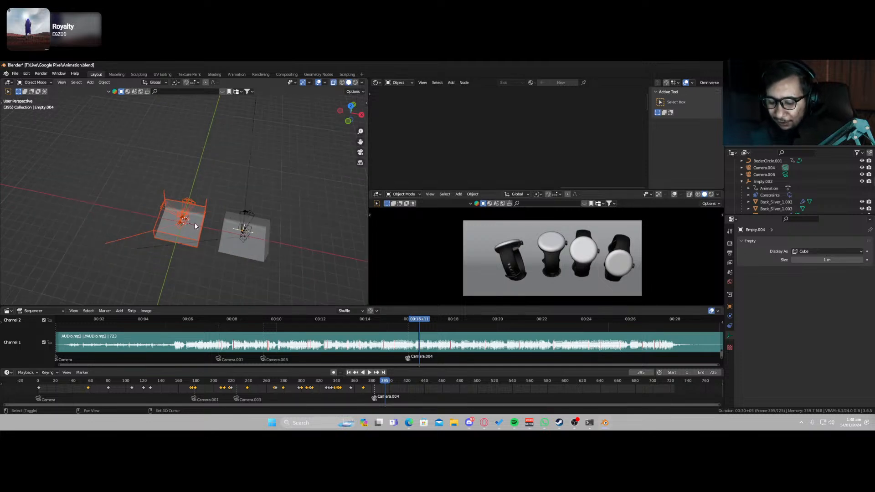
key(shift+d)
key(x)
click(136, 216)
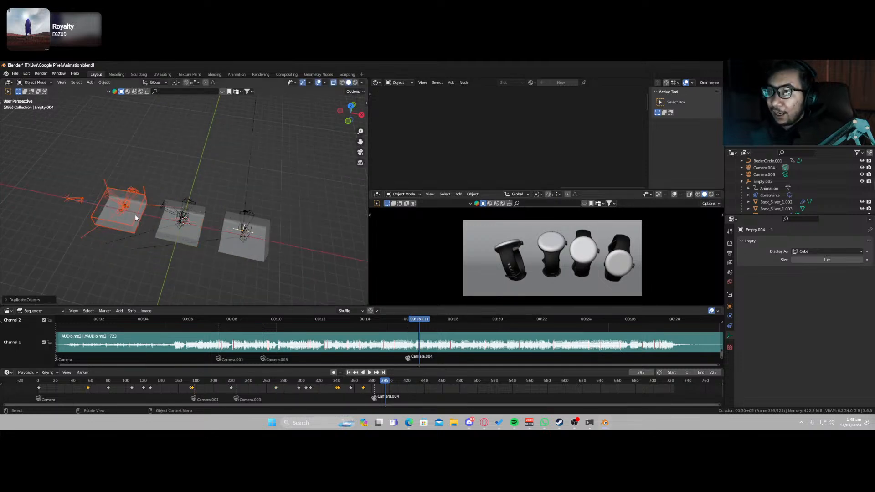
Delete the outlying camera beside the duplicated studio set.
click(72, 207)
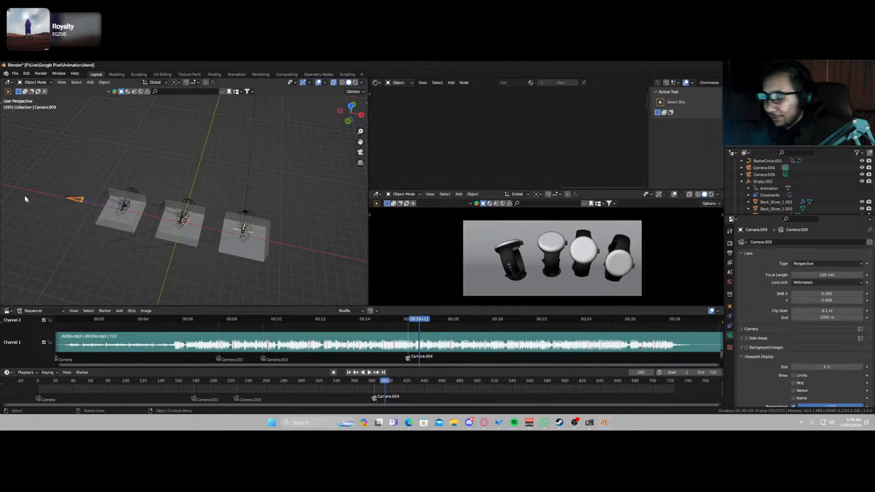
drag(26, 180, 75, 210)
key(x)
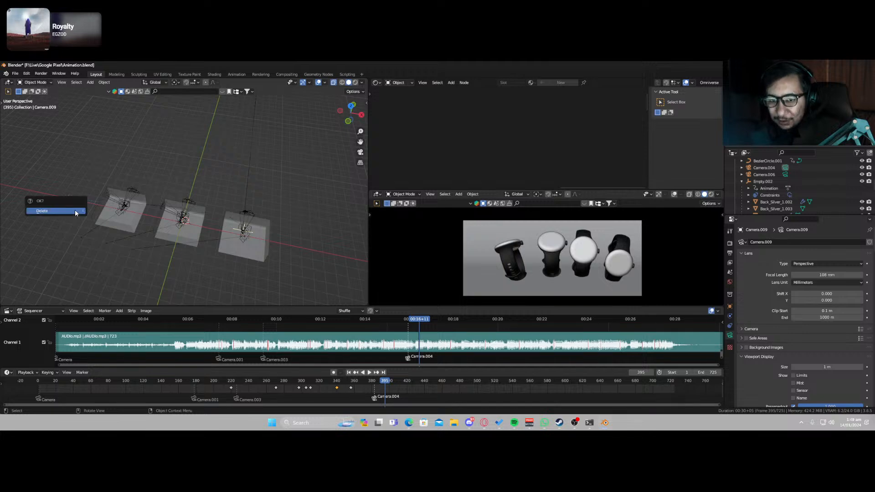
click(76, 212)
Delete the circle curve around the watch position in the duplicated studio set.
scroll(111, 220, up, 5)
shift+middle_drag(68, 246, 175, 229)
scroll(150, 233, up, 4)
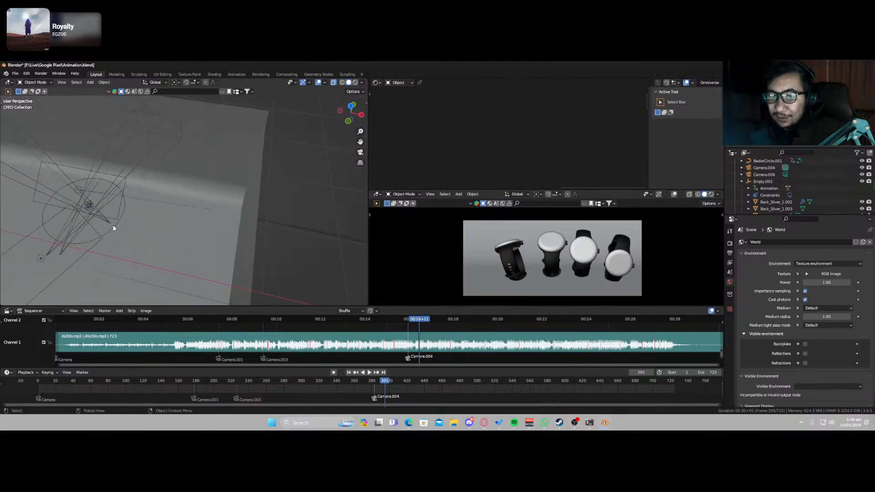
key(x)
click(113, 226)
scroll(105, 223, up, 4)
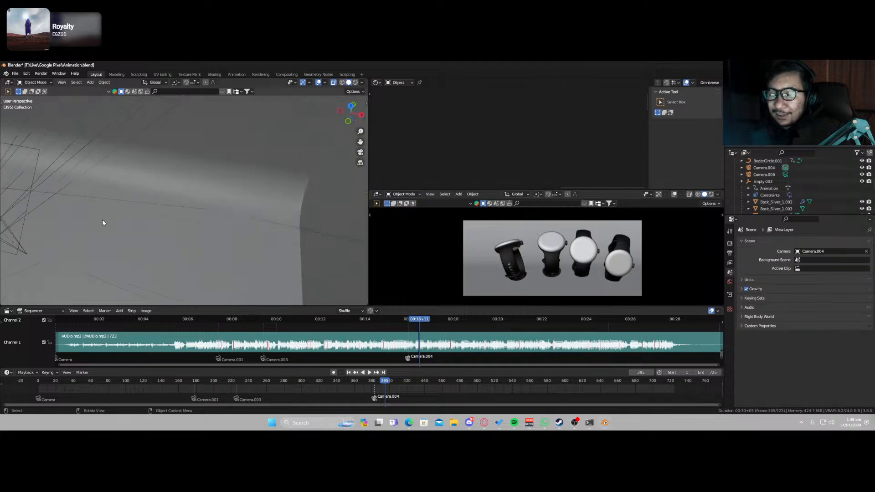
scroll(102, 220, down, 2)
shift+middle_drag(101, 235, 201, 234)
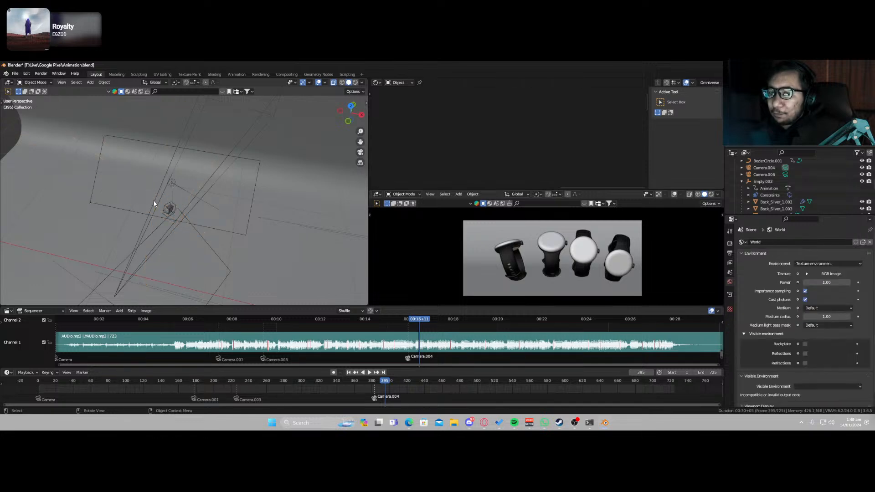
Make Camera.008 of the duplicated set the active camera and bind it to a timeline marker at frame 402.
click(145, 212)
key(ctrl+KP_0)
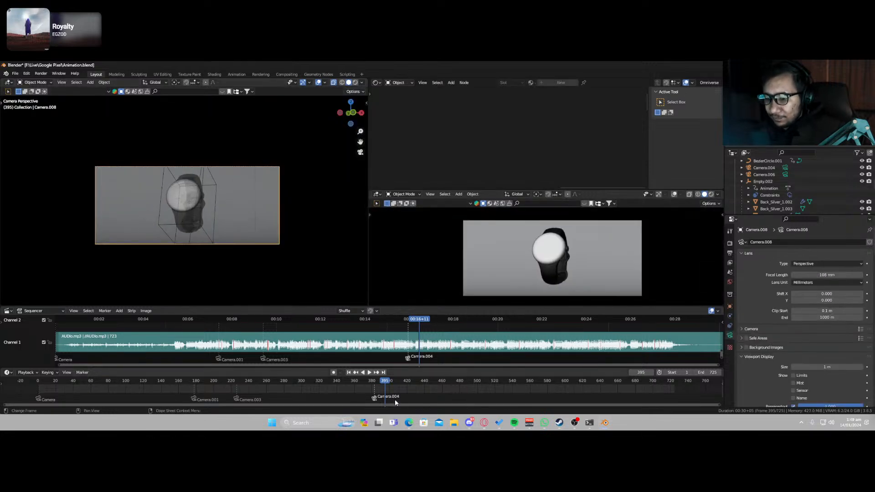
mouse_move(386, 381)
mouse_down()
mouse_move(372, 382)
mouse_move(391, 378)
mouse_up()
middle_drag(228, 221, 216, 254)
key(alt+z)
middle_drag(113, 219, 199, 219)
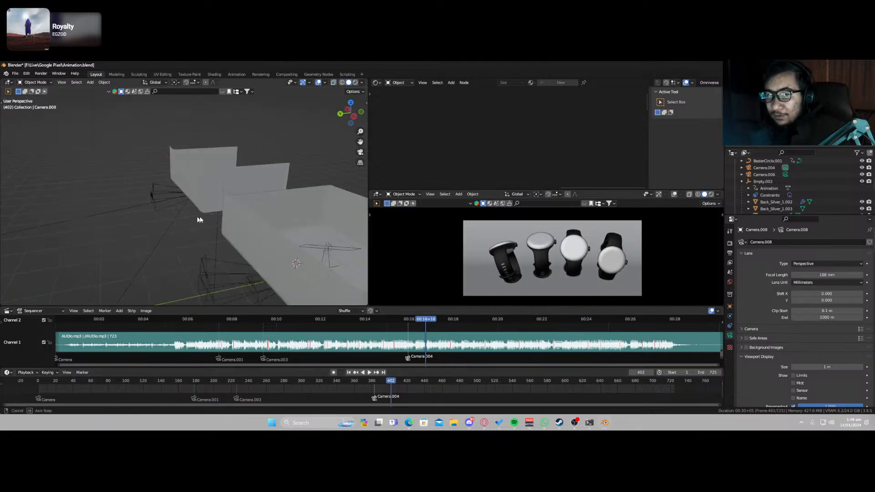
scroll(200, 220, down, 5)
scroll(209, 223, down, 3)
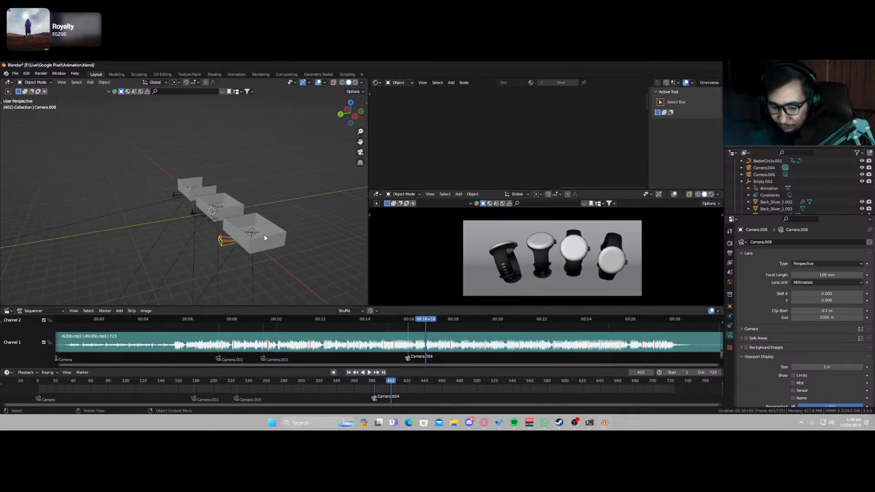
key(ctrl+b)
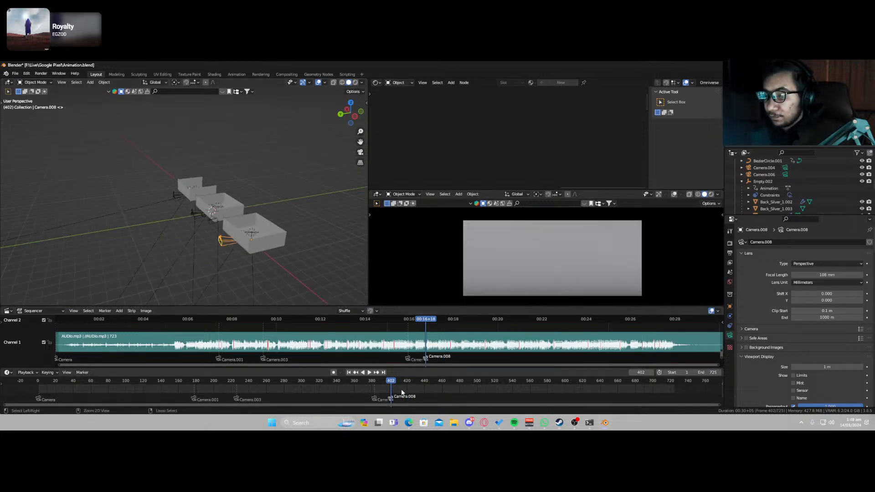
Look through Camera.008 at frame 402 and inspect the duplicated set from outside.
middle_drag(302, 255, 262, 263)
key(KP_0)
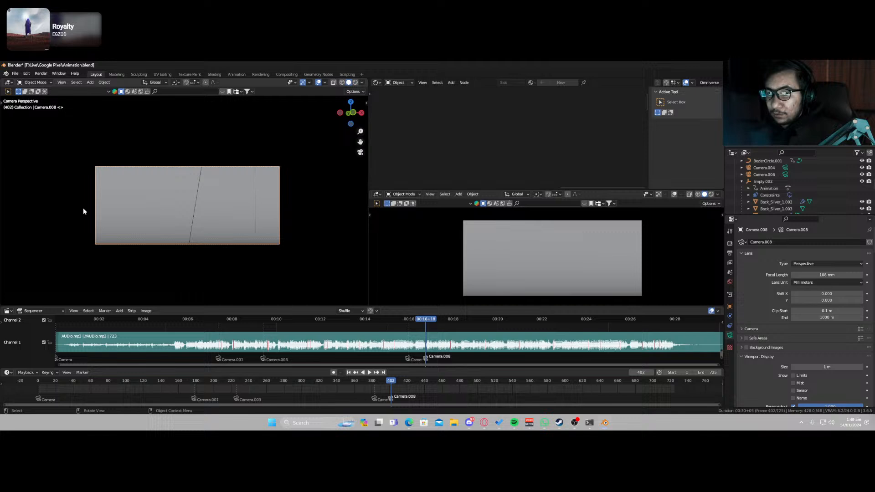
key(shift+grave)
click(192, 222)
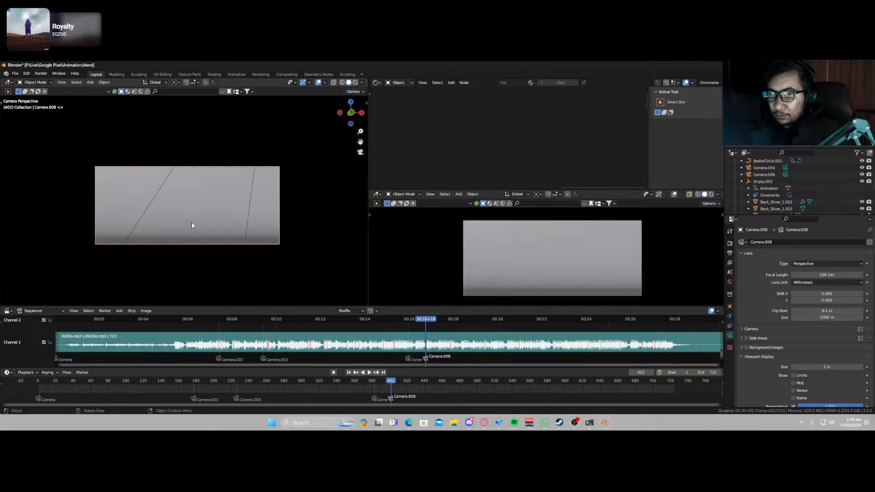
middle_drag(192, 223, 197, 230)
scroll(198, 230, down, 10)
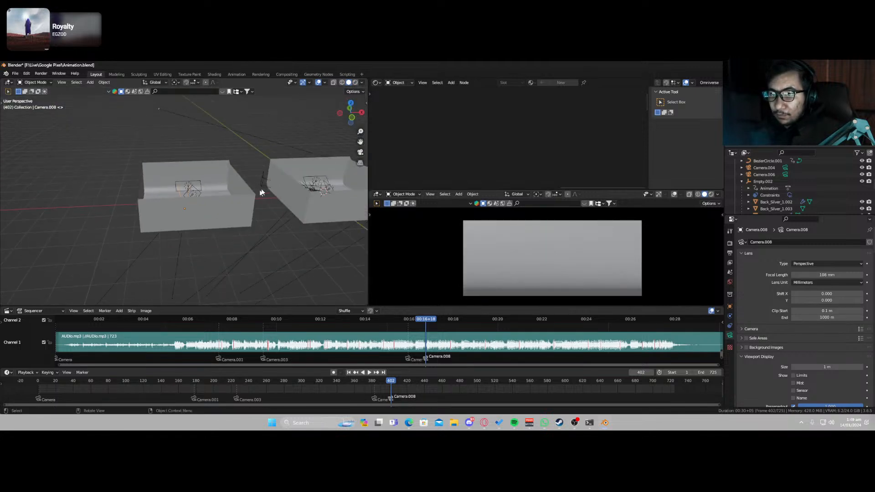
middle_drag(262, 191, 243, 216)
Undo the Camera.008 marker binding and the deletions in the duplicated set, back to the freshly duplicated objects.
key(ctrl+z)
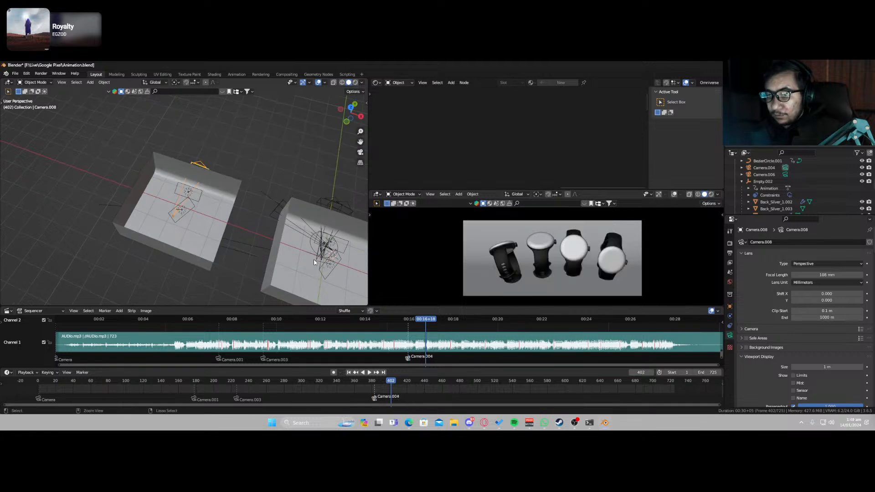
key(ctrl+z)
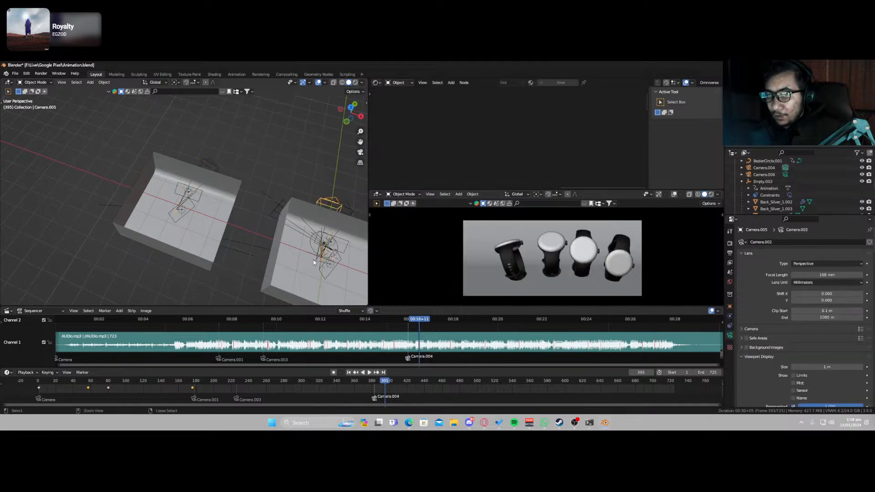
key(ctrl+z)
key(ctrl+z)
key(ctrl+z)
key(ctrl+z)
key(ctrl+z)
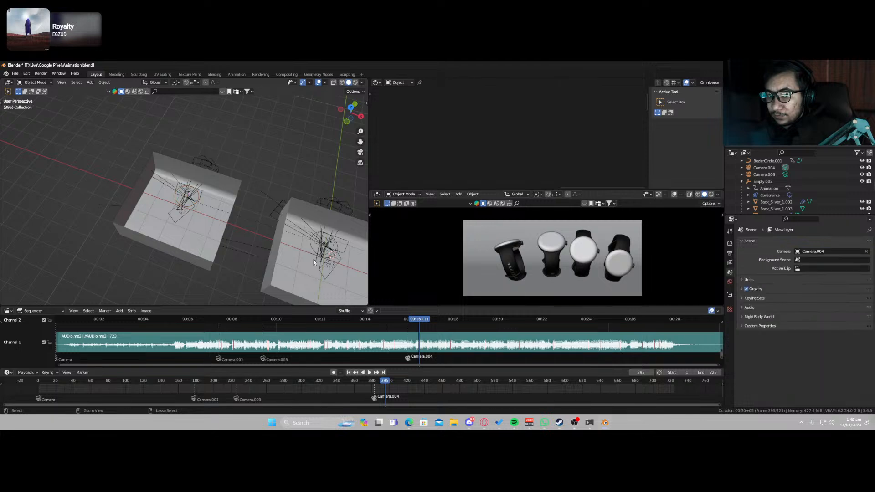
key(ctrl+z)
Try deleting the animation keyframes of the selected duplicated set and undo the deletion.
scroll(158, 222, up, 8)
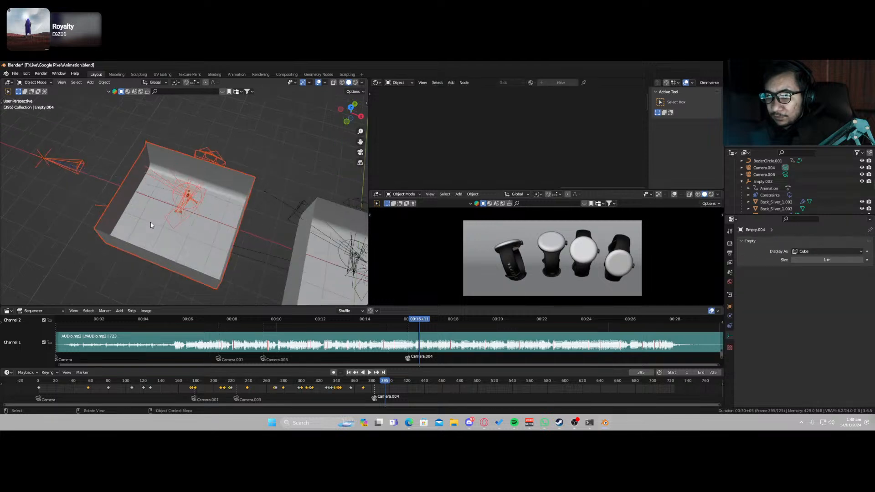
key(x)
click(287, 389)
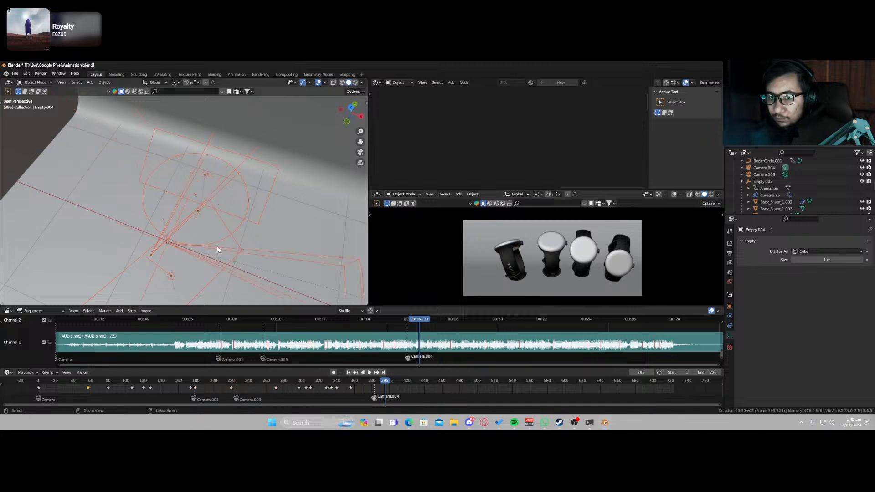
key(ctrl+z)
Undo the duplication of the studio set and clear the selection.
scroll(239, 254, down, 5)
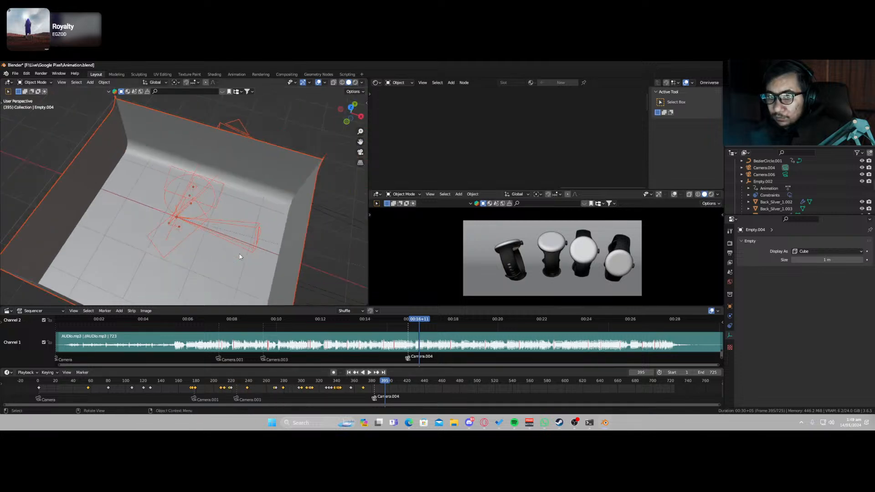
scroll(239, 257, down, 4)
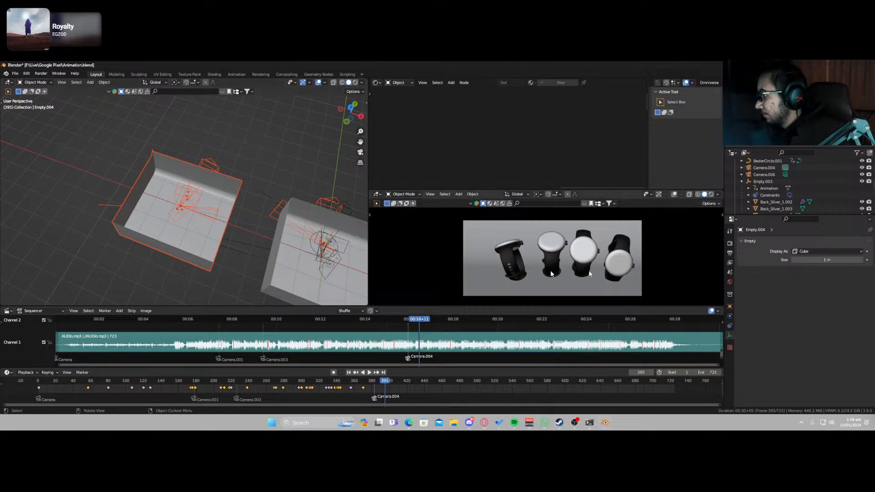
scroll(243, 214, down, 4)
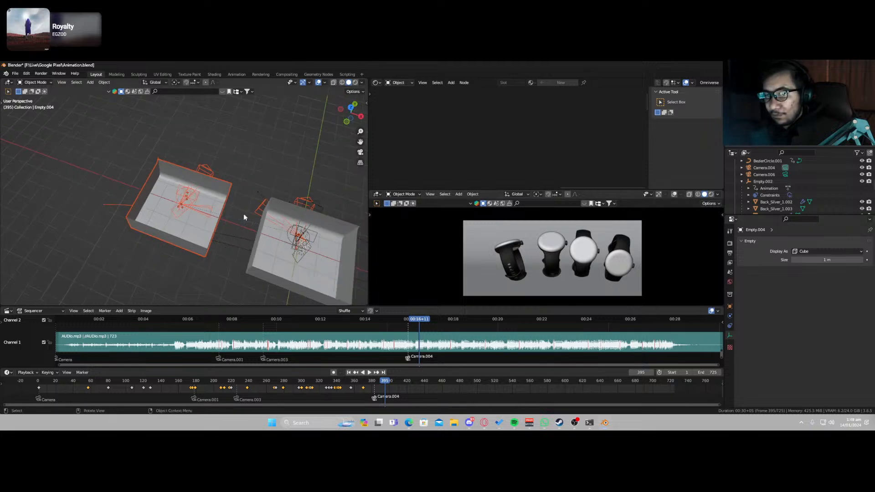
key(ctrl+z)
click(204, 213)
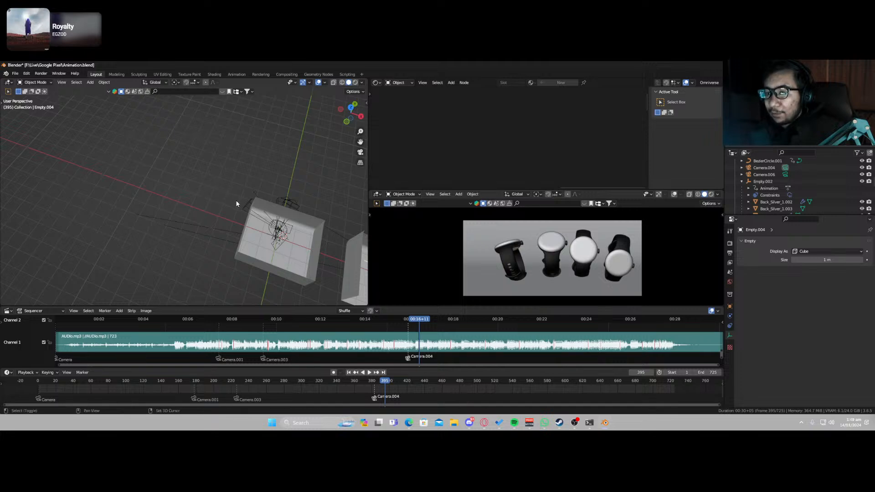
Select all objects of the original studio set at the world origin, including its backdrop, cameras and lights.
shift+middle_drag(263, 227, 189, 195)
scroll(188, 194, up, 4)
drag(141, 134, 305, 279)
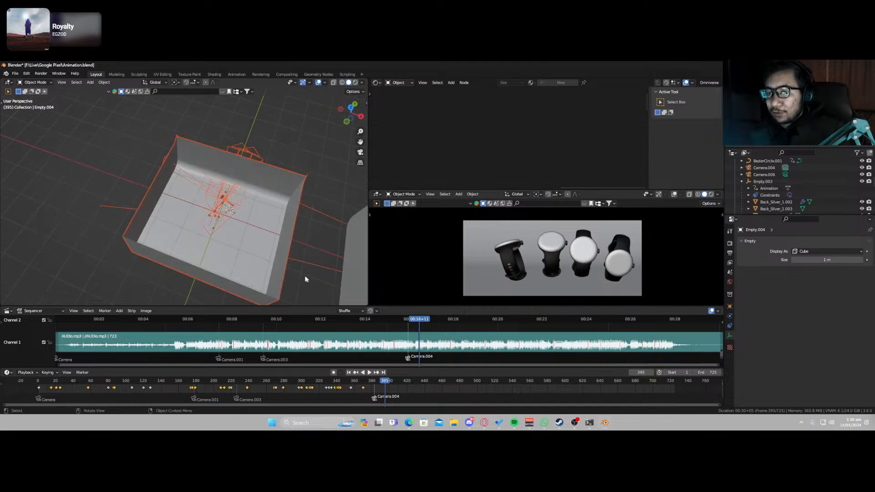
scroll(291, 268, up, 1)
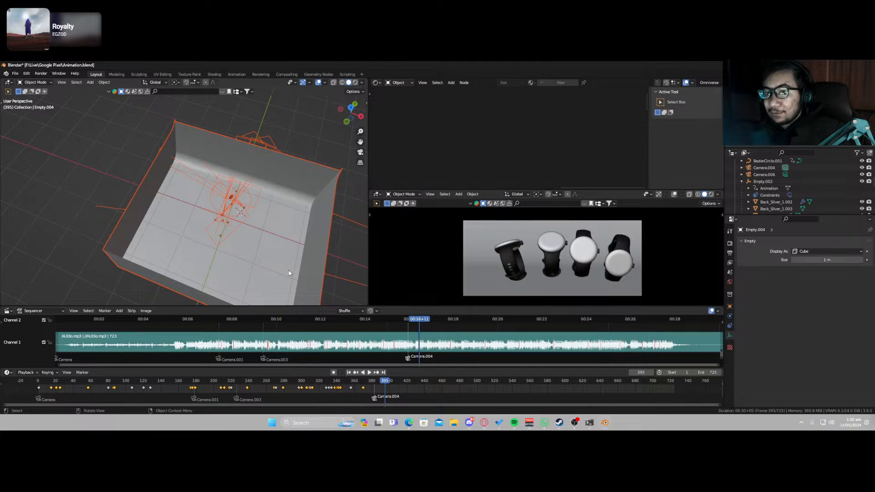
key(g)
key(x)
key(Escape)
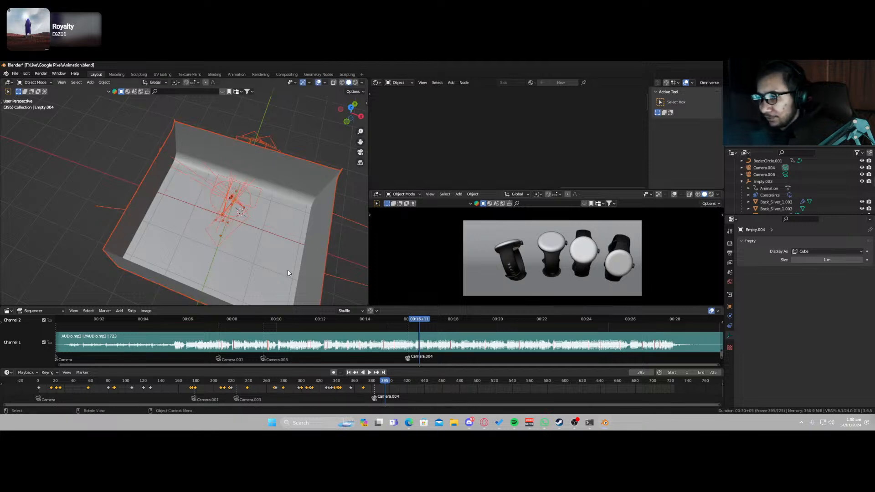
Check which objects and collections of the scene hierarchy belong to the selected studio set.
scroll(783, 190, down, 5)
scroll(783, 190, down, 1)
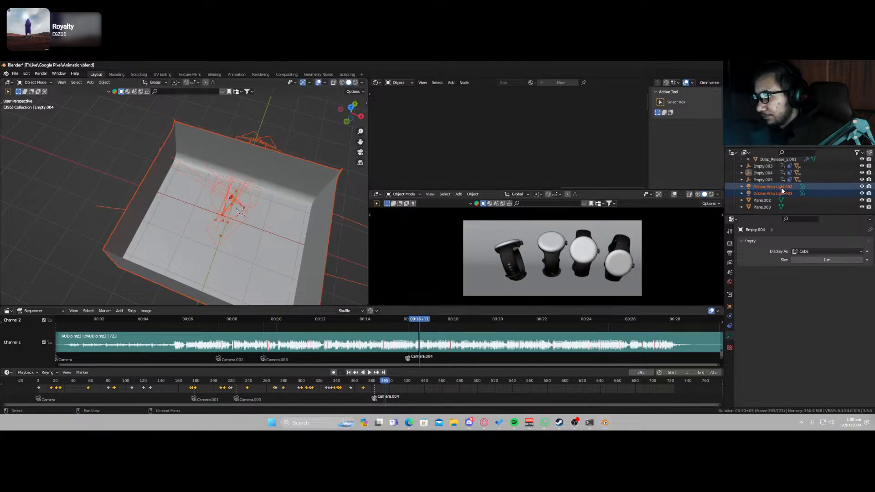
scroll(758, 194, up, 10)
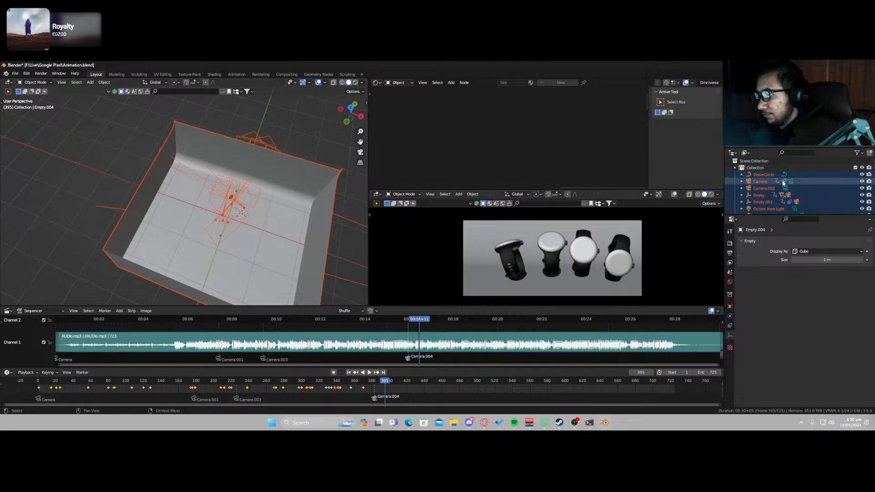
scroll(782, 183, down, 4)
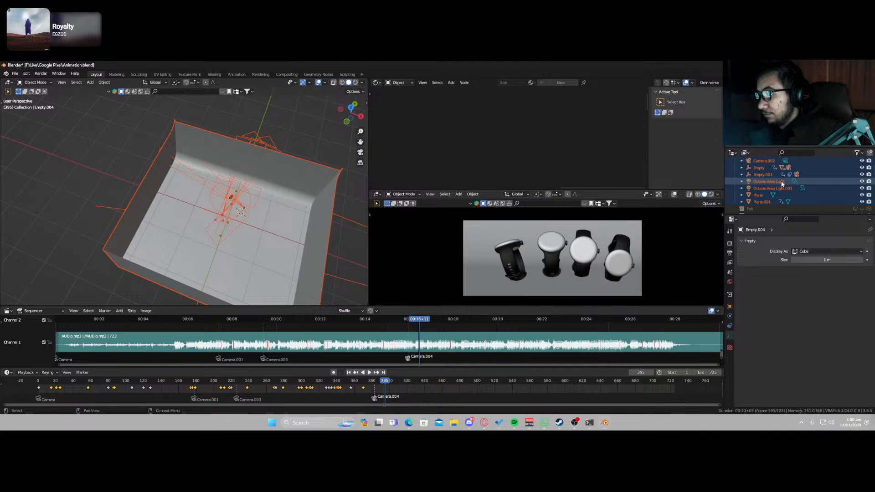
scroll(782, 183, up, 4)
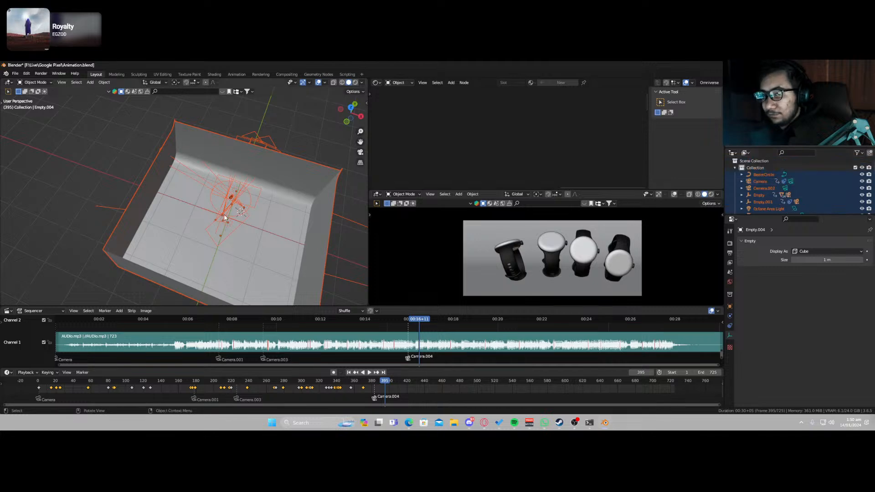
Inspect the second studio set and its watches at frame 448 of the four-watch shot and save the file.
scroll(104, 210, down, 4)
click(104, 210)
scroll(137, 212, down, 3)
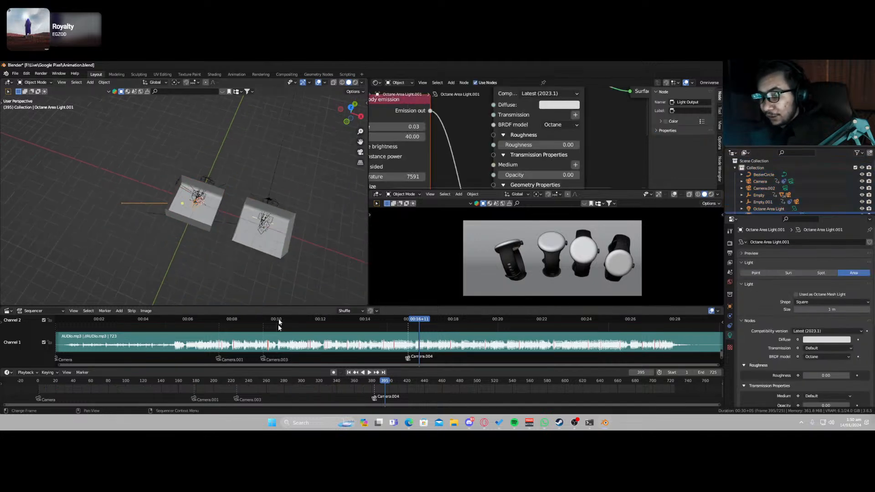
drag(389, 381, 431, 381)
scroll(304, 249, up, 2)
shift+middle_drag(309, 243, 195, 193)
scroll(163, 226, up, 5)
scroll(192, 219, up, 5)
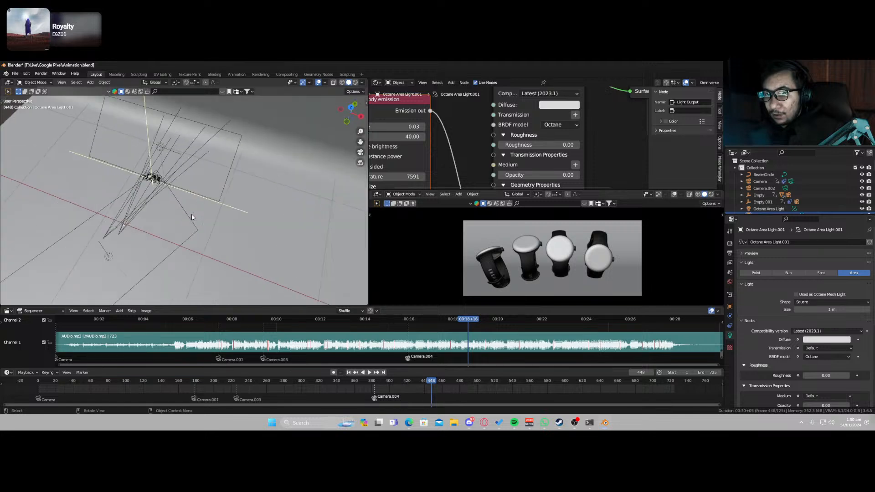
scroll(192, 217, up, 3)
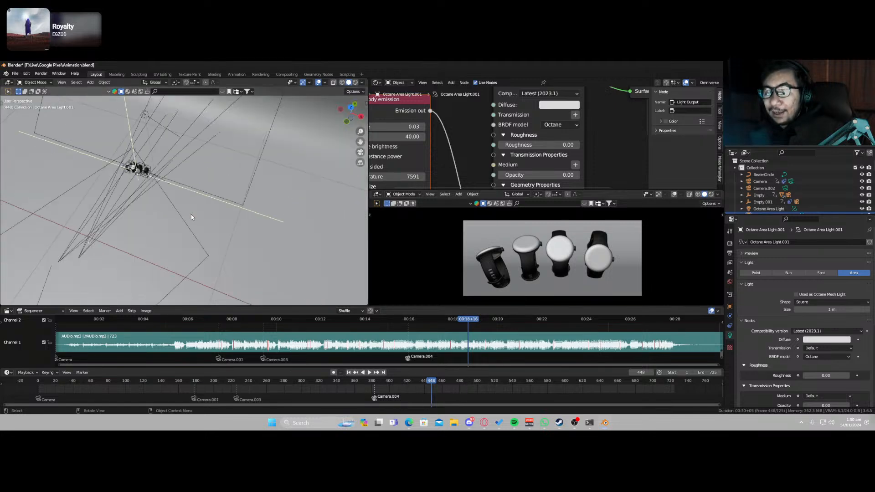
scroll(190, 212, down, 8)
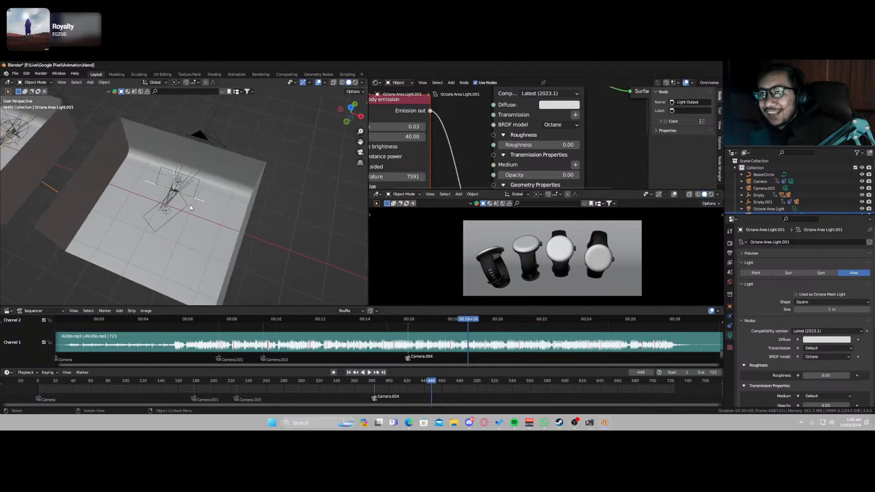
key(ctrl+s)
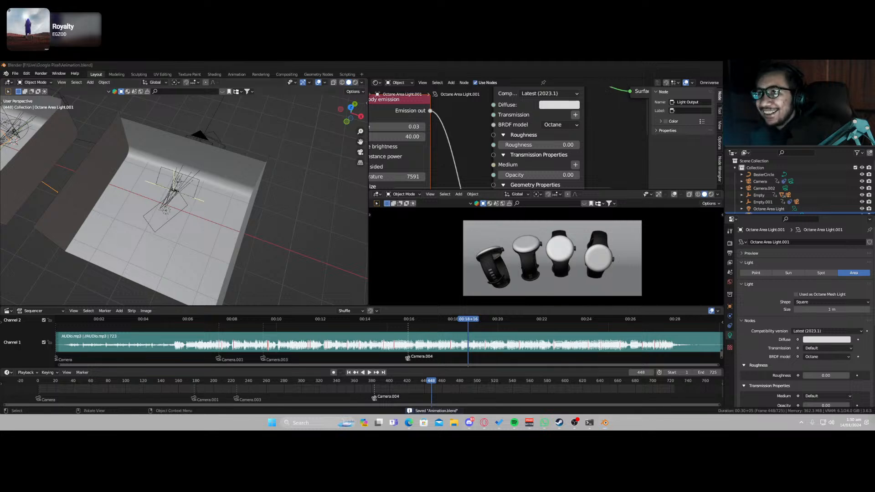
Play the animation from the beginning into the four-watch shot and save the file.
scroll(167, 149, down, 5)
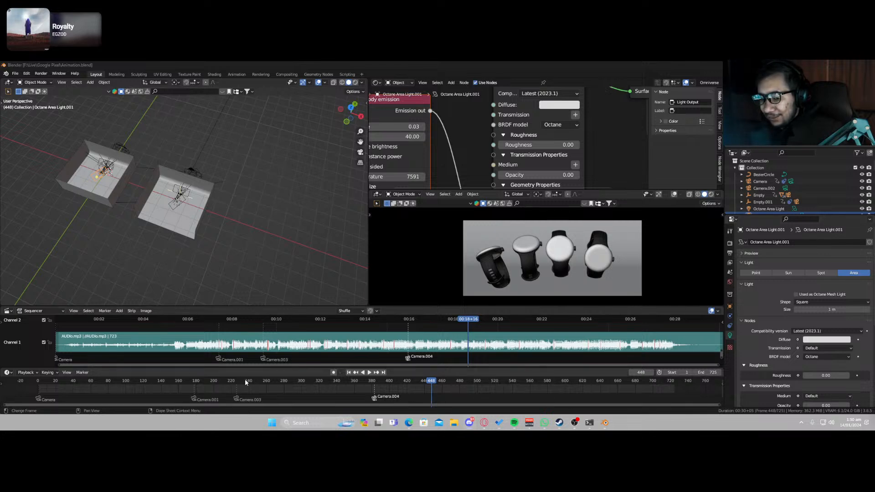
click(42, 384)
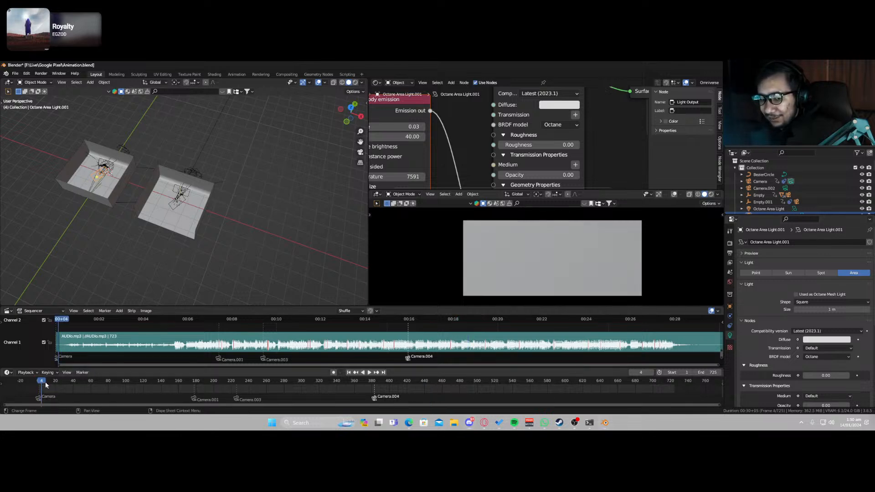
key(space)
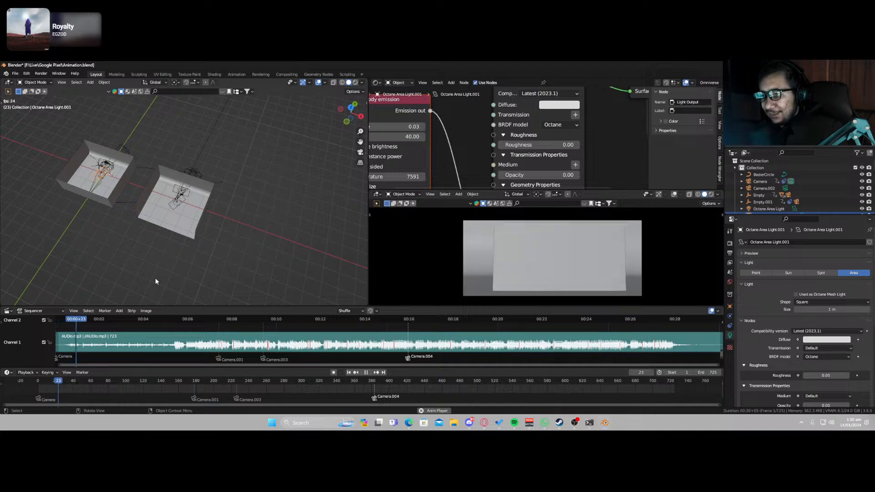
key(space)
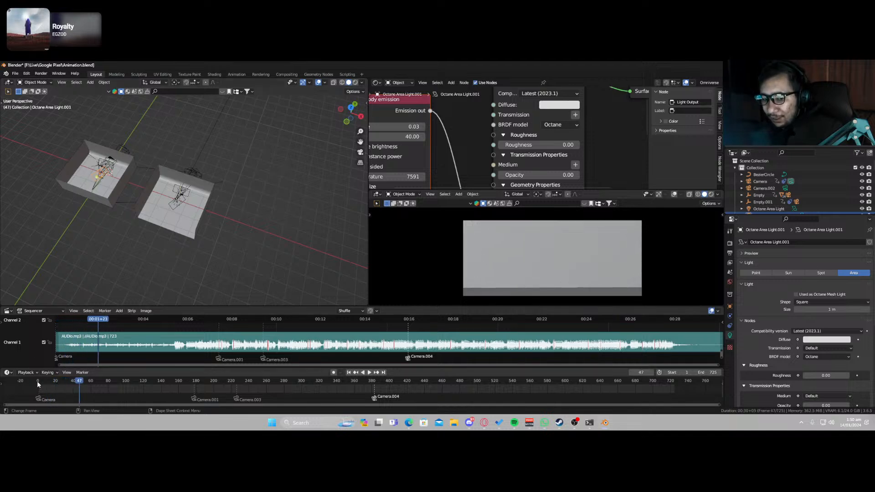
click(38, 384)
key(space)
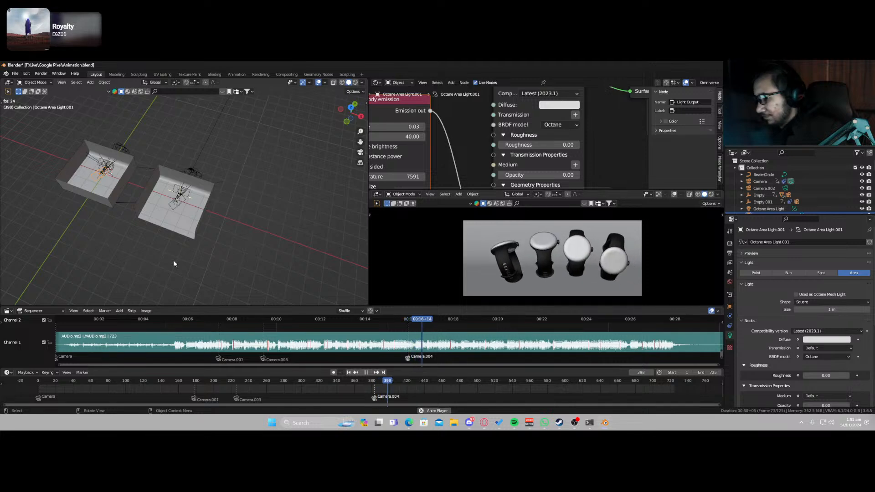
key(space)
key(ctrl+s)
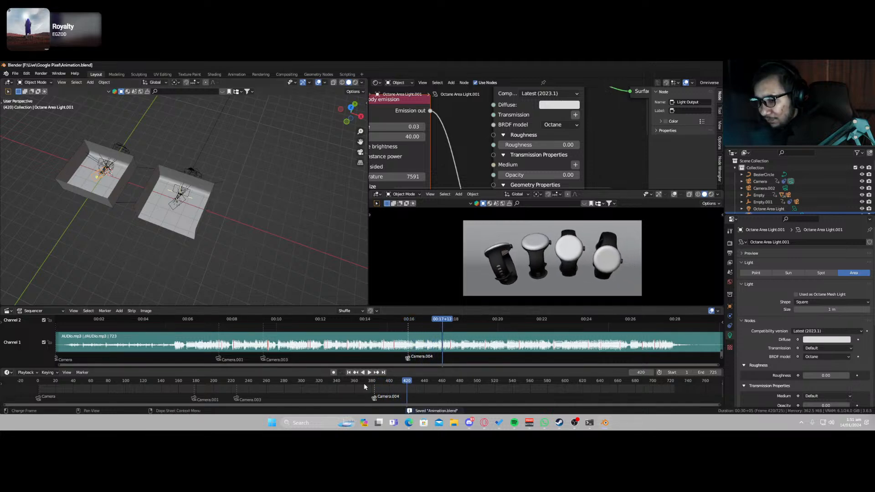
Review the cut to the four-watch shot, move the playhead to frame 371 and save the file.
drag(364, 386, 414, 387)
key(space)
key(space)
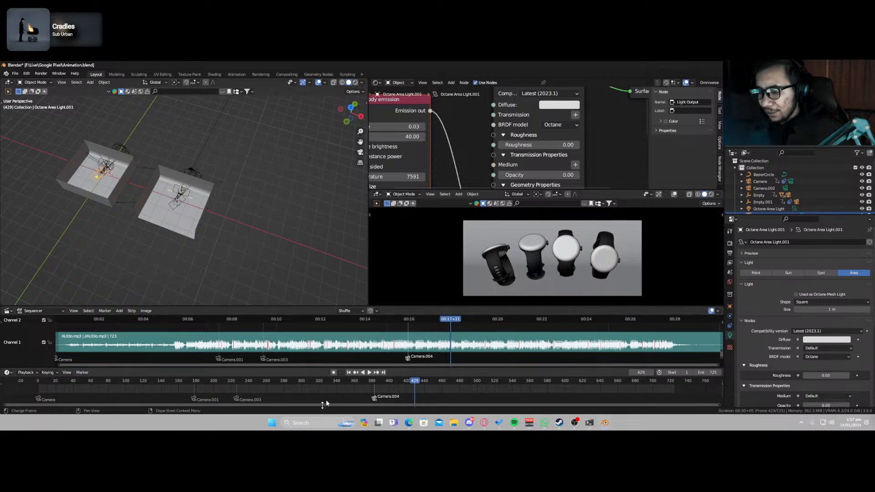
drag(342, 383, 366, 394)
key(ctrl+s)
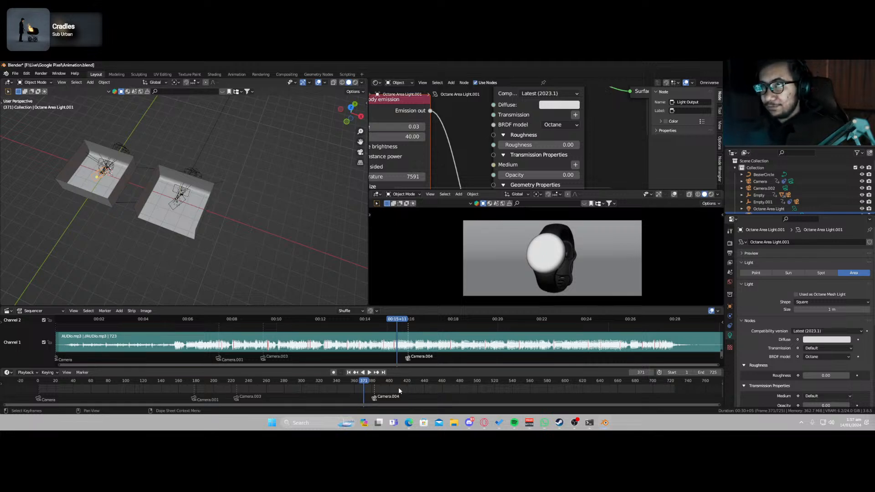
Save the file again and play the animation from frame 371 to frame 429.
key(ctrl+s)
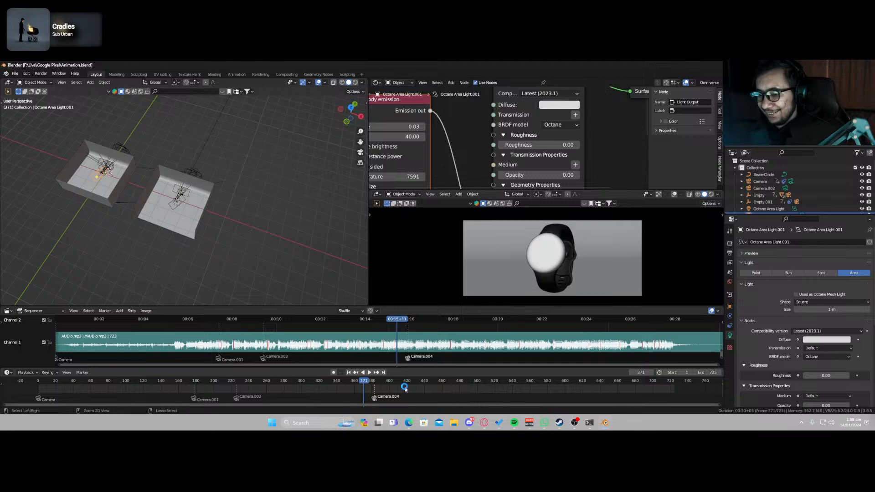
key(ctrl+s)
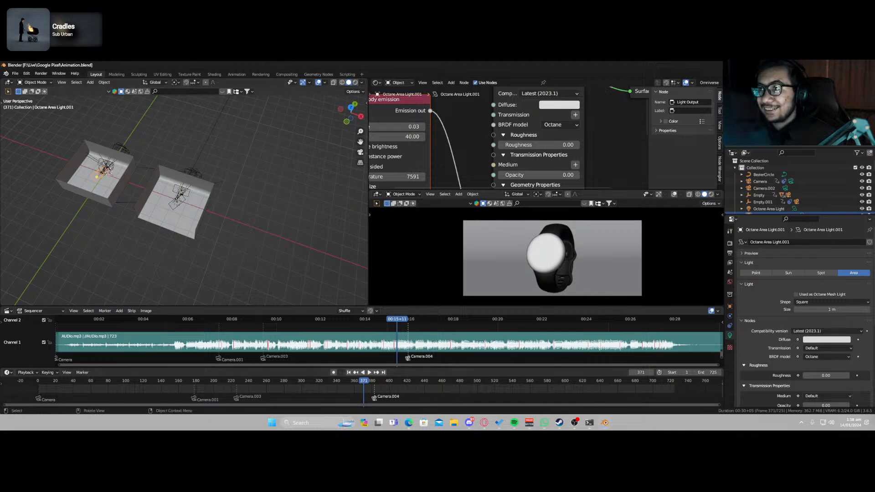
click(397, 387)
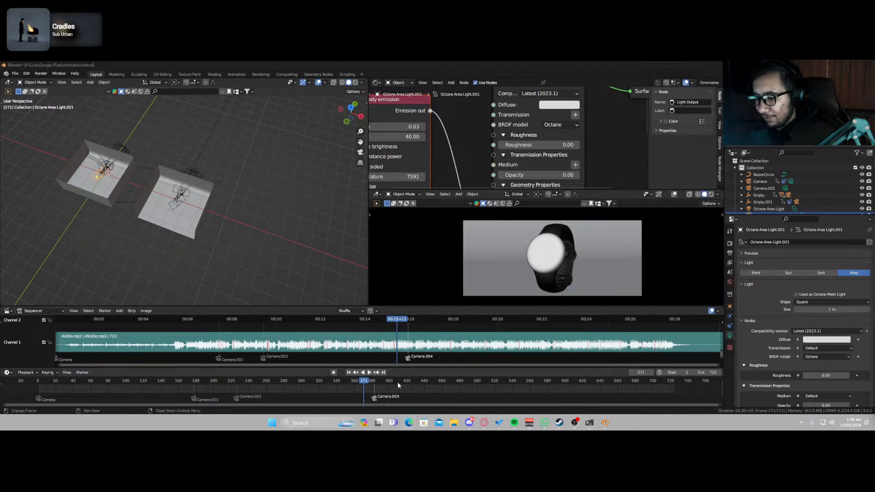
key(ctrl+s)
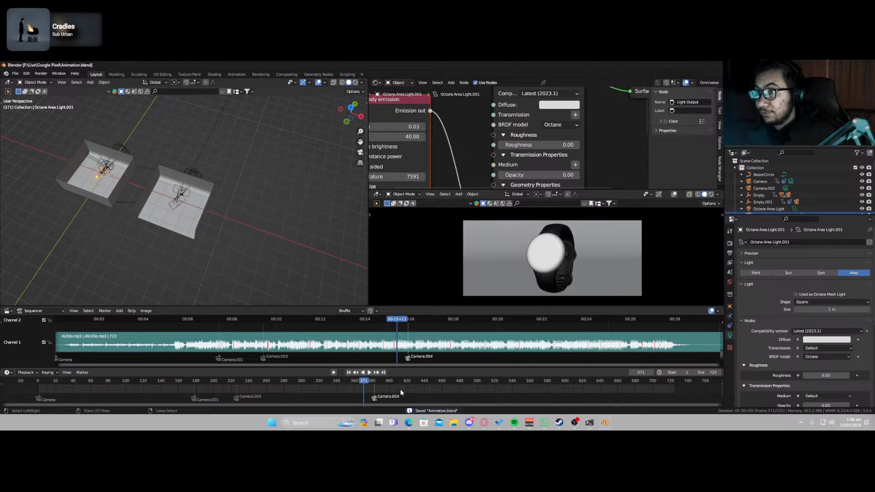
click(400, 390)
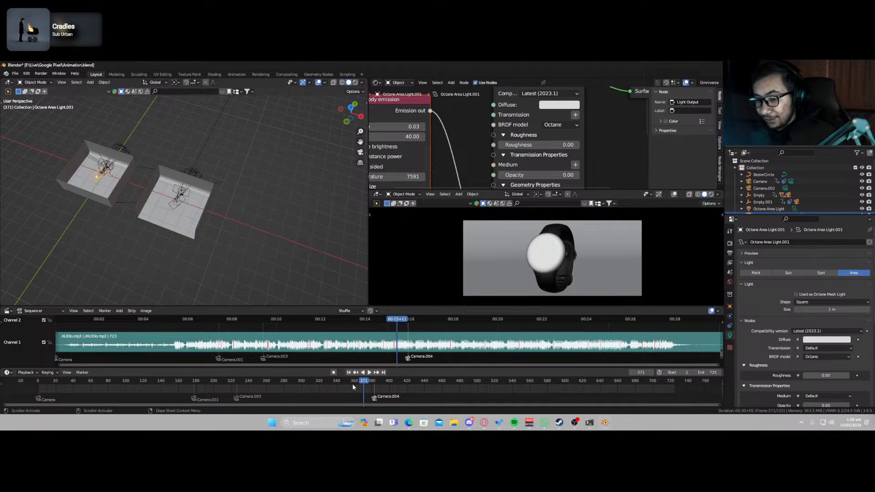
key(space)
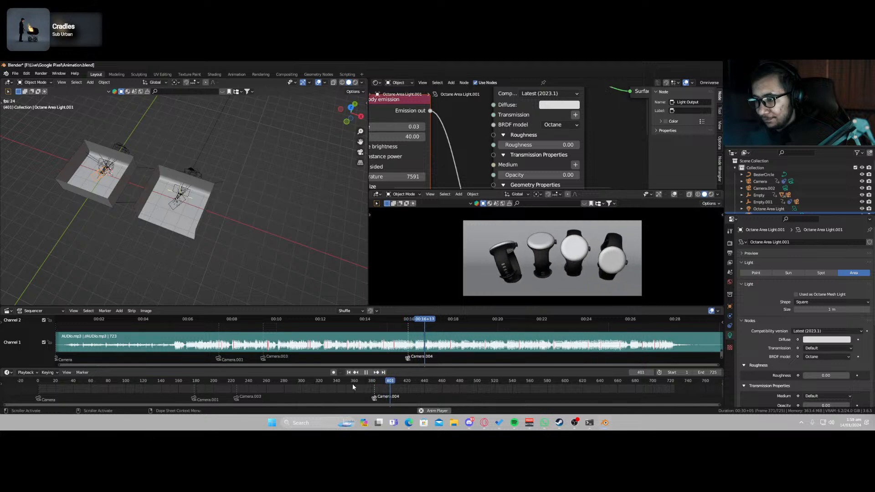
key(space)
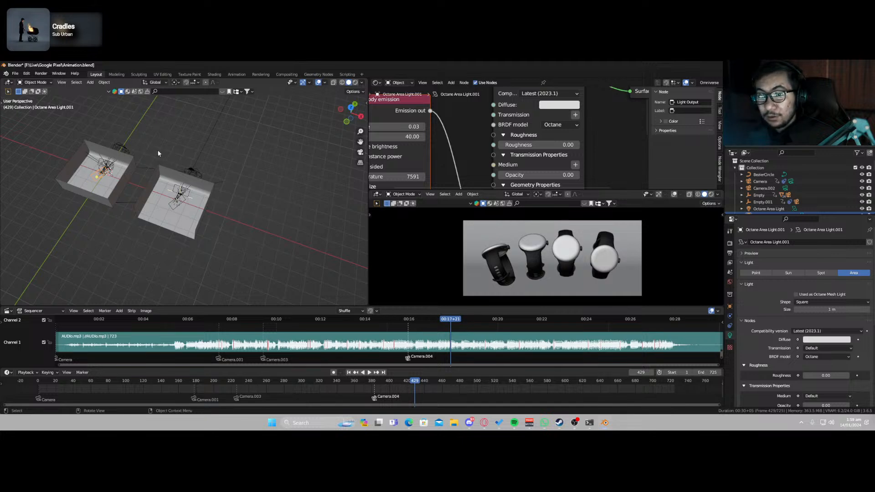
Look through Camera.006 of the second studio set and check the four-watch shot near frame 424.
drag(166, 153, 206, 240)
key(KP_Decimal)
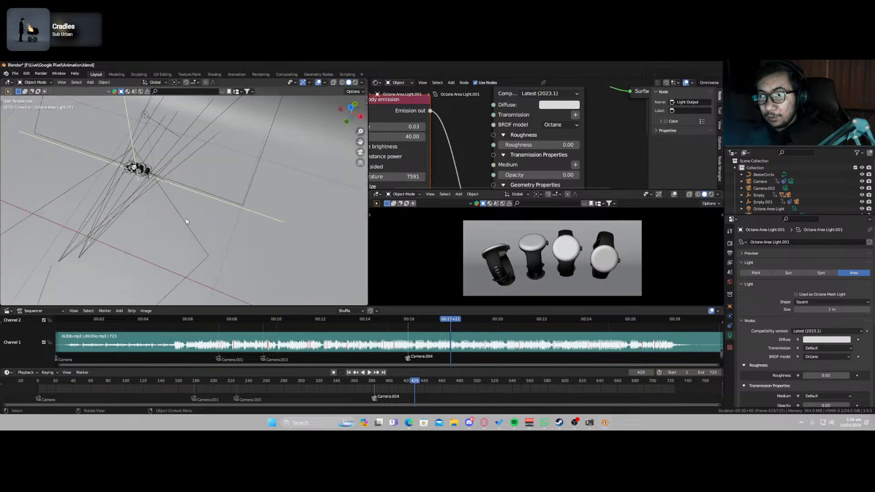
scroll(162, 190, up, 4)
scroll(160, 188, down, 1)
click(153, 172)
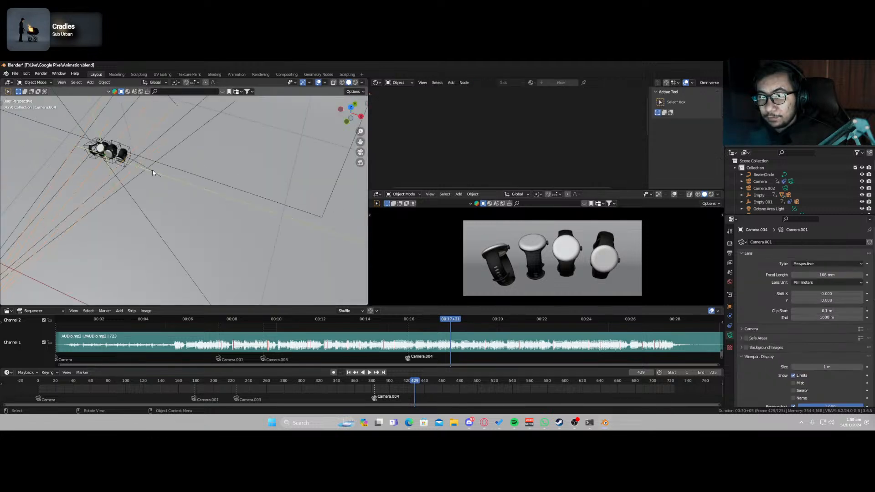
key(KP_Decimal)
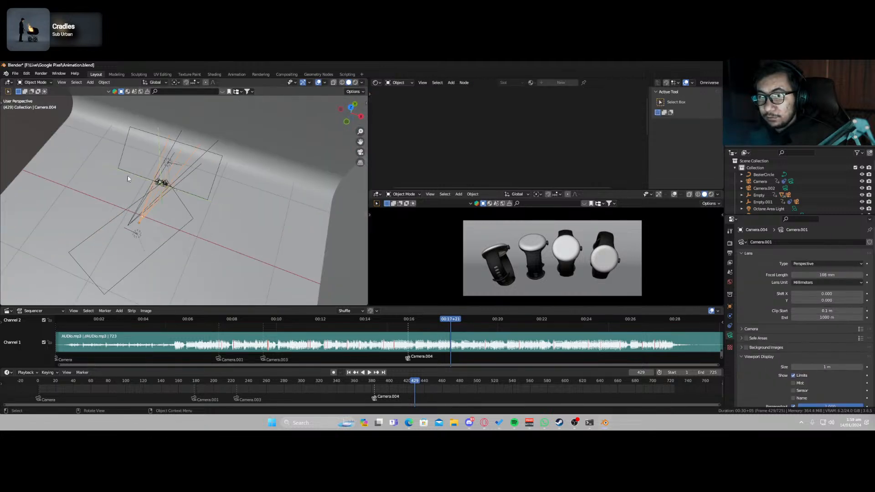
click(132, 220)
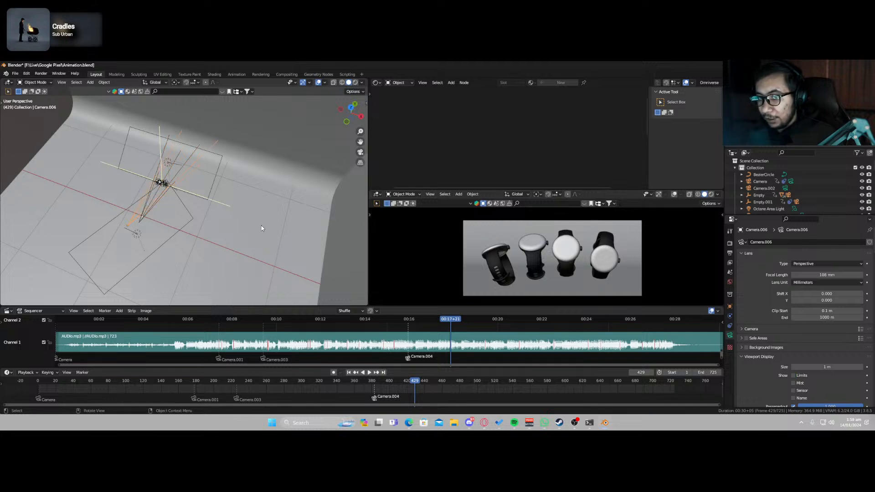
key(KP_0)
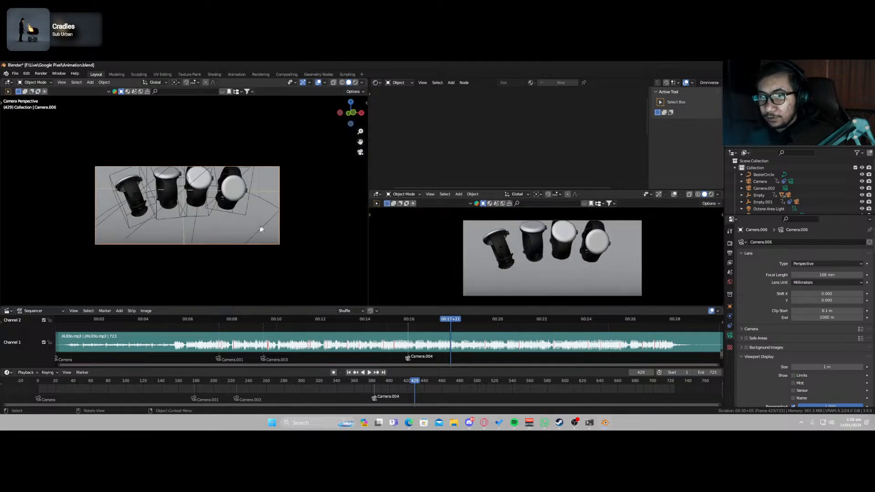
click(409, 382)
key(space)
key(space)
Duplicate all objects of the second studio set, including backdrop, cameras, lights and watches, and place the copy further along the global X axis.
middle_drag(268, 259, 212, 217)
click(255, 253)
scroll(256, 253, down, 6)
key(a)
scroll(201, 237, up, 6)
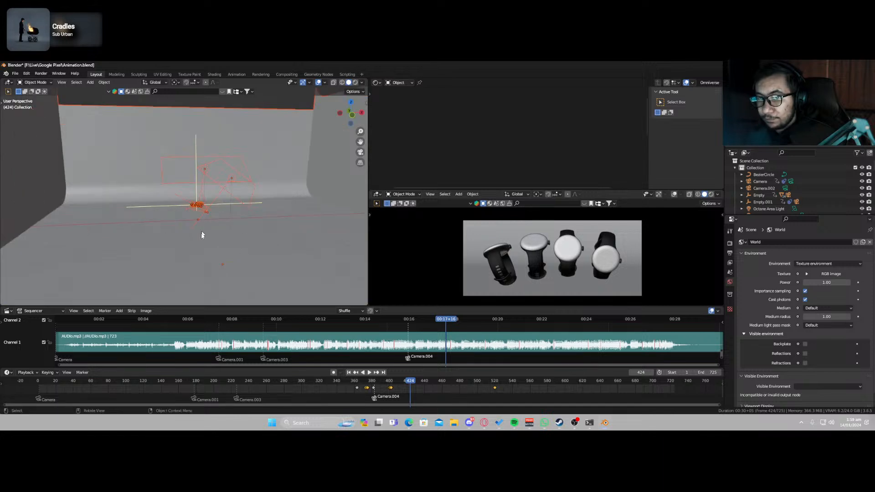
scroll(231, 243, down, 3)
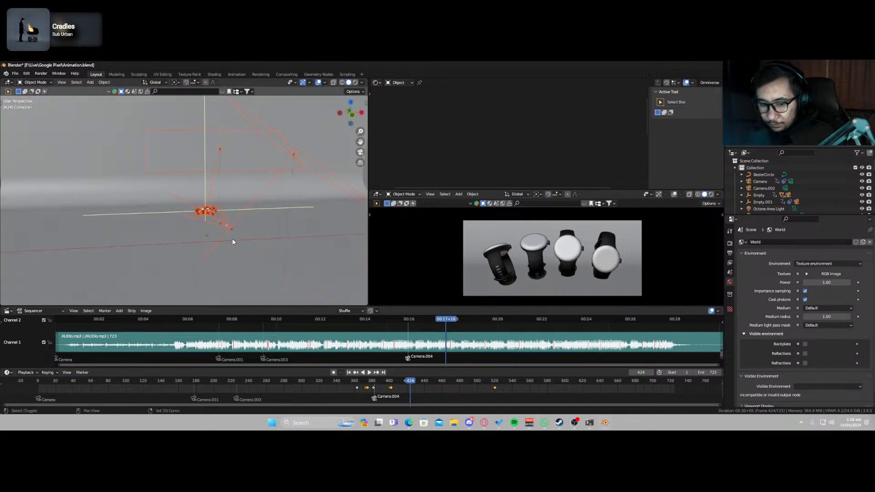
shift+middle_drag(232, 240, 232, 239)
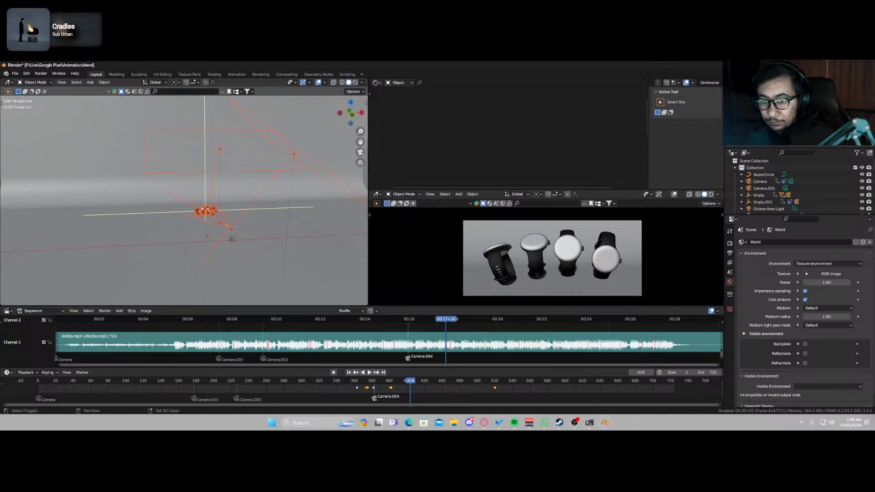
key(g)
key(x)
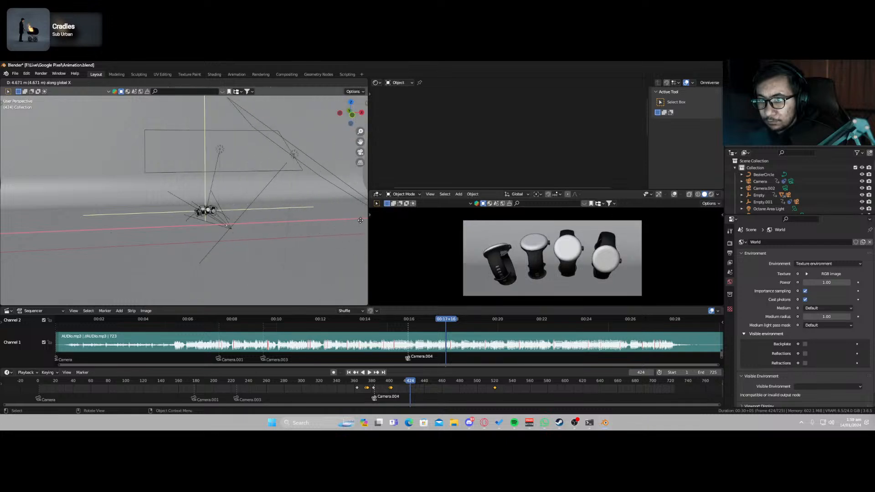
click(357, 220)
Set the X, Y and Z location of the leftmost watch's empty in the copied set to 0.
scroll(316, 218, down, 5)
scroll(318, 218, down, 2)
shift+middle_drag(320, 217, 220, 228)
scroll(301, 232, up, 3)
scroll(304, 234, up, 6)
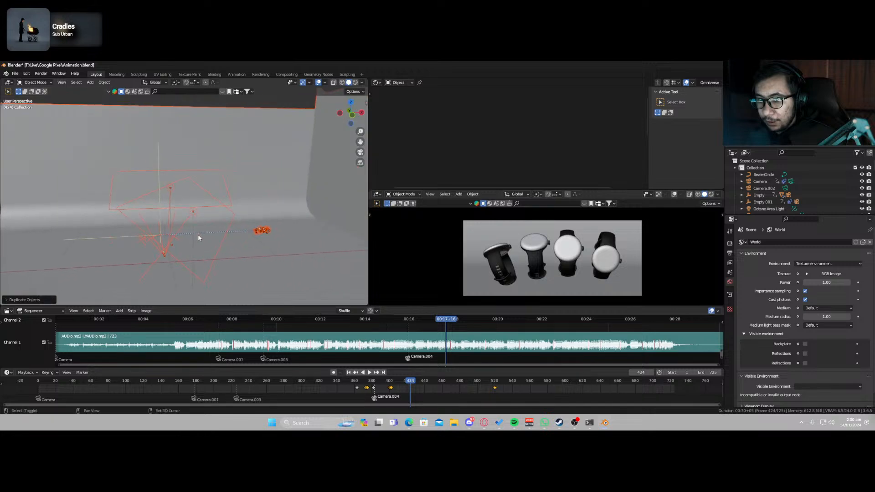
click(320, 261)
click(320, 262)
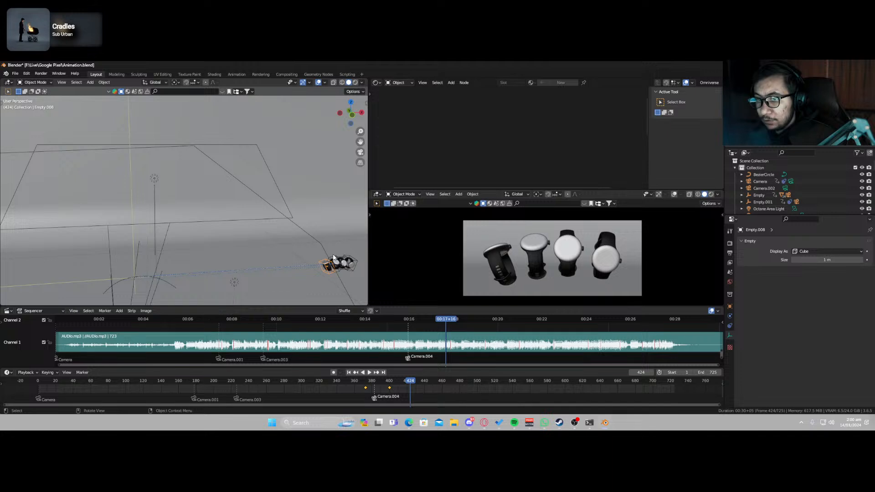
click(366, 102)
double_click(325, 118)
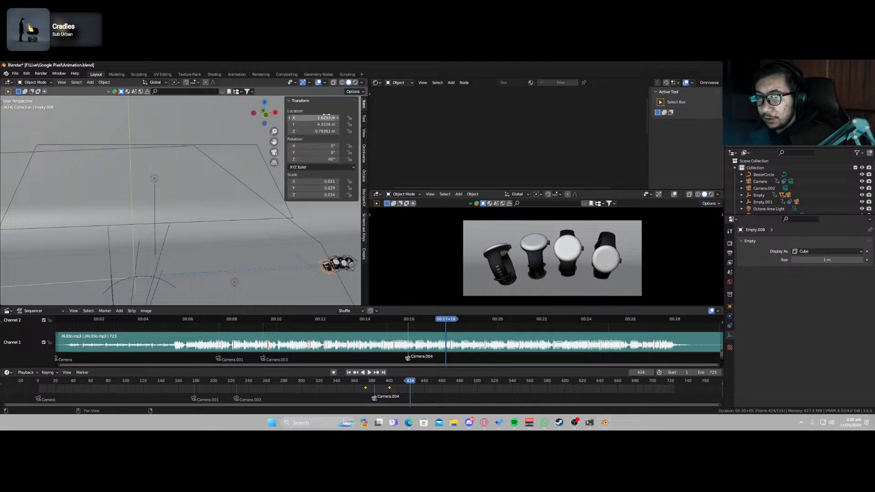
text(0)
key(Return)
click(325, 125)
text(0)
key(Return)
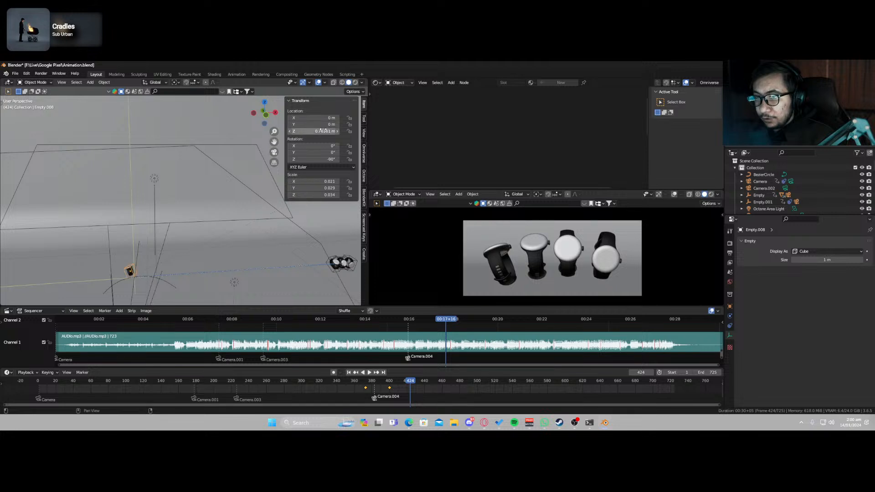
click(323, 130)
text(0)
key(Return)
Set the X, Y and Z location of the copied watch empty Empty.006 to 0.
click(335, 259)
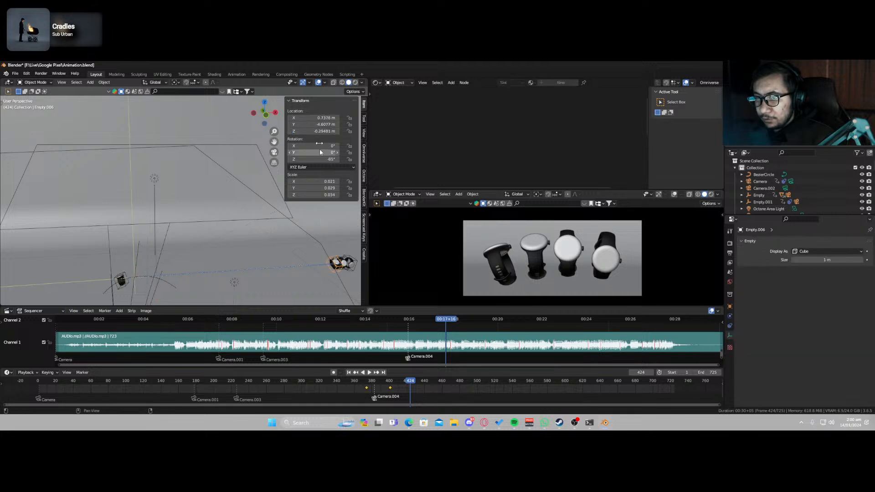
click(316, 118)
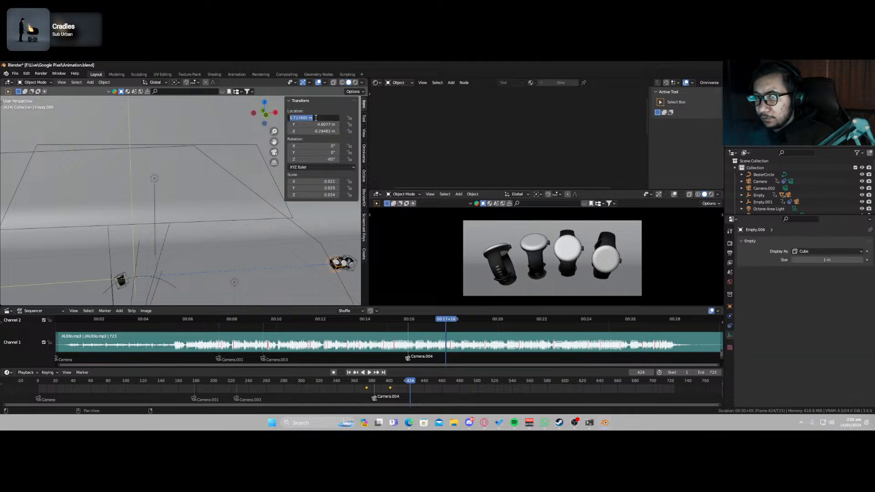
text(0)
key(Return)
click(314, 124)
text(0)
key(Return)
click(312, 130)
text(0)
key(Return)
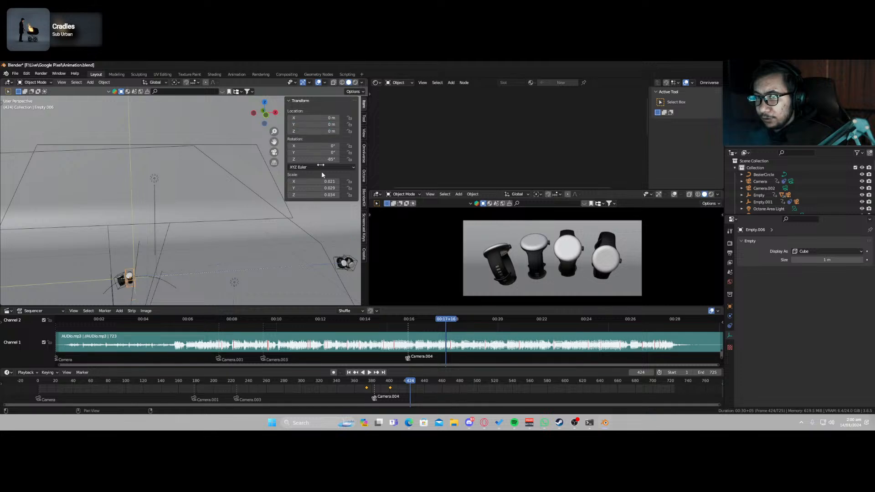
Set the X, Y and Z location of the copied watch empty Empty.009 to 0.
click(342, 262)
click(319, 118)
text(0)
key(Return)
click(320, 125)
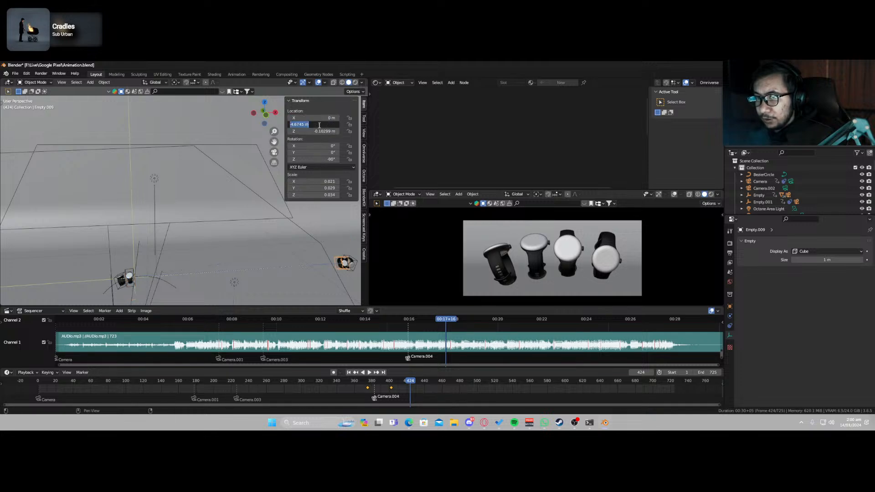
text(0)
key(Return)
click(320, 131)
text(0)
Set the X, Y and Z location of the last copied watch empty, Empty.007, to 0.
click(344, 259)
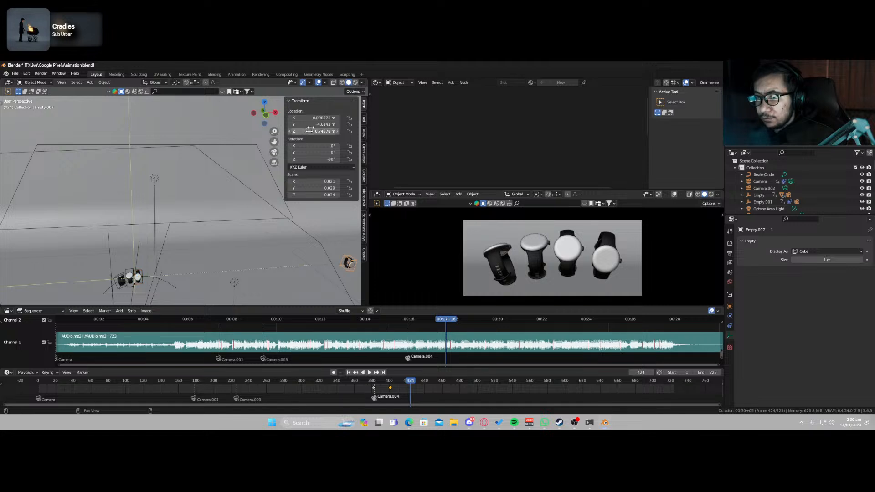
click(317, 118)
text(0)
key(Return)
click(316, 124)
text(0)
key(Return)
click(317, 130)
text(0)
key(Return)
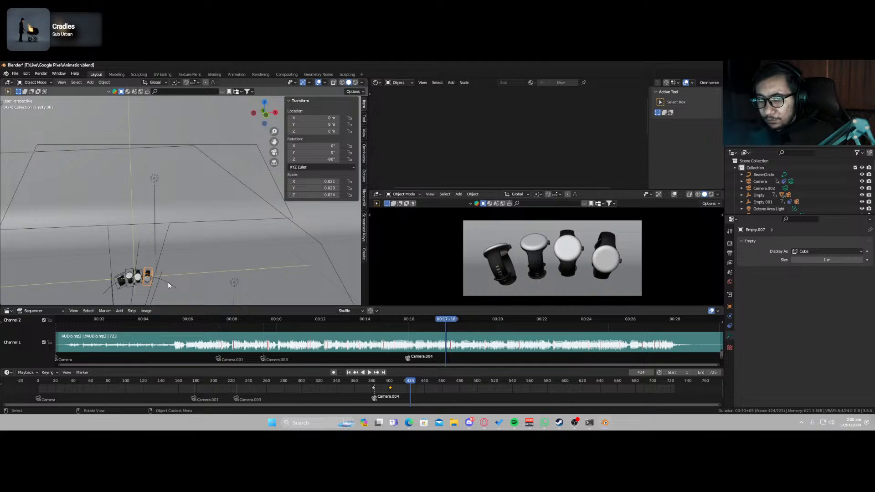
Raise the copied set's Bezier circle along the global Z axis to a Z location of about 0.195 m.
shift+middle_drag(169, 276, 215, 239)
scroll(213, 242, up, 4)
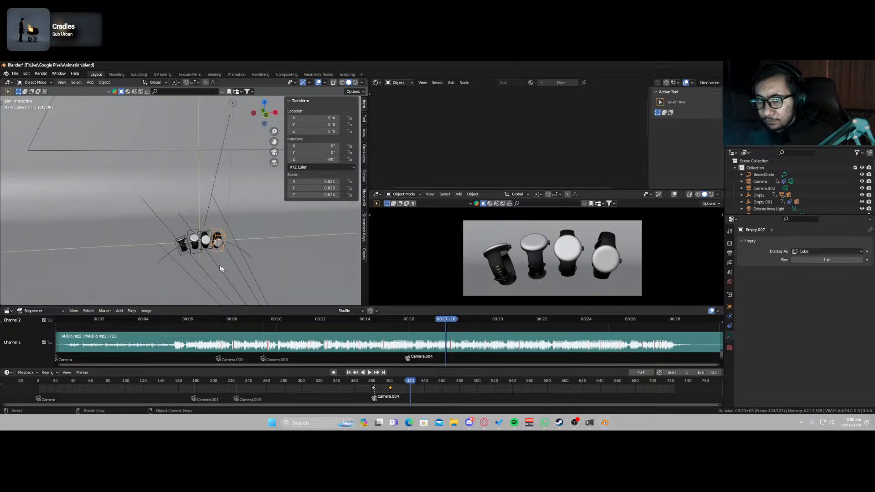
click(254, 266)
key(g)
key(z)
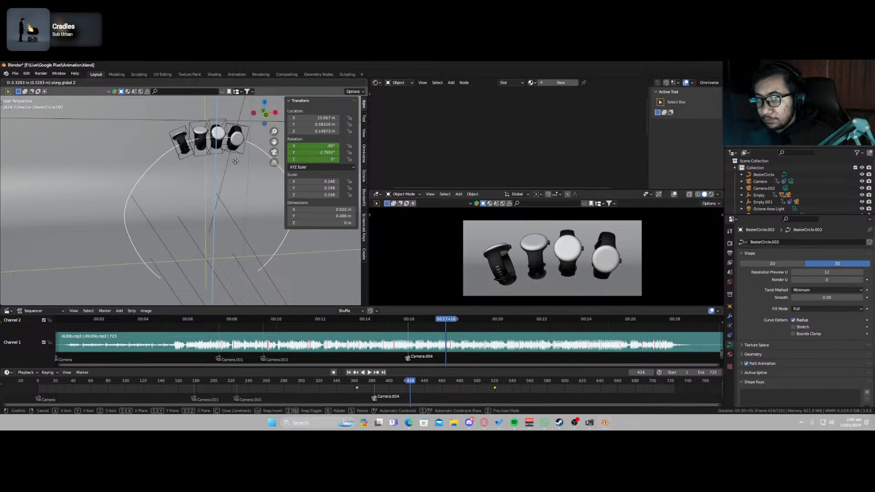
click(218, 174)
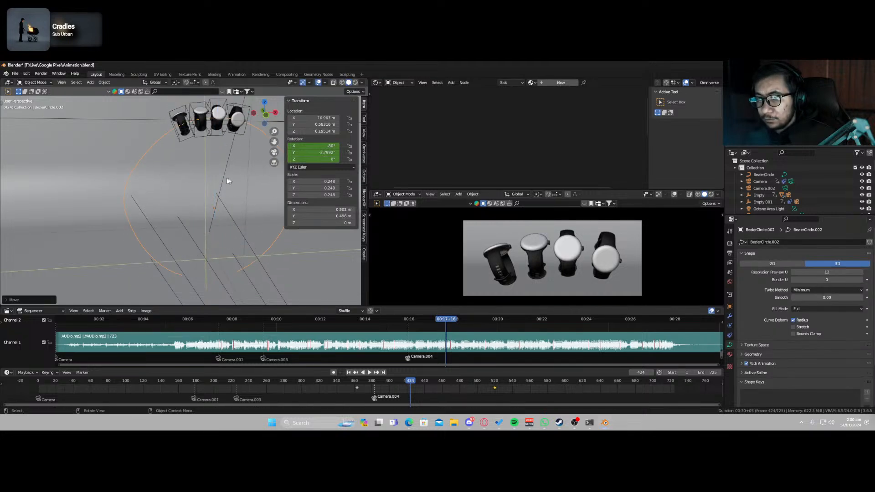
Delete the Bezier circle that the copied set's watches follow.
middle_drag(228, 180, 214, 194)
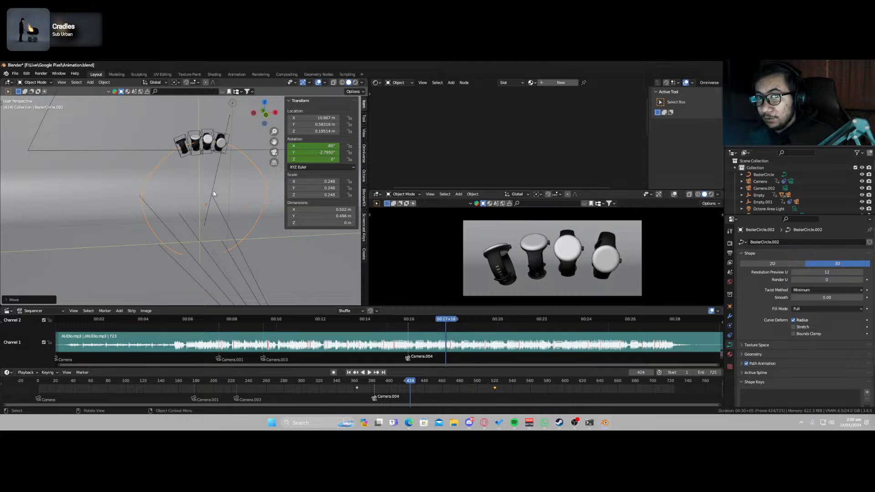
key(x)
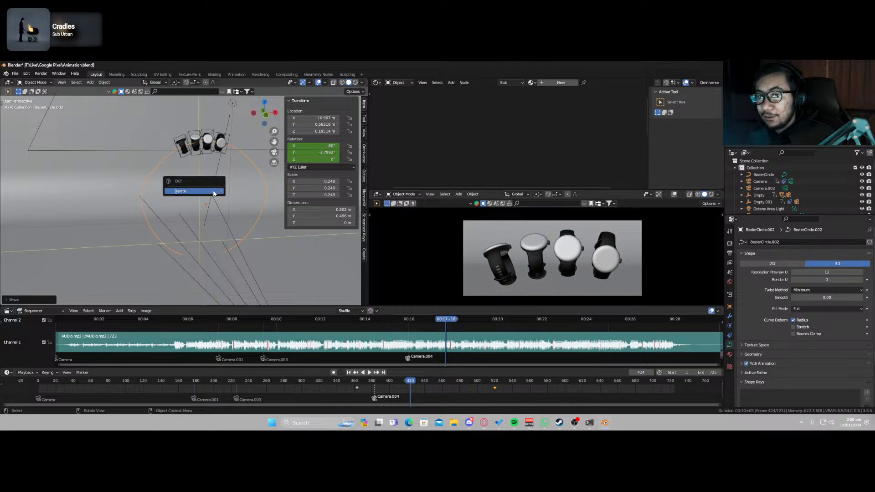
click(214, 194)
Select Empty.006 of the watch at the world origin and snap it to the 3D cursor in the copied studio set.
scroll(147, 209, down, 10)
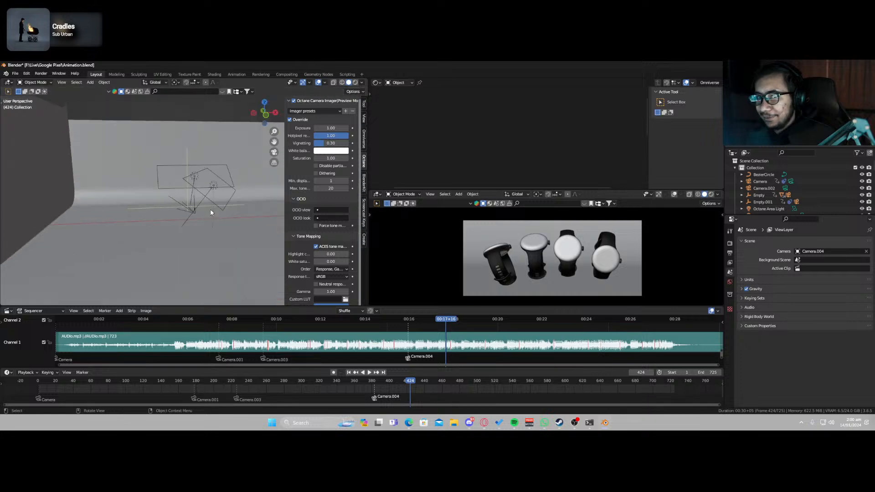
middle_drag(117, 208, 201, 203)
scroll(198, 269, up, 3)
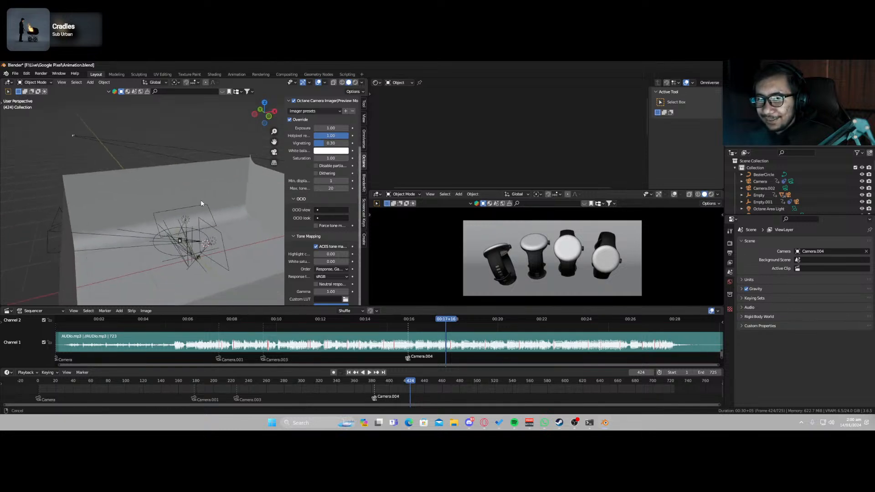
scroll(201, 203, up, 4)
shift+middle_drag(211, 262, 92, 174)
scroll(192, 176, up, 4)
click(92, 174)
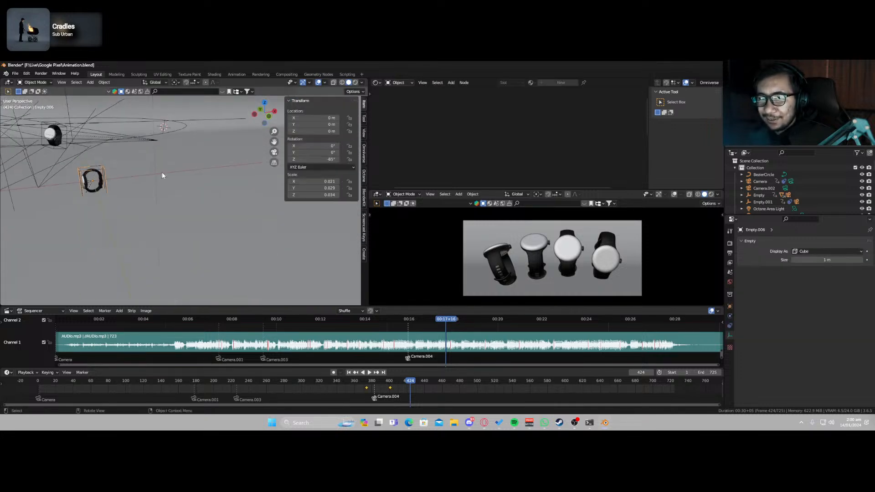
scroll(162, 176, down, 10)
scroll(164, 179, down, 3)
shift+middle_drag(176, 195, 279, 257)
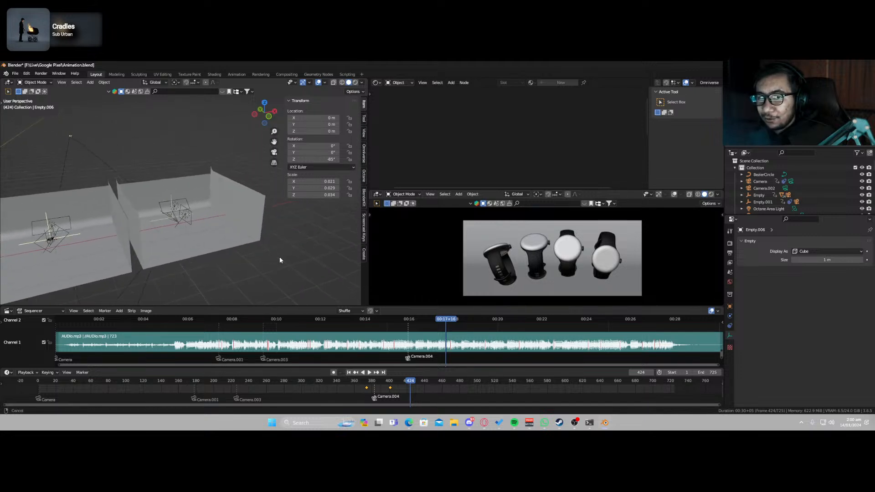
scroll(190, 238, up, 10)
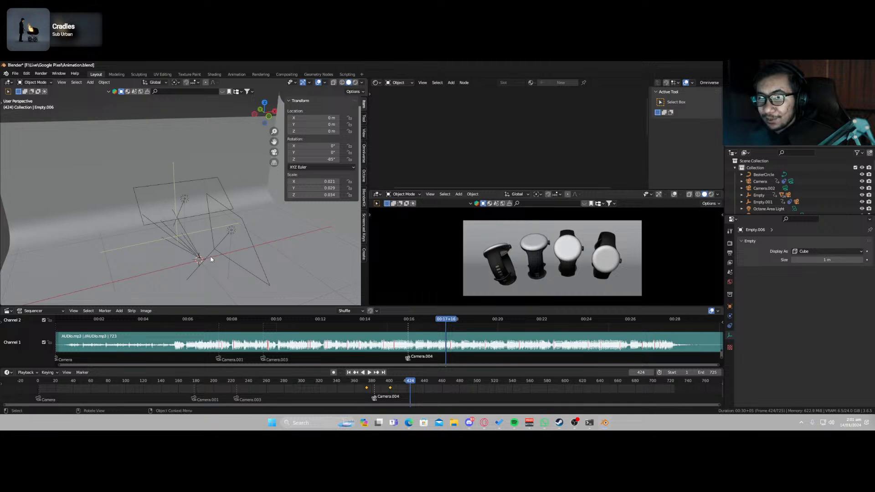
key(shift+s)
click(215, 219)
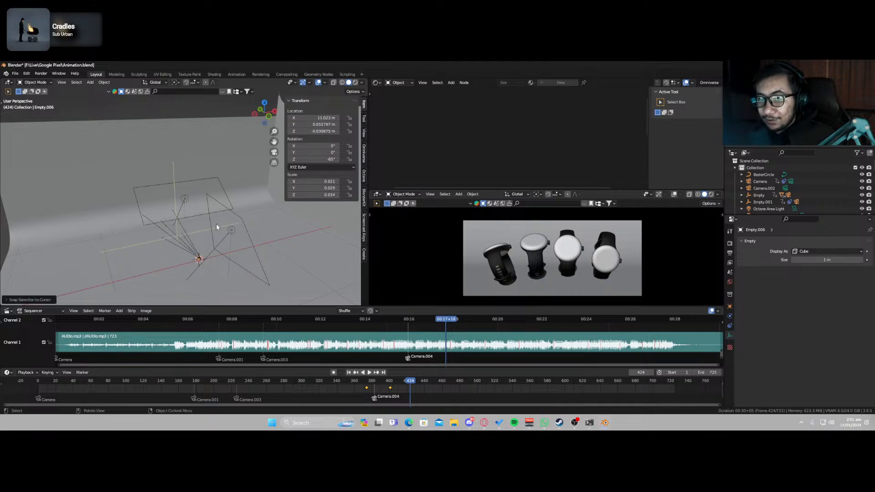
Raise Empty.006 along the global Z axis to a Z location of about 0.113 m.
scroll(214, 255, up, 3)
key(g)
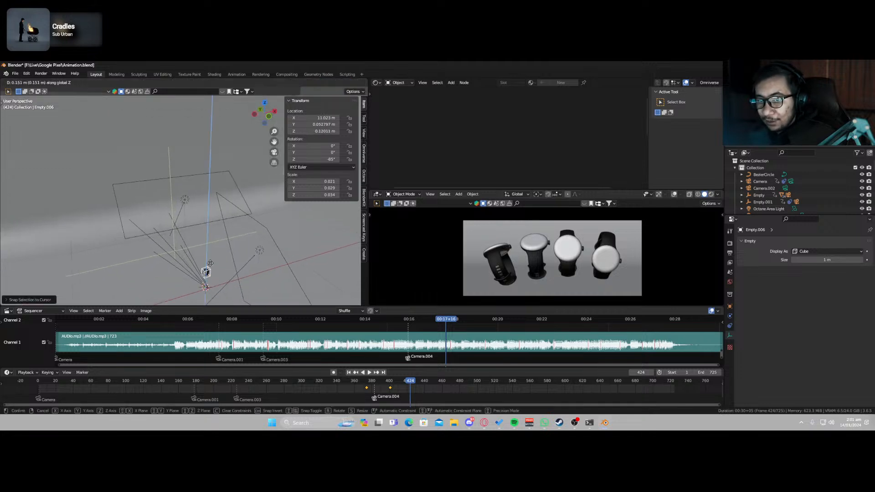
key(z)
click(215, 261)
scroll(212, 261, down, 6)
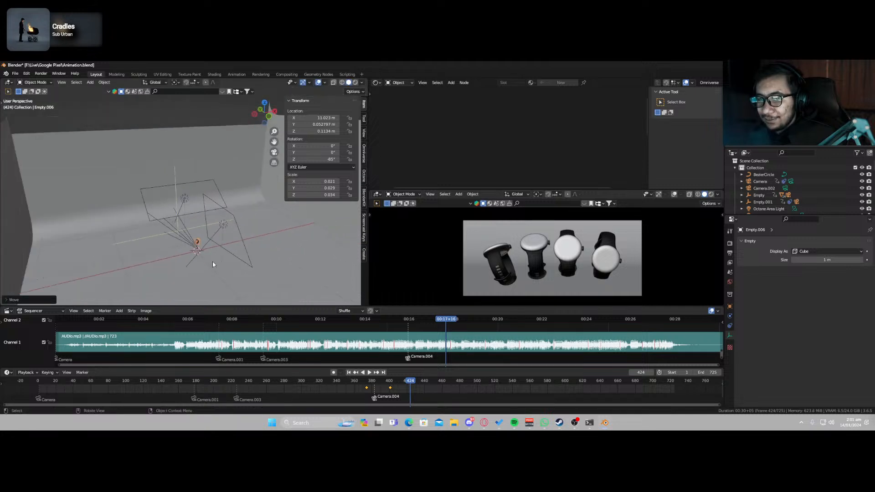
Select Empty.009 among the copied watches at the world origin and snap it to the 3D cursor.
middle_drag(100, 256, 177, 206)
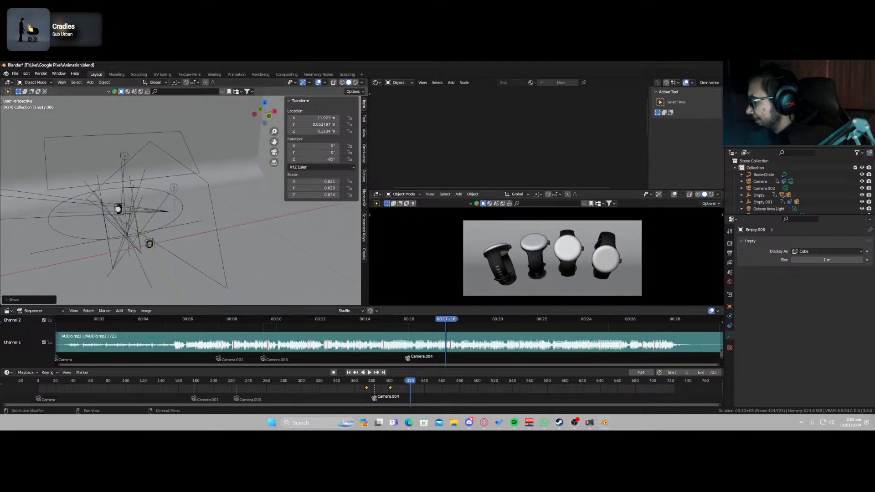
click(154, 238)
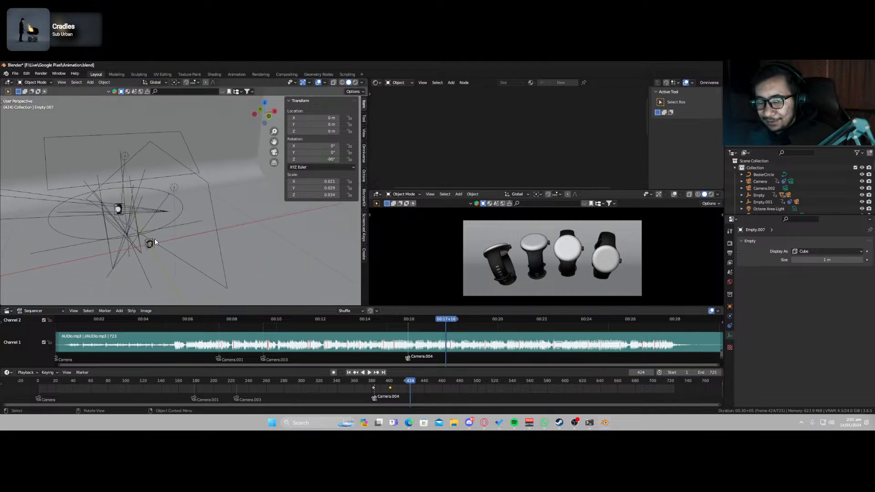
click(153, 239)
click(147, 245)
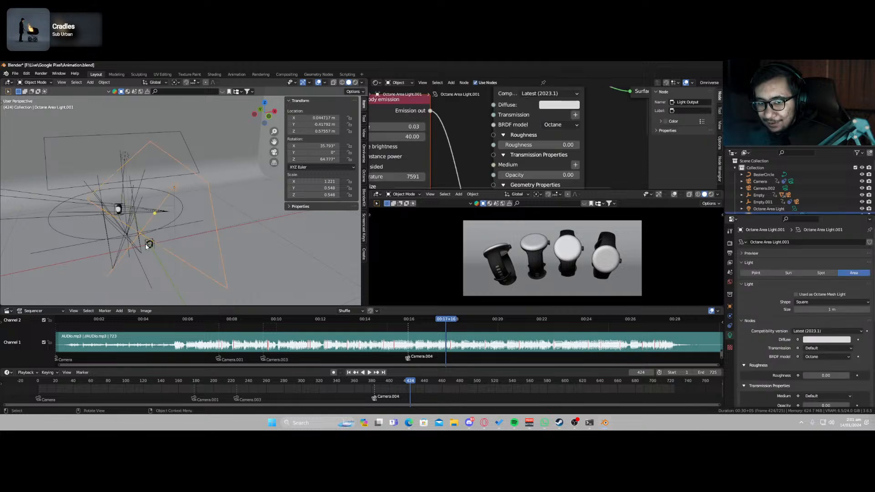
scroll(151, 248, up, 2)
shift+middle_drag(151, 248, 188, 214)
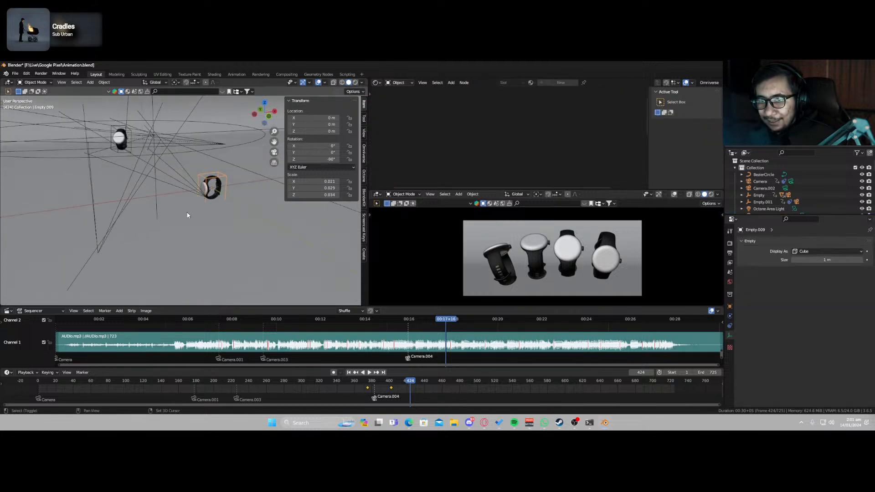
key(shift+s)
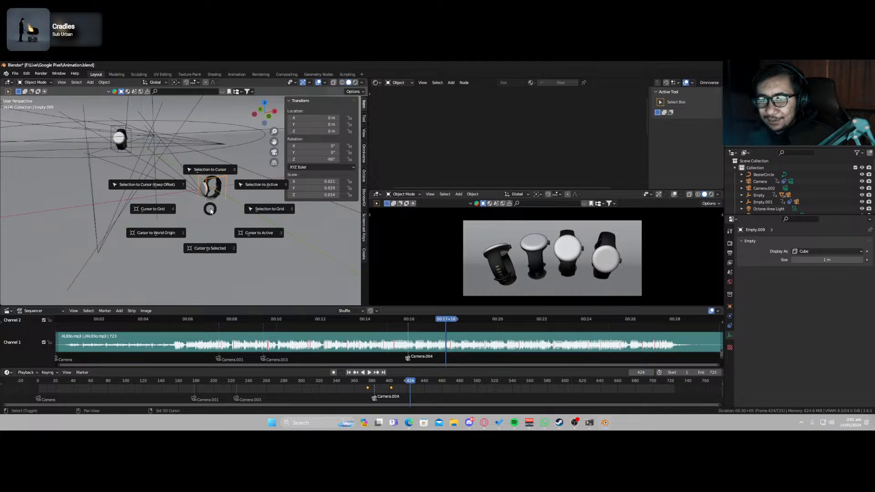
click(210, 185)
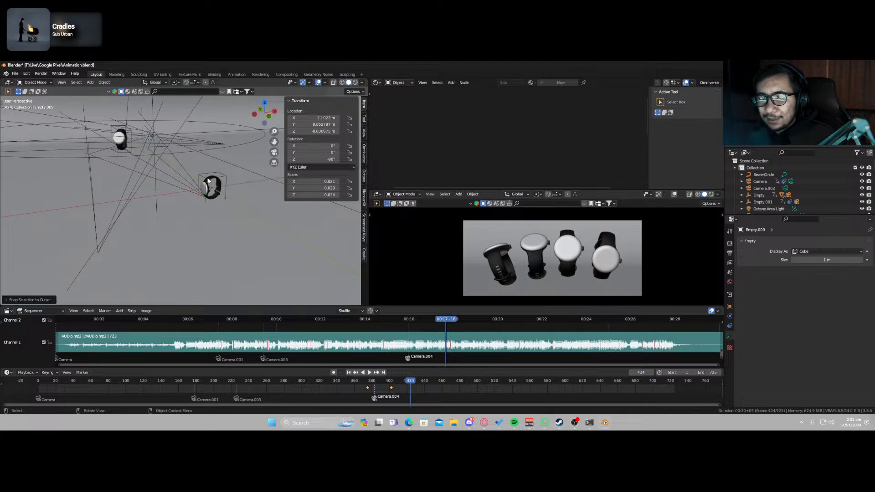
Examine the watches left at the world origin up close, framing the strap of the one belonging to Empty.007.
click(208, 181)
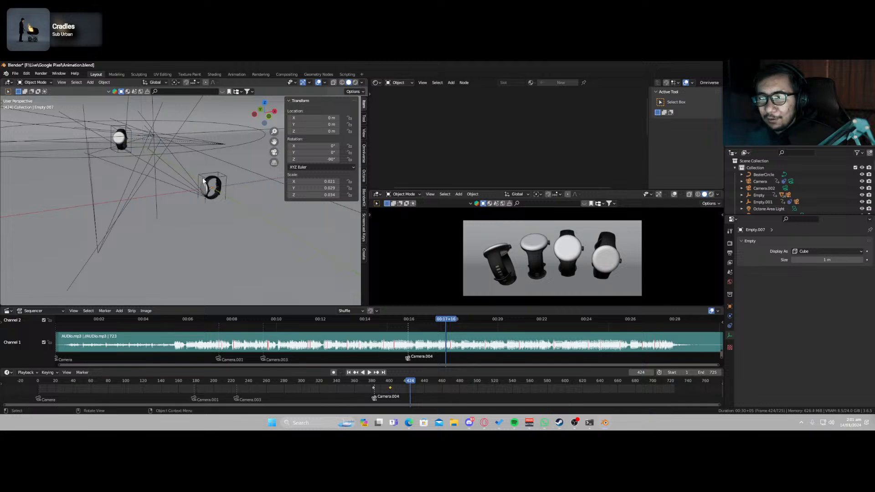
middle_drag(203, 181, 256, 212)
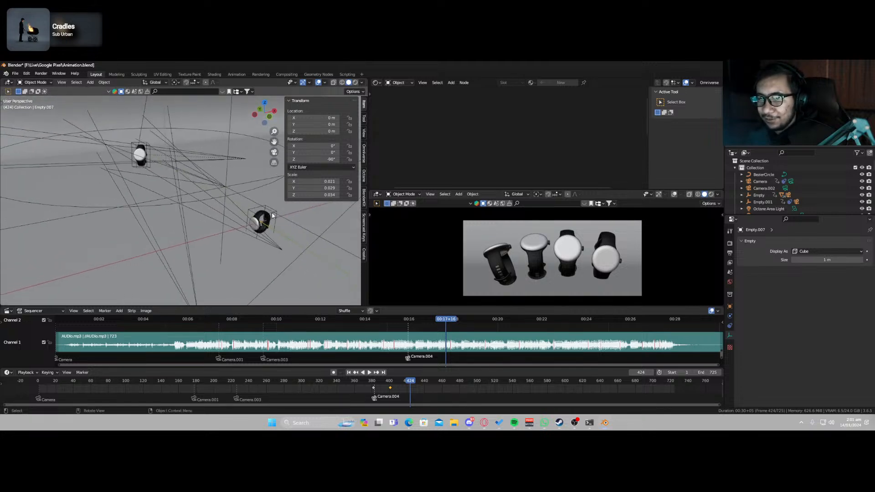
click(271, 213)
key(ctrl+z)
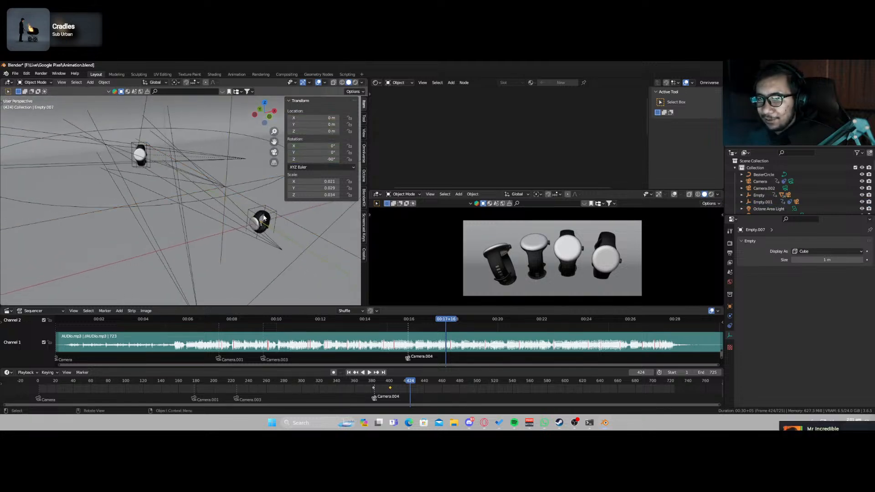
click(255, 225)
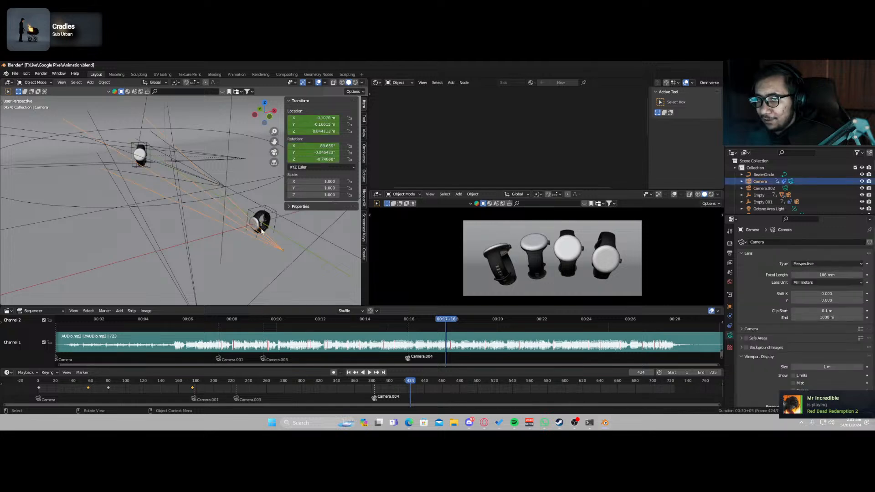
click(266, 223)
key(KP_Decimal)
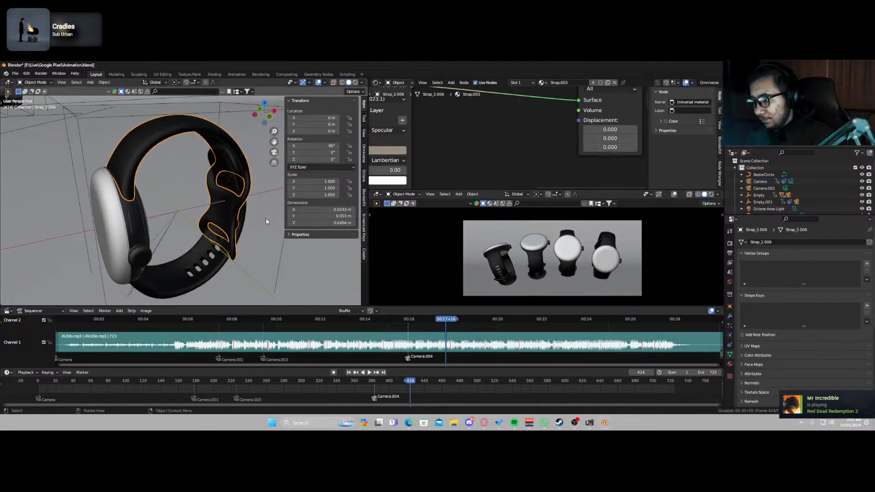
scroll(192, 205, down, 3)
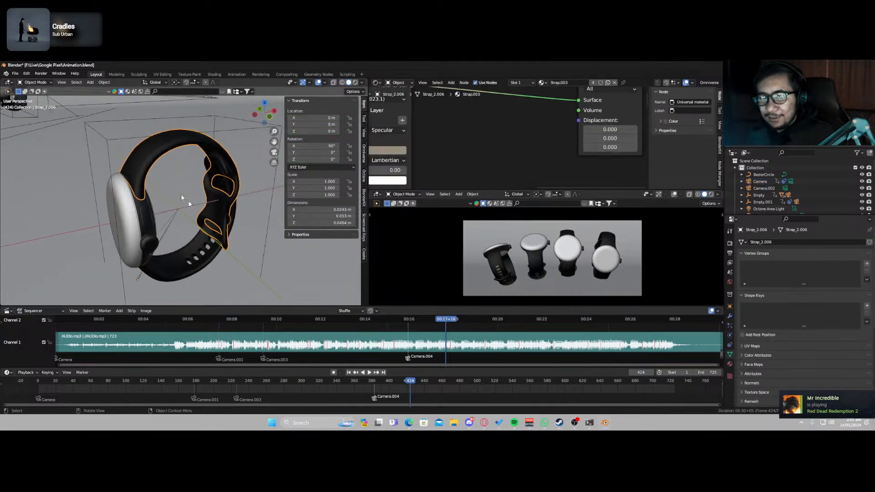
Select the parent empty Empty.007 of the framed strap and snap it to the 3D cursor.
click(130, 152)
click(152, 164)
scroll(779, 192, down, 5)
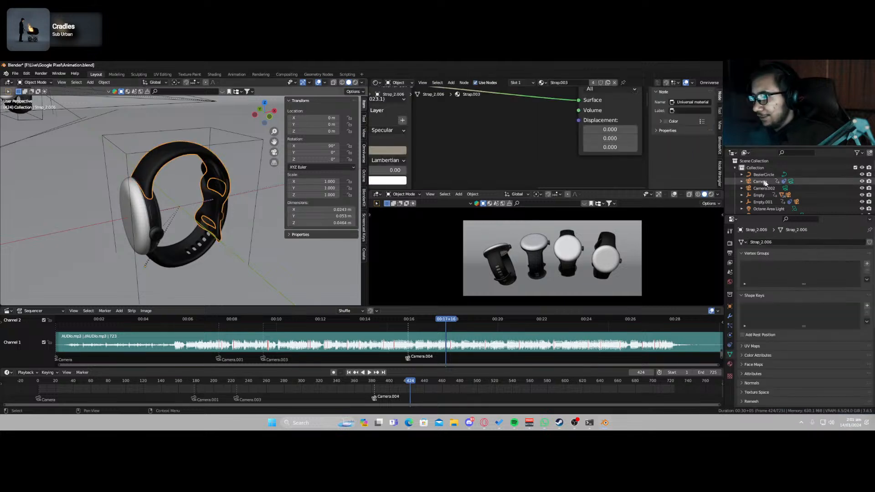
scroll(779, 193, up, 2)
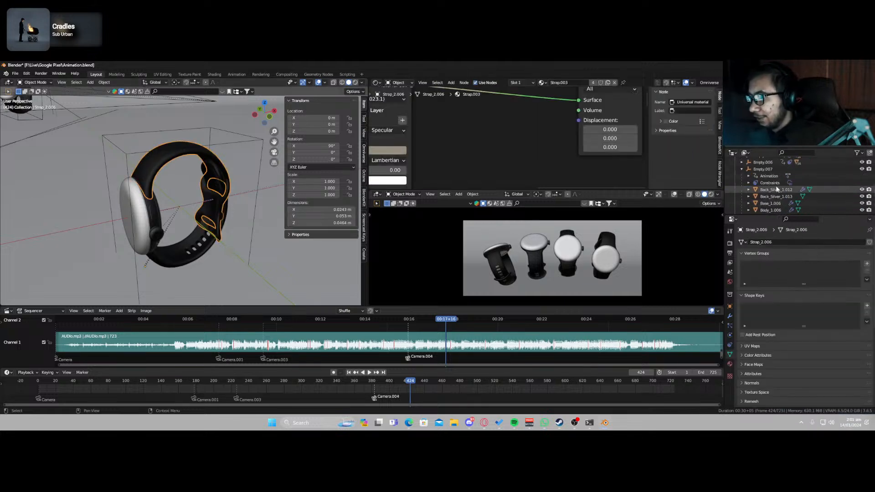
click(763, 169)
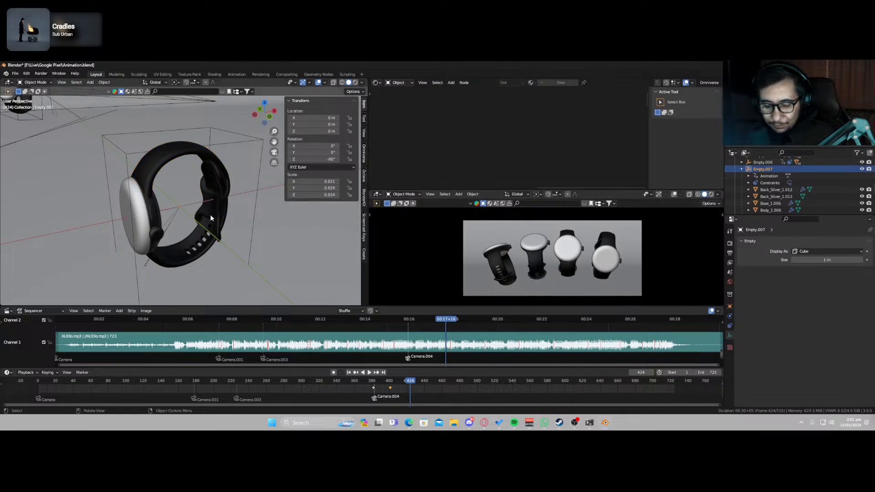
key(g)
click(238, 180)
key(shift+s)
click(235, 164)
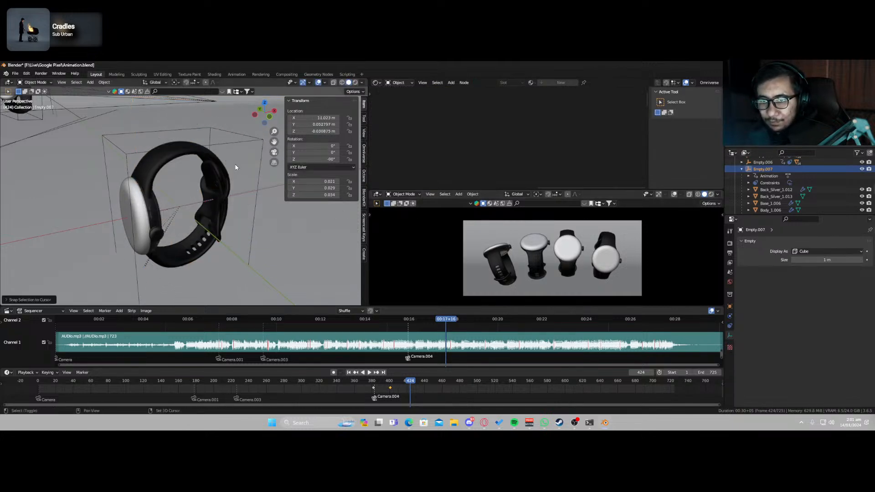
Select Empty.008, the parent of the watch left at the world origin, and snap it to the 3D cursor.
click(213, 176)
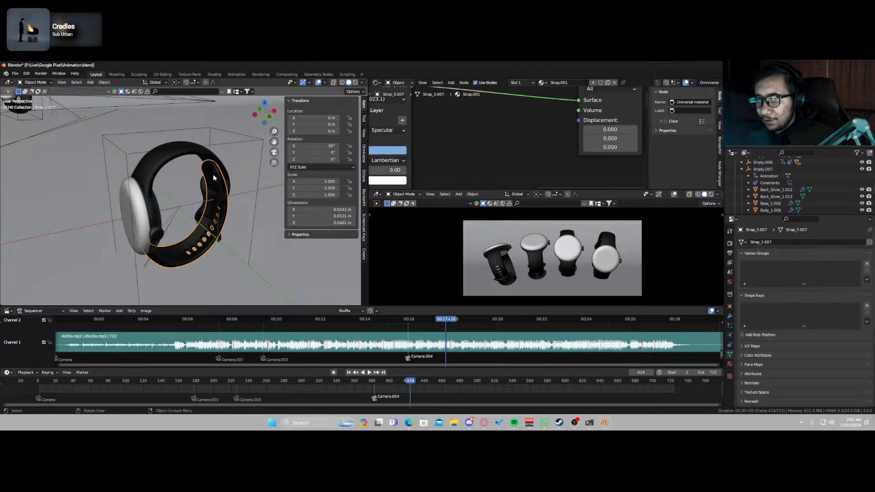
scroll(763, 187, down, 5)
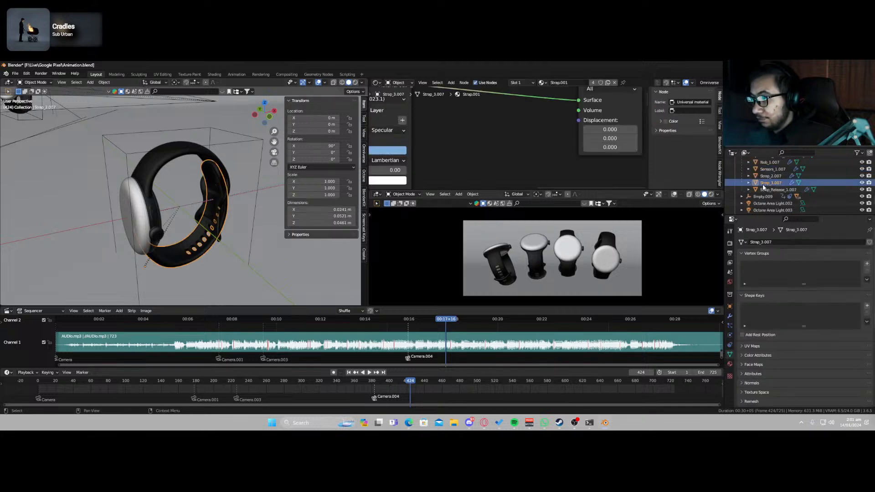
scroll(764, 186, up, 6)
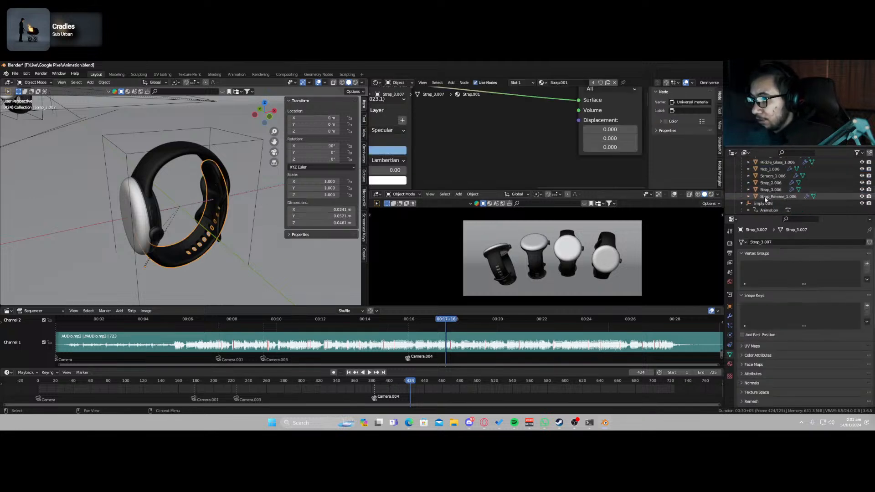
click(763, 203)
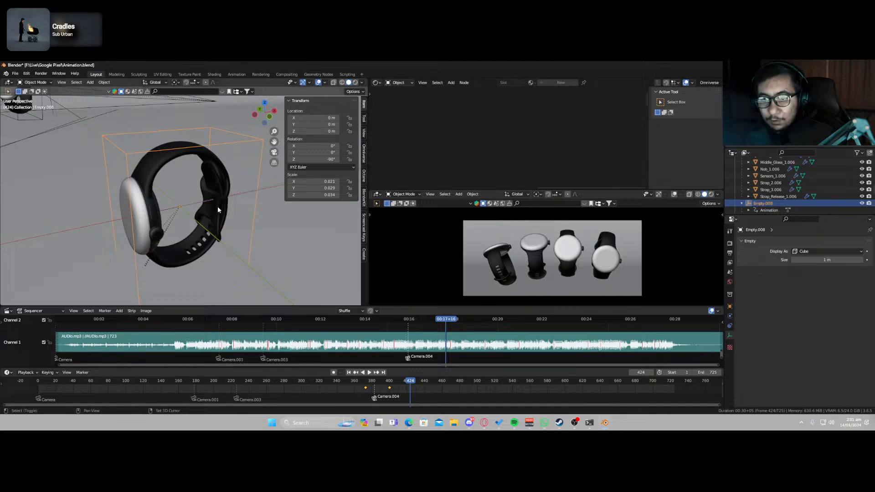
key(shift+s)
click(215, 171)
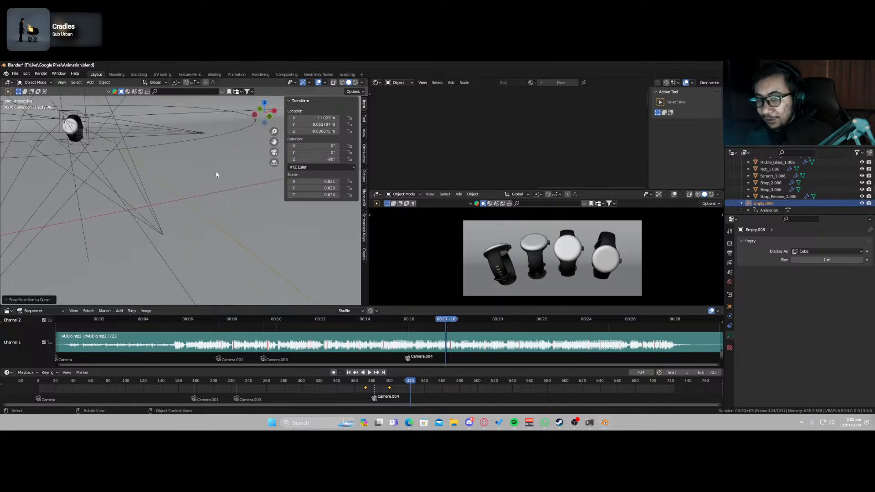
Raise Empty.008 along the global Z axis to a Z location of about 0.205 m.
key(KP_Decimal)
scroll(209, 179, down, 9)
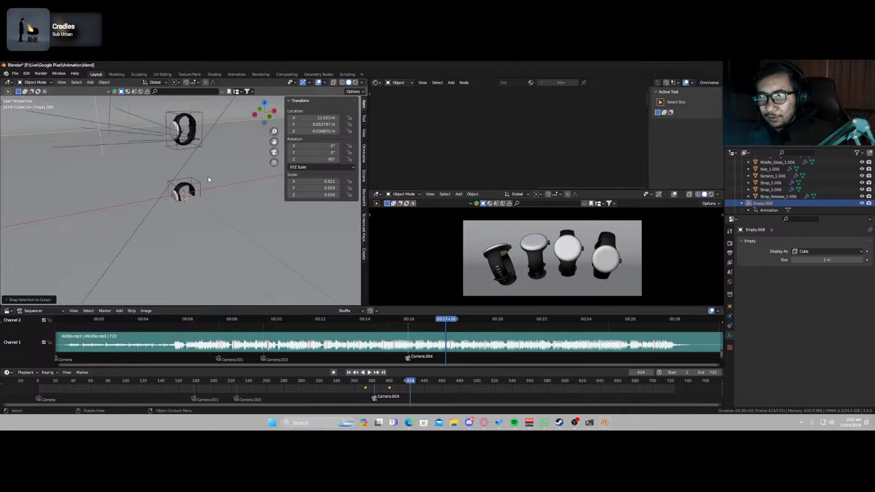
scroll(208, 177, down, 2)
key(g)
key(z)
click(199, 102)
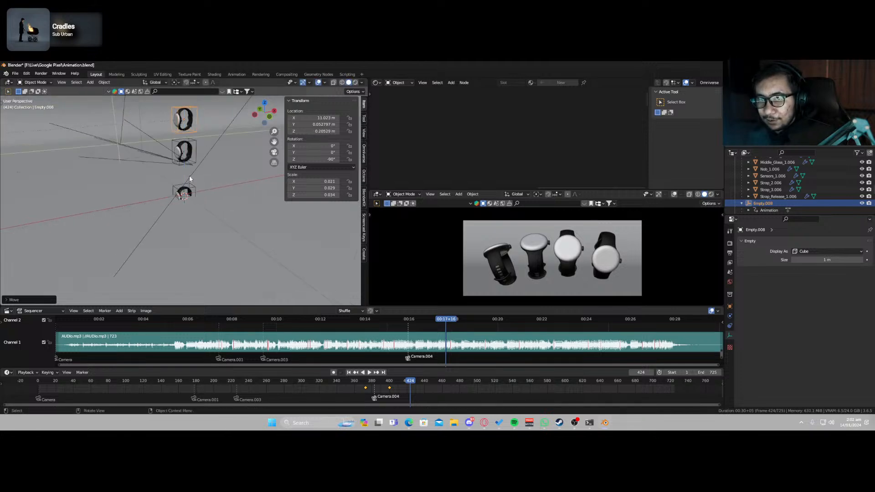
Select Empty.009 in the overlapping lowest watches and raise it along global Z to about 0.045 m.
scroll(782, 195, up, 3)
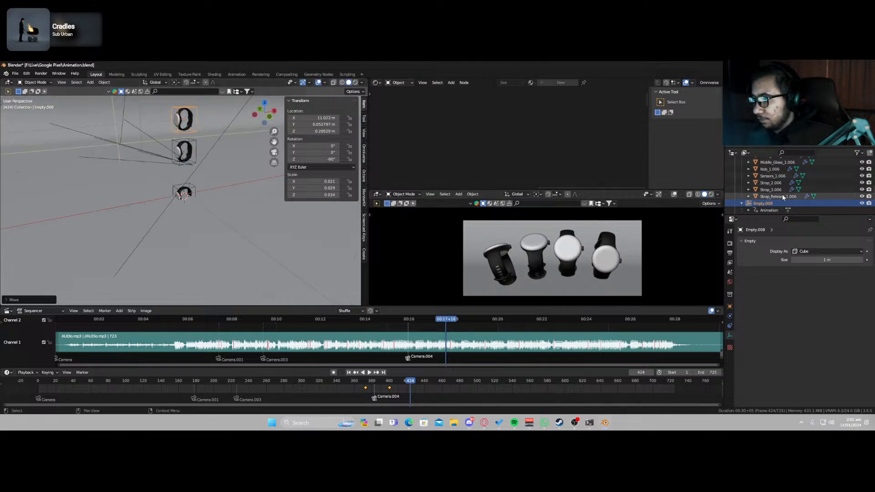
scroll(781, 194, down, 3)
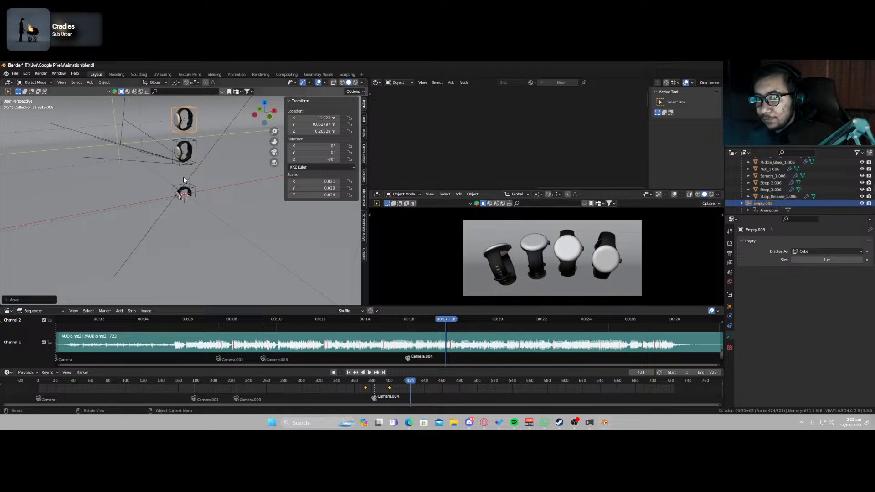
click(192, 190)
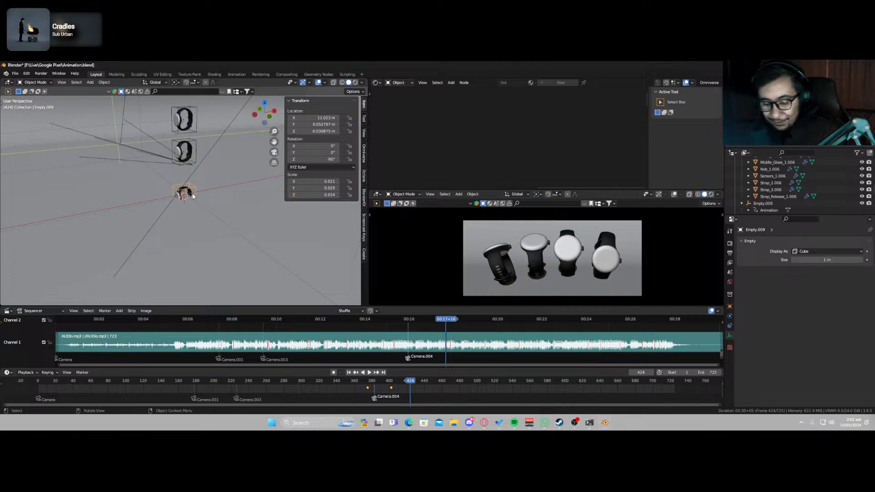
key(shift+d)
key(z)
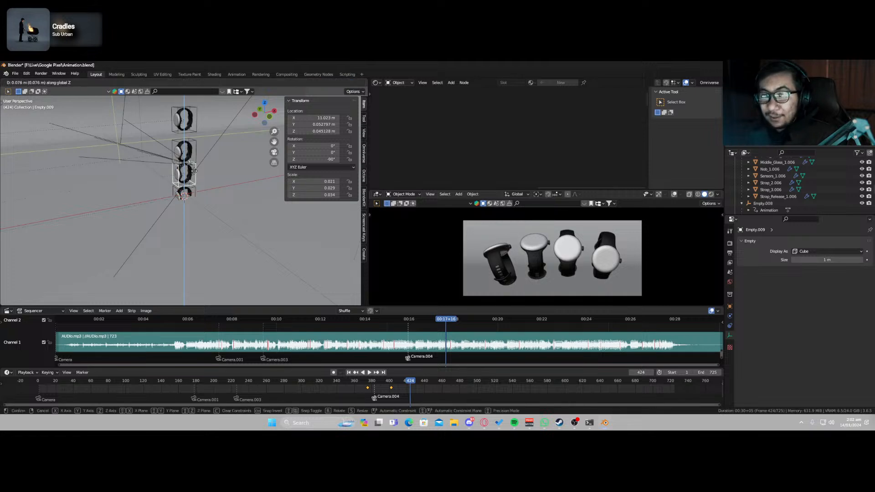
click(194, 171)
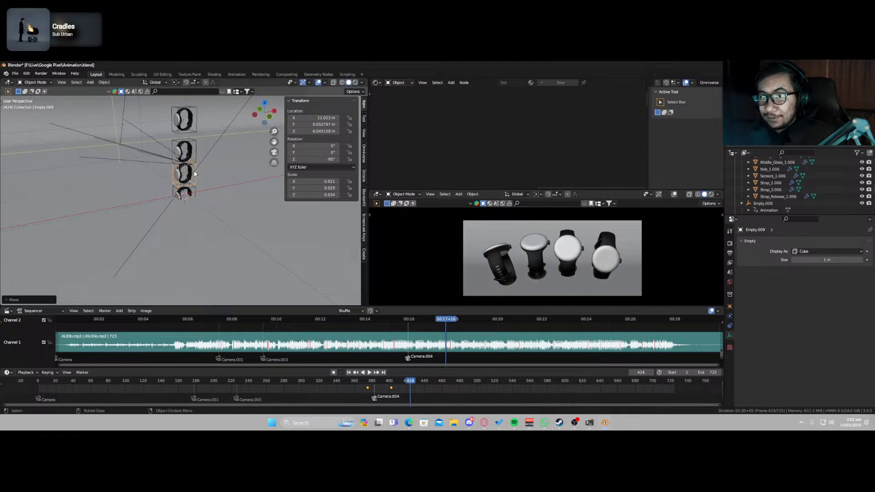
Select all four watch empties and raise them together along Z, bringing Empty.007 to about 0.039 m.
shift+click(196, 144)
shift+click(196, 131)
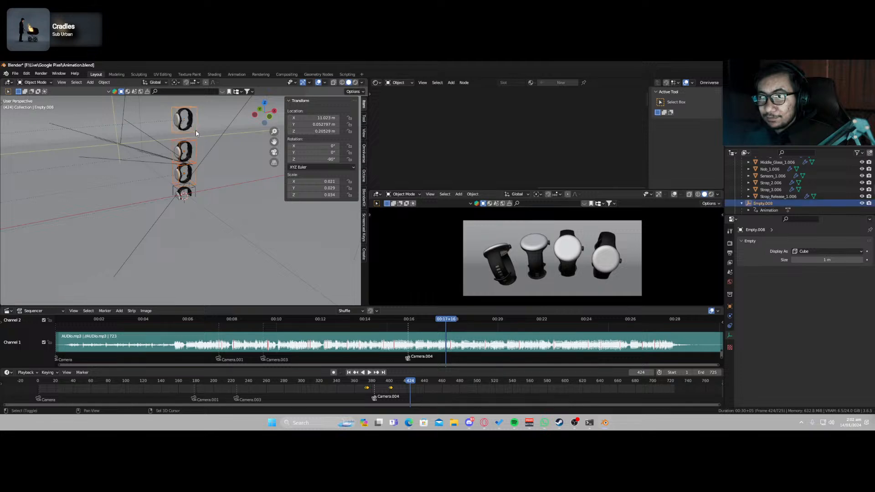
shift+click(194, 188)
key(g)
key(z)
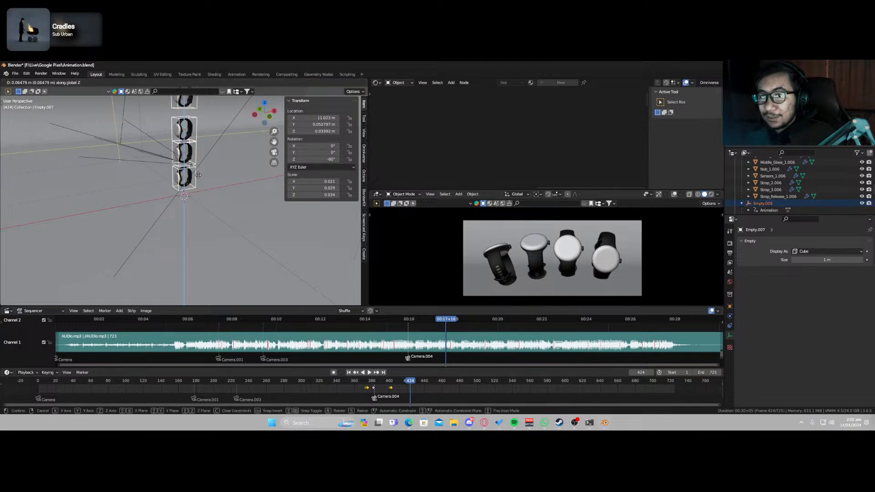
click(203, 183)
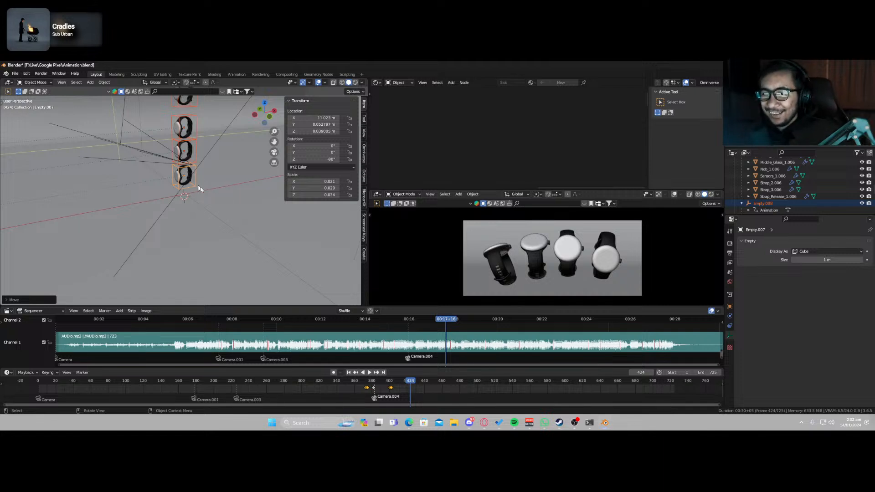
Rotate the four stacked watches about the global Z axis to a Z rotation of -5°.
key(r)
key(z)
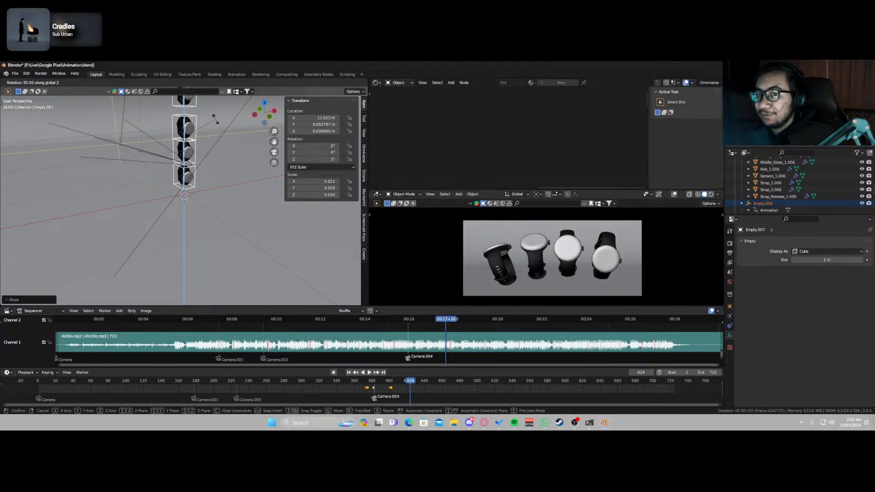
click(218, 125)
Move the four stacked watches along the global Y axis to a Y location of about 0.366 m.
middle_drag(198, 192, 227, 215)
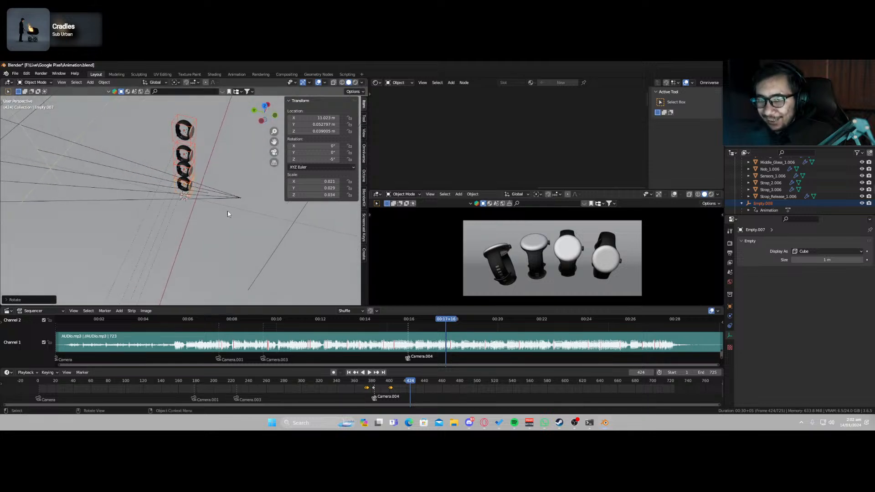
key(g)
key(y)
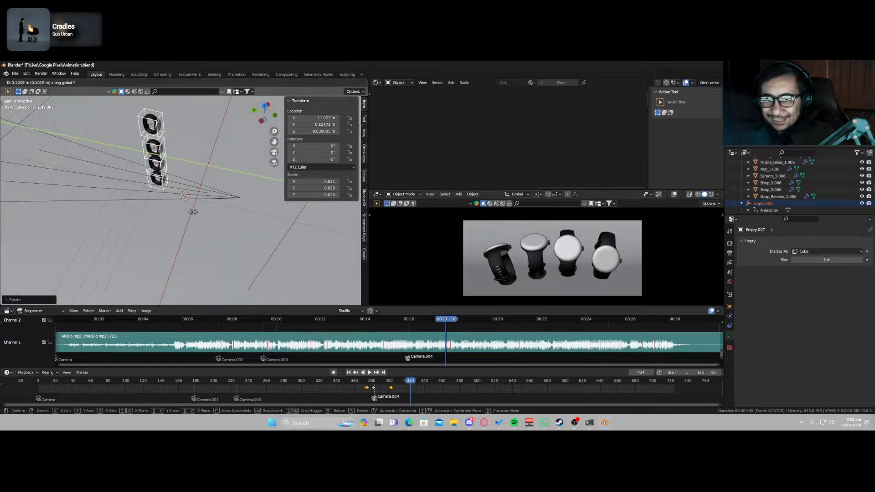
click(157, 194)
Select Camera.005, bind it to a timeline marker at frame 424 and look through it.
click(157, 194)
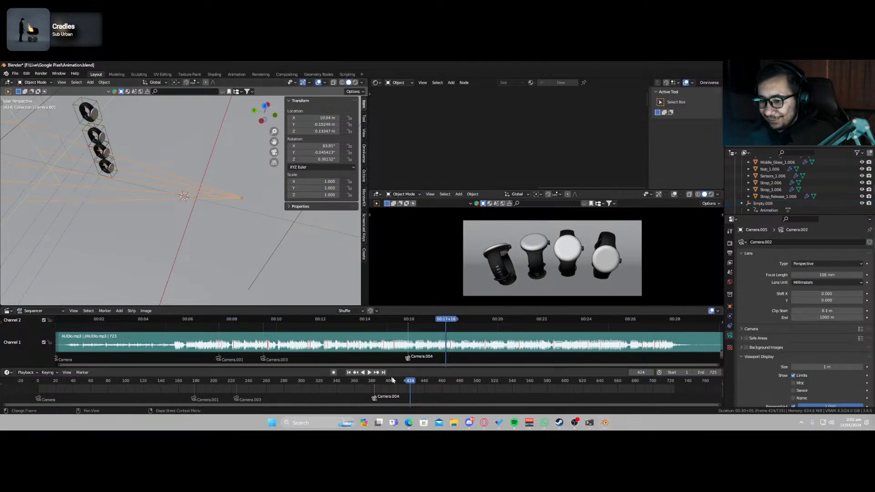
key(ctrl+b)
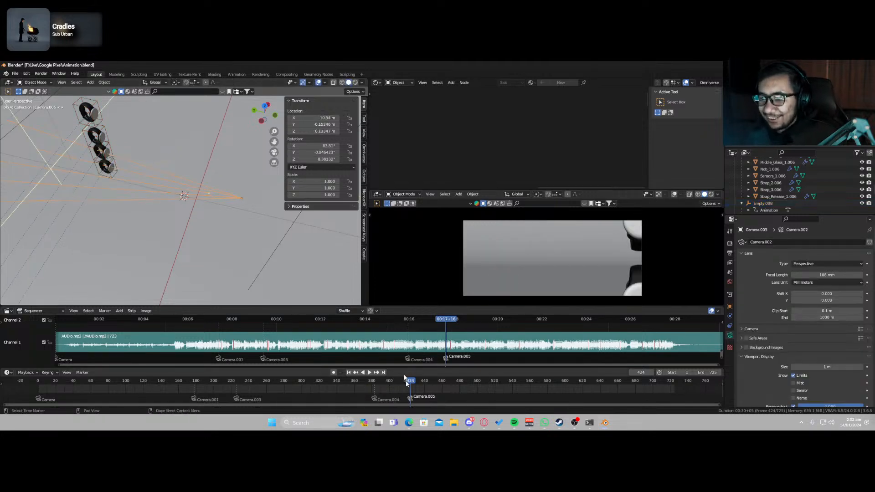
key(KP_0)
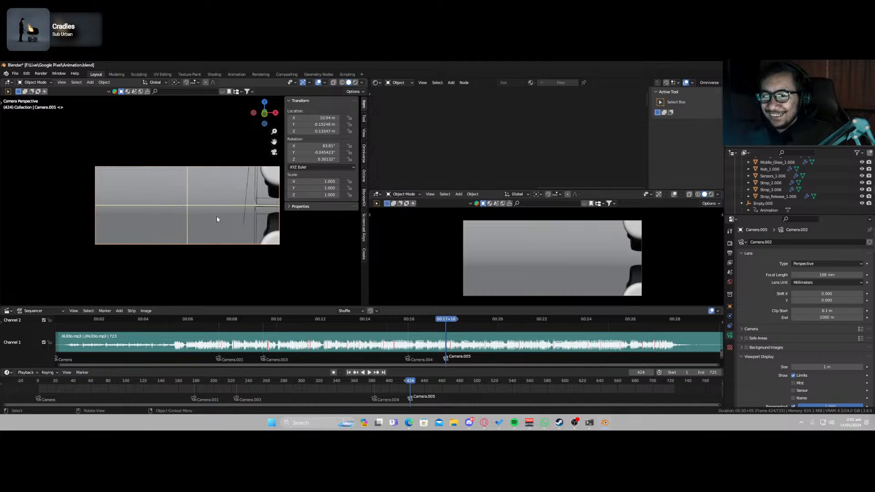
Fly Camera.005 backwards and sideways until the column of watches is centred in its frame.
key(shift+grave)
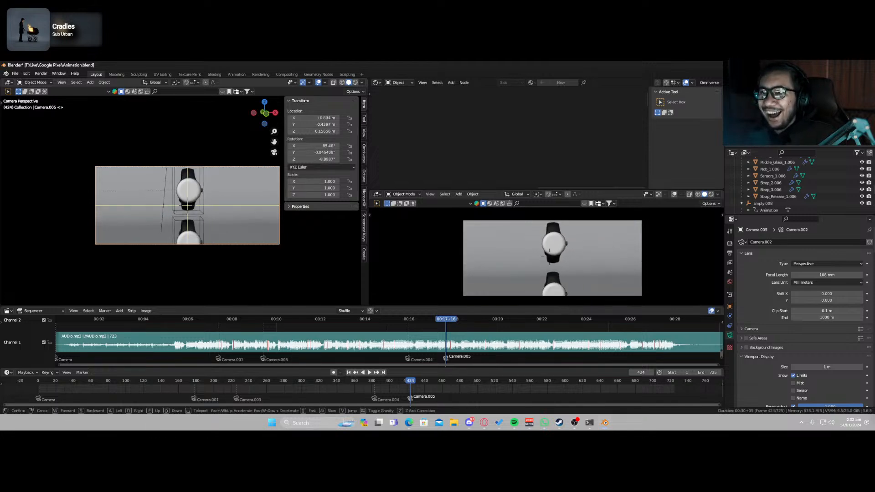
key(s)
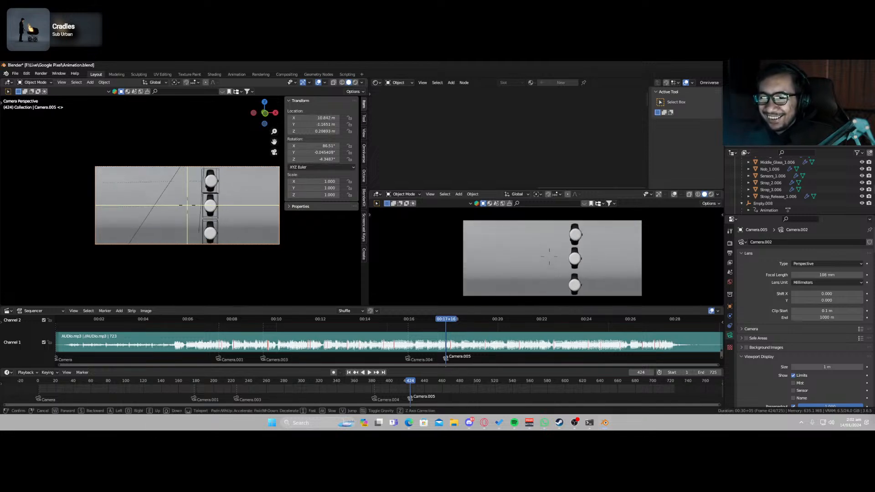
key(s)
key(d)
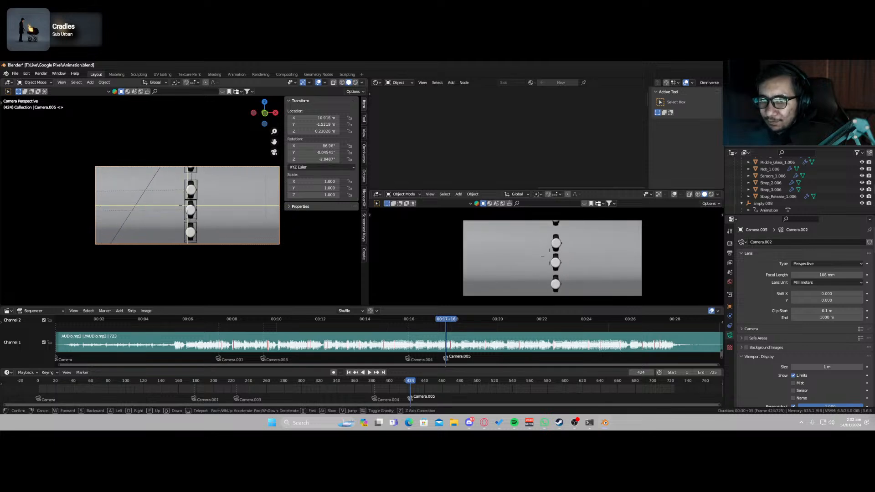
key(w)
click(187, 205)
Lower the topmost watch, Empty.008, along the global Z axis to about 0.259 m.
click(190, 169)
key(g)
key(z)
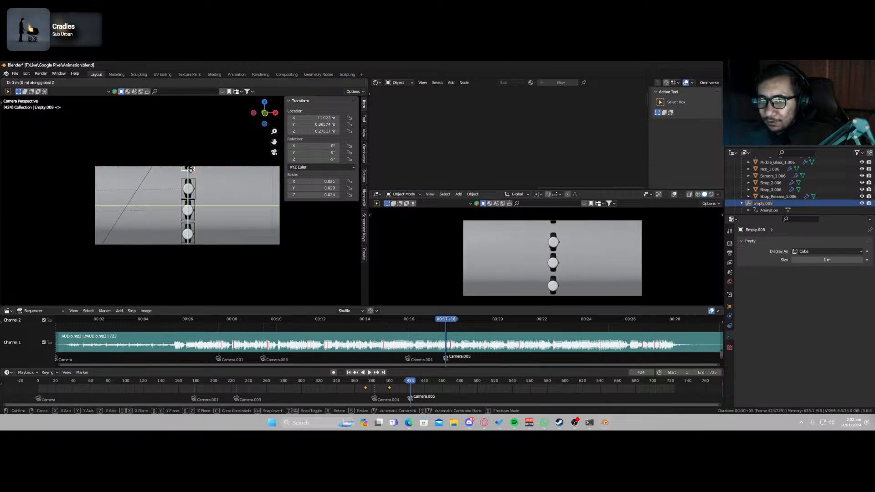
click(192, 177)
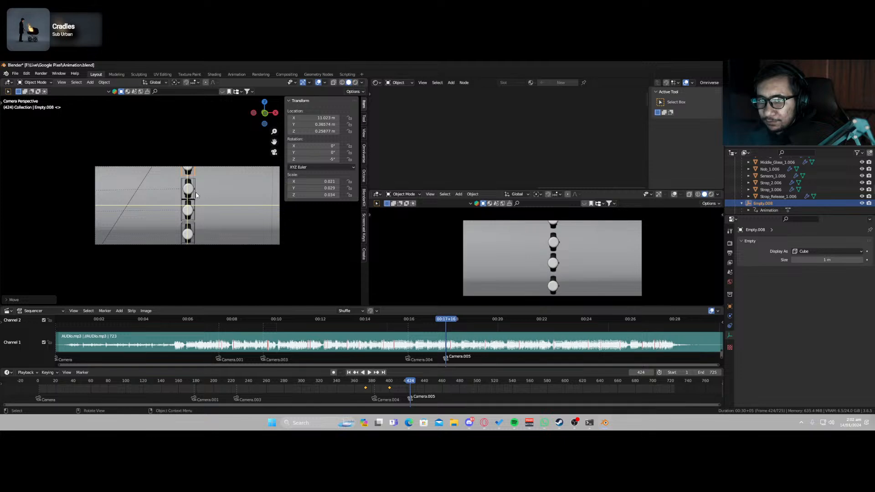
Select all four watch empties and delete their keyframes from the timeline.
click(196, 196)
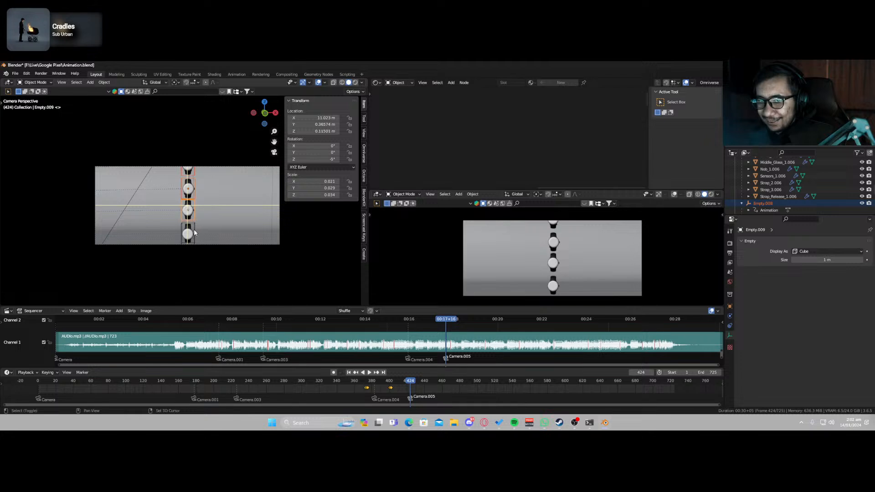
click(195, 219)
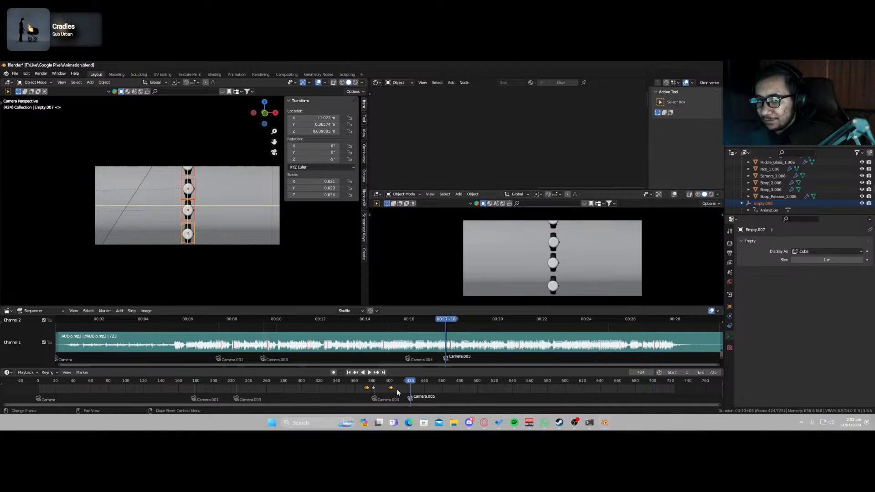
key(x)
click(398, 391)
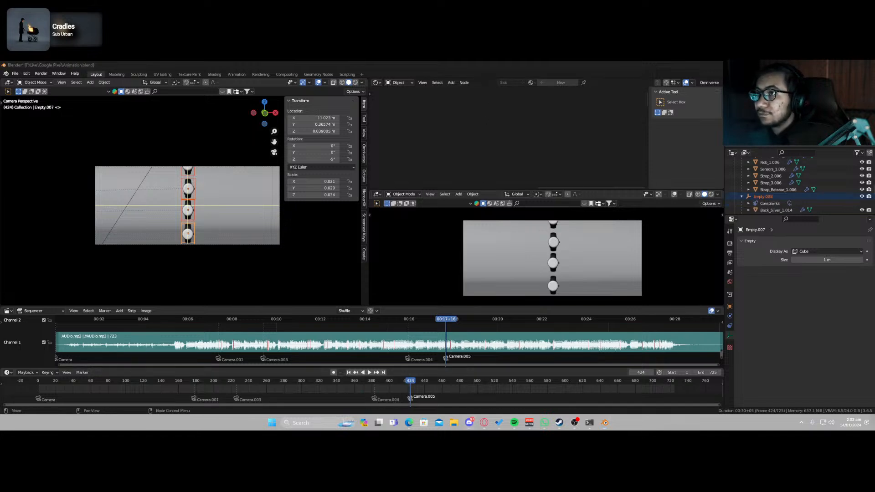
Move the two upper watches along X to about 10.822 m and down along Z, bringing Empty.008 to about 0.212 m.
click(195, 190)
click(195, 178)
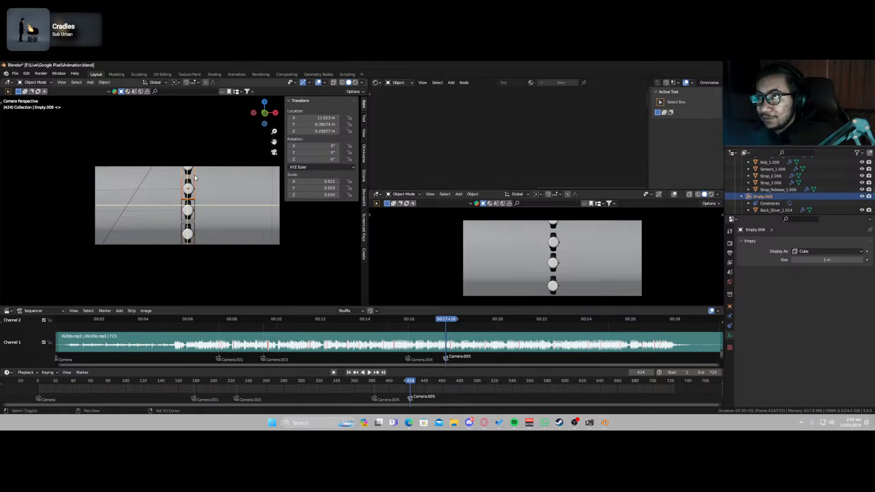
key(g)
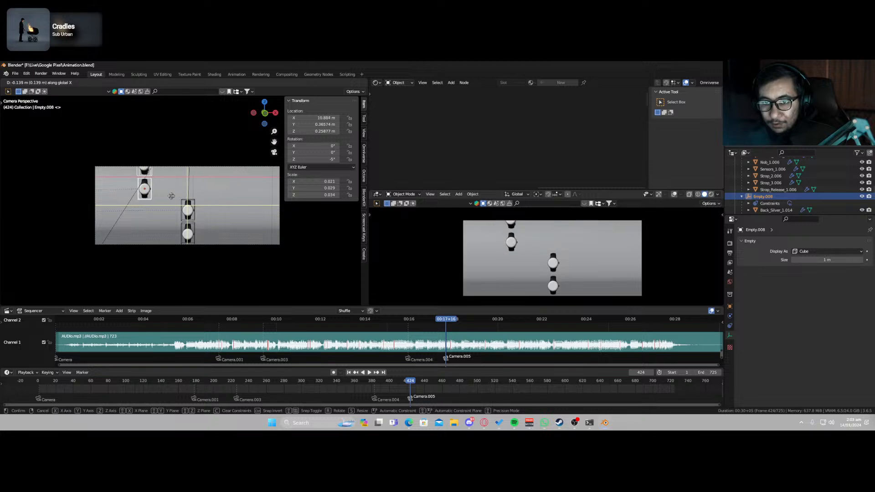
click(154, 198)
key(g)
key(z)
click(151, 211)
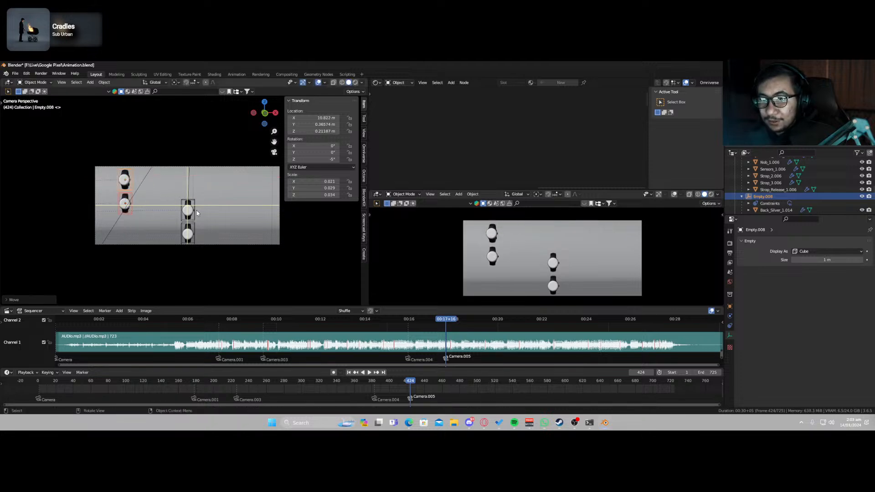
Select the two lower watches, Empty.009 and Empty.007, and move them along the global X axis to about 11.296 m.
click(196, 216)
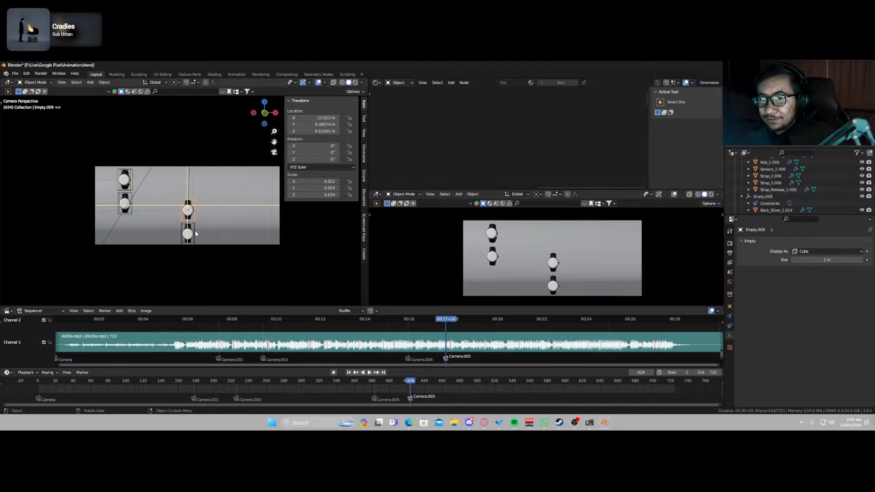
shift+click(195, 234)
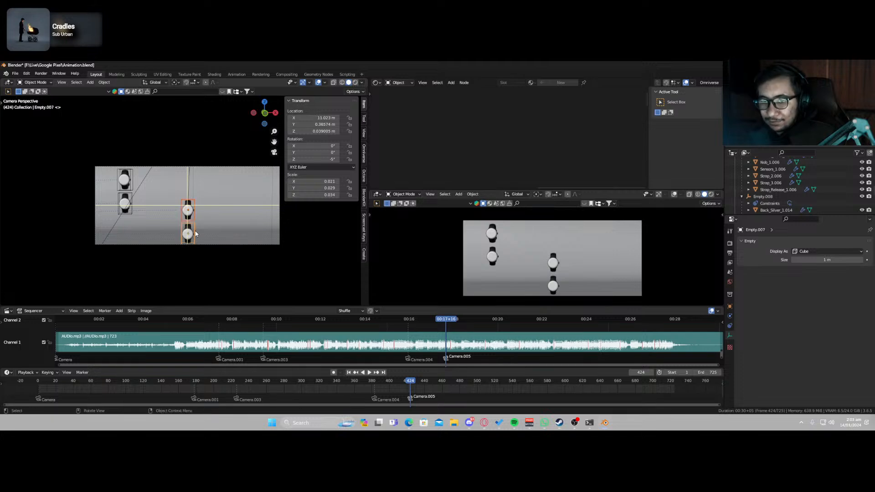
key(g)
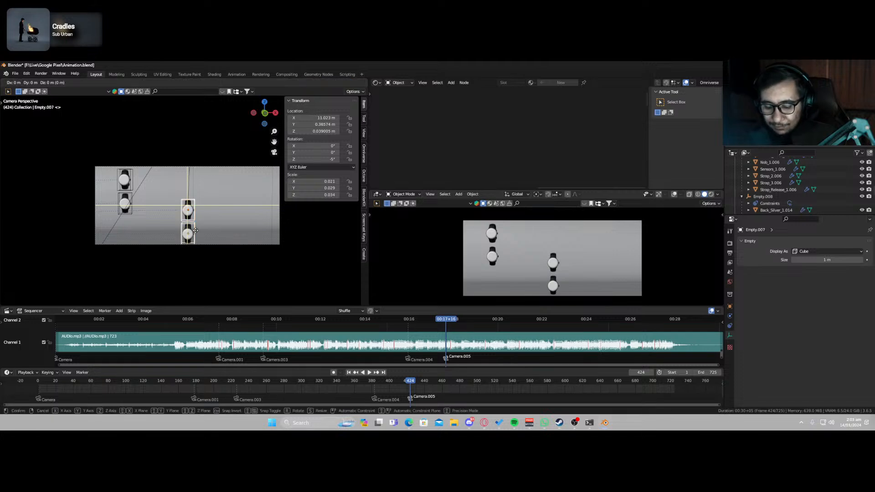
key(x)
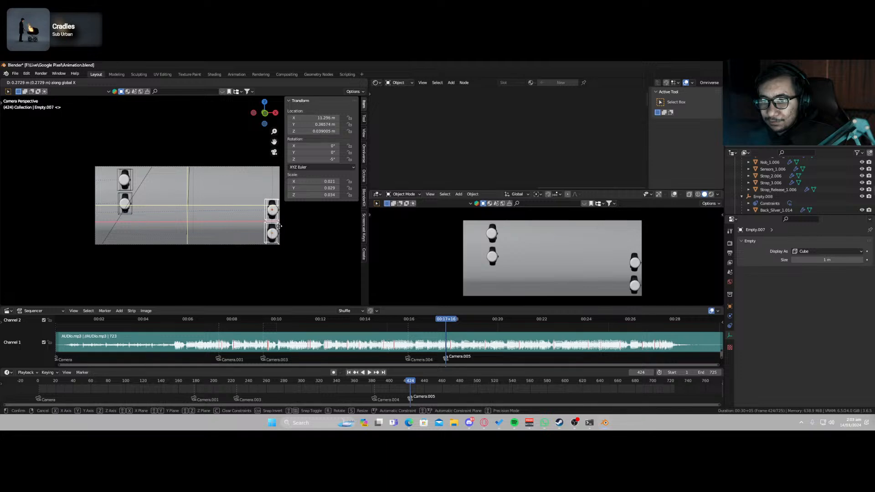
click(217, 215)
Fly Camera.005 closer to the gap between the watch pairs and move the left pair out of frame to about 10.773 m in X.
key(shift+grave)
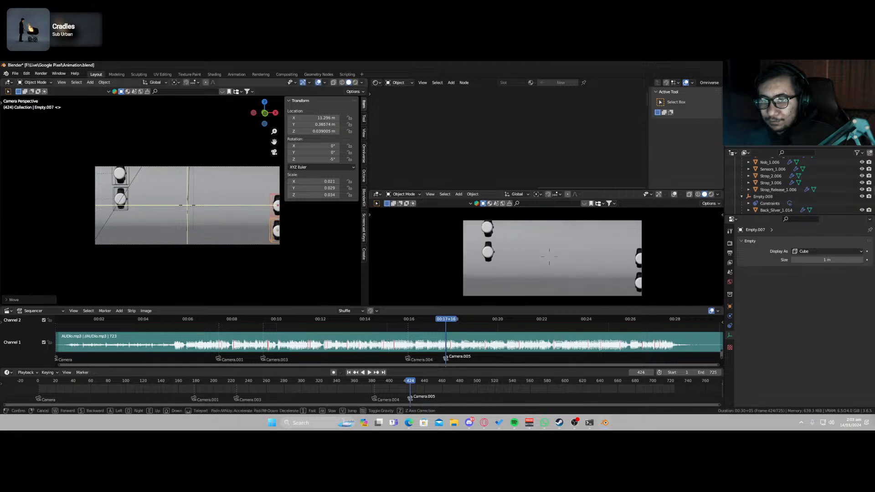
click(195, 214)
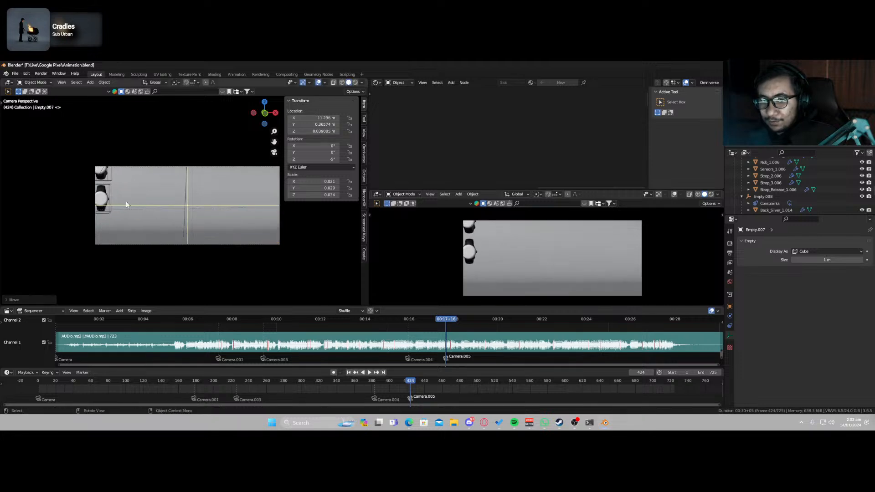
click(110, 203)
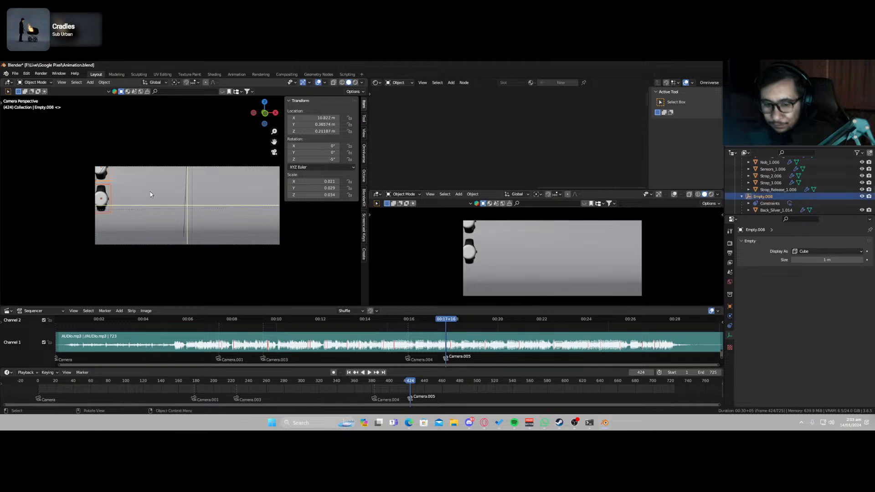
key(g)
click(130, 197)
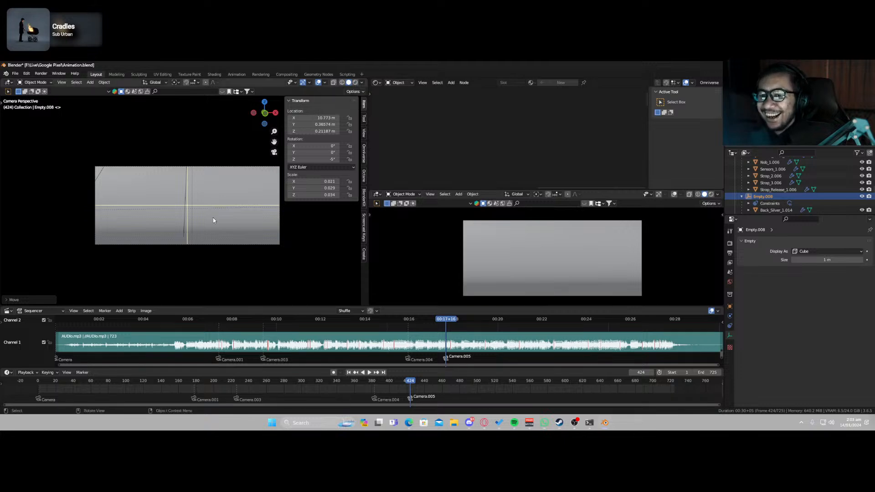
Save the file and leave the camera view for a perspective view showing both watch pairs.
key(ctrl+s)
key(KP_0)
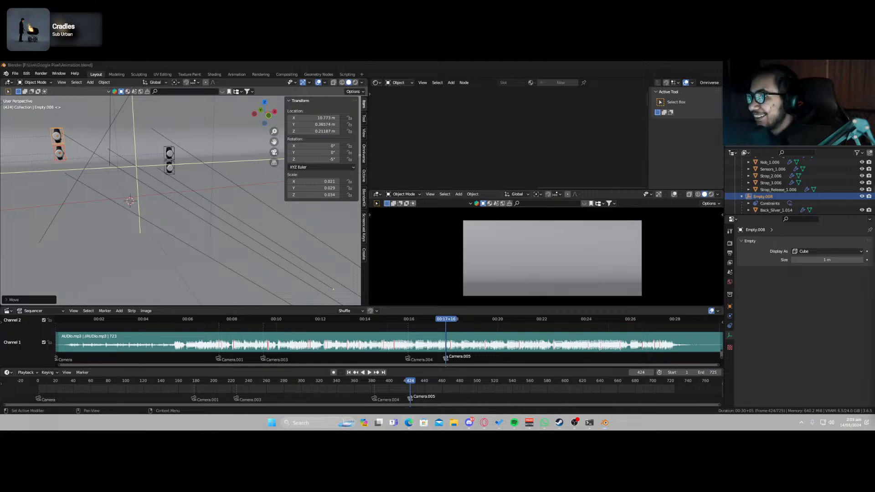
middle_drag(69, 163, 242, 167)
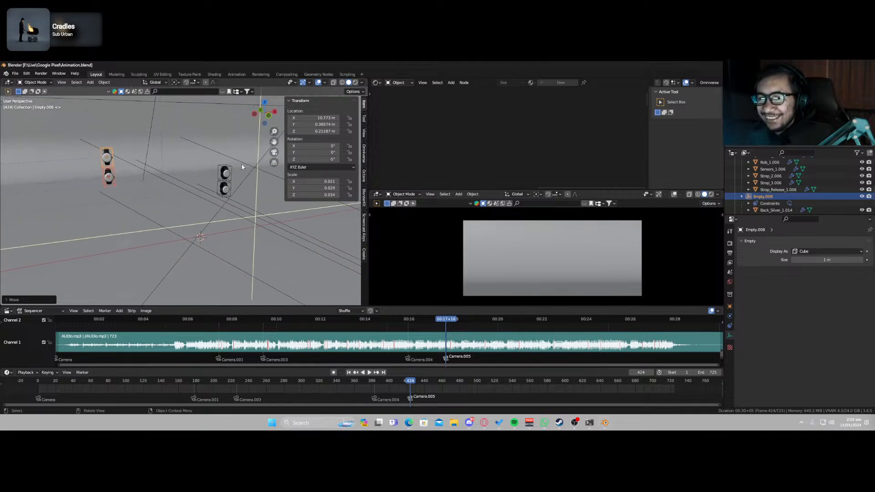
Select all four watch empties and insert Location & Rotation keyframes at frame 424.
shift+click(228, 169)
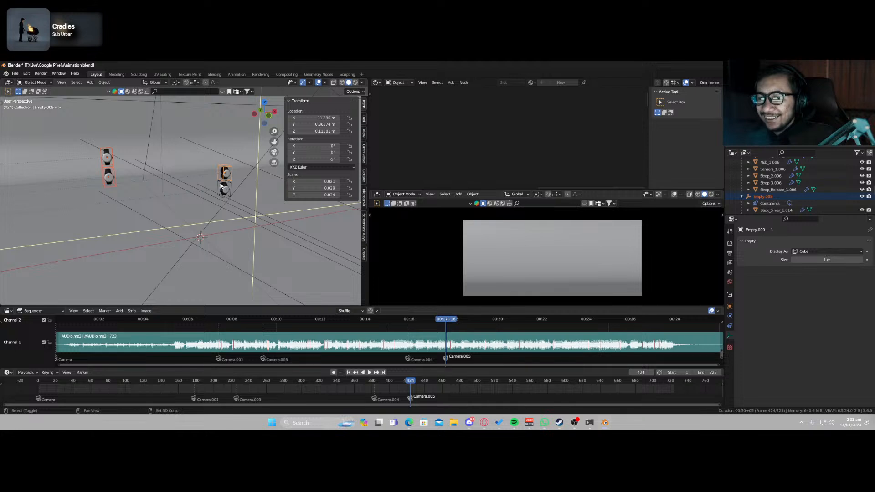
shift+click(222, 186)
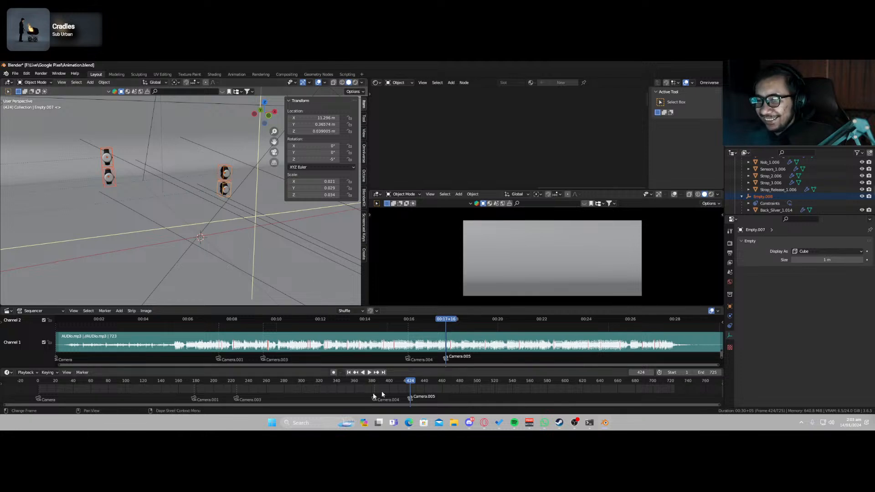
key(i)
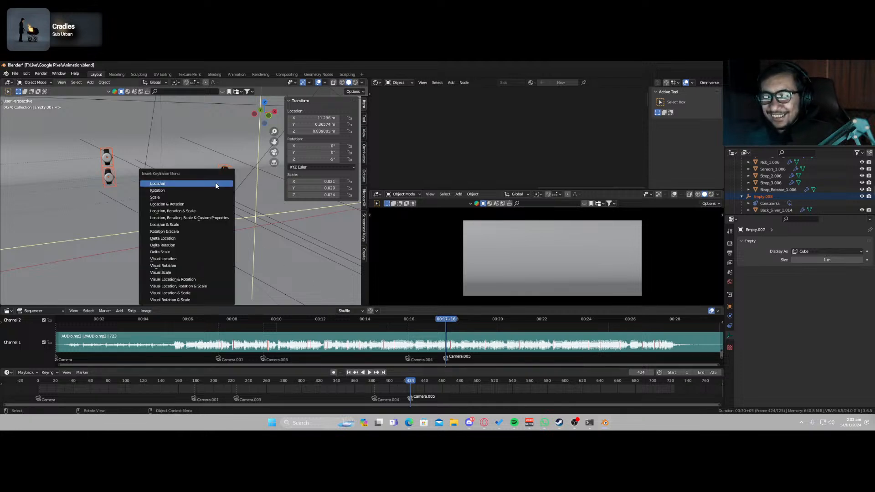
click(205, 204)
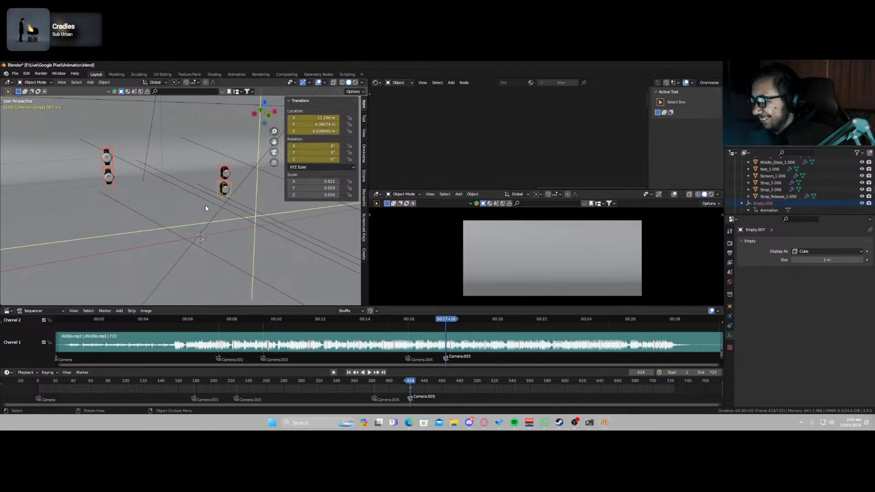
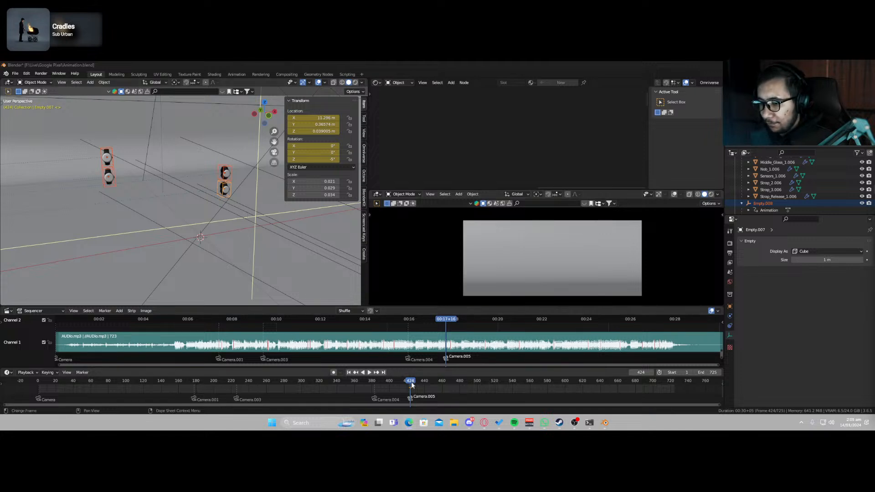
At frame 442, move the left watch pair to about 10.918 m in X, lower Empty.008 to about 0.175 m, and keyframe both watches.
drag(411, 384, 426, 384)
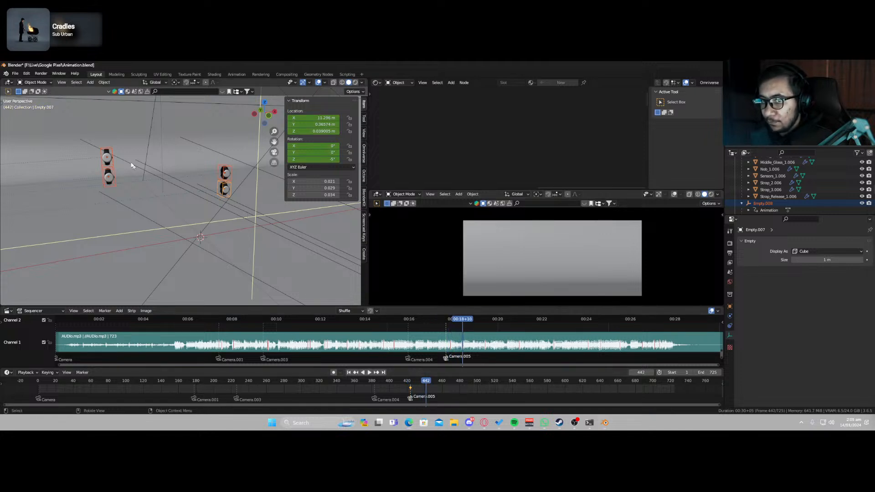
click(115, 182)
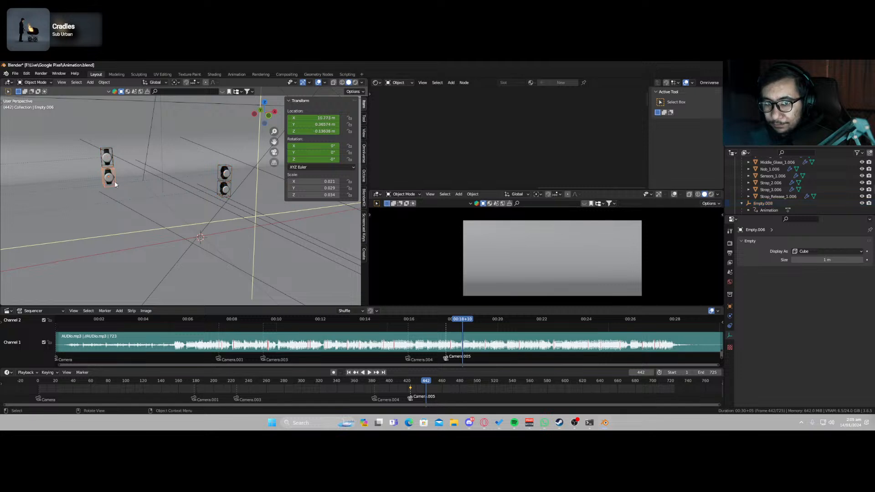
key(g)
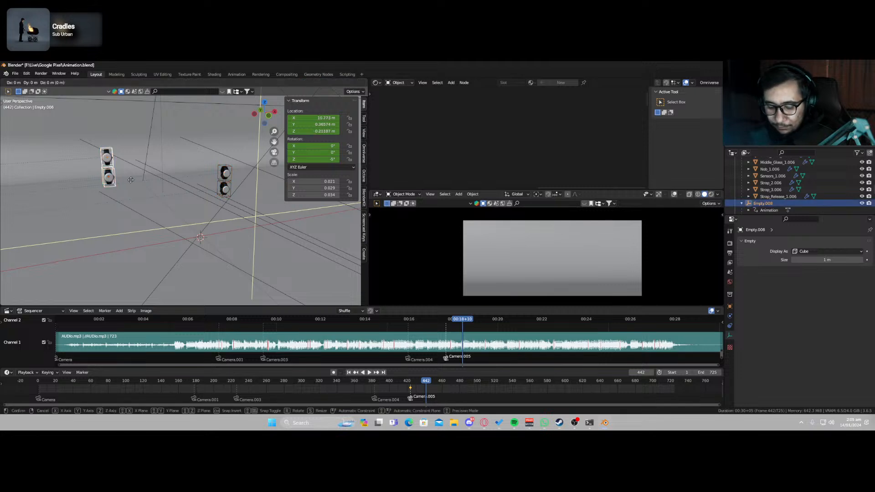
key(x)
click(167, 185)
key(g)
key(z)
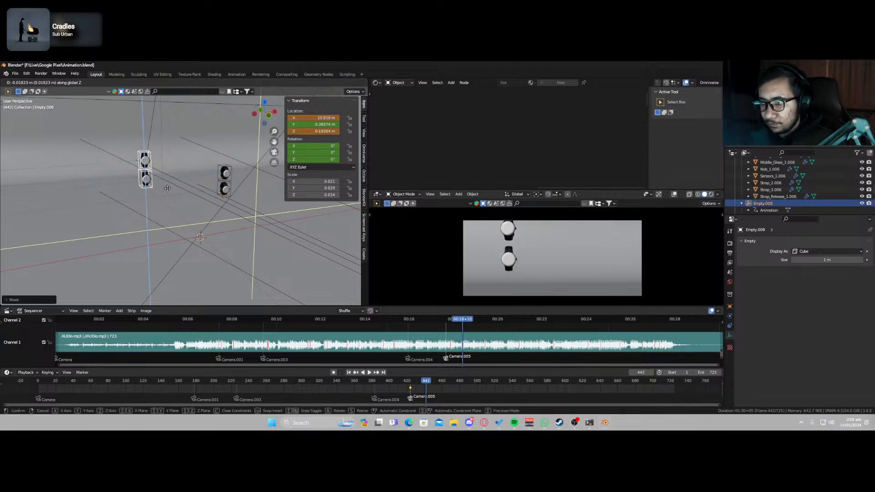
click(166, 191)
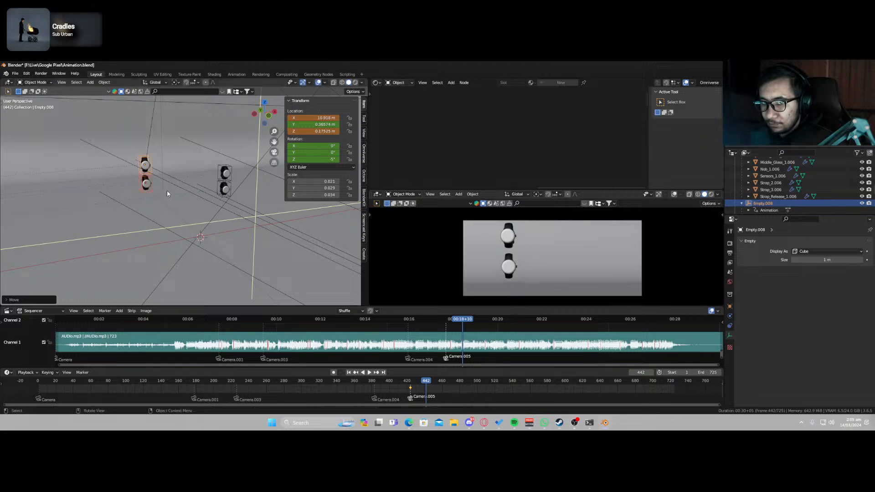
key(i)
click(157, 162)
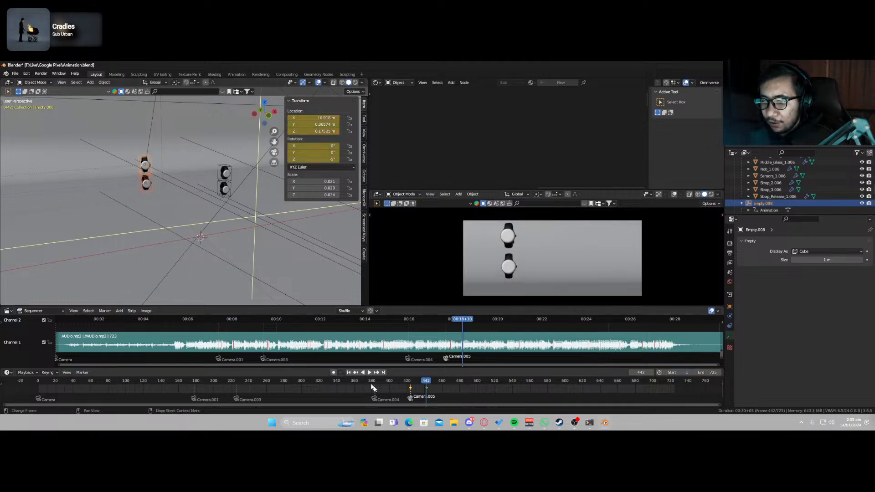
Undo the left watch pair's movement and its keyframes at frame 442.
click(423, 380)
mouse_move(422, 381)
mouse_down()
mouse_move(410, 381)
mouse_move(428, 391)
mouse_up()
key(g)
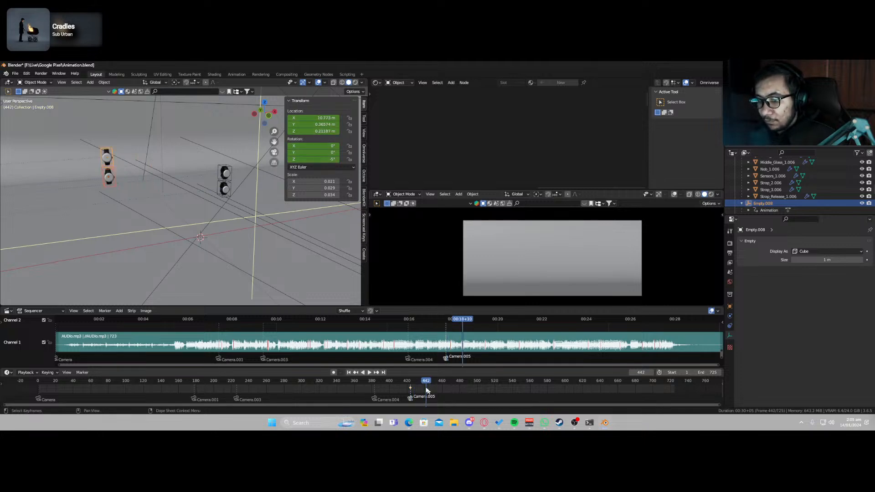
click(233, 245)
key(g)
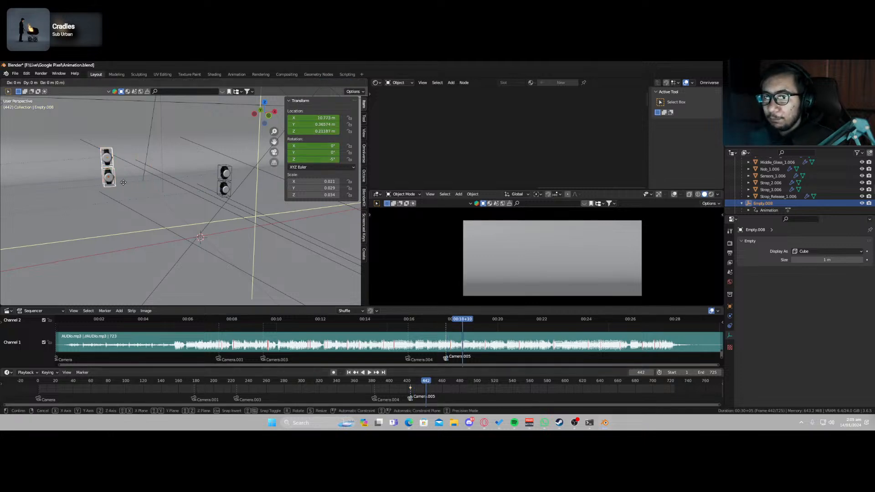
click(123, 182)
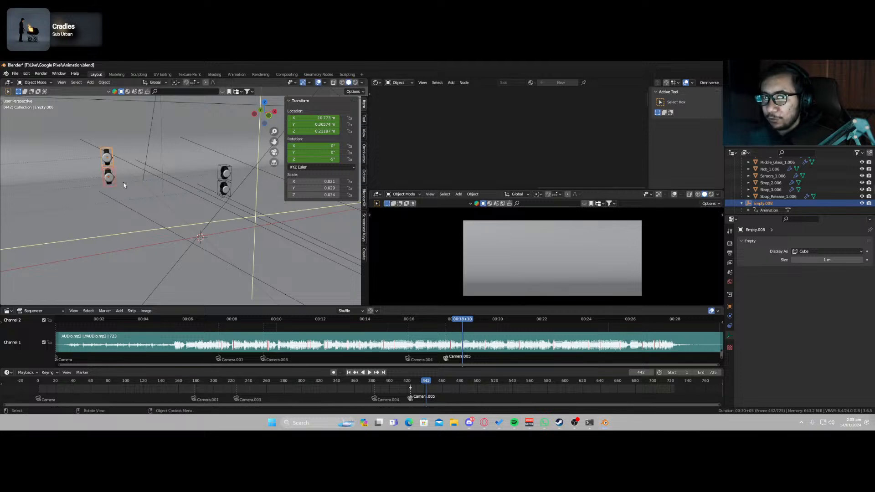
Shift the left watch pair's starting keyframes to frame 426, check playback briefly, and set the playhead on that frame.
drag(411, 388, 412, 383)
click(349, 372)
key(space)
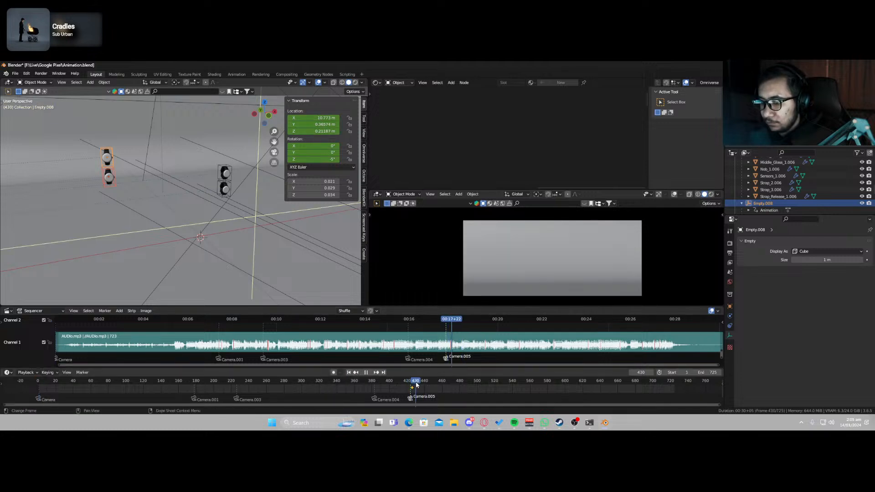
key(Escape)
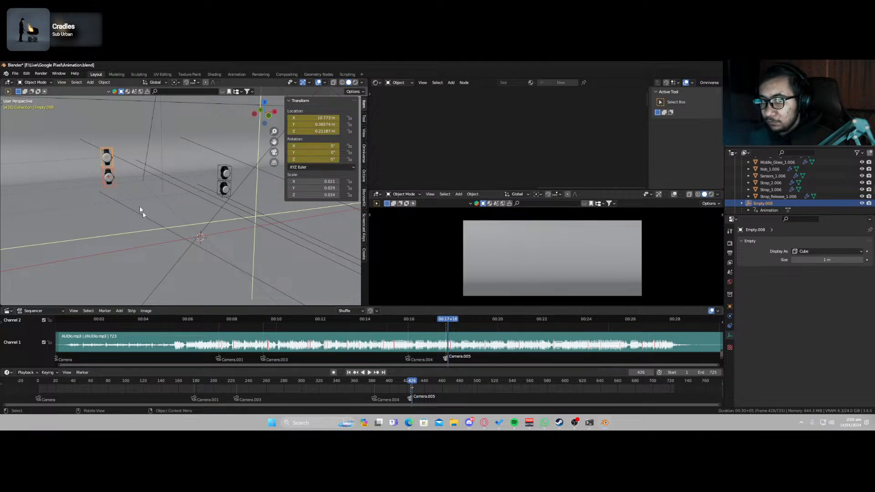
Lower the left watch pair along global Z, bringing Empty.008 to about 0.169 m, and keyframe both watches at frame 426.
key(g)
key(z)
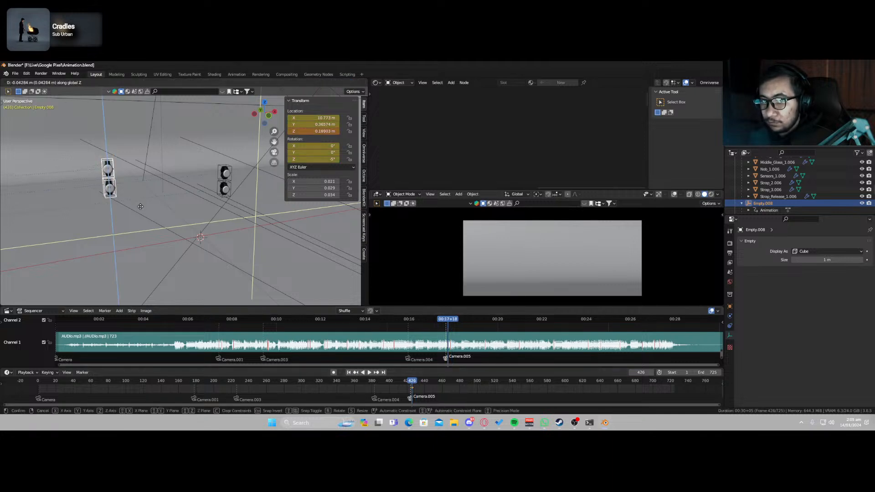
click(141, 209)
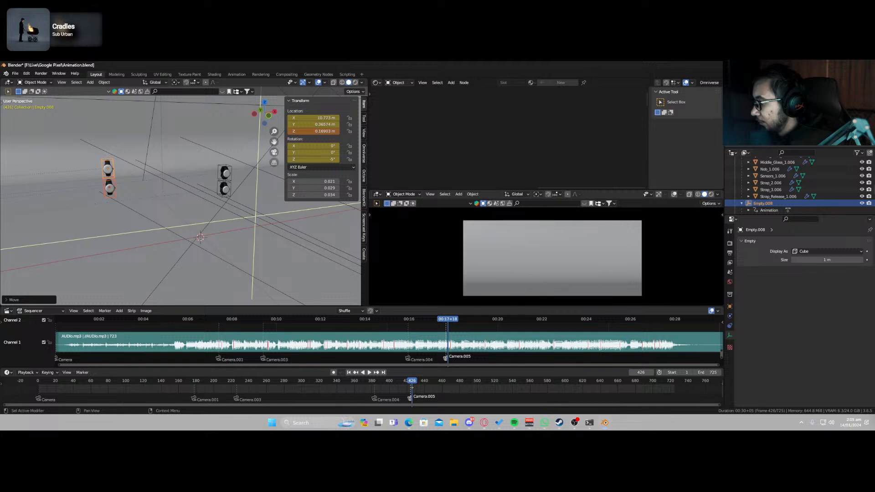
key(i)
click(108, 192)
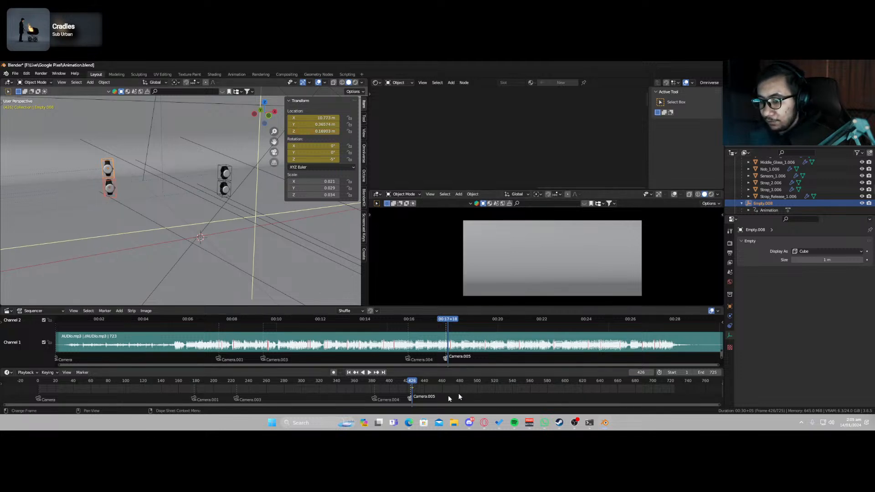
At frame 460, move the left watch pair into the camera frame along X to about 10.897 m and keyframe its location and rotation.
drag(426, 383, 442, 383)
key(g)
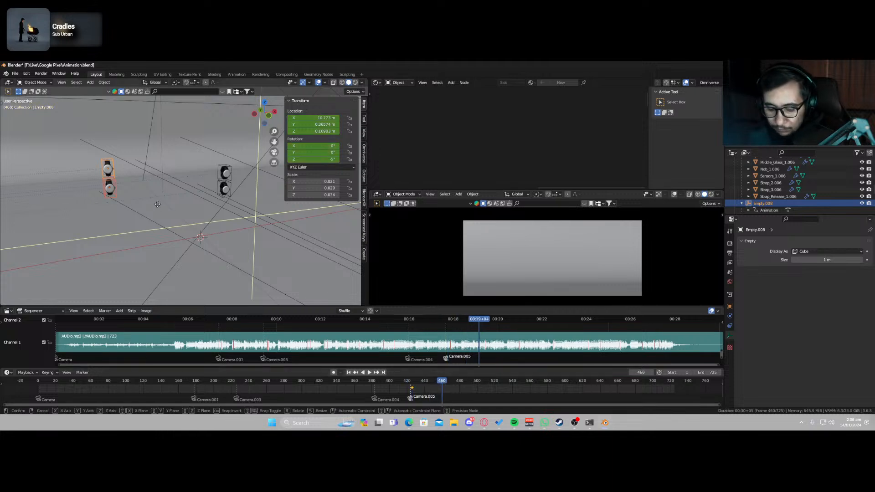
key(x)
click(189, 204)
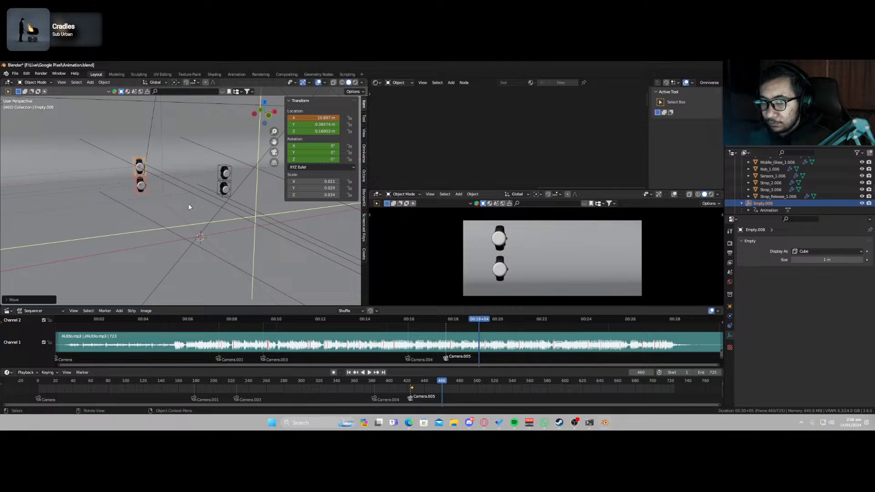
key(i)
click(181, 203)
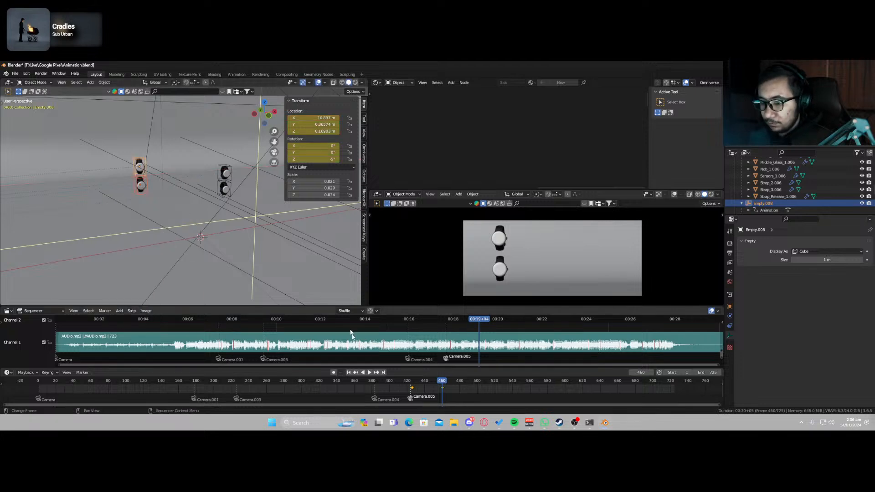
Move the left watch pair's end keyframe to frame 445 and return to their starting keyframe at frame 426.
mouse_move(432, 387)
mouse_down()
mouse_move(408, 383)
mouse_move(435, 390)
mouse_move(413, 383)
mouse_move(428, 384)
mouse_up()
click(427, 392)
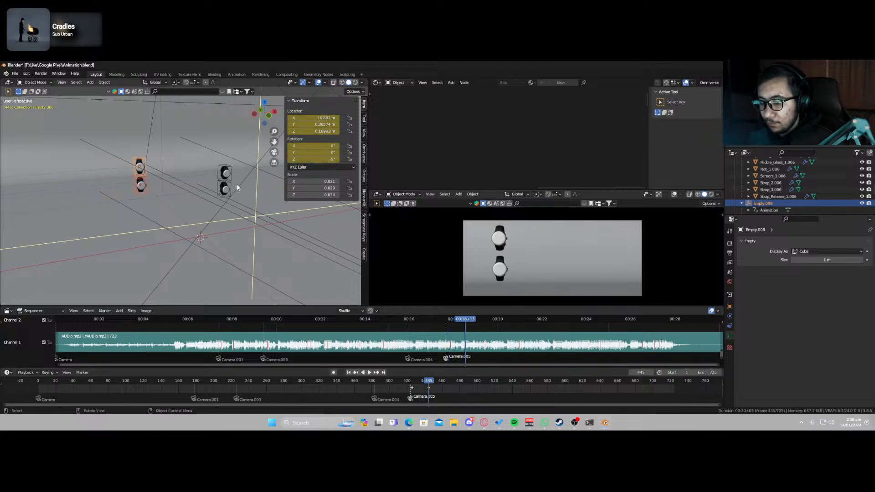
drag(418, 385, 416, 385)
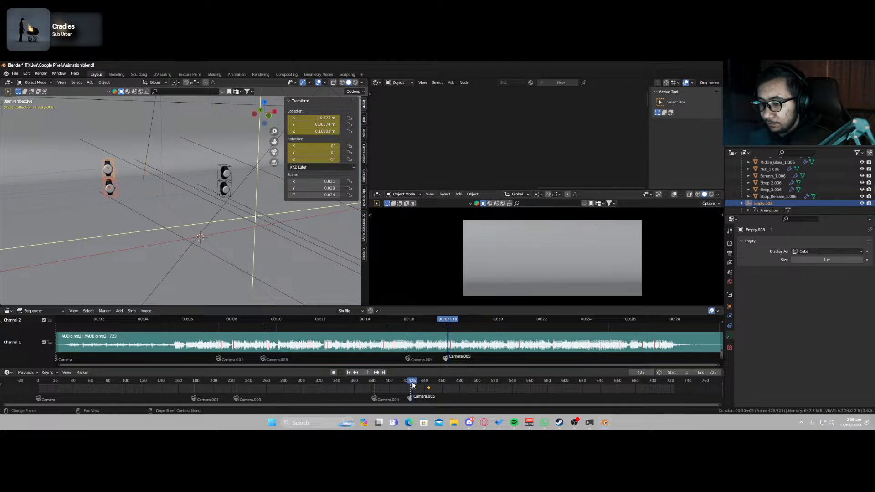
click(356, 373)
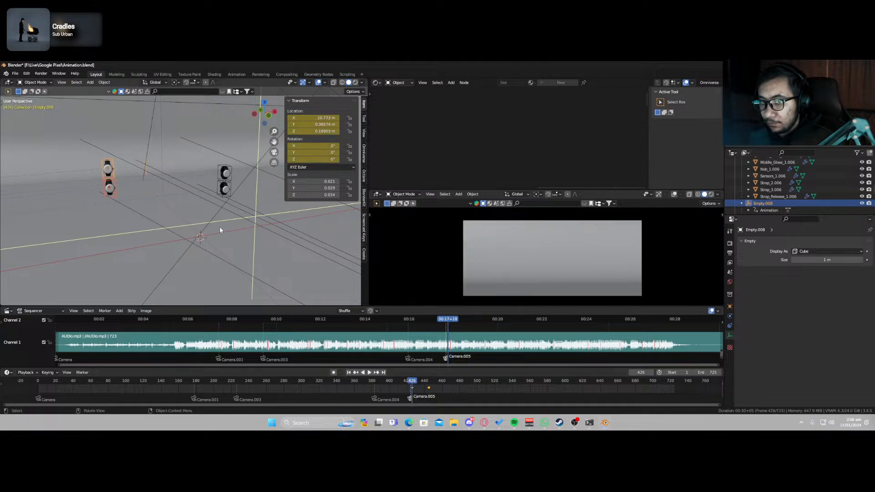
Select the empties of the right watch pair and shift their first keyframe to frame 426.
click(221, 183)
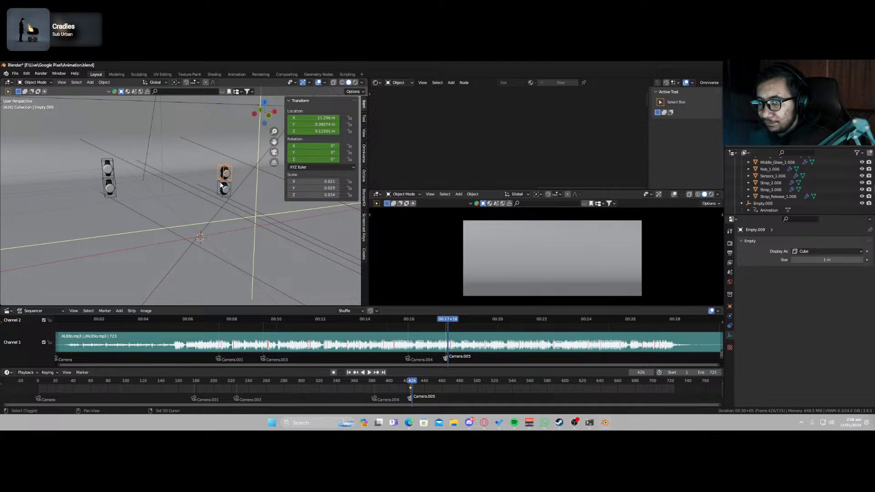
shift+click(223, 186)
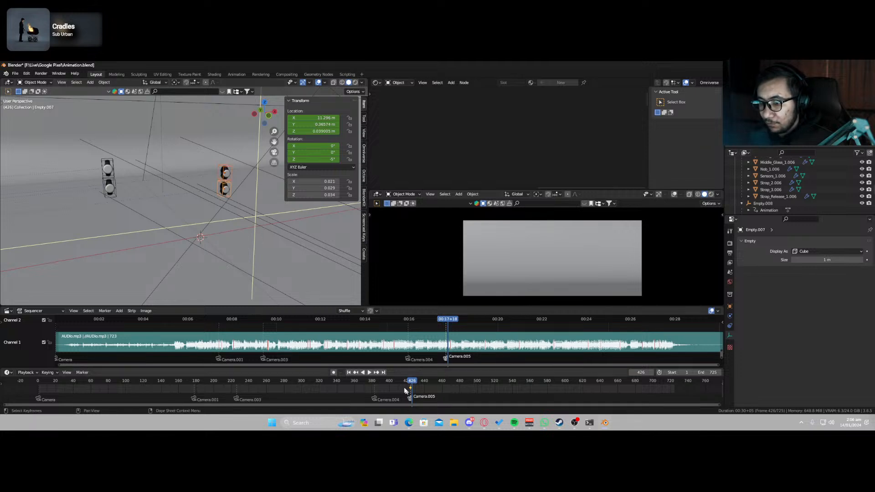
key(x)
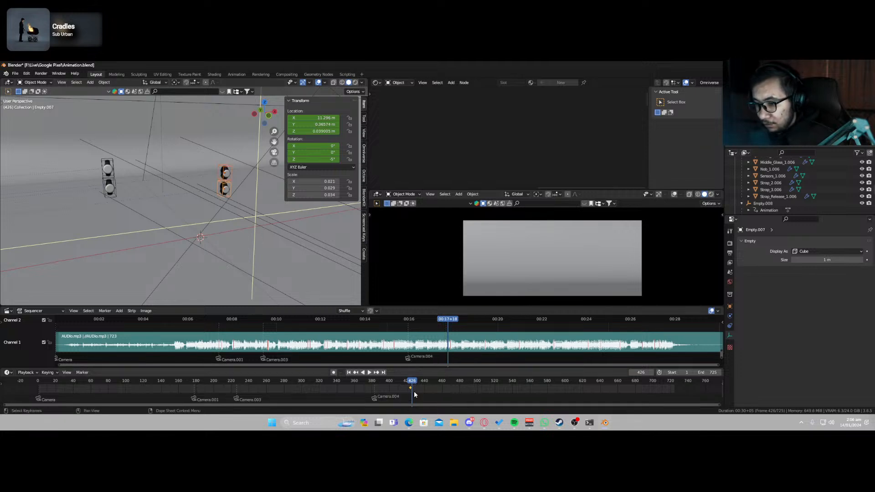
key(ctrl+z)
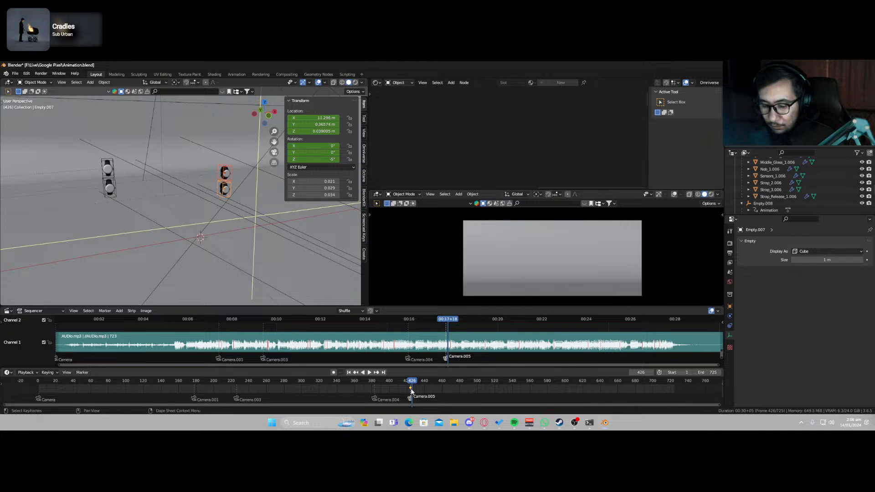
key(g)
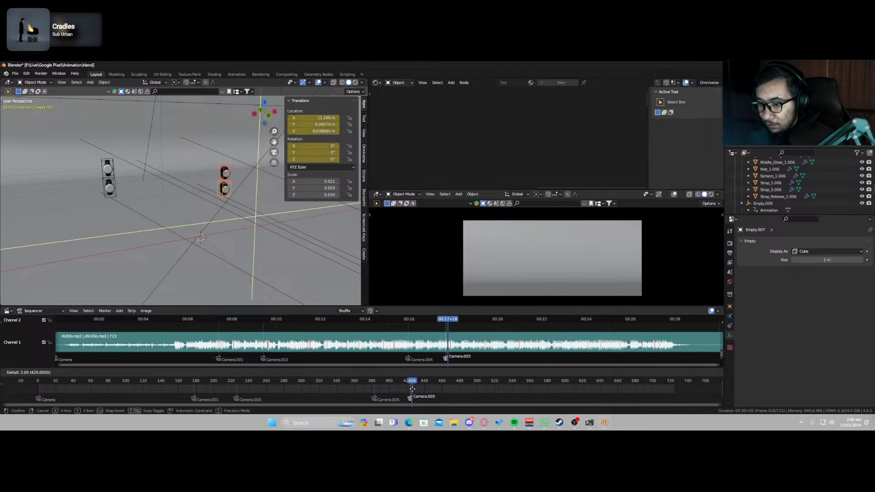
click(412, 389)
At frame 444, slide the right watch pair along the X axis towards the left pair, to about X 11.02 m.
key(space)
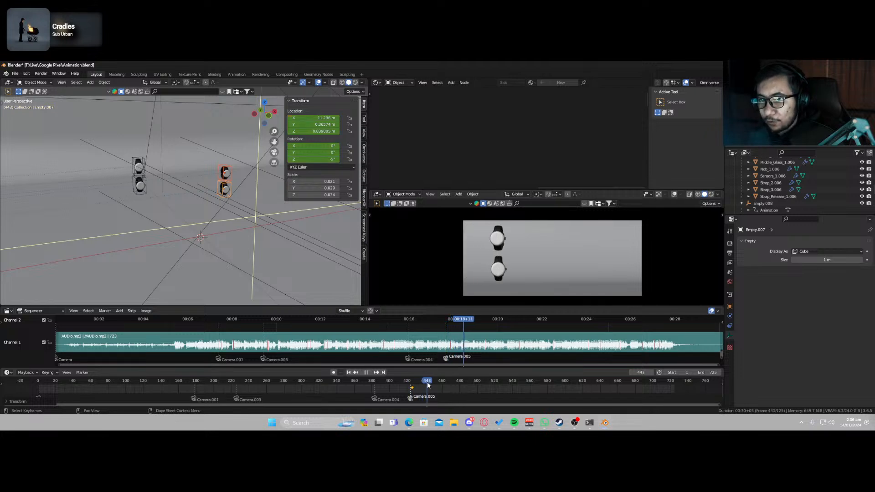
key(space)
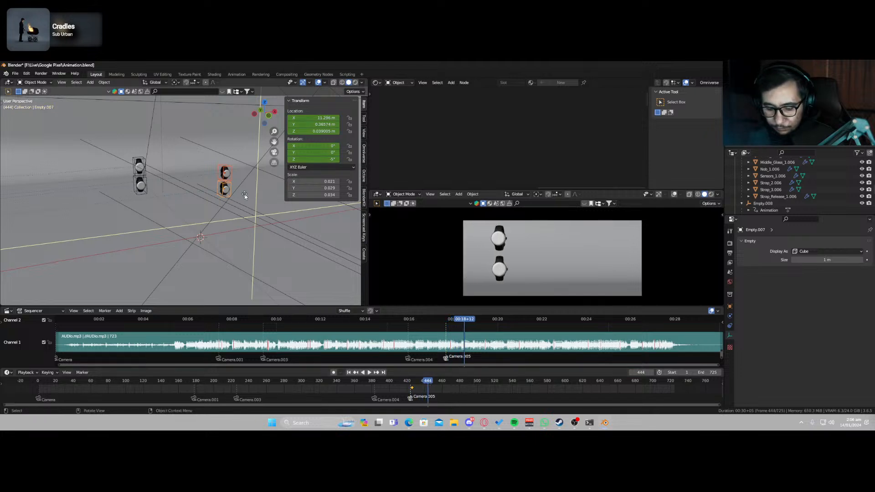
key(g)
key(x)
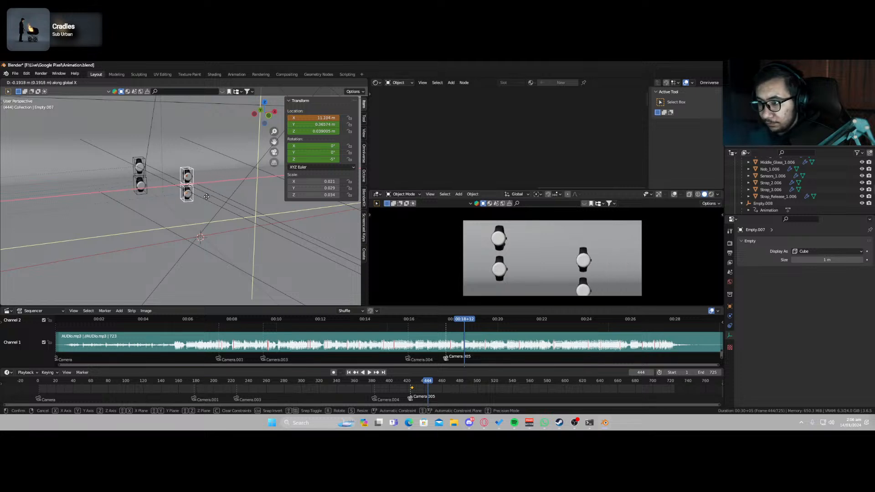
click(207, 200)
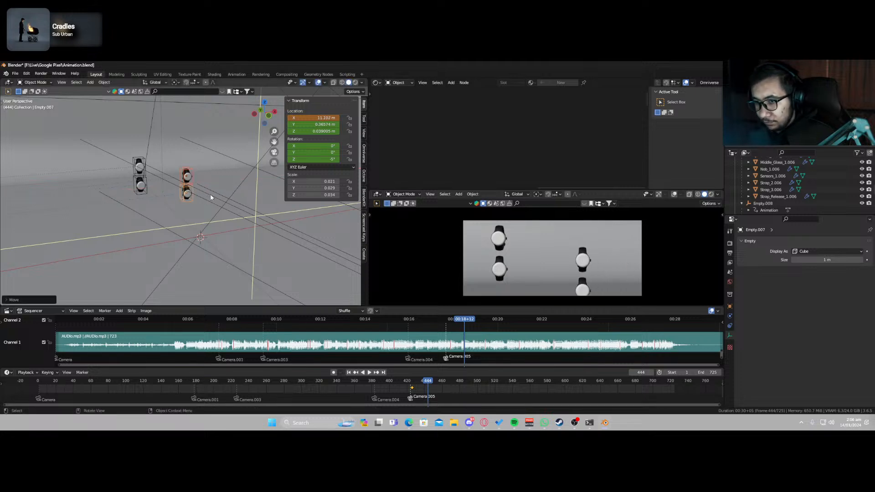
key(g)
key(x)
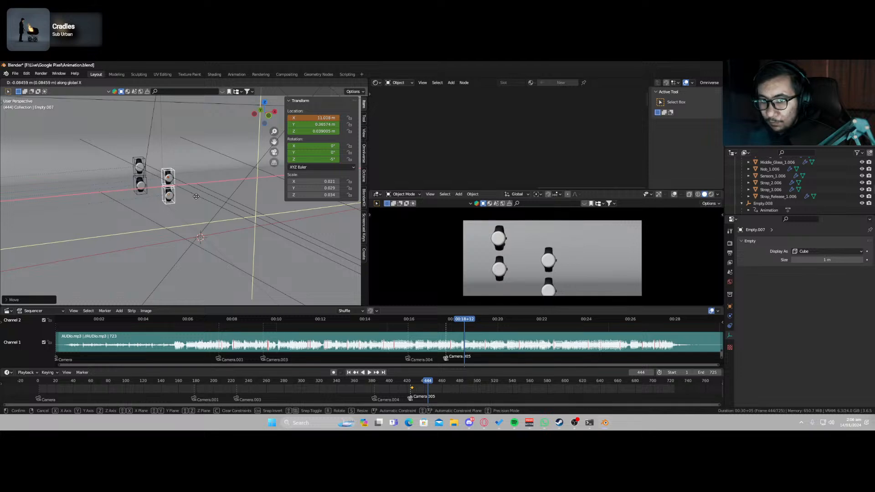
click(197, 199)
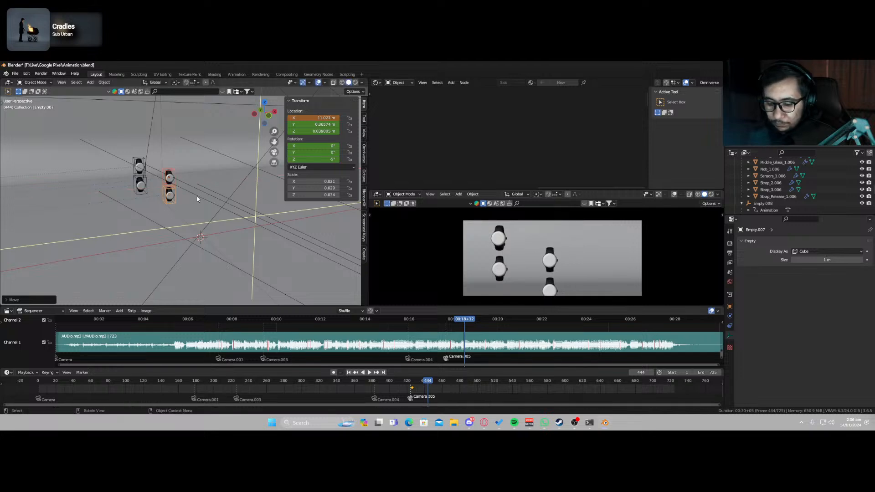
Keyframe the right watch pair's location and rotation at frame 444 and look through the active camera.
key(i)
click(195, 197)
key(KP_0)
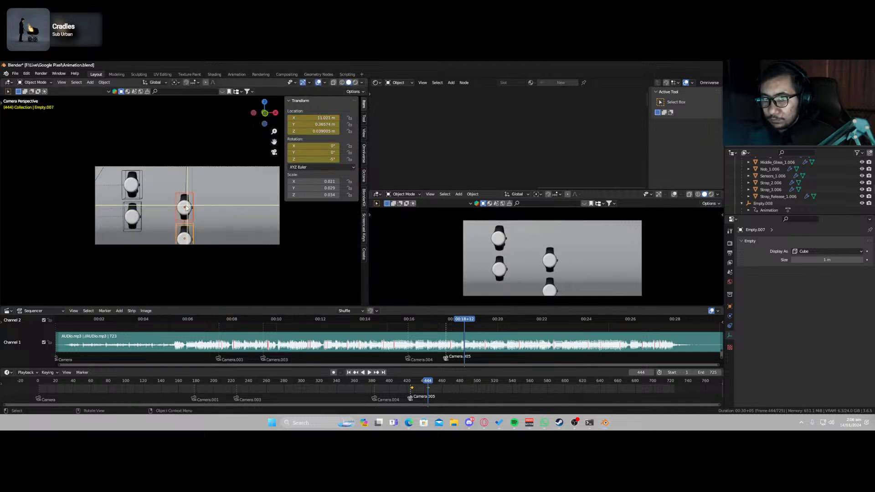
Try to reframe the camera closer to the four watches with Walk Navigation.
key(shift+grave)
key(a)
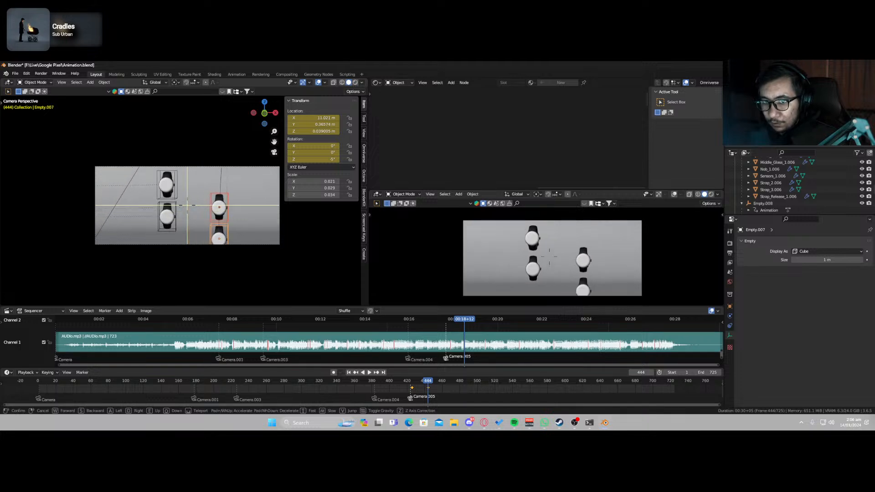
key(e)
key(q)
key(e)
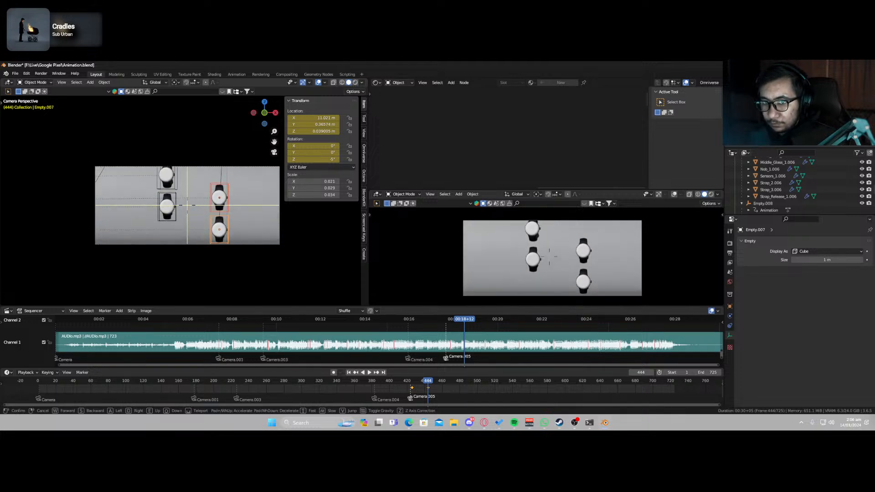
key(e)
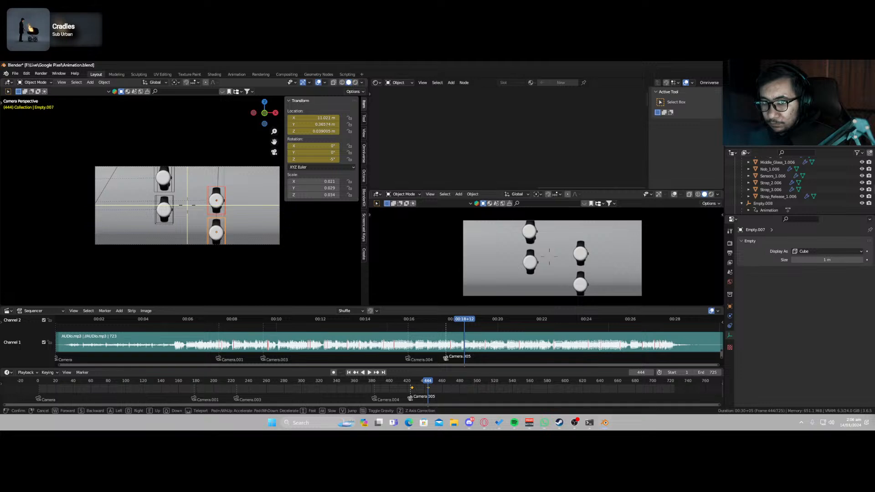
key(s)
key(w)
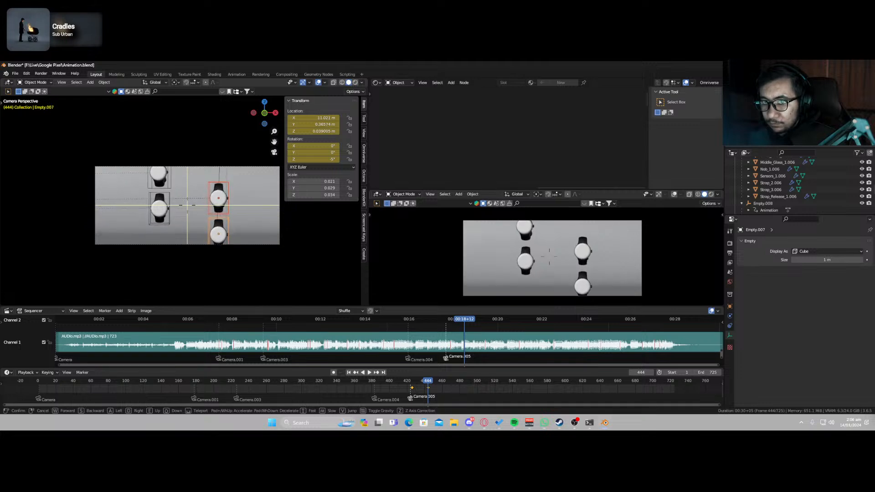
click(198, 209)
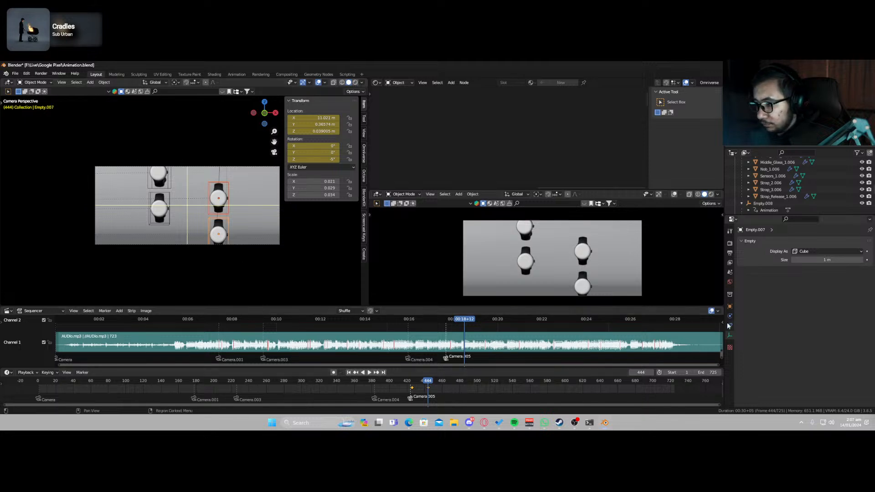
click(730, 307)
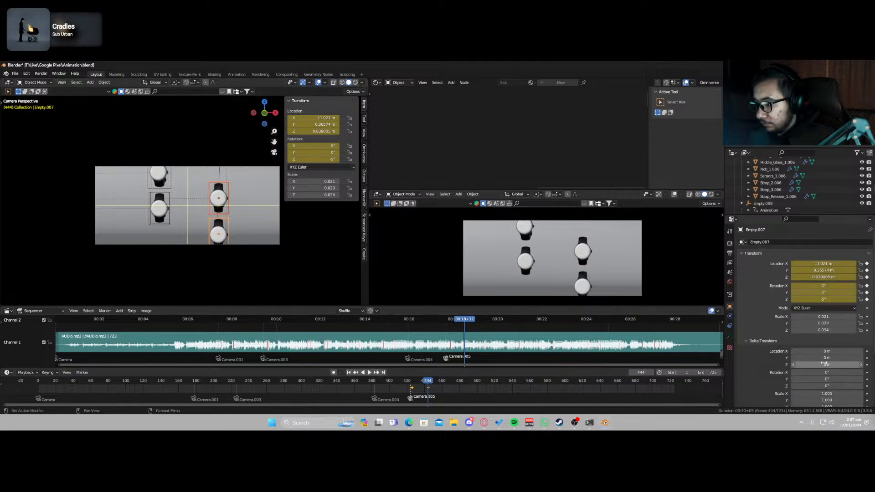
drag(824, 364, 810, 364)
key(ctrl+z)
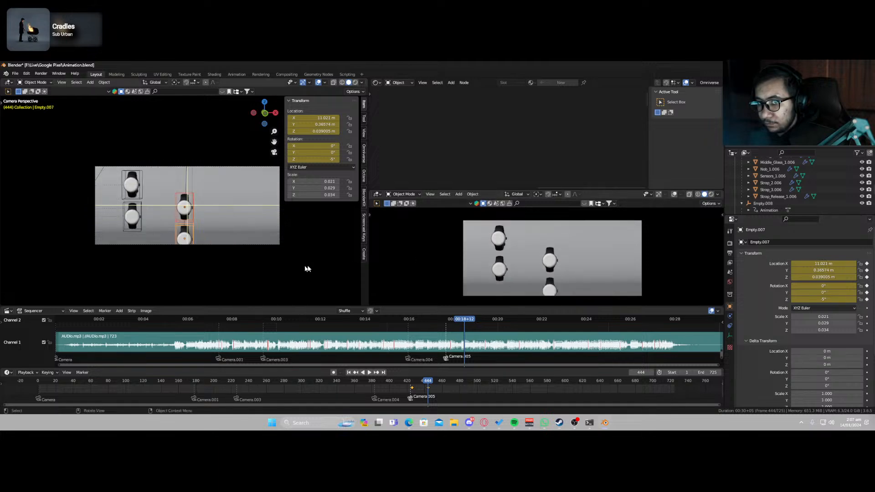
Move Camera.005 along the X axis to about X 10.89 m to reframe the four watches at frame 452.
click(407, 382)
key(space)
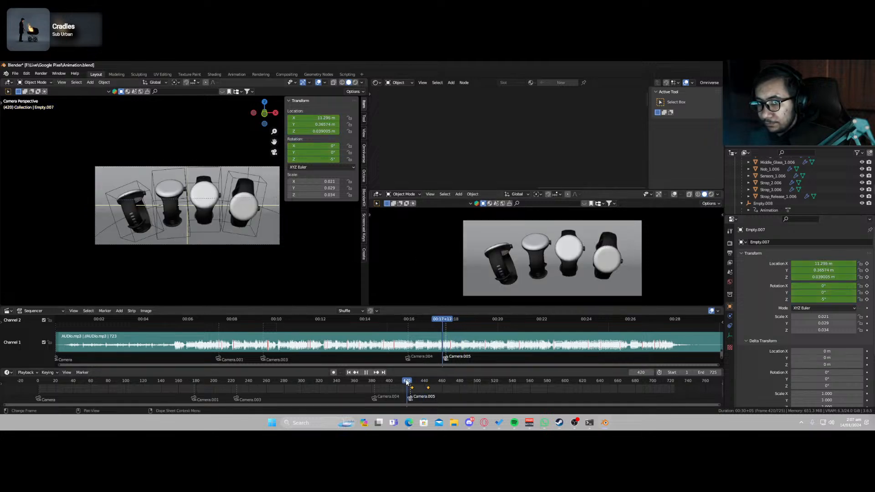
key(space)
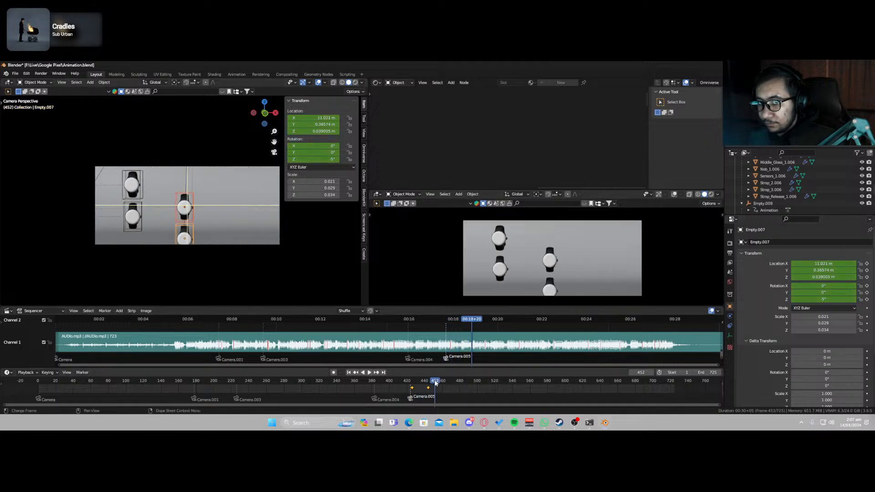
click(246, 245)
key(g)
key(x)
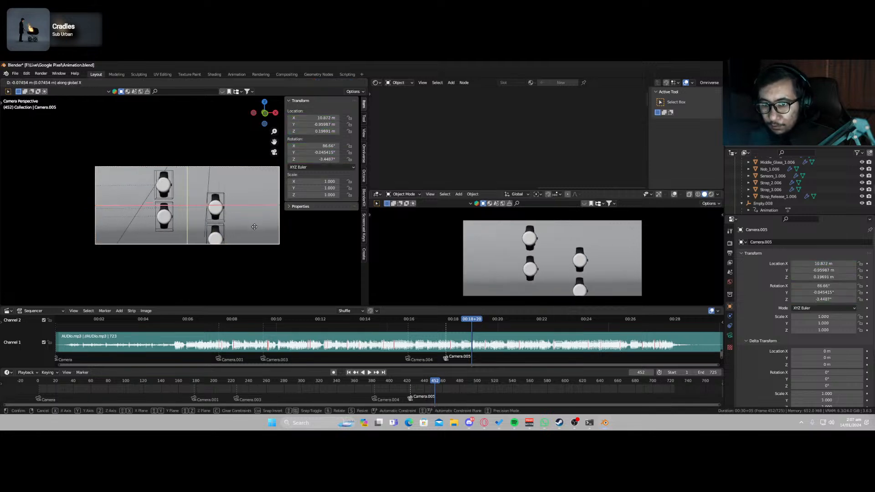
click(252, 227)
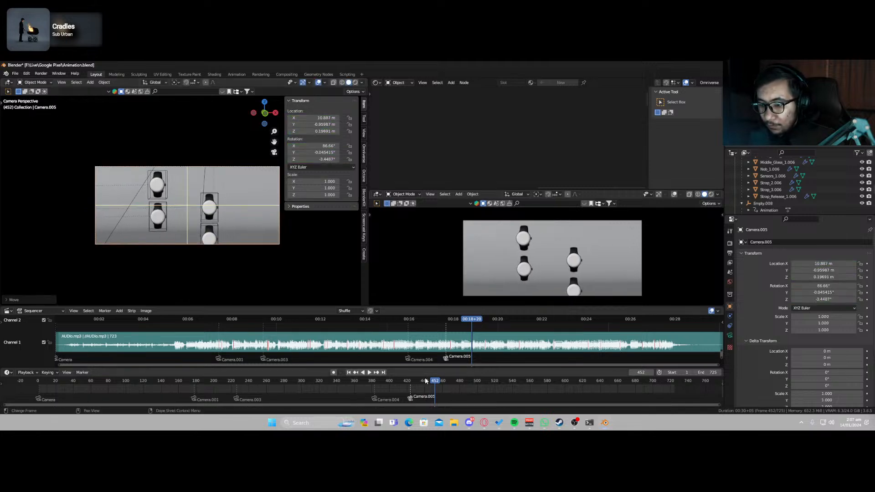
At frame 426, move both empties of the left watch pair along X to about 10.72 m, outside the camera frame.
mouse_move(426, 381)
mouse_down()
mouse_move(409, 383)
mouse_move(426, 382)
mouse_up()
click(163, 196)
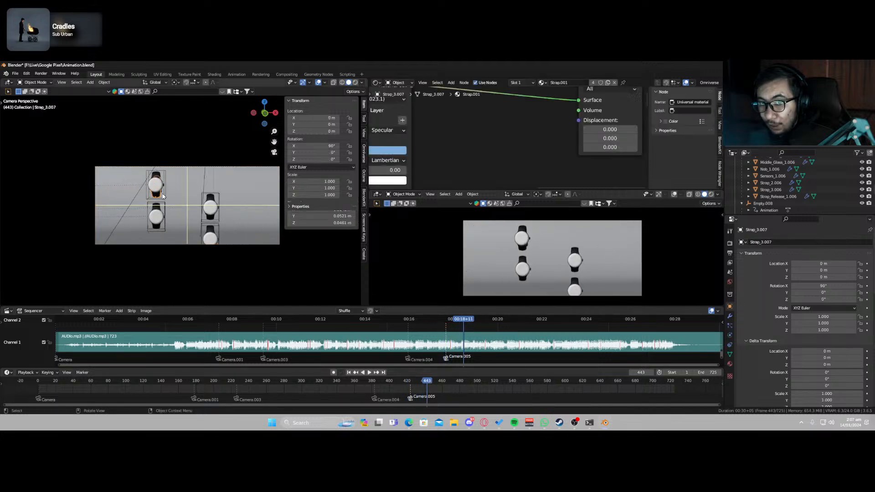
click(165, 206)
click(164, 213)
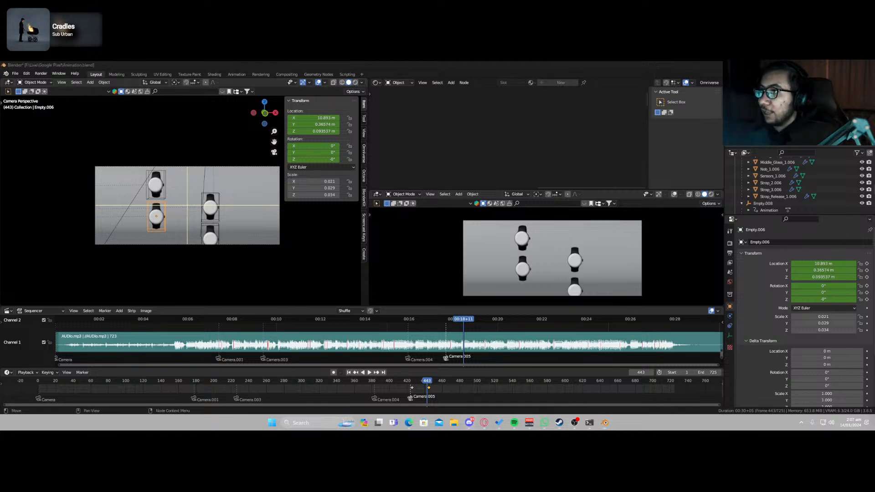
scroll(138, 247, up, 2)
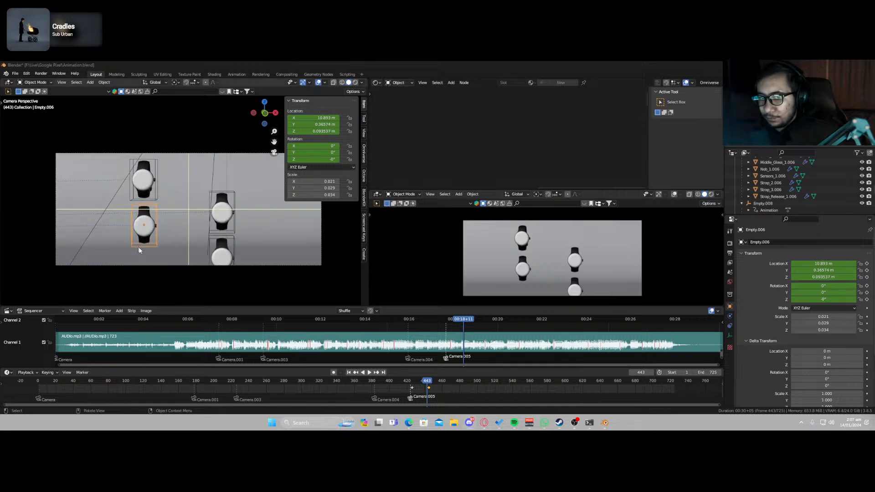
scroll(146, 252, up, 2)
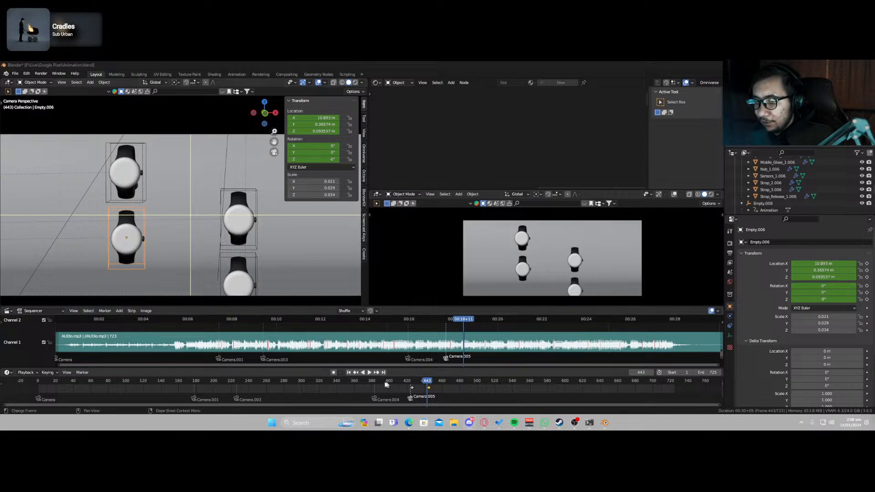
click(356, 373)
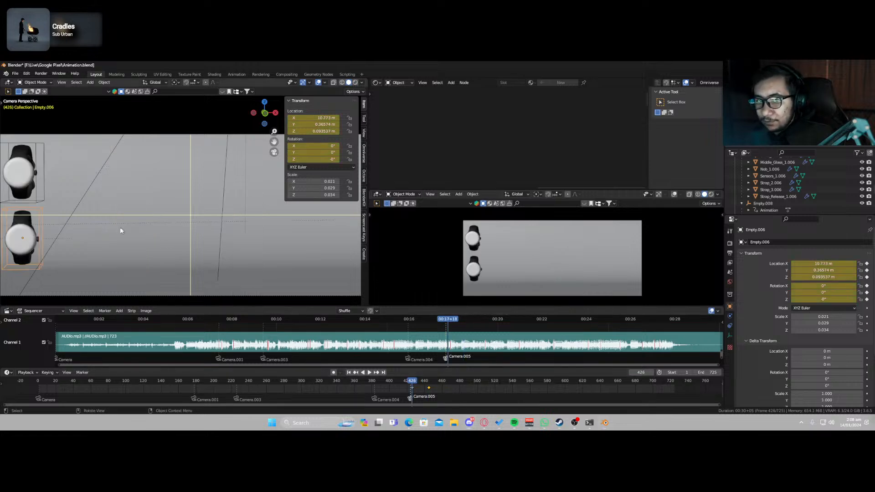
scroll(122, 230, down, 1)
shift+click(64, 202)
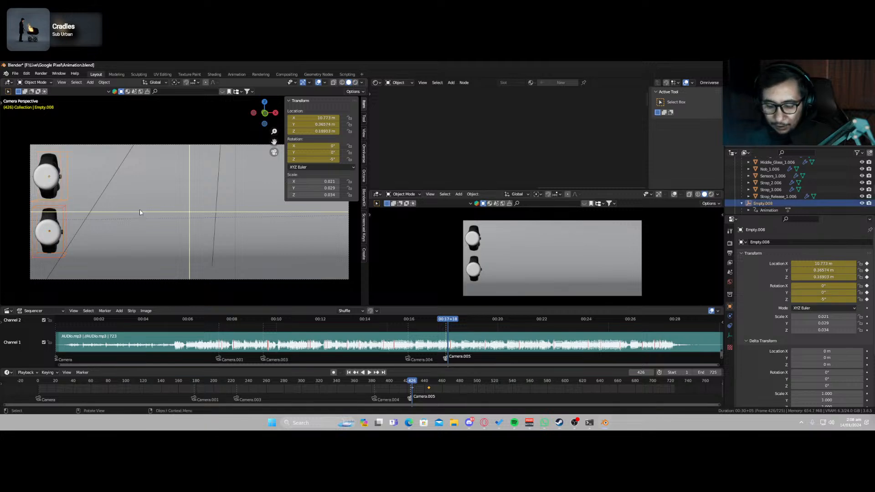
key(g)
click(100, 218)
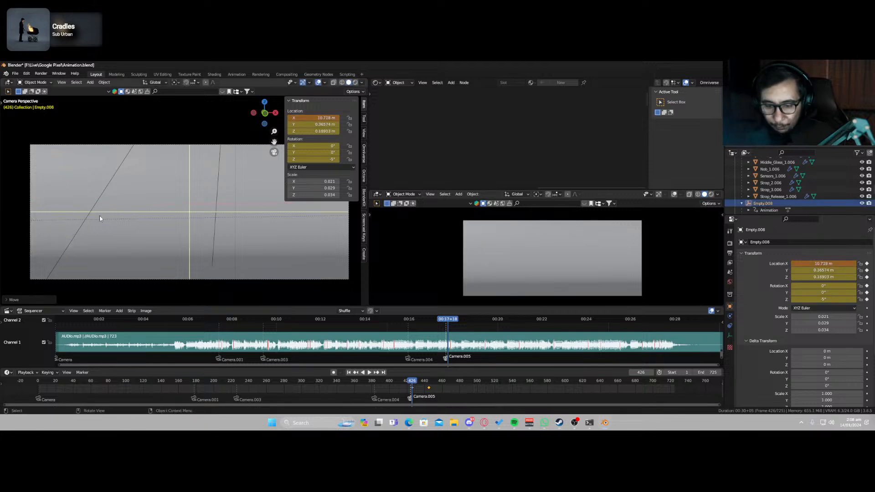
Keyframe the left watch pair's off-camera position at frame 426 and scrub to frame 447 to check the slide-in.
key(i)
click(99, 215)
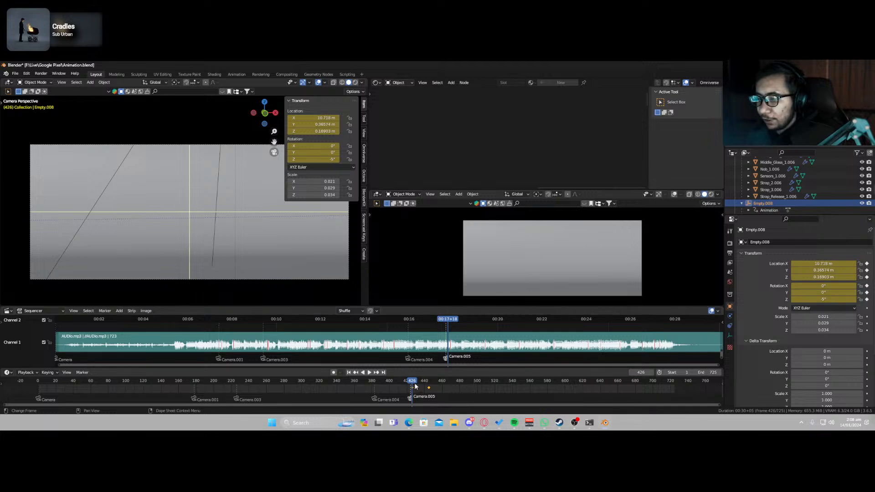
drag(414, 383, 430, 382)
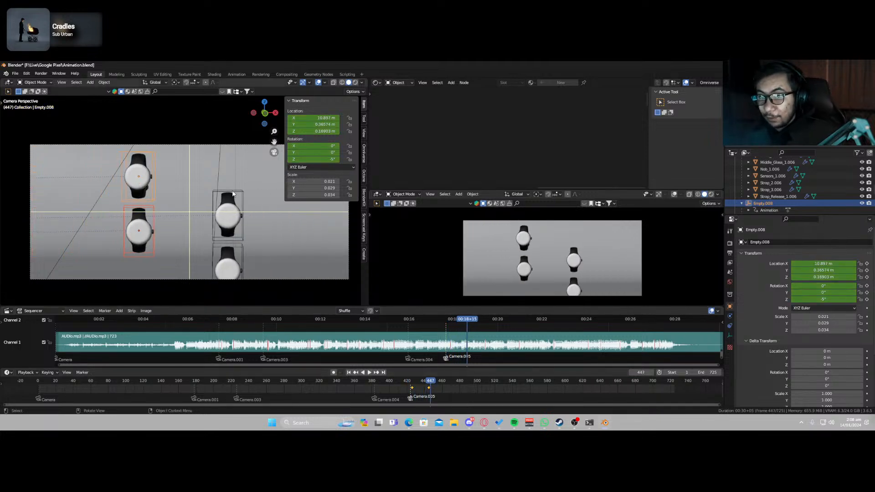
At frame 426, raise both empties of the right watch pair about 0.02 m along Z and keyframe their off-camera position.
click(233, 195)
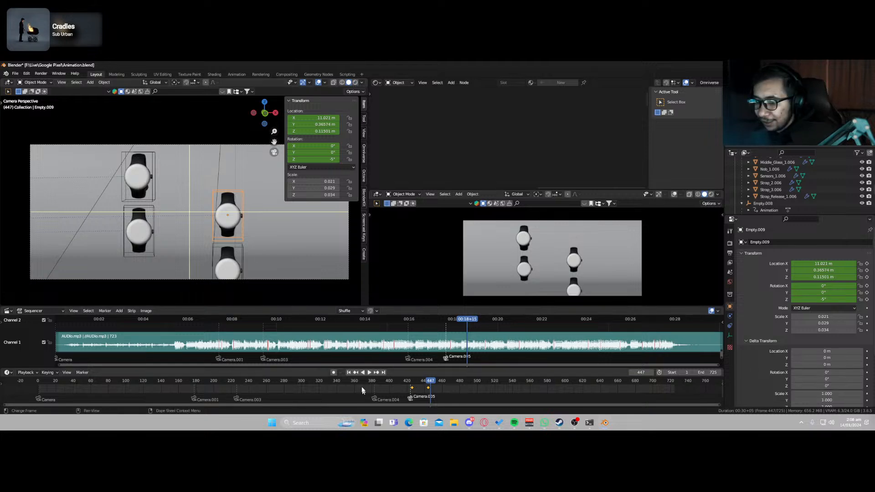
drag(429, 384, 413, 385)
key(space)
key(space)
middle_drag(201, 252, 299, 241)
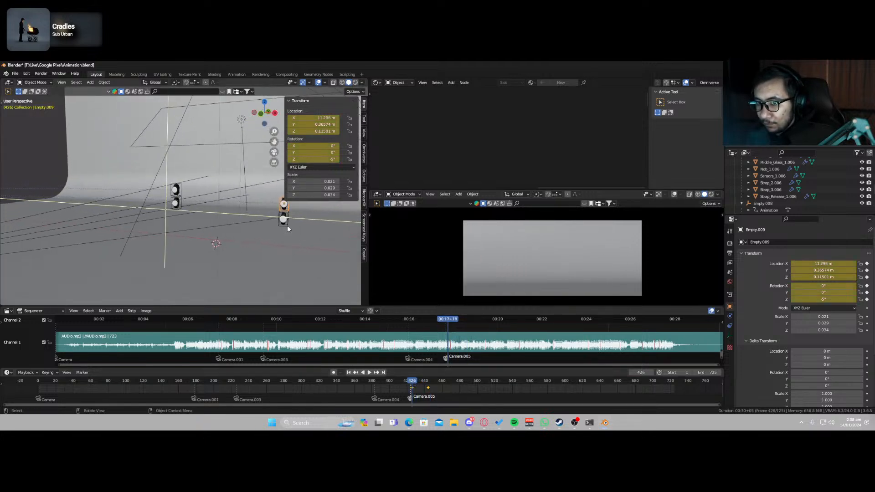
click(287, 227)
key(g)
key(z)
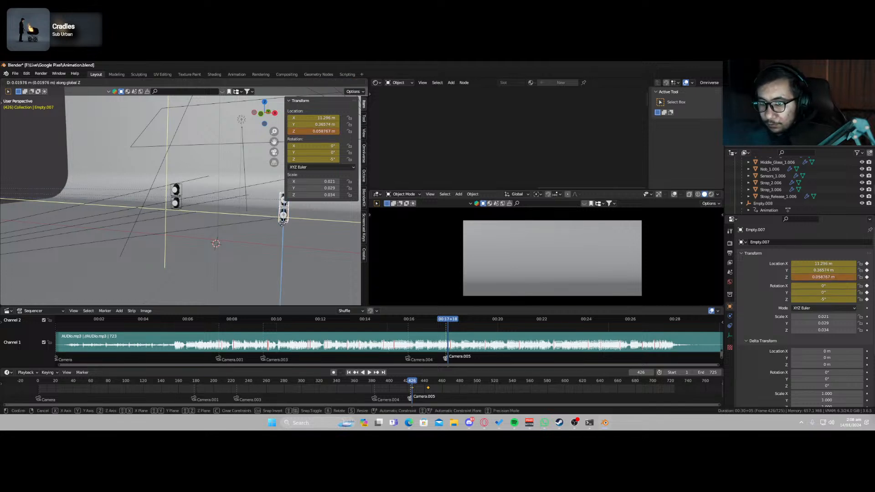
click(283, 219)
key(i)
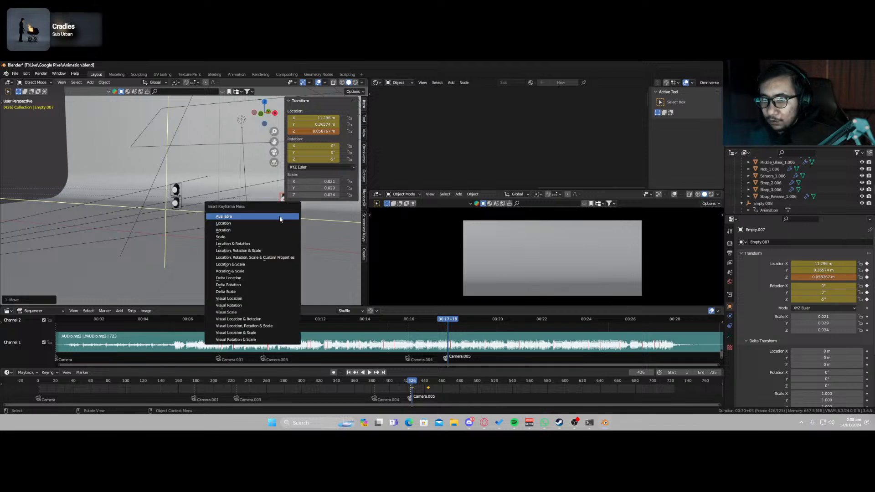
click(279, 216)
At frame 444, raise the right watch pair along Z until the lower empty is at about 0.067 m, and keyframe it.
click(376, 373)
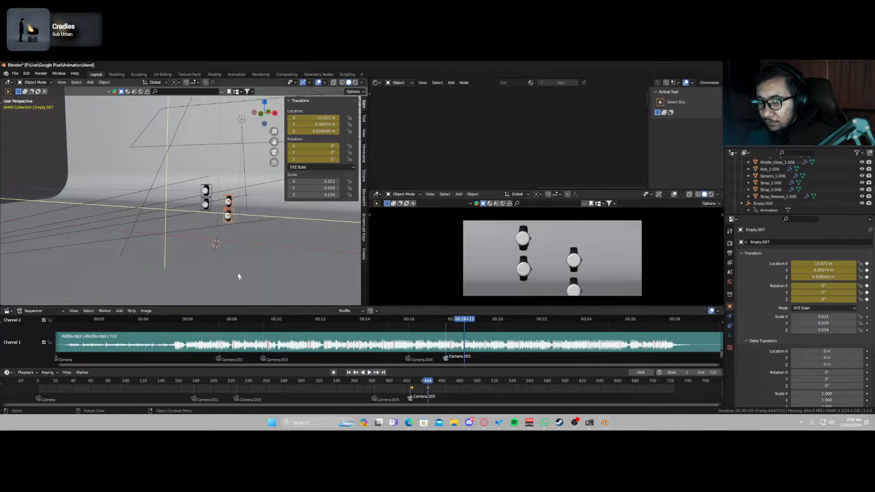
key(g)
key(z)
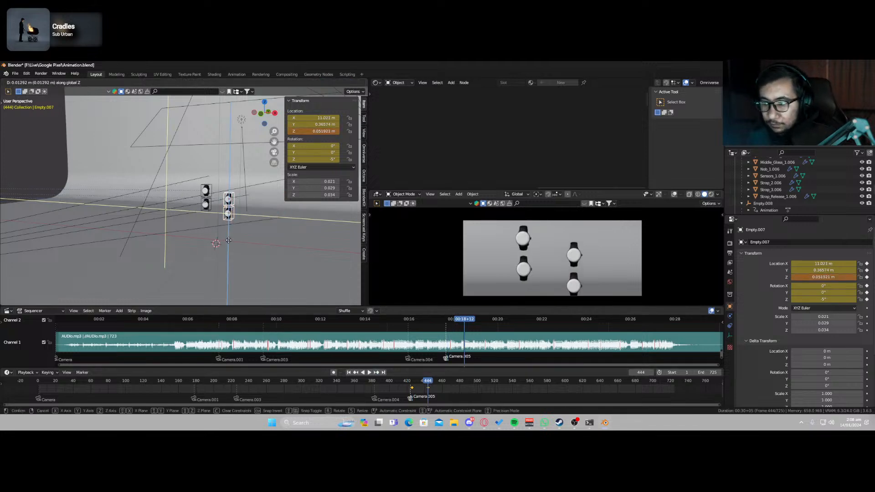
click(229, 240)
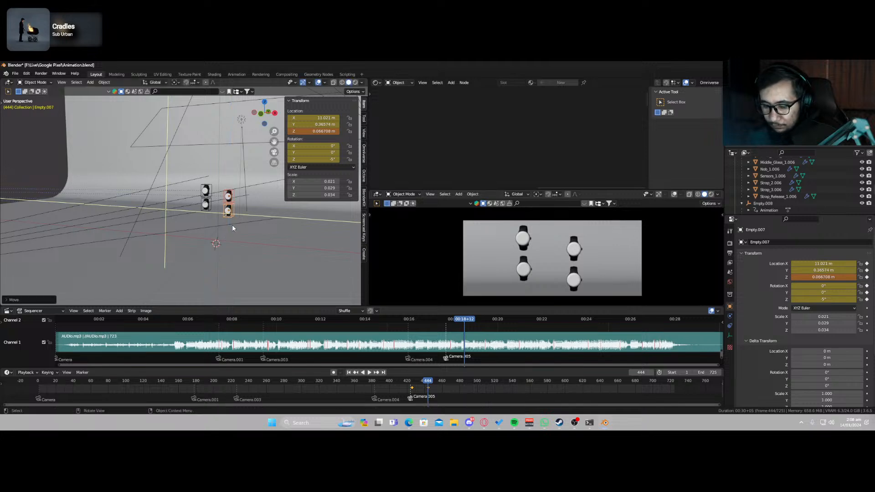
key(i)
click(232, 227)
In the camera view at frame 444, move the right watch pair along X to about 10.98 m and keyframe the position.
key(KP_0)
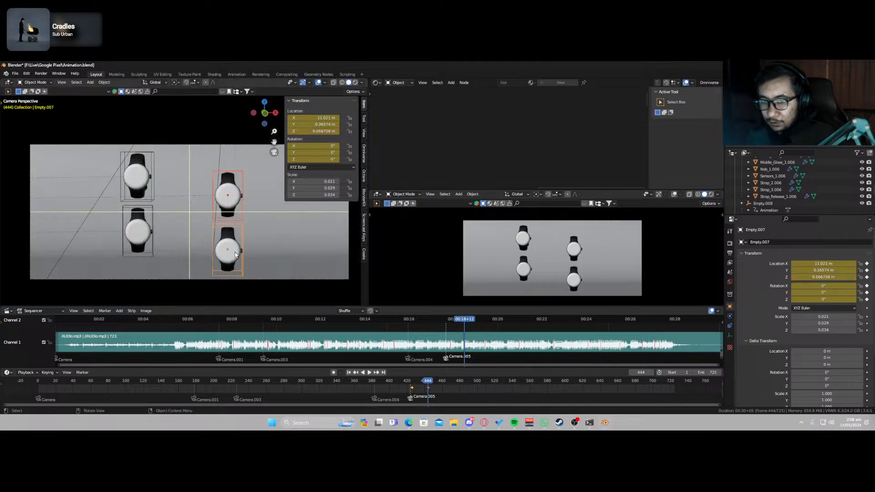
key(Home)
key(g)
key(x)
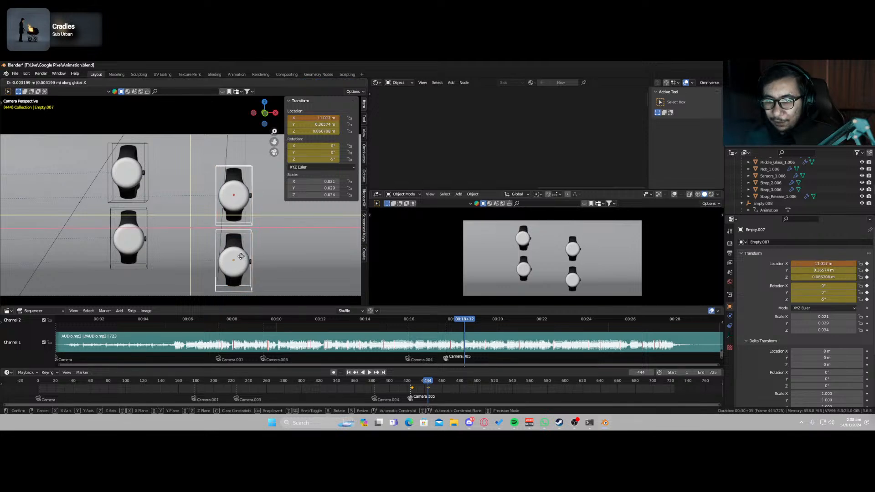
click(210, 254)
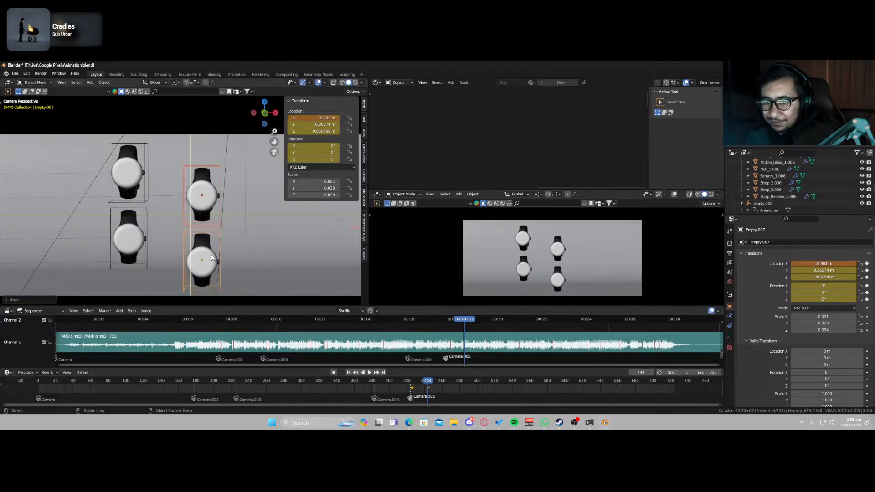
key(i)
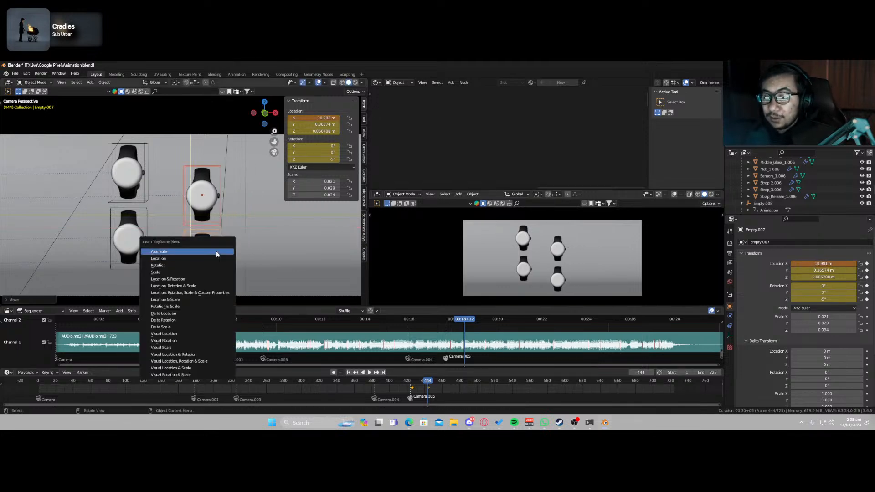
click(216, 253)
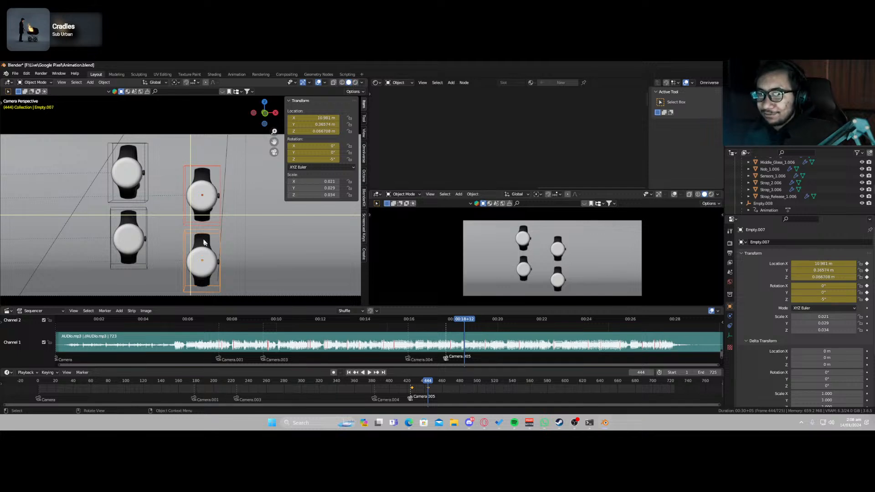
Offset only the upper watch of the right pair along X to about 11.009 m and keyframe it at frame 444.
scroll(194, 247, up, 1)
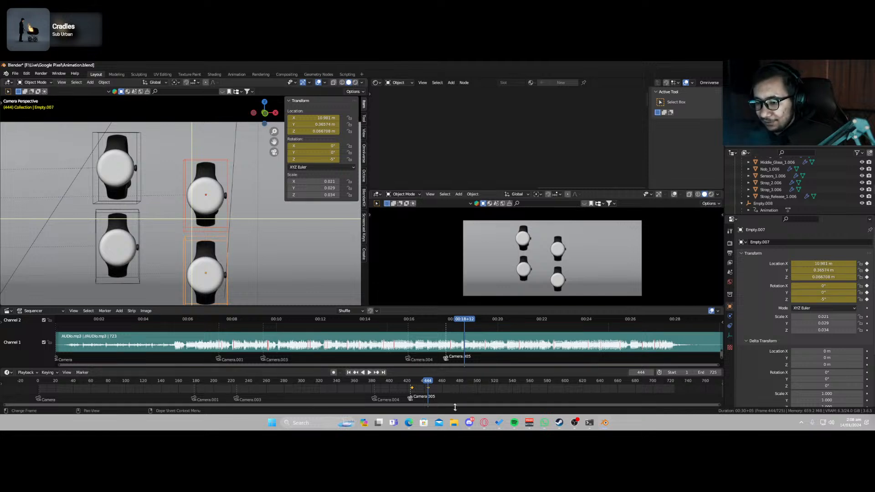
click(228, 253)
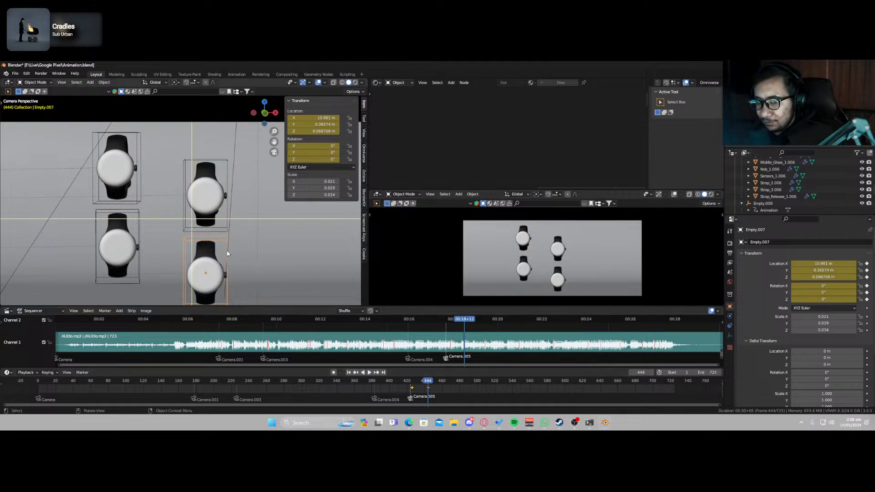
click(228, 226)
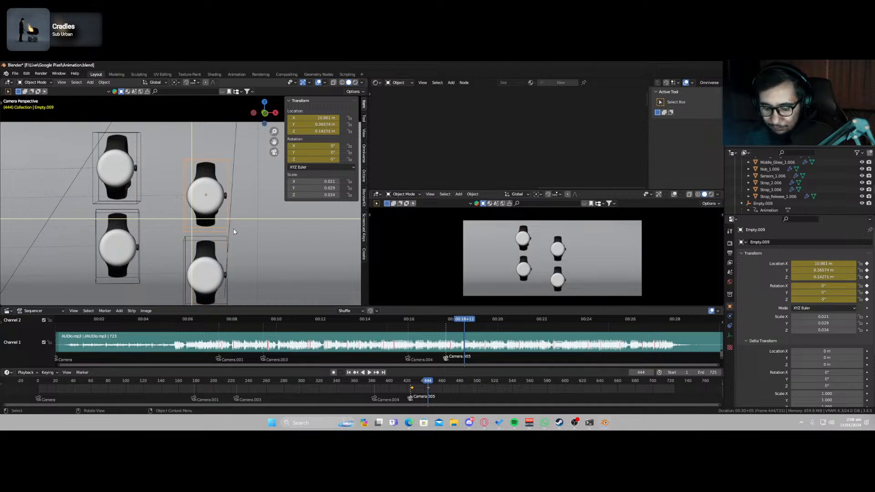
key(g)
key(x)
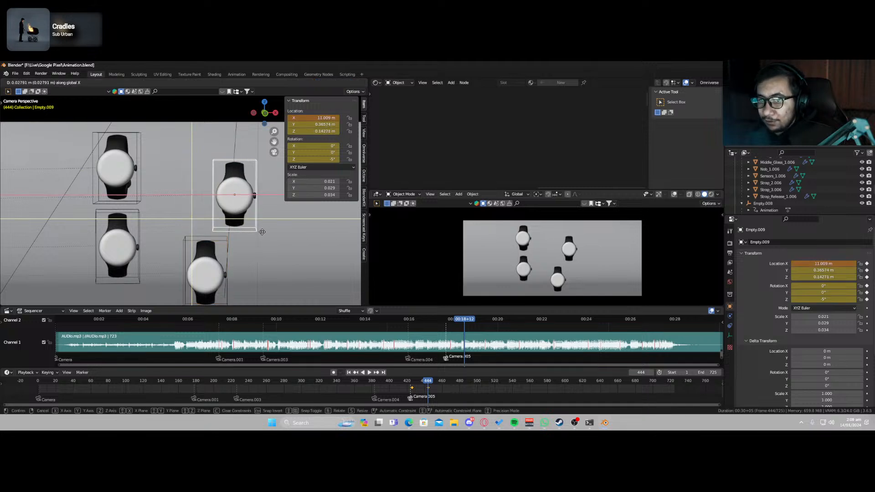
click(261, 232)
key(i)
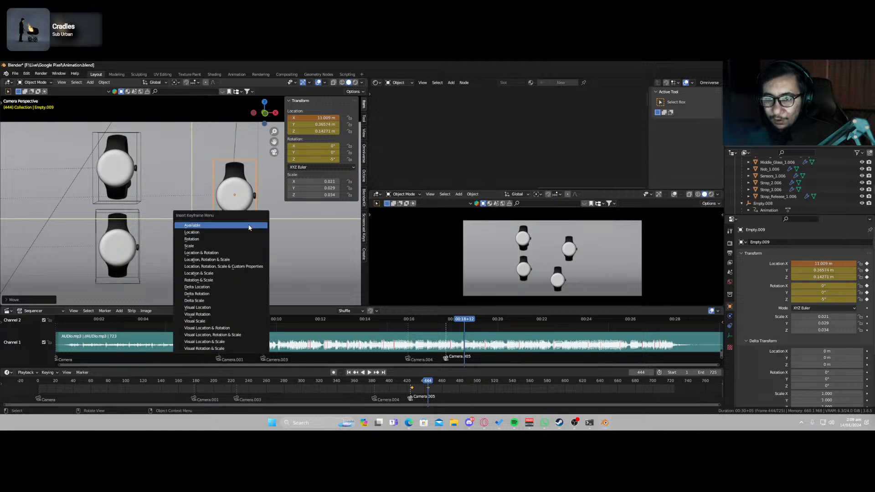
click(241, 231)
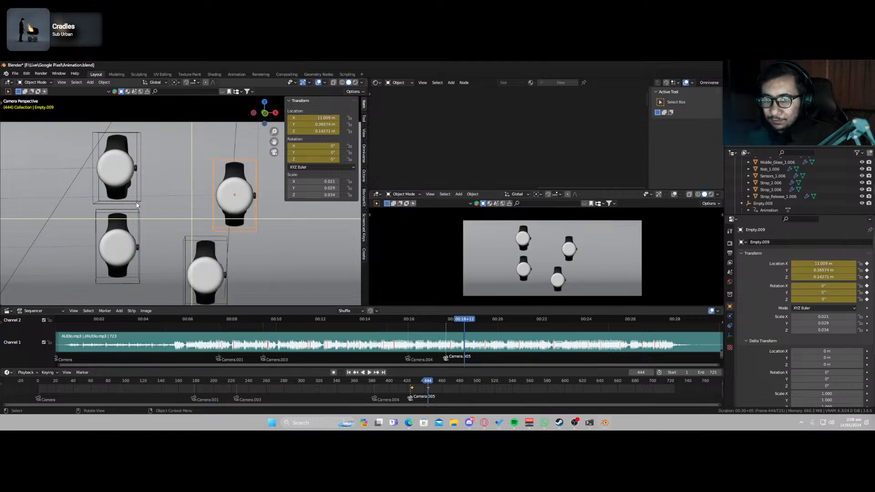
Offset the upper watch of the left pair along X to about 10.856 m and keyframe it at frame 444.
click(138, 217)
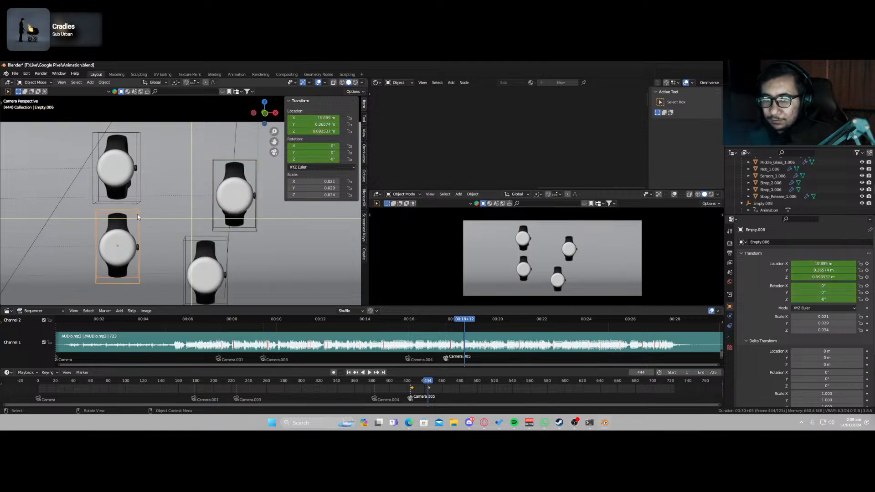
click(138, 205)
key(g)
key(x)
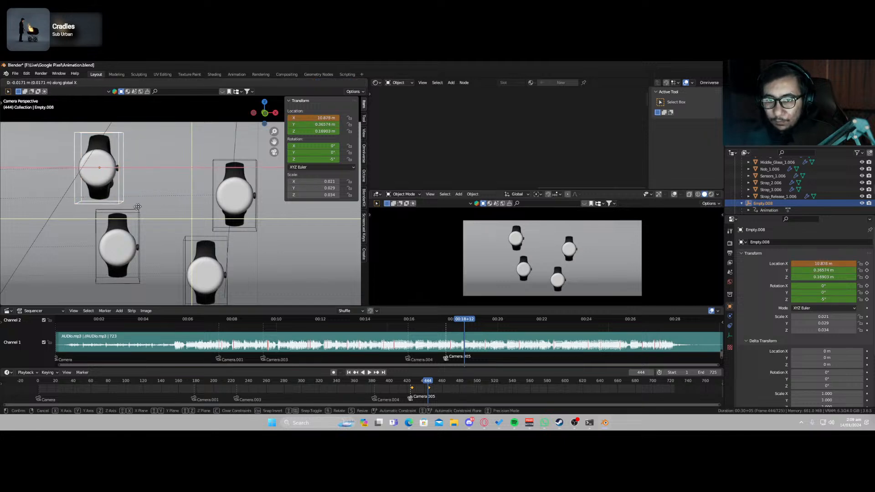
click(117, 214)
key(i)
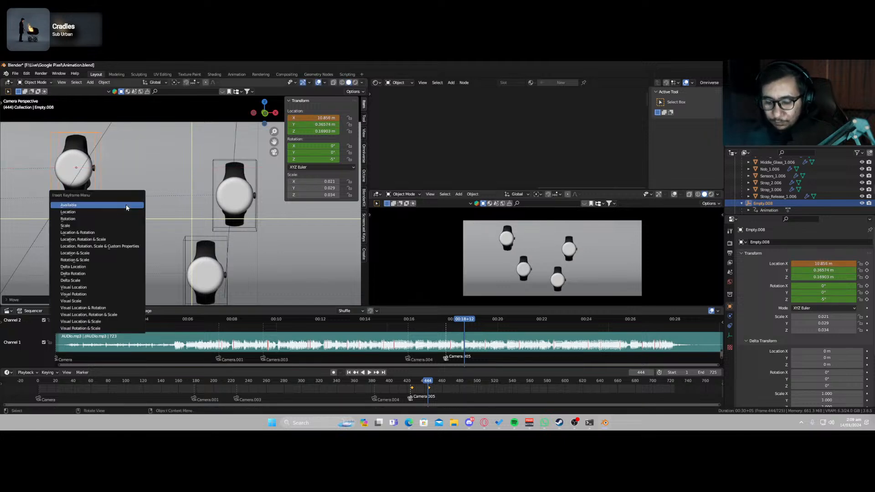
click(126, 207)
key(space)
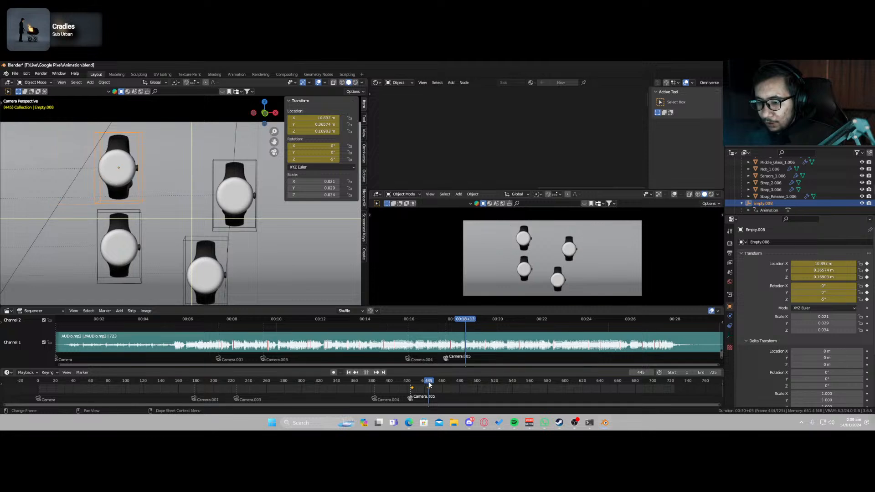
scroll(447, 385, up, 5)
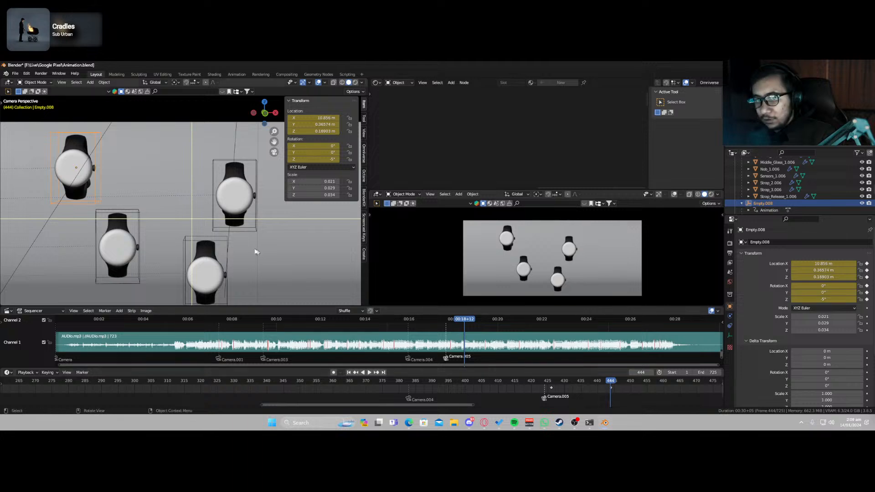
Check the right watches' keyframes, save the file, and replay the slide-in of all four watches from frame 424.
click(239, 231)
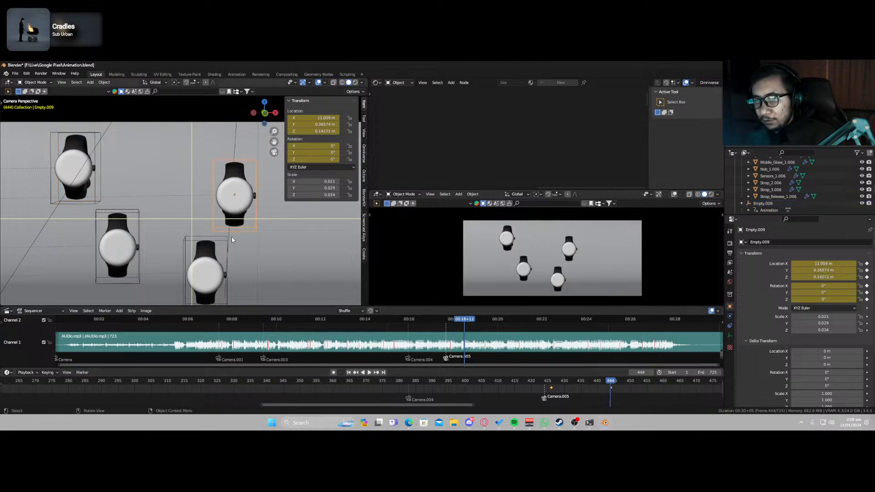
click(228, 239)
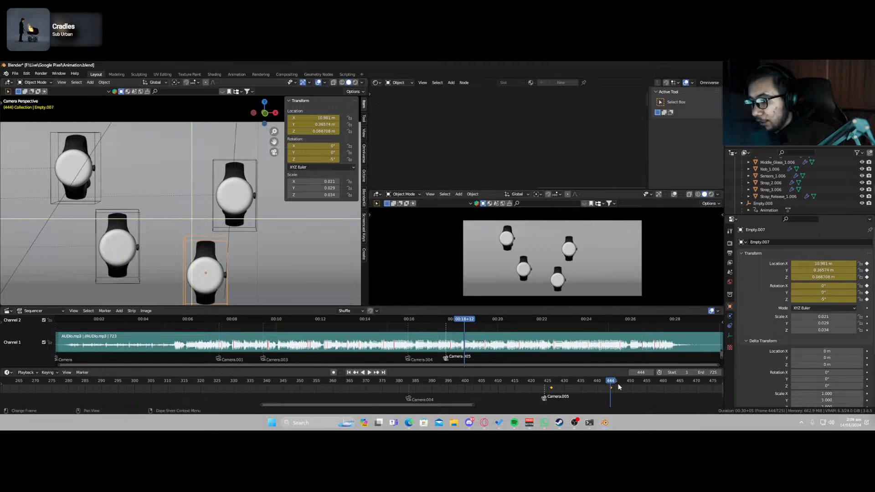
mouse_move(610, 382)
mouse_down()
mouse_move(580, 383)
mouse_move(623, 382)
mouse_move(530, 386)
mouse_move(544, 386)
mouse_up()
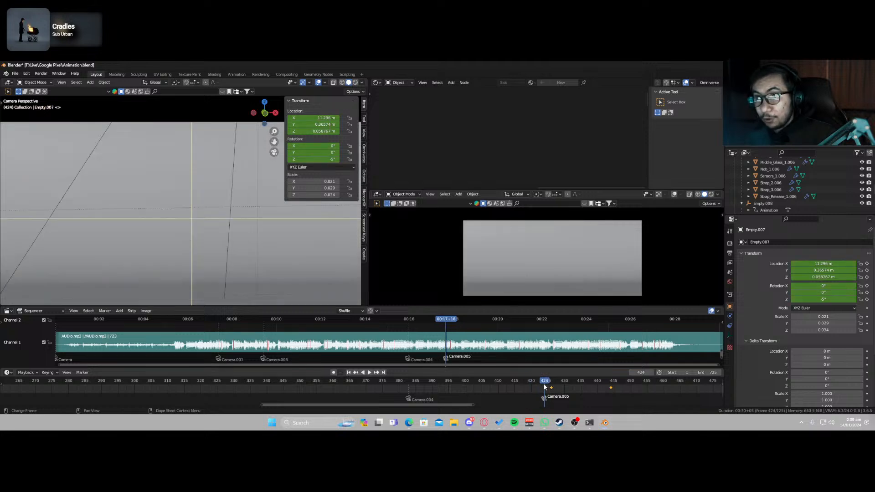
key(ctrl+s)
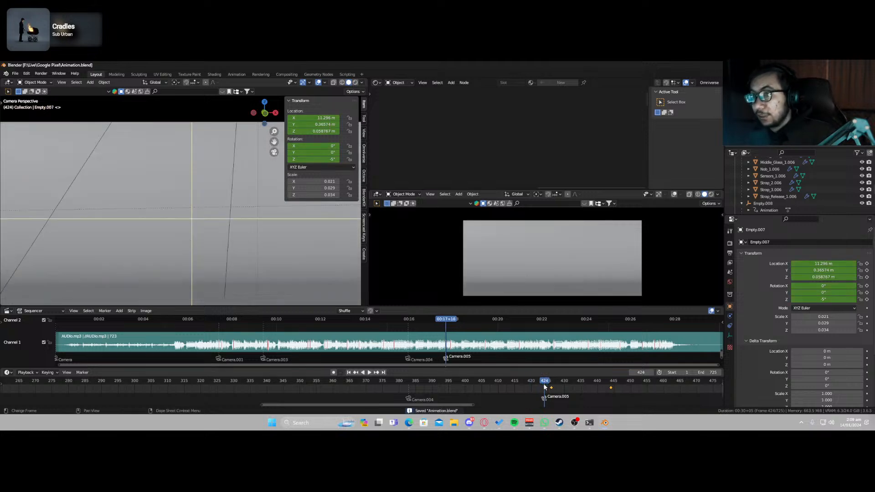
drag(545, 387, 617, 386)
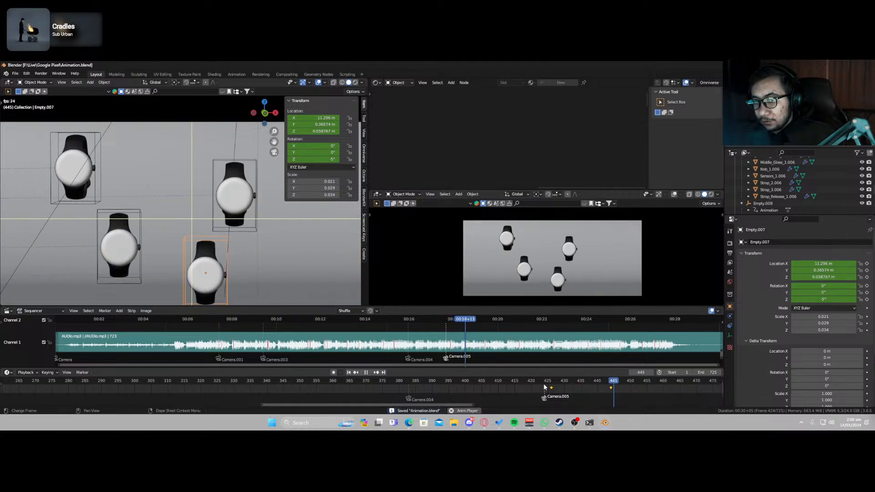
Shift both keyframes of the upper-left watch later, to frames 433 and 451, and play the slide-in from frame 424.
click(140, 231)
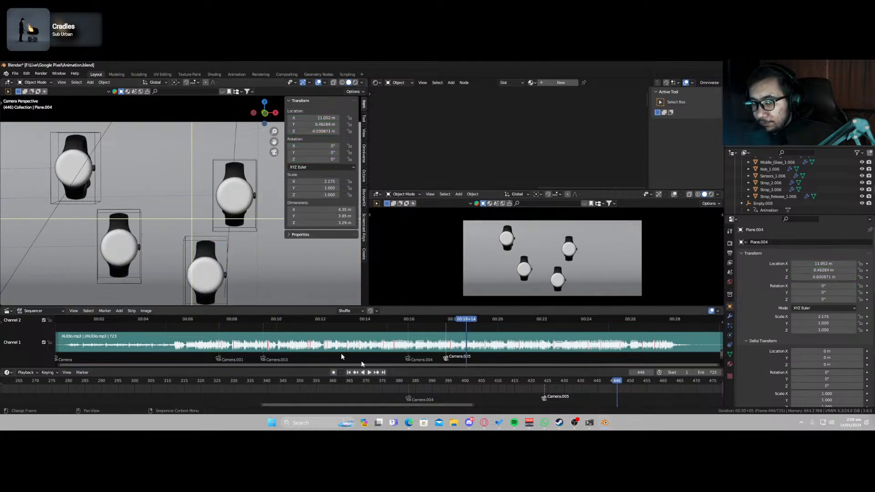
click(140, 277)
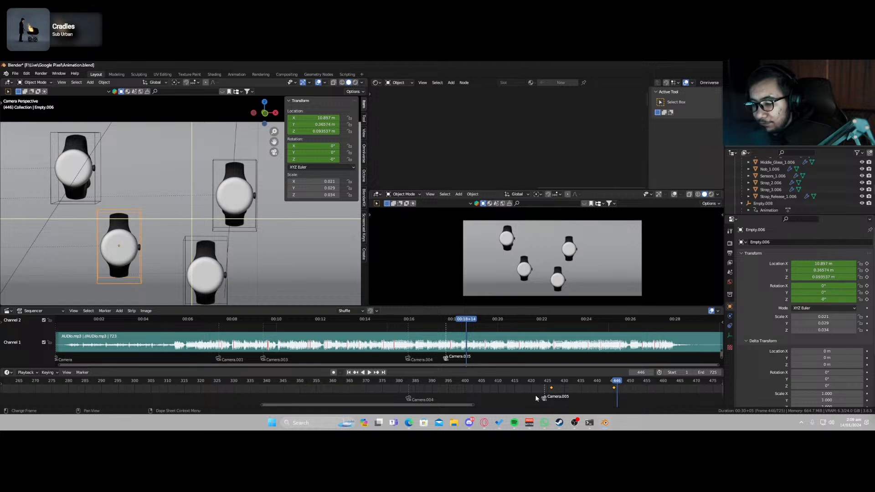
click(97, 183)
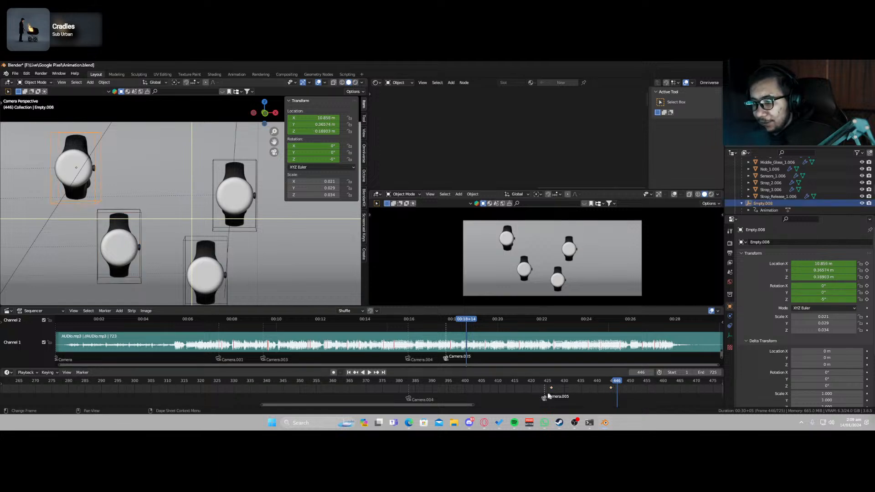
drag(541, 385, 634, 393)
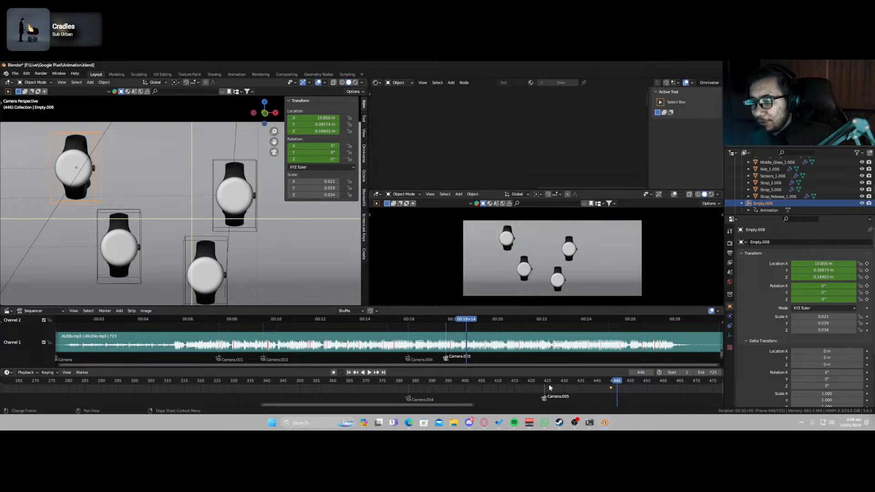
key(g)
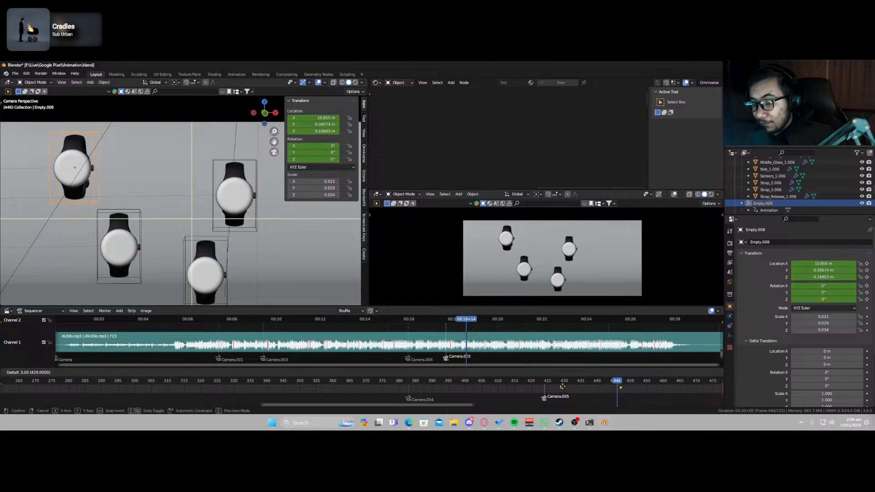
click(576, 389)
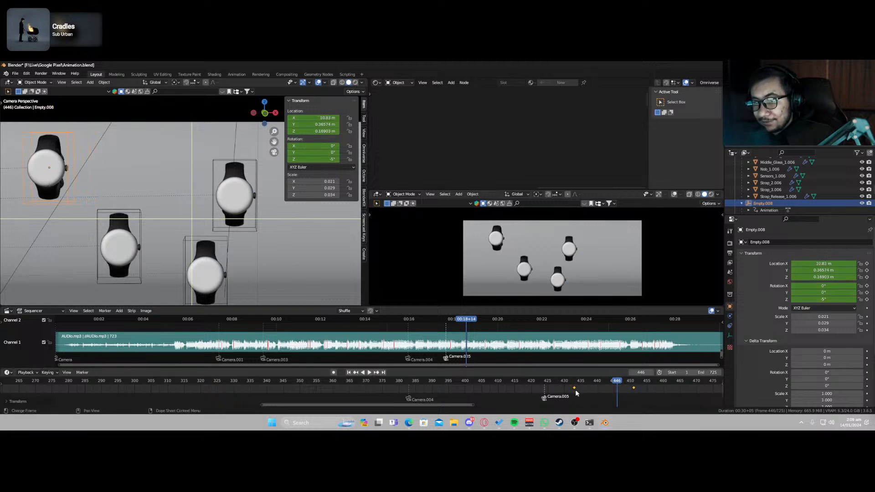
click(545, 382)
key(space)
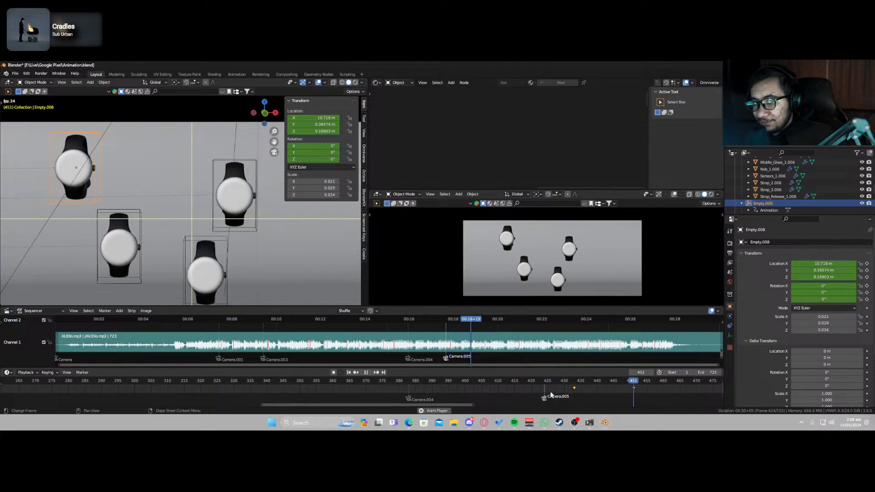
Move the upper-left watch's end keyframe to frame 445 and replay the slide-in.
key(space)
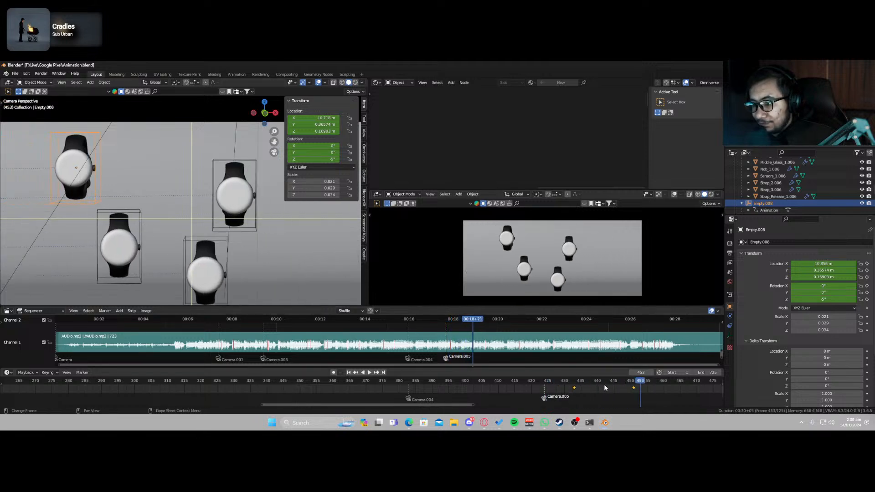
drag(633, 388, 614, 390)
drag(537, 383, 531, 383)
key(space)
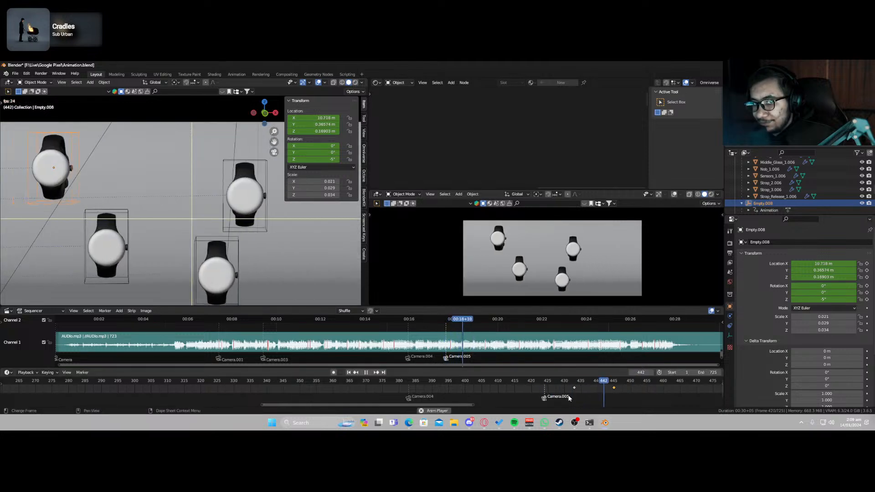
key(space)
Move the lower-right watch's start keyframe to frame 429 and its end keyframe to frame 443, and replay the slide-in.
click(214, 255)
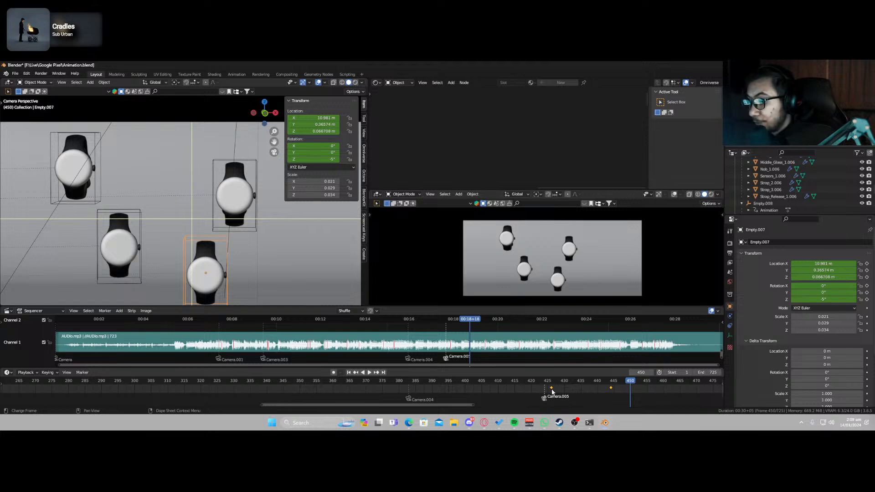
drag(551, 388, 563, 390)
click(576, 391)
drag(619, 388, 604, 391)
click(529, 381)
key(space)
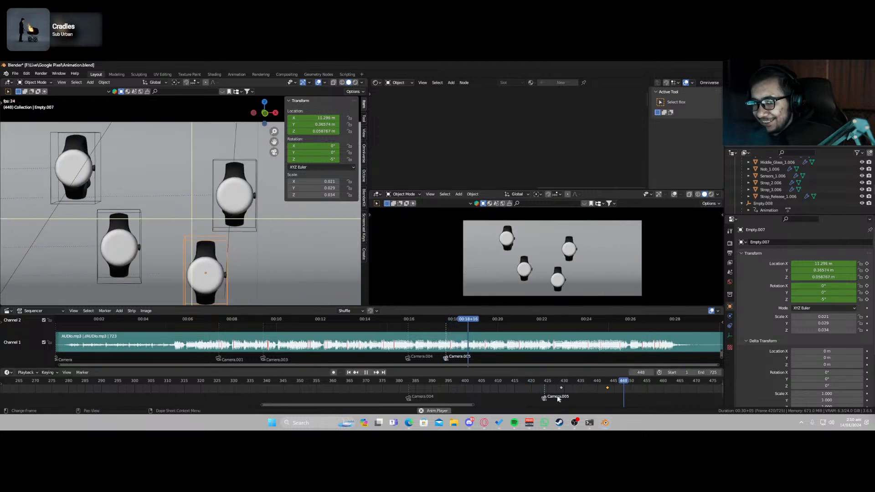
key(space)
Shift both keyframes of the upper-right watch to frames 432 and 450, replay the slide-in, and save the file.
click(253, 230)
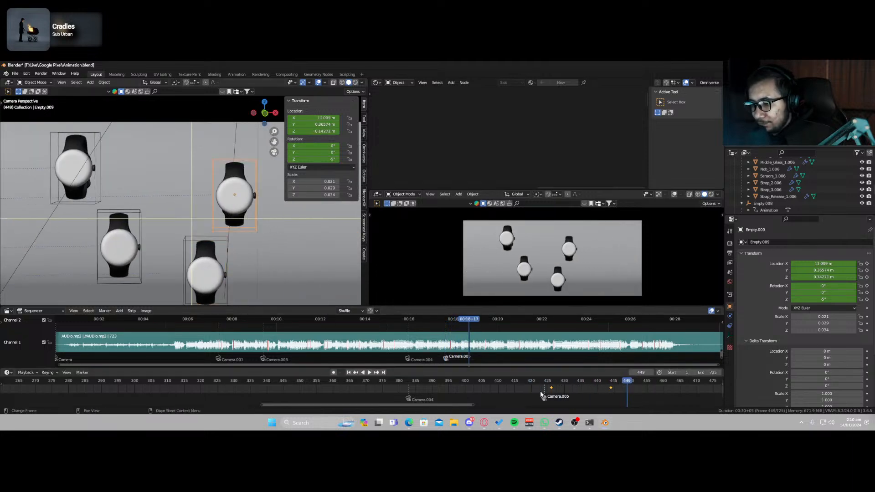
drag(541, 394, 627, 385)
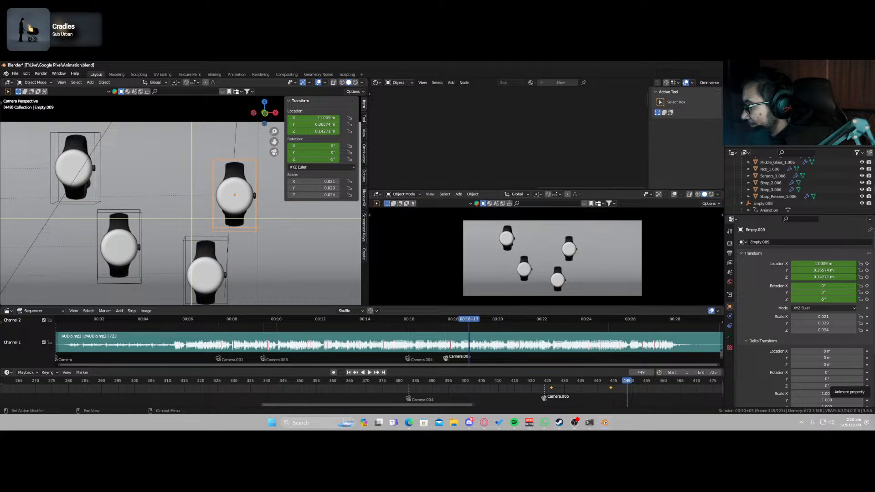
drag(551, 388, 572, 390)
click(531, 380)
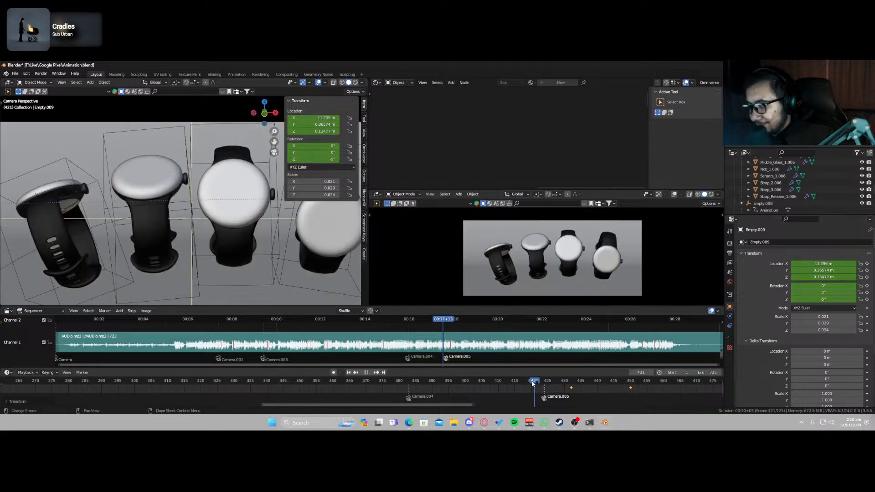
key(space)
key(space)
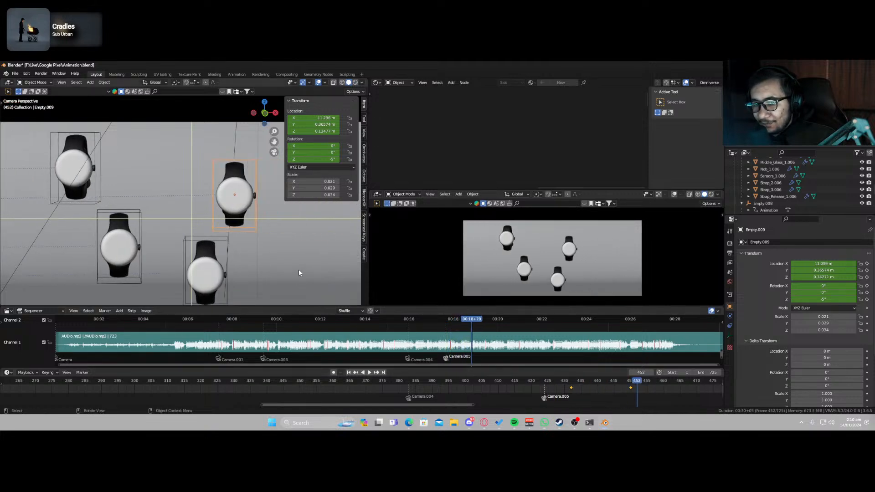
key(ctrl+s)
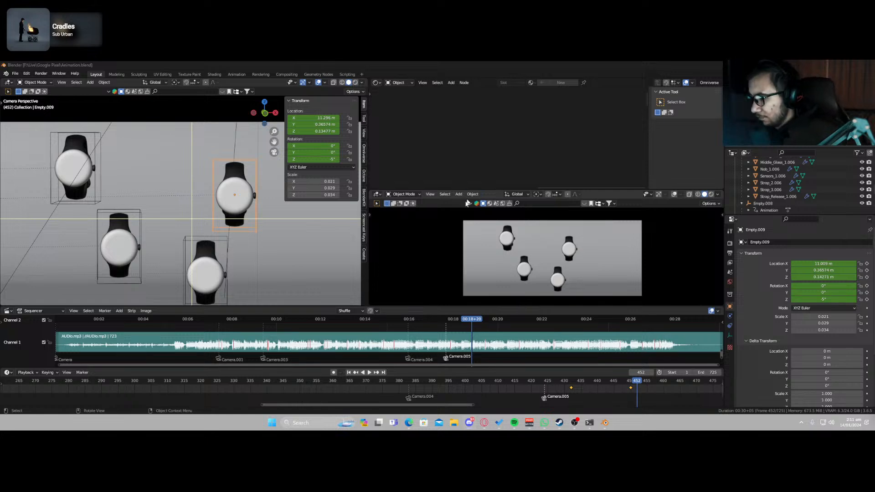
Replay the slide-in from about frame 423 and compare the upper-left watch's keyframe timing with the other watches.
drag(568, 388, 600, 388)
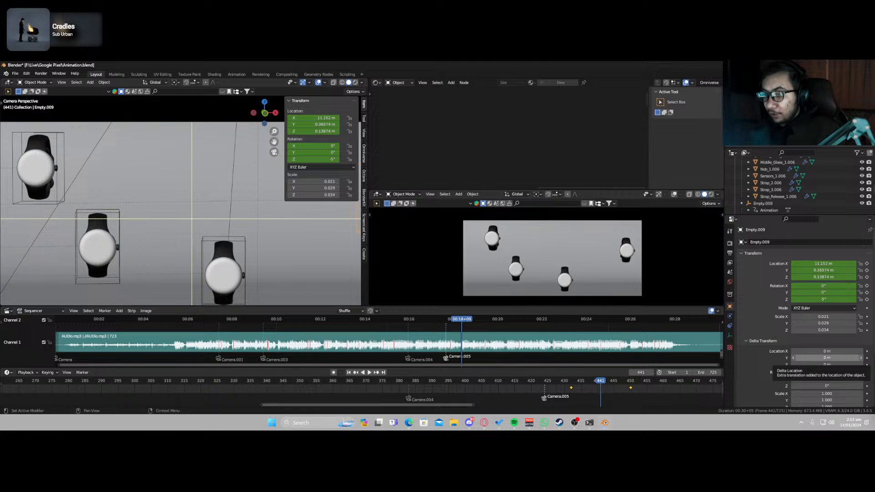
click(543, 381)
key(space)
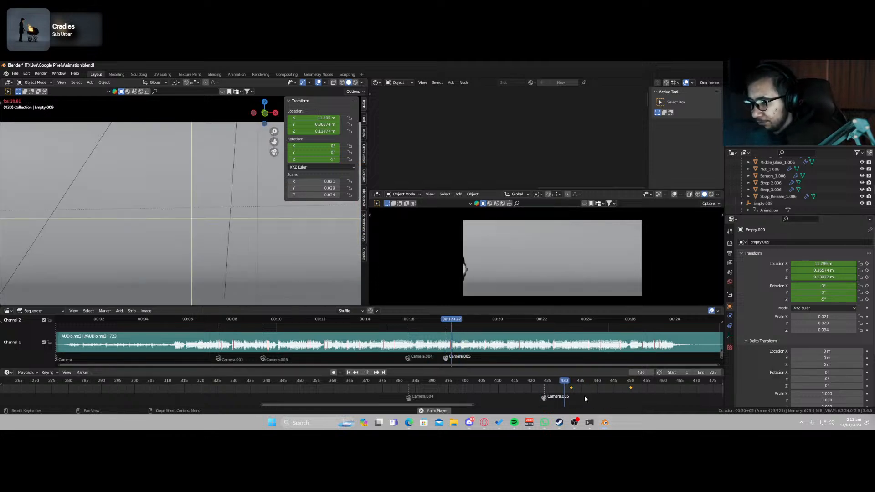
key(space)
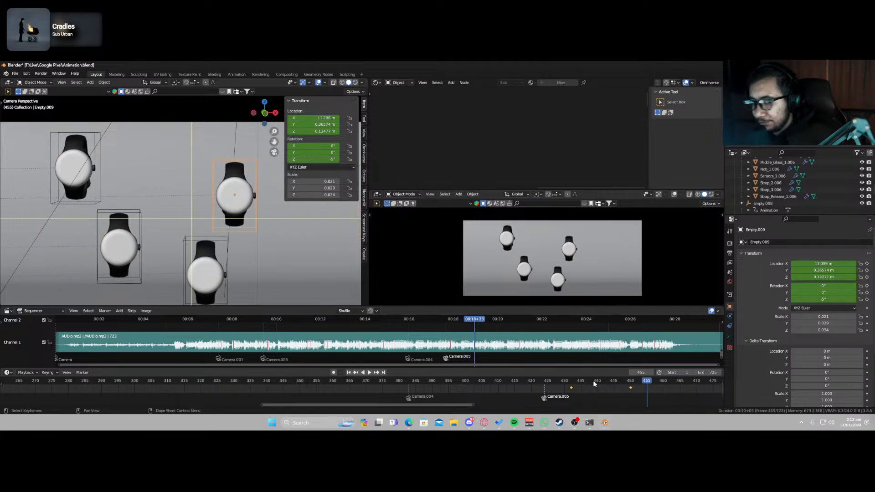
click(95, 202)
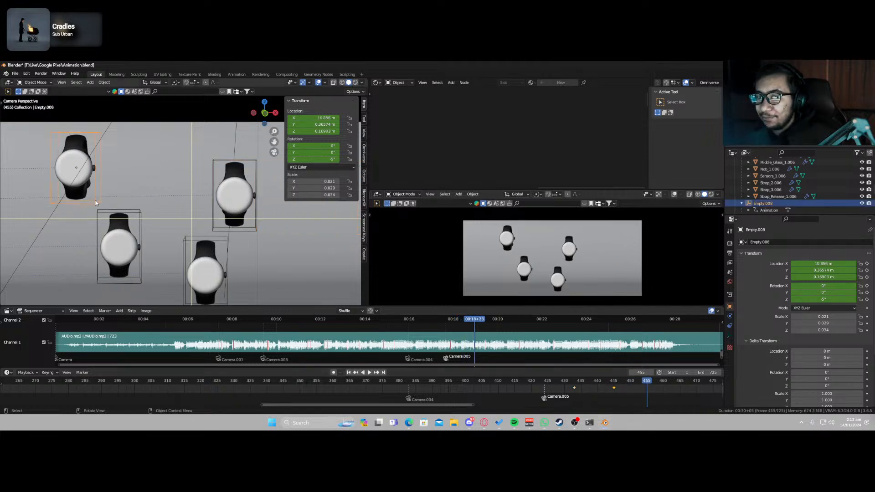
mouse_move(606, 384)
mouse_down()
mouse_move(596, 382)
mouse_move(615, 382)
mouse_up()
Scale the keyframes of the two right watches and the lower-left watch toward frame 424 to span frames 425 to 440, and play the animation.
click(288, 231)
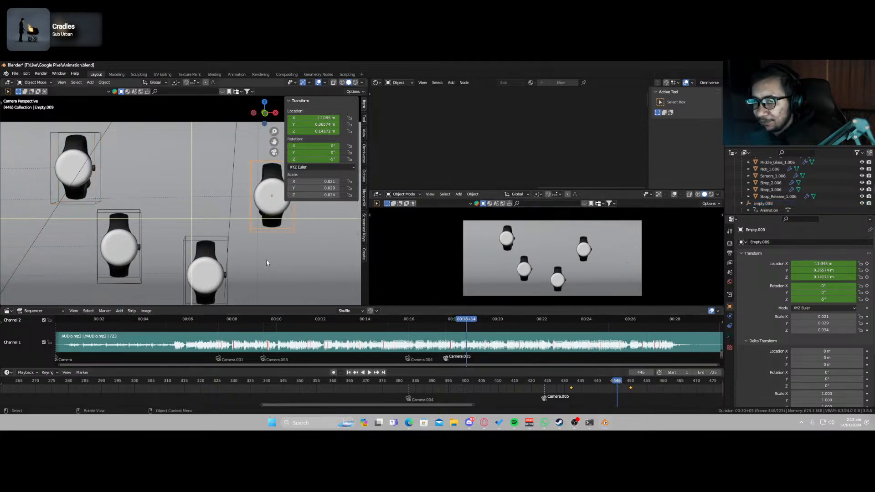
shift+click(213, 263)
shift+click(136, 216)
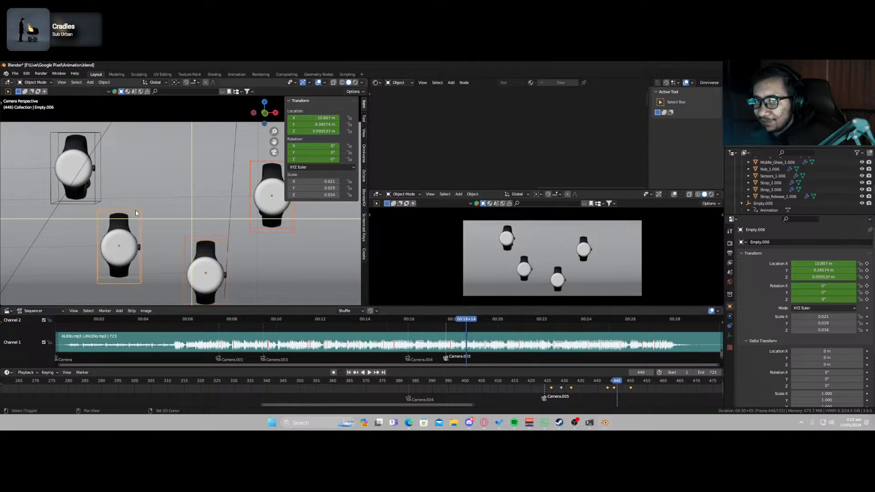
click(545, 383)
key(space)
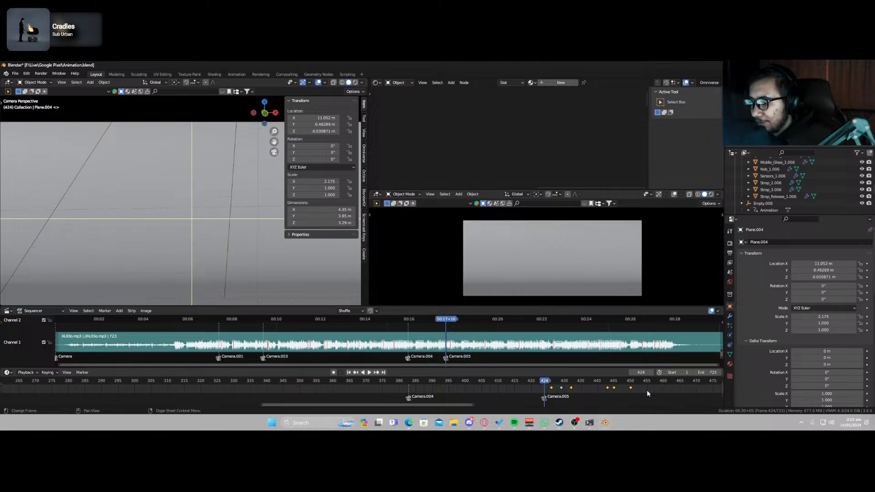
key(a)
key(s)
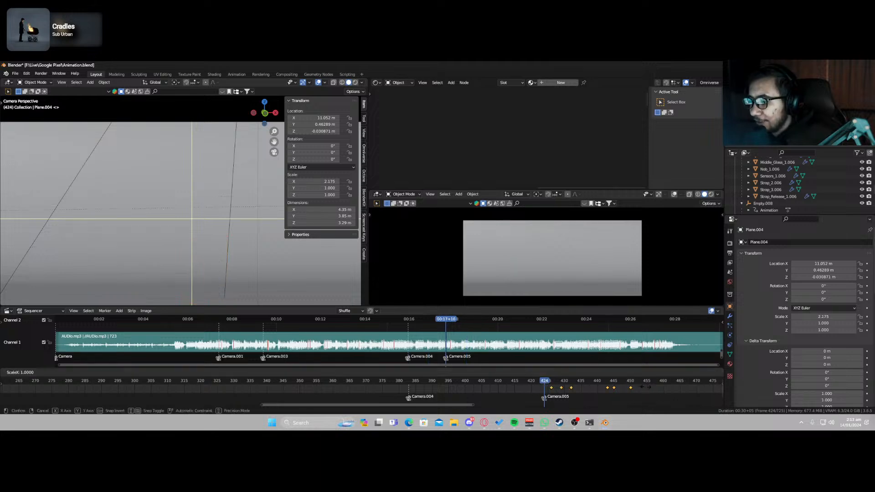
click(606, 388)
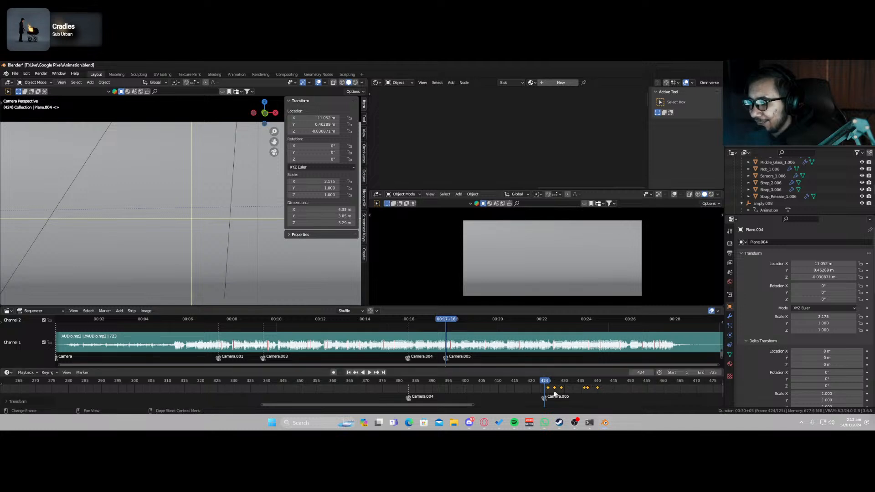
key(space)
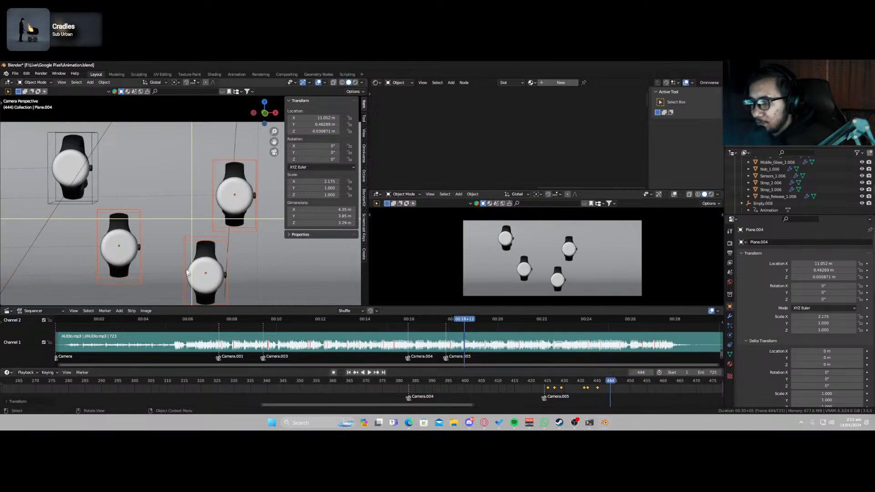
Shift Camera.005 along the X axis to about 10.853 m.
scroll(231, 242, down, 4)
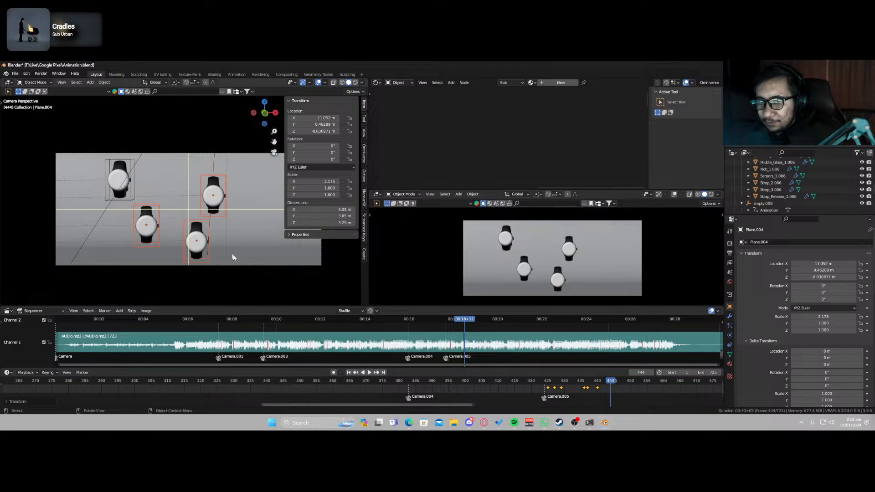
scroll(233, 257, down, 1)
click(248, 253)
key(g)
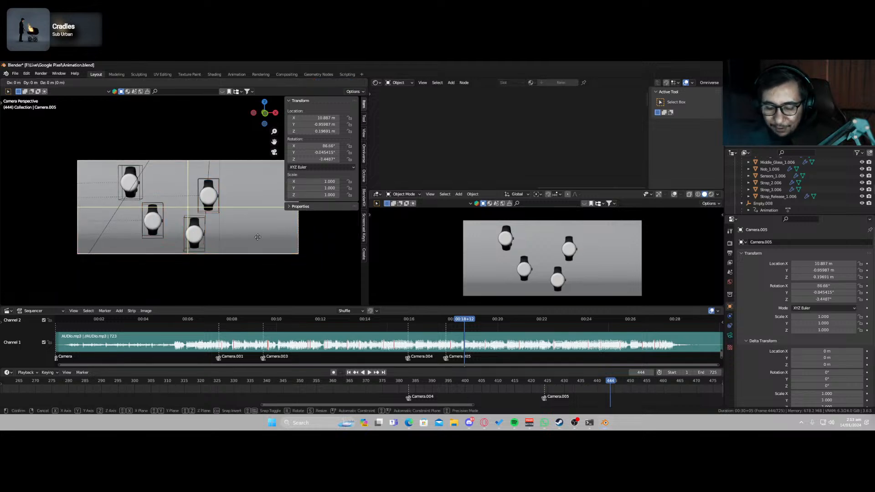
key(x)
click(253, 237)
Move Camera.005 closer to the watches along its local Z axis, to about 10.862 m in X and -0.817 m in Y.
key(g)
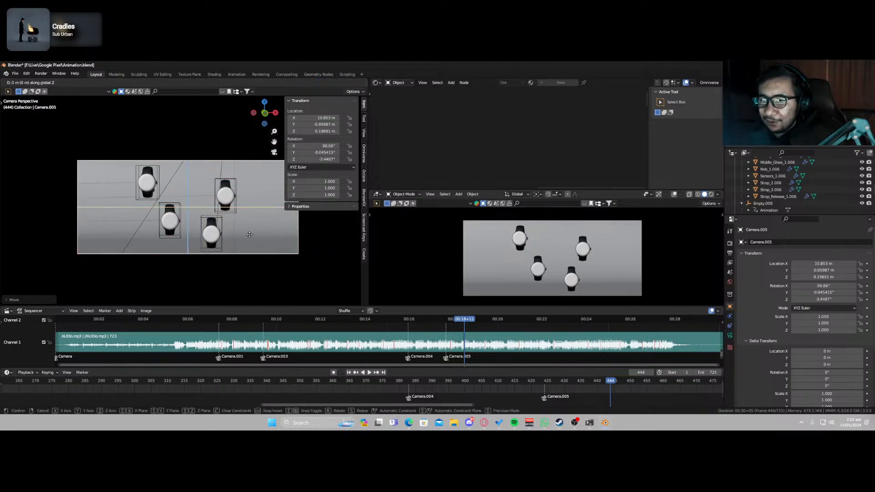
key(z)
key(z)
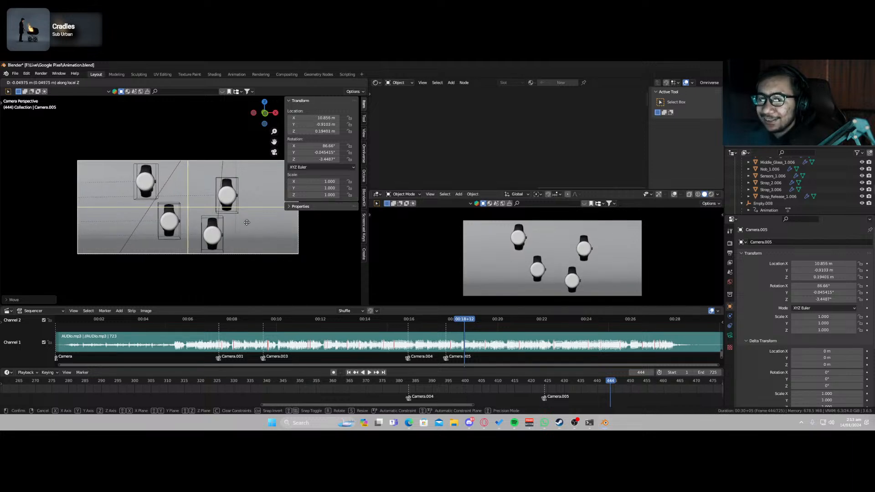
click(243, 213)
key(g)
key(z)
key(z)
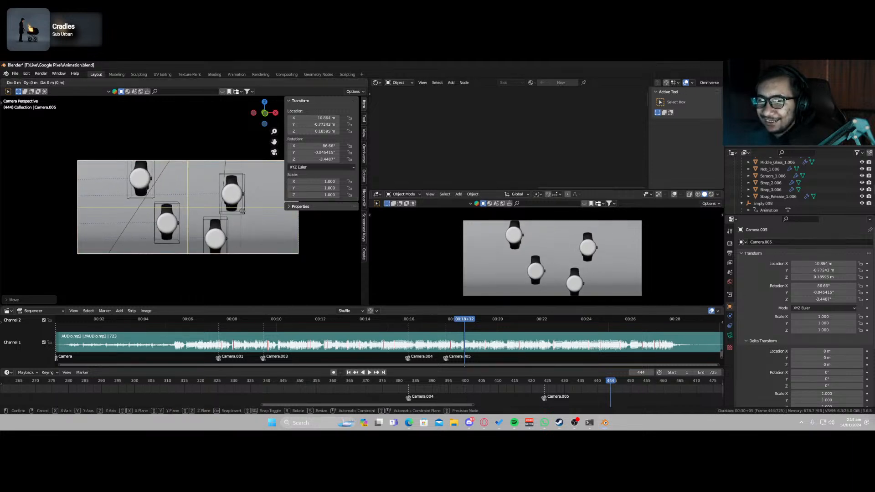
click(242, 225)
key(g)
key(z)
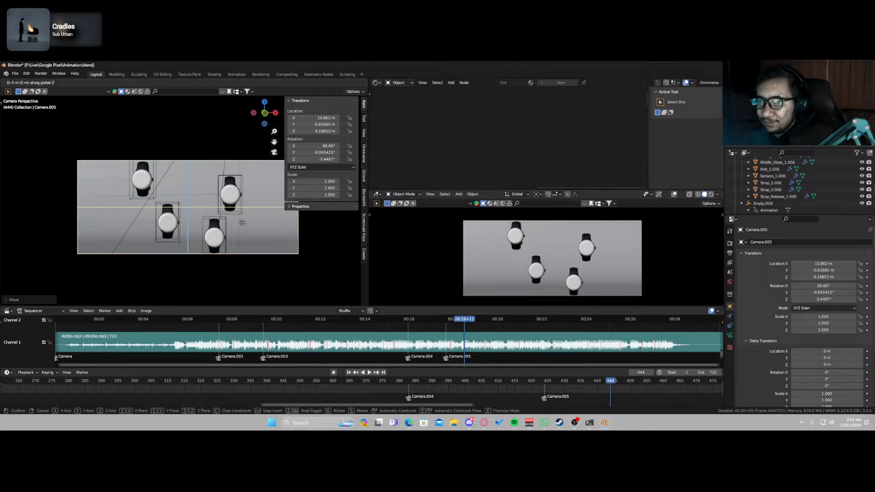
right_click(242, 225)
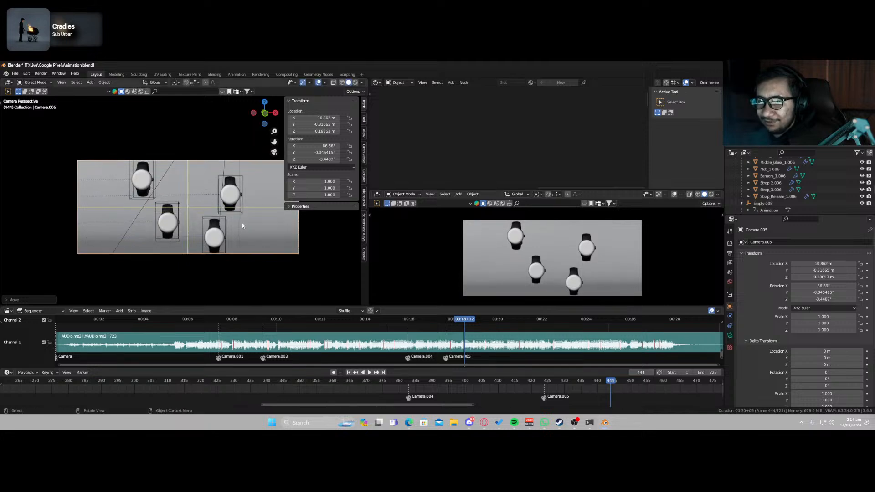
Reframe Camera.005 with walk navigation to a lower position at about Z 0.098 m and X rotation 90.71°, and save the file.
key(shift+grave)
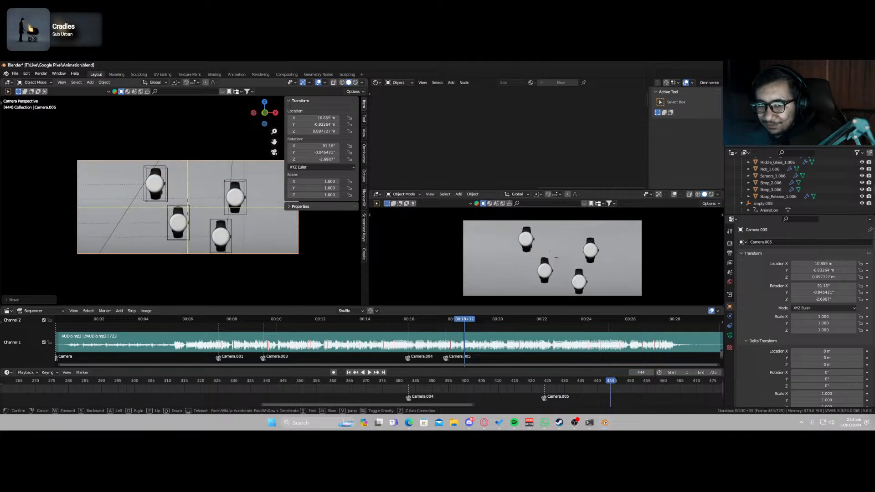
click(242, 226)
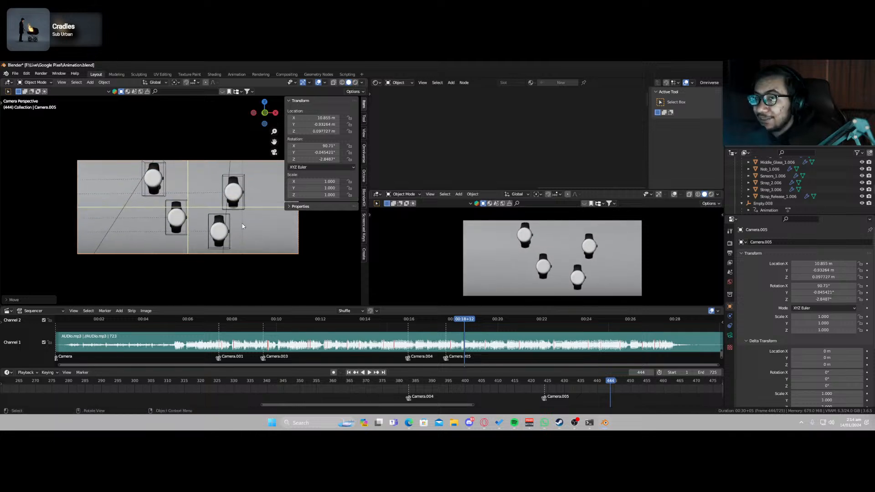
key(ctrl+s)
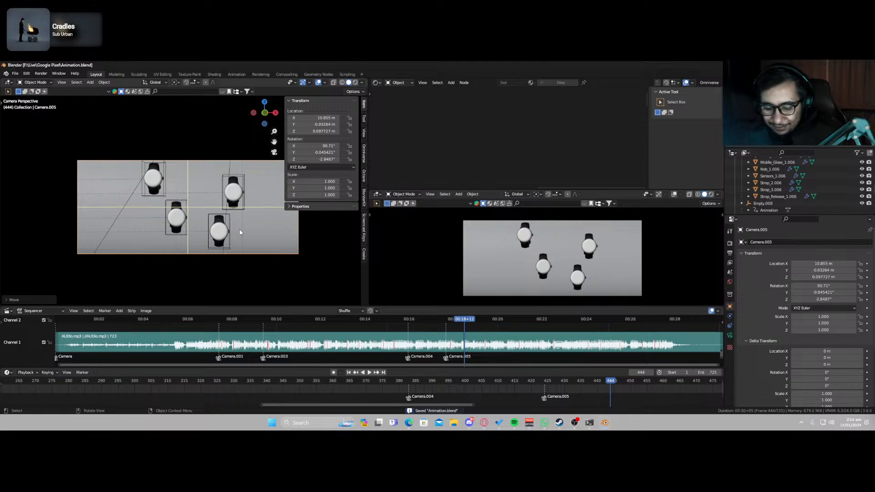
Shift Camera.005 along X to about 10.867 m and try to change the shading of the camera preview.
key(g)
key(x)
click(241, 232)
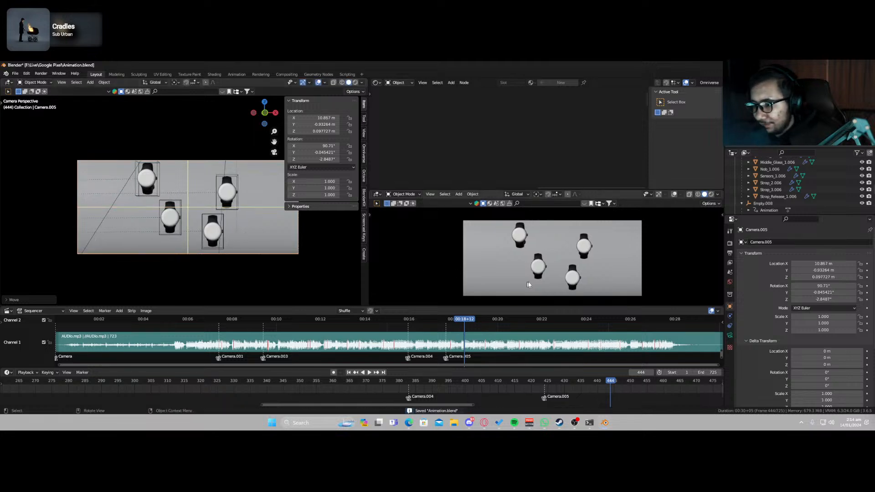
key(z)
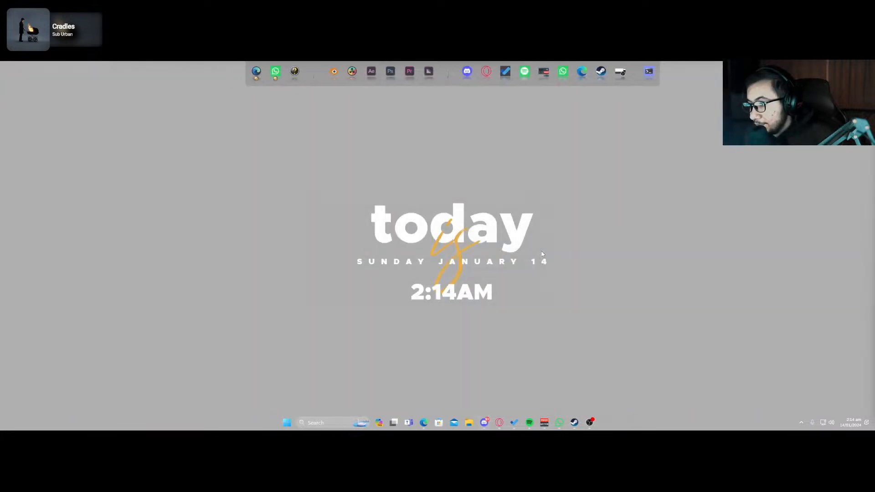
Relaunch Blender through a system search for "oc", reopen the recent Animation.blend, and select the lower-right watch's strap in the camera preview.
key(super)
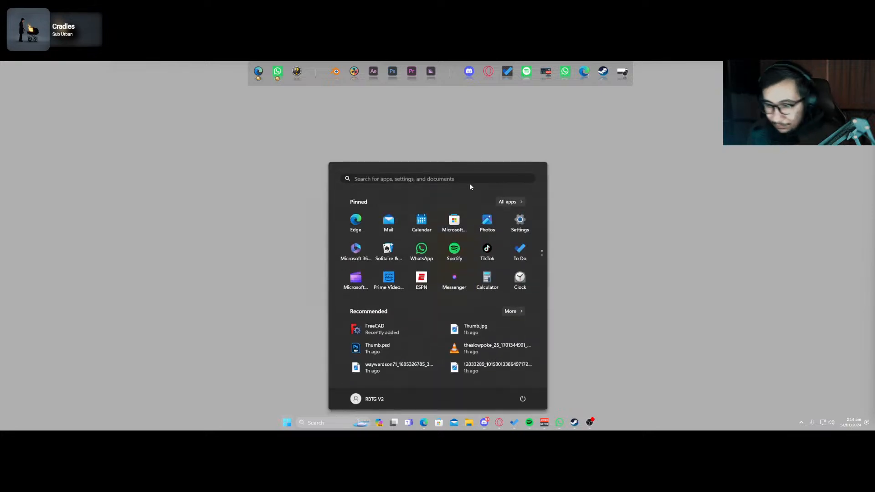
text(oc)
key(Return)
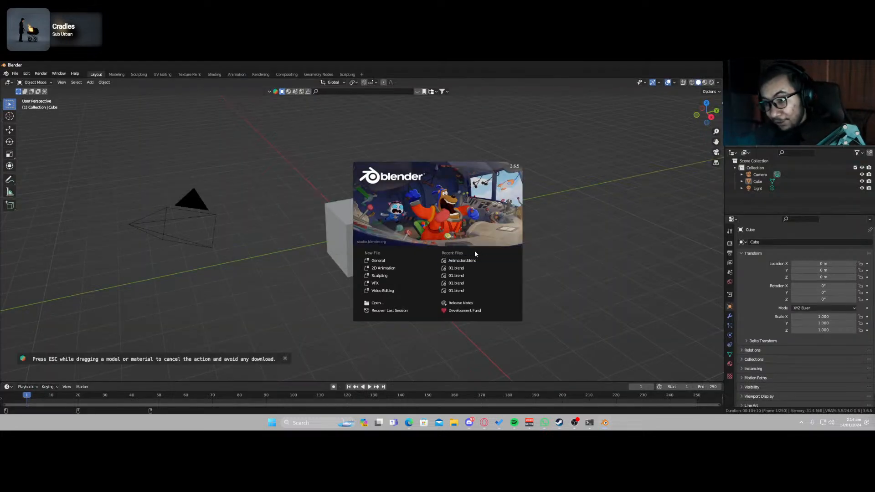
click(473, 261)
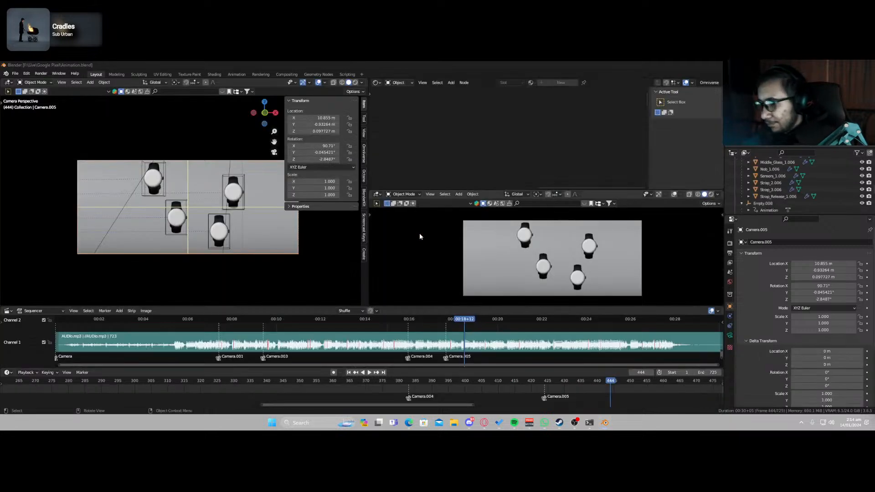
click(576, 269)
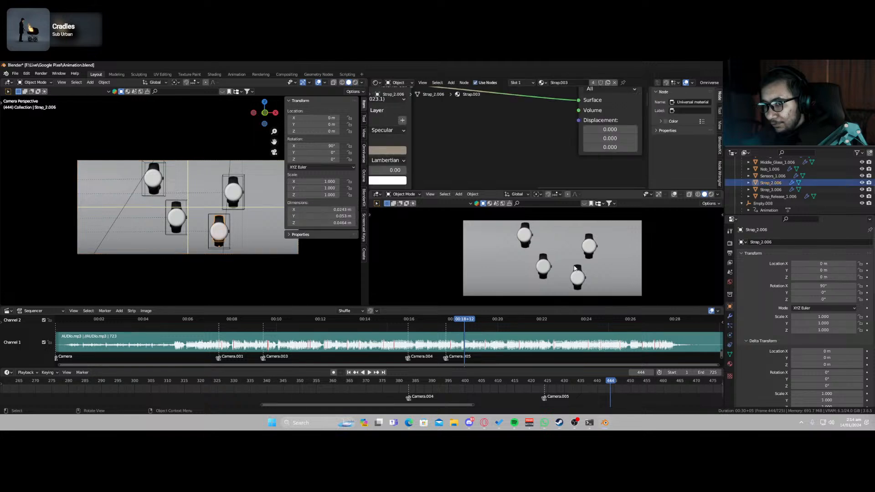
Switch the camera preview to rendered shading and select Camera.005 in the scene.
key(z)
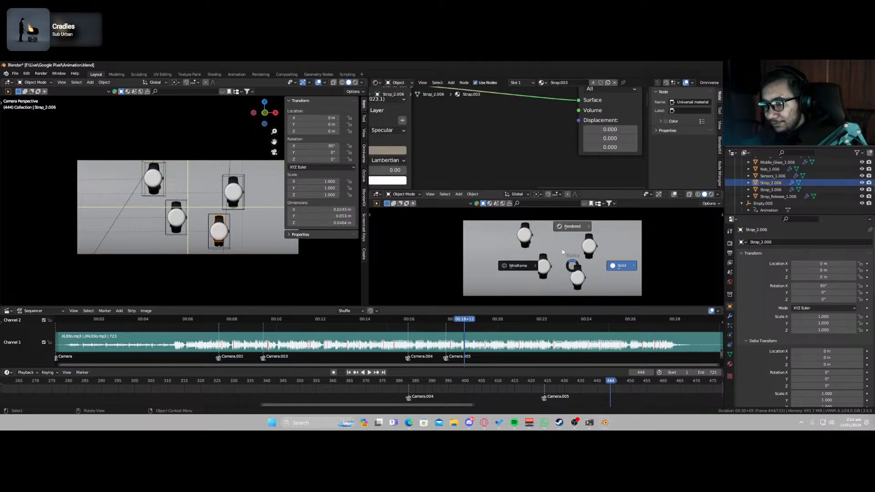
key(8)
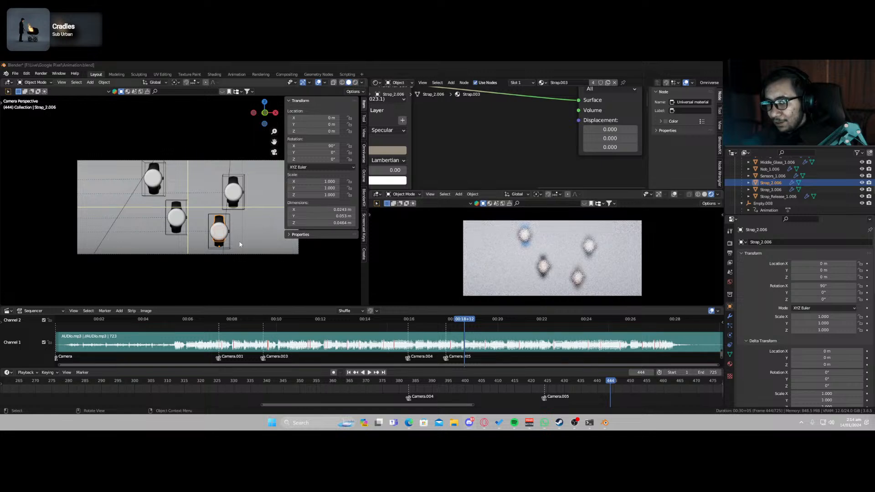
middle_drag(218, 261, 142, 244)
click(235, 184)
scroll(142, 248, down, 4)
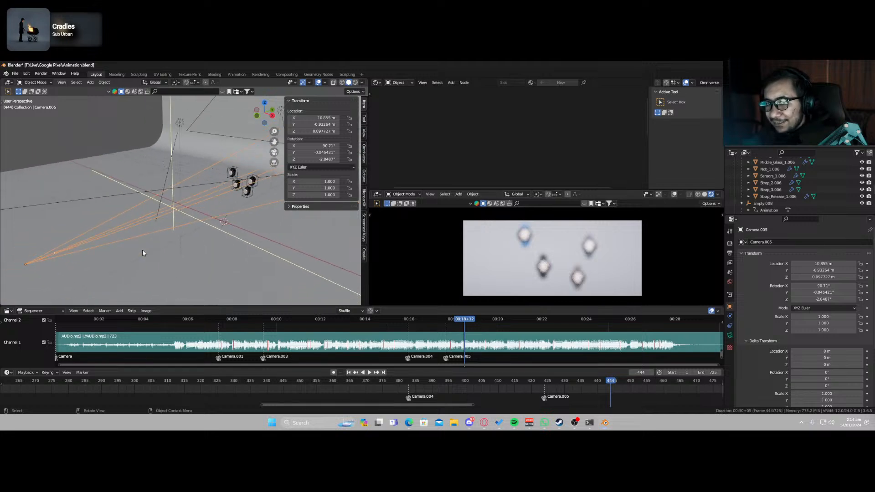
Set the Octane depth of field distance of Camera.005 to 1.3 m and check the watches' focus in the rendered preview.
click(729, 335)
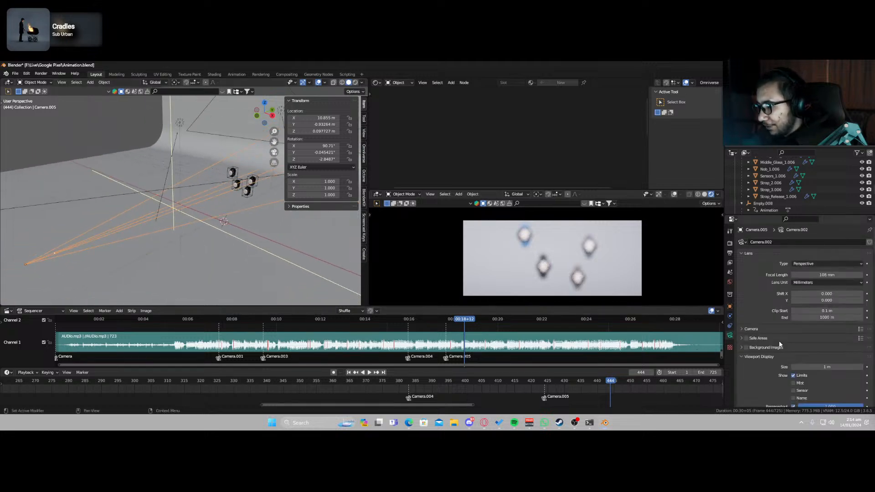
scroll(777, 347, down, 10)
scroll(765, 366, down, 7)
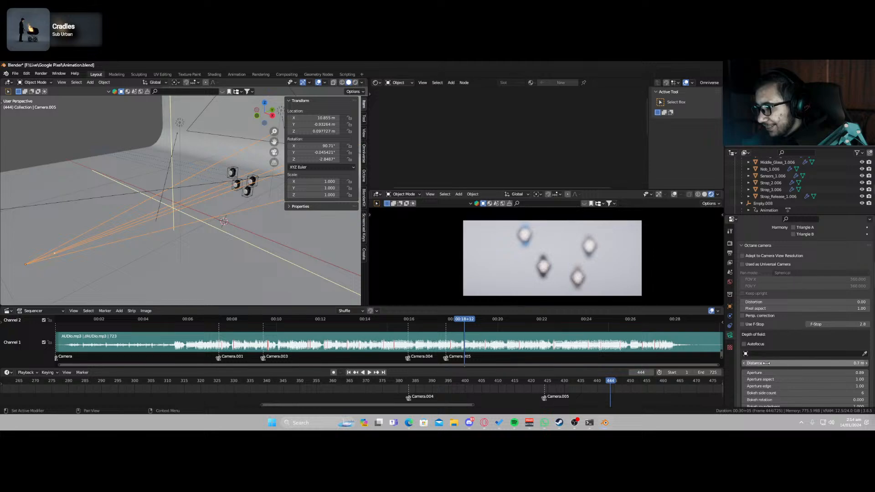
drag(766, 364, 792, 363)
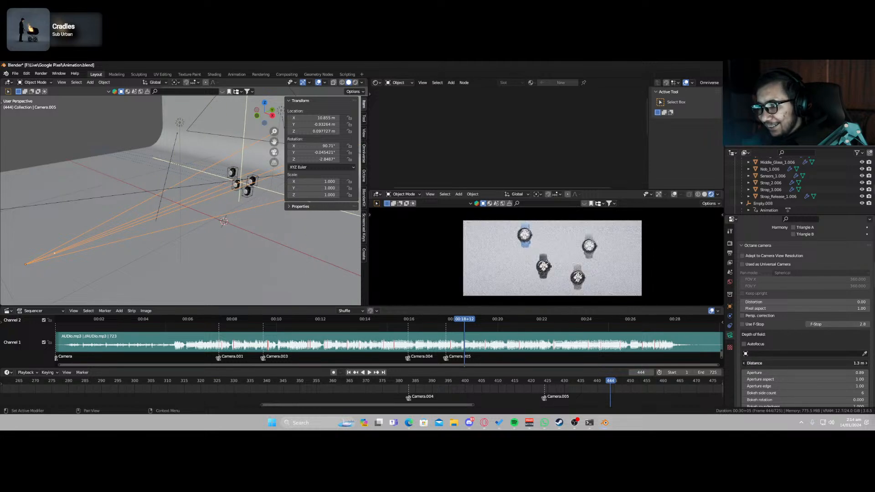
scroll(569, 275, up, 4)
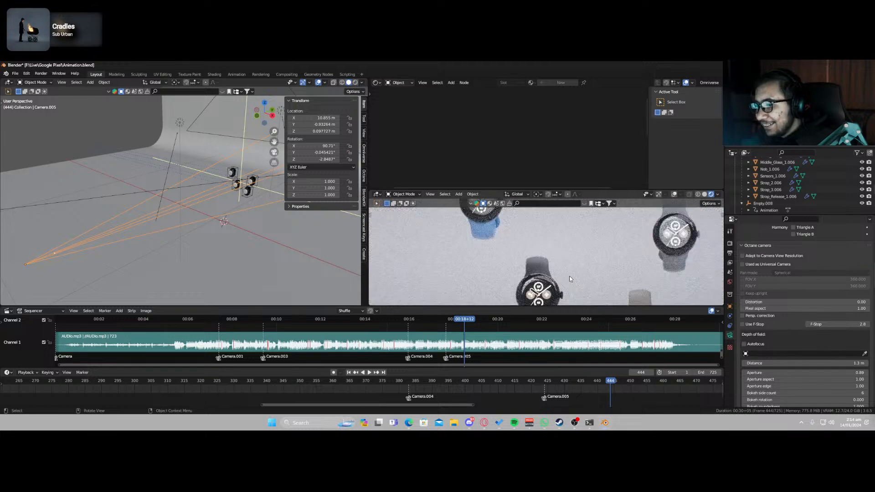
scroll(569, 277, down, 5)
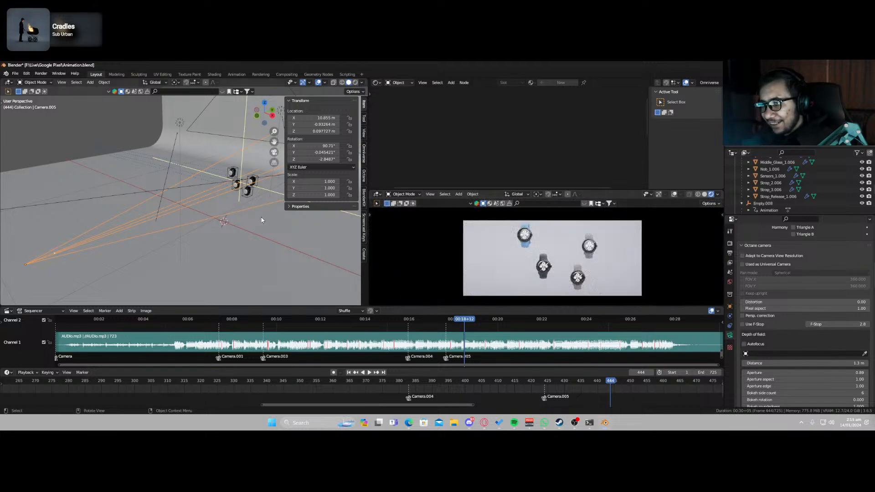
Move Camera.005 closer to the watches along its local Z axis, to about 10.862 m in X and -0.795 m in Y.
key(KP_0)
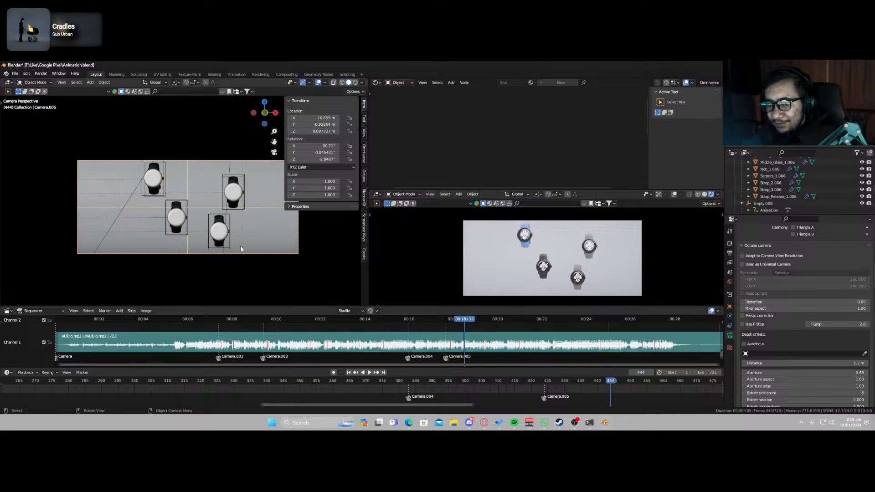
key(g)
key(z)
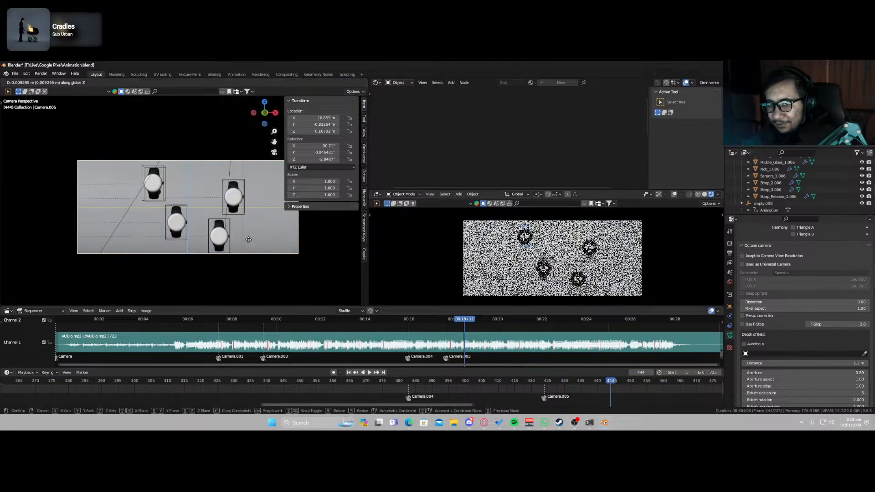
key(z)
click(246, 223)
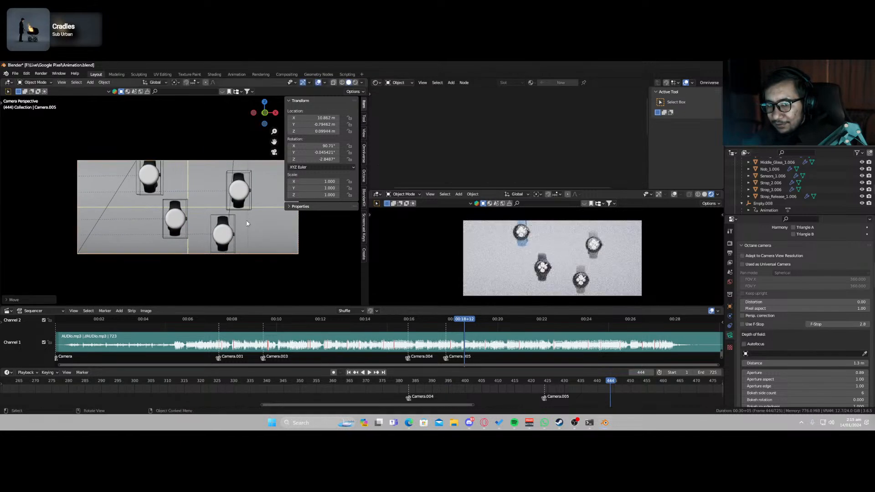
Place the 3D cursor at the watches and set the transform pivot point to 3D Cursor.
shift+right_click(222, 214)
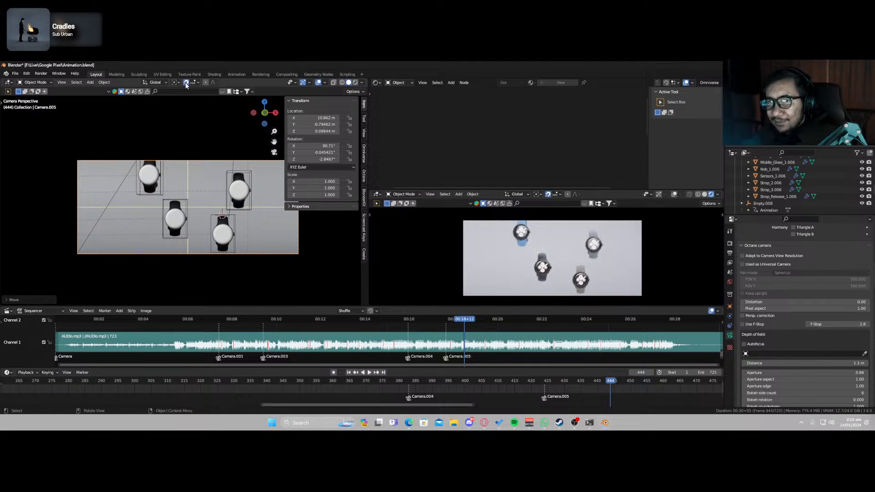
click(174, 83)
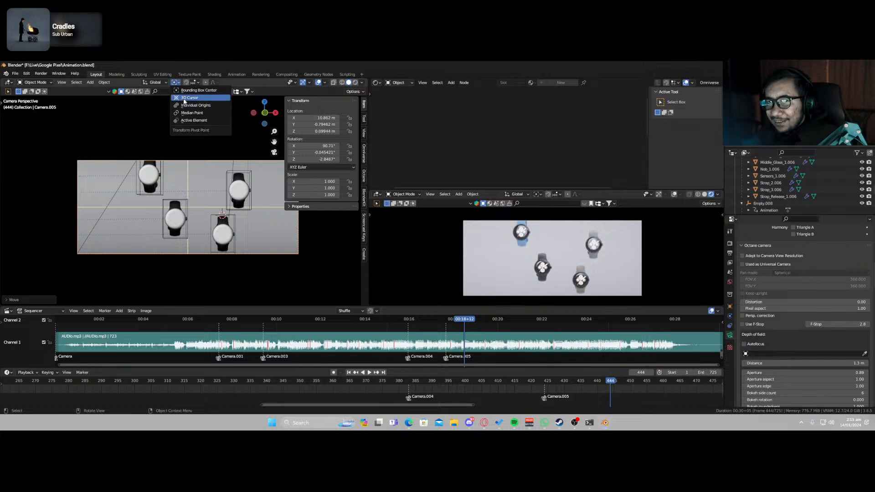
click(191, 101)
key(r)
key(Escape)
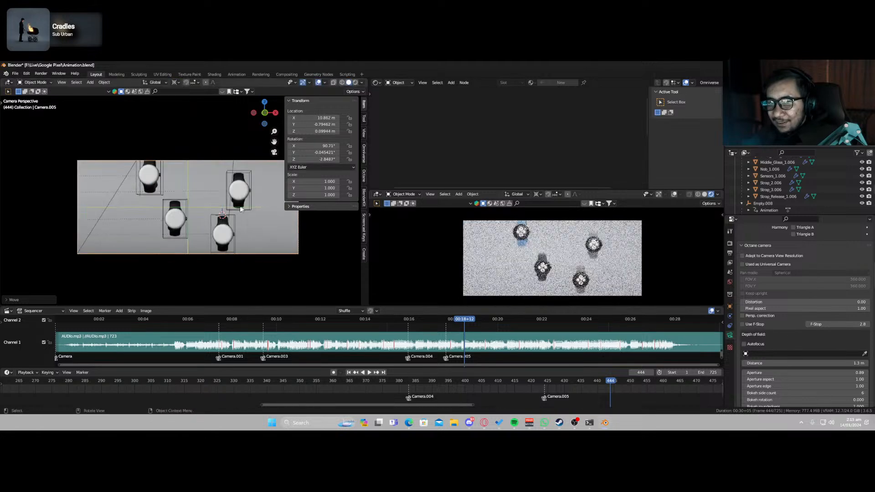
Rotate Camera.005 around the 3D cursor about the global Z axis to a Z rotation of about -20.4°.
middle_drag(250, 202, 254, 160)
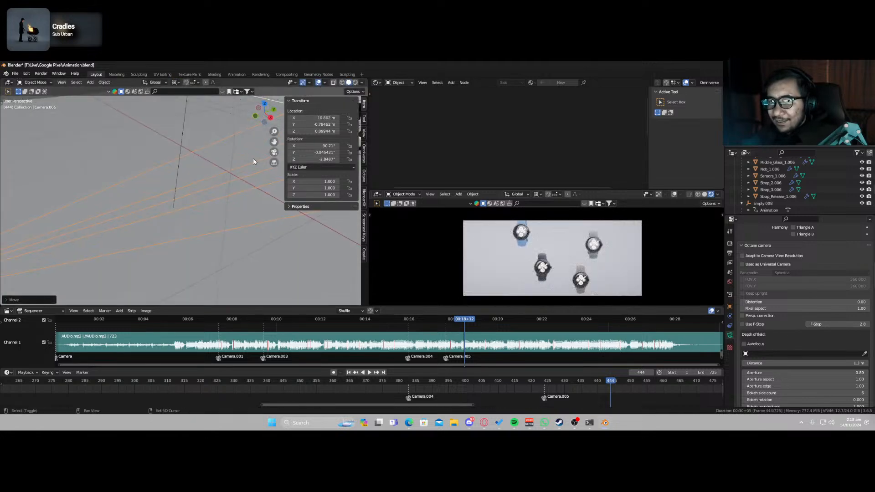
key(shift+grave)
key(d)
key(w)
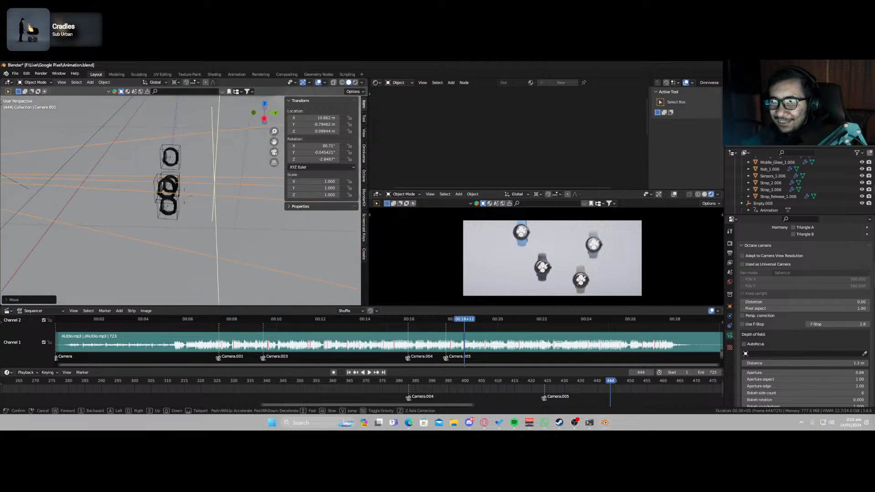
click(239, 147)
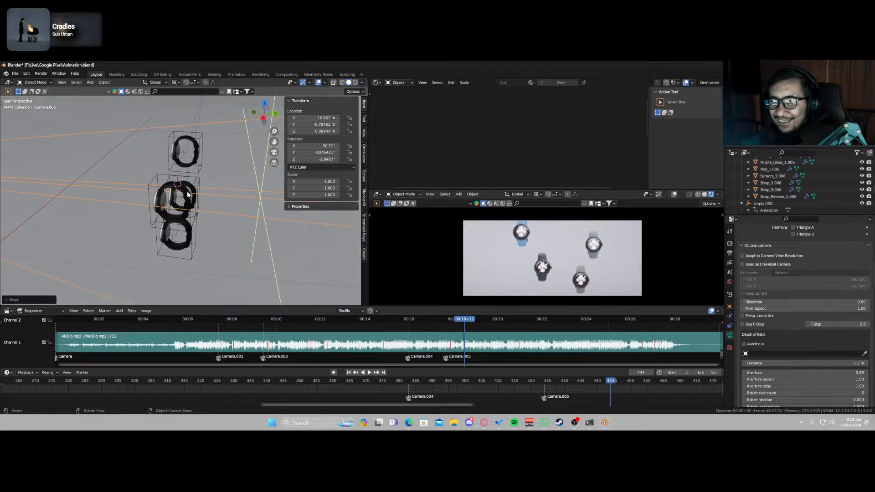
key(r)
key(z)
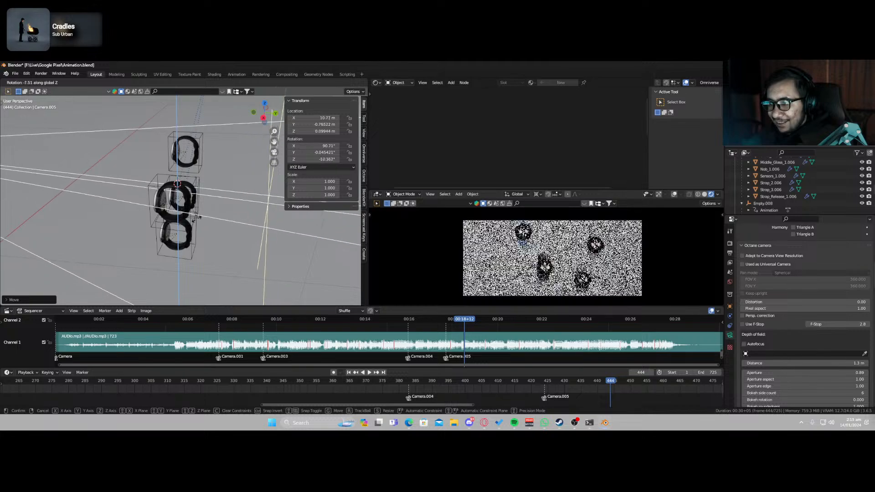
click(192, 225)
key(KP_0)
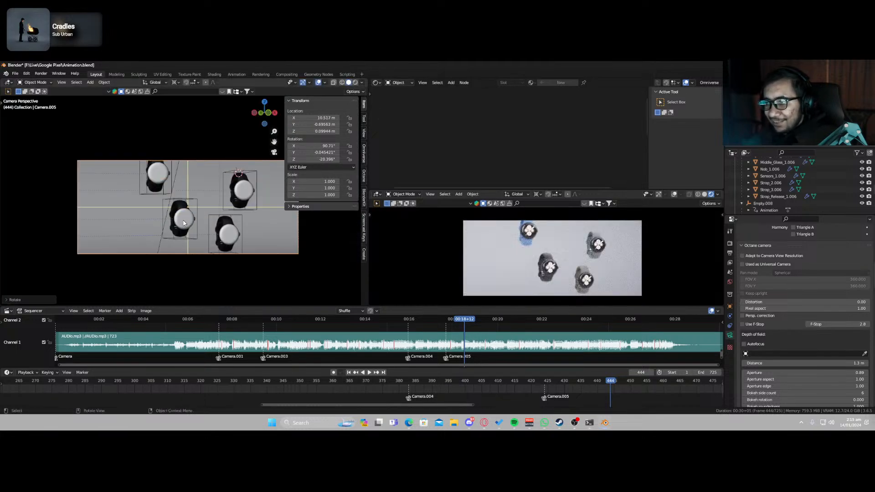
Raise Camera.005 slightly and pull it back along its local Z axis, to about 10.463 m in X and 0.101 m in Z.
key(g)
key(z)
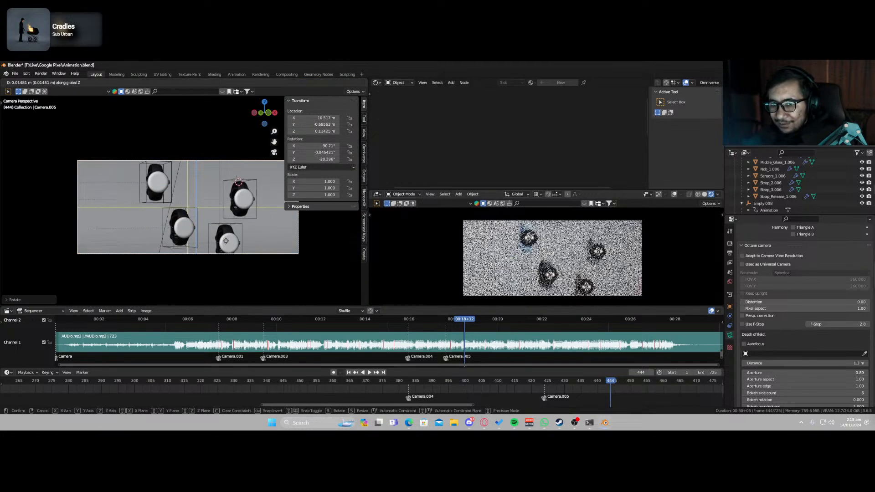
click(225, 242)
key(g)
key(z)
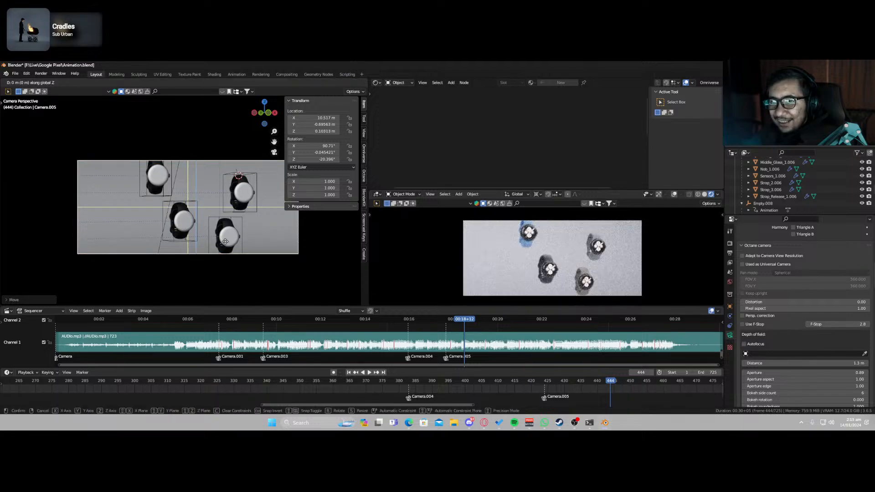
key(z)
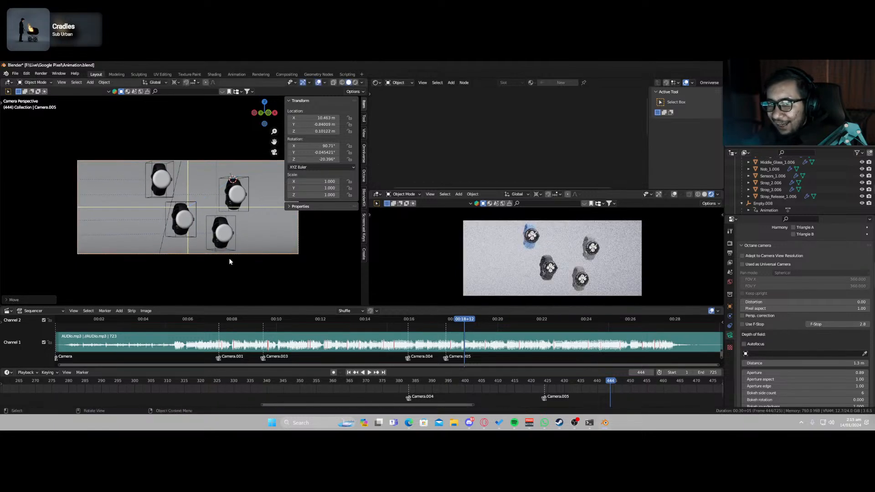
click(230, 261)
Rotate Camera.005 further around the 3D cursor about global Z, to a Z rotation of about -31.4°.
key(r)
key(z)
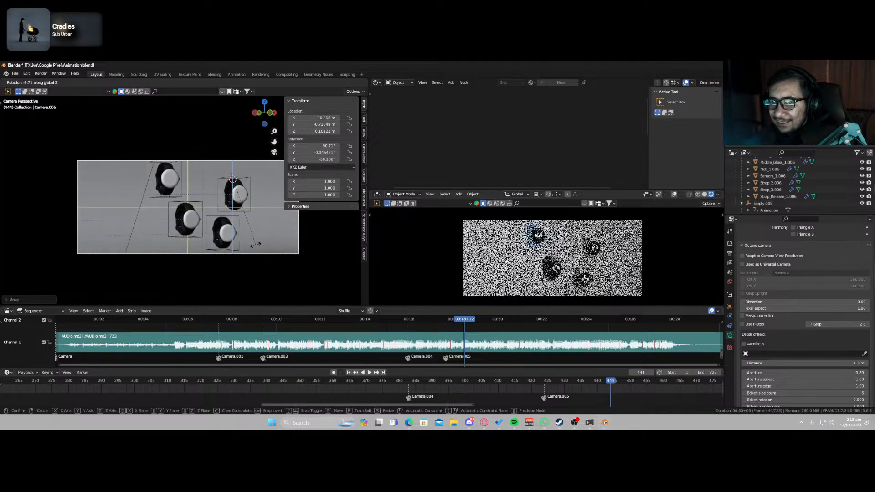
click(258, 246)
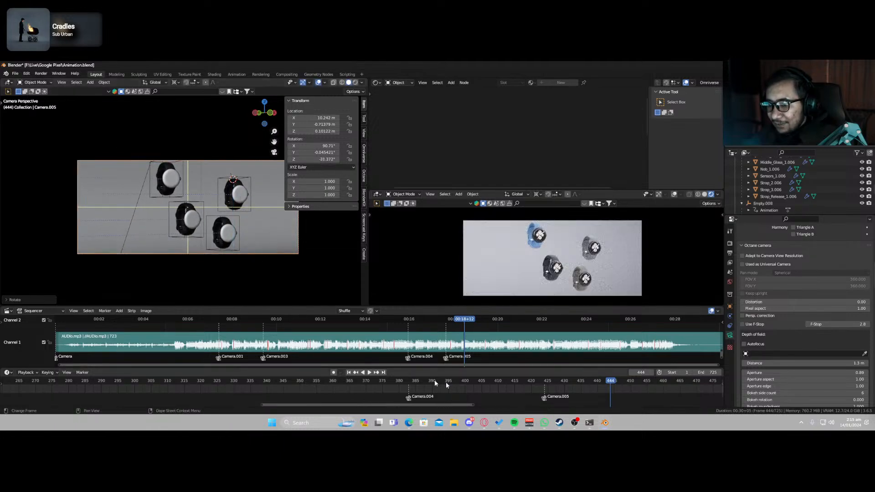
Play back the shot from frame 426, shift Camera.005 along X to about 10.291 m at frame 445, and inspect the rendered watches.
drag(556, 380, 549, 380)
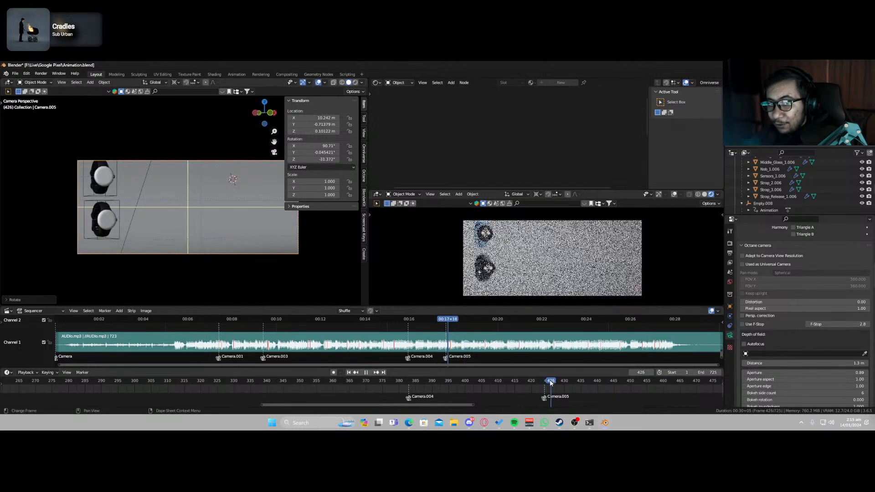
key(space)
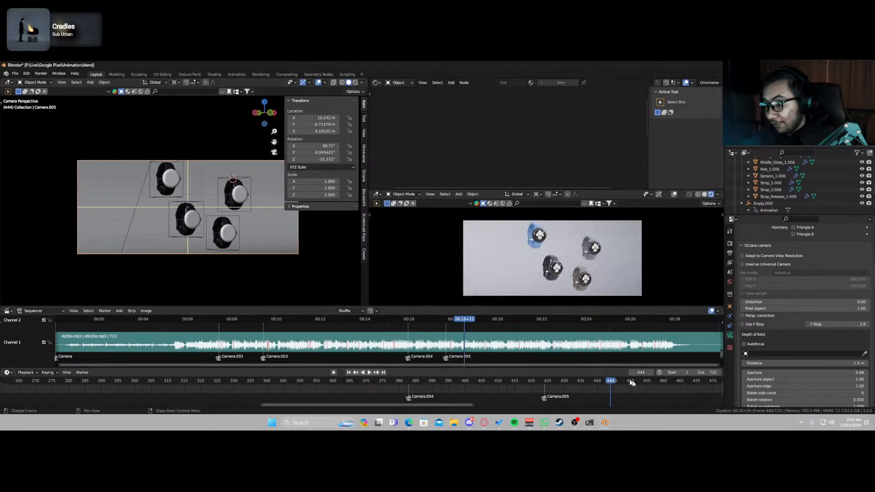
click(612, 384)
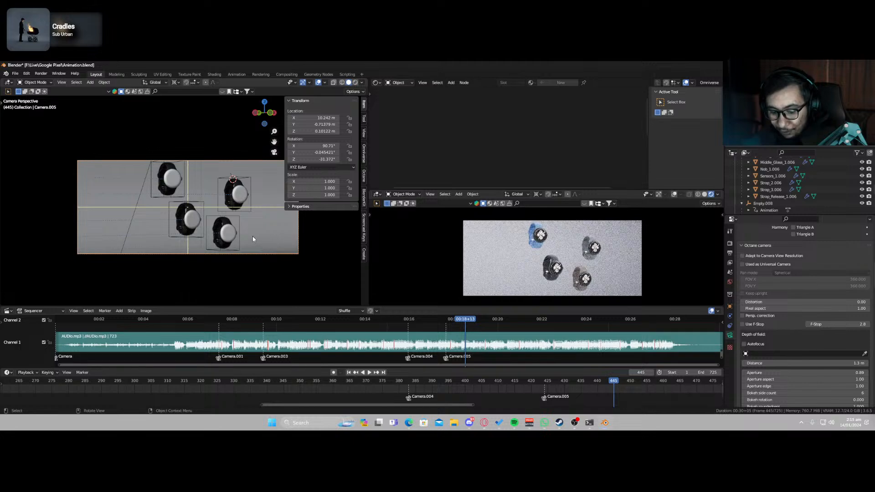
key(g)
key(x)
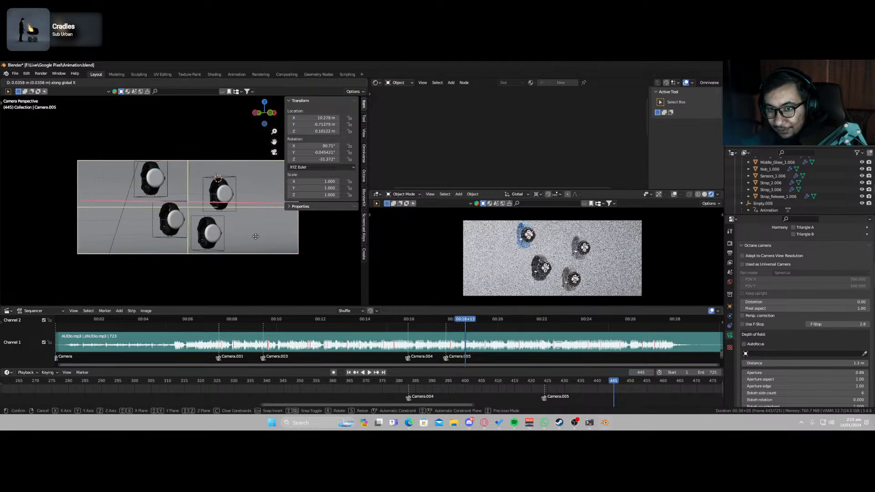
click(256, 238)
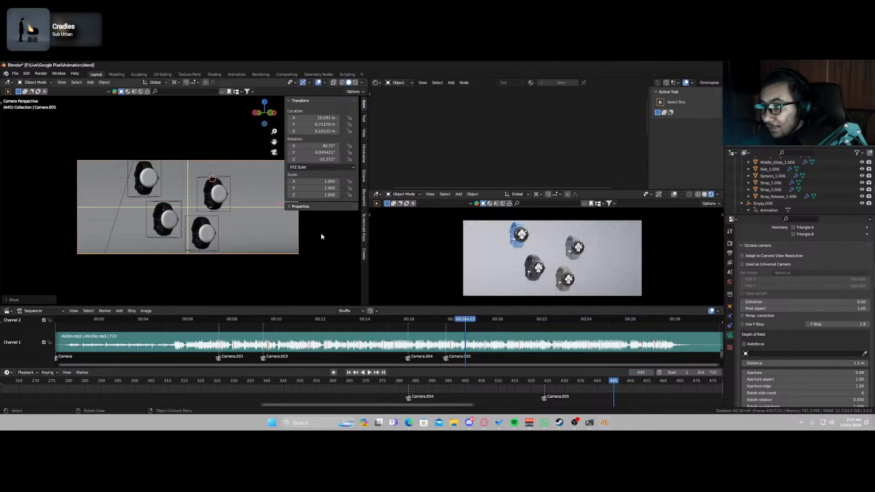
scroll(536, 268, up, 7)
shift+middle_drag(526, 254, 524, 211)
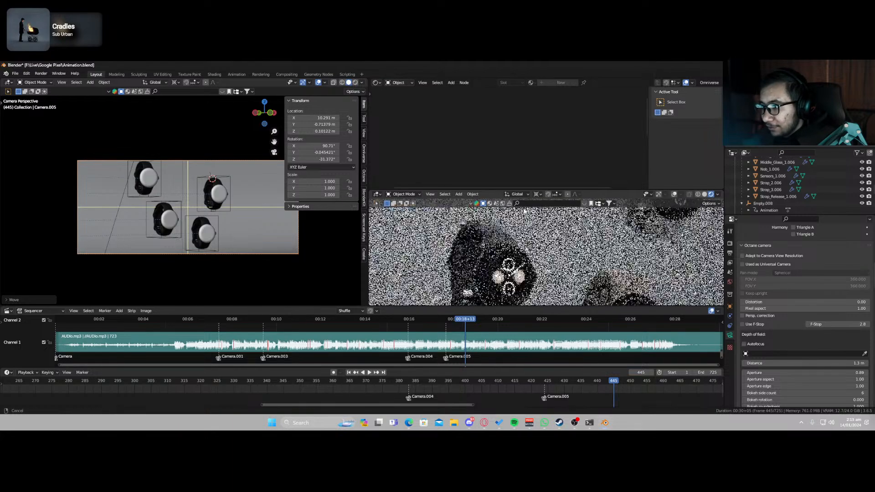
scroll(508, 252, down, 6)
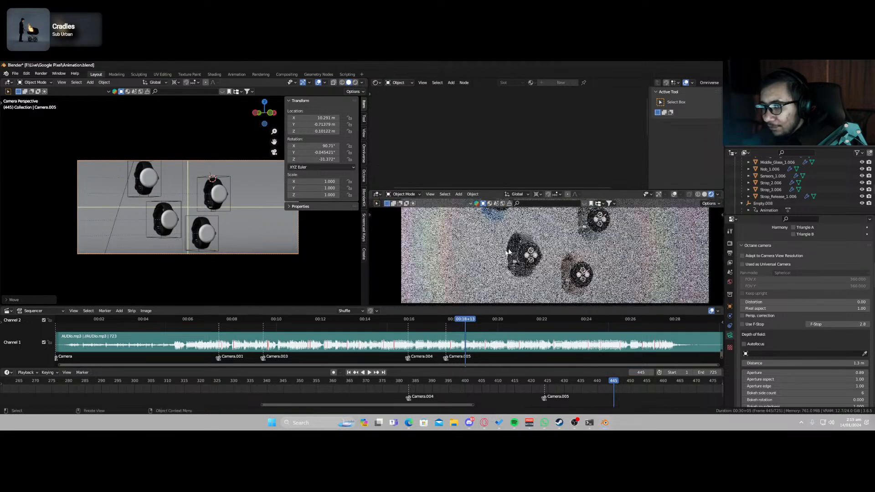
scroll(536, 262, down, 3)
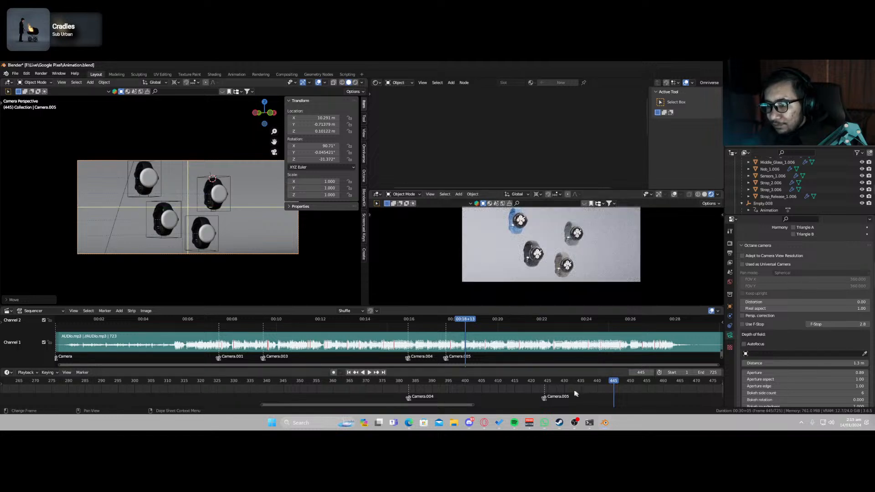
Move Camera.005 closer along its local Z axis to about 10.378 m in X and -0.572 m in Y, and scrub frames 426 to 446.
drag(589, 381, 550, 380)
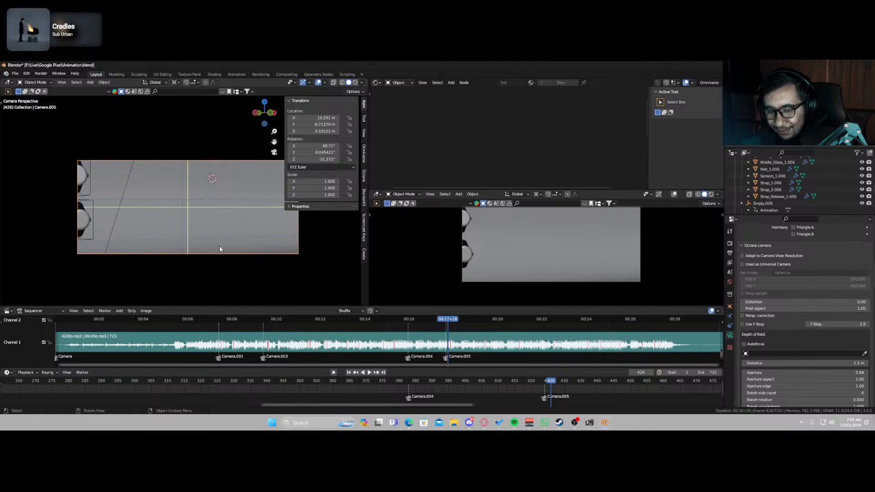
key(g)
key(z)
key(z)
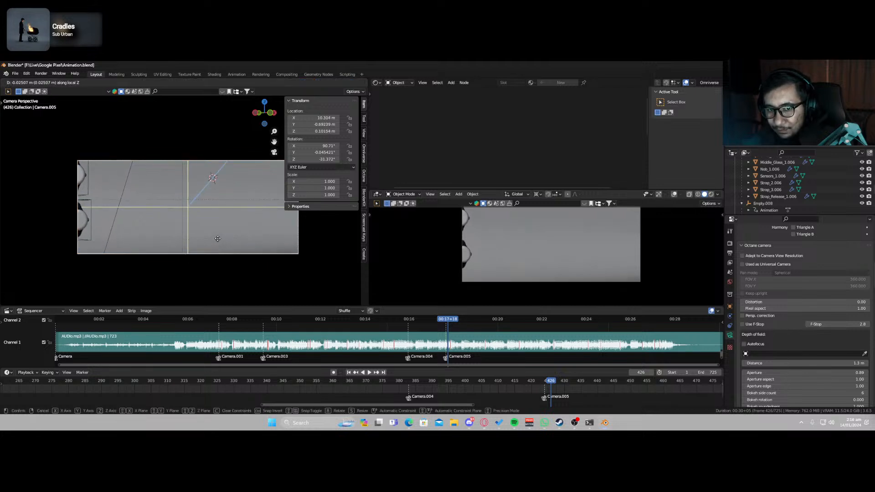
click(215, 228)
drag(549, 386, 616, 380)
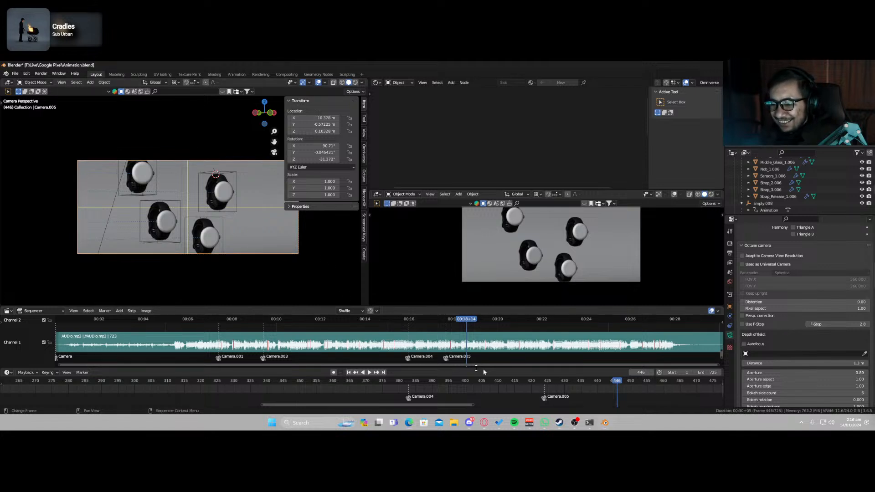
Lower the Empty.008 watch by setting its delta location Z to about -0.023 m.
click(153, 195)
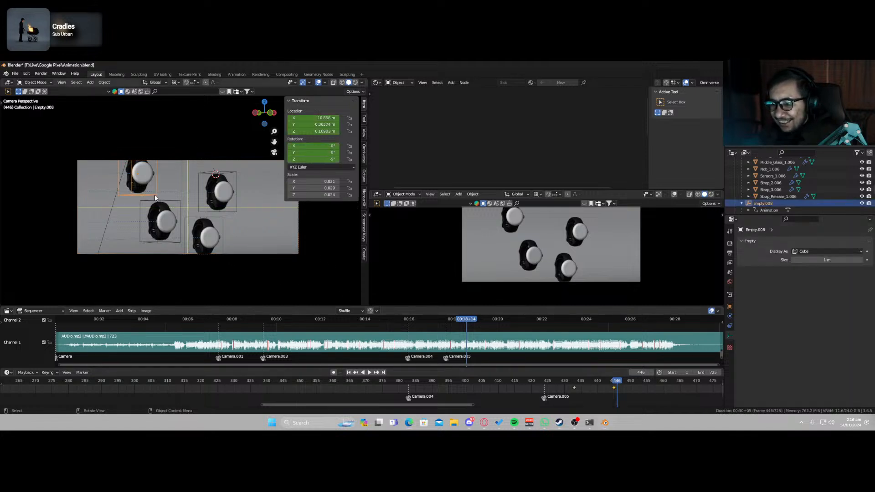
click(729, 306)
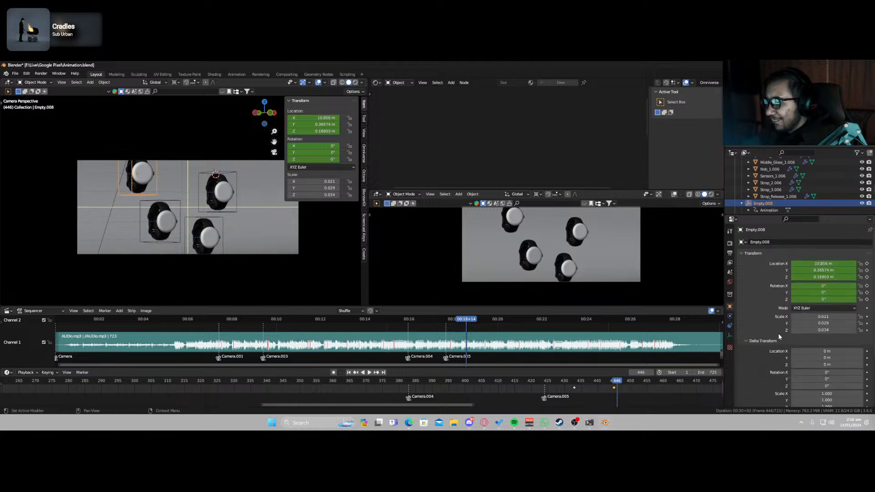
scroll(815, 315, down, 3)
drag(825, 310, 799, 310)
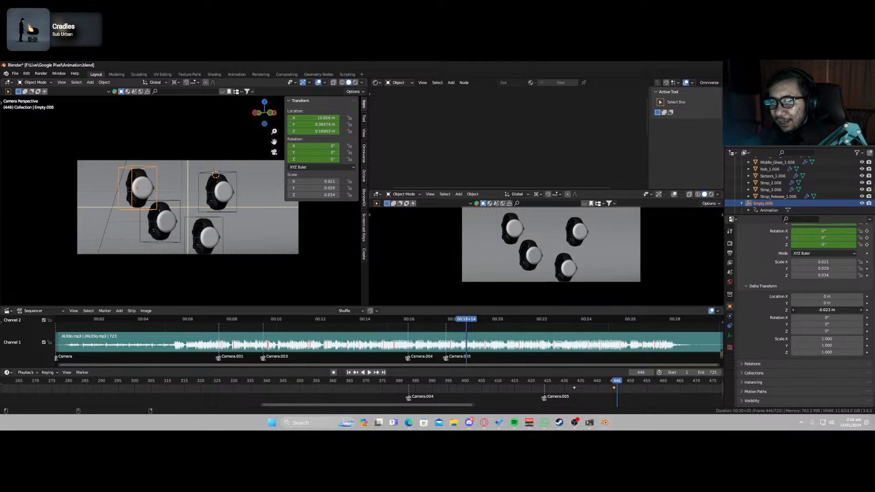
Shift the Empty.007 watch slightly along delta X, offset Empty.009 by about -0.021 m in delta X and -0.009 m in Z, and play the shot.
click(209, 221)
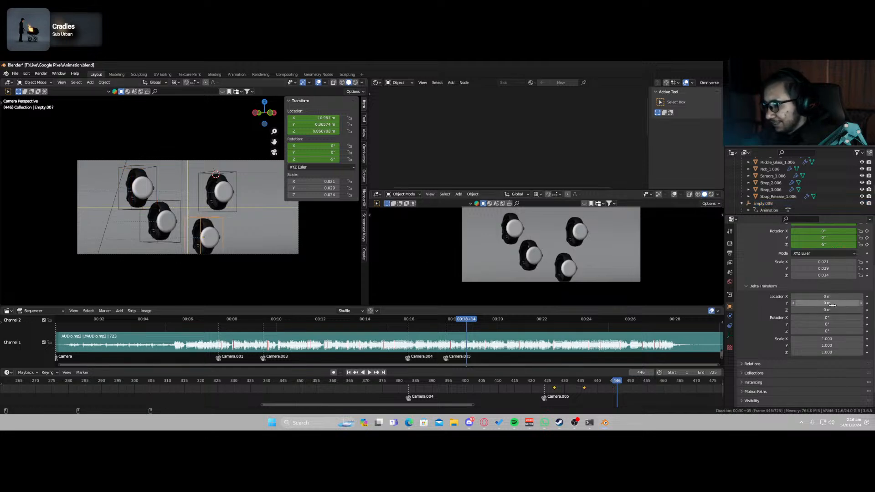
mouse_move(825, 303)
mouse_down()
mouse_move(838, 302)
mouse_move(823, 310)
mouse_move(834, 303)
mouse_move(819, 296)
mouse_up()
click(215, 196)
key(ctrl+z)
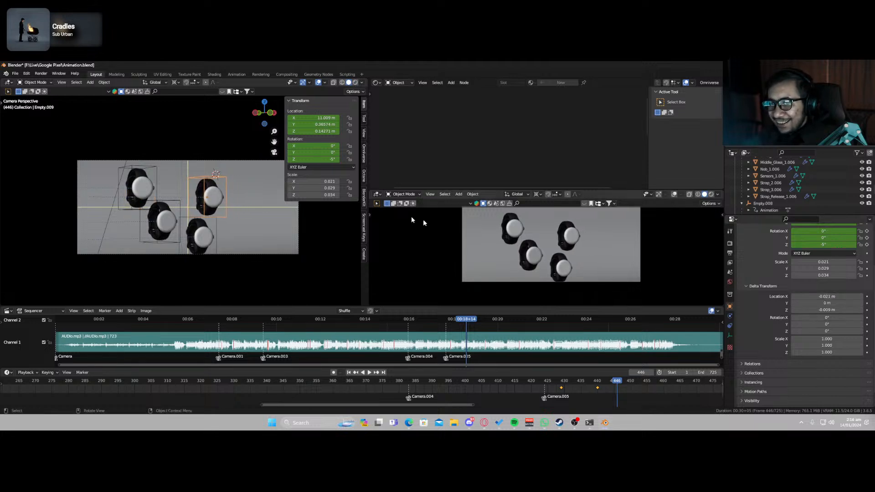
drag(609, 386, 545, 380)
key(space)
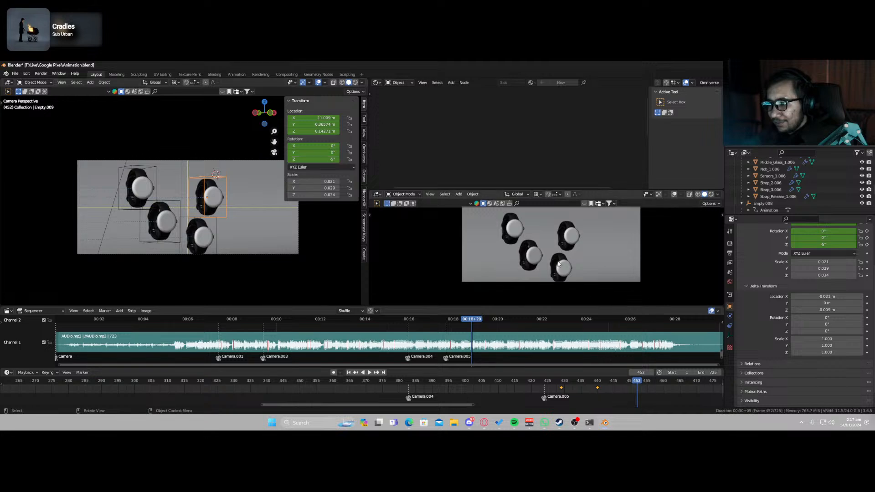
Lower Camera.005 along global Z to about 0.096 m and save the file.
click(226, 253)
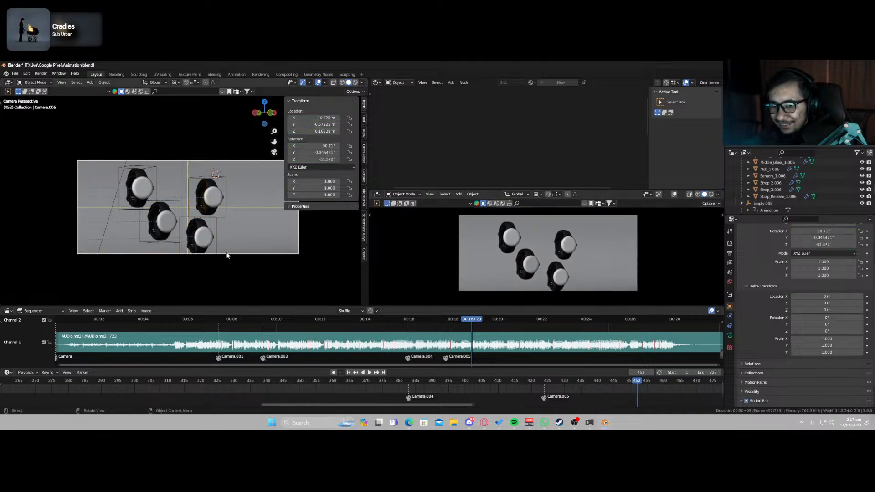
key(g)
key(z)
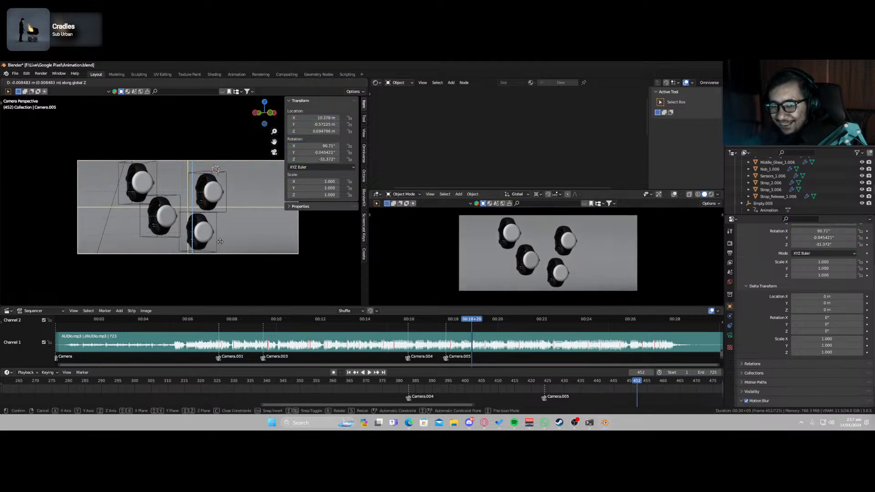
key(Return)
key(ctrl+s)
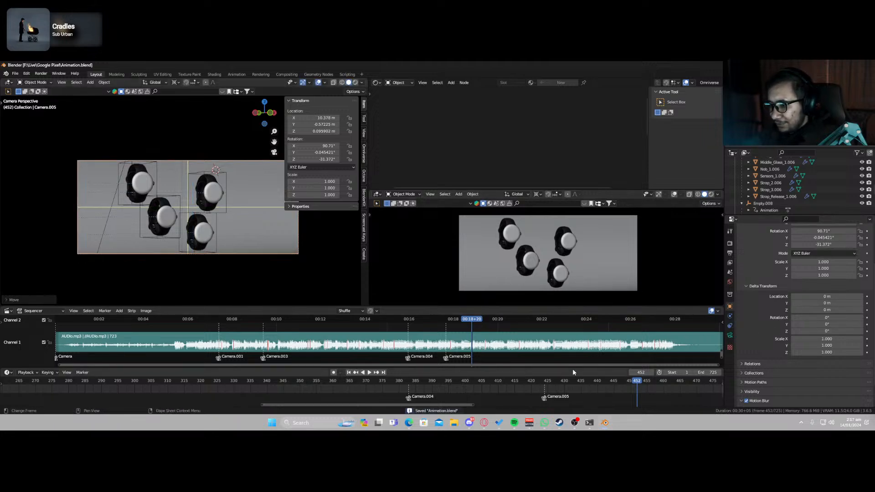
Play back the Camera.005 shot from frame 417, stop at frame 452, and save the file.
click(521, 384)
key(space)
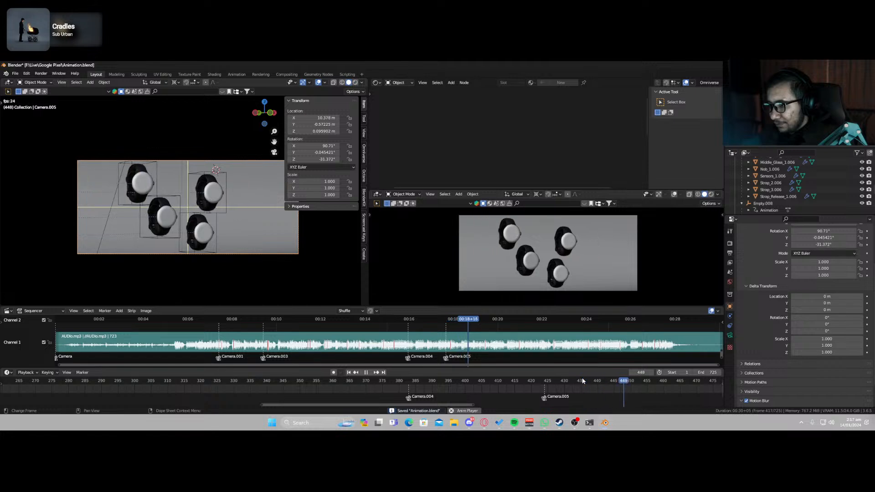
key(space)
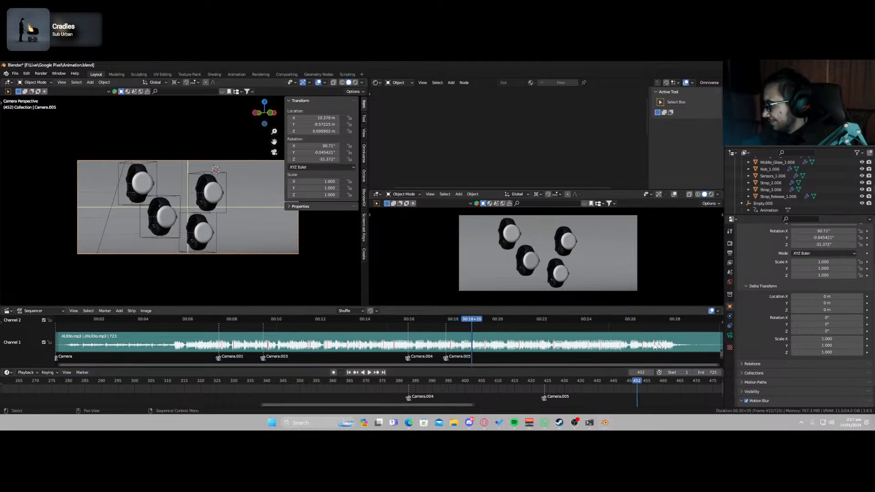
key(ctrl+s)
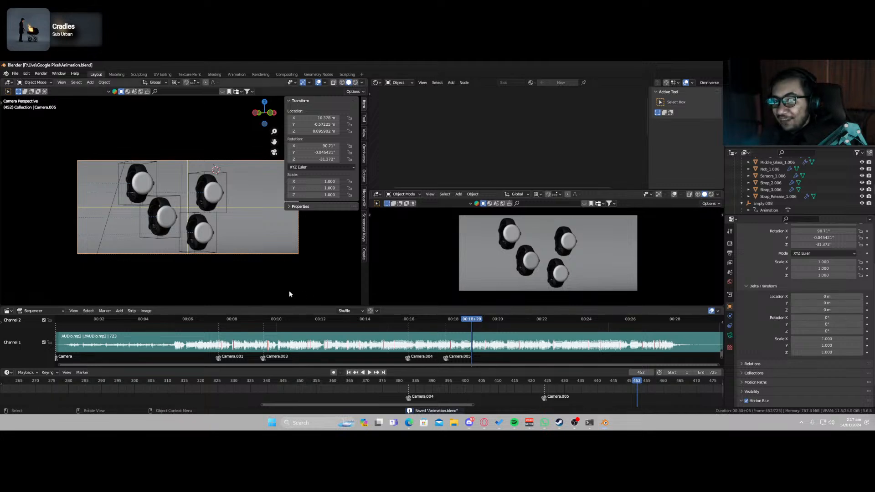
Place the 3D cursor on the Empty.009 watch and rotate Camera.005 around it about global Z to a Z rotation of about -35.2°.
middle_drag(219, 199, 195, 210)
shift+right_click(201, 169)
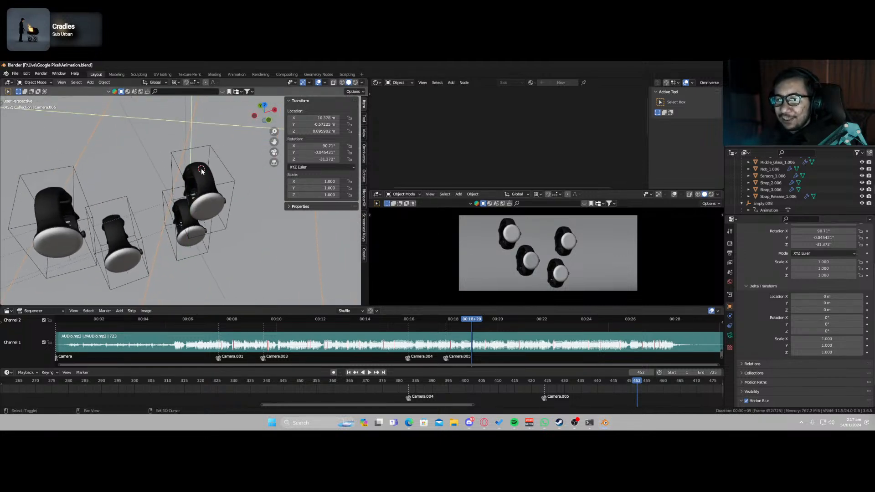
key(KP_0)
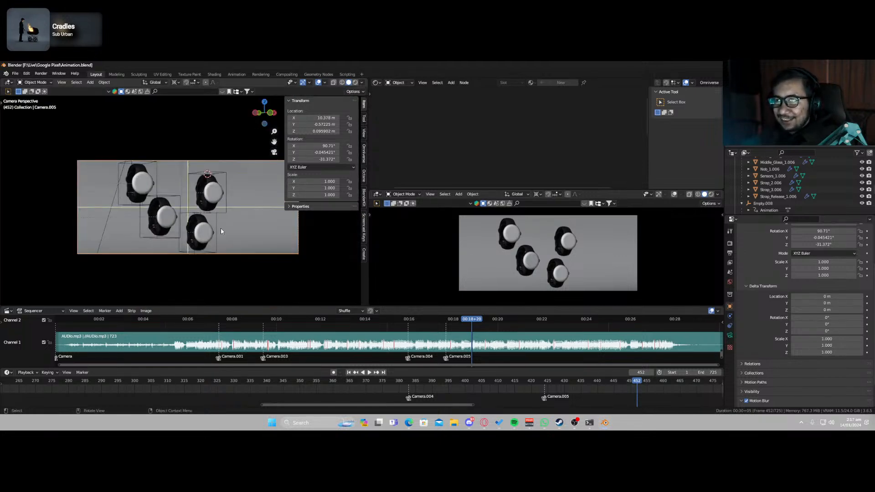
key(r)
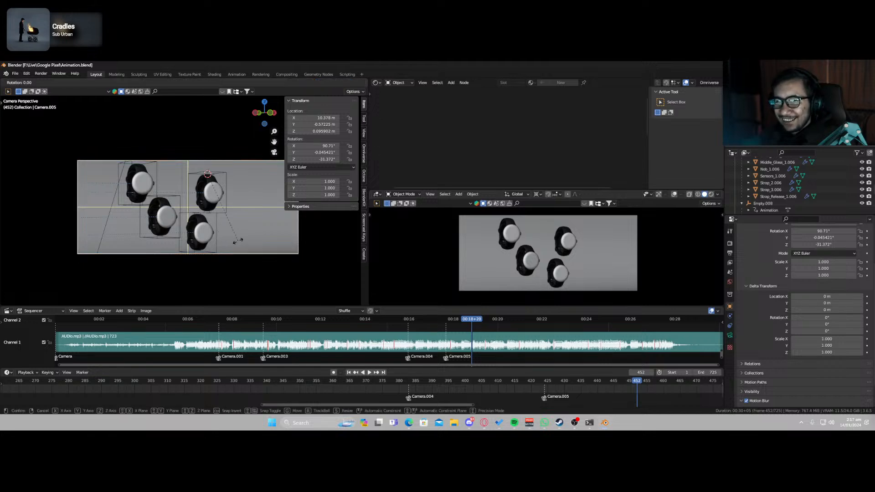
key(z)
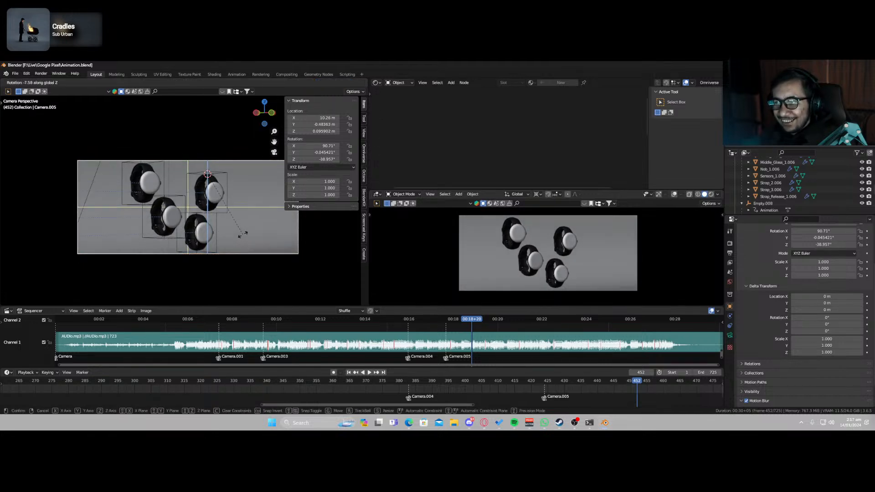
click(241, 239)
Render the second viewport and set Camera.005's Octane depth-of-field distance to 1.1 m.
key(z)
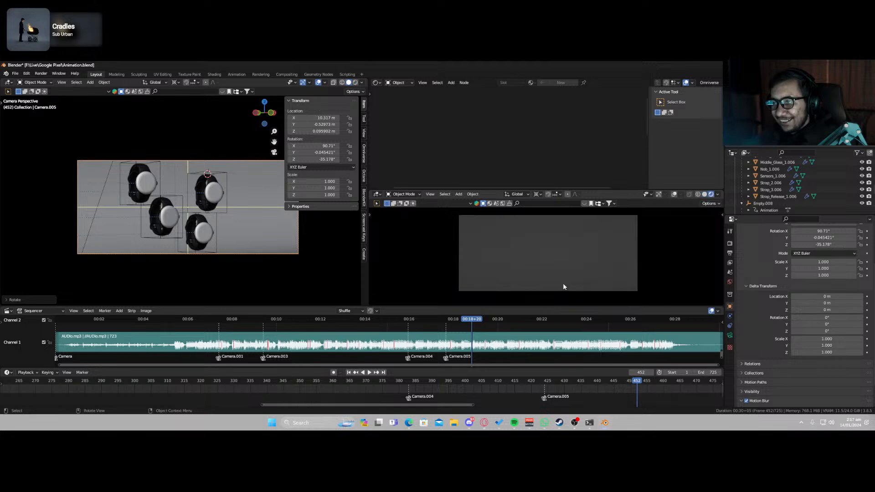
scroll(557, 276, up, 2)
scroll(556, 276, up, 1)
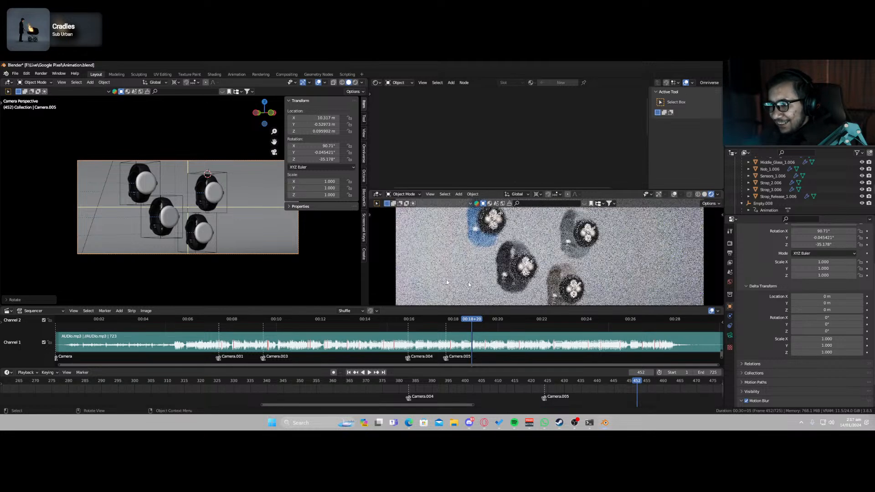
click(291, 261)
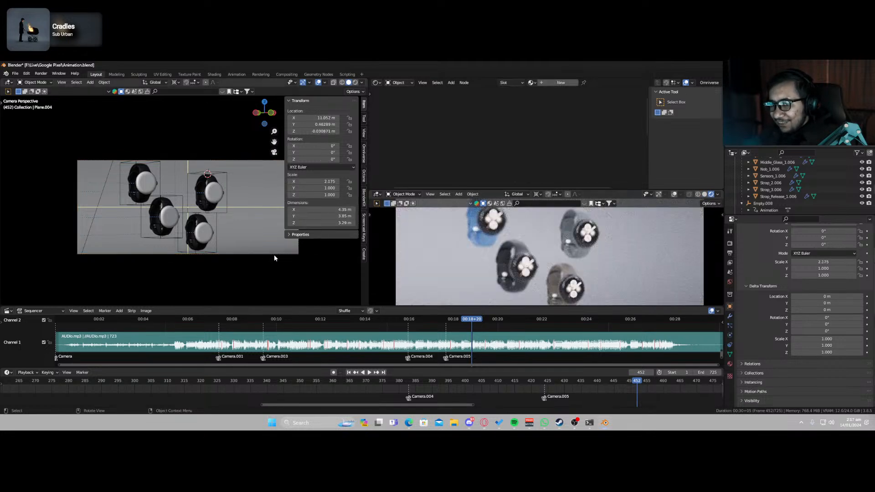
click(274, 258)
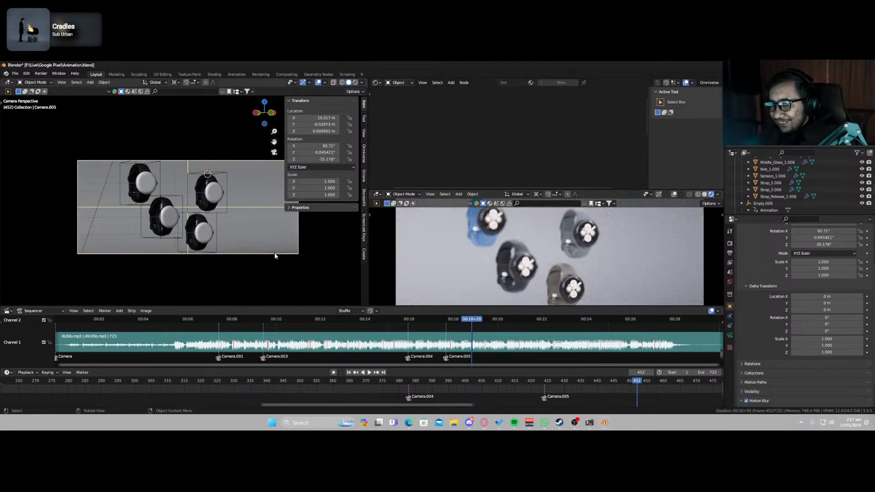
click(729, 335)
scroll(748, 333, down, 10)
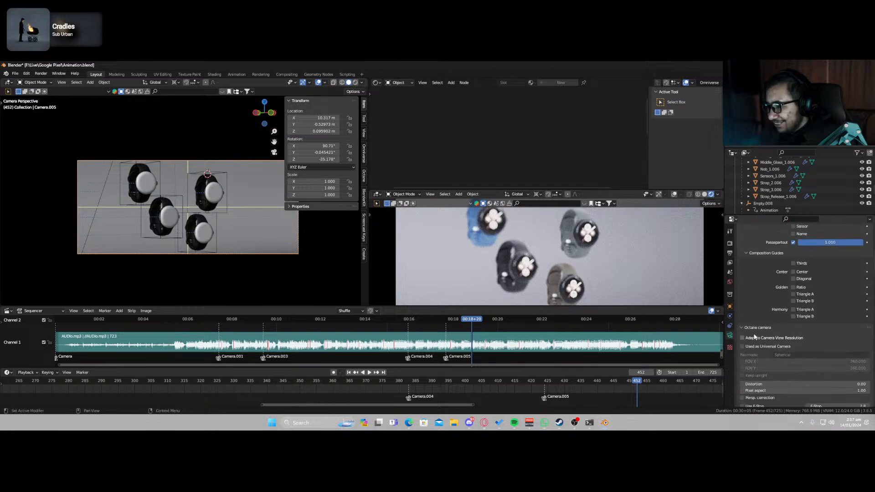
drag(812, 337, 802, 337)
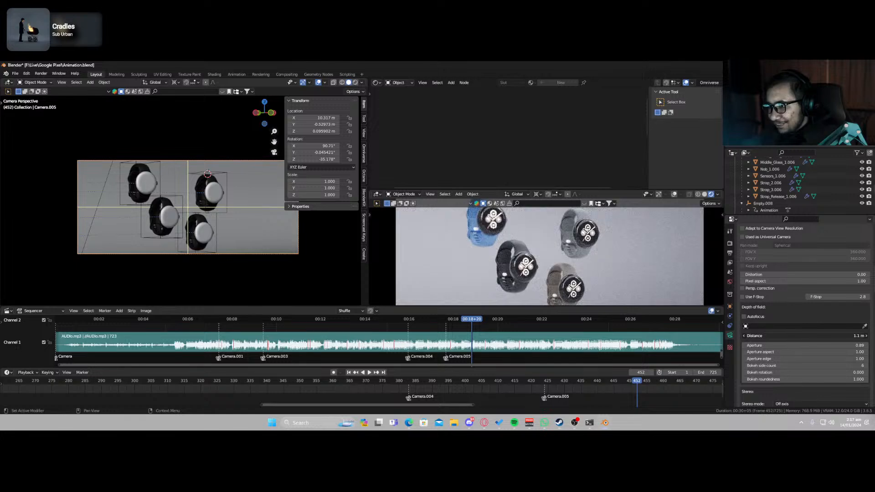
scroll(546, 273, down, 3)
Return the second viewport to solid shading and save the file.
key(z)
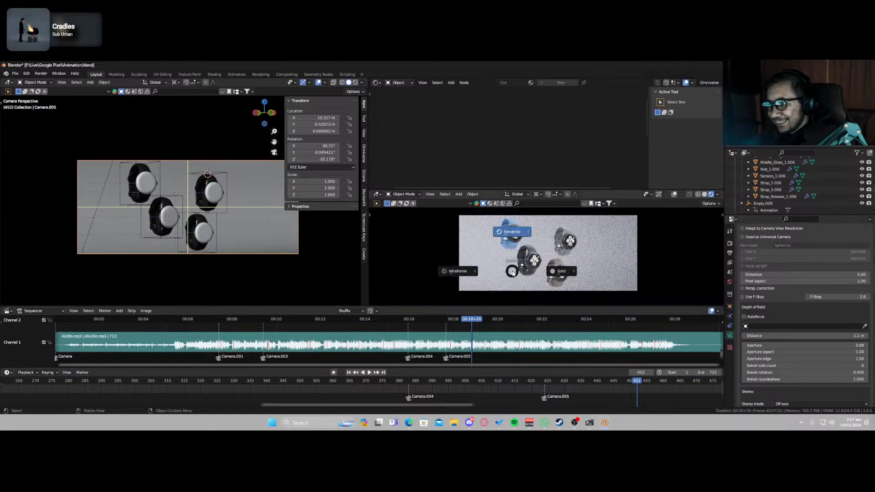
click(592, 273)
key(ctrl+s)
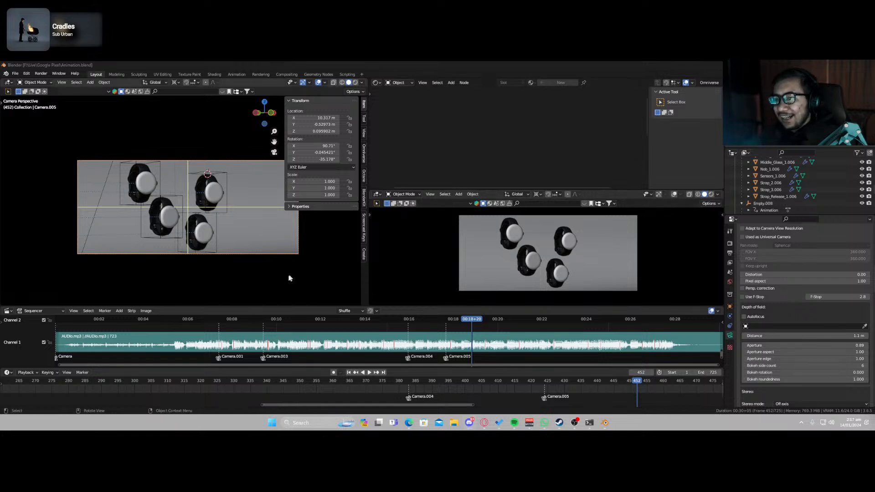
click(507, 268)
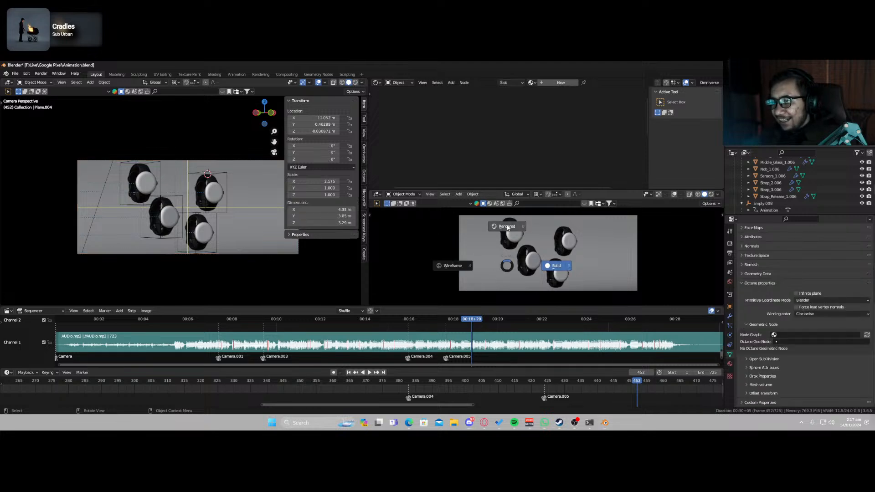
key(ctrl+s)
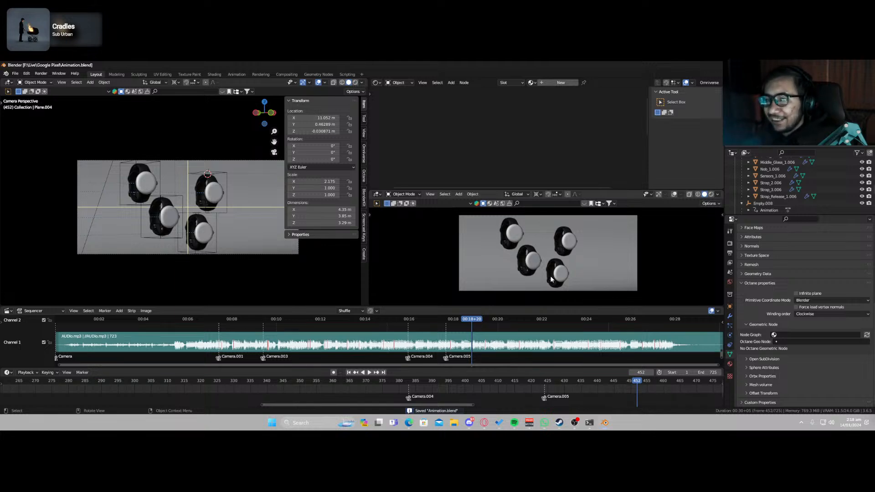
Save the file and play the Camera.004 shot from frame 380 through the cut into Camera.005, stopping at frame 454.
drag(536, 387, 360, 389)
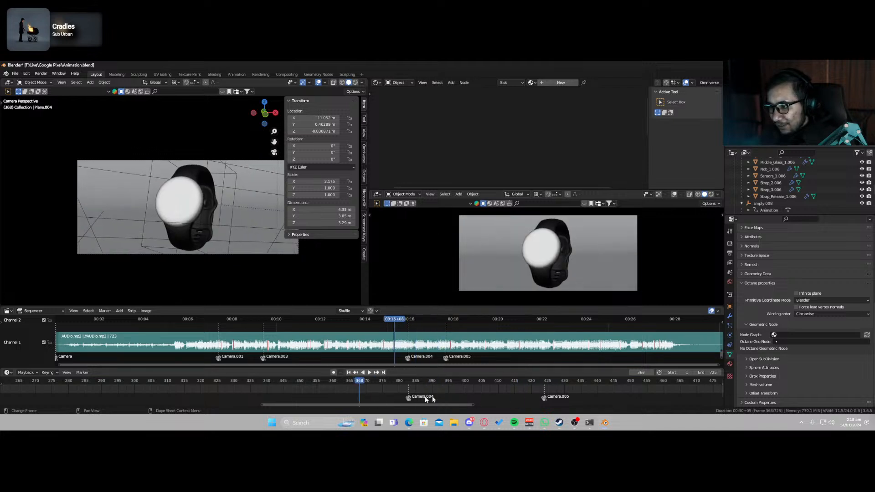
key(Up)
key(ctrl+s)
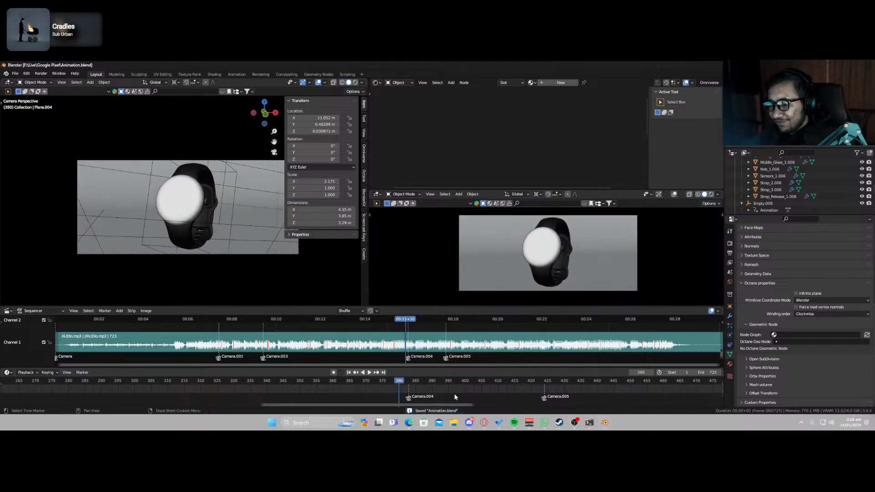
key(space)
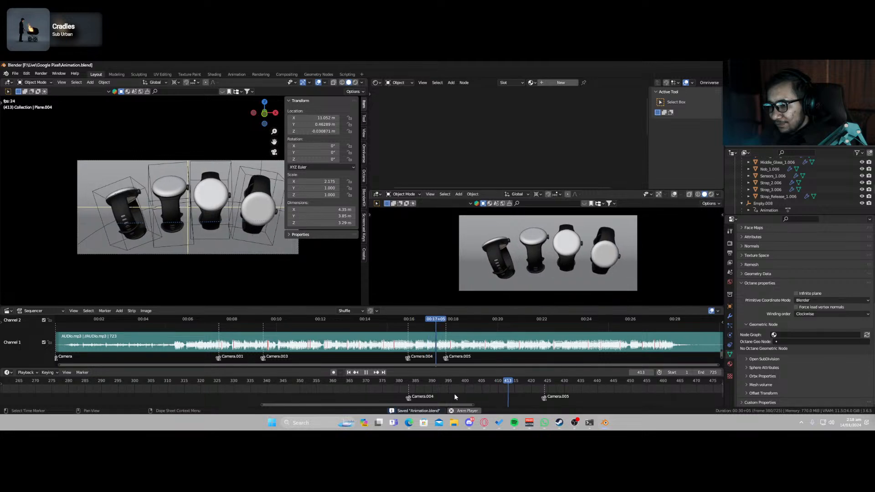
key(space)
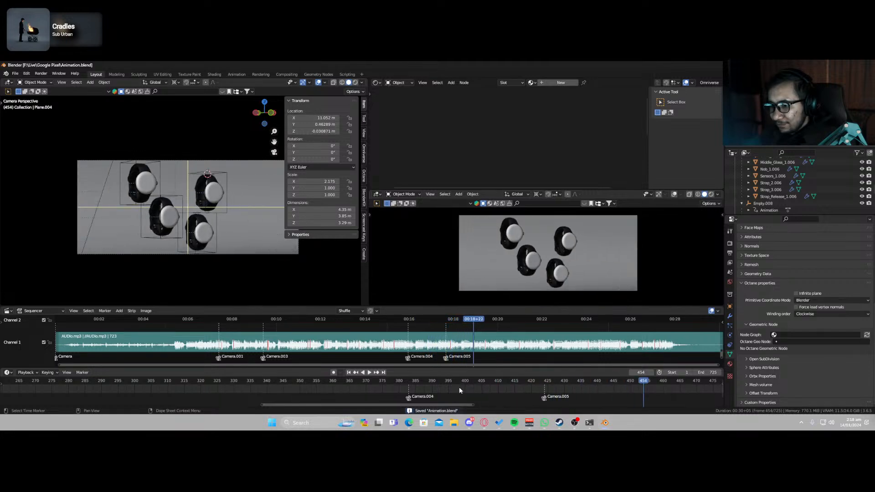
Replay the Camera.005 watch slide-in from frame 418, save at frame 453, and continue playing to frame 467.
click(524, 380)
key(space)
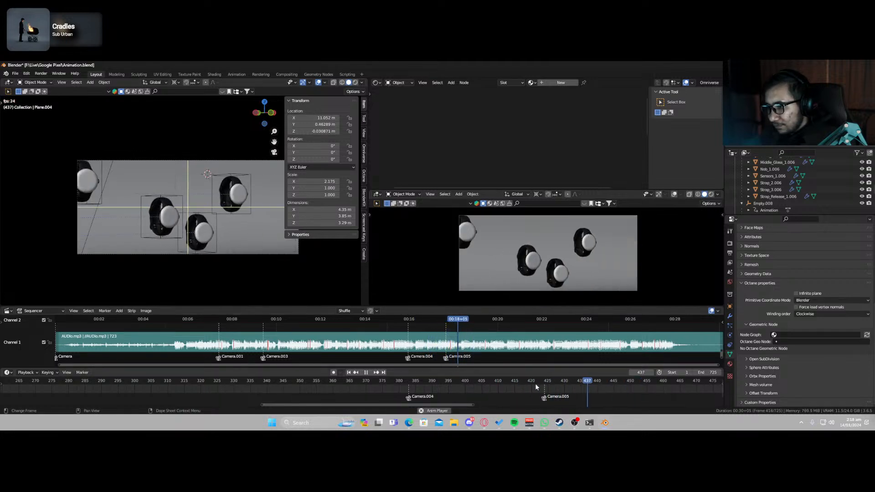
key(space)
key(ctrl+s)
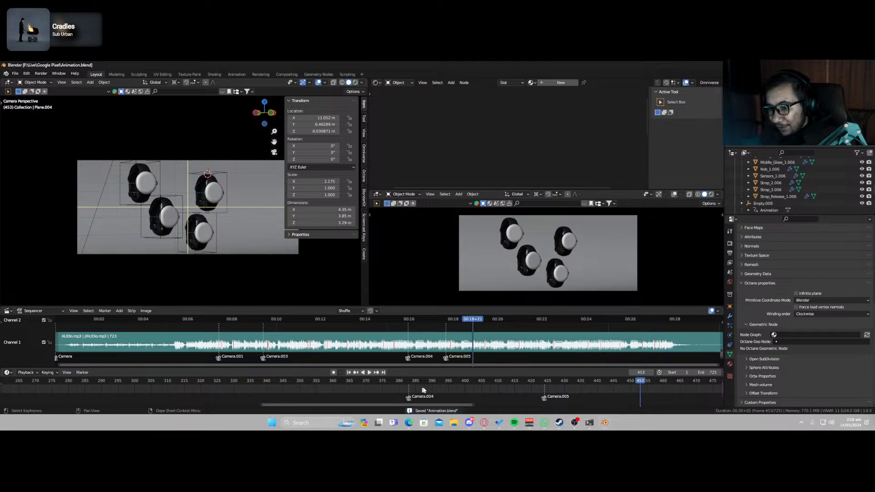
key(space)
key(space)
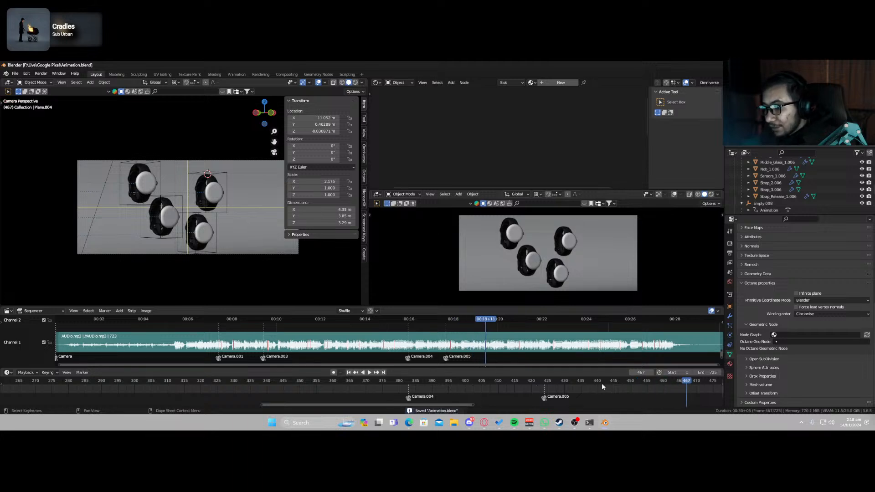
Replay the end of the Camera.004 shot, stop at frame 421, and save the file.
click(492, 383)
key(space)
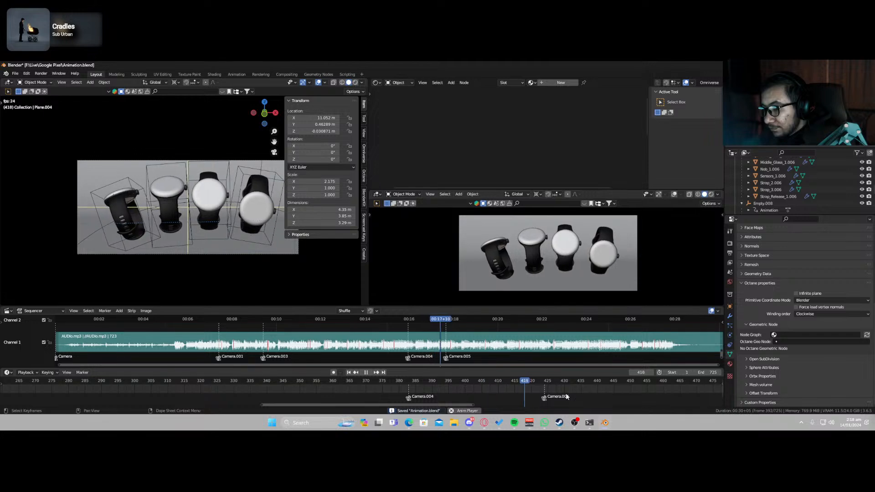
key(space)
key(ctrl+s)
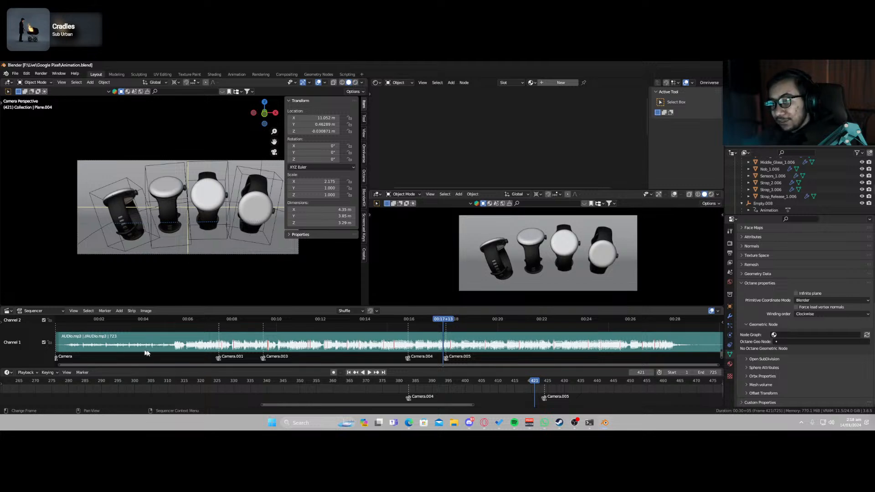
Play the animation from frame 421 through the Camera.005 shot and scrub back to frame 2.
scroll(423, 333, down, 4)
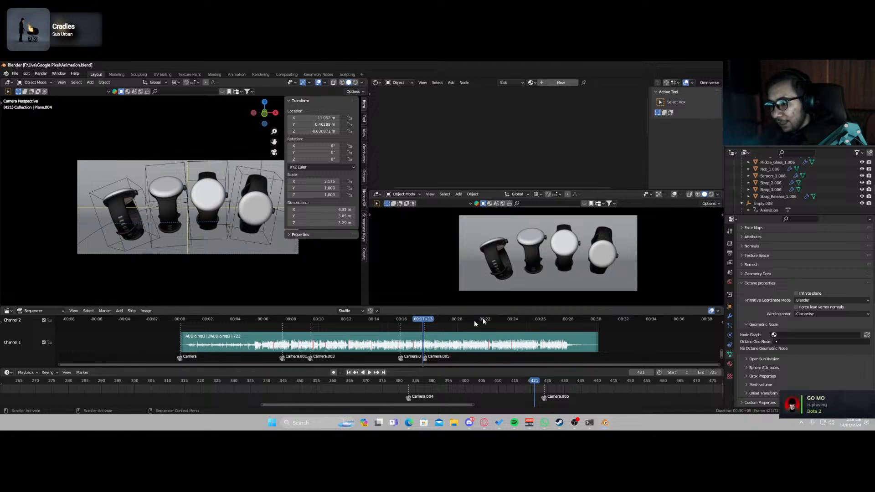
key(space)
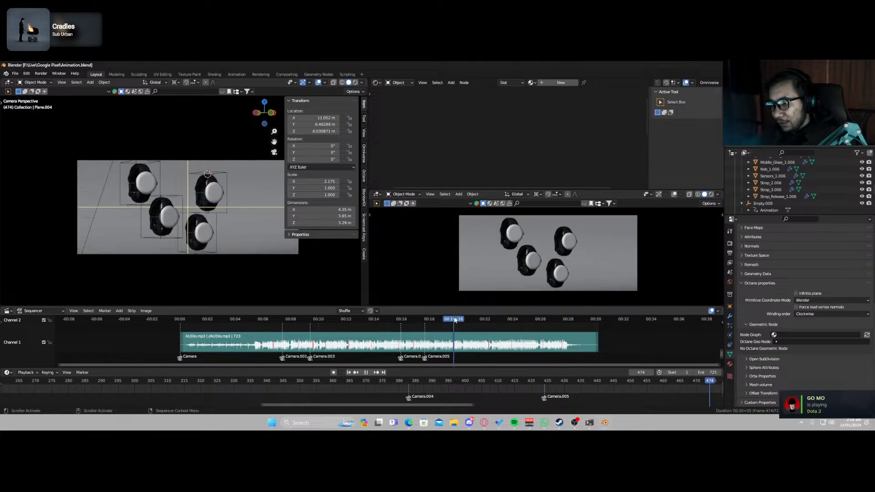
click(410, 321)
drag(410, 321, 181, 320)
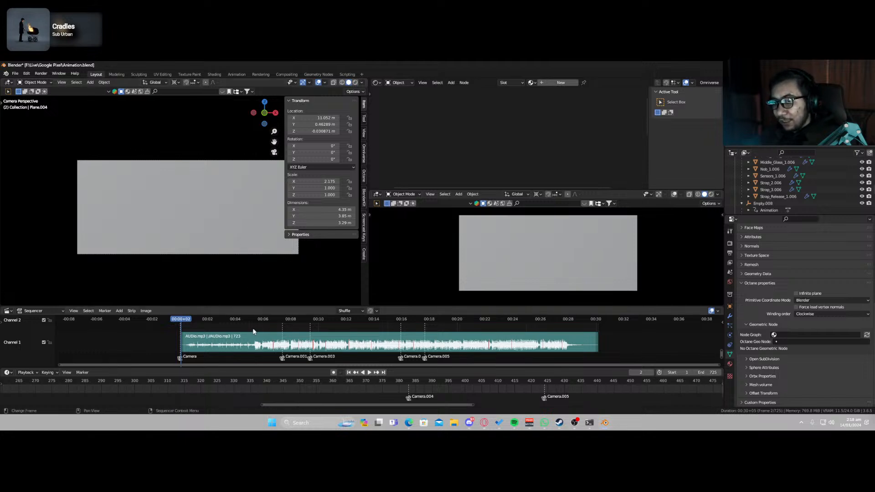
Select the first backdrop and move its front wall about 1.3 m outward along the Y axis in Edit Mode.
click(227, 234)
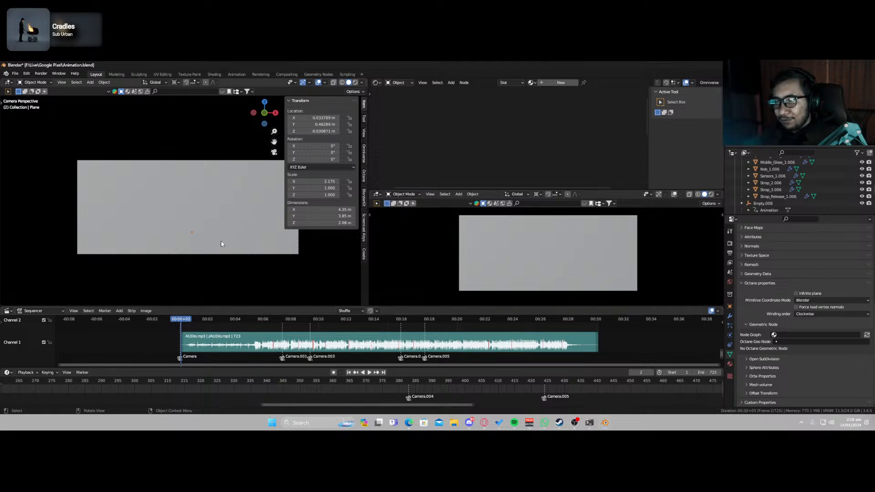
middle_drag(222, 244, 204, 297)
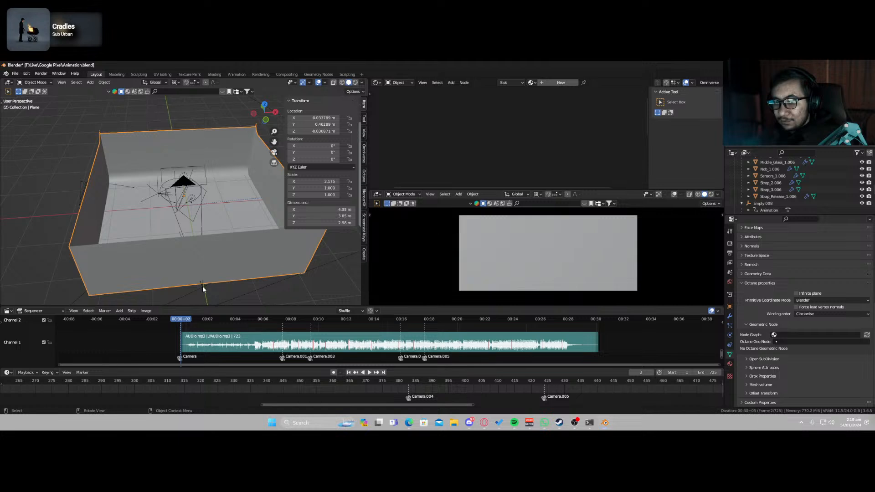
click(203, 286)
click(222, 270)
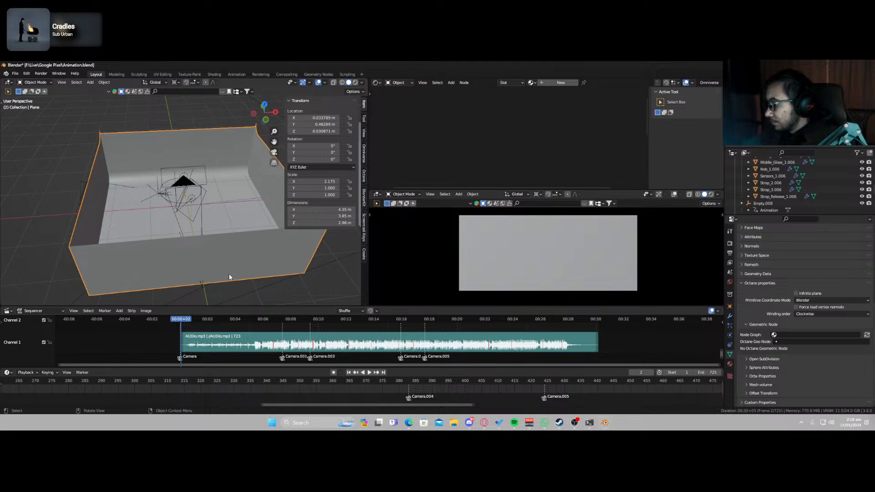
middle_drag(229, 274, 262, 263)
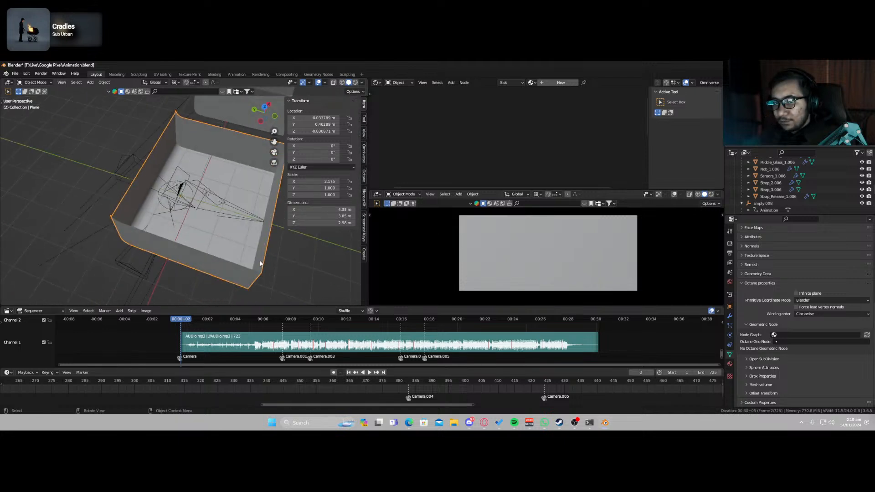
key(Tab)
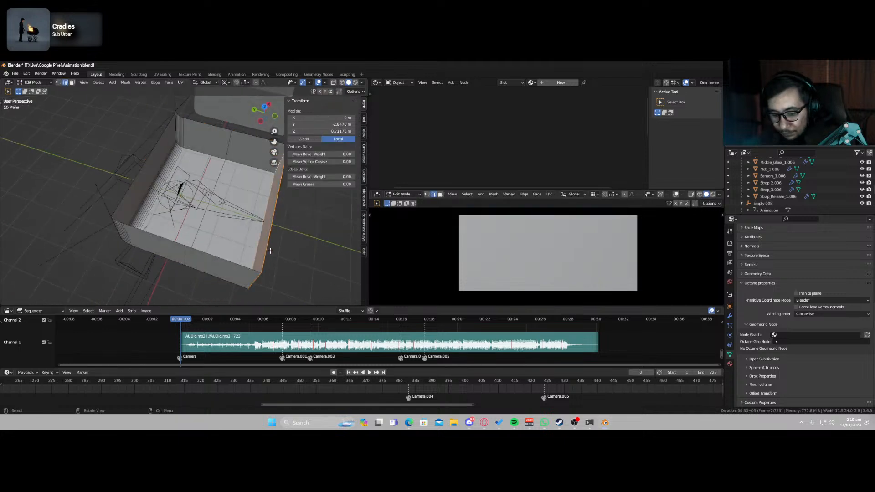
key(g)
key(y)
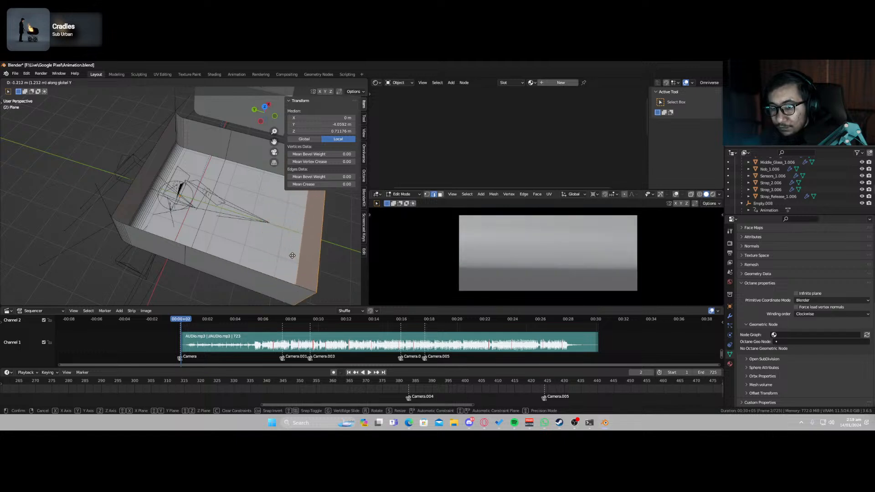
click(295, 259)
key(Tab)
Replay the animation from frame 2 through the camera, save the file, and return to frame 2.
middle_drag(296, 261, 114, 243)
scroll(238, 243, down, 4)
scroll(238, 241, down, 1)
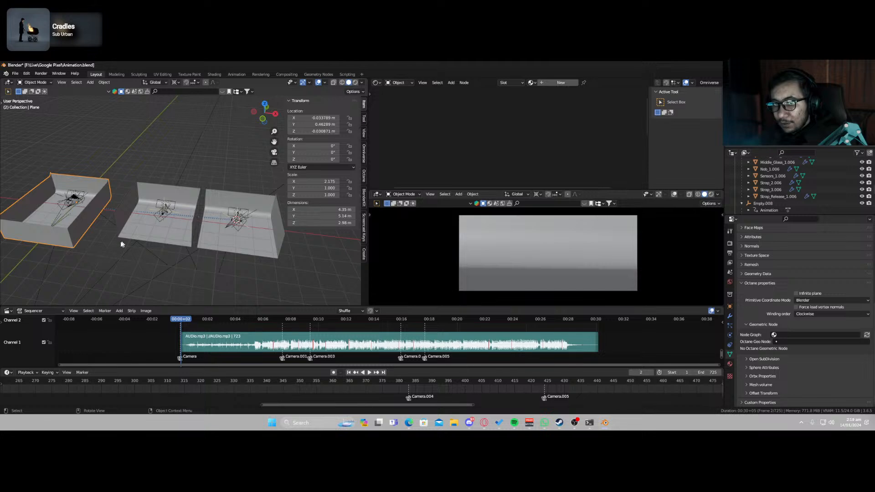
key(KP_0)
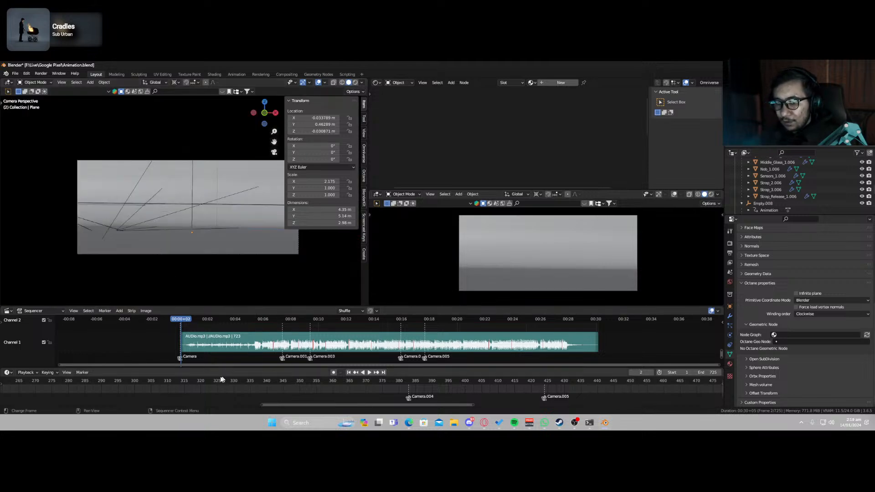
key(space)
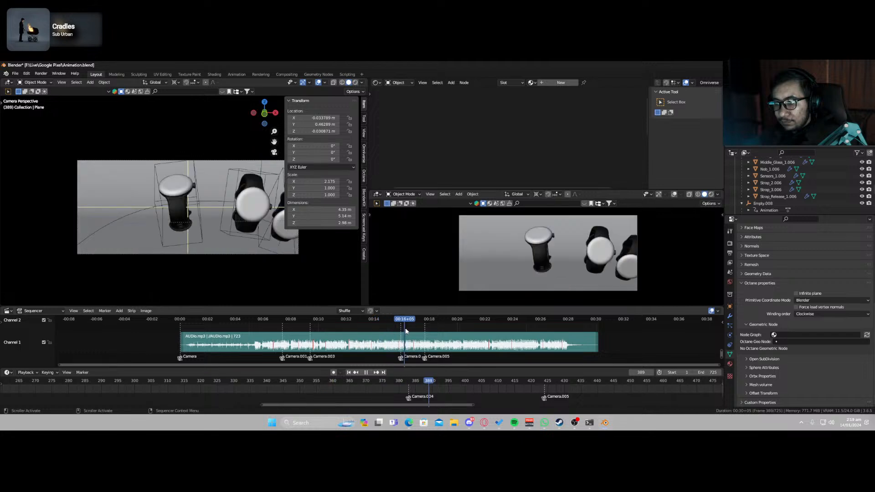
drag(452, 330, 302, 339)
key(ctrl+s)
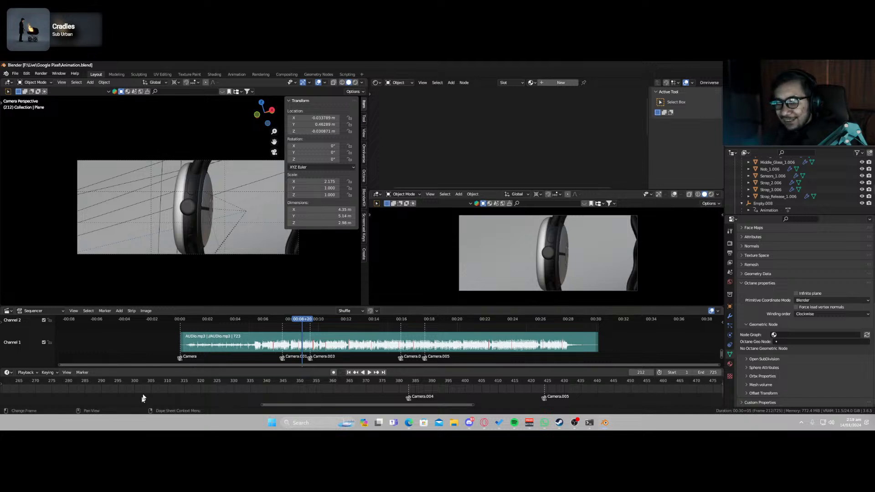
click(187, 322)
key(ctrl+s)
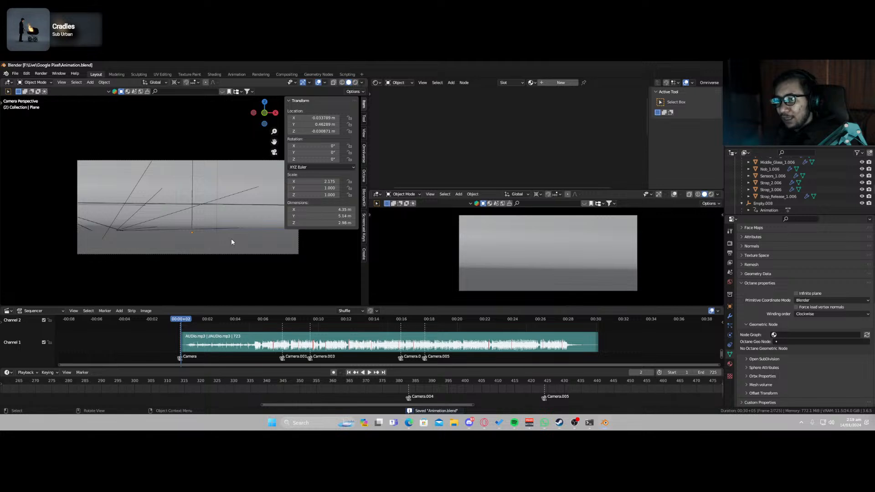
middle_drag(224, 204, 197, 253)
scroll(235, 235, down, 4)
scroll(234, 235, down, 3)
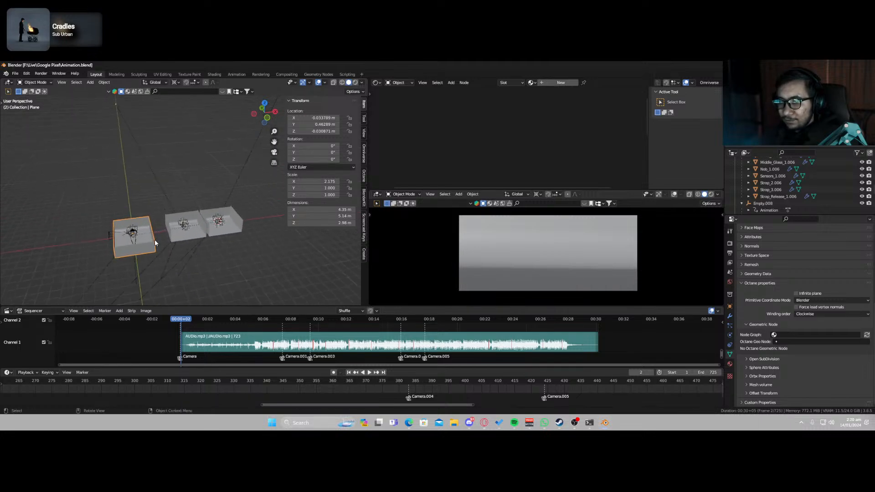
key(KP_0)
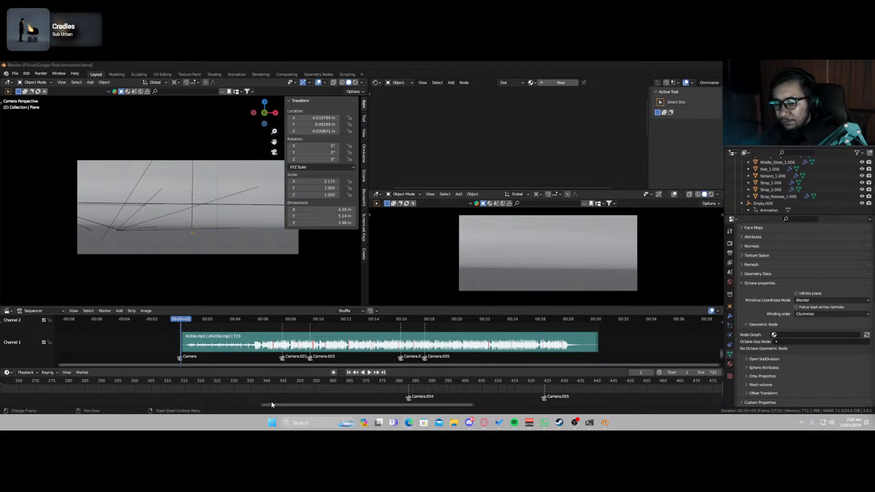
At frame 440, duplicate the active camera and bind the copy to a new timeline marker.
drag(263, 405, 3, 405)
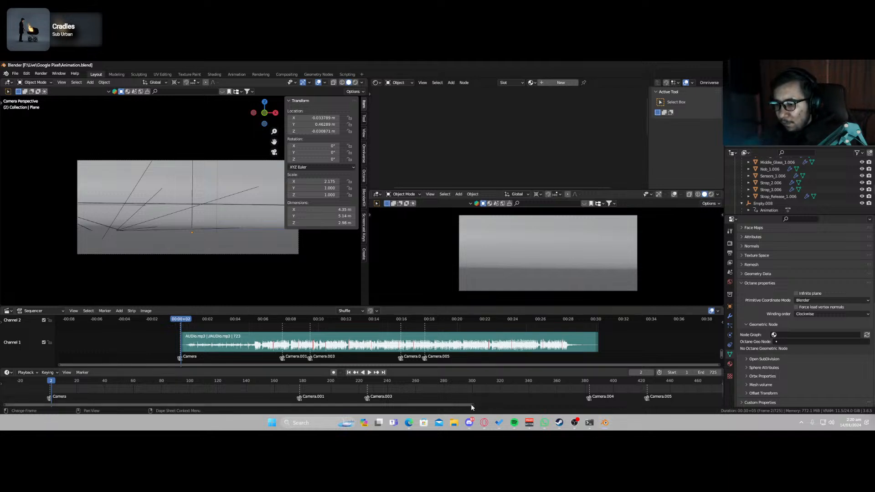
drag(471, 404, 743, 415)
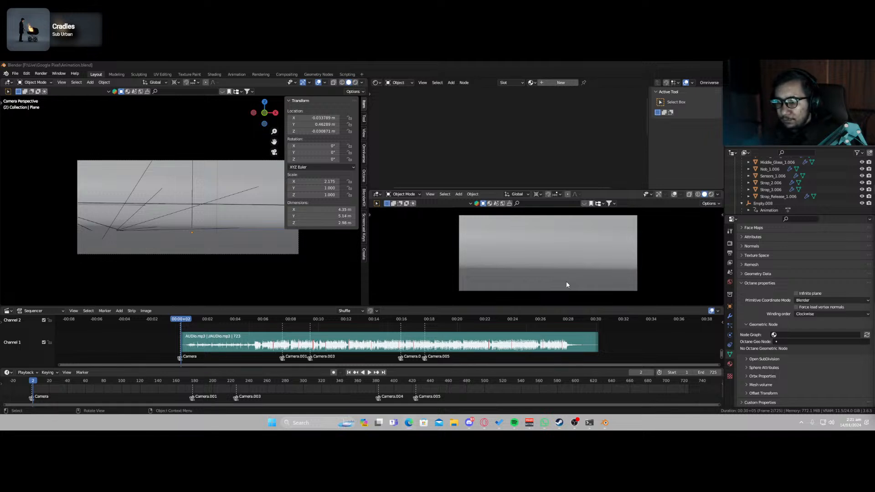
mouse_move(423, 319)
mouse_down()
mouse_move(442, 322)
mouse_move(422, 325)
mouse_move(435, 322)
mouse_up()
key(space)
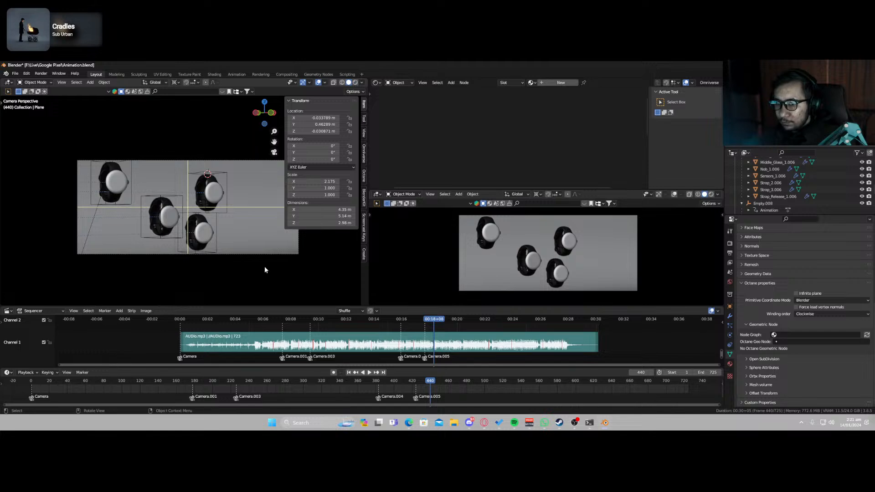
click(271, 254)
key(shift+d)
click(274, 259)
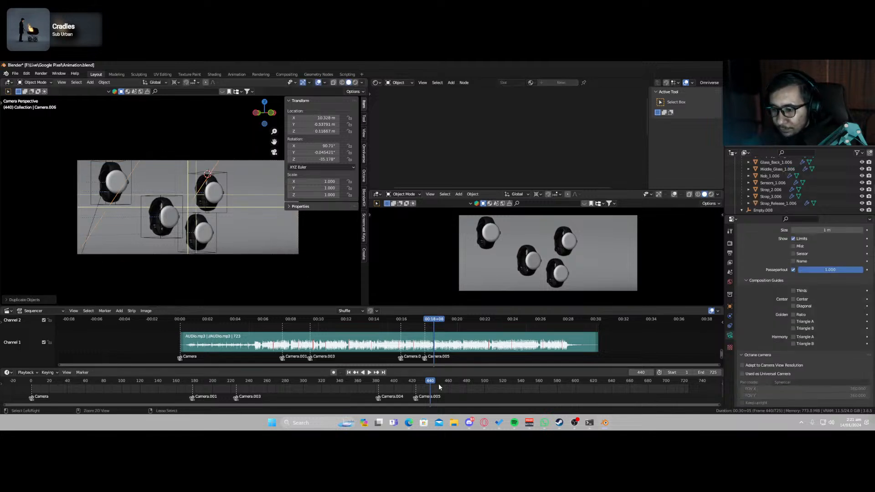
key(ctrl+b)
Fly Camera.006 to frame a single watch from the front and raise it about 0.017 m along Z.
key(shift+grave)
key(d)
key(w)
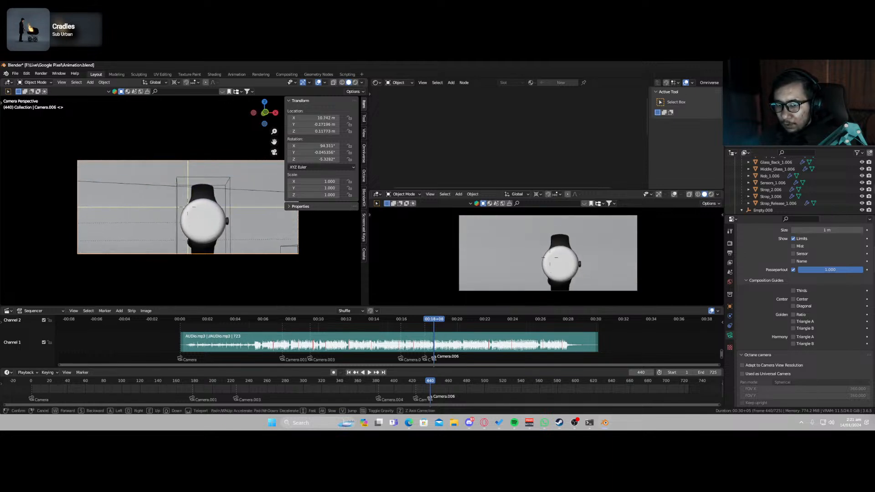
click(244, 226)
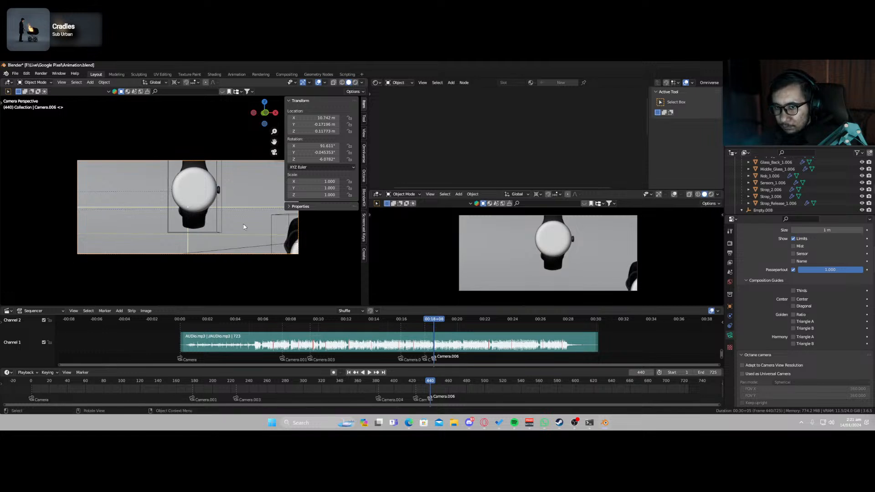
key(g)
key(z)
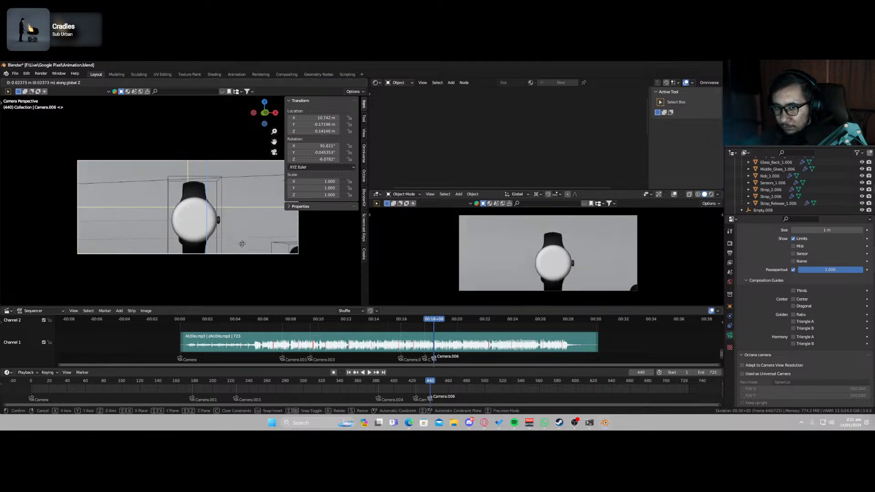
click(243, 246)
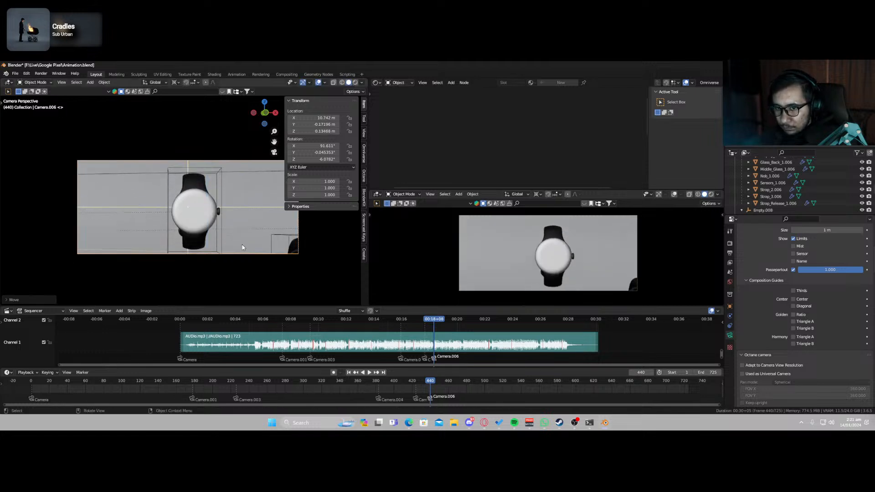
Switch the second viewport to rendered shading and set Camera.006's depth-of-field distance to 0.51 m.
key(z)
click(572, 267)
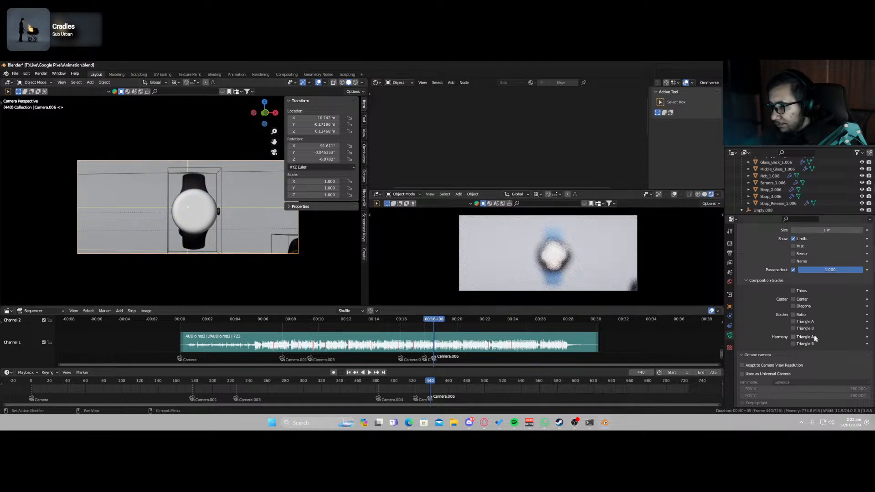
scroll(800, 338, down, 8)
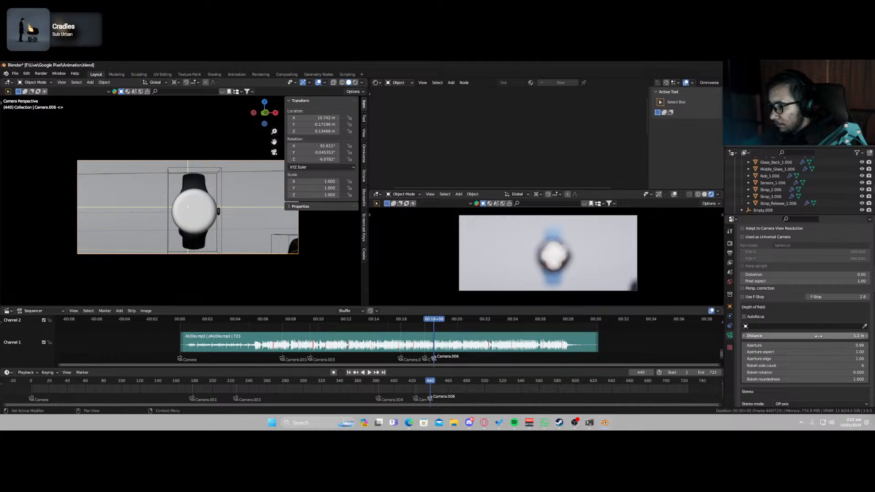
drag(817, 336, 791, 336)
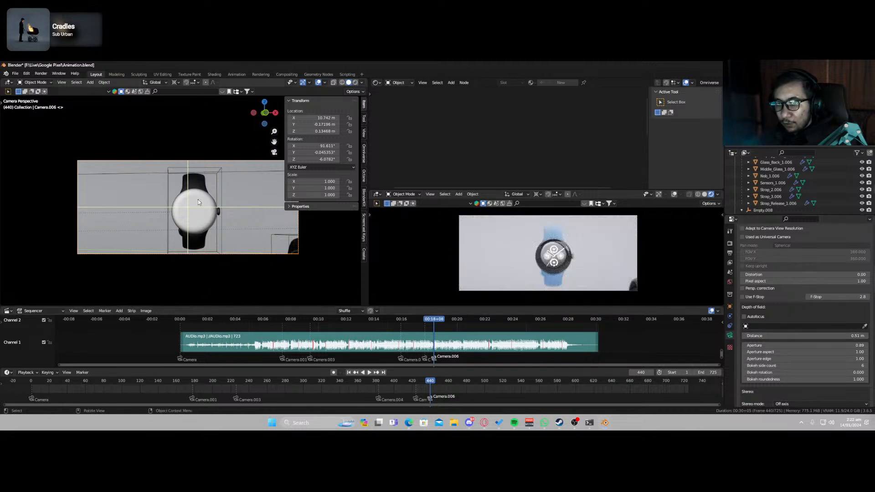
Place the 3D cursor on the framed watch and rotate Camera.006 around it to a Z rotation of about -4.72°.
middle_drag(198, 201, 199, 228)
scroll(197, 255, up, 4)
shift+middle_drag(197, 280, 171, 269)
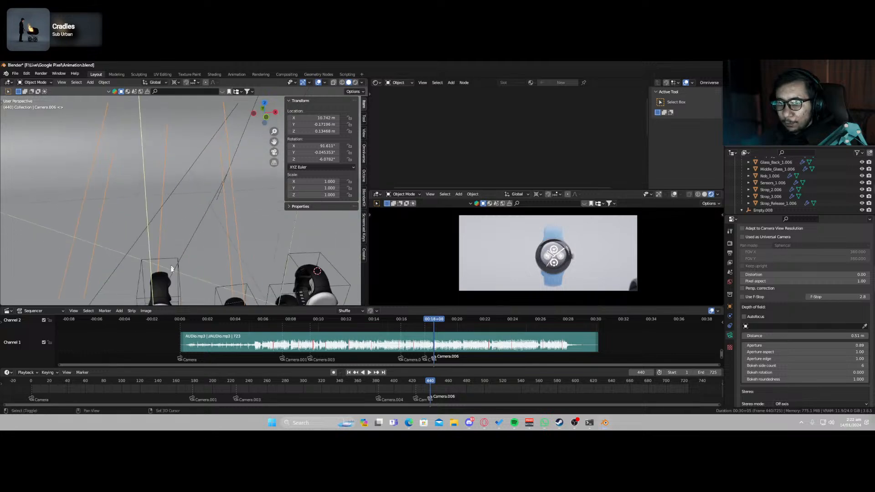
key(KP_0)
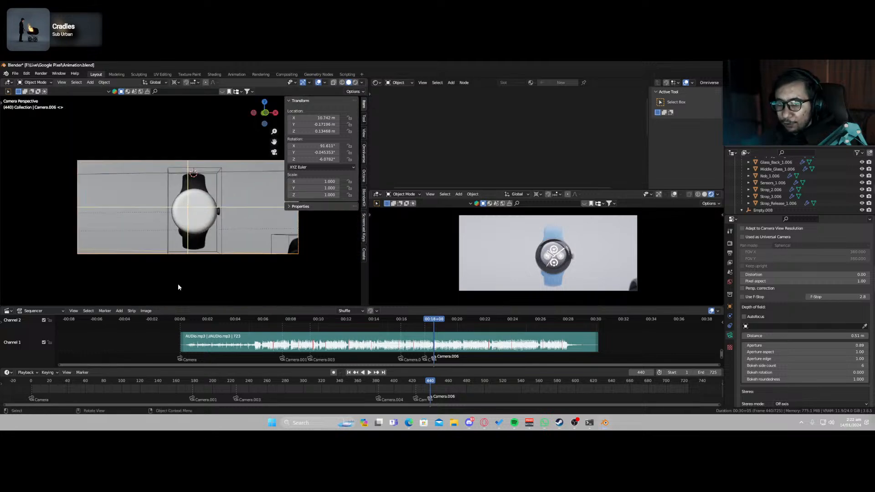
key(r)
key(z)
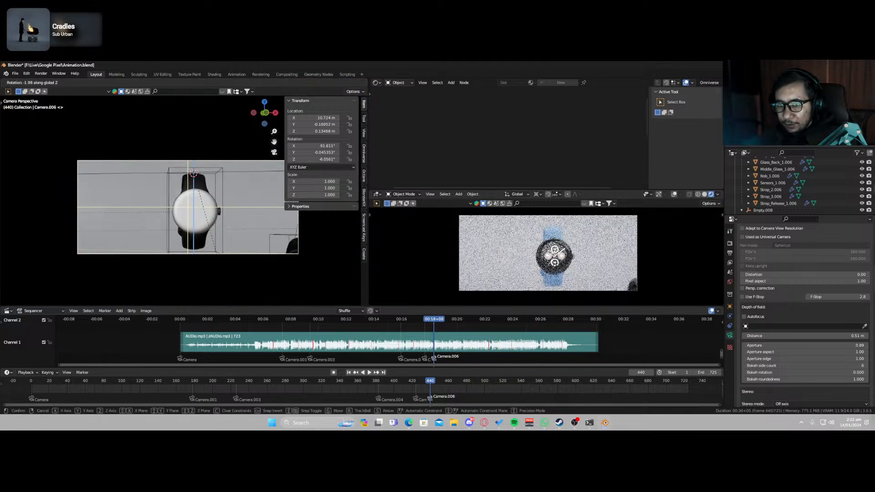
click(218, 256)
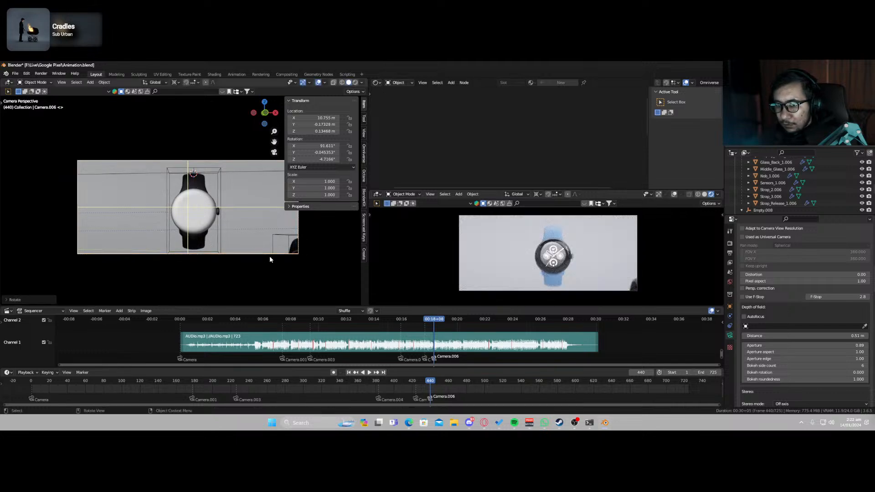
Move Camera.006 about 0.08 m closer to the watch, recentre it vertically, and set its depth-of-field distance to 0.43 m.
key(g)
click(254, 236)
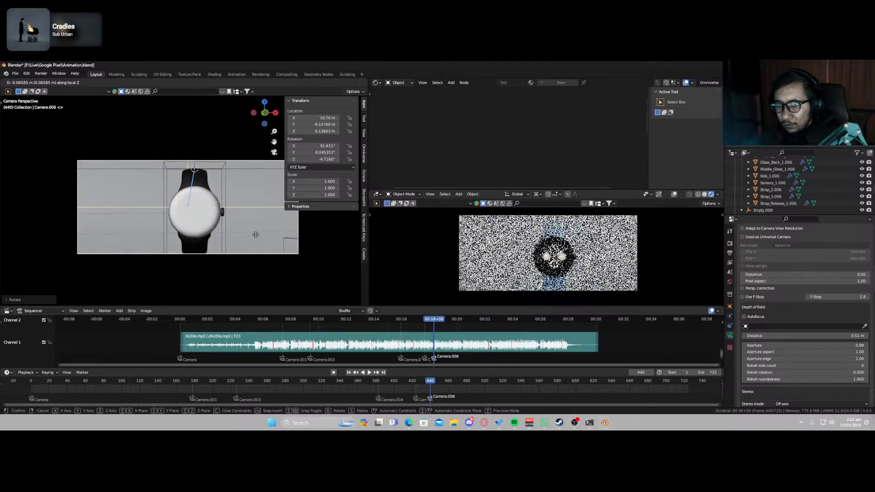
key(g)
key(z)
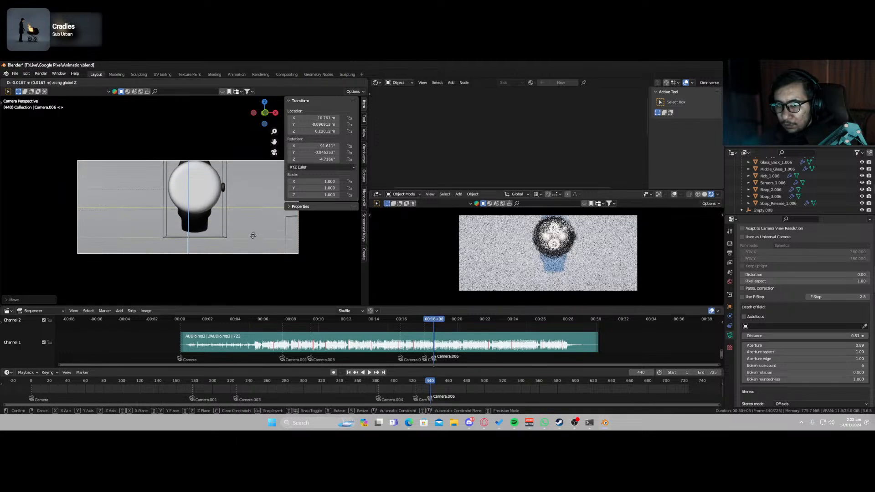
click(252, 221)
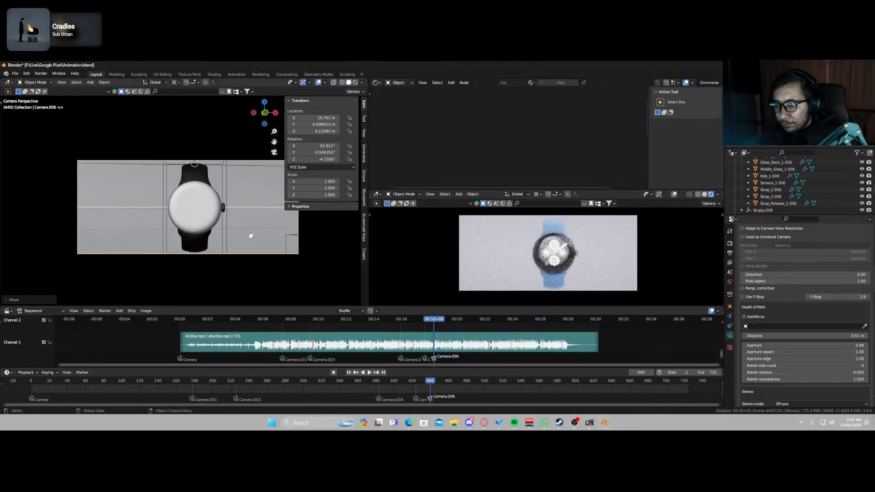
drag(831, 336, 824, 336)
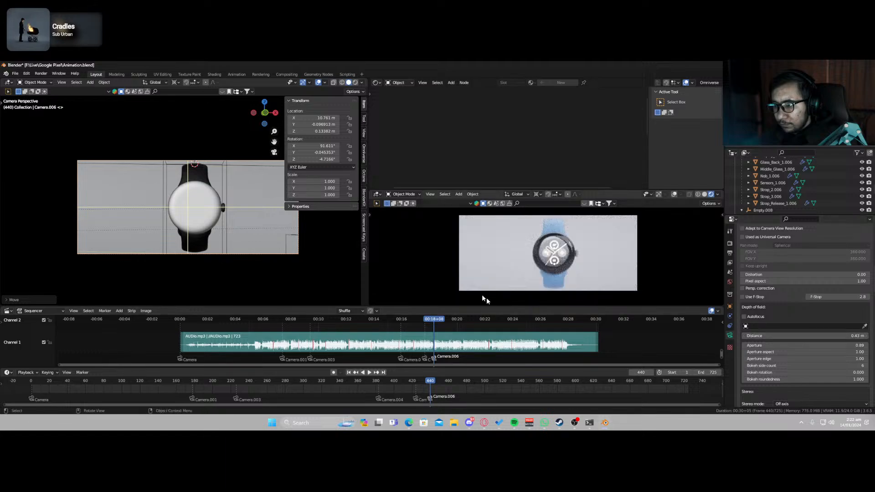
Set Camera.006's depth-of-field distance to 0.44 m for a sharp watch face and save the file.
scroll(647, 258, up, 5)
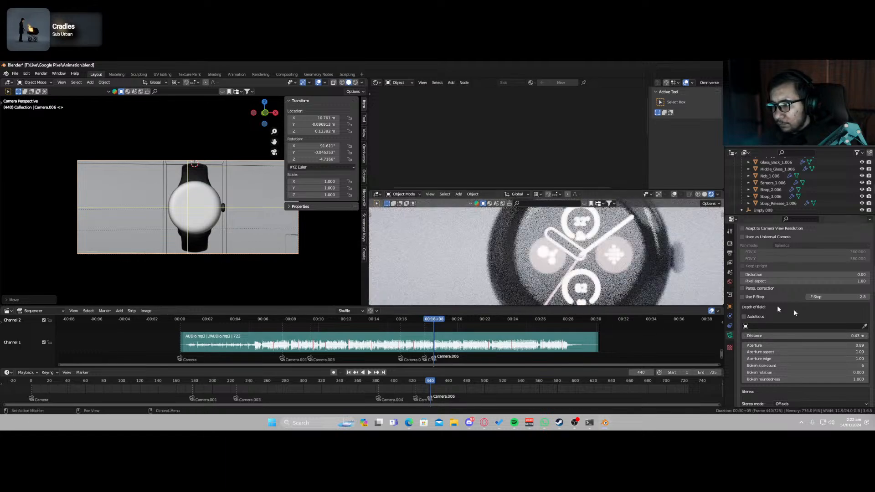
drag(829, 333, 831, 333)
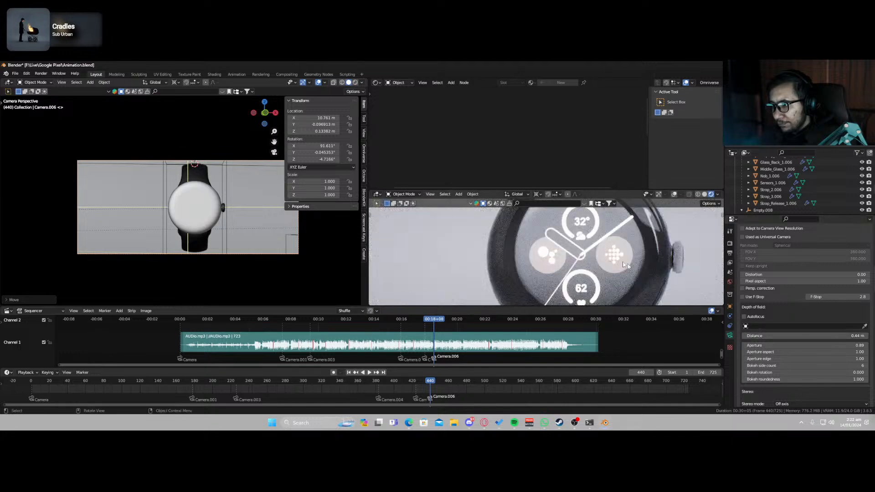
scroll(570, 260, down, 5)
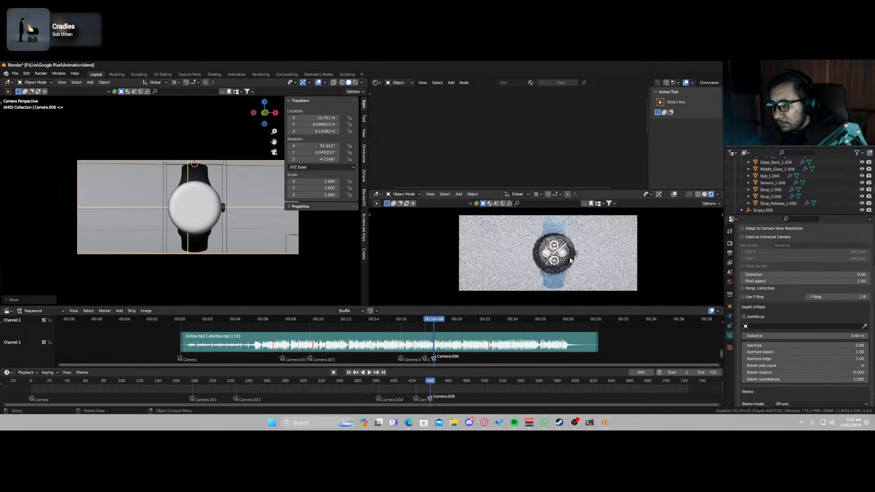
key(ctrl+s)
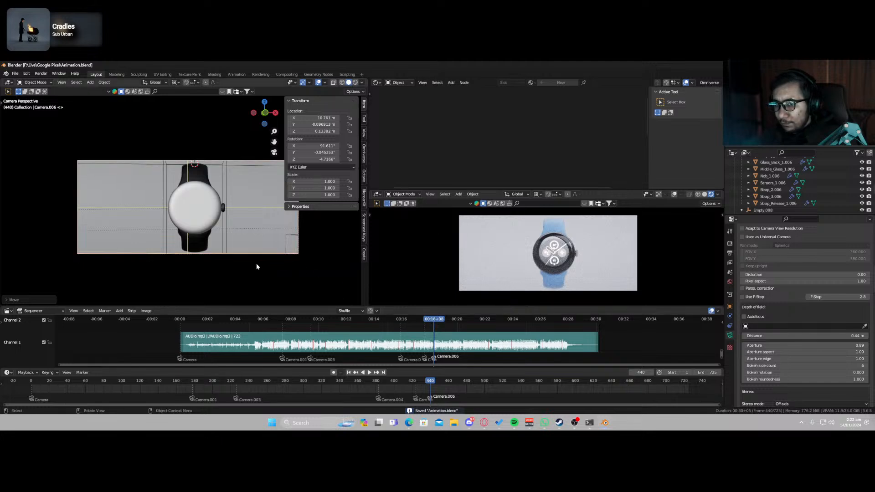
key(r)
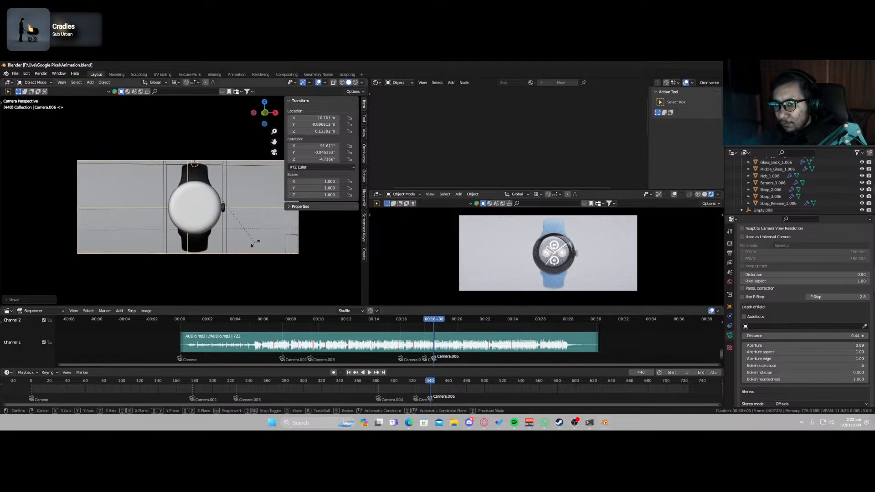
key(z)
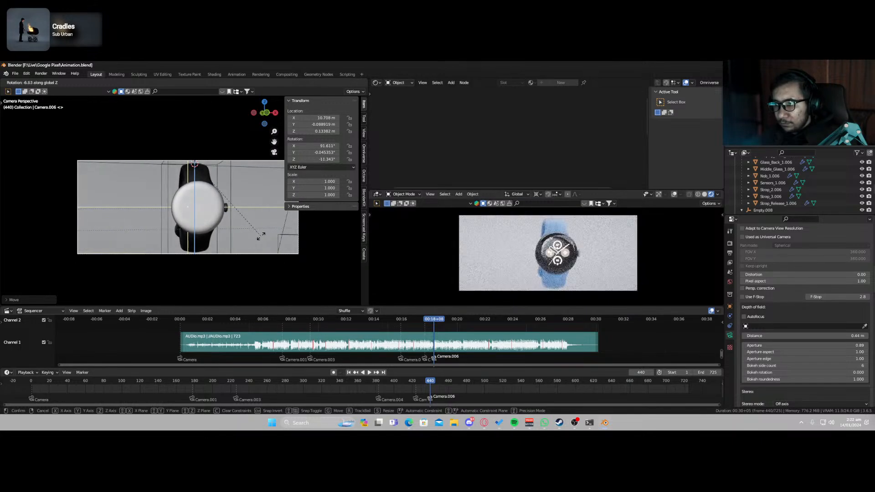
click(256, 242)
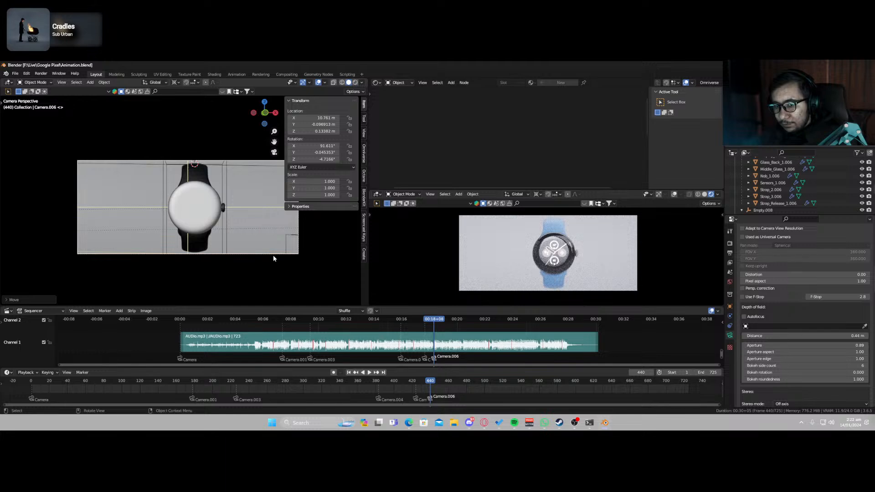
Try keyframing Camera.006's location and rotation at frame 440, scrub through the motion, and delete the keyframe.
key(i)
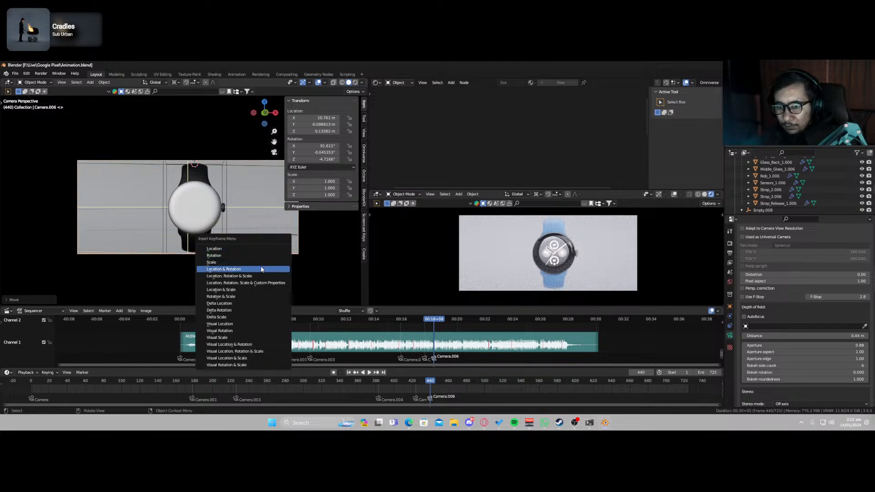
click(261, 269)
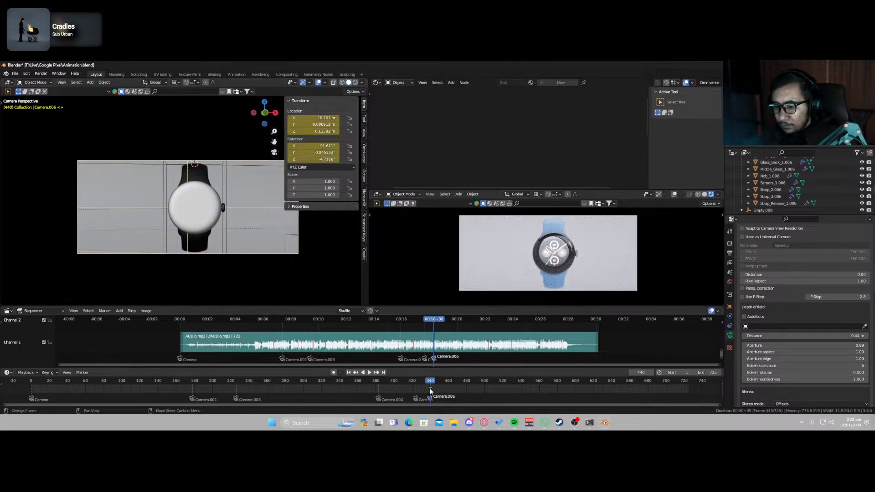
drag(430, 390, 430, 383)
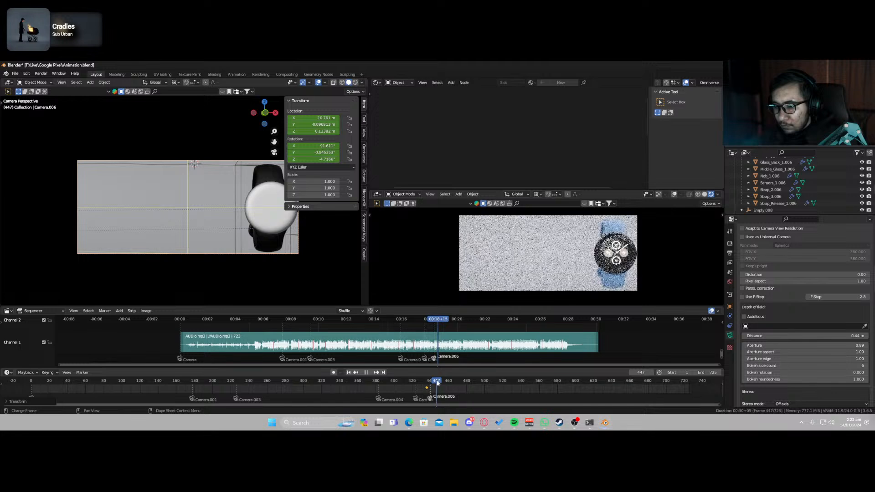
key(space)
key(Delete)
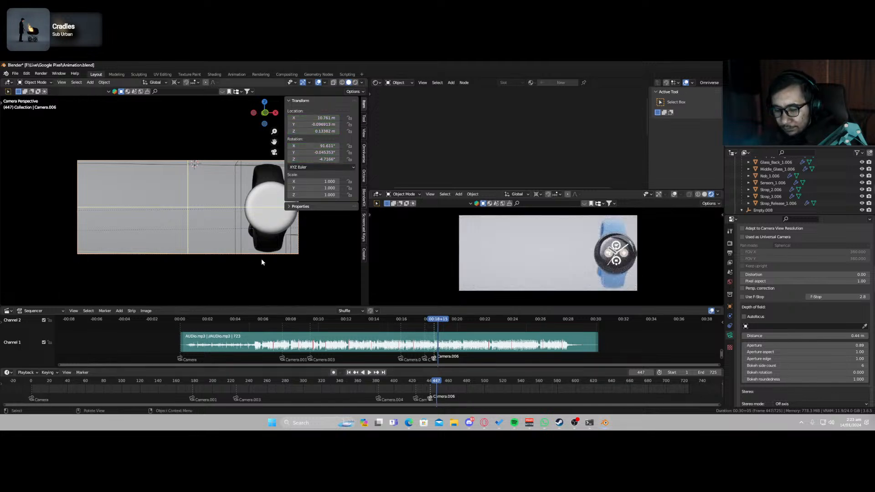
At frame 447, move Camera.006 about 0.057 m along X to centre the watch and place the 3D cursor on it.
key(g)
key(x)
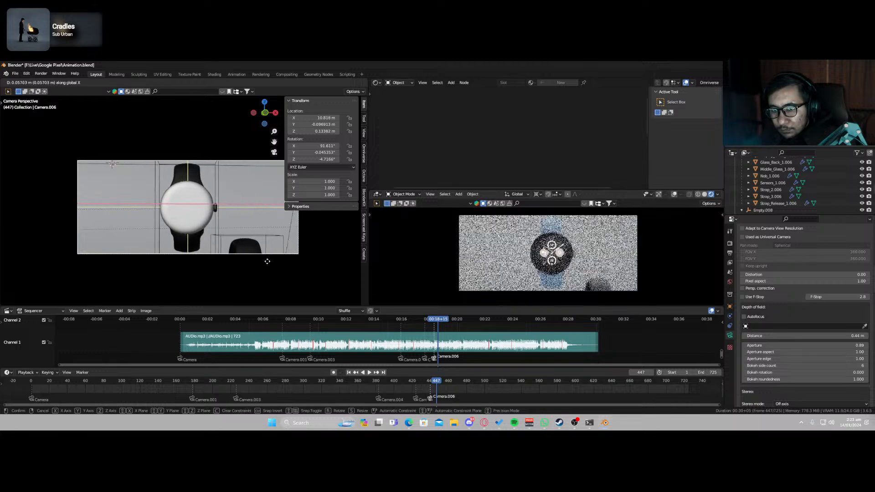
click(267, 261)
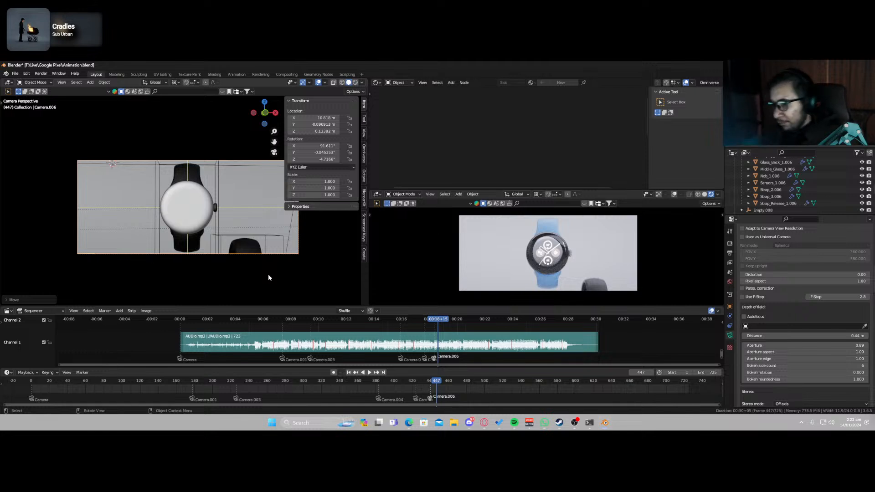
middle_drag(256, 279, 202, 179)
scroll(227, 252, down, 5)
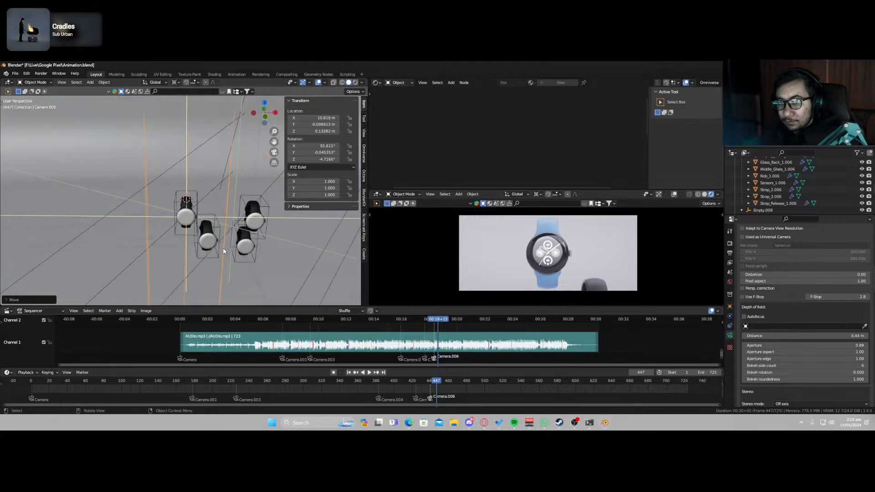
key(KP_0)
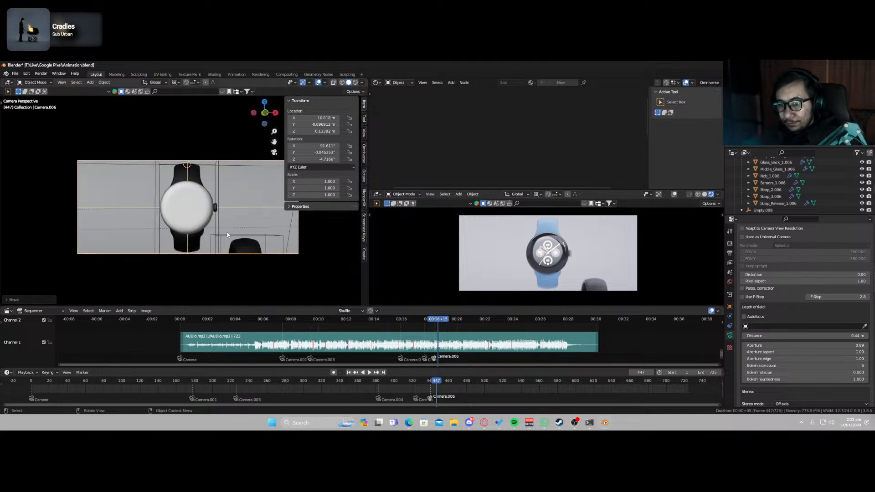
Insert a Location & Rotation keyframe for Camera.006 at frame 447 and shift it several frames earlier.
key(i)
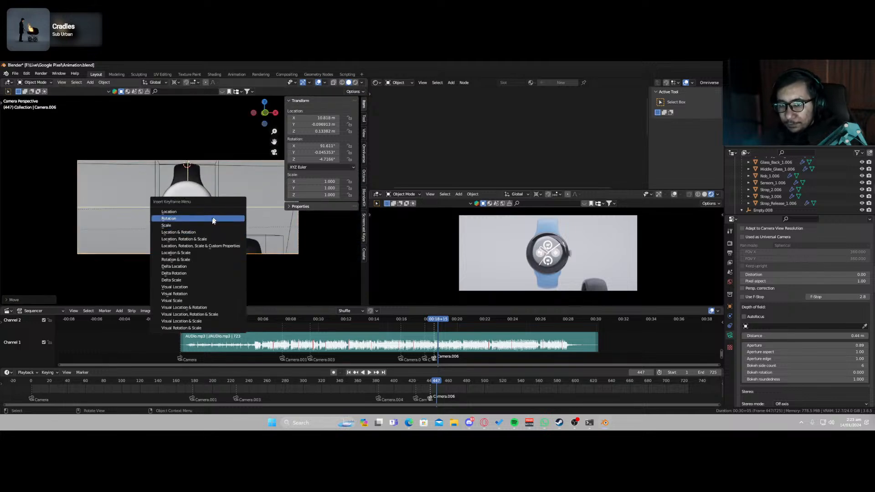
click(219, 232)
drag(436, 389, 425, 390)
Rotate Camera.006 around the watch to a Z rotation of about 7.18°, keyframe the pose, and shift that keyframe several frames past 447.
key(r)
key(z)
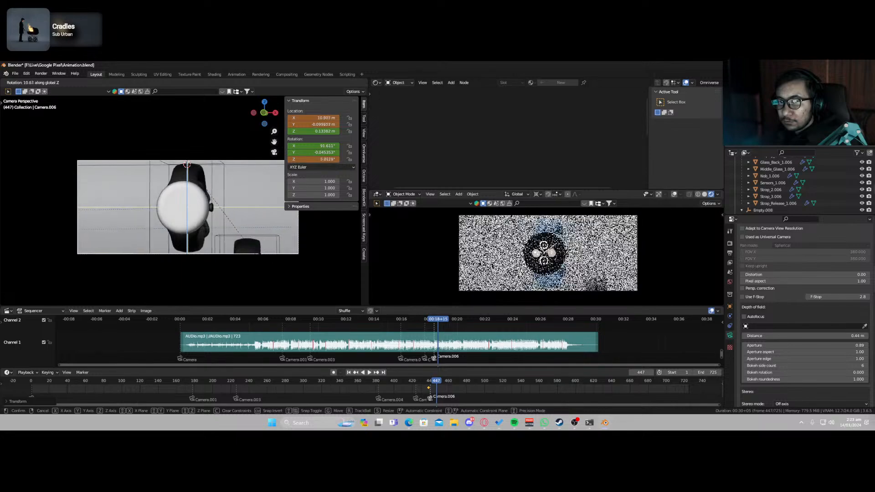
click(254, 261)
key(i)
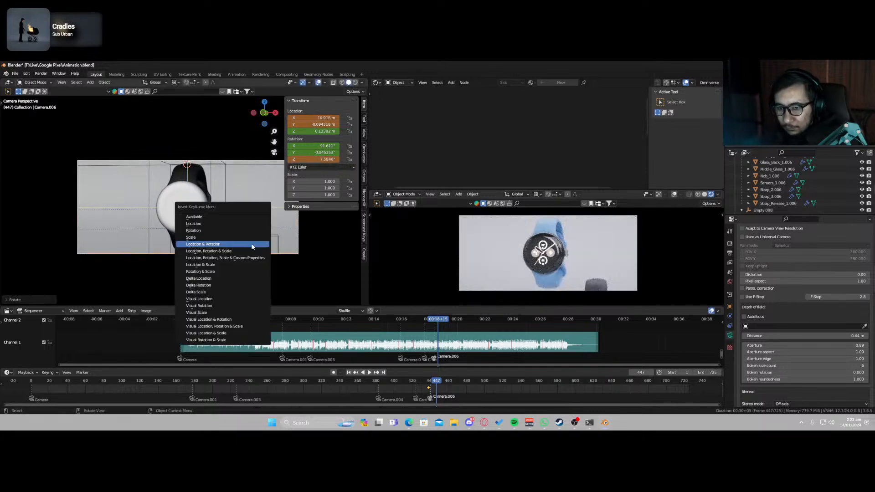
click(242, 220)
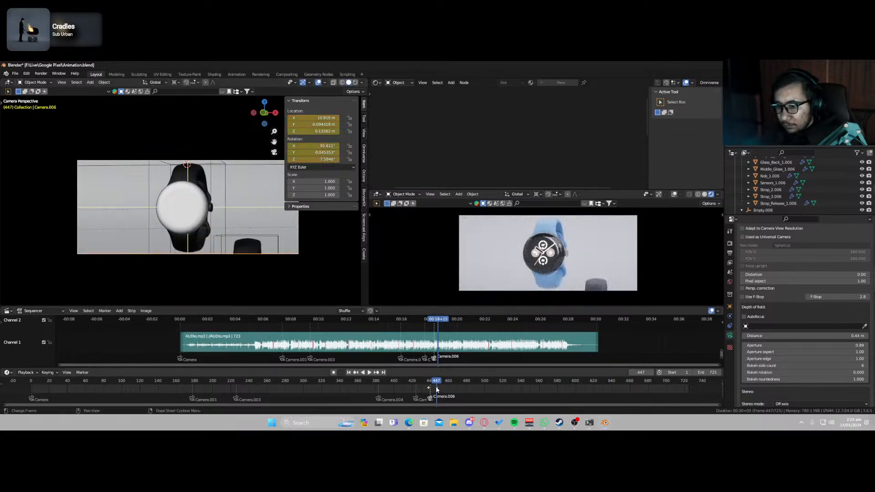
drag(436, 389, 449, 388)
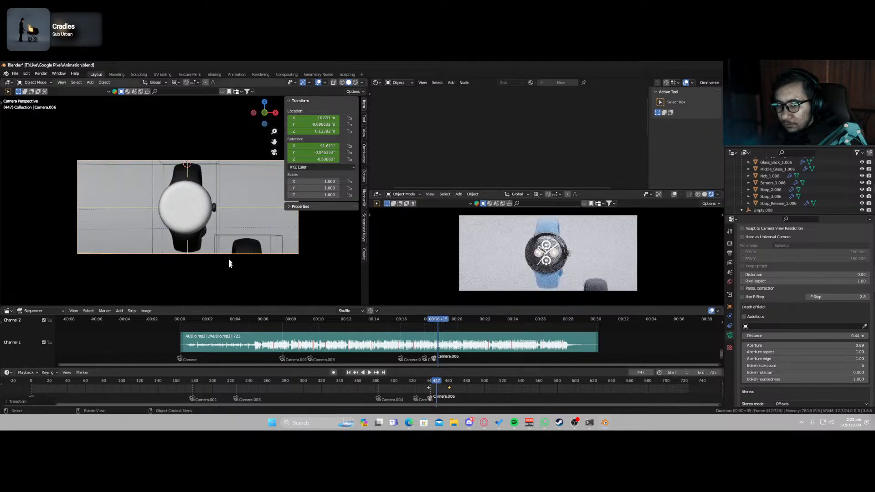
Duplicate Camera.006 in place, delete the copy's keyframes, and bind the copy to a timeline marker at frame 450.
key(shift+d)
key(Escape)
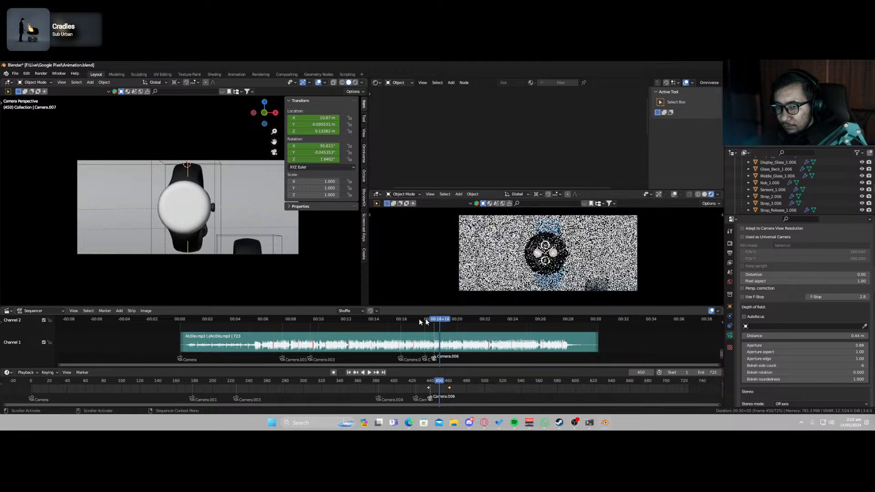
key(x)
click(444, 394)
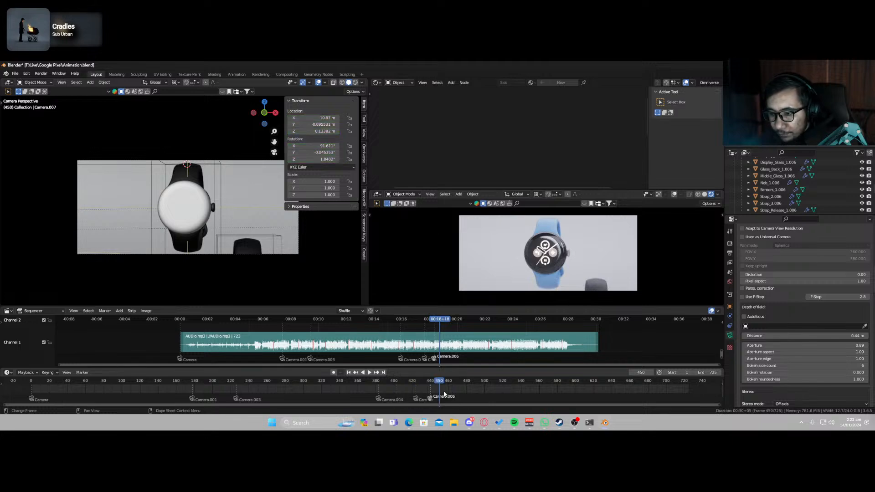
key(ctrl+b)
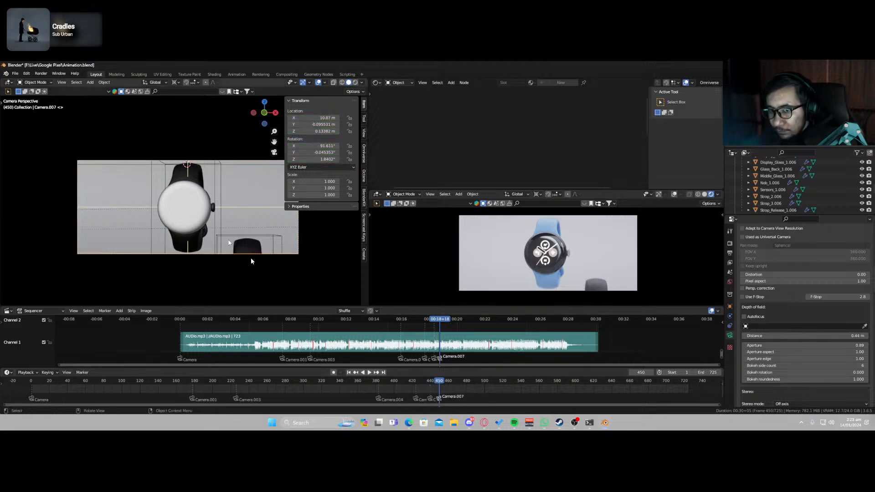
Move Camera.007 to about X 10.91 m and Z 0.081 m to centre the black-strapped watch, and place the 3D cursor on that watch.
key(g)
key(z)
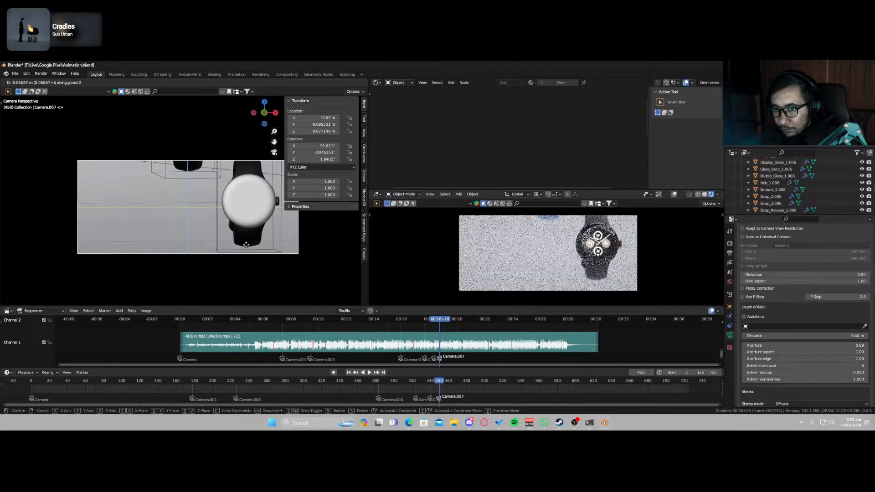
click(246, 245)
key(g)
key(x)
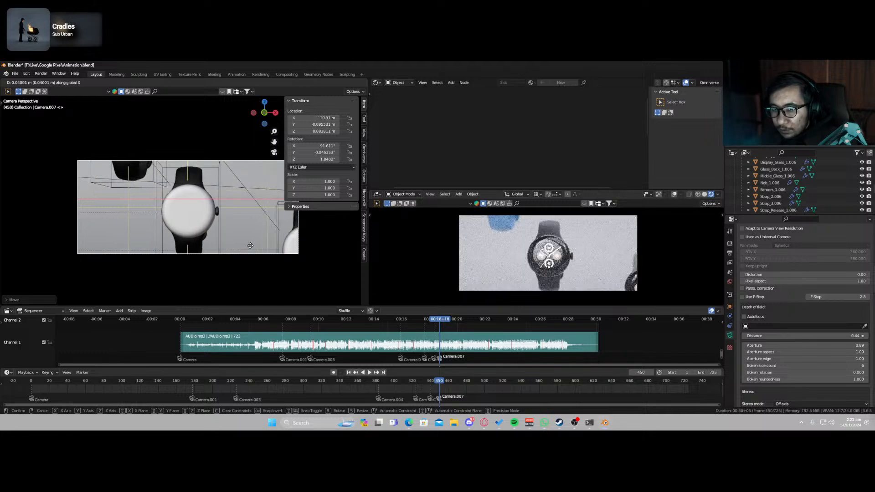
click(250, 248)
key(g)
key(z)
click(250, 249)
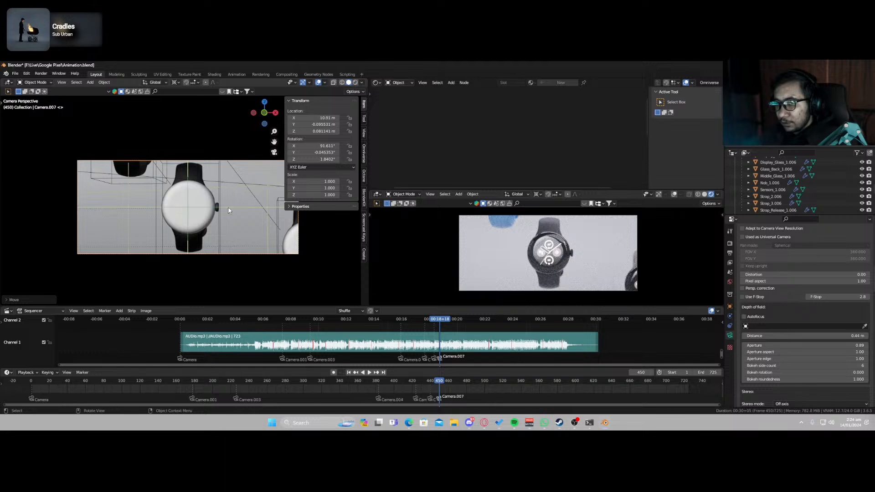
middle_drag(250, 247, 213, 229)
key(KP_0)
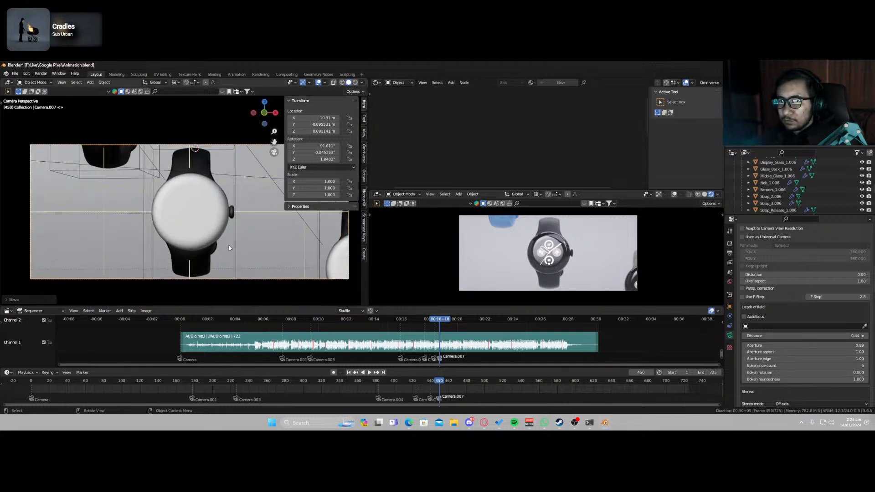
key(Home)
key(r)
key(z)
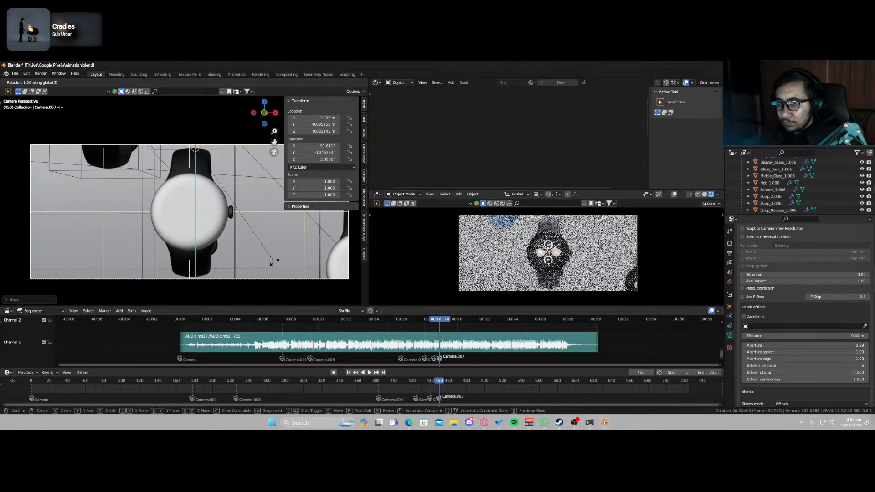
right_click(277, 253)
Keyframe Camera.007's location and rotation at frame 450 and shift the keyframe a few frames earlier.
key(i)
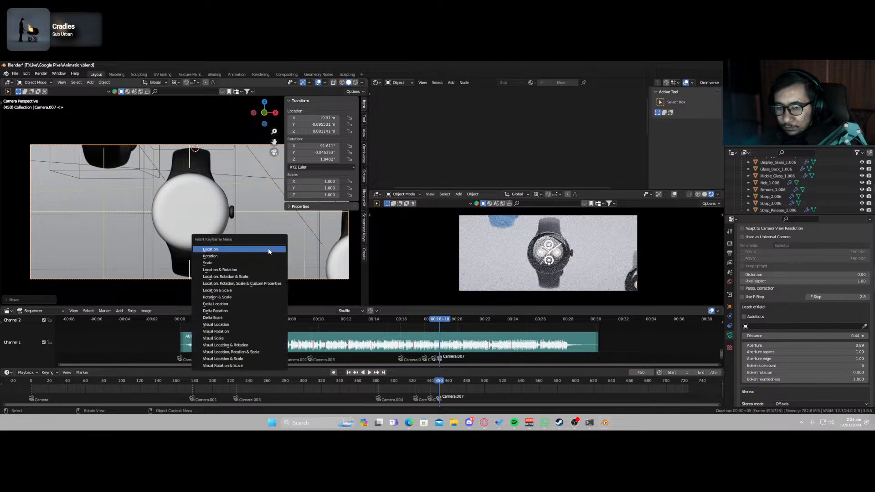
click(268, 249)
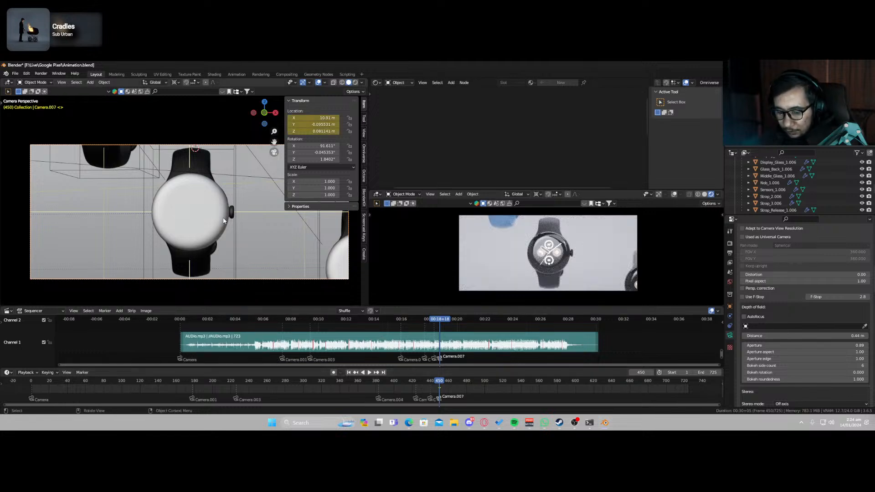
key(i)
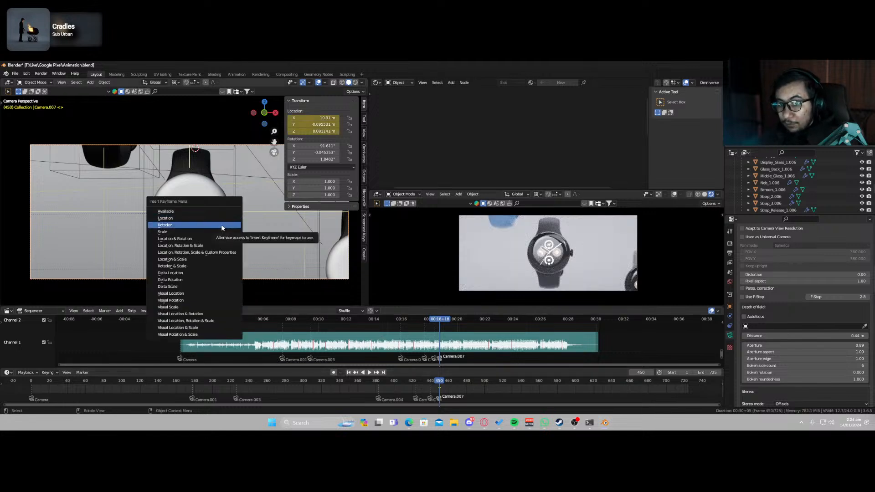
click(214, 238)
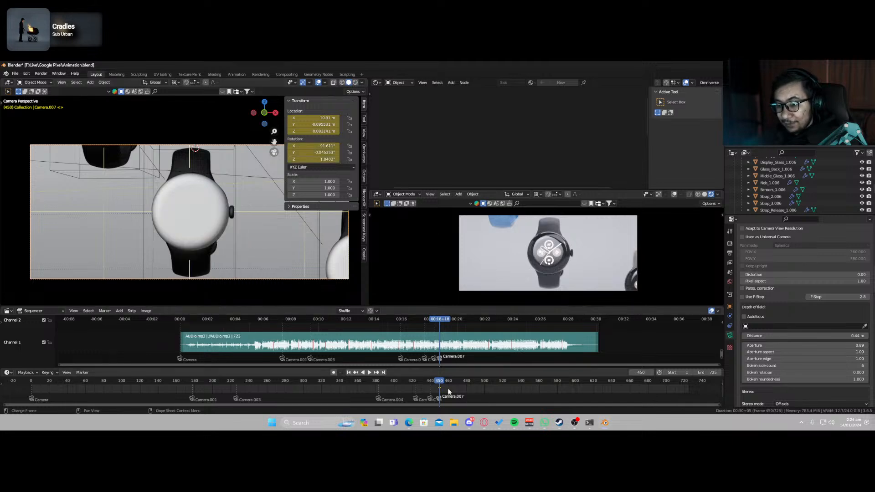
drag(439, 388, 437, 389)
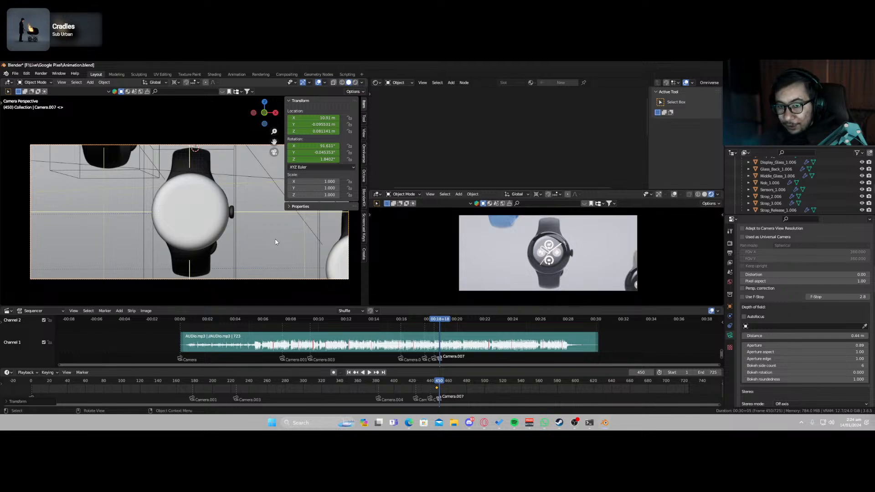
Rotate Camera.007 around the watch to a Z rotation of about -22.7°, keyframe its available channels, and shift that keyframe to about frame 476.
key(r)
key(z)
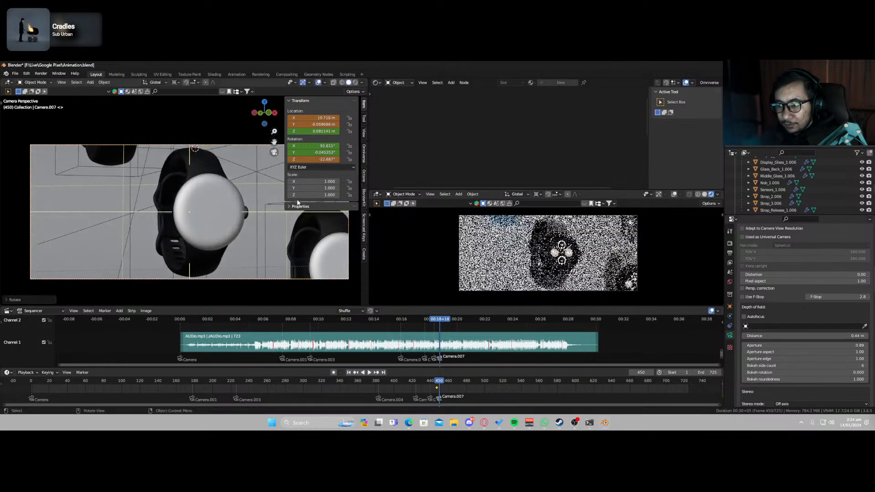
click(287, 217)
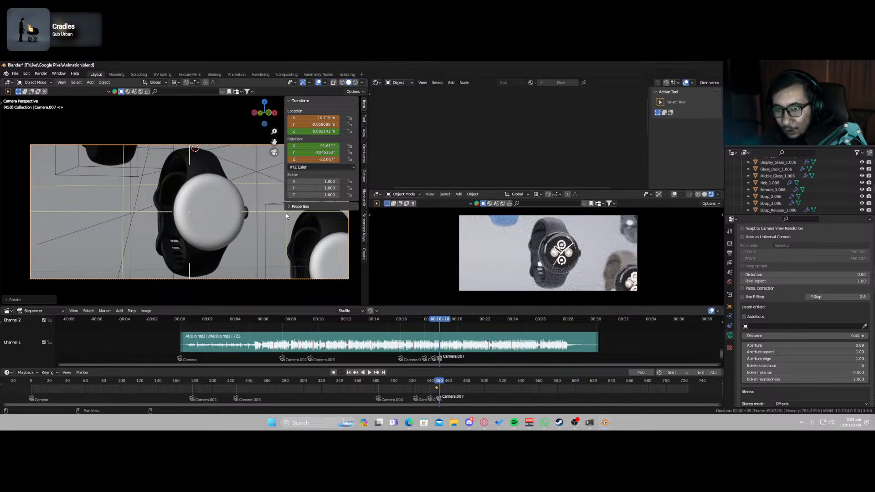
key(i)
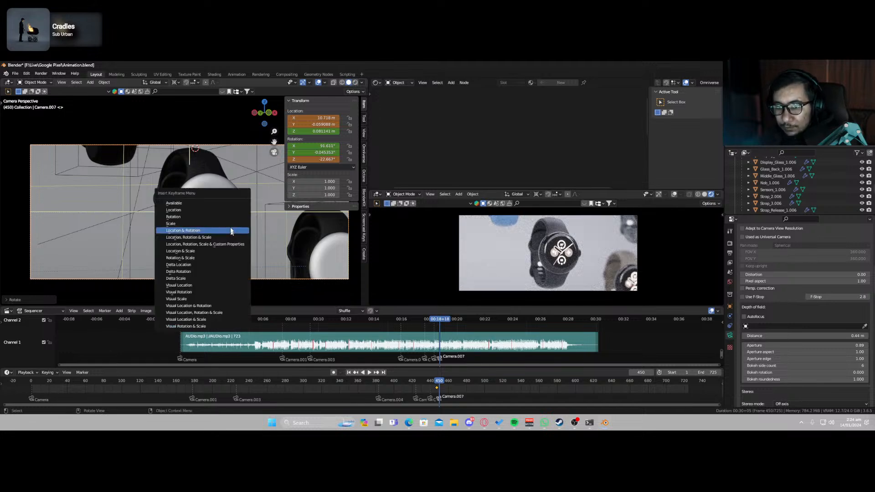
click(216, 204)
click(458, 381)
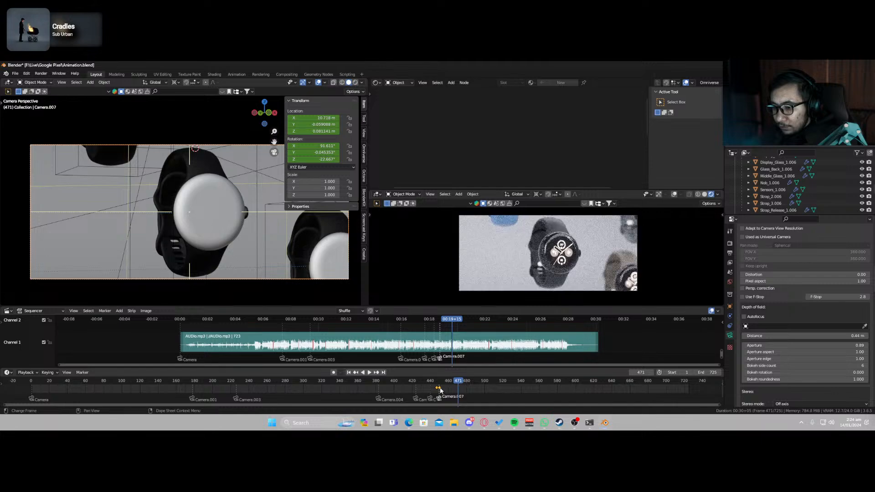
drag(440, 388, 463, 394)
Play back the close-up shots leading into Camera.007's rotation to check their timing.
click(418, 380)
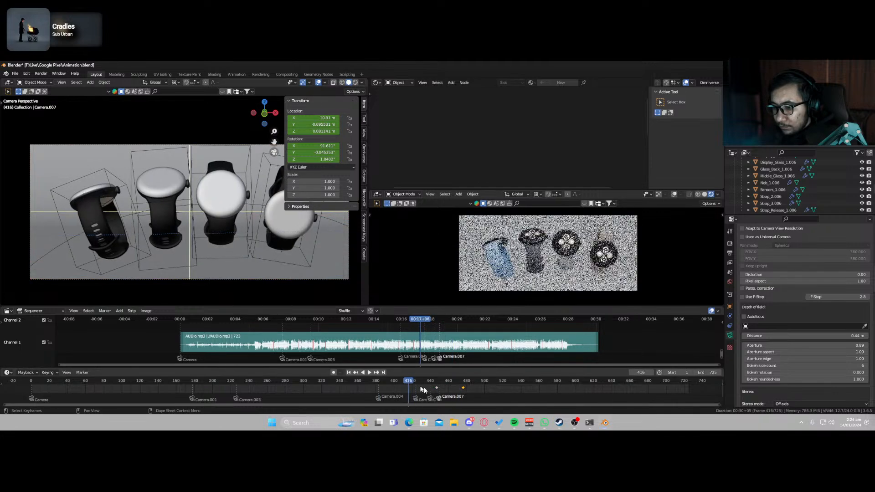
key(space)
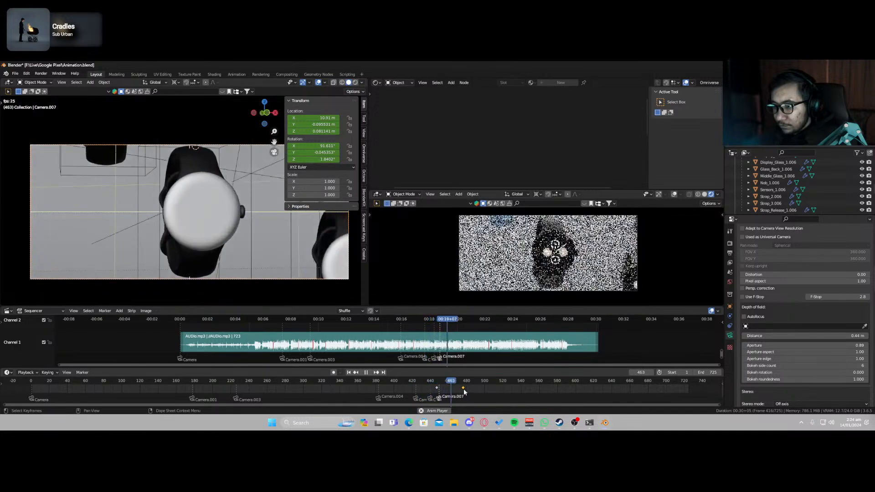
key(space)
click(418, 380)
key(space)
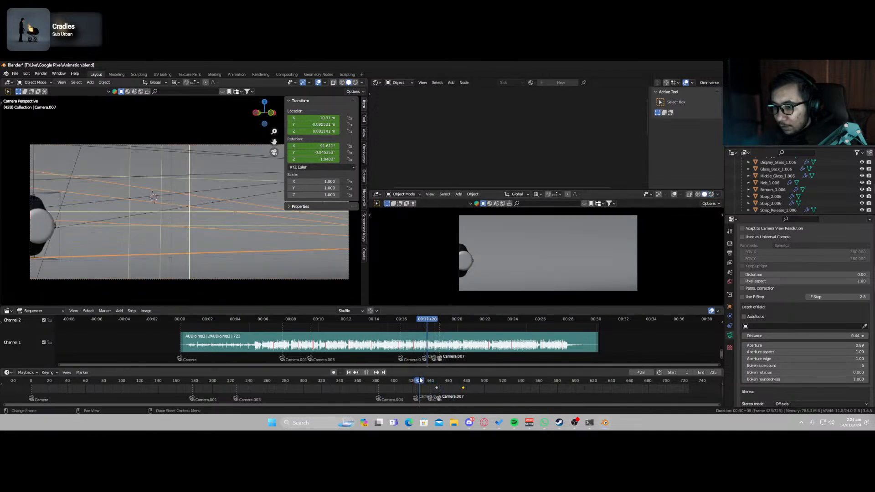
key(space)
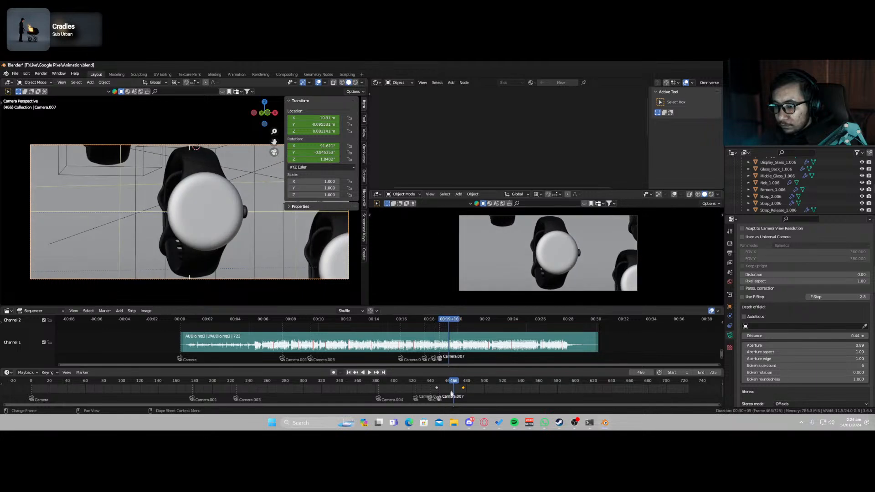
At frame 460, duplicate Camera.007 in place and delete the copy's keyframes.
click(448, 381)
key(space)
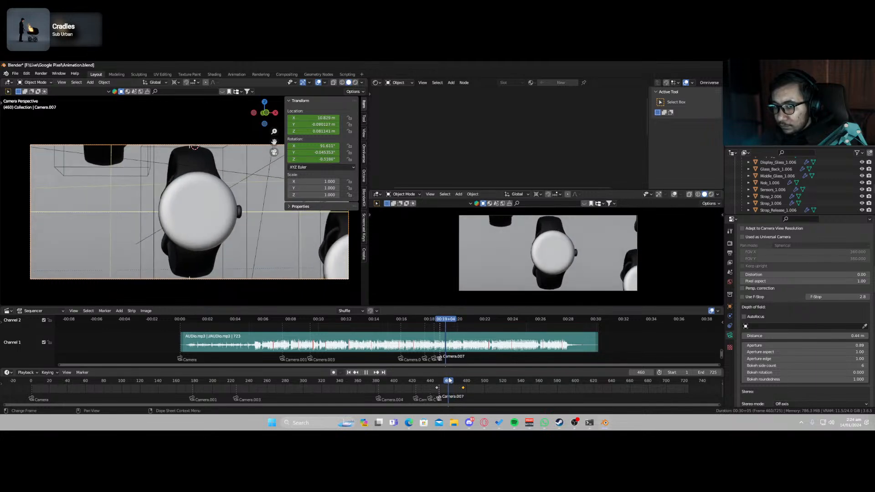
click(288, 277)
click(283, 279)
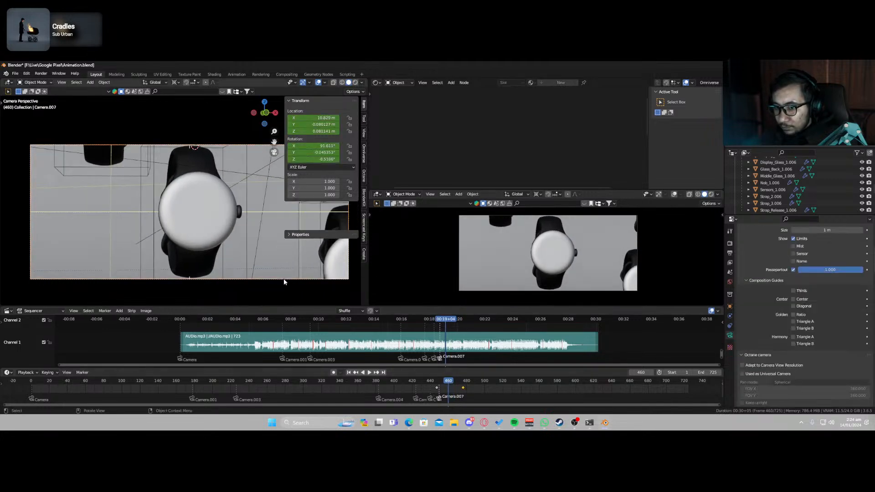
key(shift+d)
key(Escape)
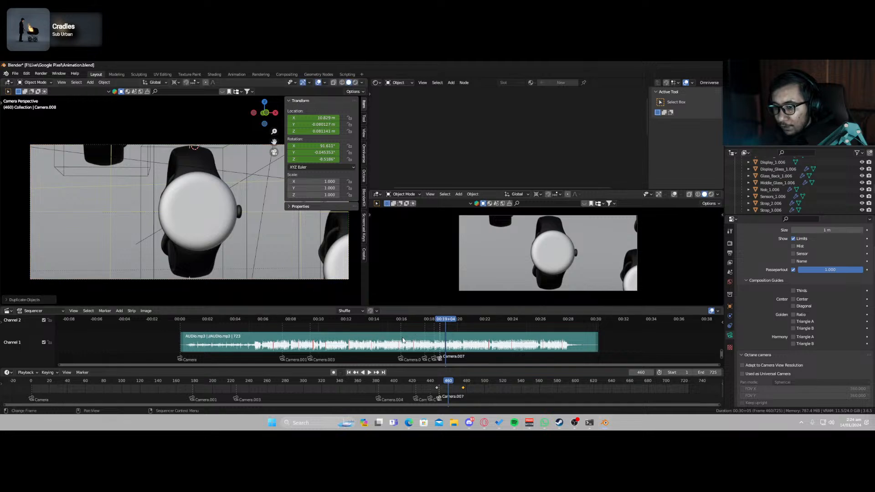
key(a)
key(x)
click(456, 390)
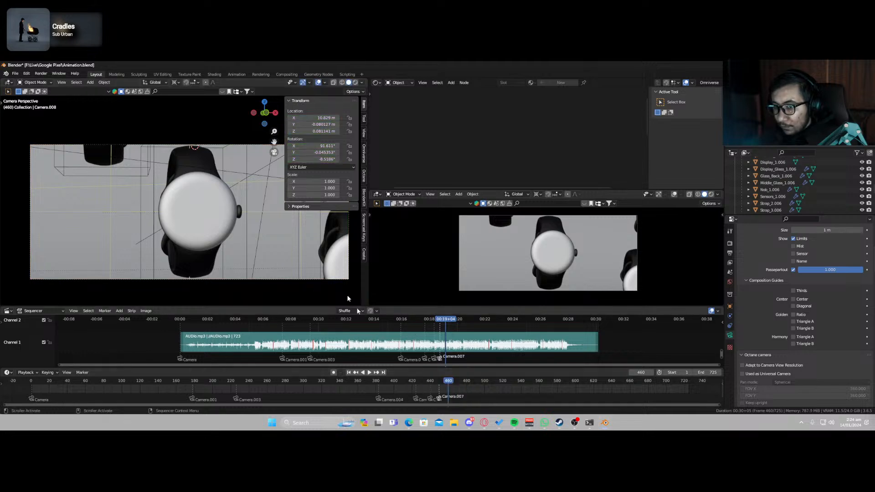
click(289, 279)
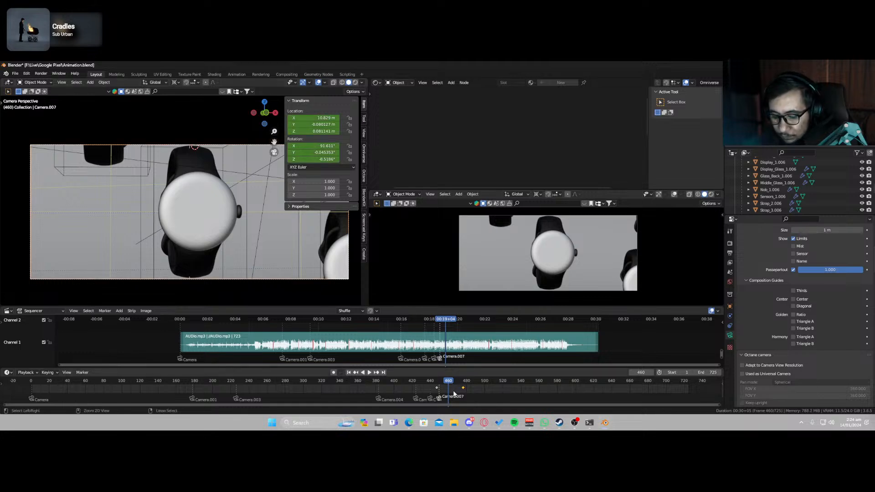
key(ctrl+b)
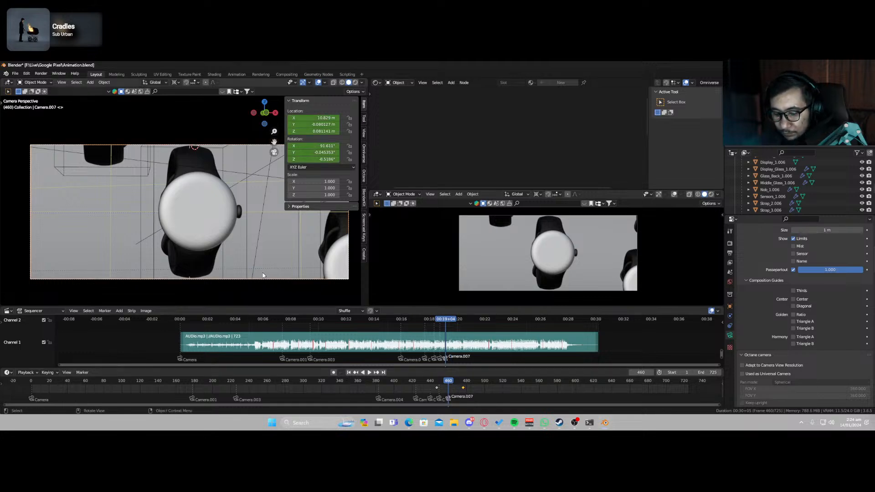
key(g)
key(x)
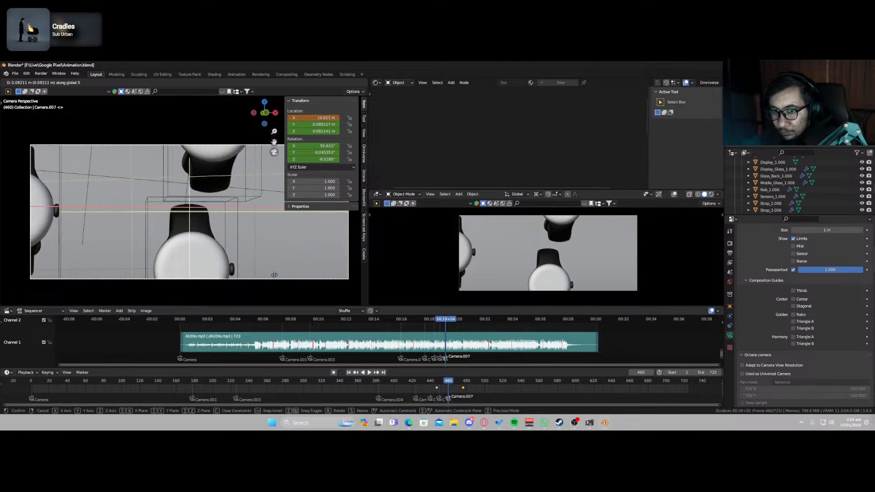
click(272, 276)
key(g)
key(z)
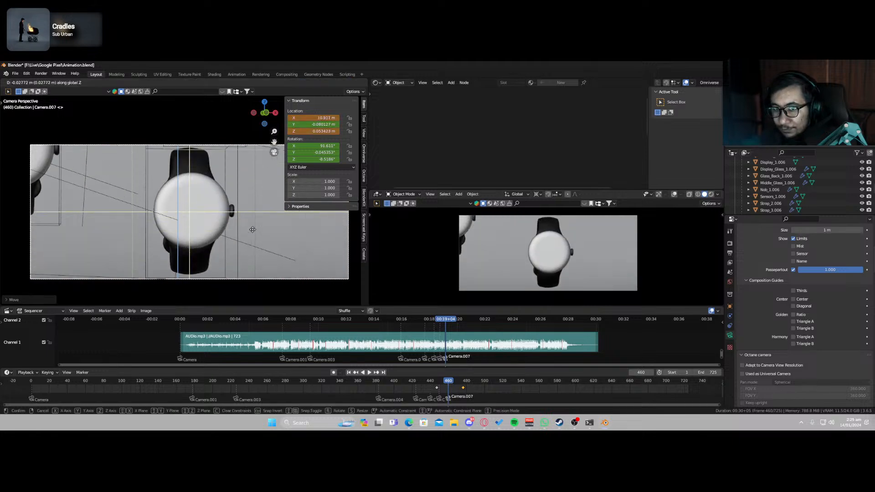
click(253, 229)
middle_drag(226, 173, 204, 212)
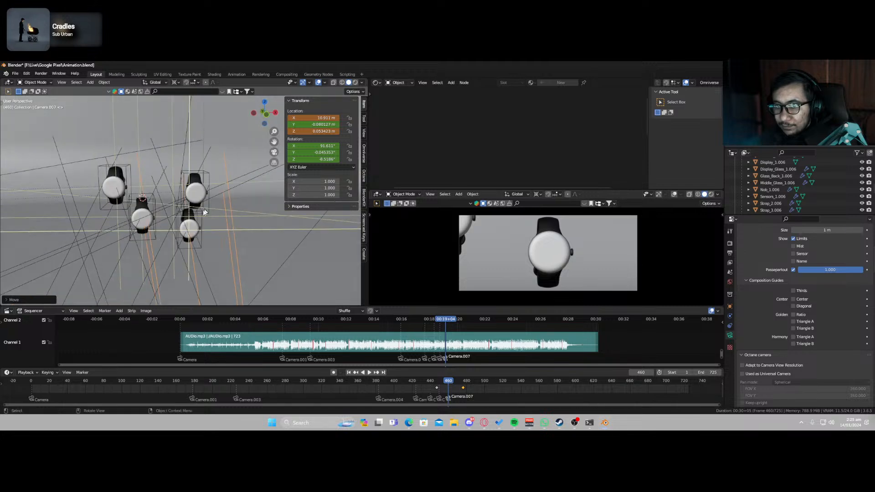
scroll(204, 211, up, 6)
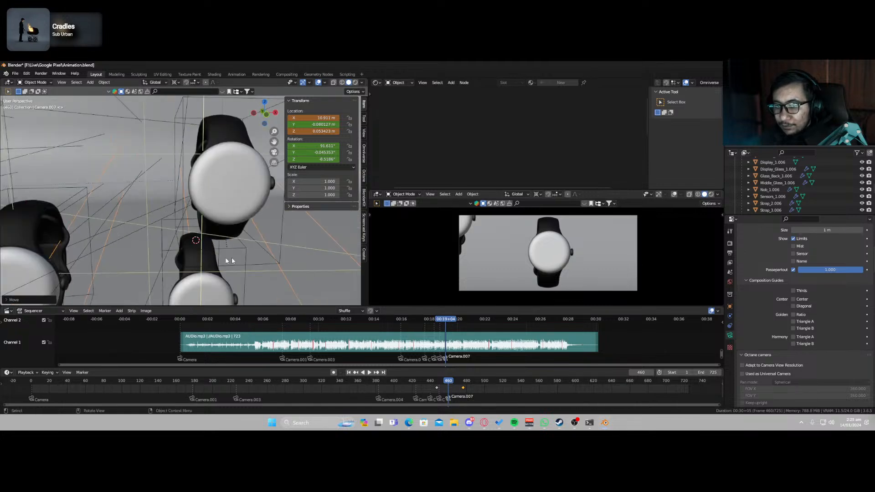
key(KP_0)
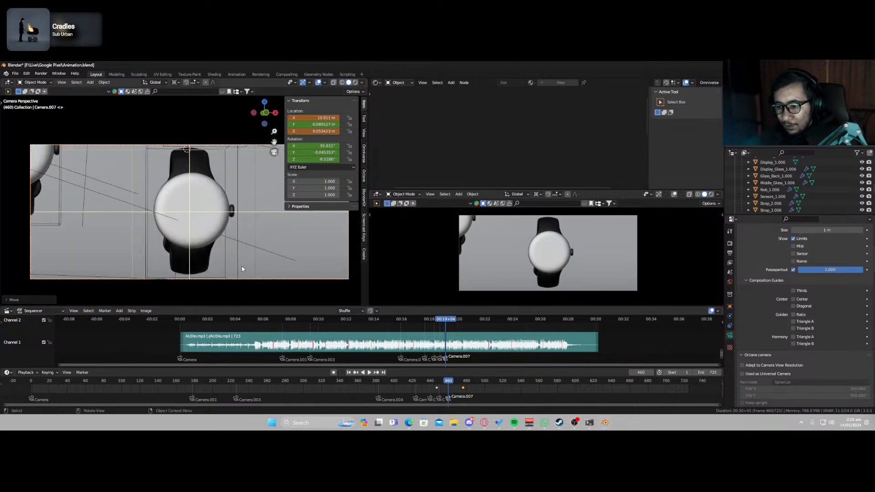
Delete the Camera.007 marker at frame 460 and bind Camera.008 to a timeline marker at frame 456.
click(479, 391)
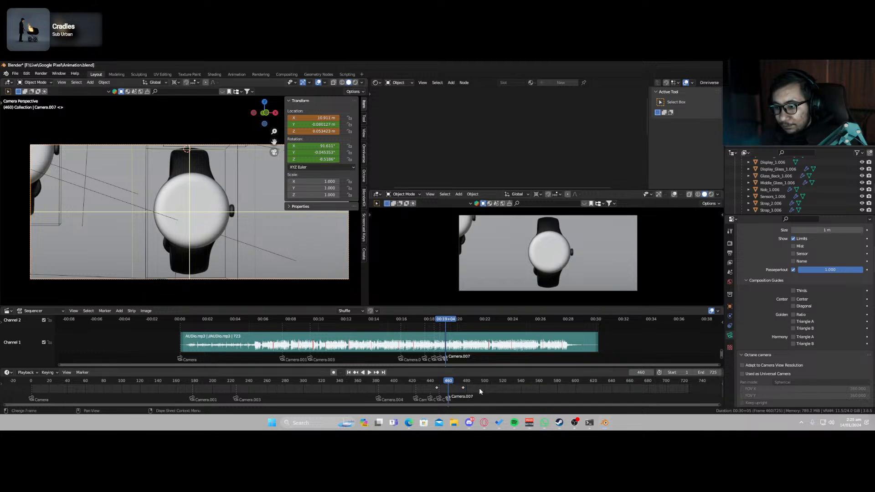
scroll(479, 387, up, 7)
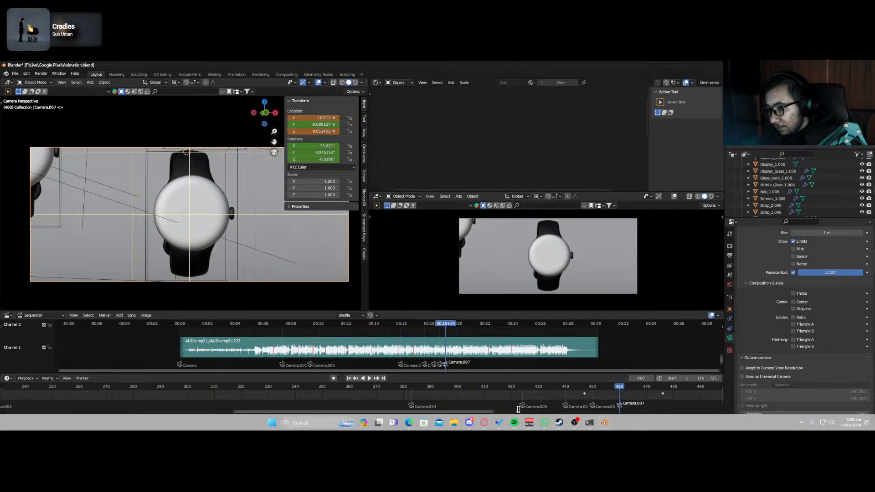
drag(481, 404, 530, 410)
scroll(523, 401, up, 4)
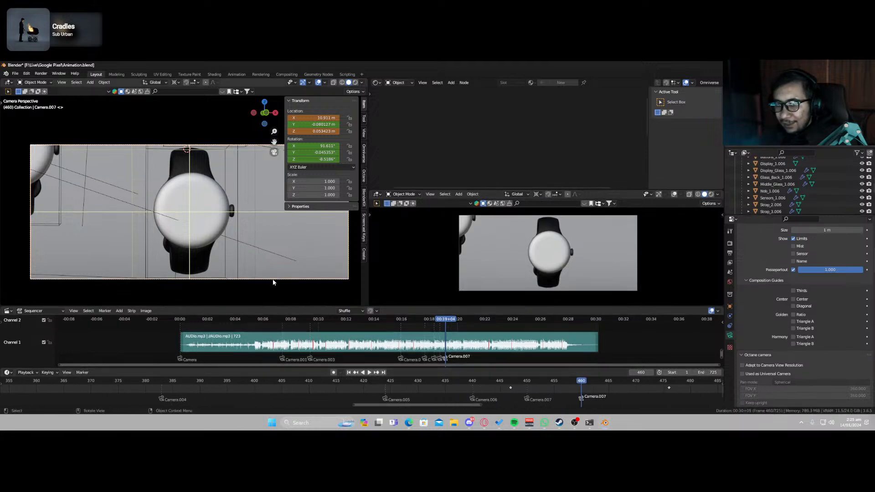
drag(579, 381, 559, 382)
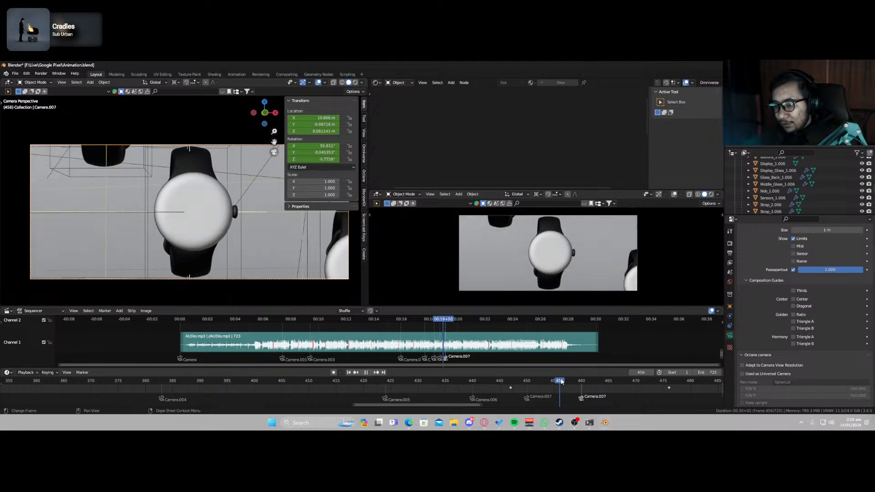
key(x)
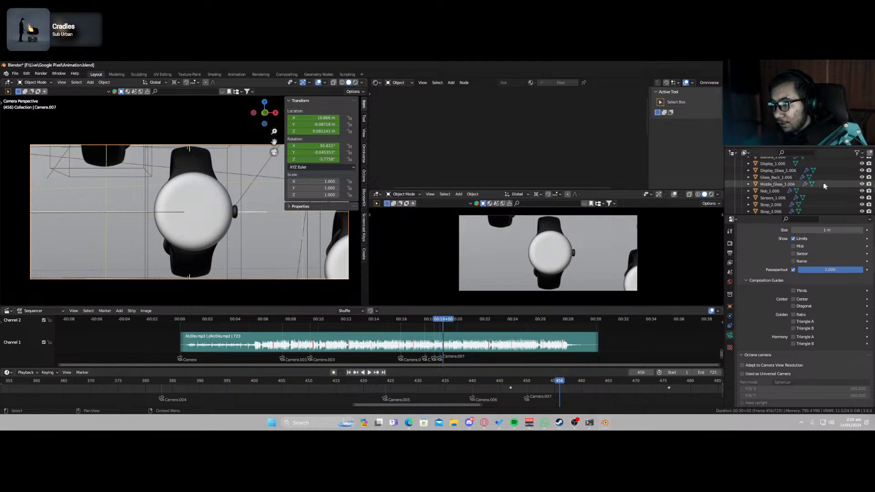
scroll(820, 183, down, 10)
scroll(821, 183, up, 5)
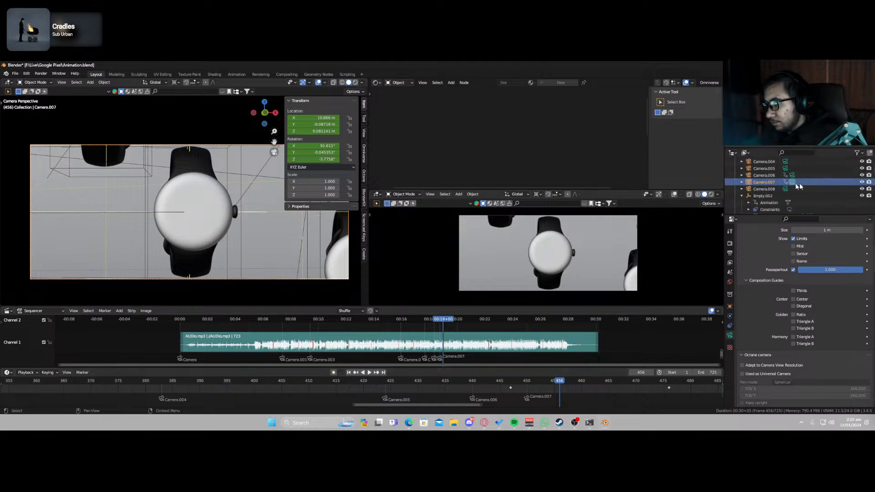
click(800, 188)
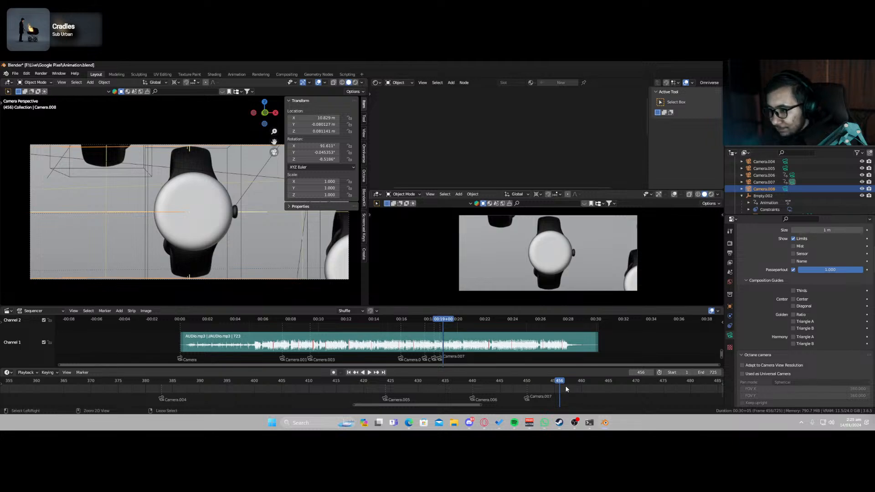
key(ctrl+b)
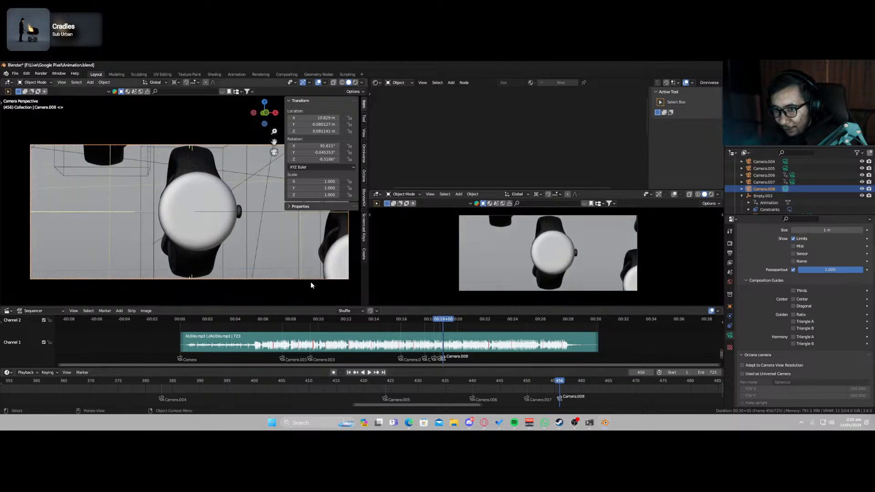
Move Camera.008 to about X 10.91 m and Z 0.054 m to centre the lower watch in the frame.
key(g)
key(x)
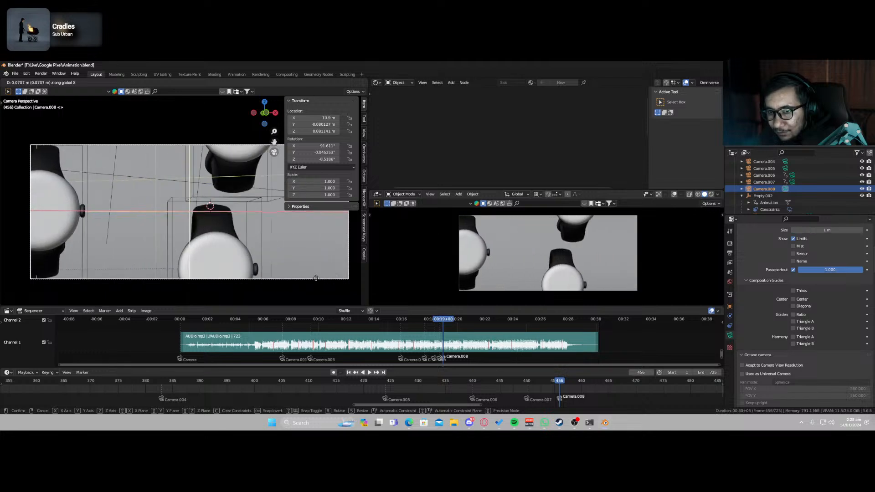
click(316, 278)
key(g)
key(z)
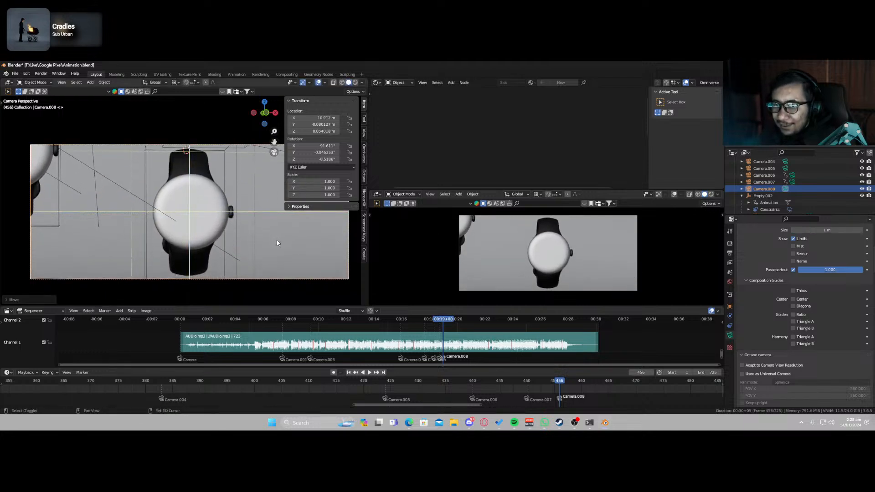
click(277, 240)
Rotate Camera.008 around the 3D cursor to a Z rotation of about -6.12°, keyframe the pose, and shift the keyframe to frame 455.
key(r)
key(z)
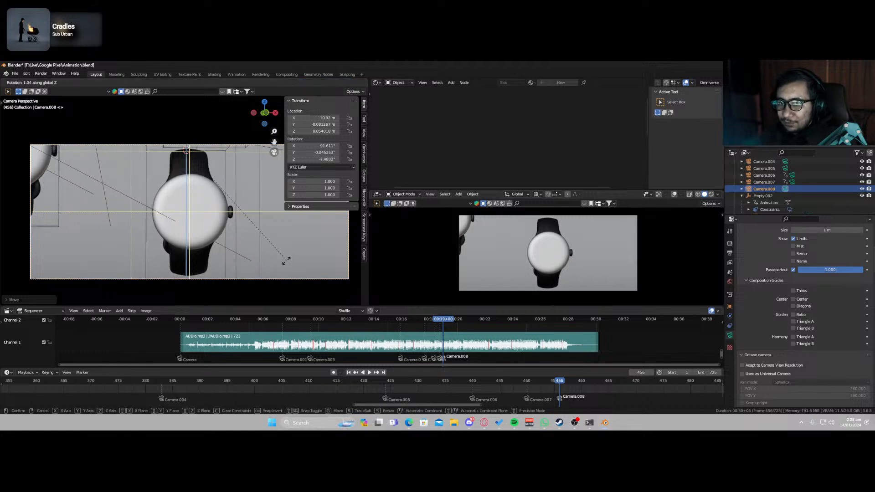
click(284, 266)
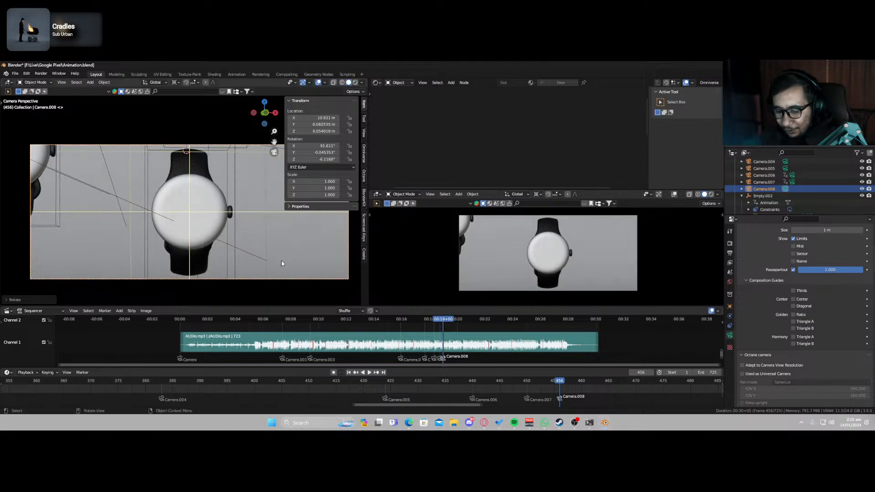
key(i)
click(273, 274)
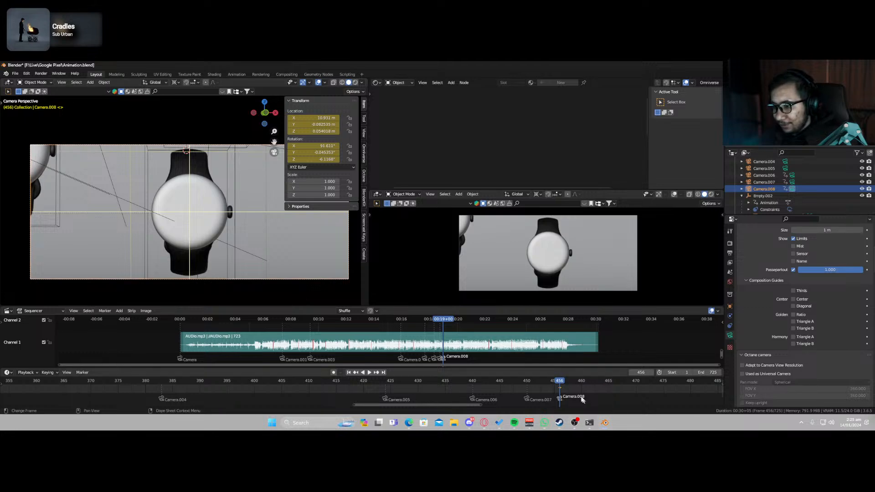
drag(561, 390, 554, 389)
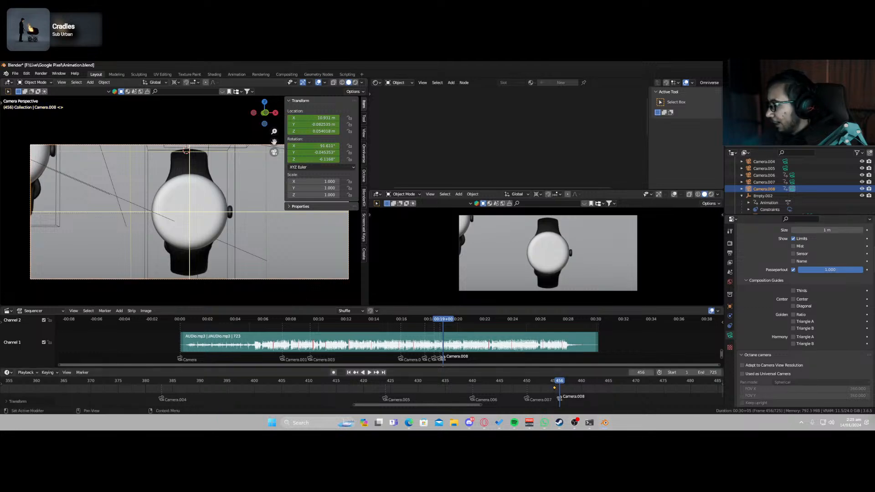
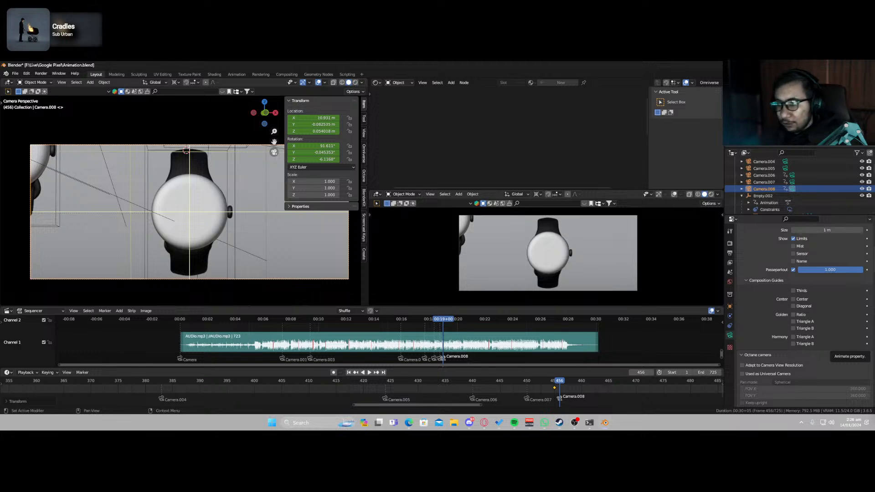
Switch the camera preview viewport to rendered shading.
key(z)
click(545, 238)
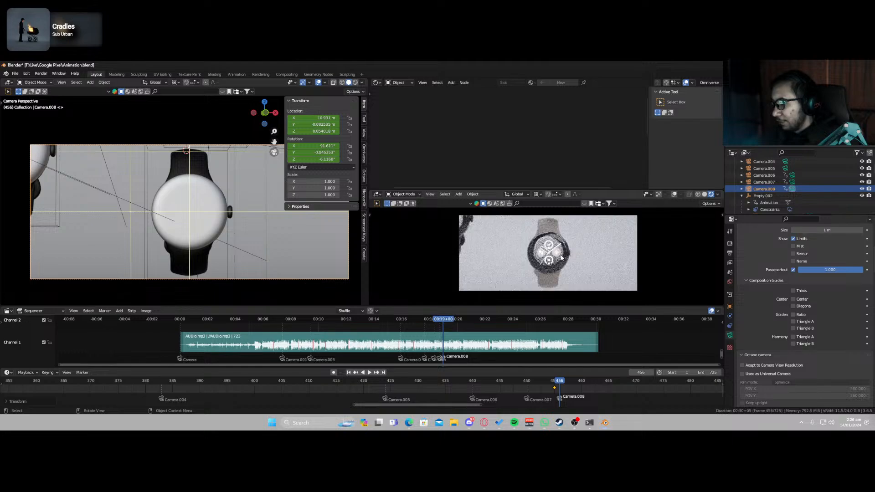
Examine the watch face up close in the rendered preview and return it to the camera view.
middle_drag(557, 250, 554, 253)
scroll(554, 252, up, 5)
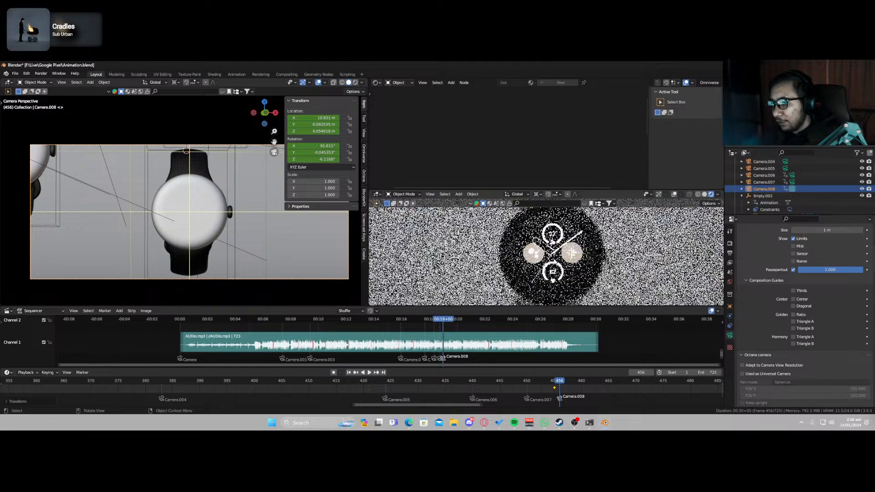
scroll(542, 241, up, 2)
scroll(546, 253, down, 2)
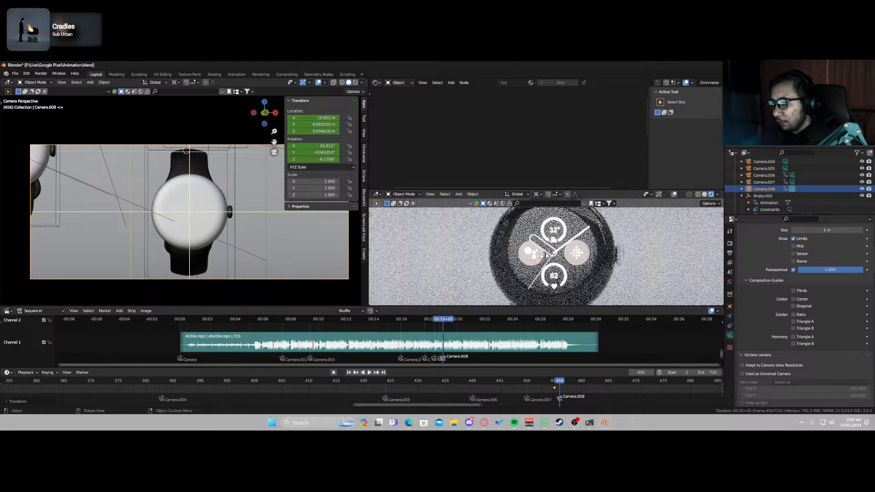
scroll(580, 259, down, 3)
key(KP_0)
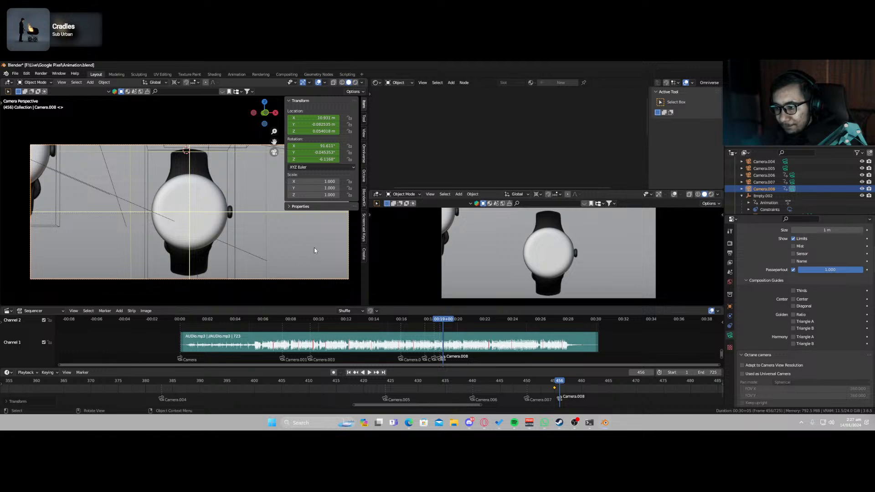
Rotate Camera.008 around the 3D cursor to a Z rotation of about 26.22°, keyframe the pose, and shift the keyframe to frame 470.
key(r)
key(z)
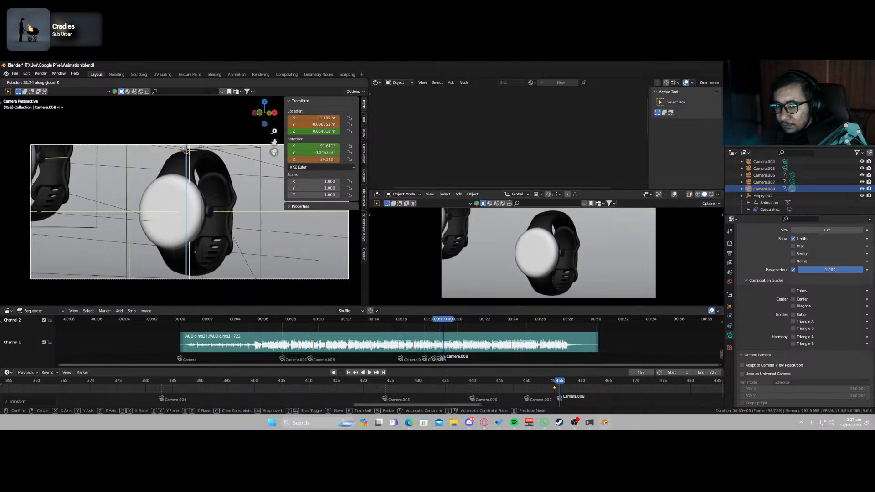
click(274, 189)
key(i)
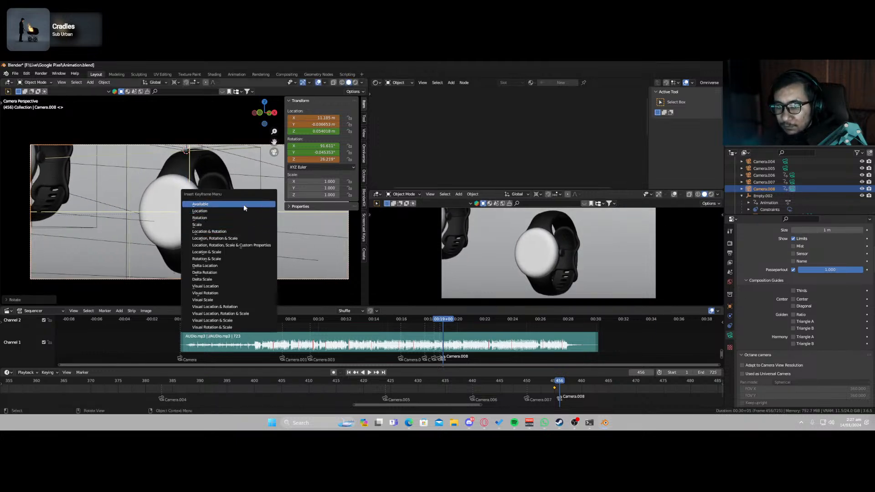
click(244, 204)
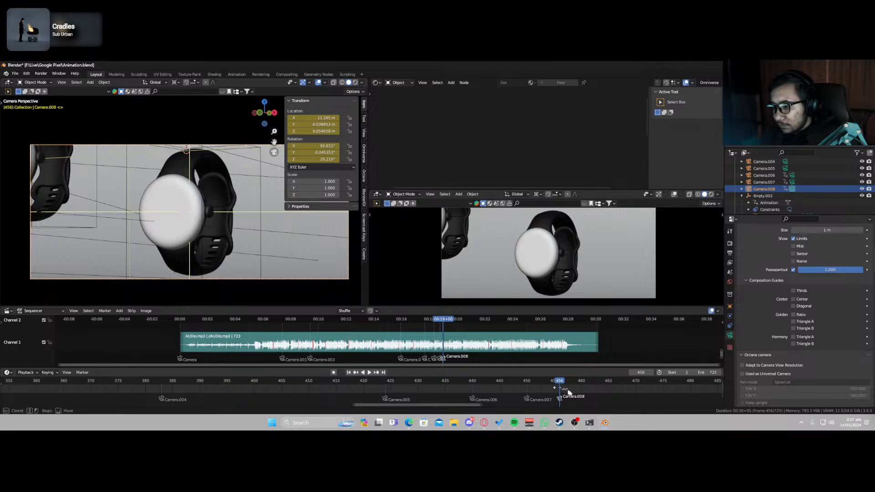
key(g)
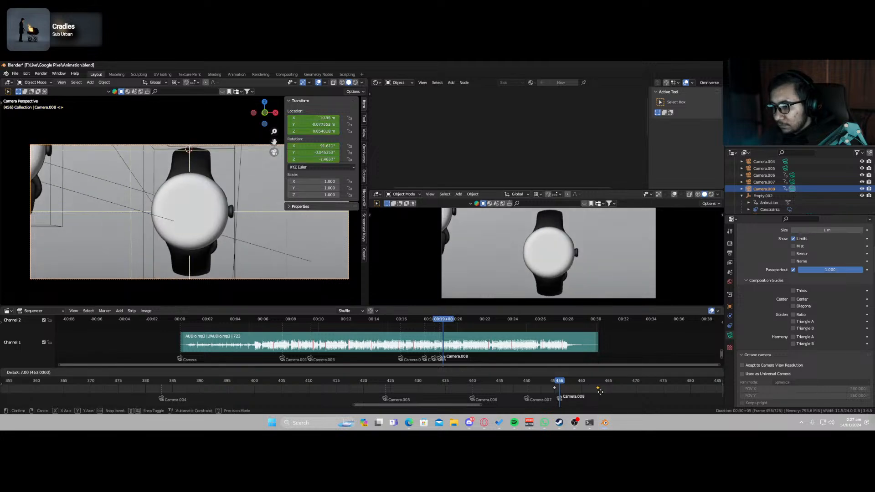
click(585, 392)
Scrub through the Camera.008 rotation, stop at frame 464, and save the file.
drag(558, 381, 636, 391)
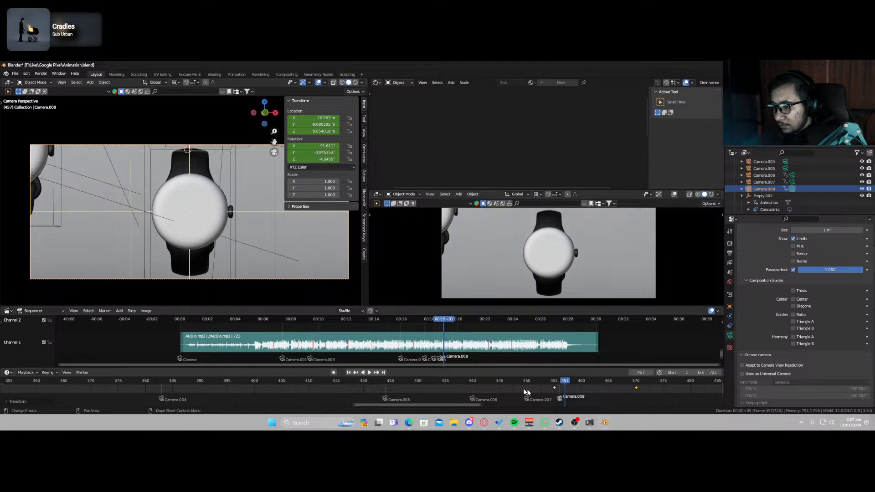
drag(474, 383, 603, 395)
key(ctrl+s)
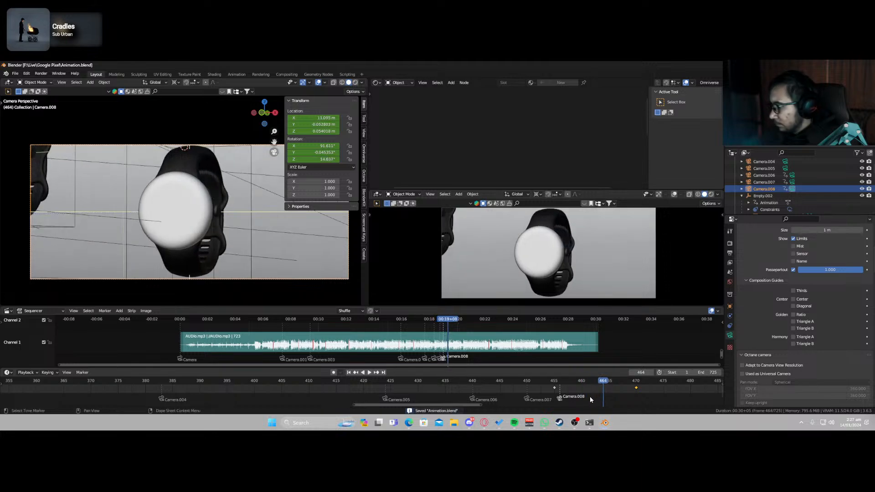
Duplicate Camera.008 in place and bind the copy to a timeline marker at frame 464.
key(shift+d)
right_click(235, 278)
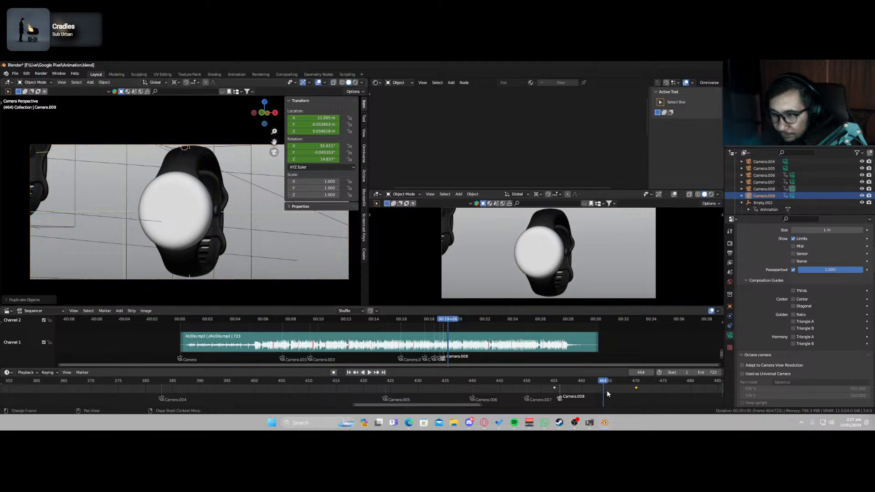
key(ctrl+b)
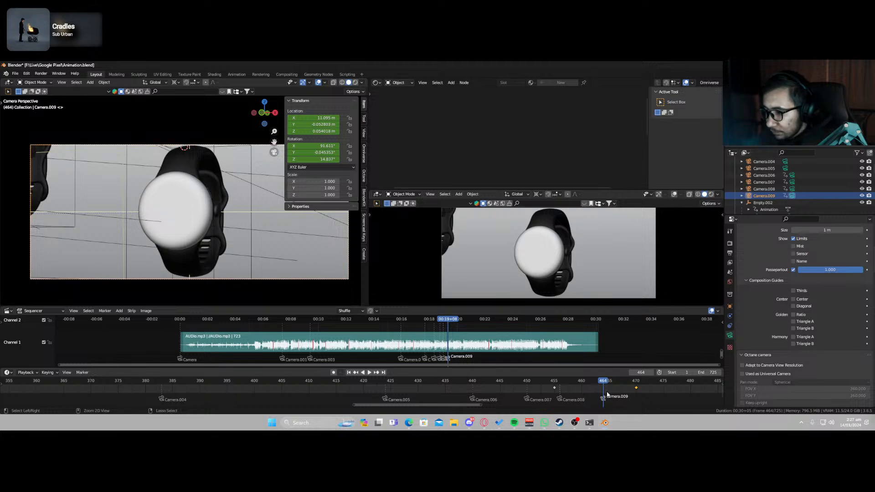
Delete all keyframes inherited by the duplicated Camera.009.
key(a)
key(x)
click(578, 388)
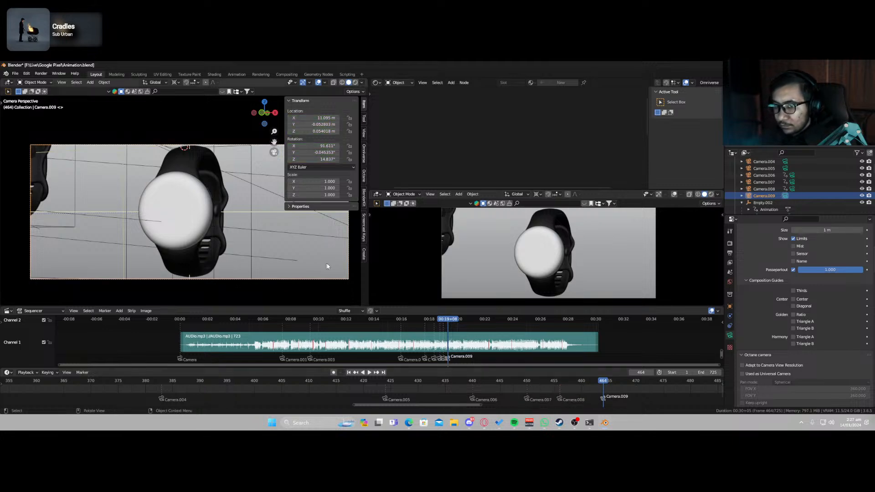
Move Camera.009 to about X 11.107 m and Z 0.12 m to frame the watch above the previous one.
key(g)
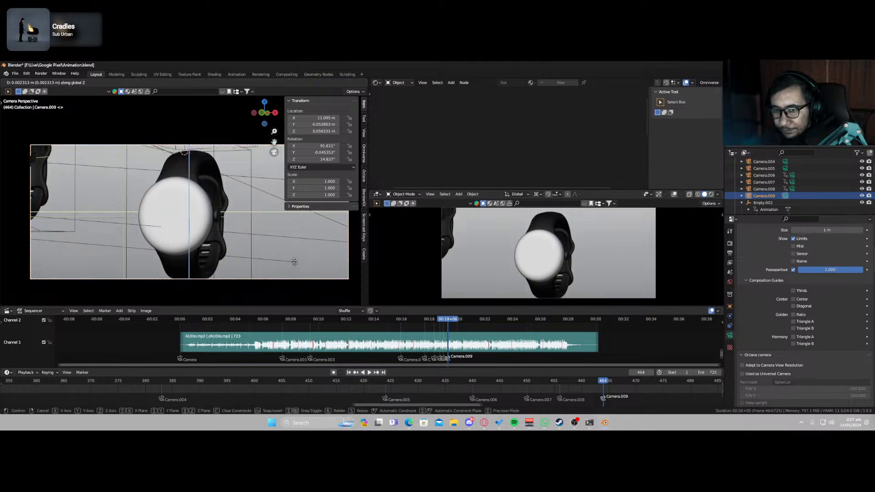
key(z)
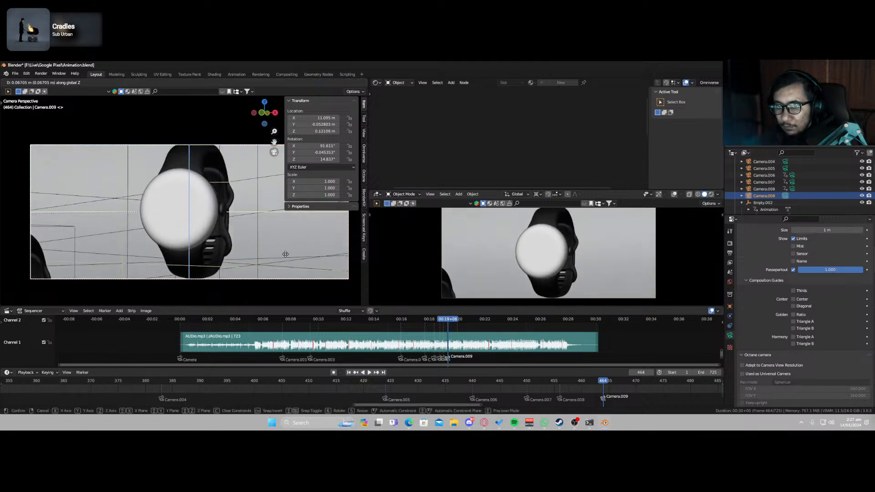
click(282, 258)
key(g)
key(z)
key(z)
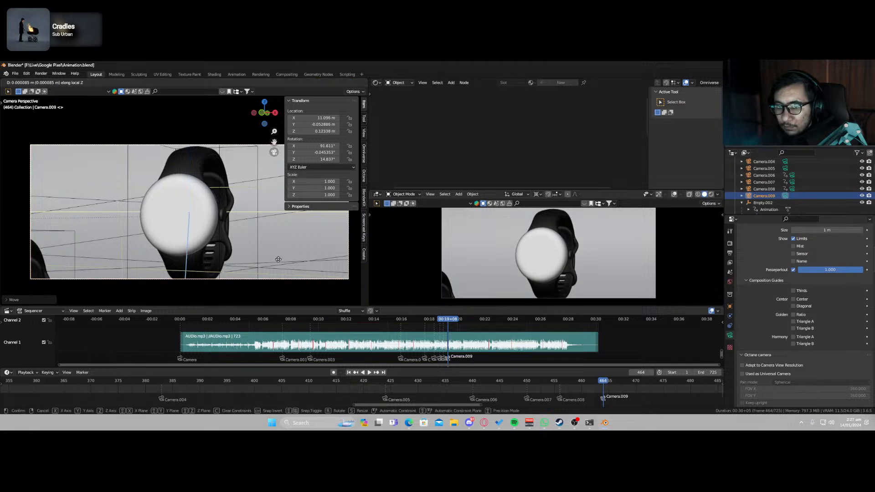
click(276, 274)
key(g)
key(z)
key(z)
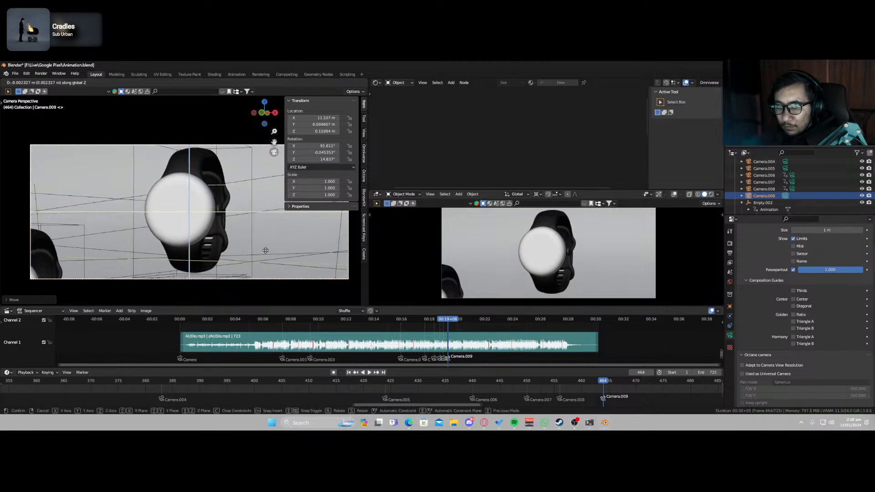
click(266, 254)
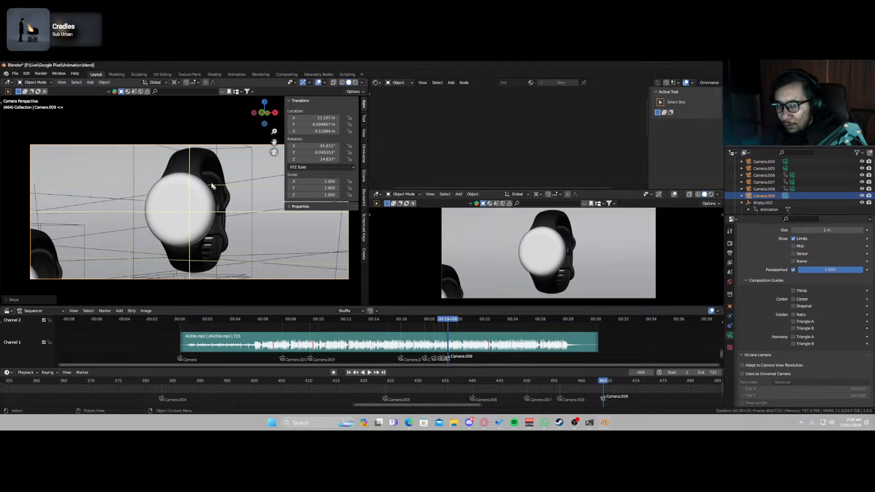
Place the 3D cursor on the framed watch and rotate Camera.009 around it to a Z rotation of about 6.76°.
middle_drag(212, 187, 208, 246)
shift+right_click(208, 250)
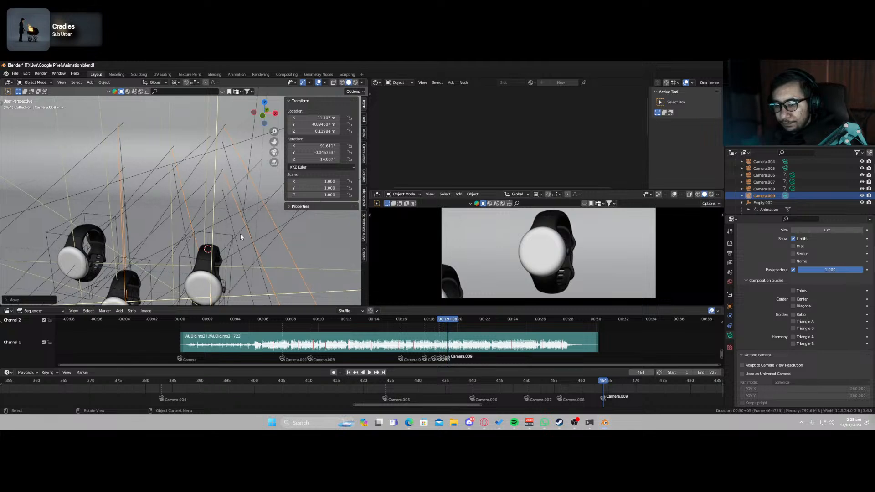
key(KP_0)
key(r)
key(z)
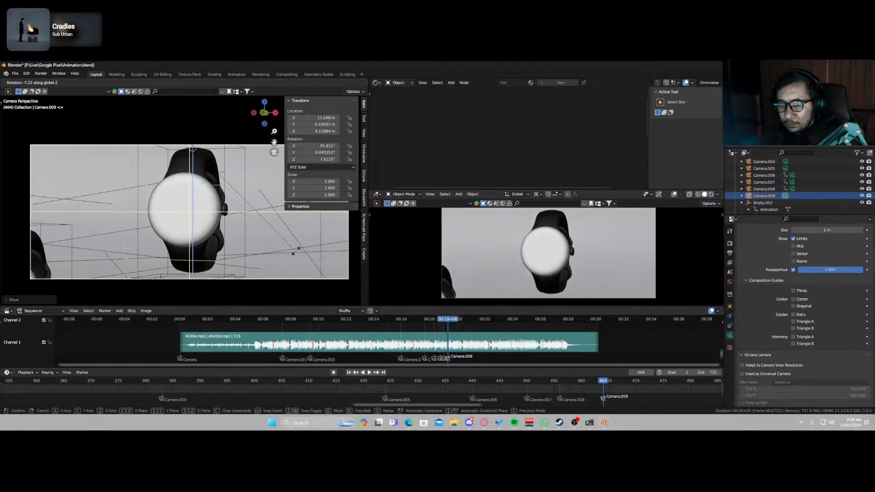
click(296, 252)
Keyframe Camera.009's location and rotation, shift the keyframe to frame 463, and advance to frame 465.
key(i)
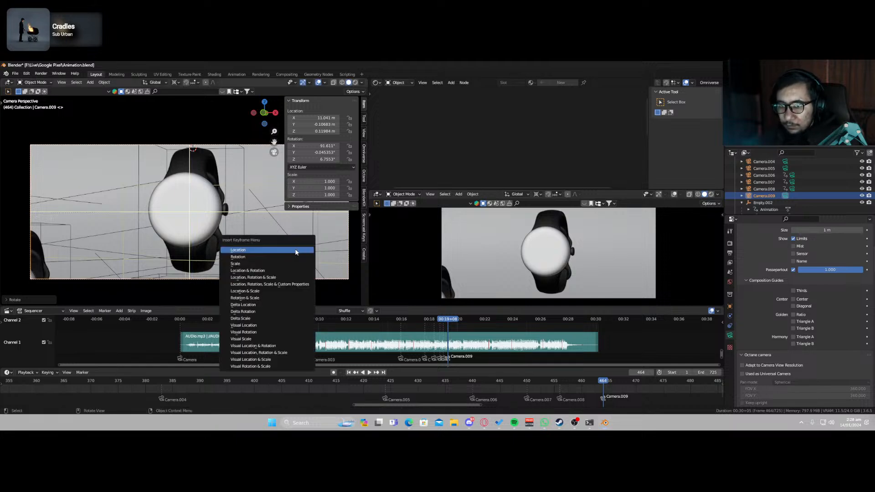
click(288, 271)
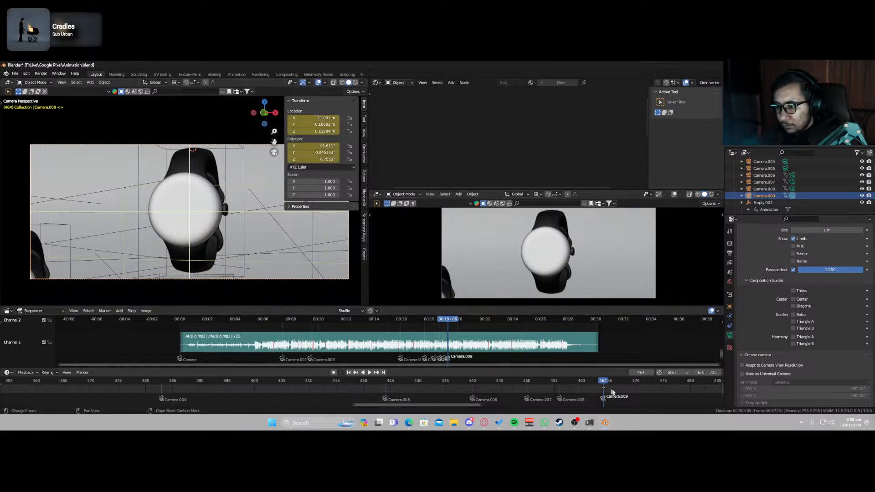
key(space)
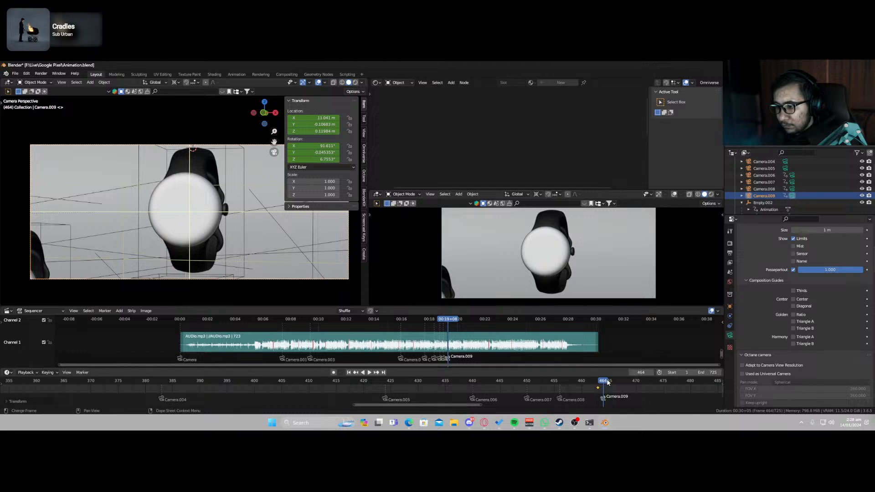
key(space)
Rotate Camera.009 around the 3D cursor to a Z rotation of about 41.23° and keyframe its available channels.
key(r)
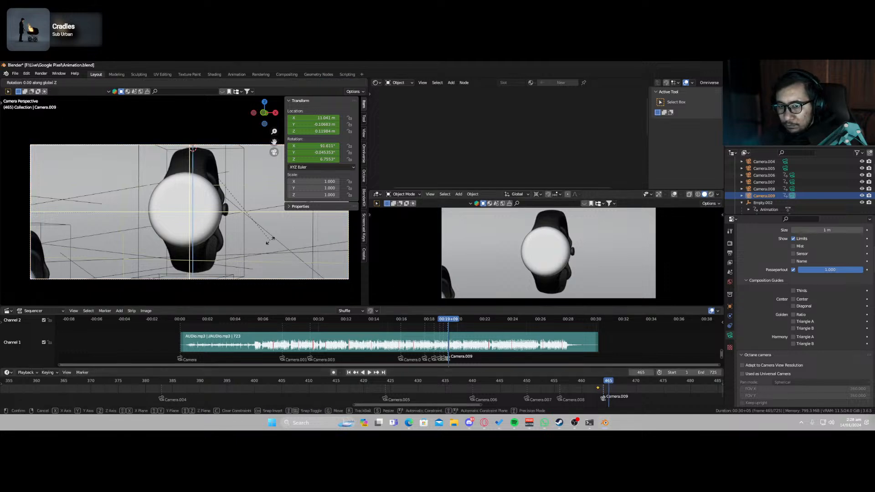
key(z)
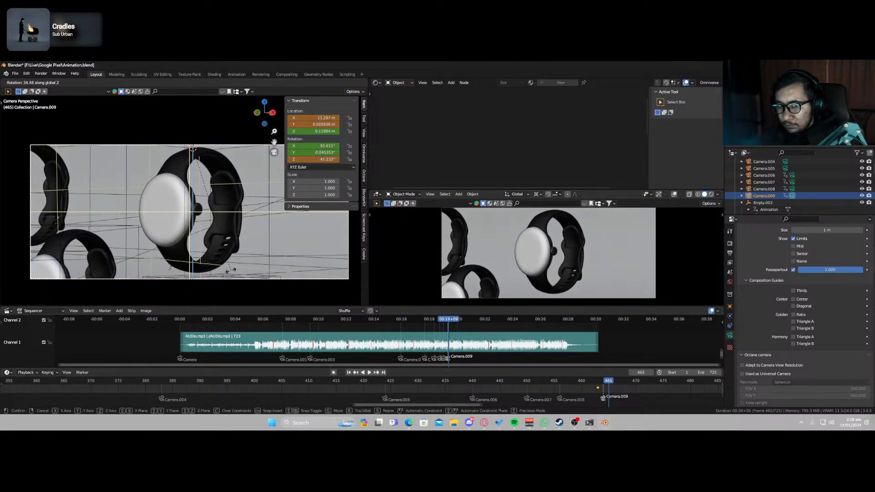
click(233, 258)
key(i)
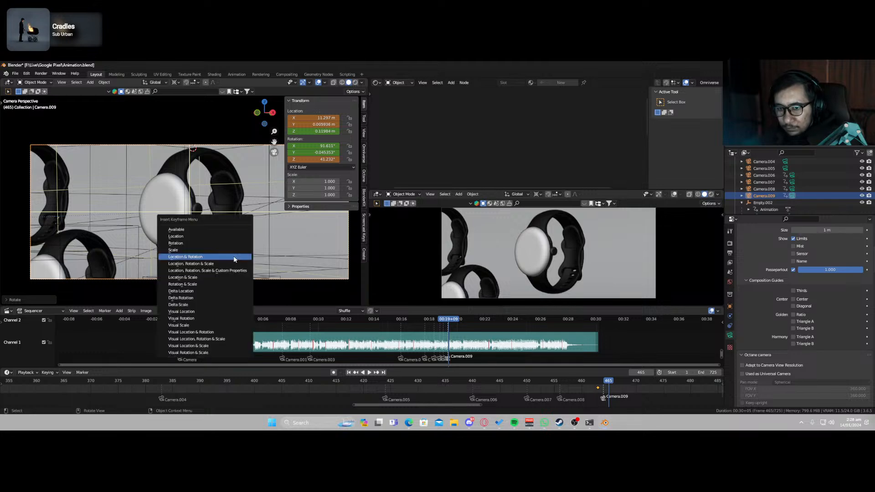
click(224, 231)
Check Camera.009's rotated framing in rendered shading and restore the viewport's previous shading.
key(z)
click(228, 228)
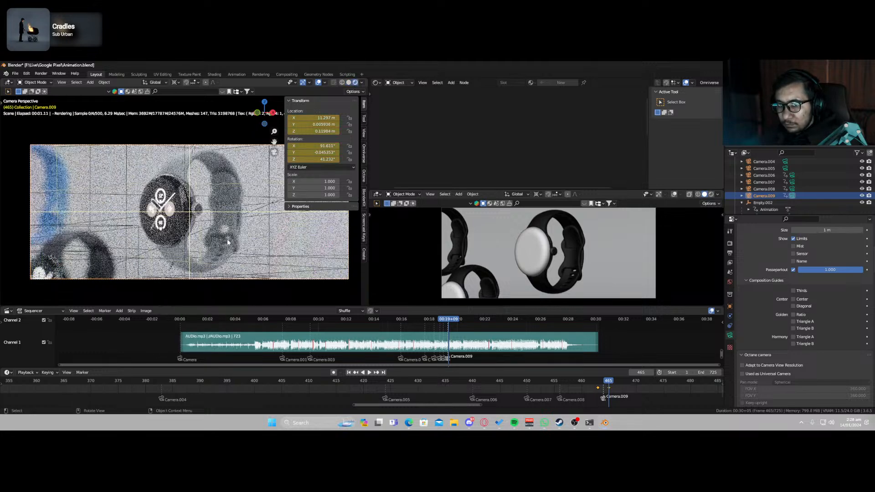
key(z)
click(291, 250)
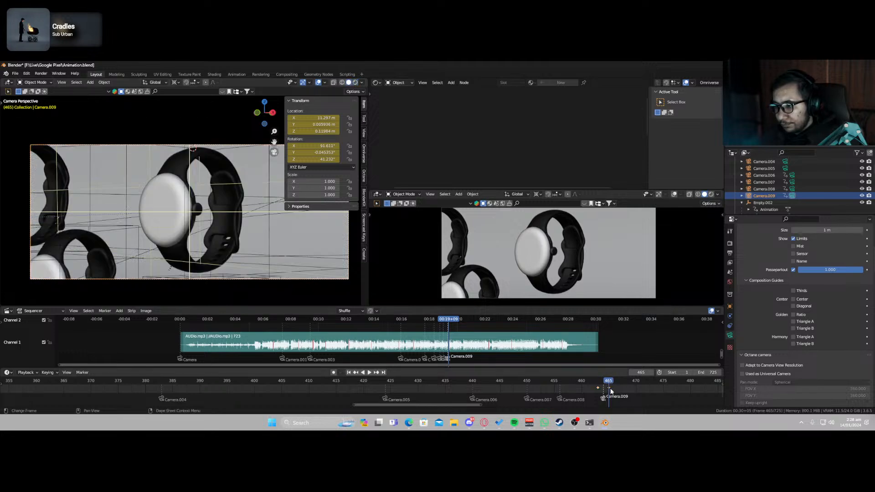
Shift Camera.009's second keyframe to frame 469 and save the file.
drag(610, 388, 631, 389)
key(ctrl+s)
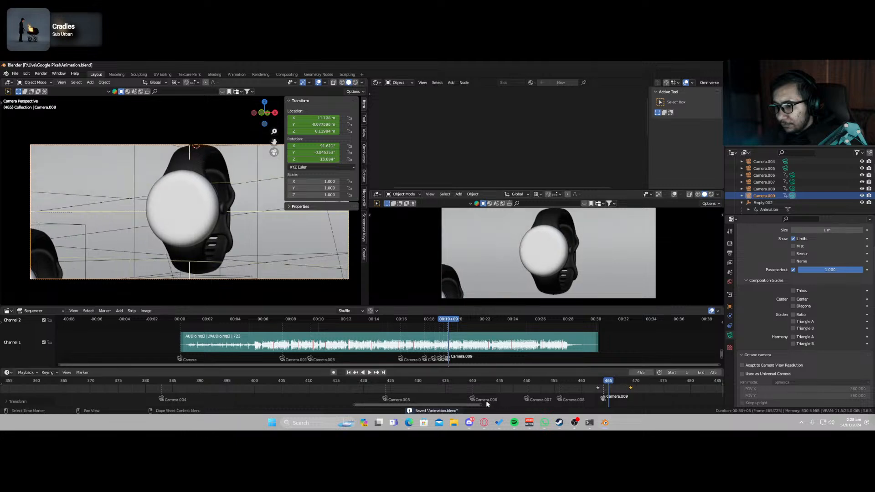
Save the file and play back the camera sequence from frame 402 through the Camera.009 close-up.
drag(480, 404, 547, 404)
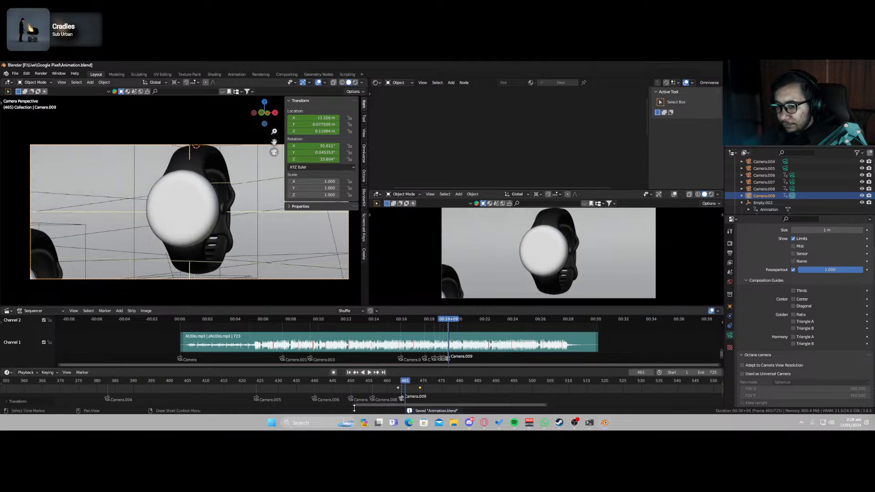
drag(354, 406, 1, 420)
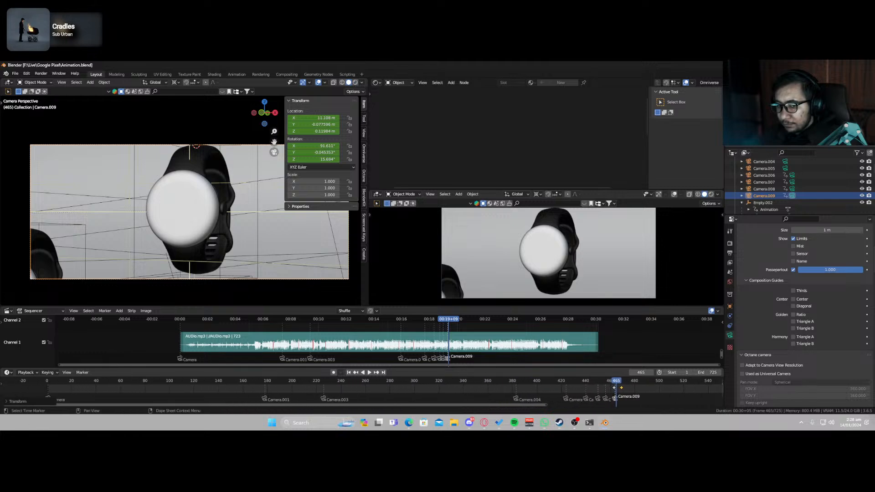
key(ctrl+s)
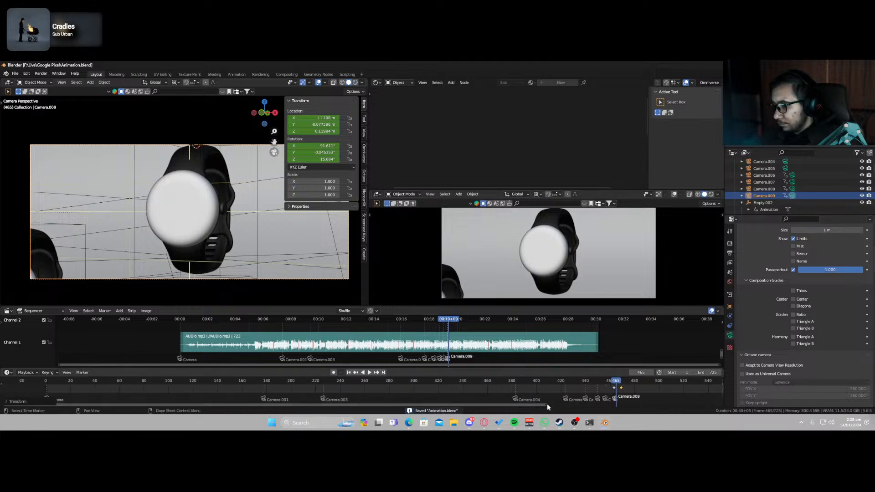
drag(547, 404, 721, 405)
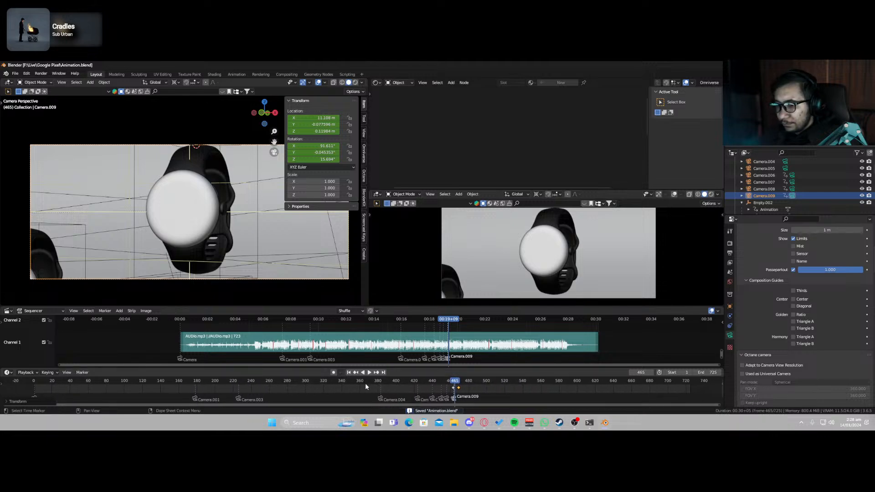
click(351, 385)
drag(351, 385, 398, 386)
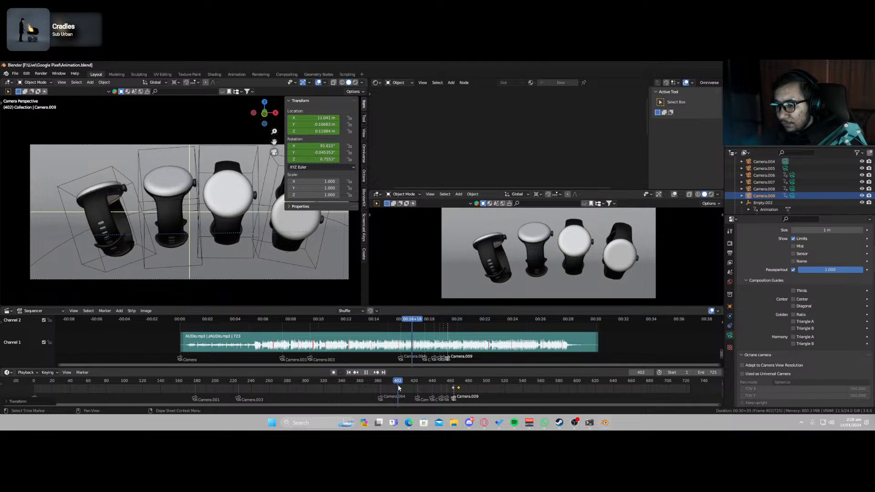
scroll(467, 394, up, 7)
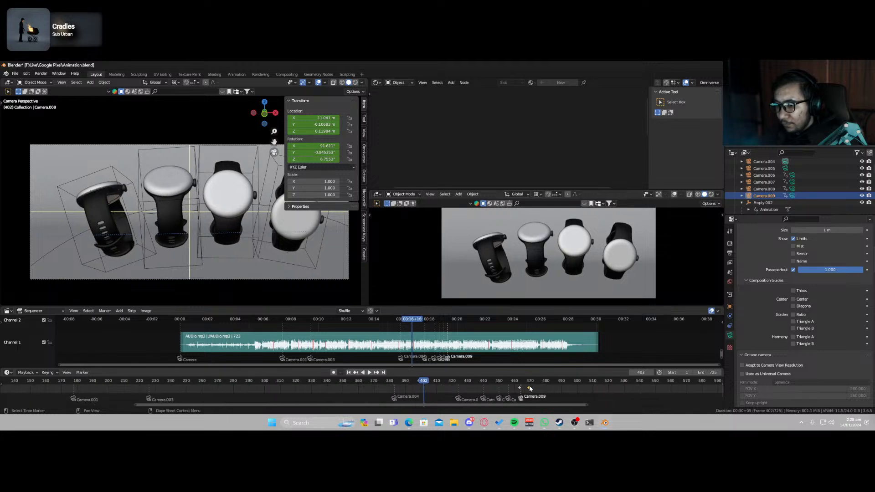
key(space)
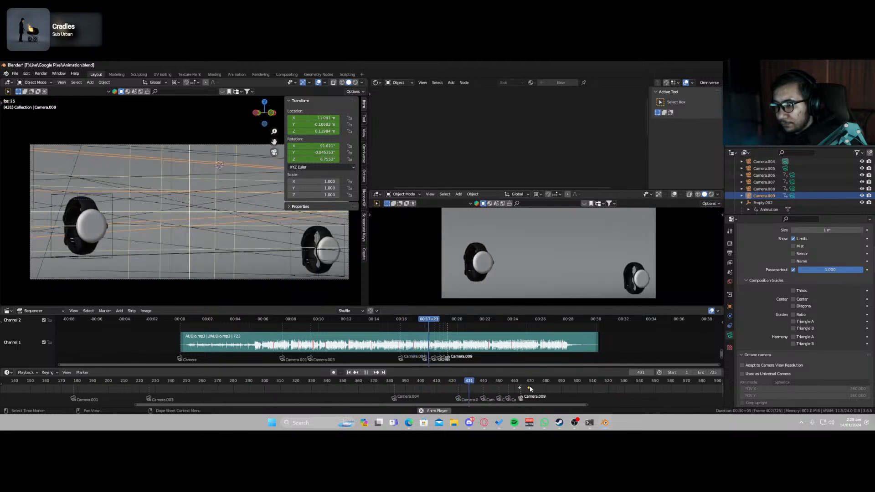
key(space)
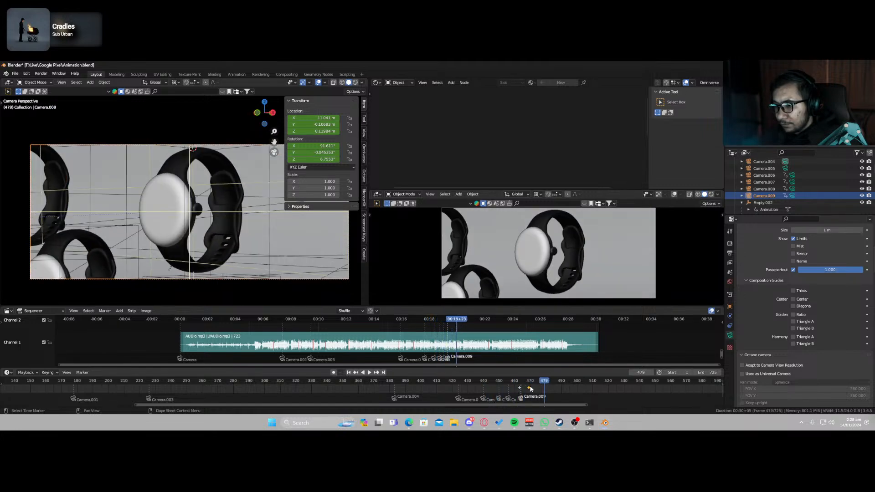
Replay the close-up camera cuts from just before the Camera.006 marker.
click(461, 383)
key(space)
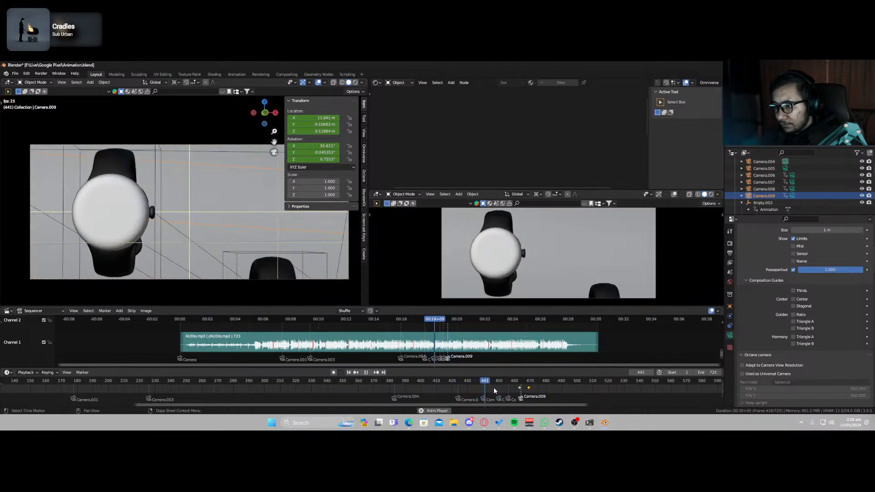
key(space)
Select Camera.008 and move its timeline marker to frame 460.
scroll(520, 387, up, 6)
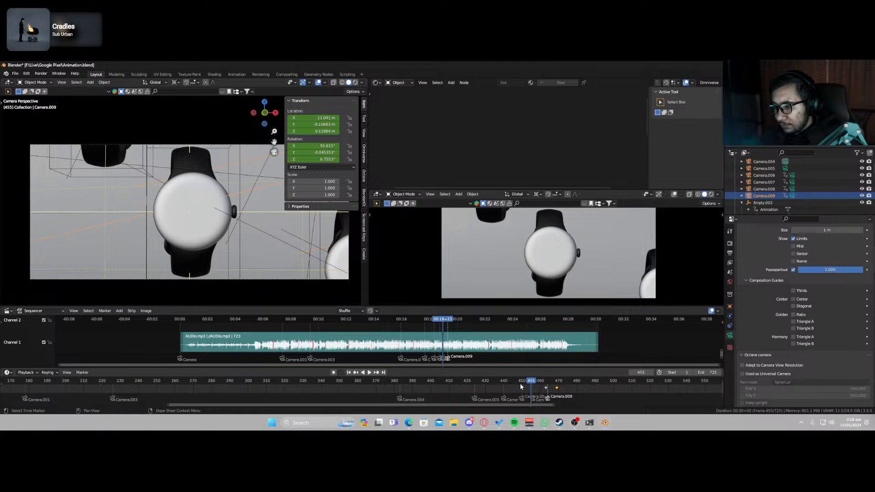
scroll(487, 353, up, 5)
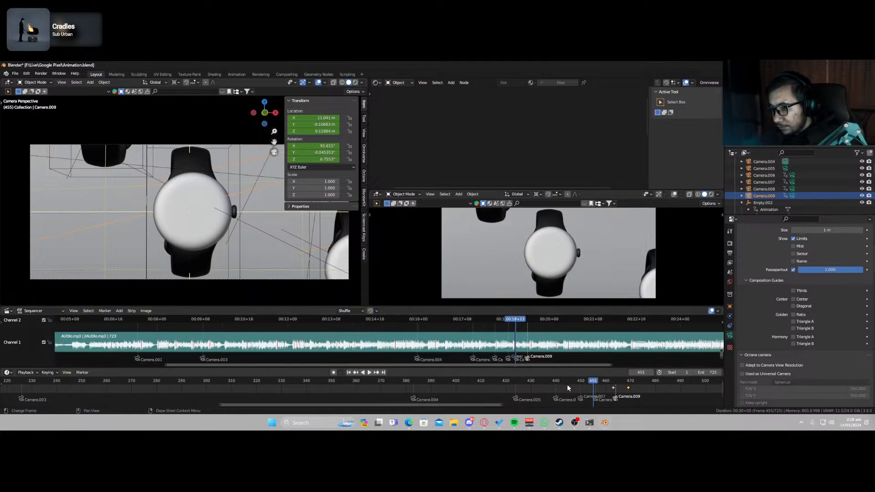
drag(528, 382, 607, 387)
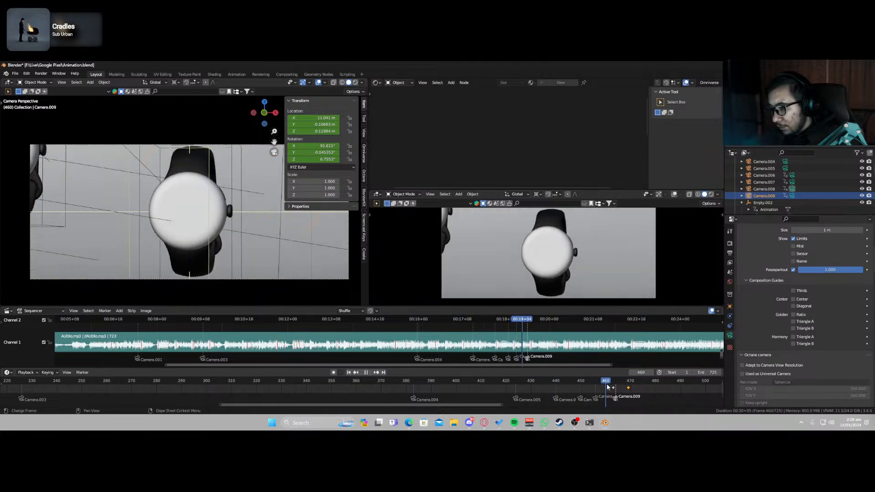
click(595, 398)
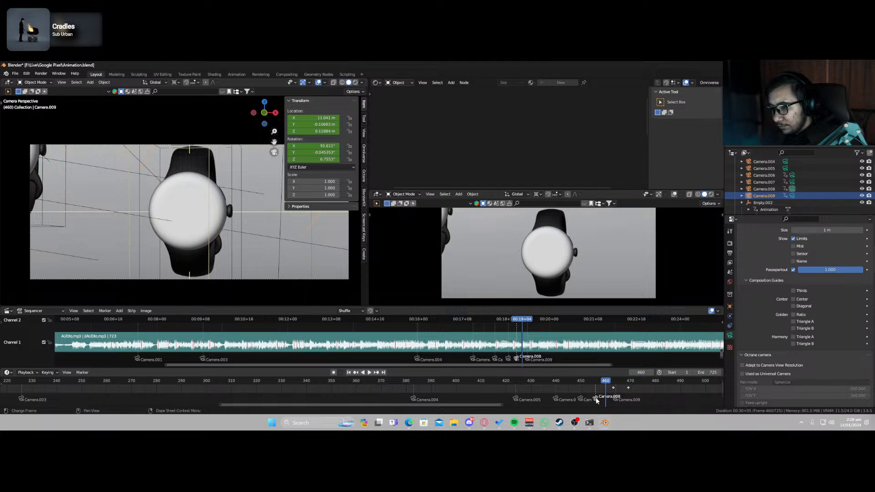
click(272, 280)
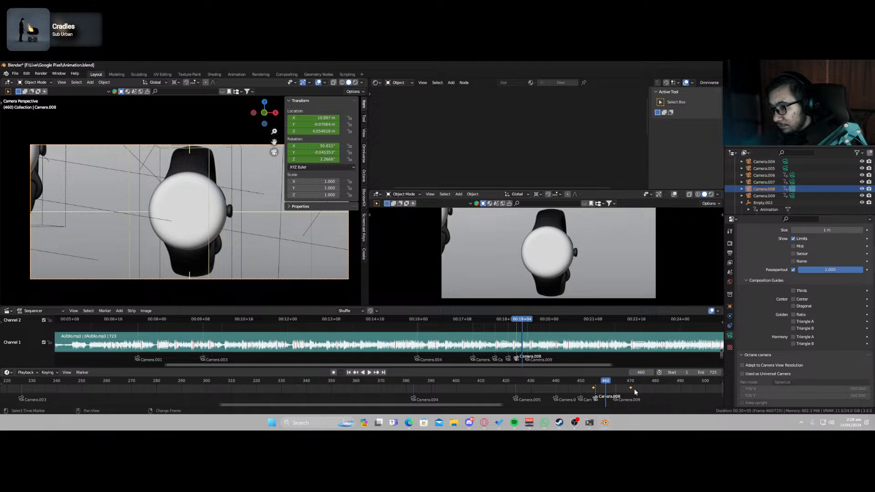
drag(596, 400, 610, 400)
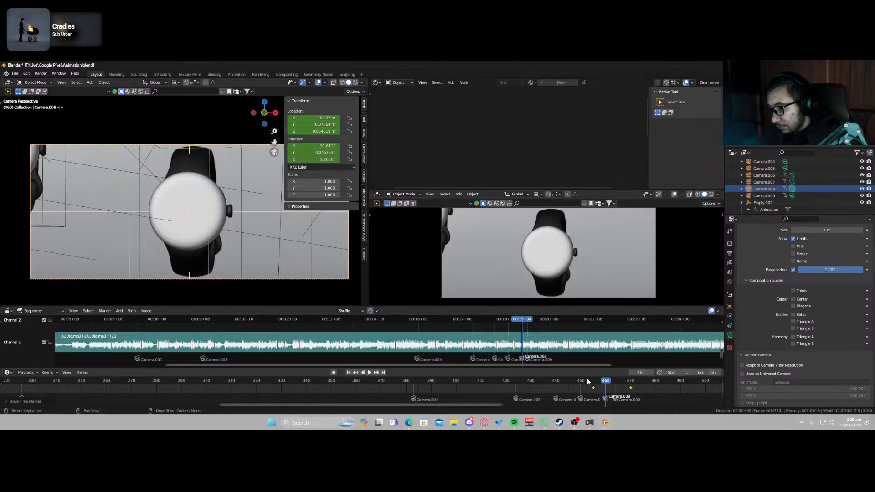
Shift Camera.008's keyframes one frame earlier and move the Camera.009 marker to frame 470.
drag(560, 384, 612, 386)
click(591, 388)
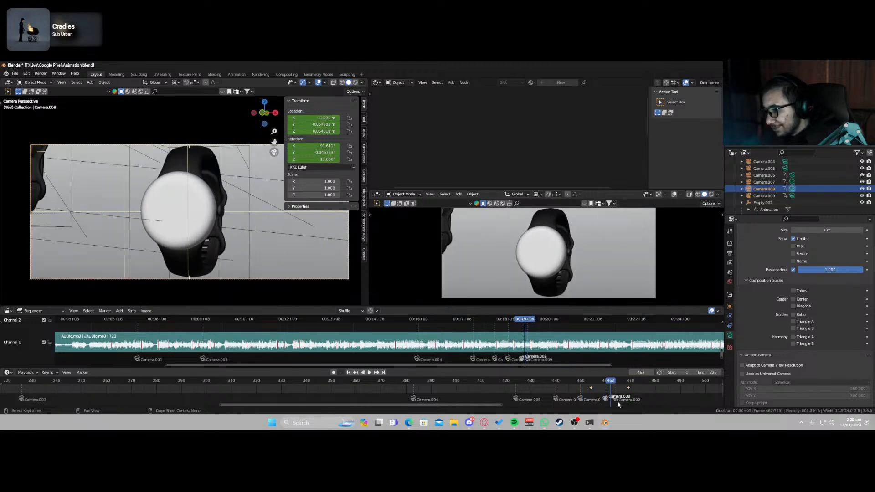
key(space)
mouse_move(614, 383)
mouse_down()
mouse_move(630, 384)
mouse_move(620, 398)
mouse_move(630, 398)
mouse_up()
click(617, 400)
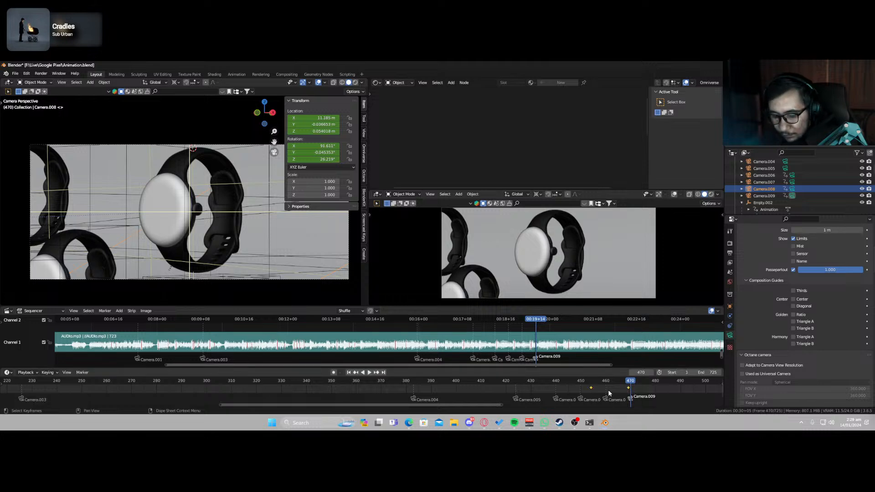
Shift Camera.008's keyframes 11 frames forward so the first sits at frame 465, and save the file.
key(g)
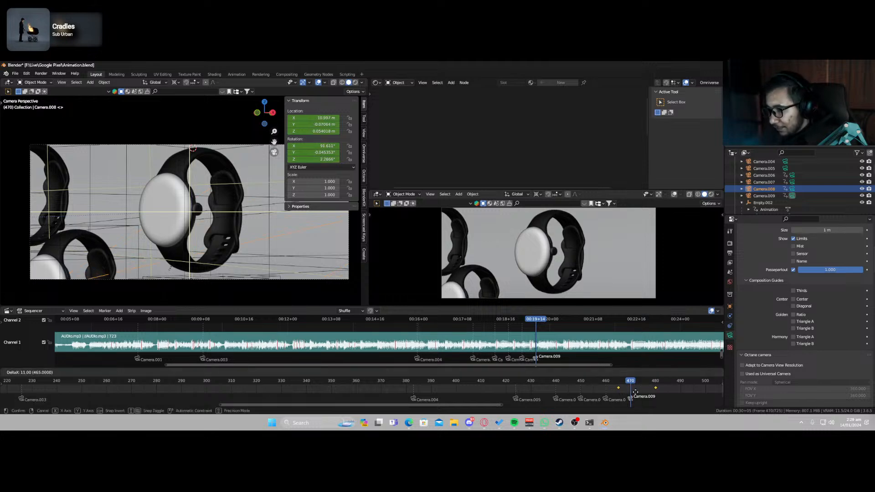
click(634, 392)
key(ctrl+s)
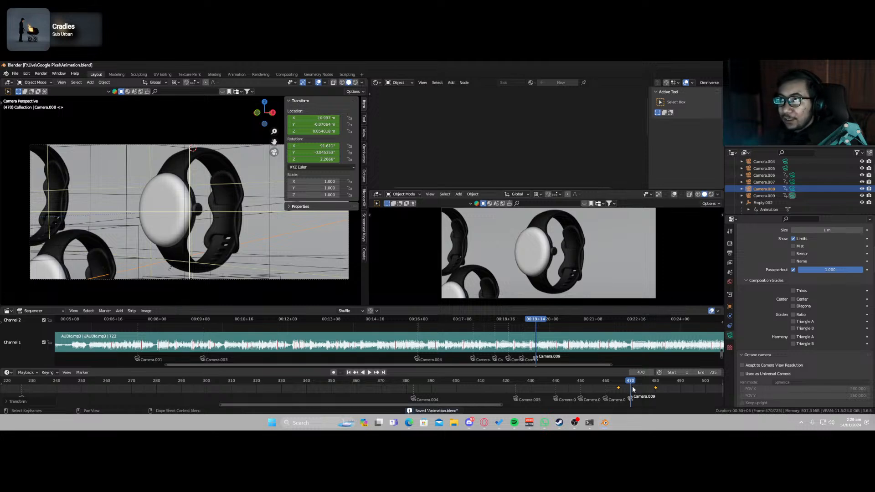
Play back the retimed camera cuts from frame 418 and replay the Camera.007 close-up.
click(501, 382)
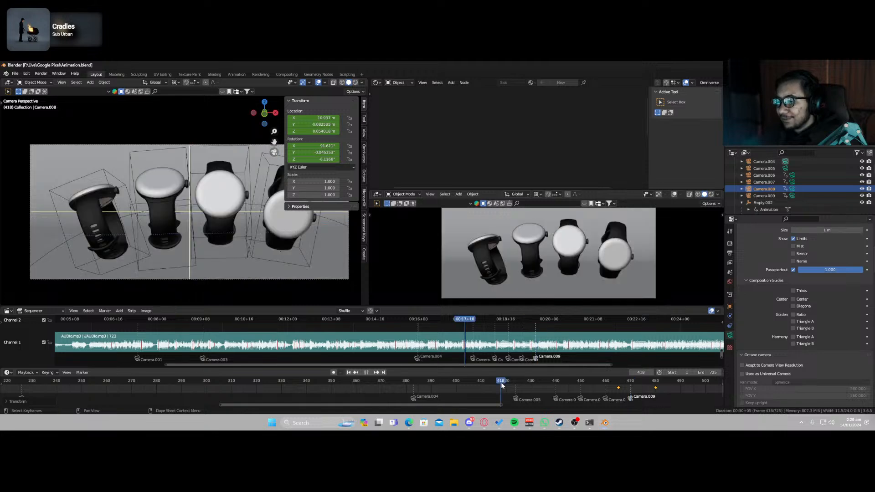
key(space)
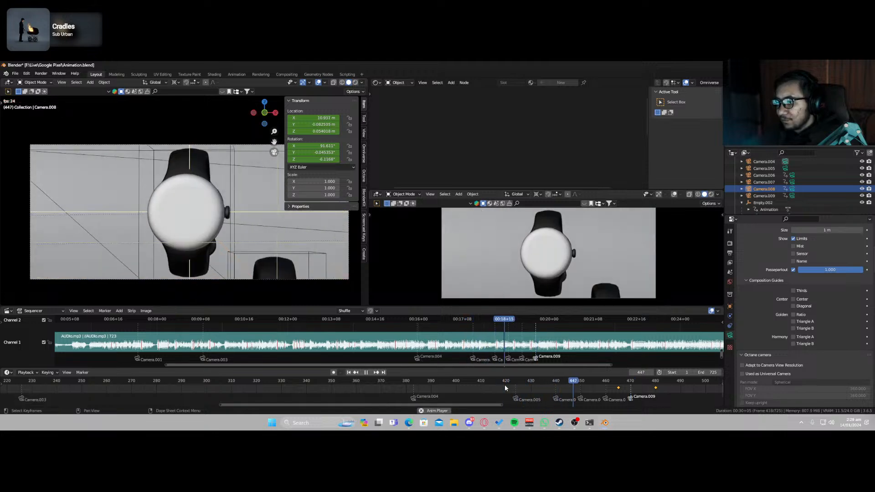
key(space)
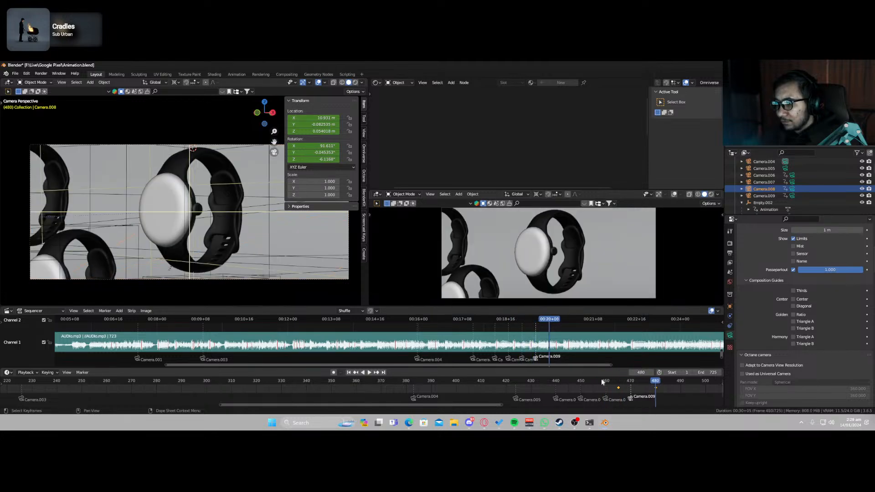
click(576, 382)
key(space)
key(space)
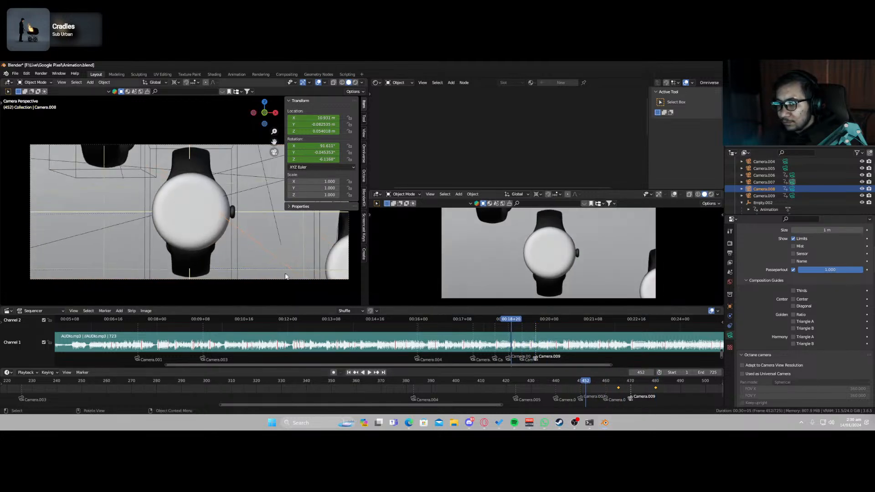
Select Camera.007, shift its second keyframe to frame 464, and save the file.
click(279, 279)
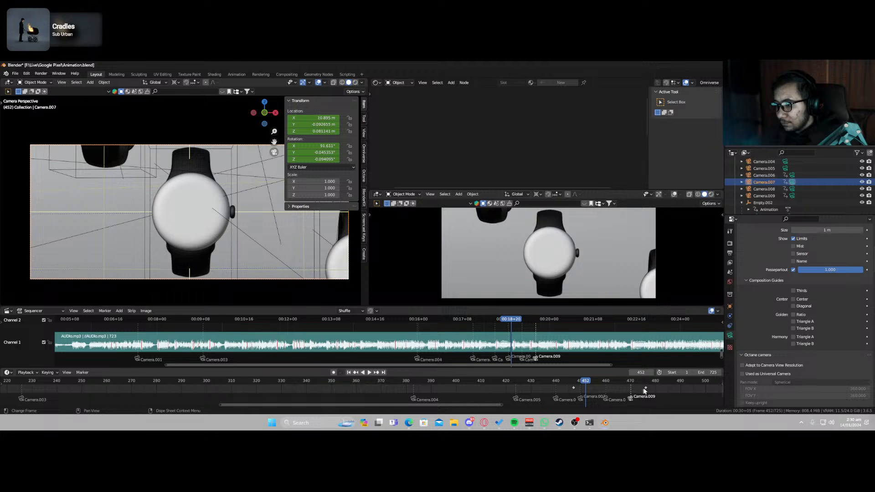
drag(644, 390, 615, 390)
key(ctrl+s)
Play back the close-ups from frame 434 twice to check Camera.007's faster rotation.
click(540, 383)
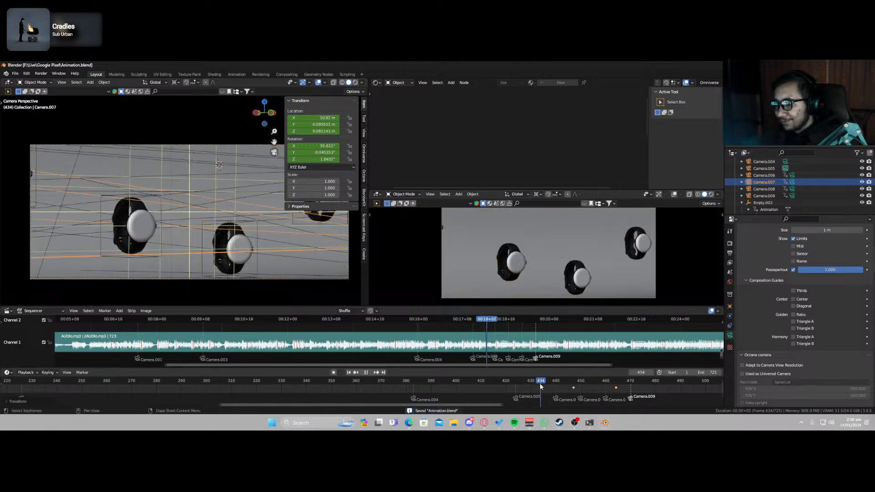
key(space)
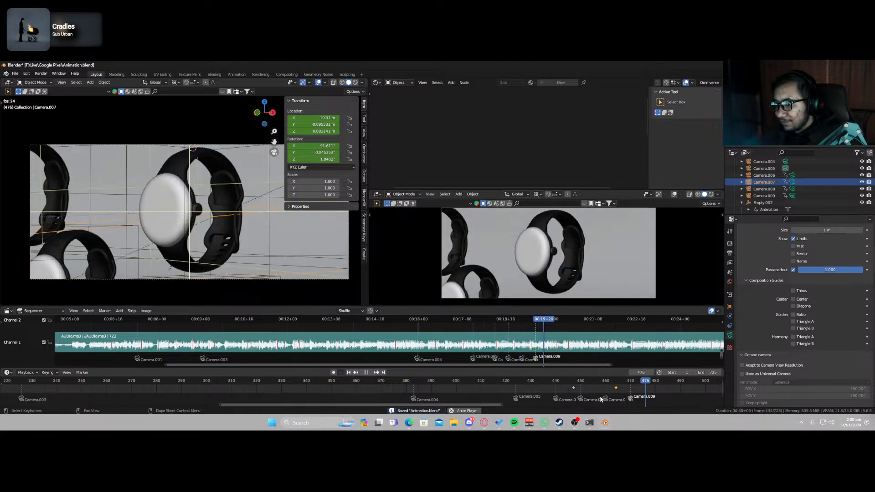
key(space)
click(521, 382)
key(space)
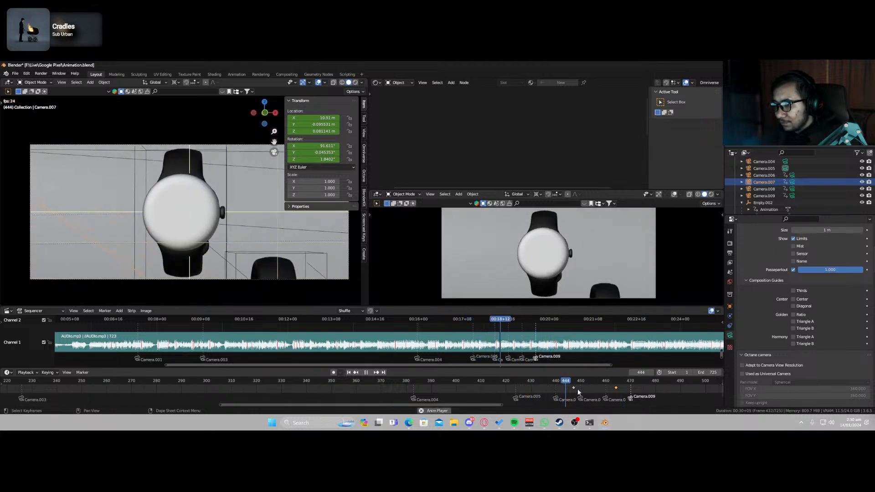
key(space)
Select Camera.006 at frame 441 and shift its second keyframe to frame 454.
click(556, 397)
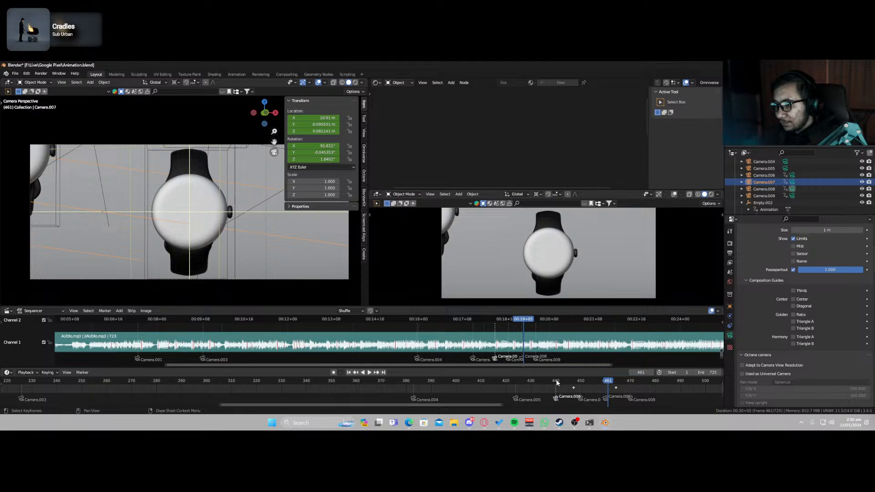
click(557, 381)
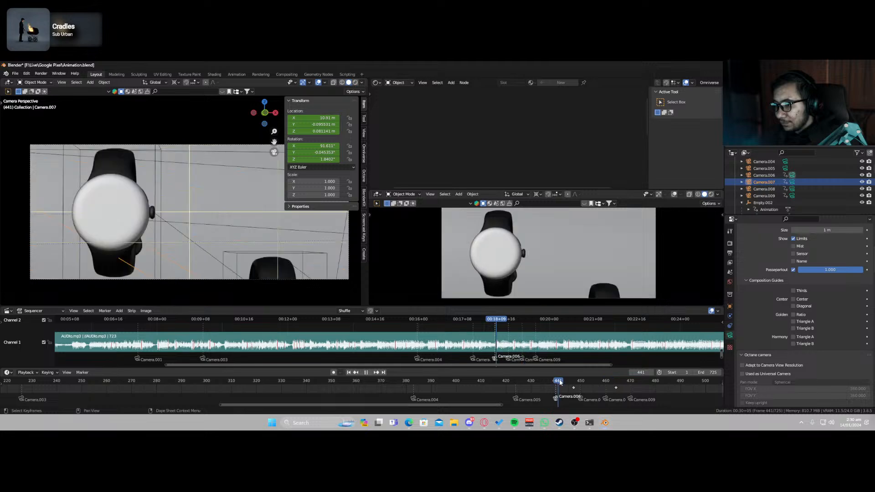
click(291, 280)
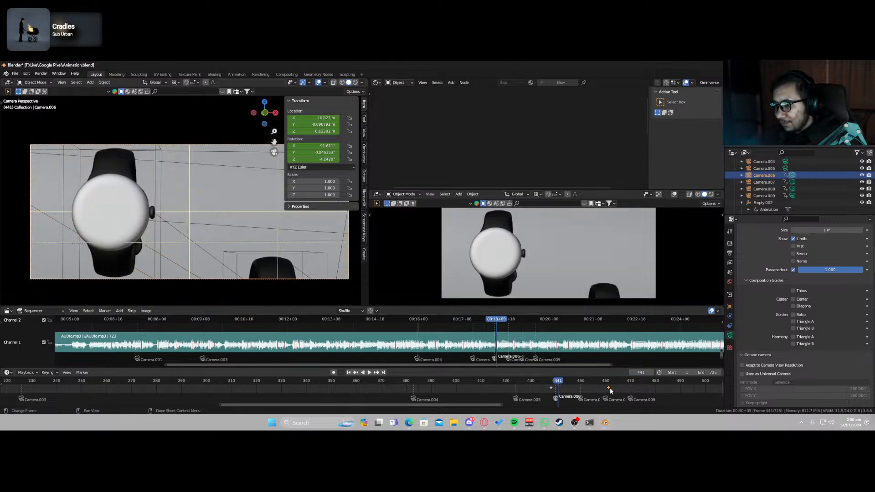
key(g)
click(588, 388)
Play back the sequence from frame 431 and repeatedly review Camera.006's retimed close-up.
key(space)
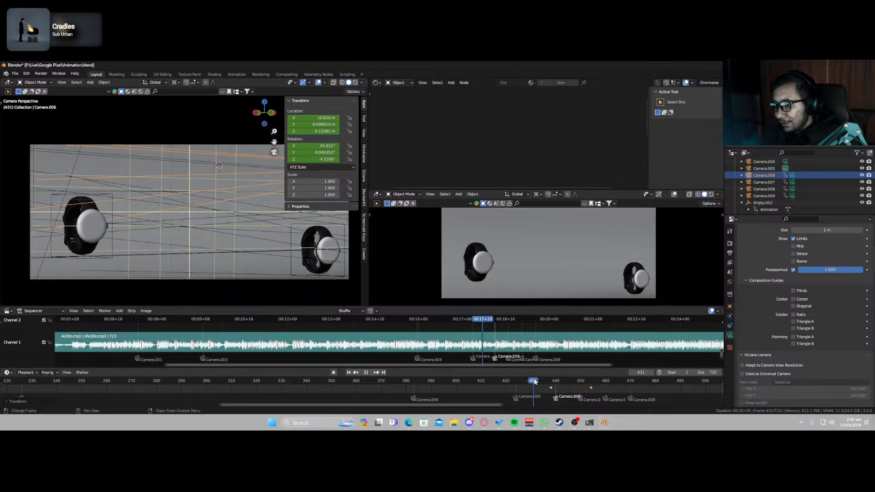
key(space)
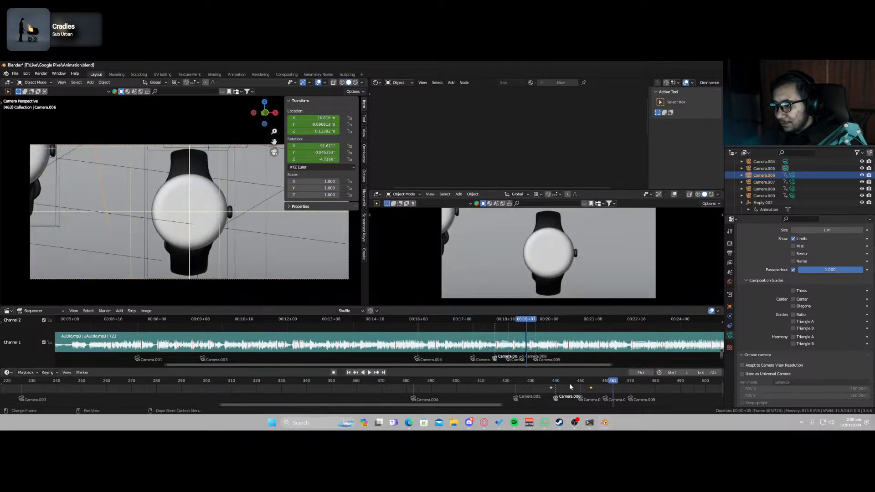
drag(569, 382, 576, 383)
mouse_move(565, 384)
mouse_down()
mouse_move(518, 386)
mouse_move(552, 385)
mouse_up()
key(space)
key(space)
key(space)
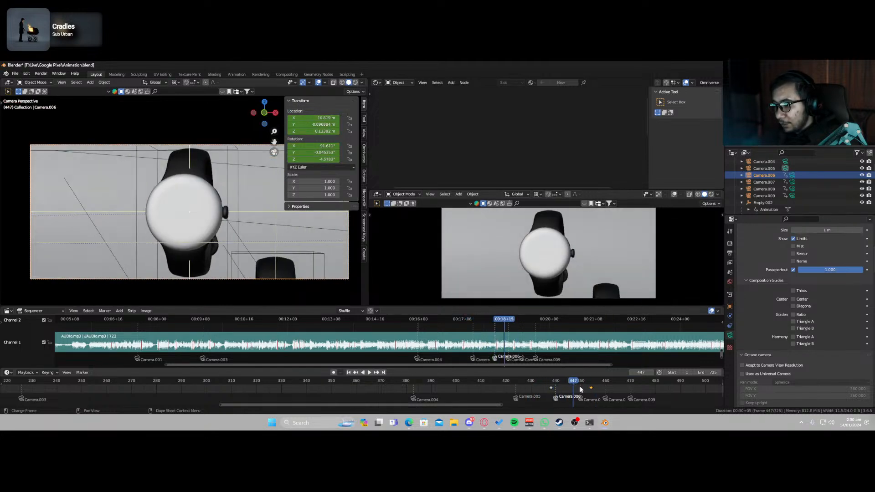
key(space)
key(space)
Select Camera.007 at frame 454, shift its second keyframe to frame 470, and save the file.
click(591, 395)
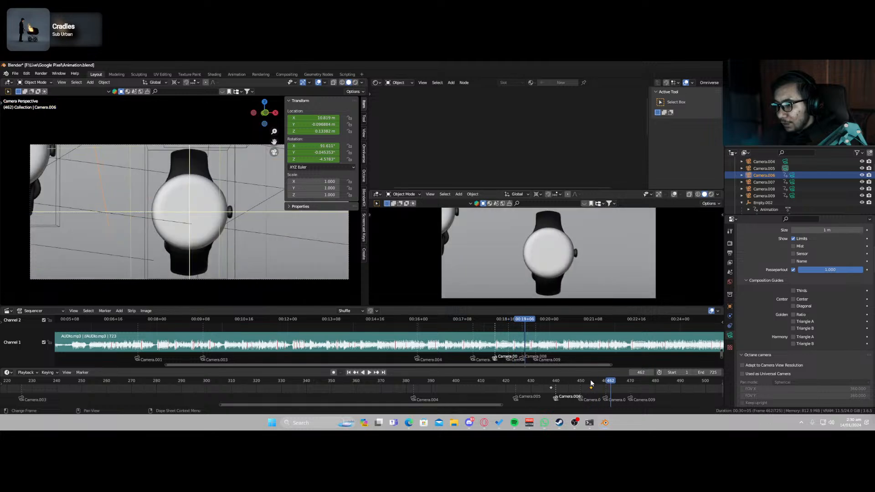
click(298, 283)
click(299, 280)
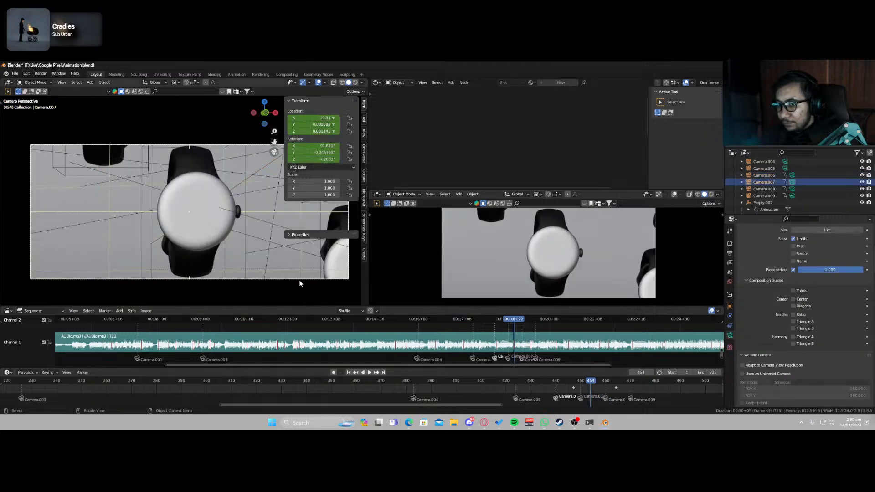
drag(616, 389, 631, 387)
key(Left)
key(Left)
key(Left)
key(Left)
key(Left)
key(Left)
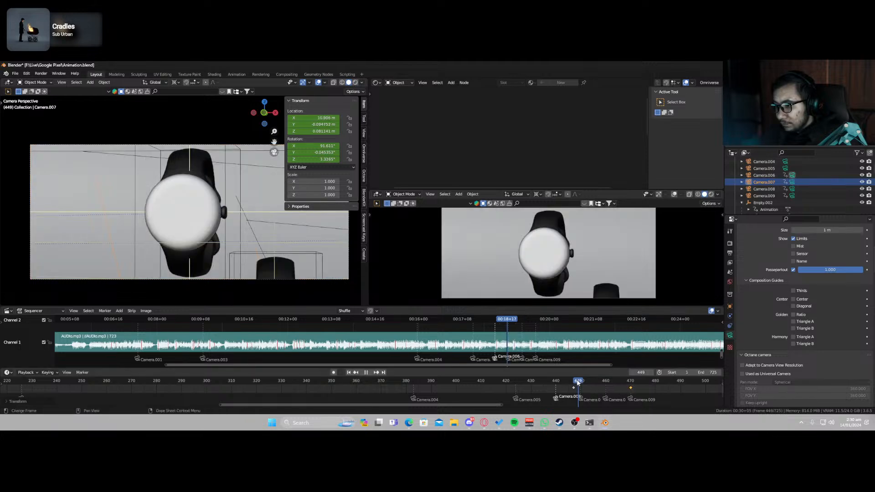
key(ctrl+s)
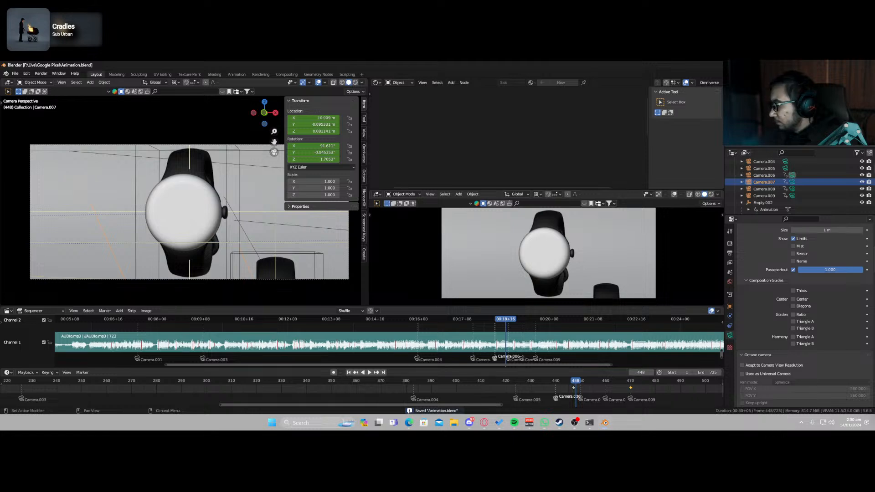
Play back the close-up sequence from frame 420 to check Camera.007's new timing.
click(507, 384)
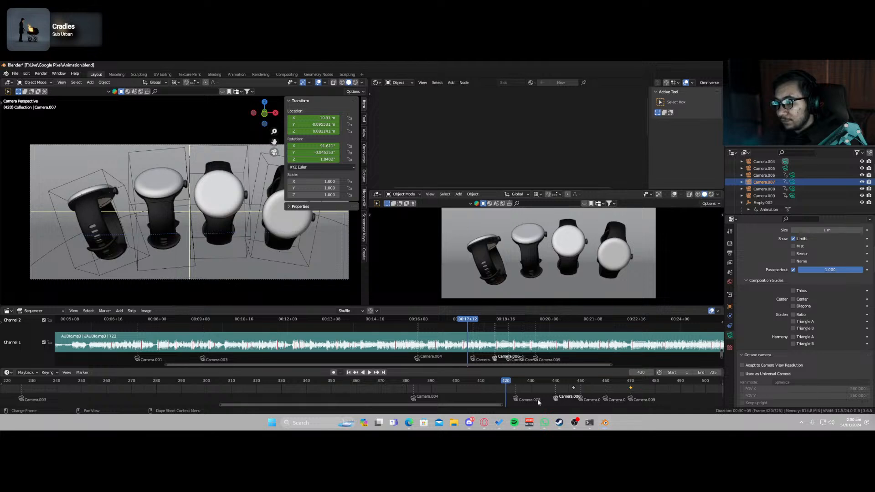
key(space)
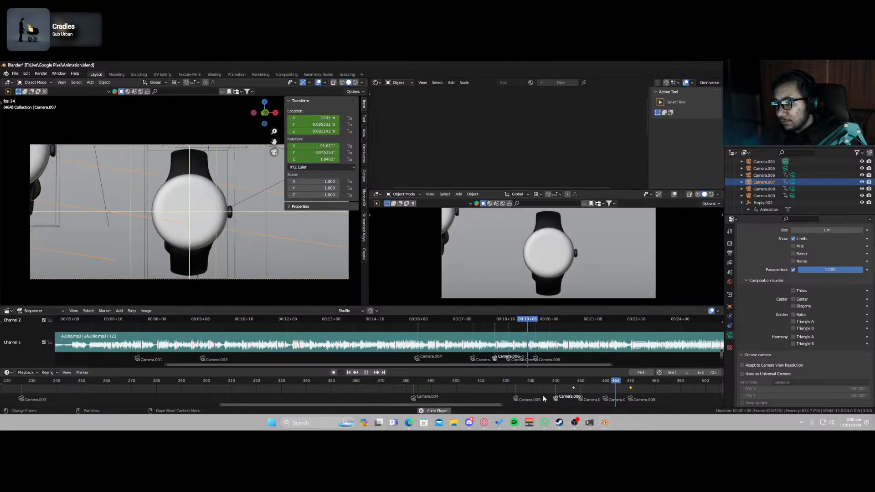
key(space)
Select Camera.009 at frame 472 and shift its two keyframes to about frames 468 and 480.
drag(616, 381, 635, 388)
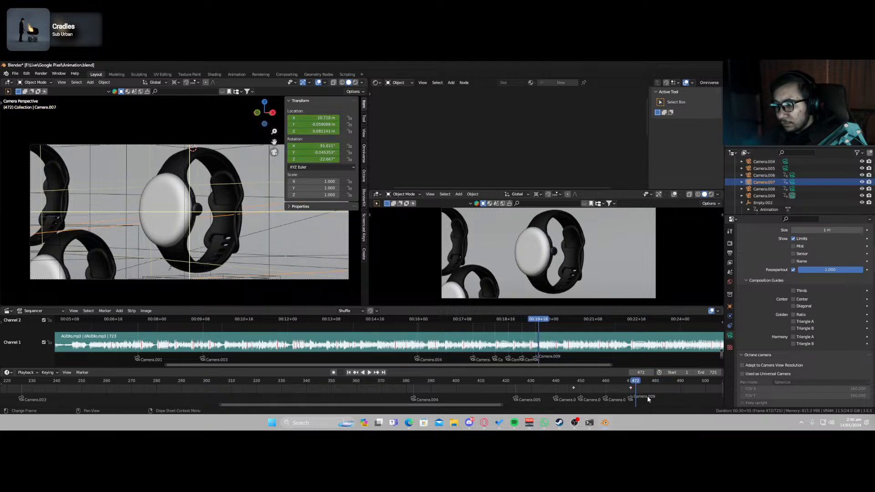
click(331, 277)
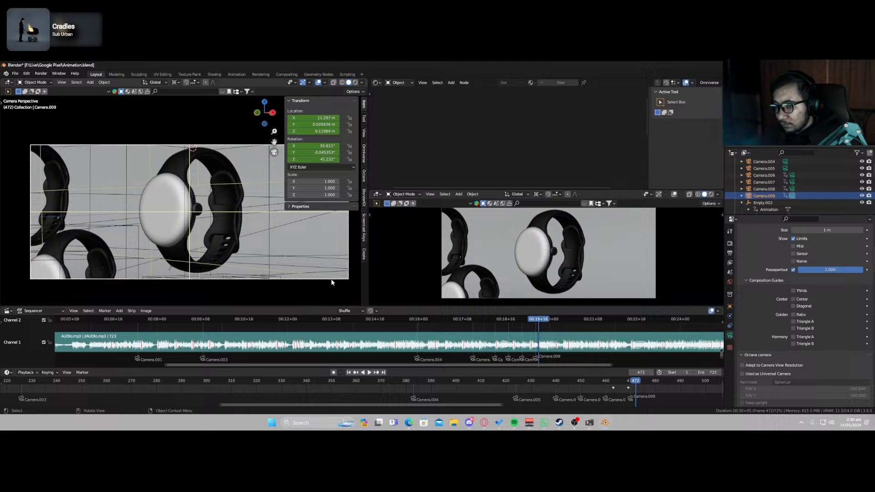
click(613, 387)
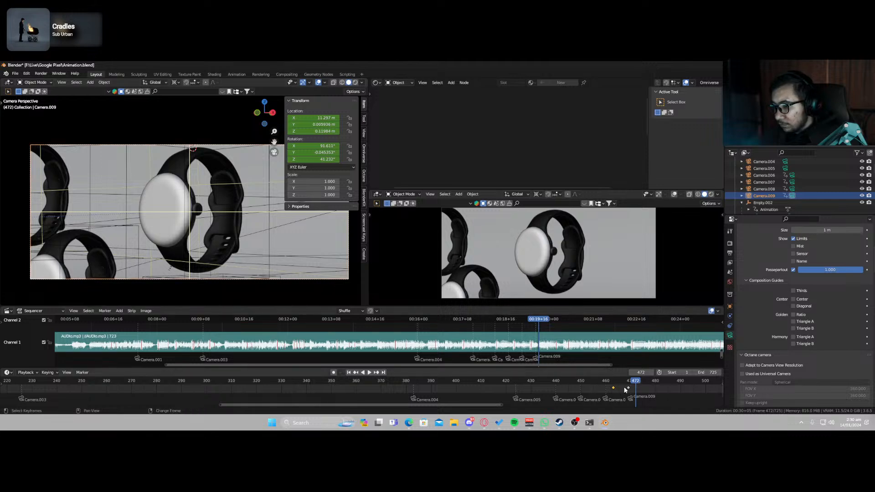
key(g)
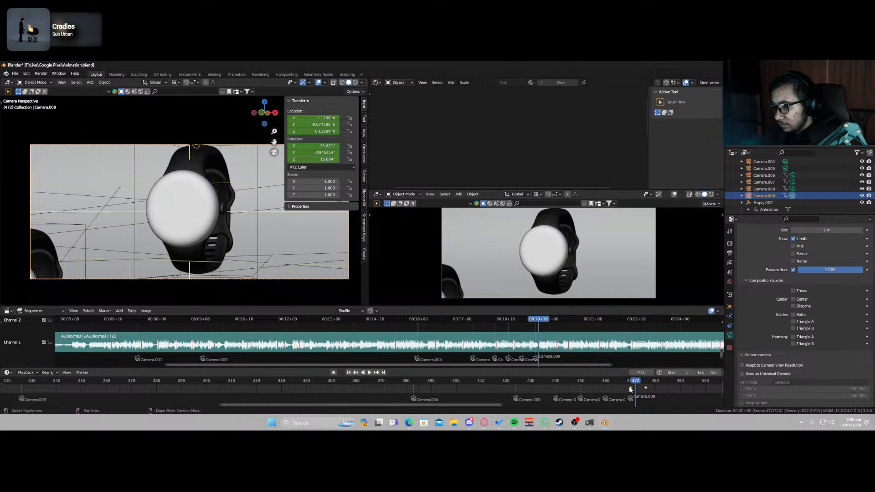
drag(622, 387, 654, 387)
Shift Camera.008's keyframes to about frames 458 and 473, and Camera.006's first keyframe to about frame 439.
mouse_move(596, 383)
mouse_down()
mouse_move(521, 388)
mouse_move(634, 388)
mouse_move(610, 390)
mouse_up()
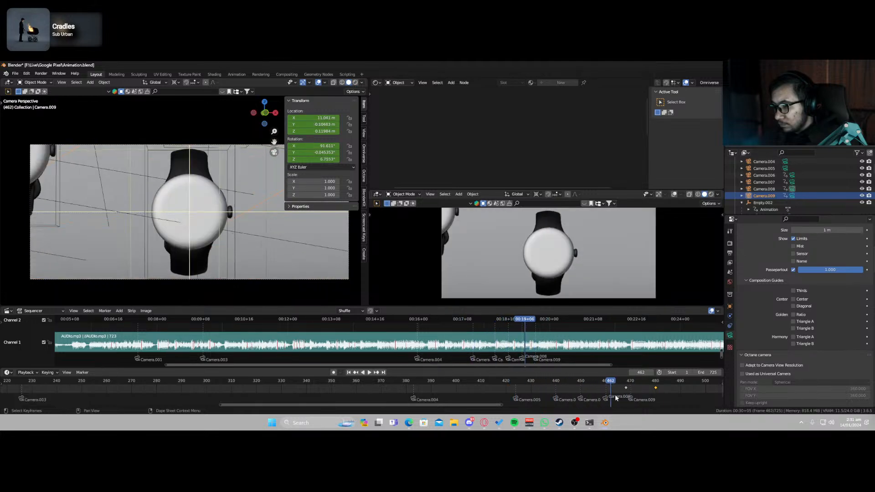
click(318, 279)
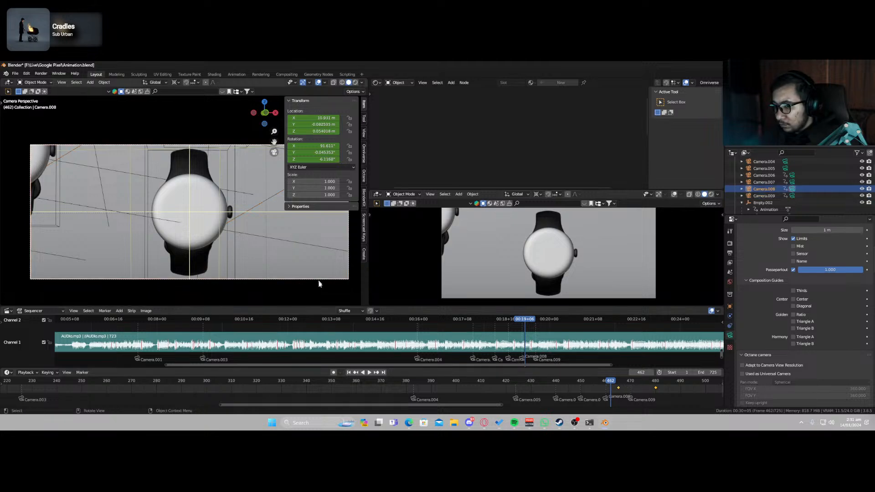
drag(616, 390, 566, 390)
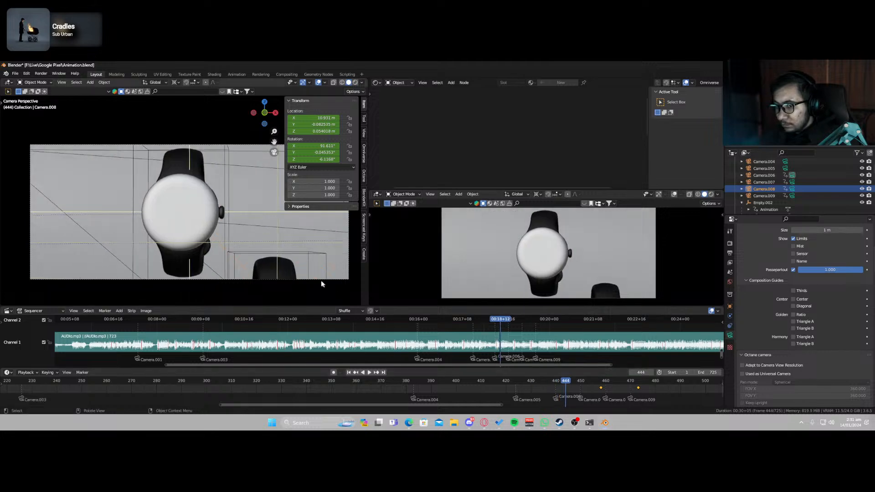
mouse_move(550, 387)
mouse_down()
mouse_move(544, 387)
mouse_move(588, 388)
mouse_move(552, 388)
mouse_up()
Review the retimed close-ups by playing back from about frame 425 and from an earlier frame, and save the file.
click(518, 381)
key(space)
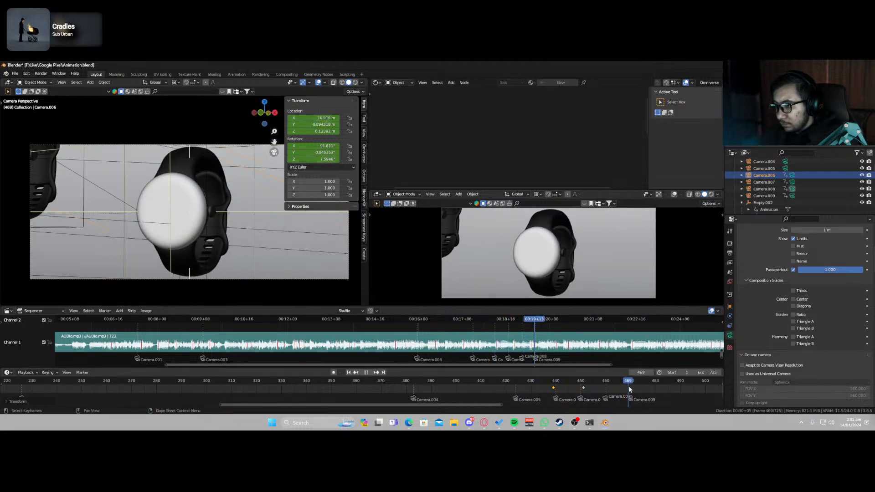
mouse_move(628, 385)
mouse_down()
mouse_move(641, 386)
mouse_move(628, 386)
mouse_up()
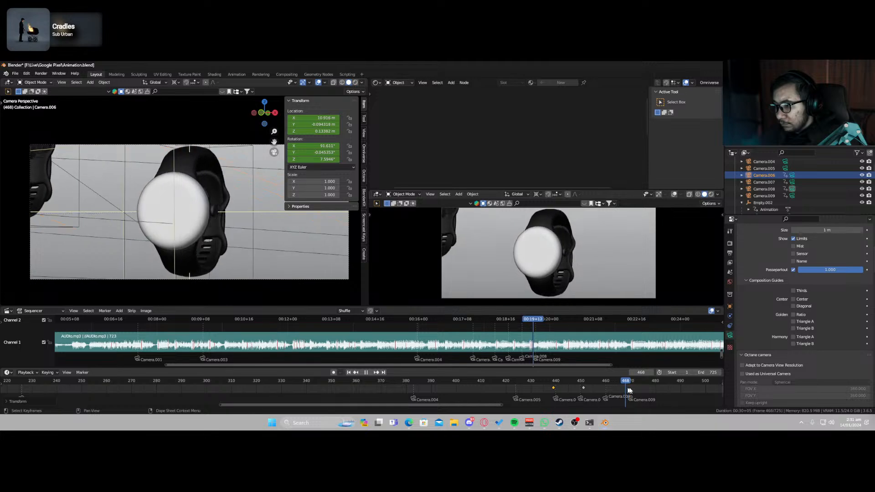
key(space)
key(ctrl+s)
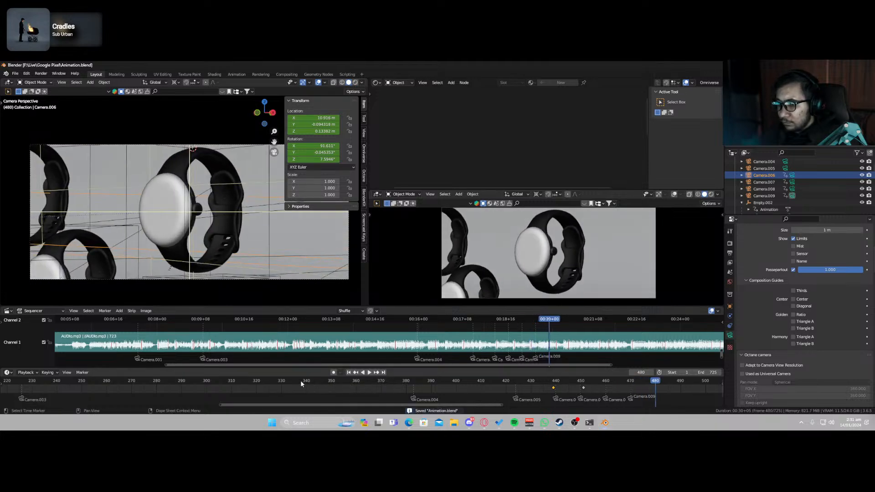
drag(301, 382, 656, 394)
key(space)
key(space)
key(ctrl+s)
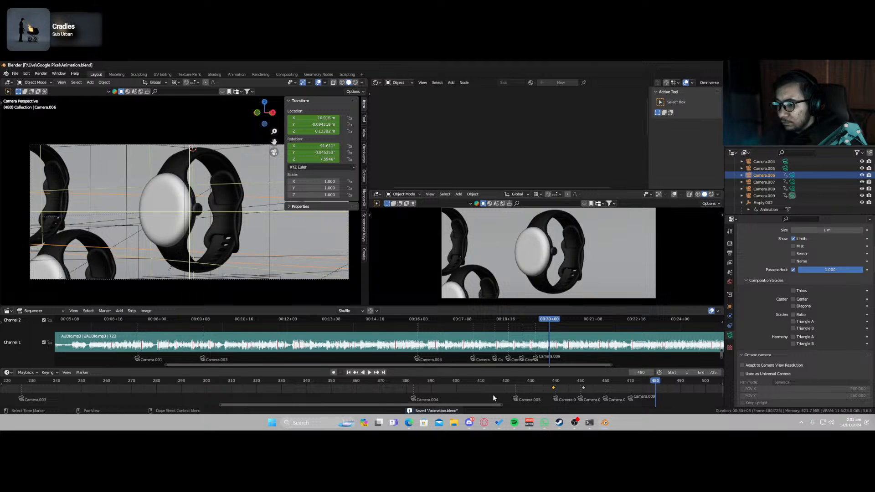
Fit the animation's full frame range into the timeline view and save the file.
drag(503, 405, 756, 409)
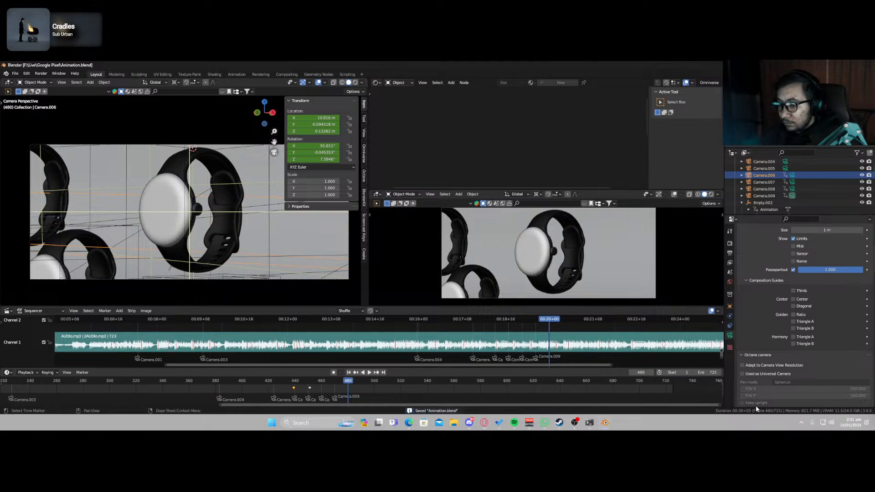
drag(222, 404, 5, 405)
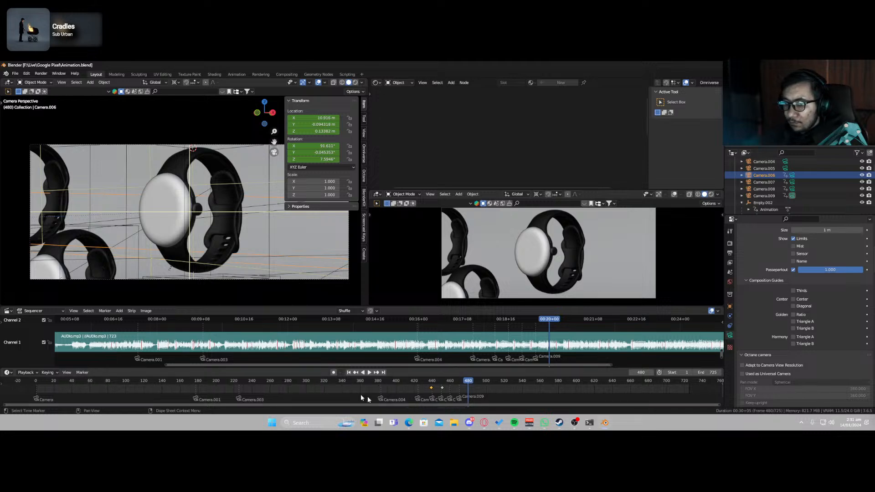
key(ctrl+s)
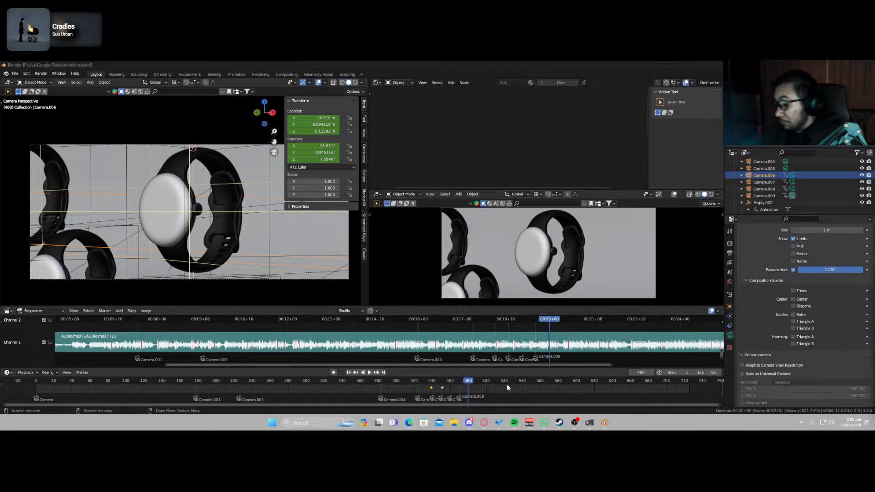
key(ctrl+s)
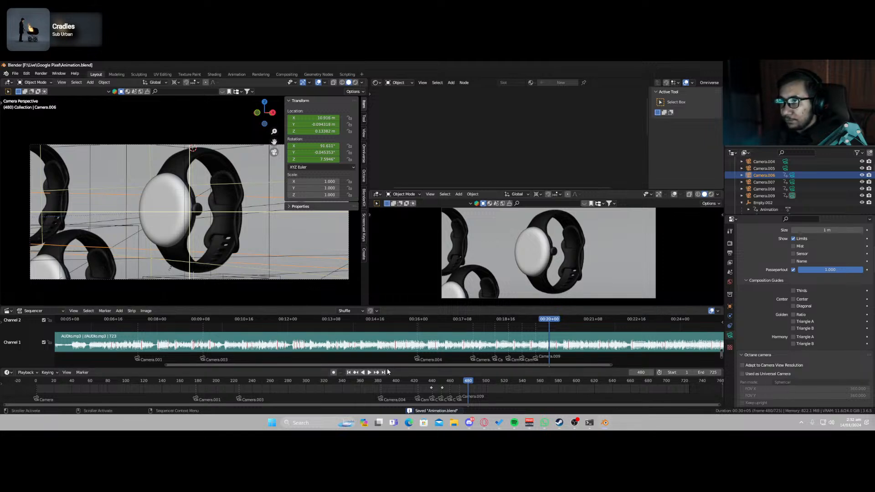
Hide the overlays and the sidebar in the camera viewport and play the animation from frame 0.
click(36, 381)
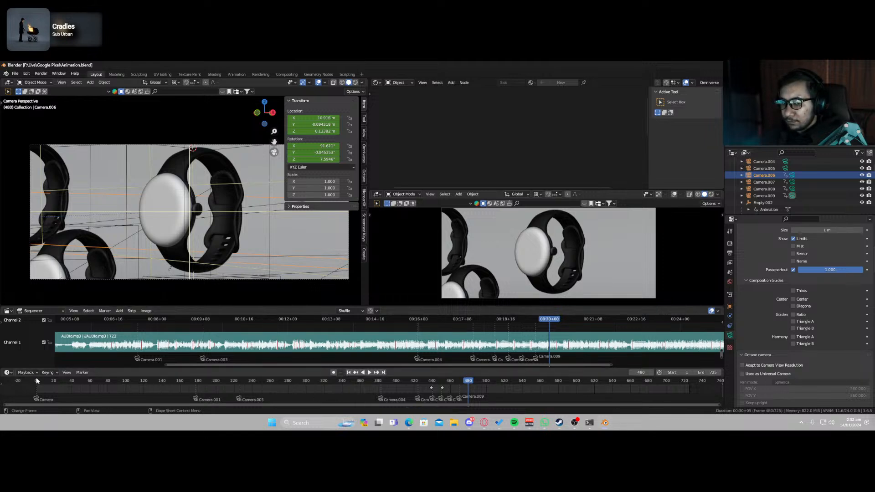
key(space)
key(Escape)
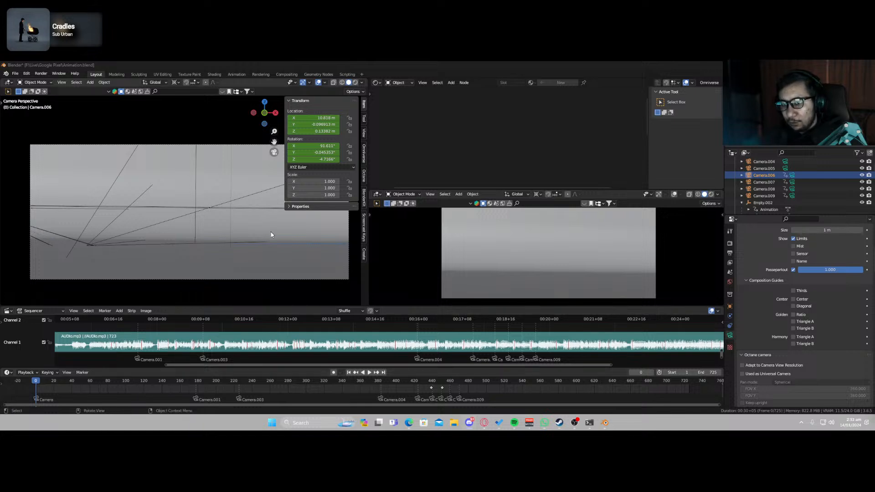
click(318, 83)
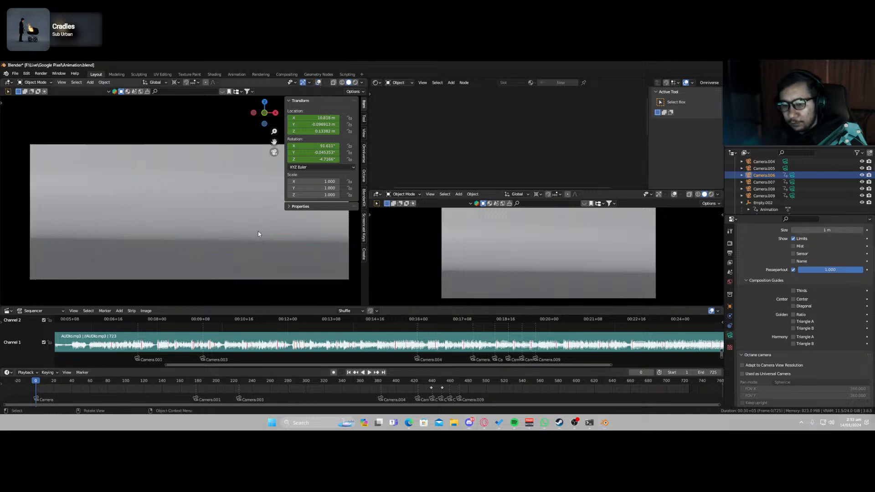
key(n)
key(space)
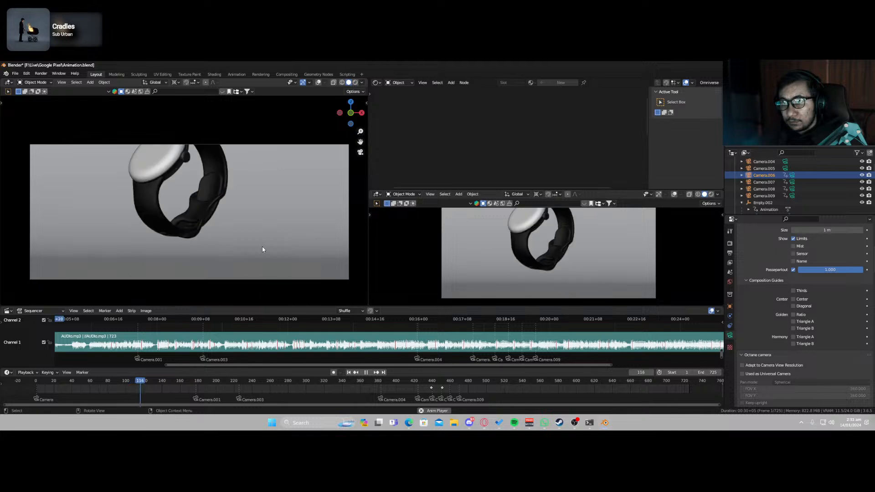
Preview frame 26 in rendered shading, return to solid shading, and play the whole animation from frame 0.
drag(109, 384, 59, 384)
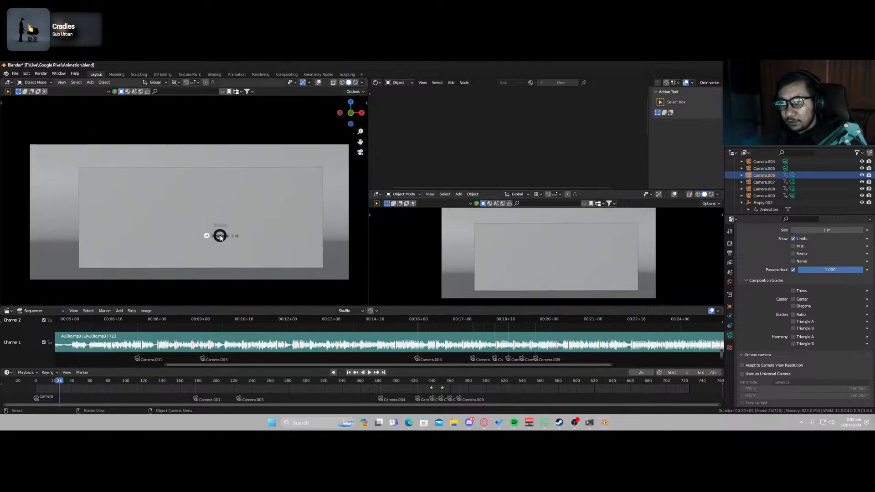
click(221, 214)
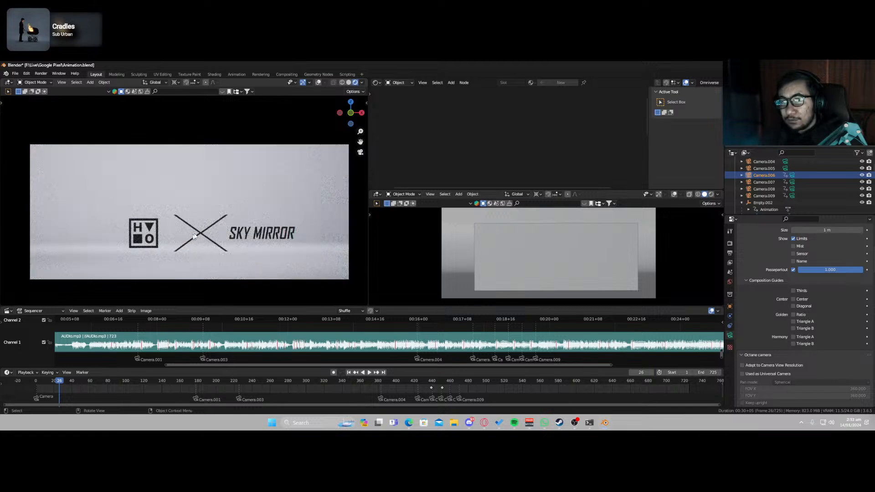
key(z)
click(239, 233)
click(36, 384)
key(space)
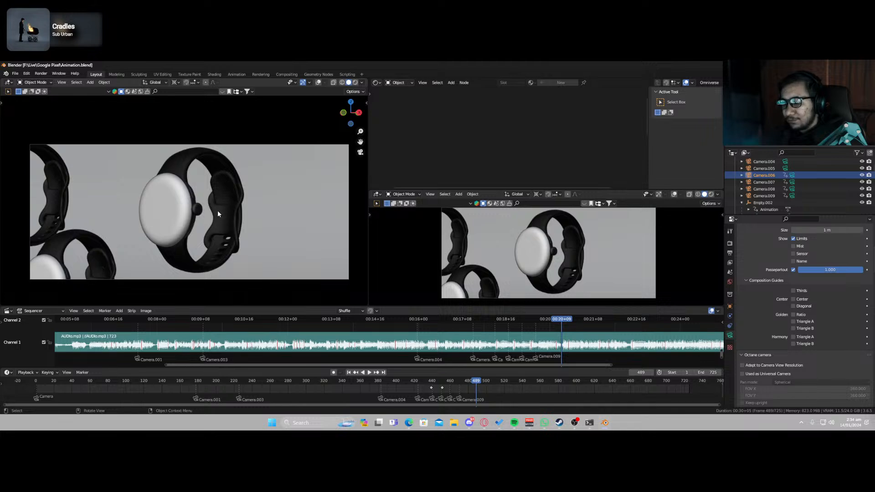
Preview the watch close-ups in rendered shading at frames 489, 462, 453 and 442, and return to solid shading.
key(z)
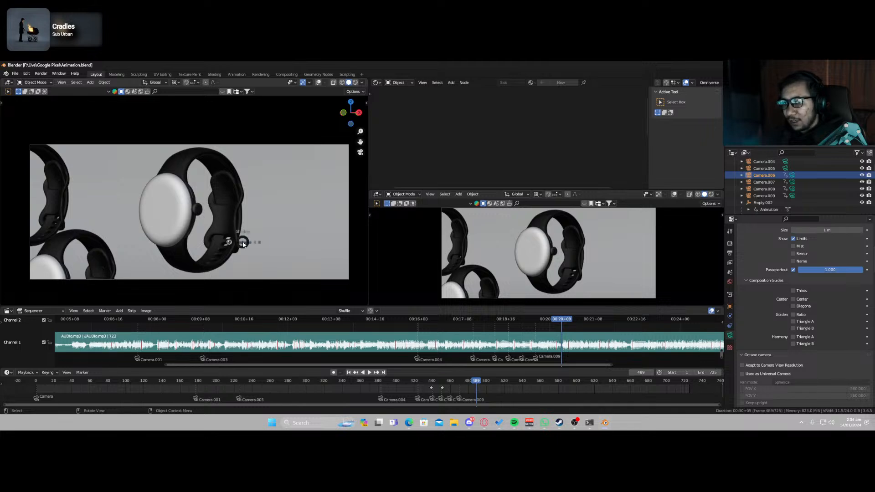
click(244, 224)
click(453, 385)
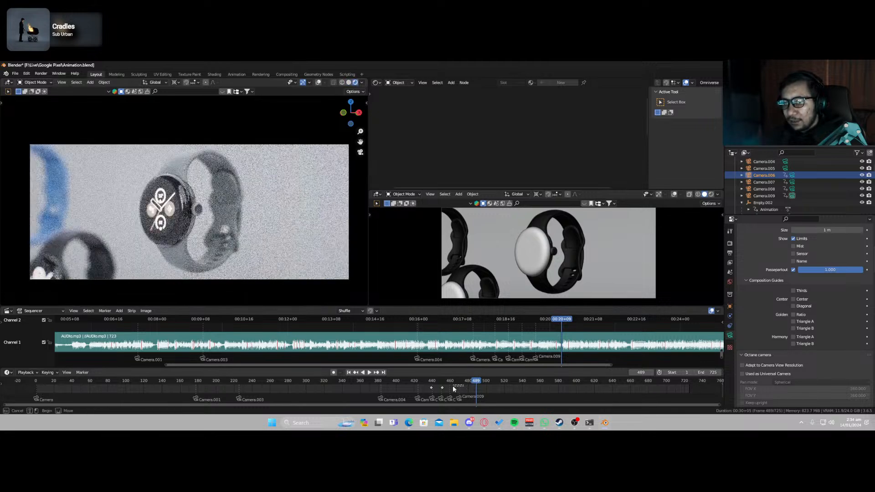
key(space)
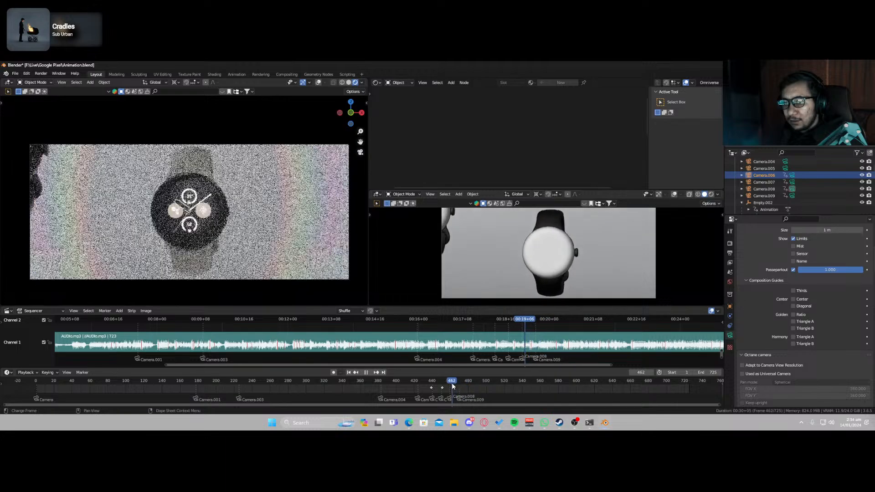
key(Escape)
click(441, 385)
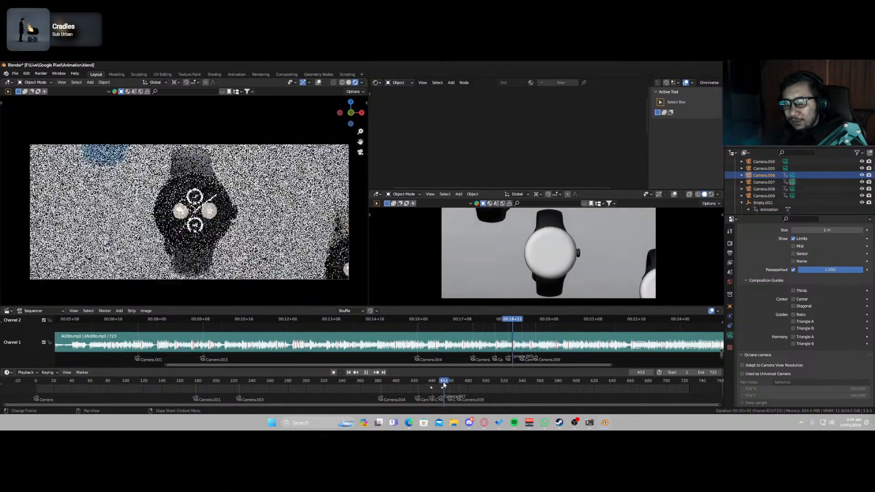
key(space)
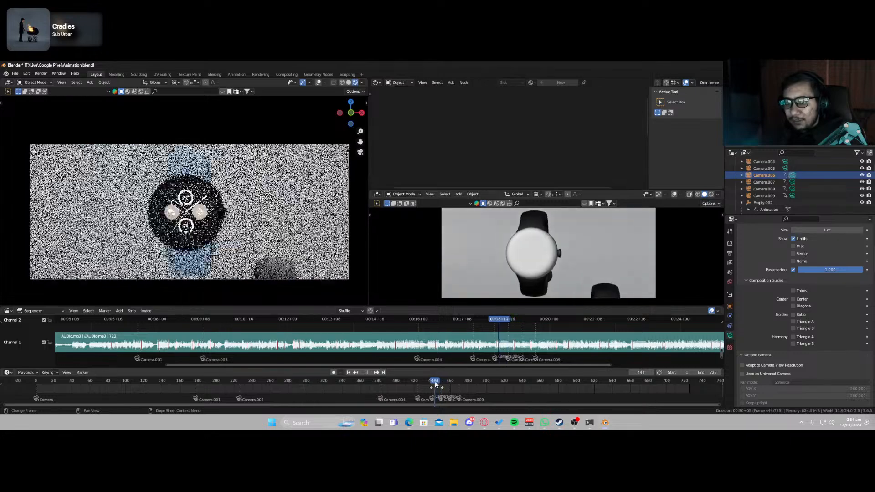
key(space)
key(z)
click(291, 204)
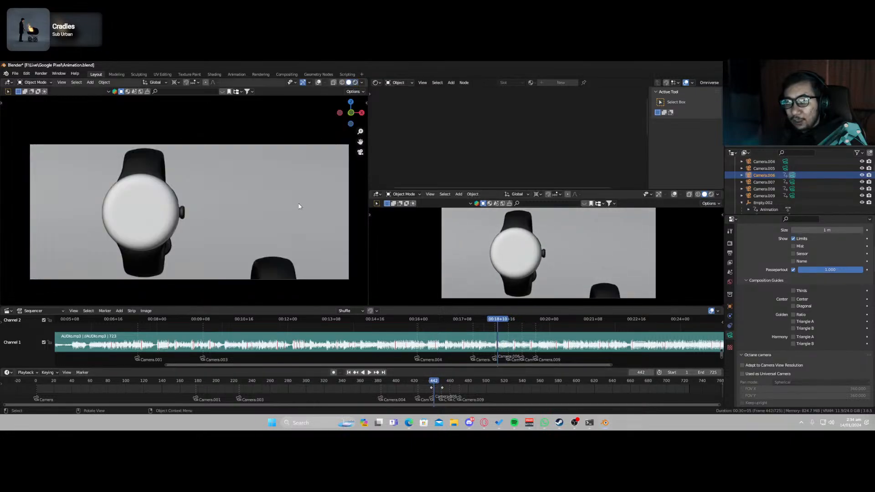